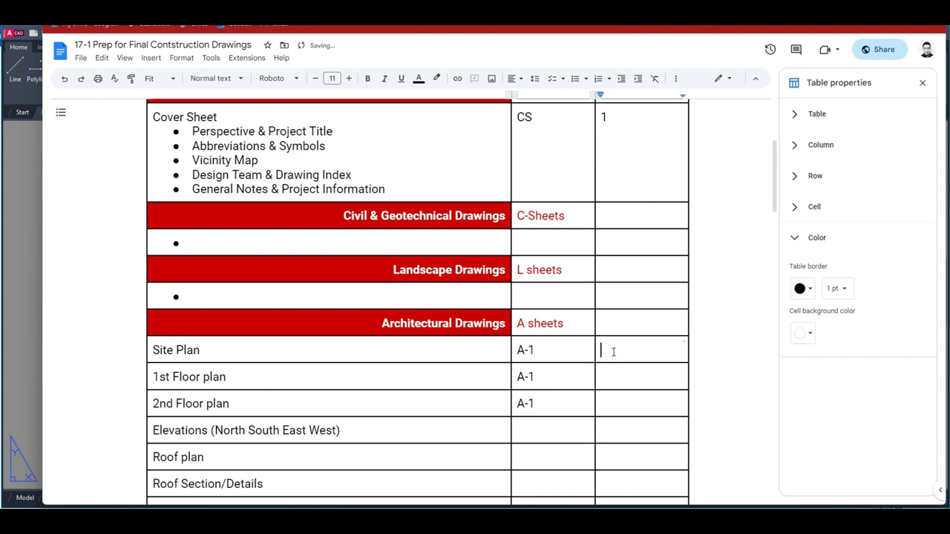
# - Enter page number 2 for the Site Plan, 1st Floor plan and 2nd Floor plan rows
pyautogui.scroll(2, 617, 351)
pyautogui.scroll(-3, 619, 354)
pyautogui.write('2')
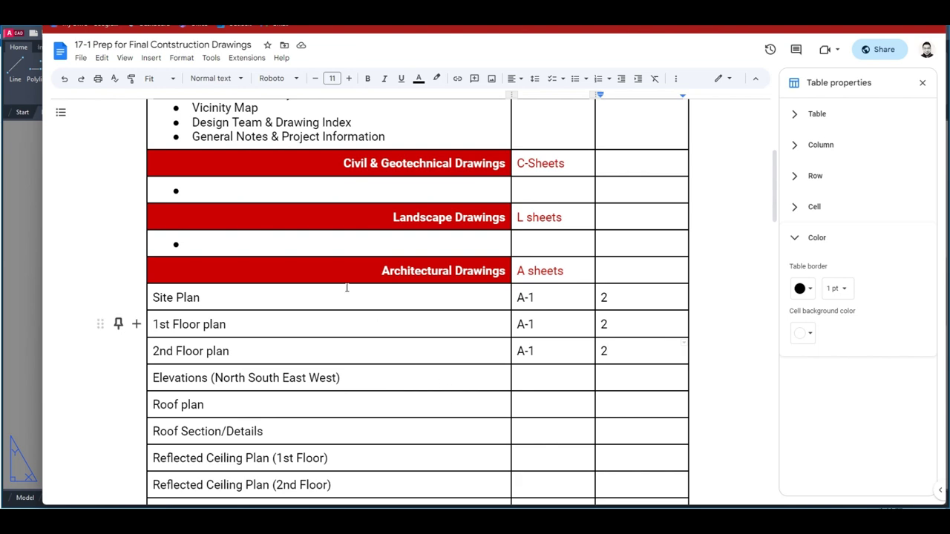
# - Switch to AutoCAD and look through layouts A-1 to A-5, examining the drawings and sheet titles, ending on A-2
pyautogui.click(29, 199)
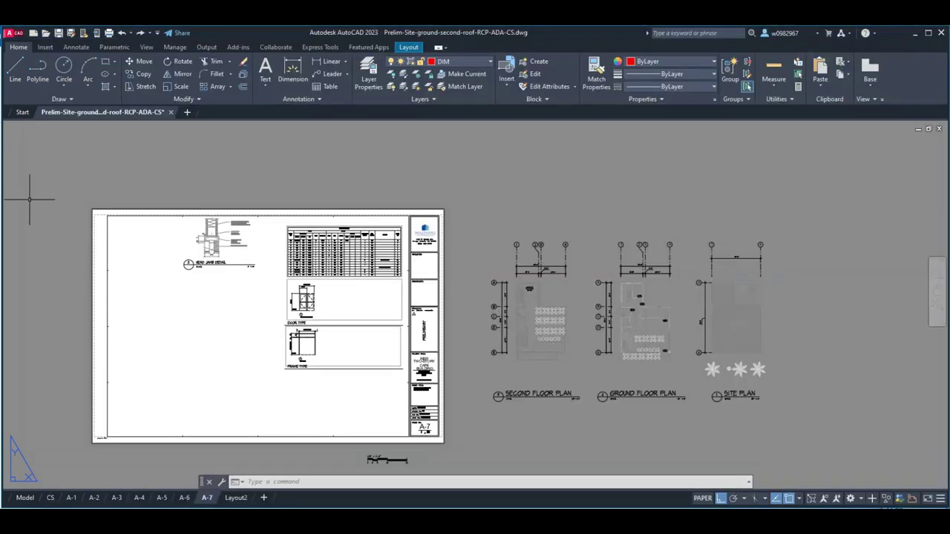
pyautogui.click(94, 499)
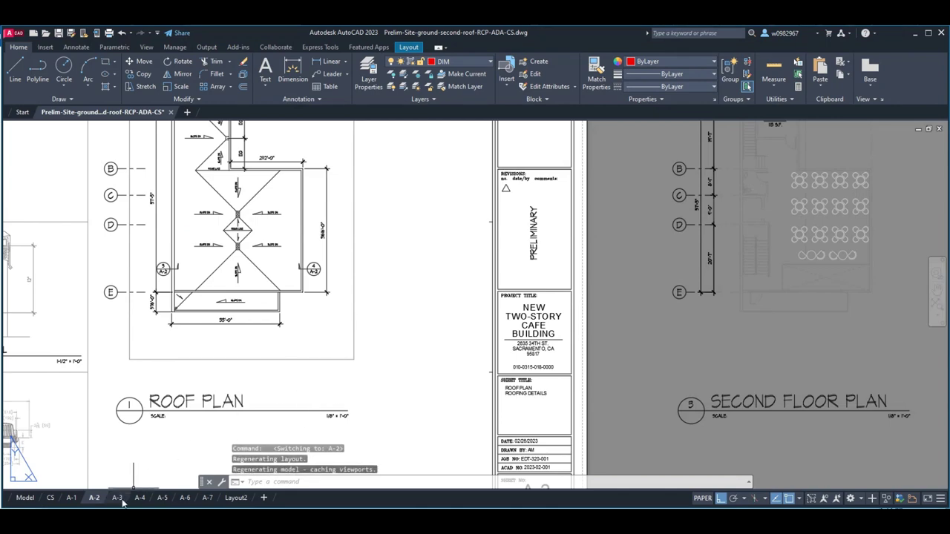
pyautogui.click(117, 498)
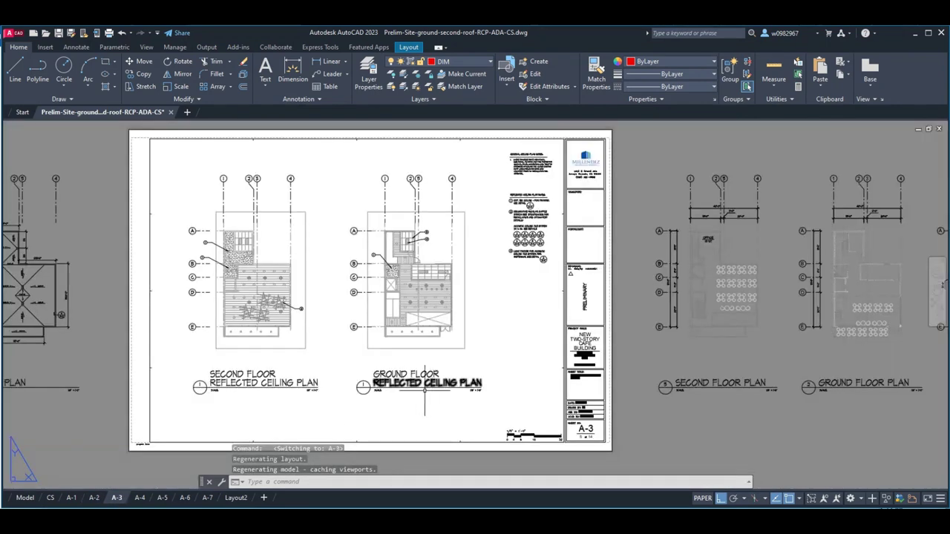
pyautogui.click(139, 502)
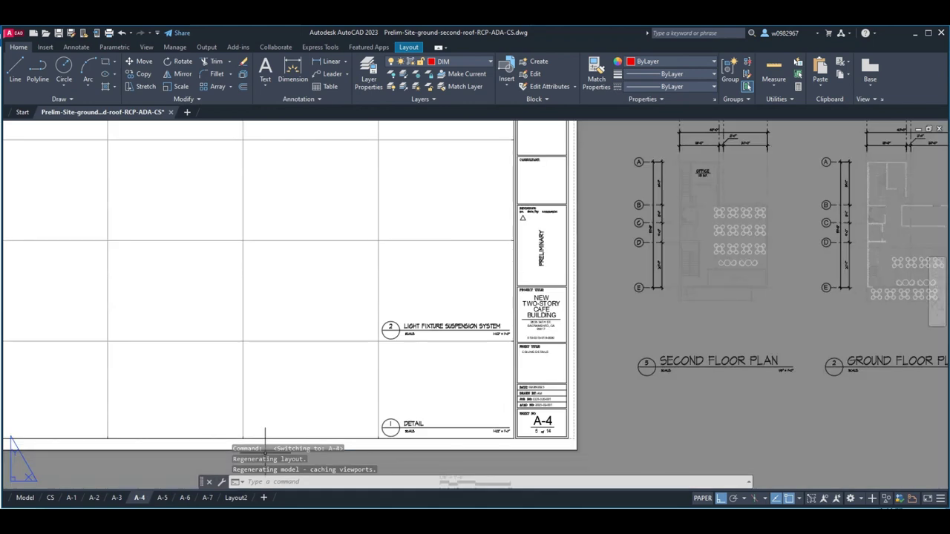
pyautogui.click(160, 501)
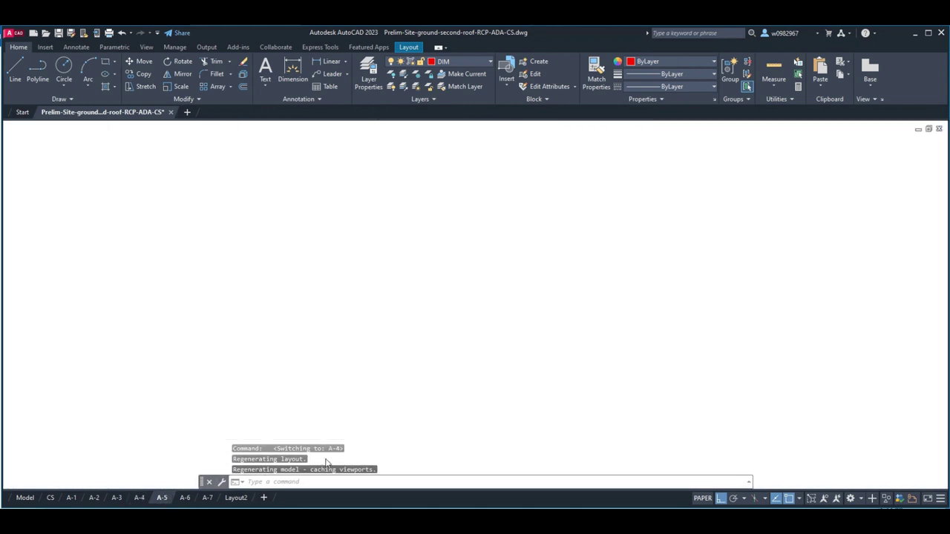
pyautogui.click(67, 501)
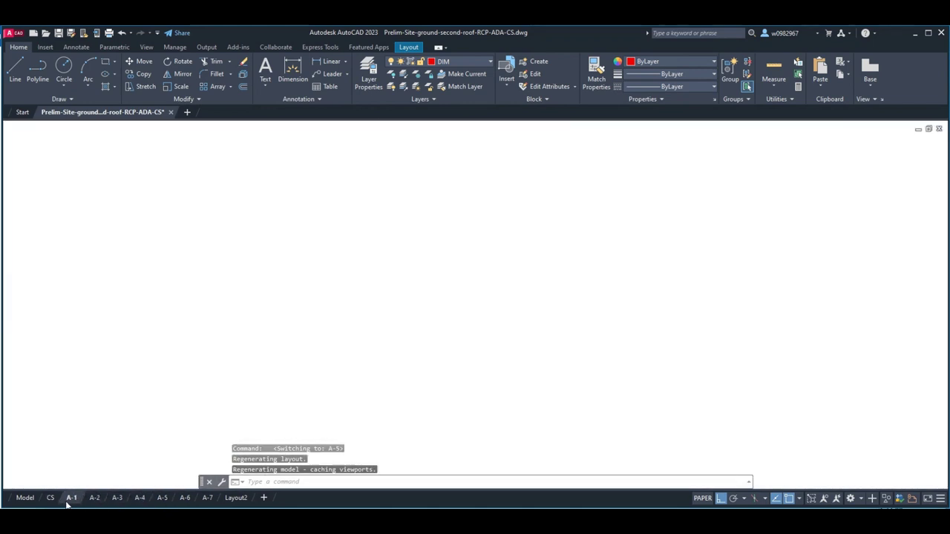
pyautogui.click(95, 498)
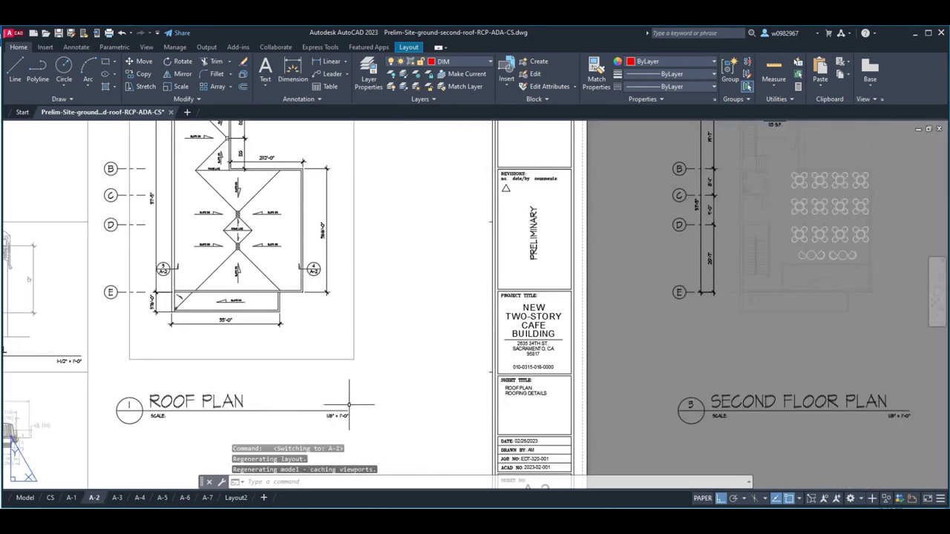
pyautogui.scroll(-5, 349, 405)
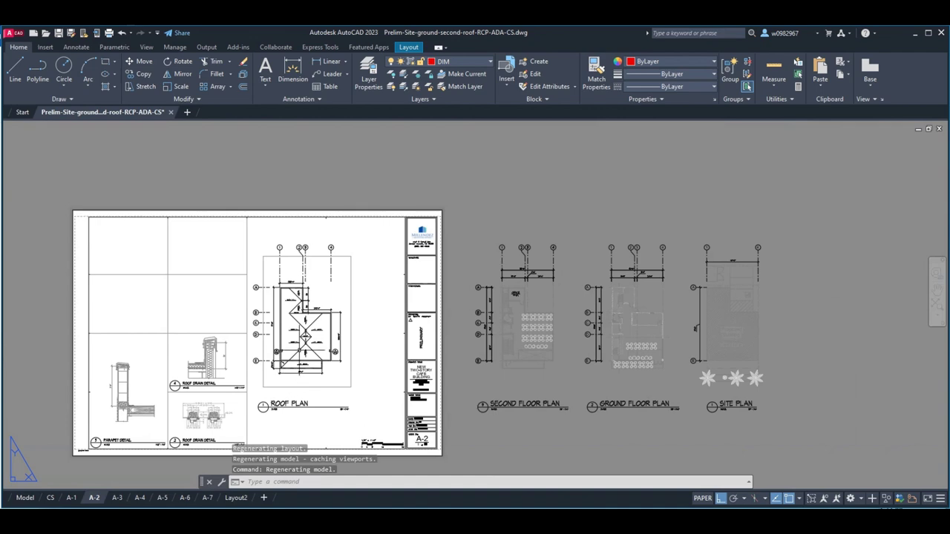
# - Open the prelim-elev-sec drawing from the AutoCAD Files EDT 320 folder
pyautogui.click(24, 112)
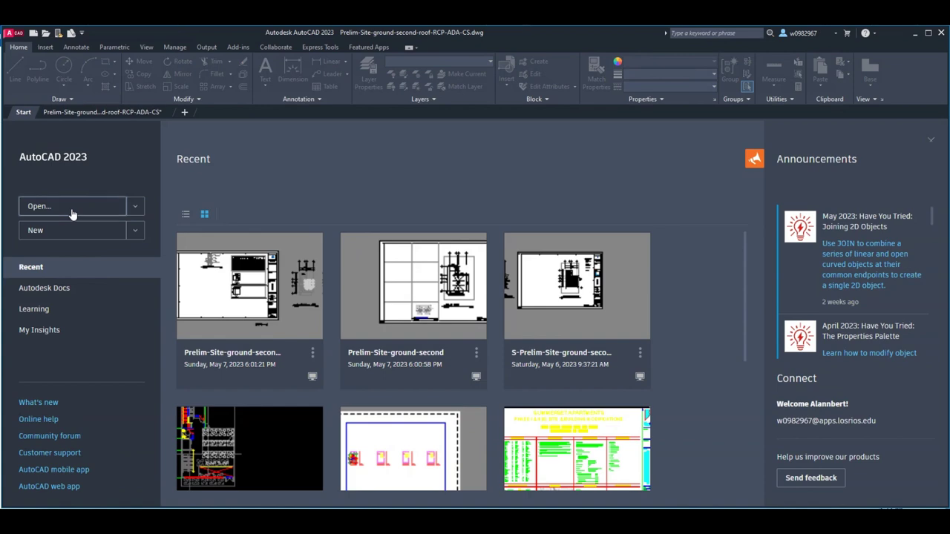
pyautogui.click(72, 208)
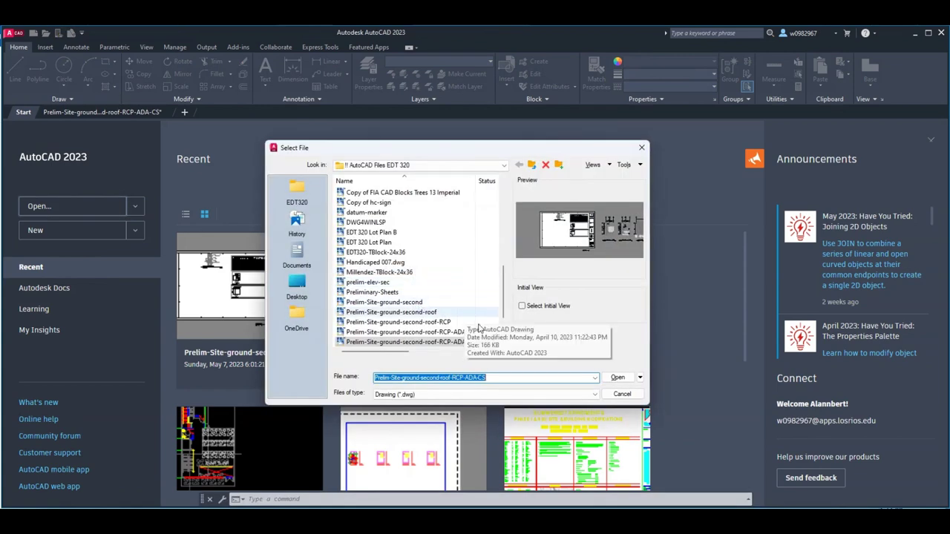
pyautogui.scroll(-1, 453, 316)
pyautogui.scroll(5, 449, 315)
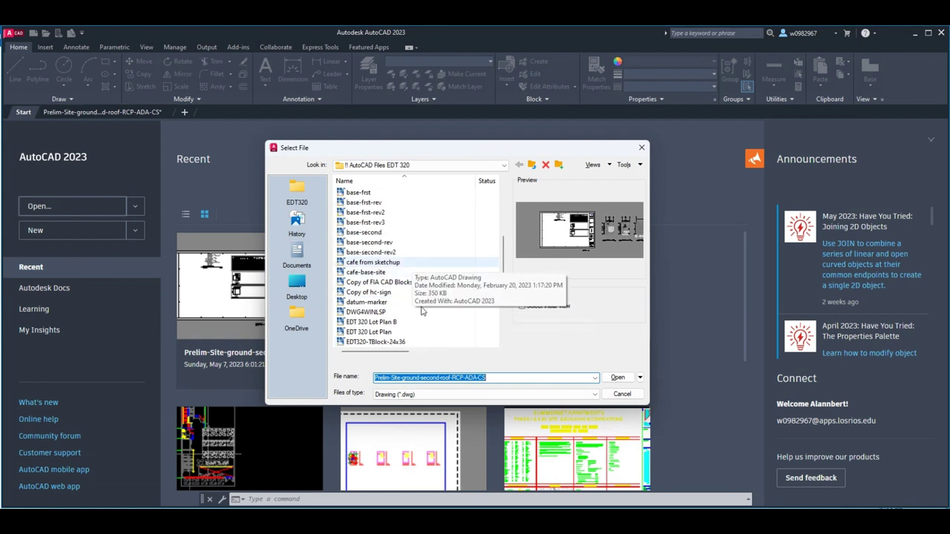
pyautogui.scroll(-5, 421, 311)
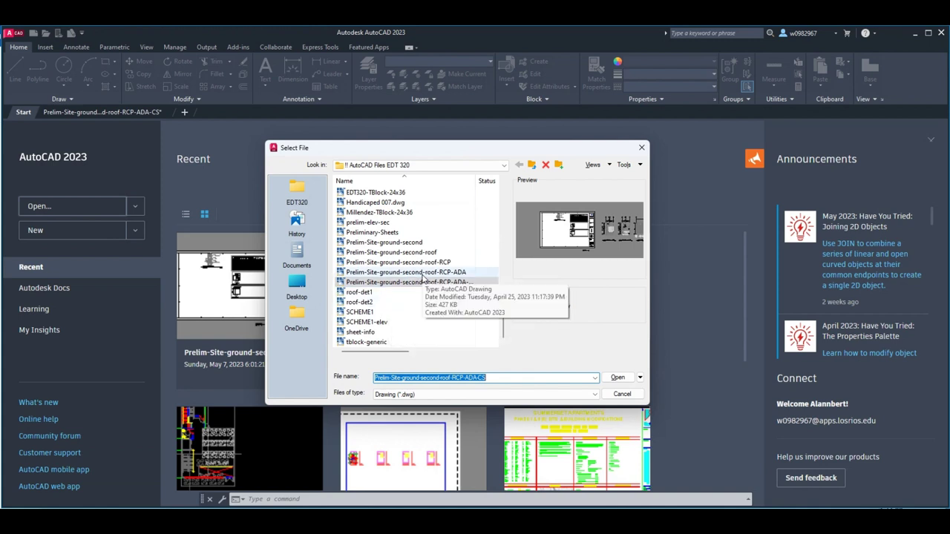
pyautogui.scroll(1, 380, 257)
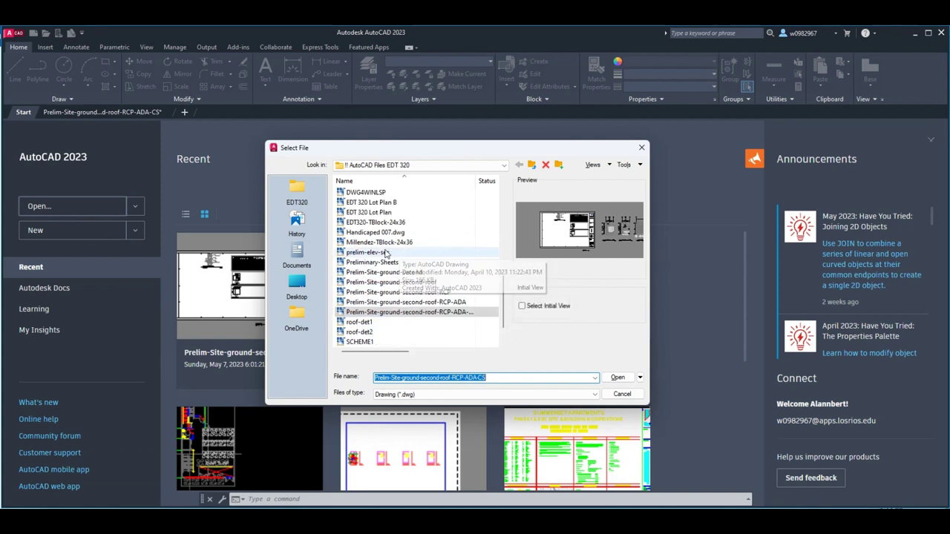
pyautogui.doubleClick(367, 253)
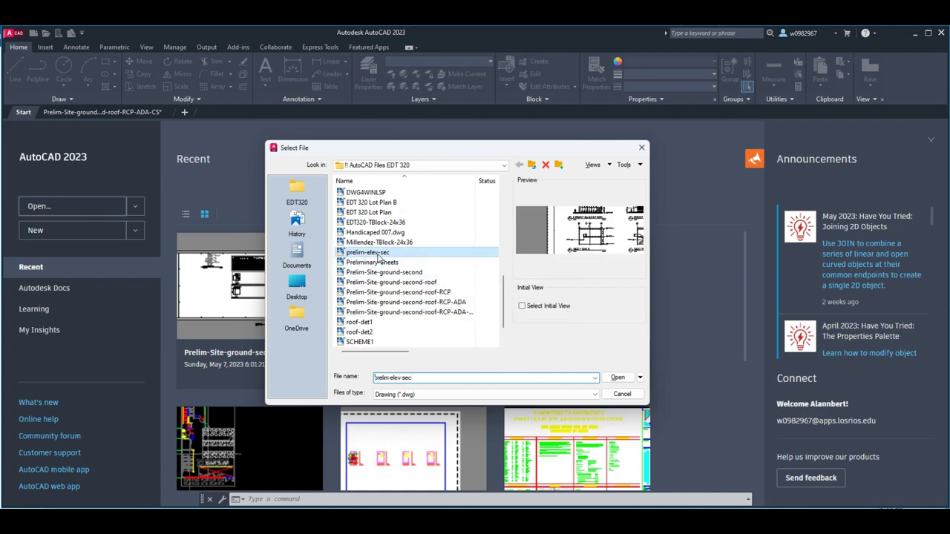
pyautogui.click(407, 232)
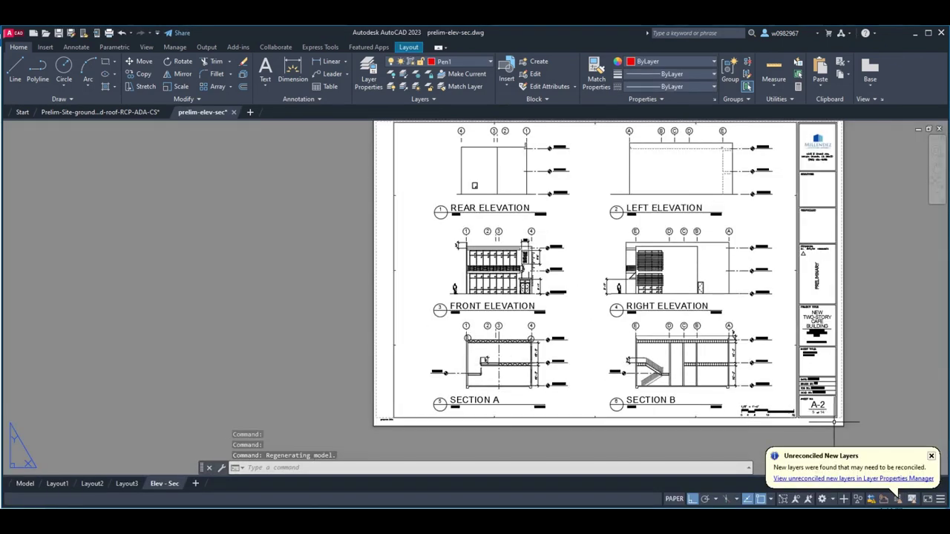
# - Check the elevations sheet's title block number and enter A-2 for the Elevations row in the Google Docs table
pyautogui.scroll(5, 814, 403)
pyautogui.scroll(-5, 814, 403)
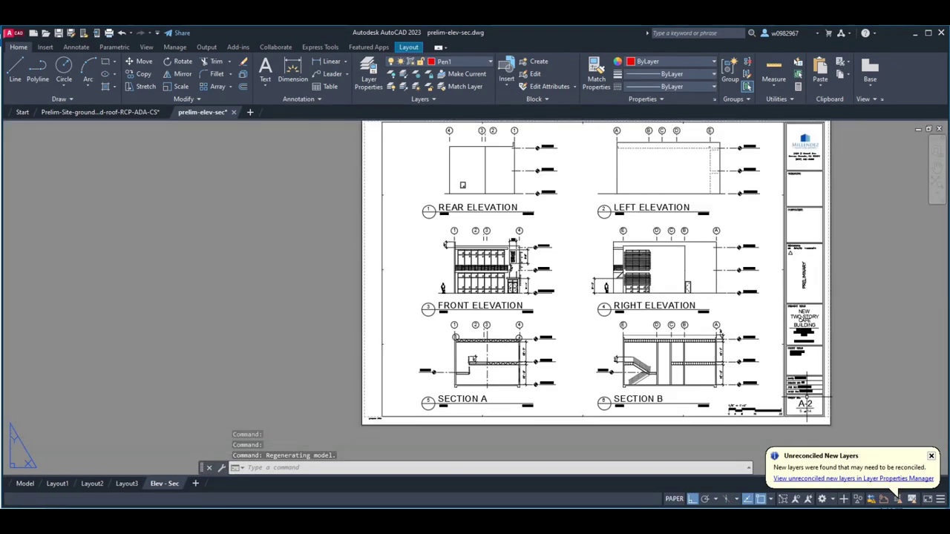
pyautogui.scroll(2, 814, 403)
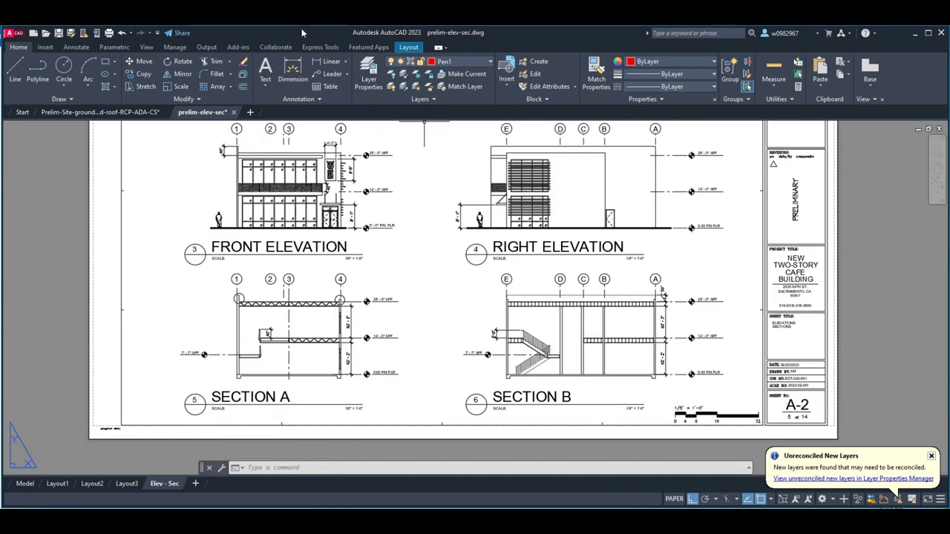
pyautogui.hotkey('alt', 'Tab')
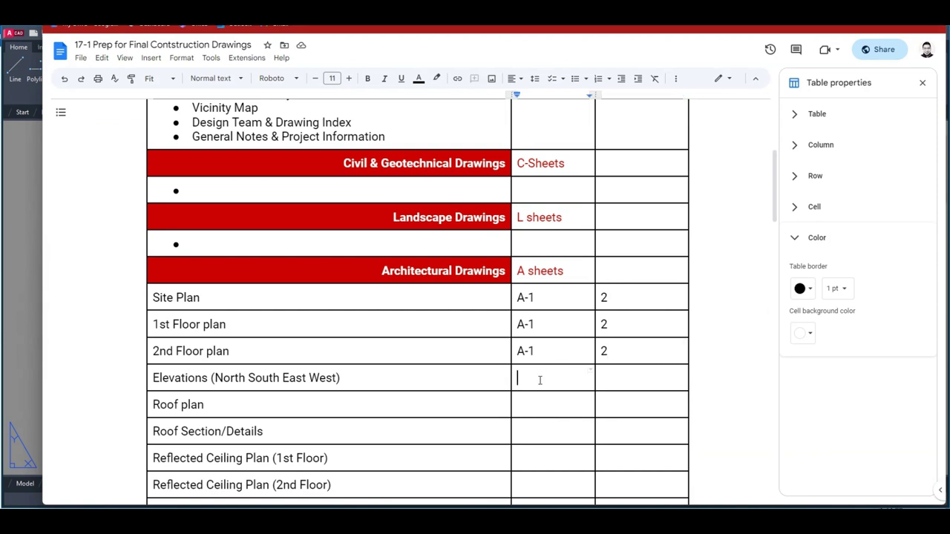
pyautogui.click(540, 378)
pyautogui.write('A-2')
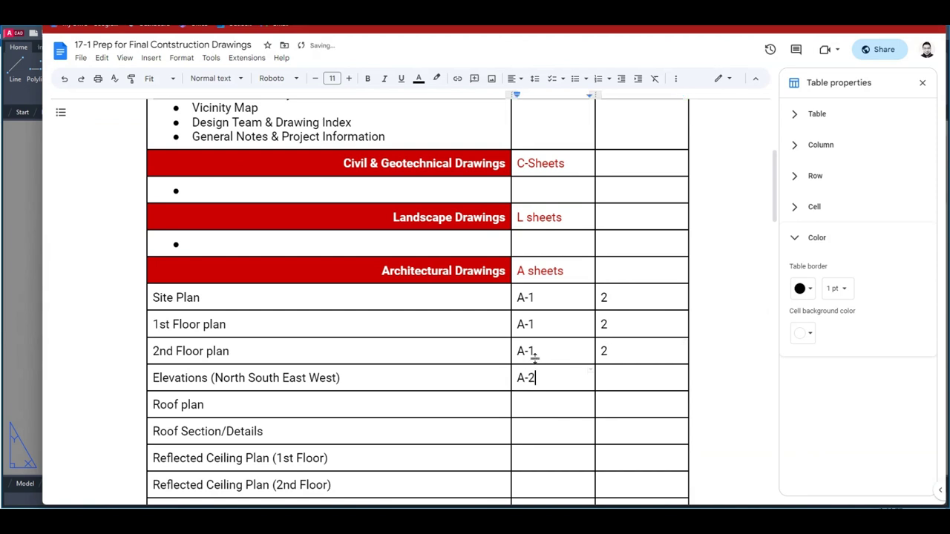
# - Review the roof plan layout in the Prelim-Site-ground AutoCAD drawing and enter A-3 for the Roof plan row in Google Docs
pyautogui.hotkey('alt', 'Tab')
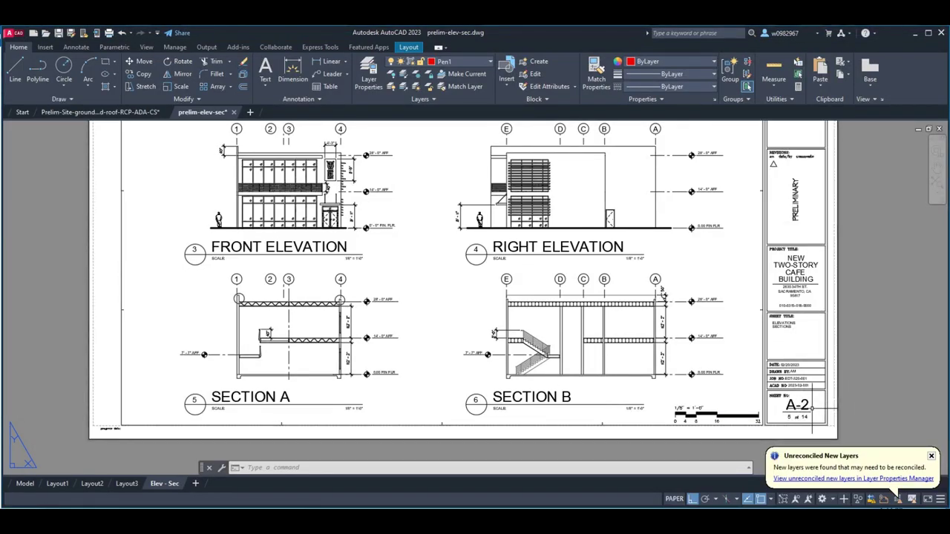
pyautogui.click(92, 113)
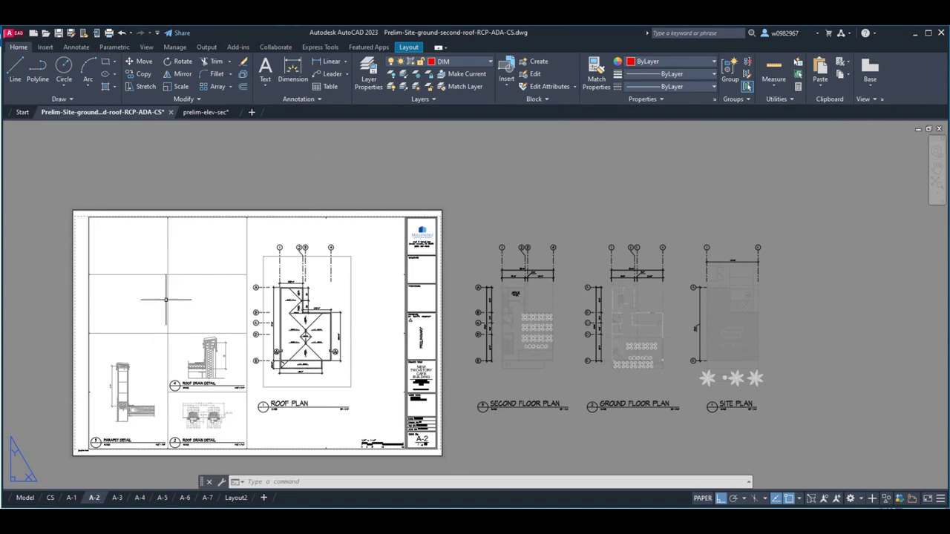
pyautogui.hotkey('alt', 'Tab')
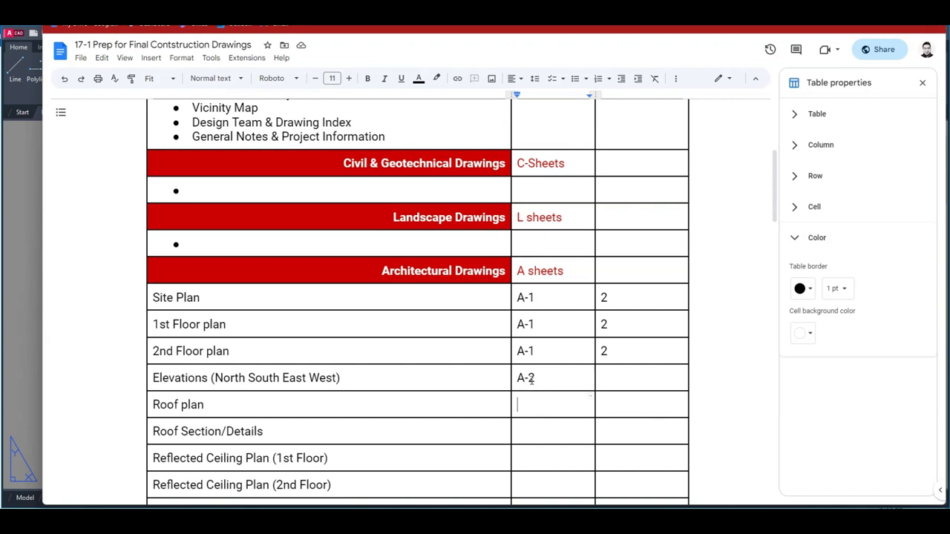
pyautogui.write('A-3')
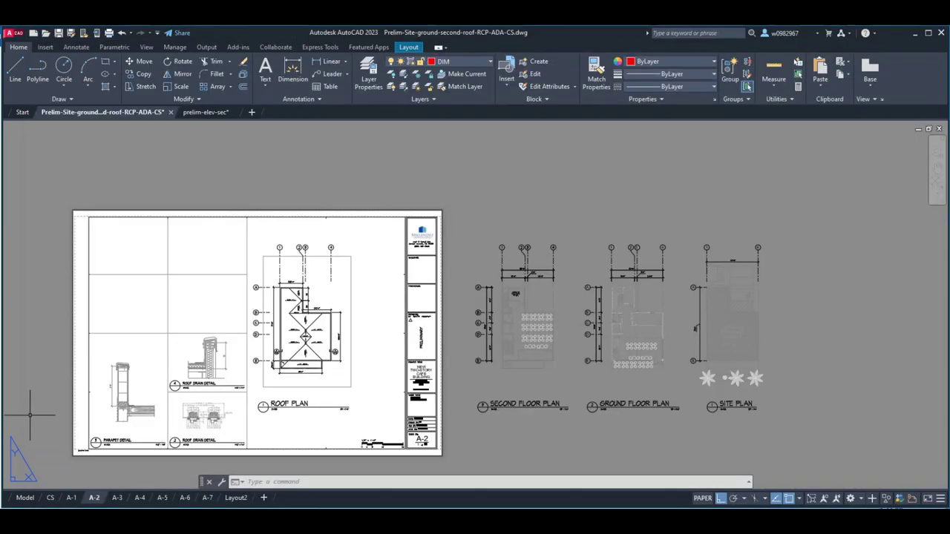
# - Switch to AutoCAD and change the roof plan sheet's title block number to A-3
pyautogui.click(34, 422)
pyautogui.doubleClick(428, 441)
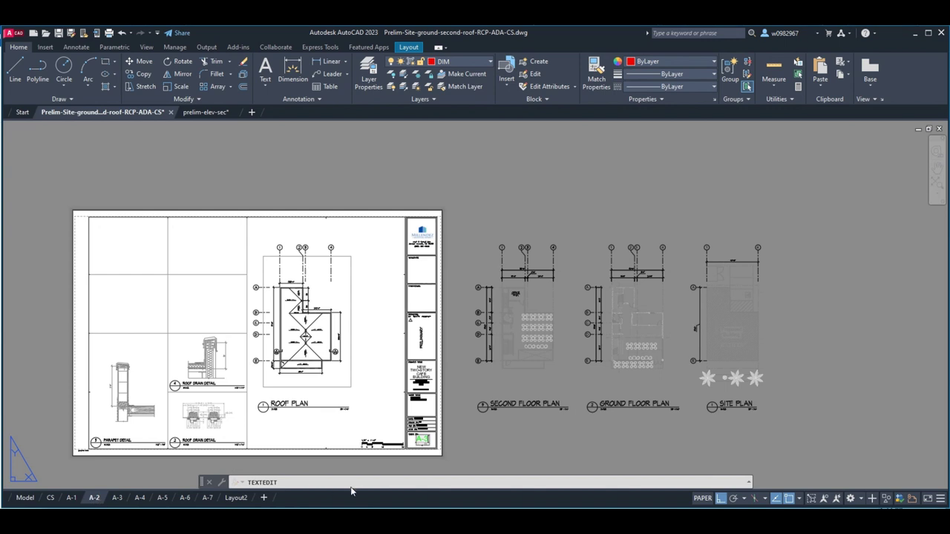
pyautogui.press('Escape')
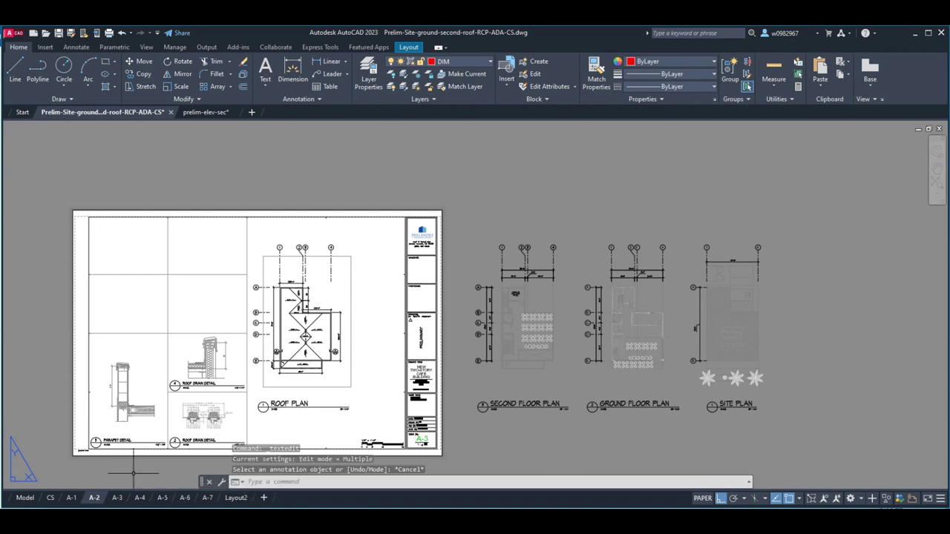
# - Rename the roof plan layout as A-3-, after trying the name A-3
pyautogui.rightClick(94, 498)
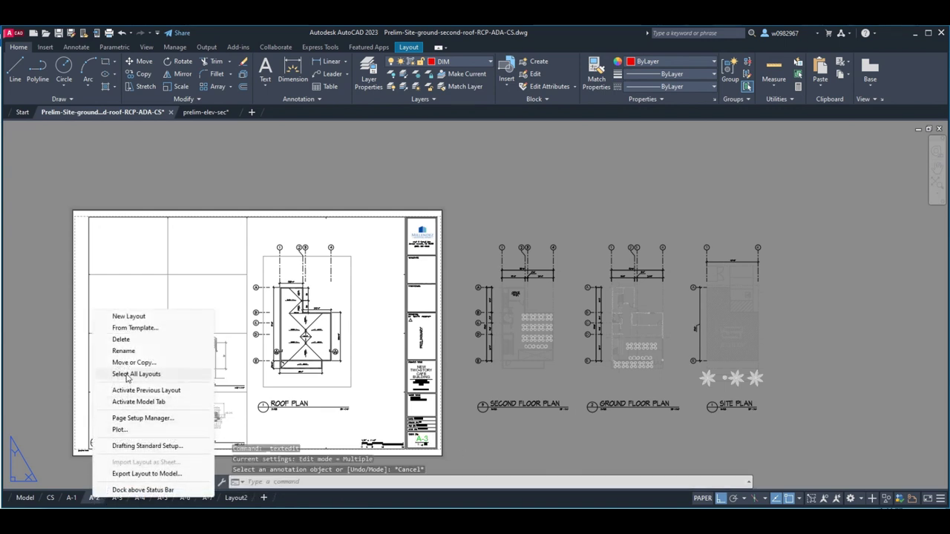
pyautogui.click(123, 351)
pyautogui.write('A-3')
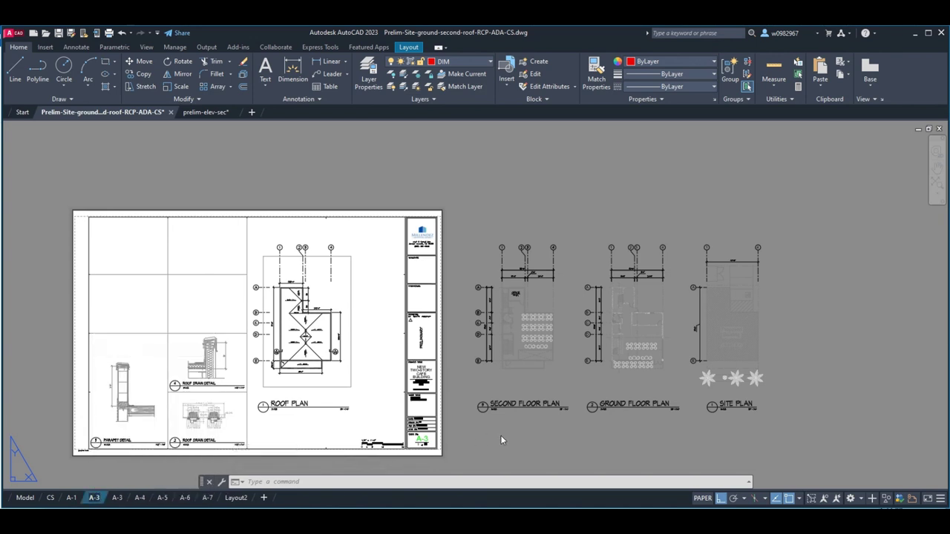
pyautogui.press('Return')
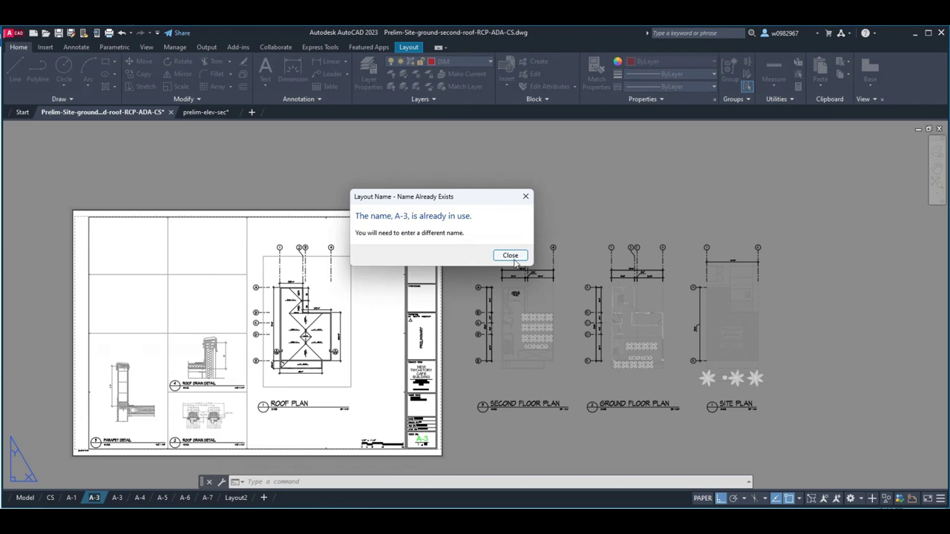
pyautogui.click(510, 255)
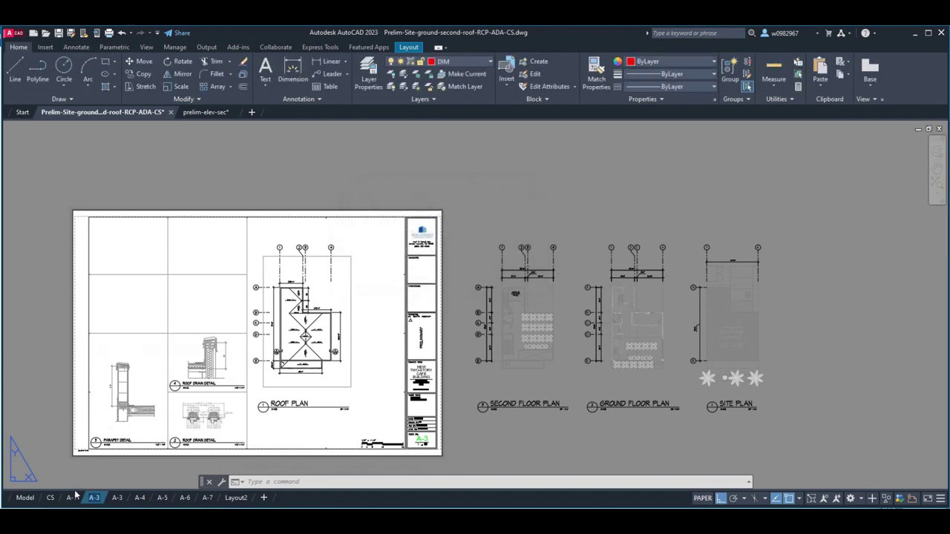
pyautogui.click(118, 502)
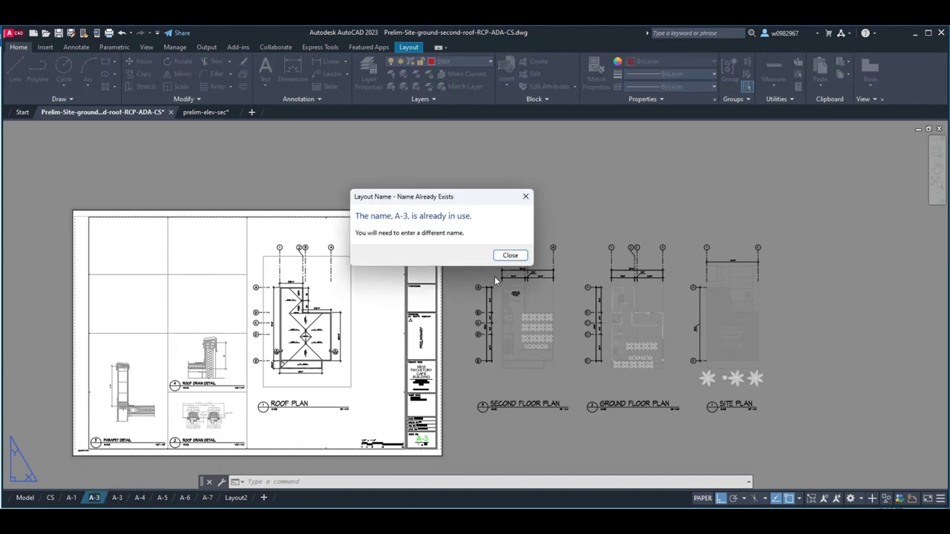
pyautogui.click(511, 255)
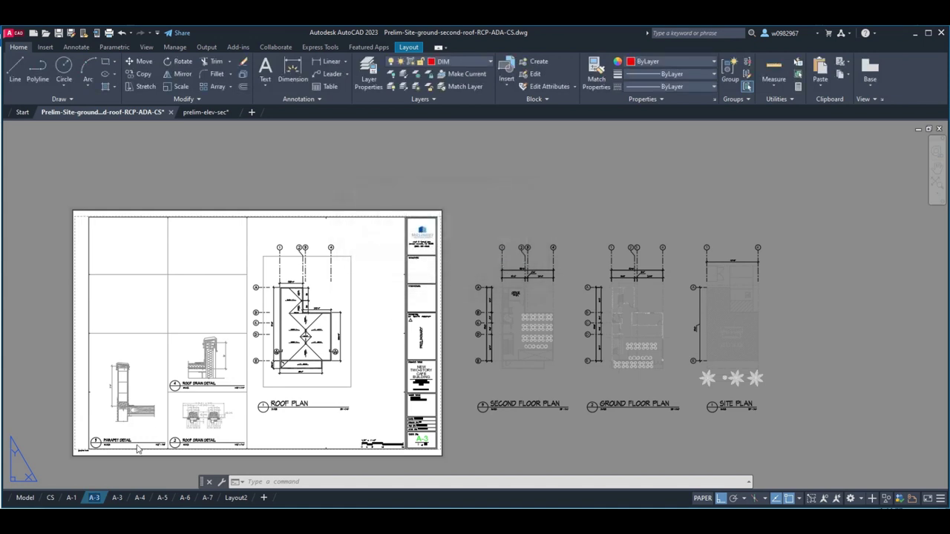
pyautogui.doubleClick(95, 498)
pyautogui.click(458, 454)
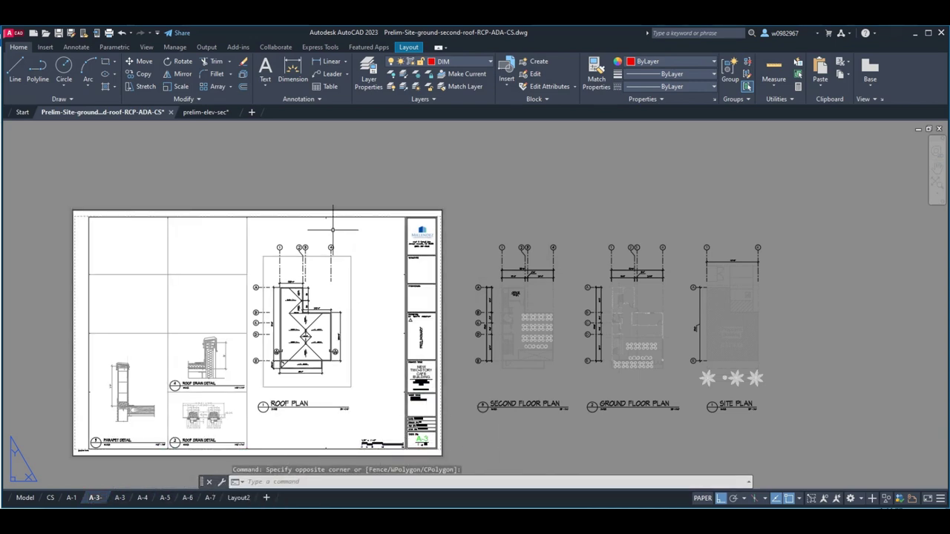
# - Switch to the Google Docs table and enter A-3 for the Roof Section/Details row
pyautogui.hotkey('alt', 'Tab')
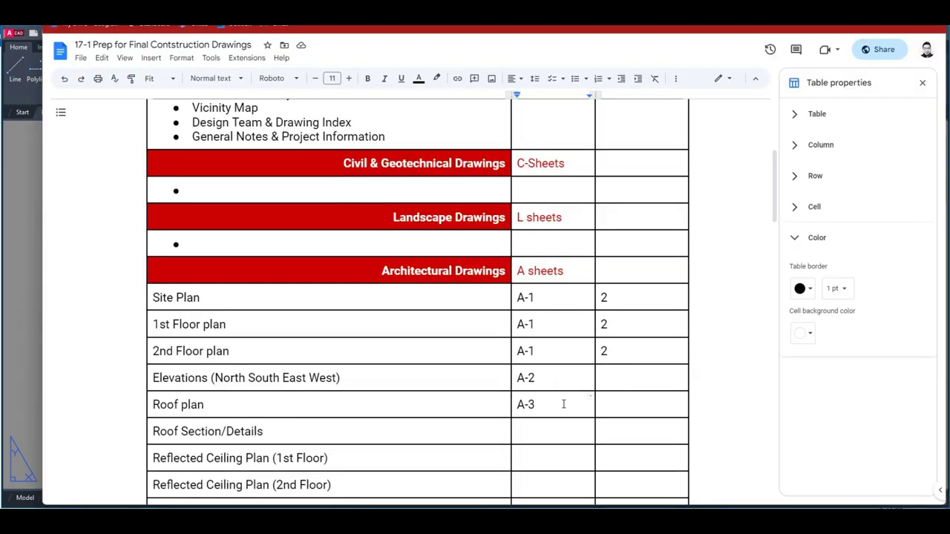
pyautogui.click(525, 432)
pyautogui.write('A')
pyautogui.click(537, 462)
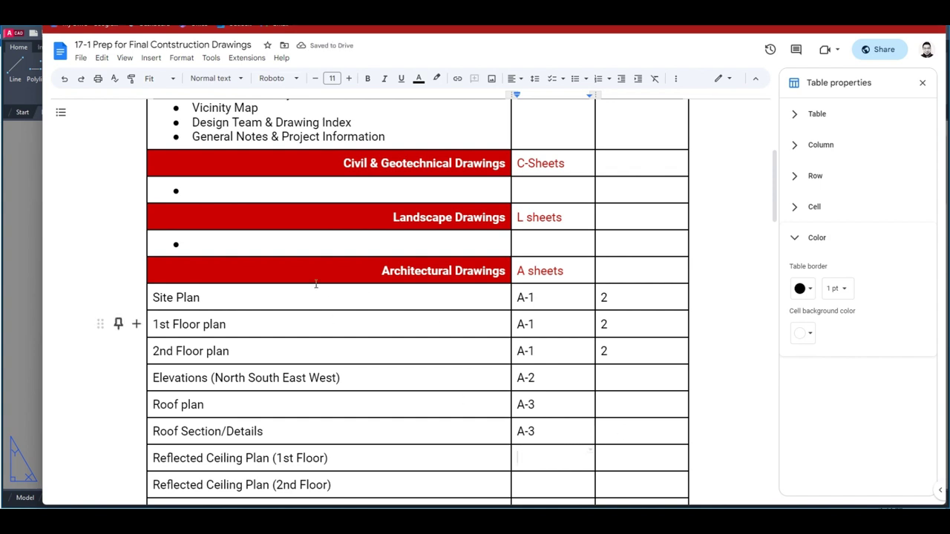
# - Switch to AutoCAD and examine the prelim-elev-sec elevations and sections sheet and the reflected ceiling plan layout, comparing them with the Google Docs checklist
pyautogui.click(11, 208)
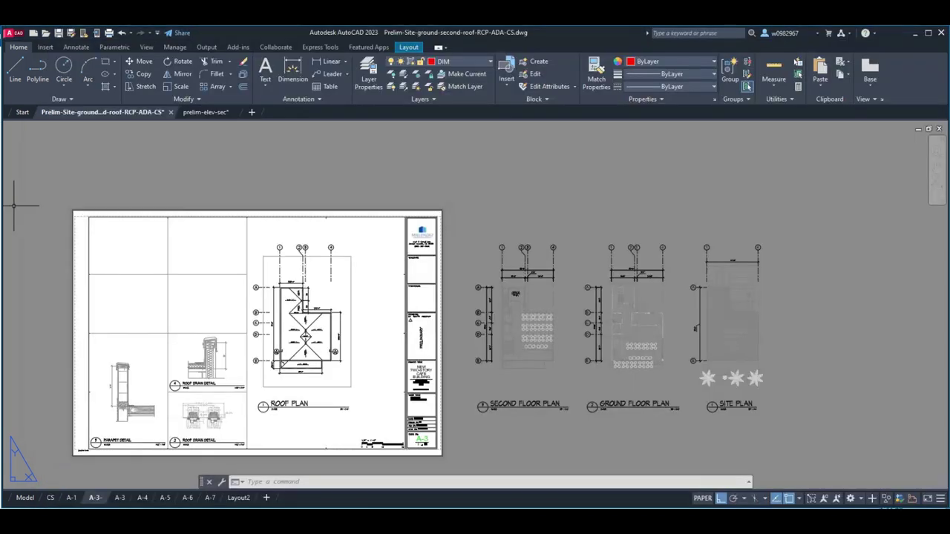
pyautogui.click(199, 112)
pyautogui.scroll(4, 565, 364)
pyautogui.scroll(-6, 668, 373)
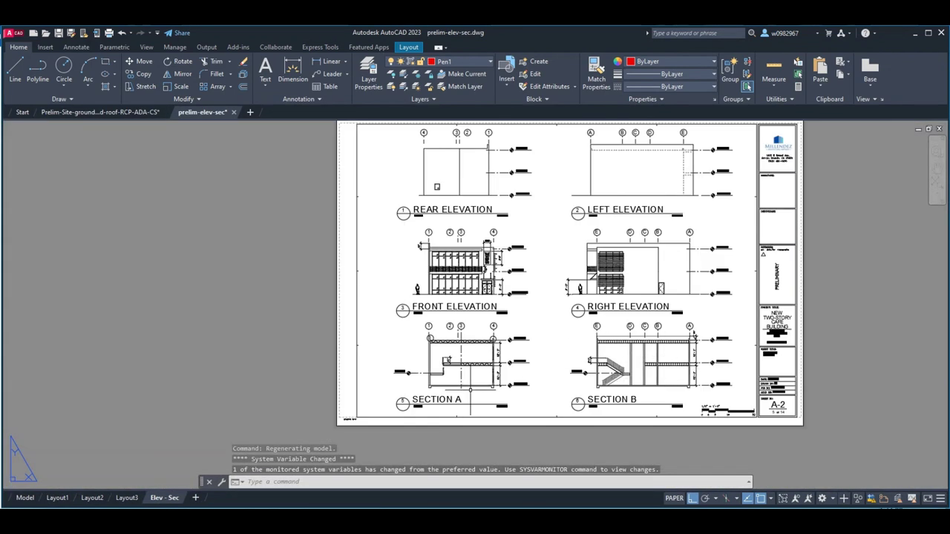
pyautogui.moveTo(556, 308)
pyautogui.mouseDown(button='middle')
pyautogui.moveTo(483, 336)
pyautogui.moveTo(417, 332)
pyautogui.mouseUp(button='middle')
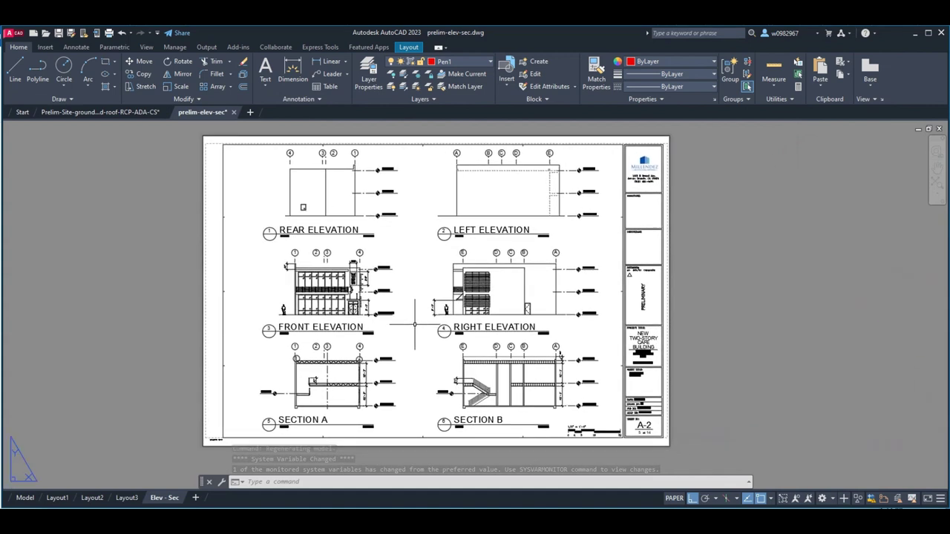
pyautogui.click(120, 115)
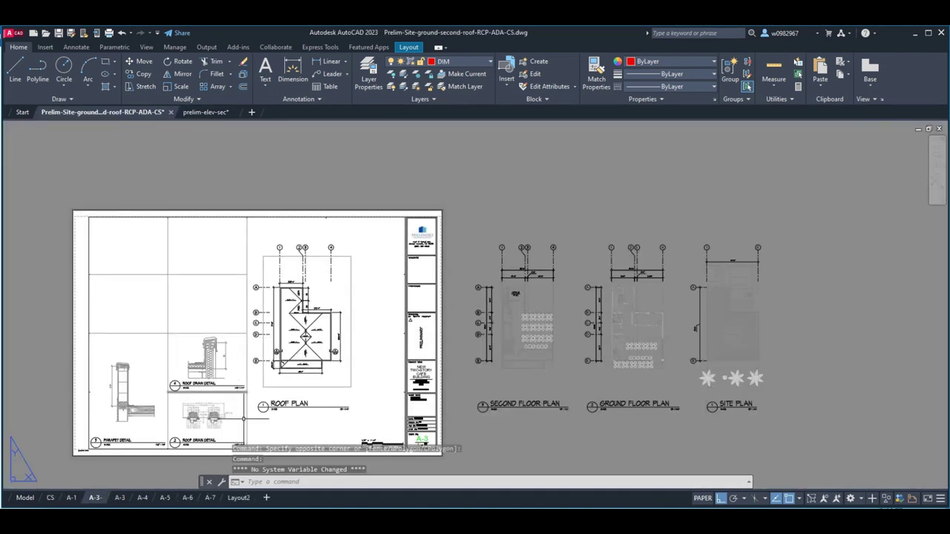
pyautogui.click(120, 498)
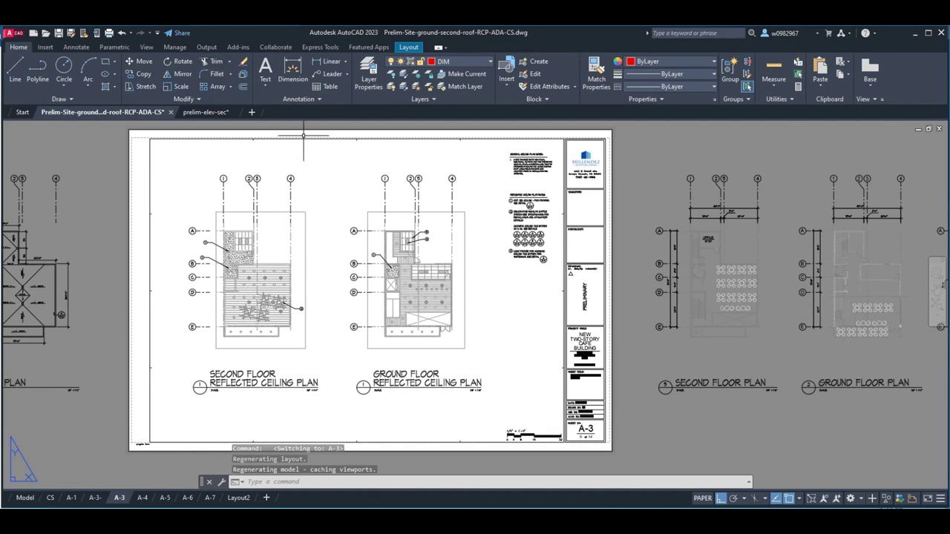
pyautogui.hotkey('alt', 'Tab')
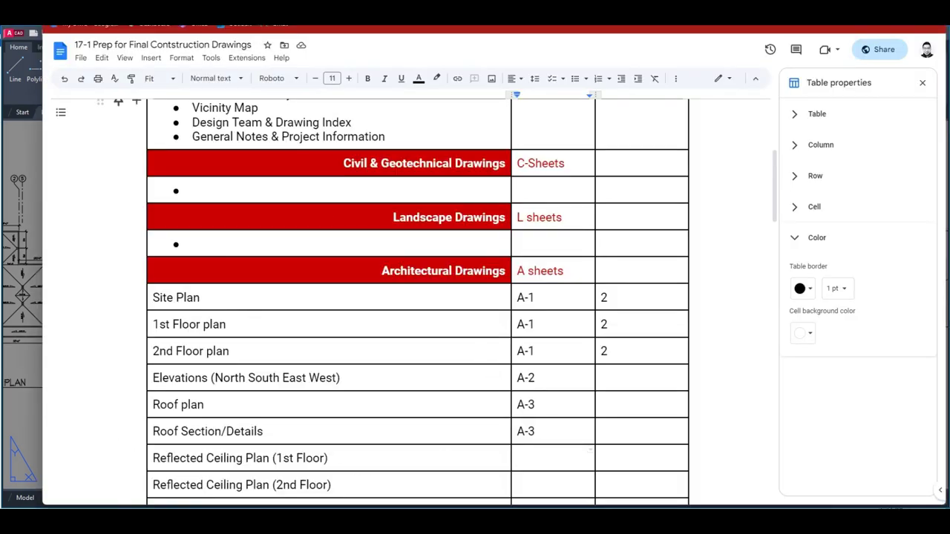
# - Return to AutoCAD and change the reflected ceiling plan sheet's title block number to A-4
pyautogui.click(39, 222)
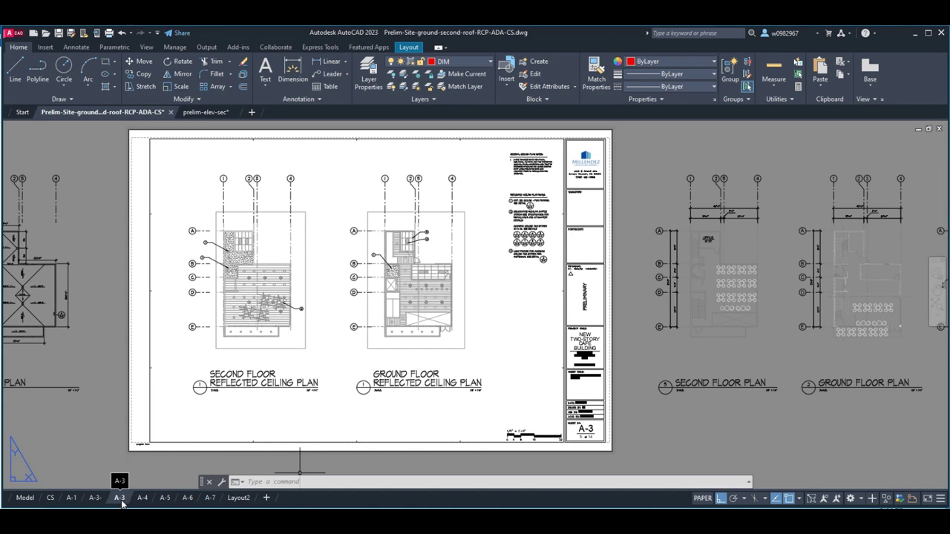
pyautogui.doubleClick(588, 431)
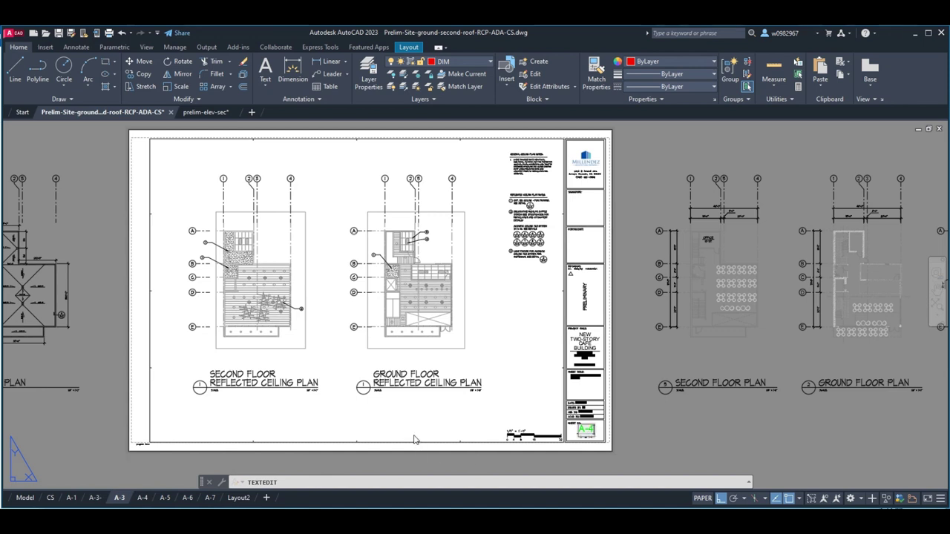
pyautogui.press('Return')
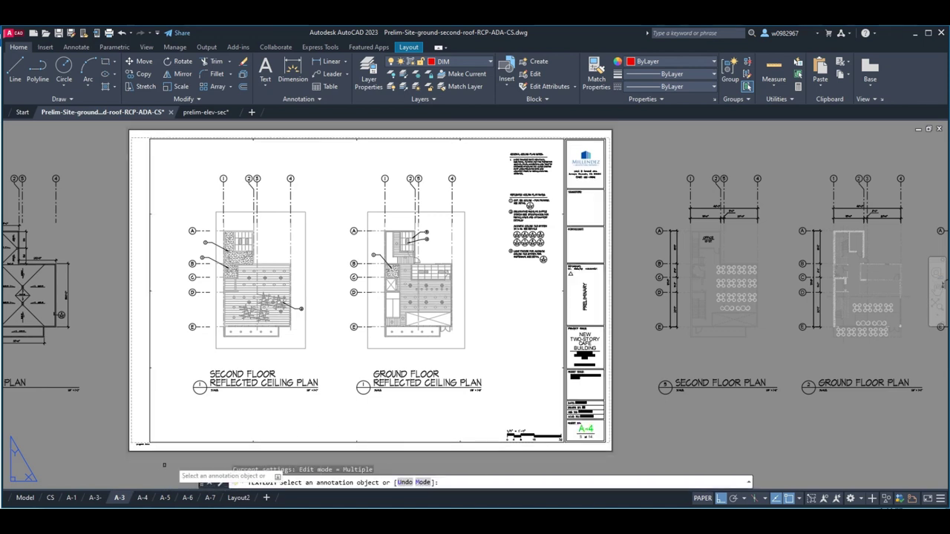
# - Rename the reflected ceiling plan layout as A-4-
pyautogui.rightClick(123, 497)
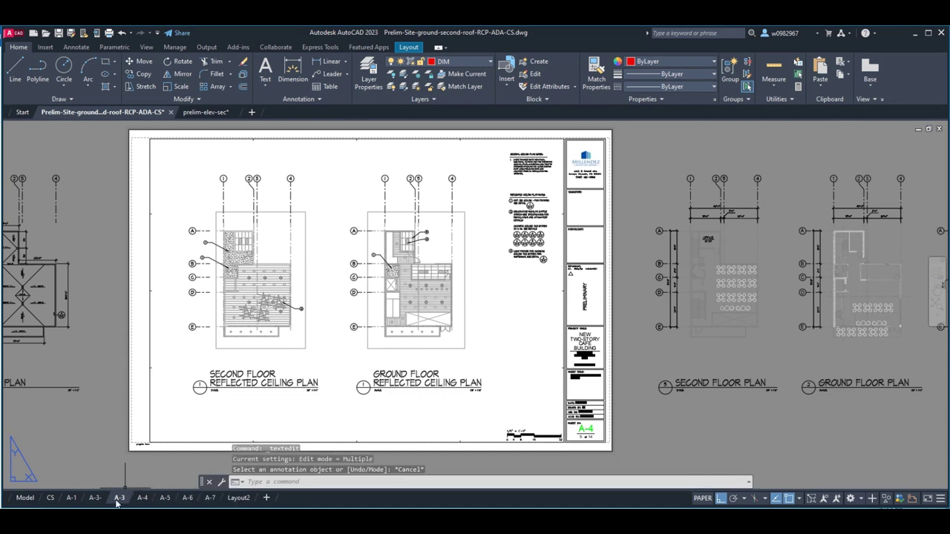
pyautogui.click(147, 353)
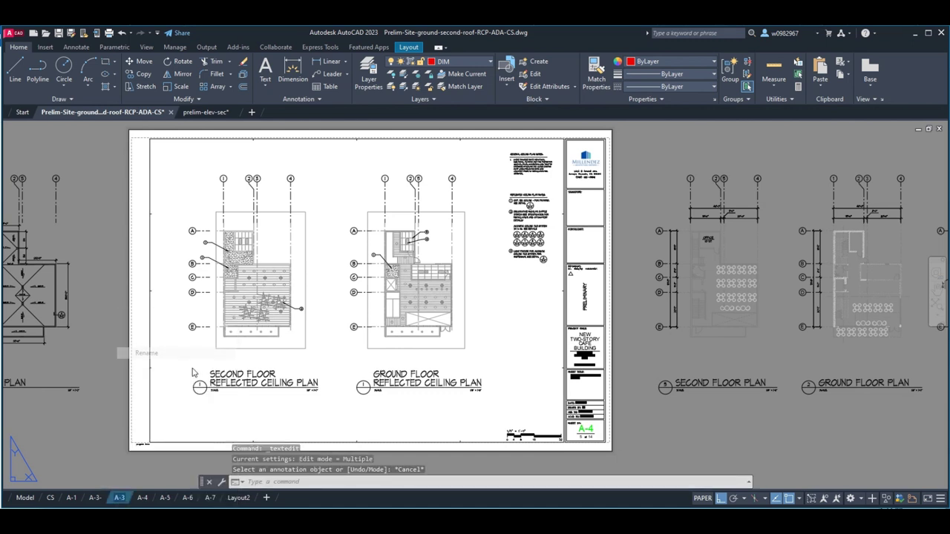
pyautogui.write('A-4')
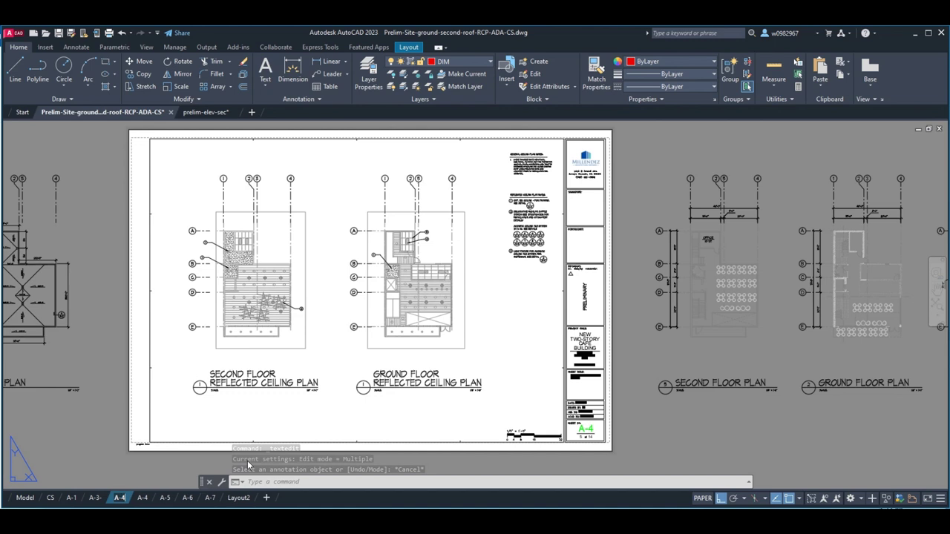
pyautogui.write('-')
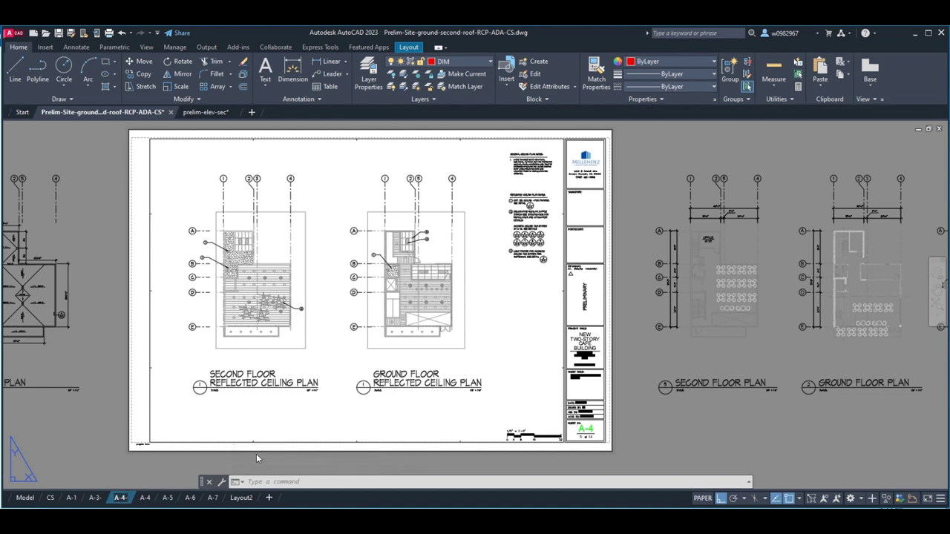
pyautogui.click(165, 467)
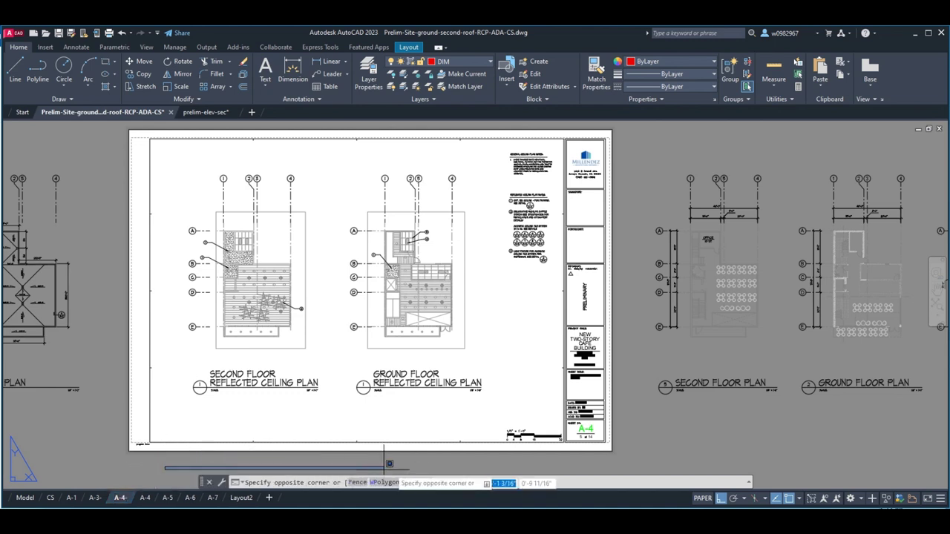
# - Switch to the Google Docs checklist and enter A-4 for the 1st Floor and 2nd Floor Reflected Ceiling Plan rows
pyautogui.hotkey('alt', 'Tab')
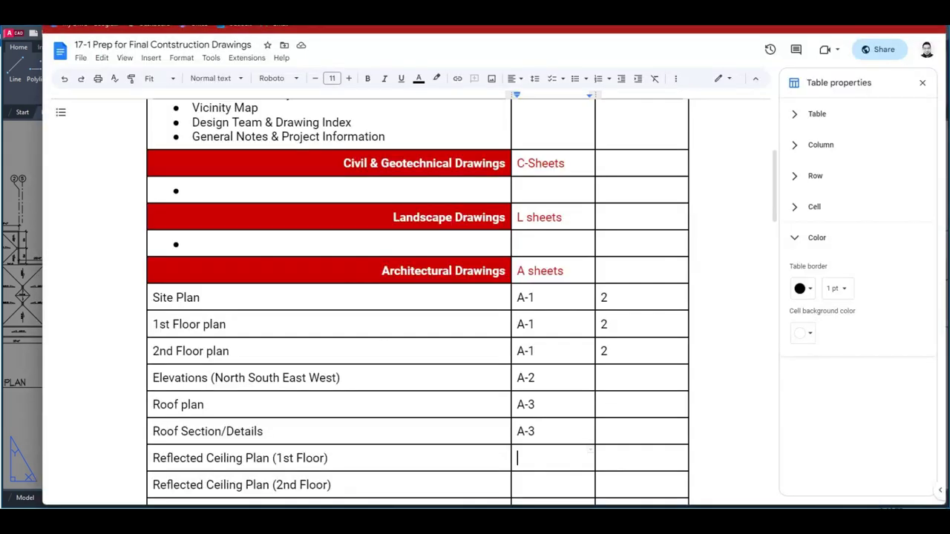
pyautogui.write('A-4')
pyautogui.click(538, 485)
pyautogui.write('A')
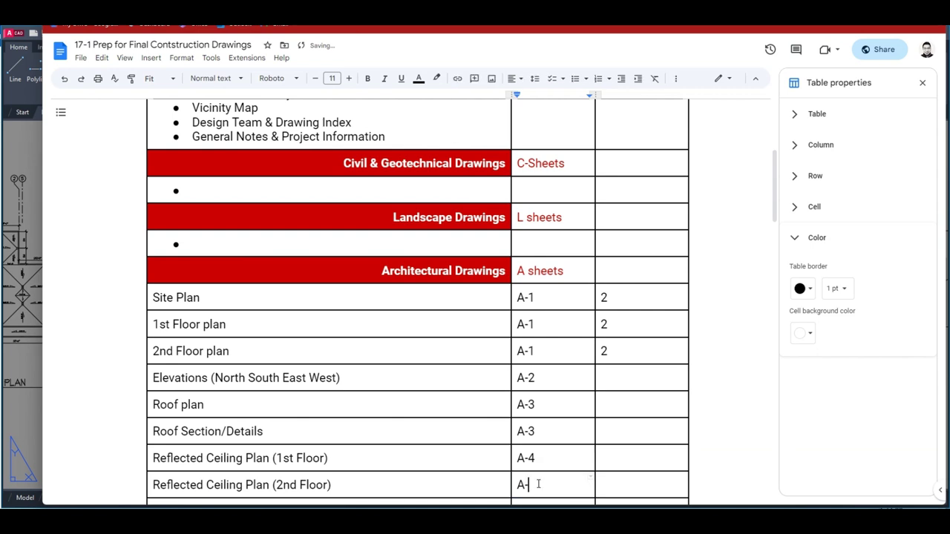
# - Fill in page numbers: 3 for Elevations, 4 for Roof plan and Roof Section/Details, and 5 for both Reflected Ceiling Plan rows
pyautogui.click(639, 369)
pyautogui.write('3')
pyautogui.write('4')
pyautogui.click(608, 435)
pyautogui.write('4')
pyautogui.click(607, 460)
pyautogui.scroll(-1, 613, 467)
pyautogui.write('5')
pyautogui.click(605, 432)
pyautogui.write('5')
pyautogui.click(541, 458)
# - Switch to AutoCAD, open the ceiling details layout A-4, and change its title block sheet number to A-5
pyautogui.click(29, 398)
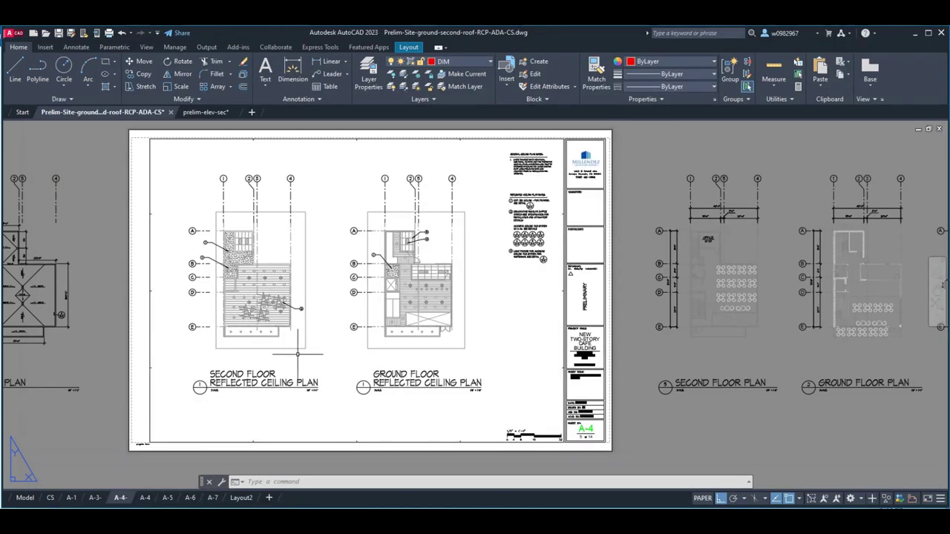
pyautogui.click(145, 498)
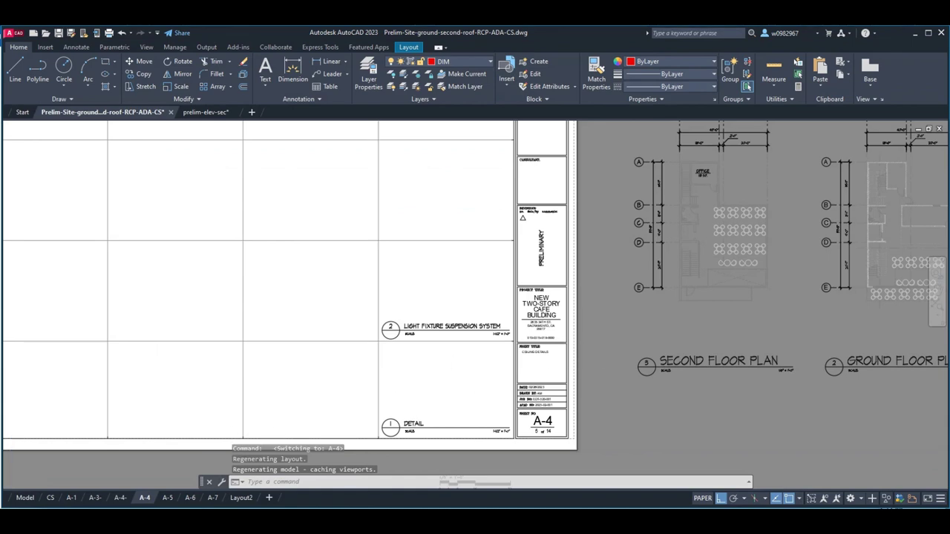
pyautogui.scroll(2, 698, 260)
pyautogui.scroll(-5, 561, 301)
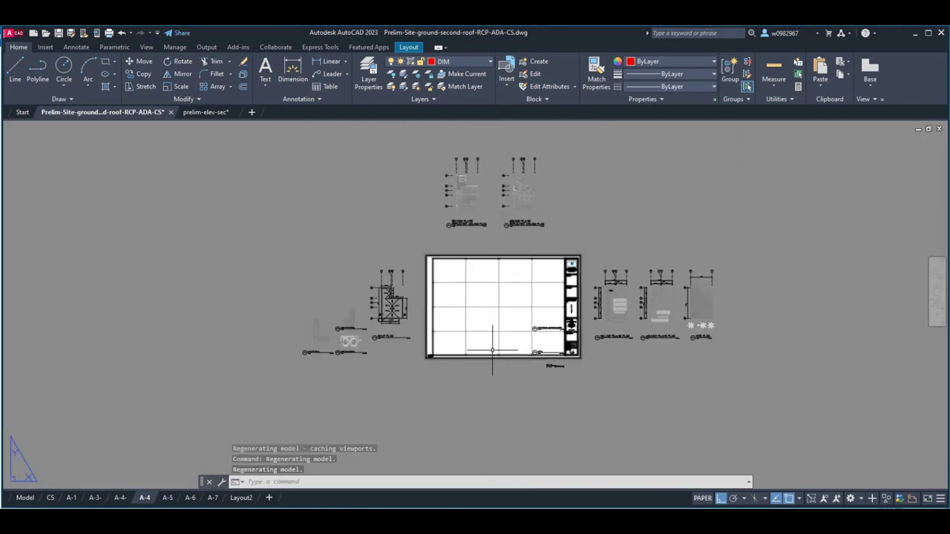
pyautogui.scroll(3, 551, 303)
pyautogui.scroll(-3, 562, 301)
pyautogui.scroll(2, 515, 362)
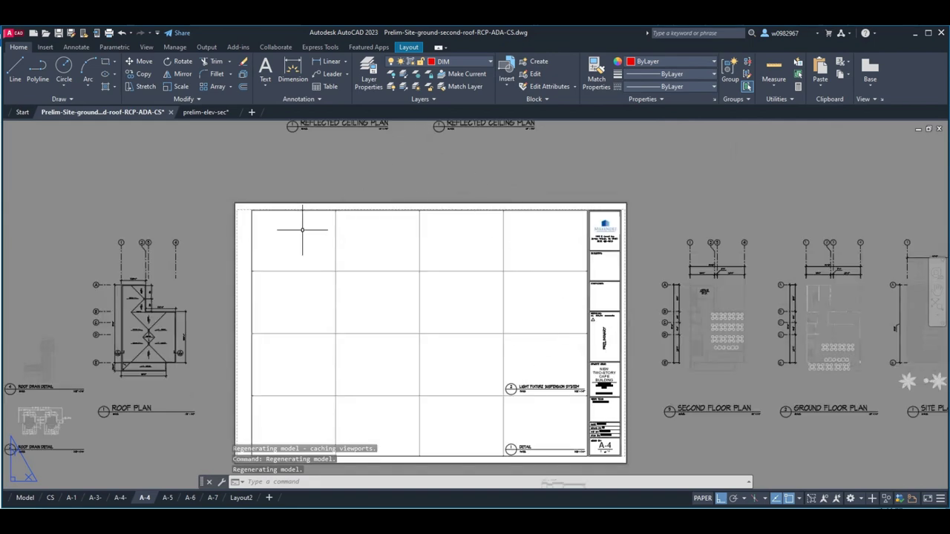
pyautogui.scroll(6, 621, 447)
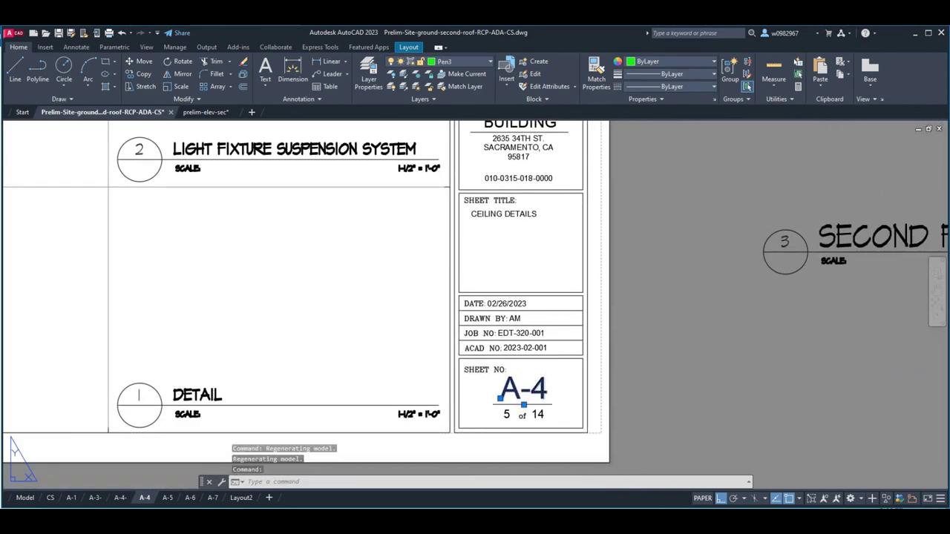
pyautogui.doubleClick(539, 388)
pyautogui.press('BackSpace')
pyautogui.write('5')
pyautogui.click(653, 390)
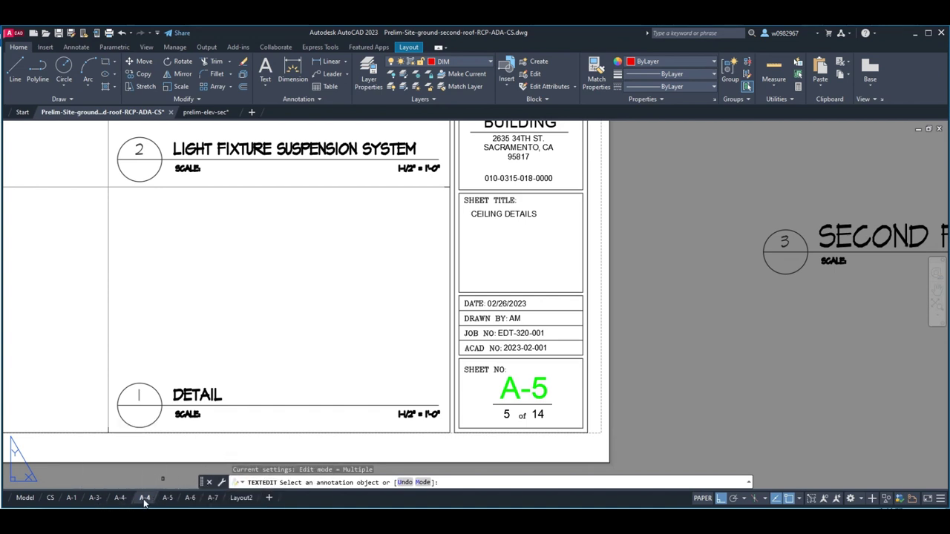
pyautogui.press('Escape')
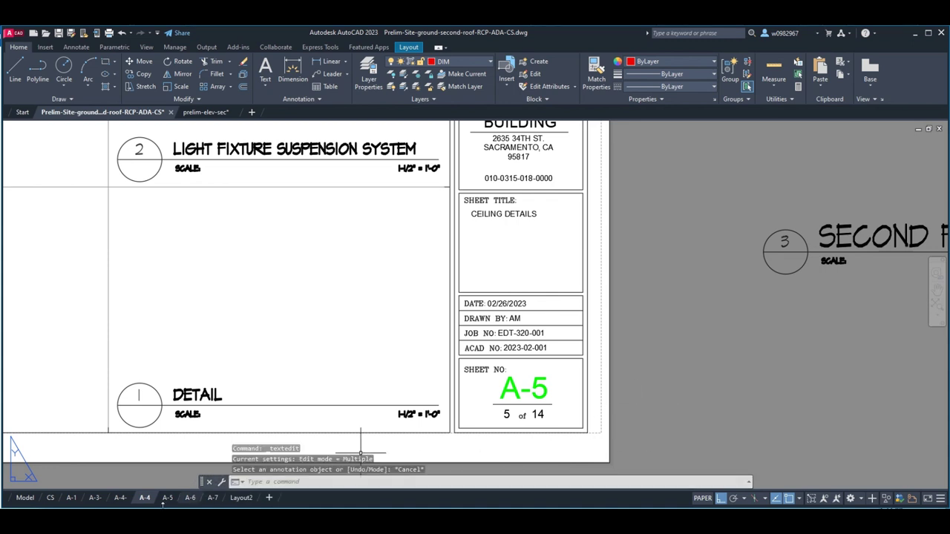
# - Rename the ceiling details layout as A-5-
pyautogui.rightClick(142, 500)
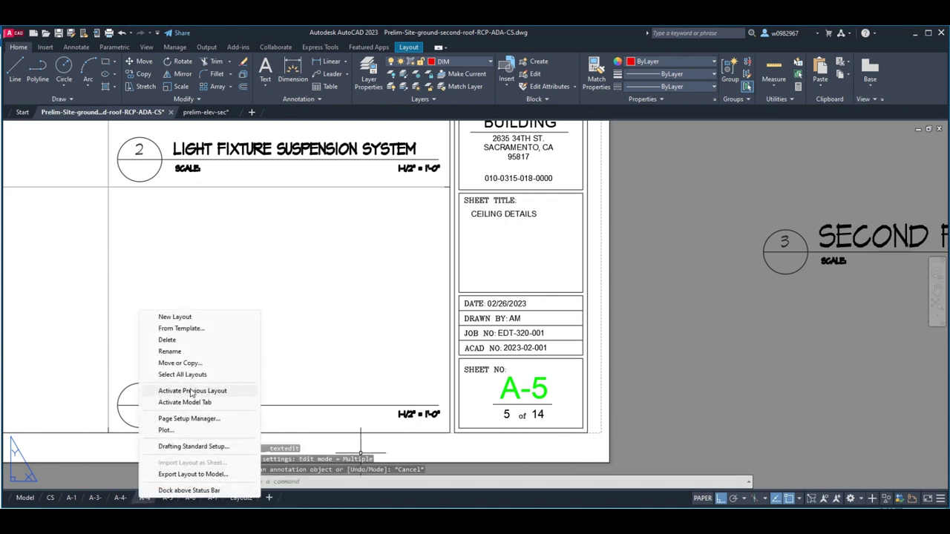
pyautogui.click(188, 352)
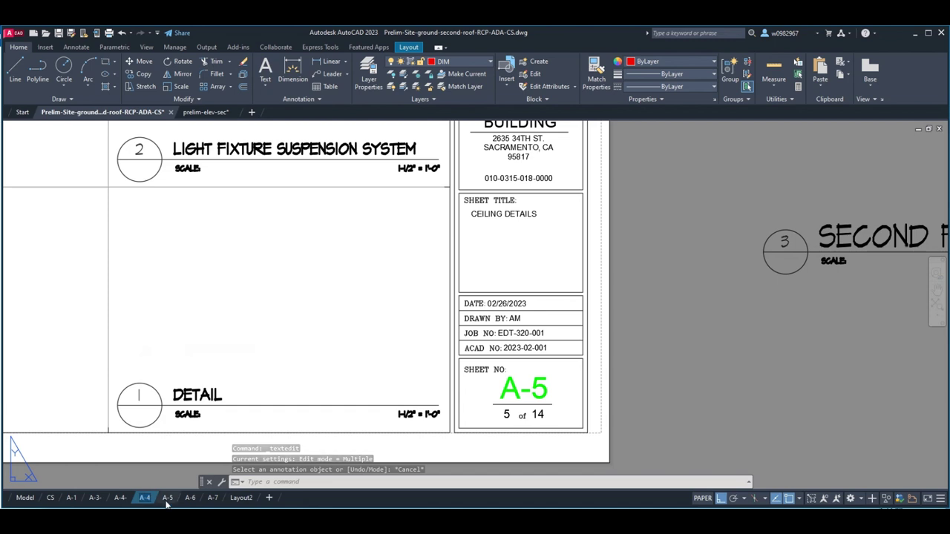
pyautogui.write('A-5-')
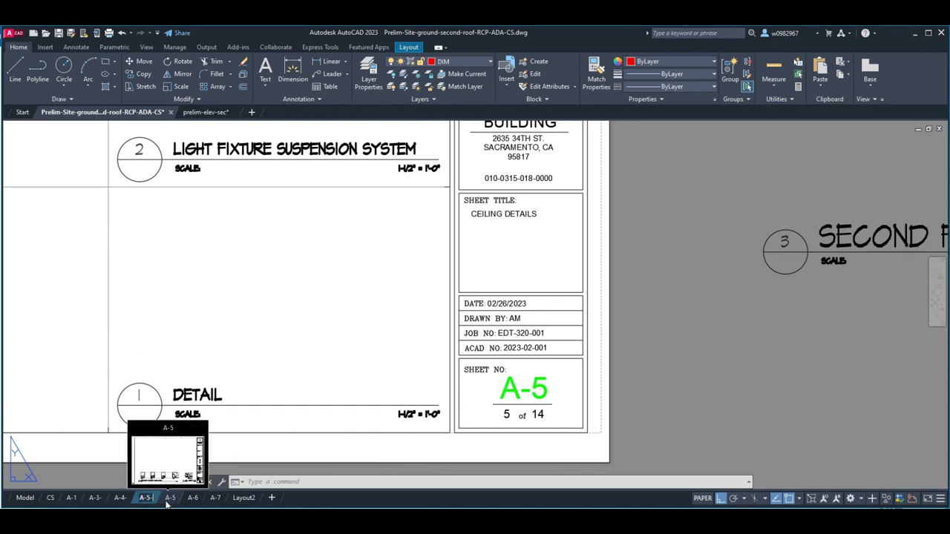
pyautogui.press('Return')
pyautogui.click(684, 378)
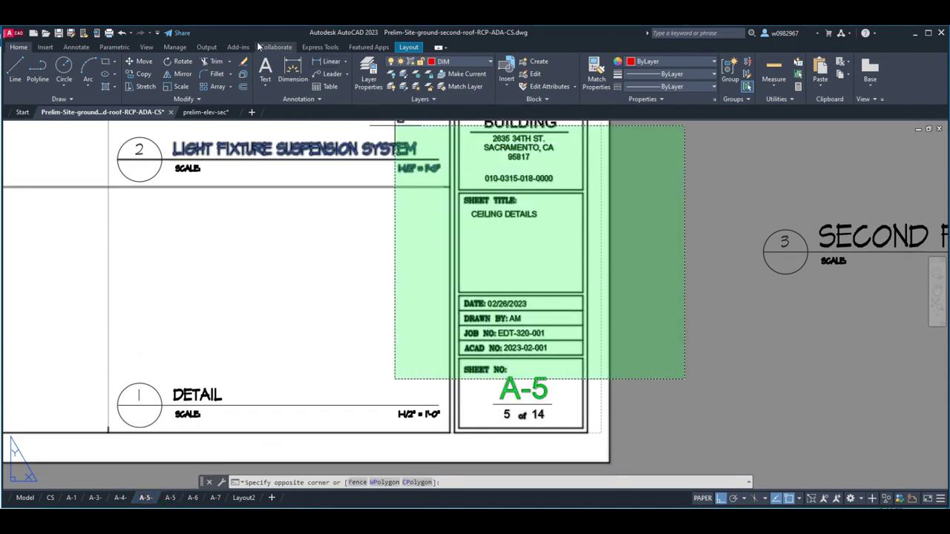
# - Switch to the Google Docs checklist and enter sheet A-5 and page 6 for the Ceiling Details row
pyautogui.hotkey('alt', 'Tab')
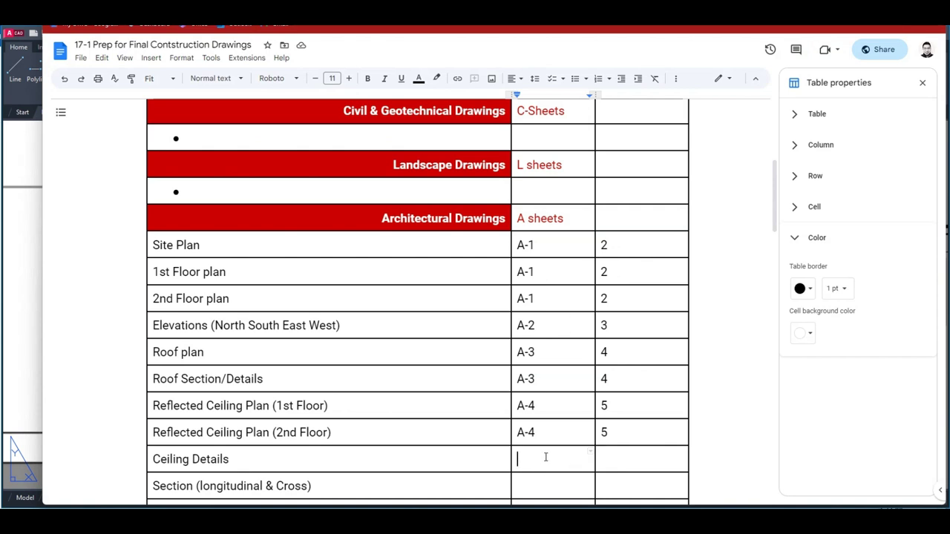
pyautogui.write('A-5')
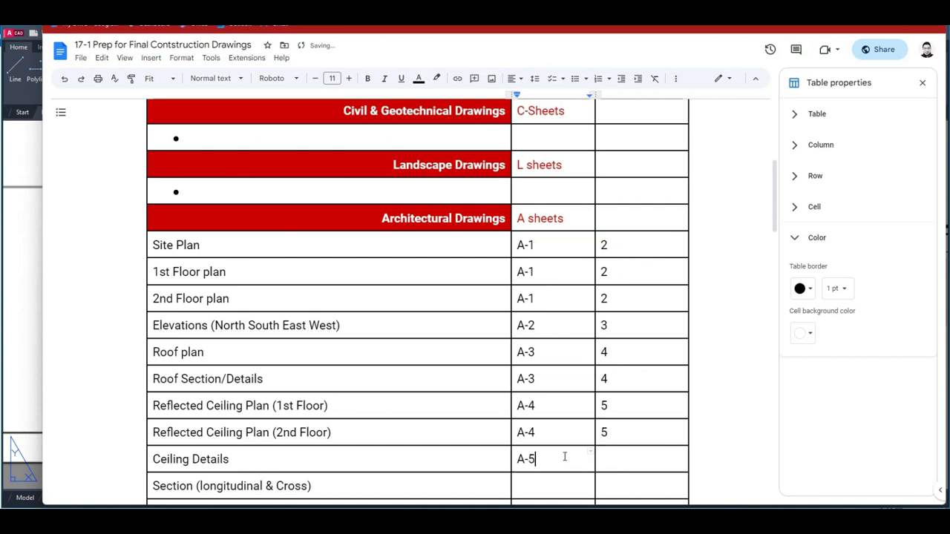
pyautogui.press('Tab')
pyautogui.write('6')
pyautogui.hotkey('shift', 'Right')
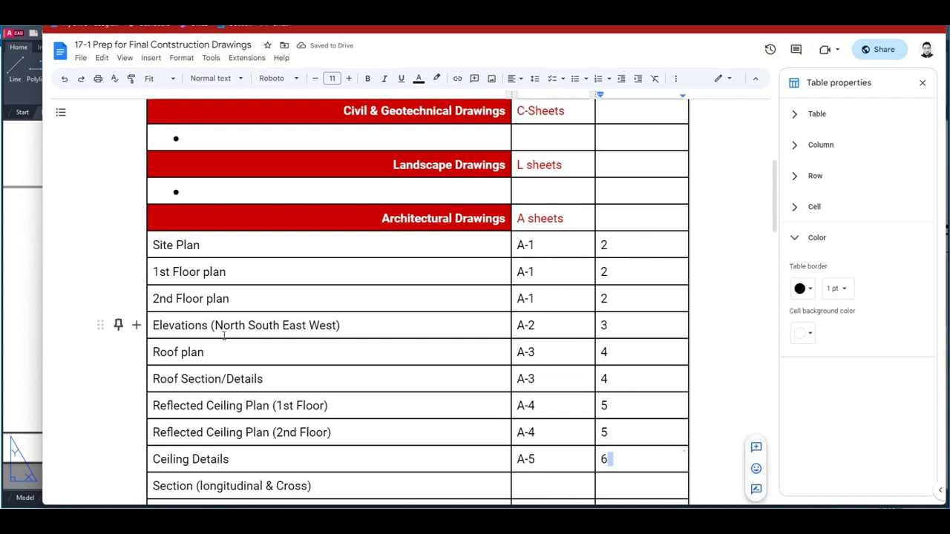
# - Enter sheet A-2 and page 3 for the Section (longitudinal & Cross) row
pyautogui.moveTo(530, 486); pyautogui.dragTo(535, 472)
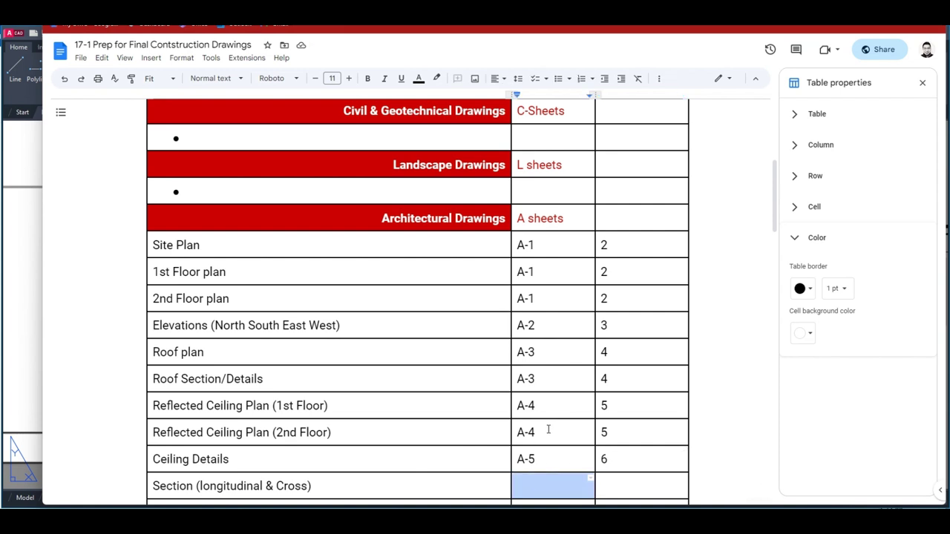
pyautogui.scroll(-3, 547, 429)
pyautogui.click(548, 384)
pyautogui.write('A-2')
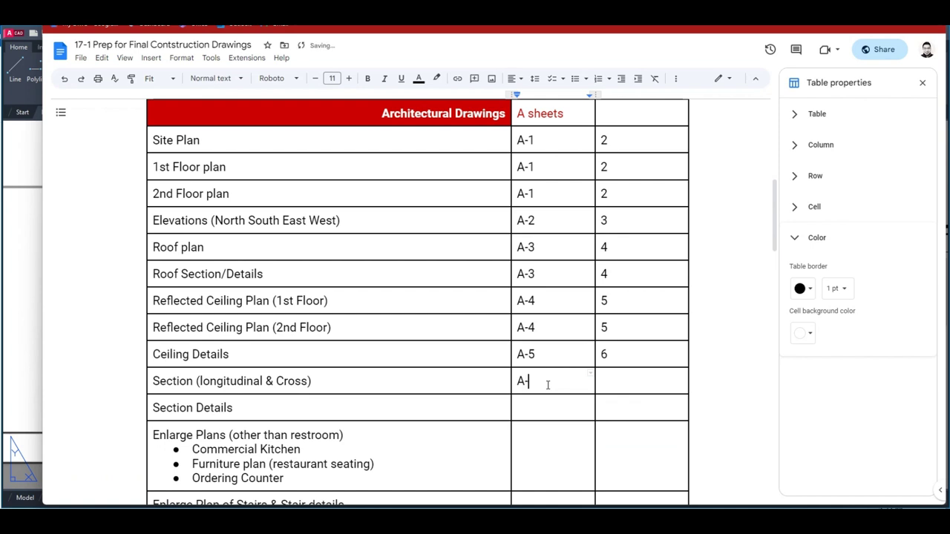
pyautogui.click(617, 380)
pyautogui.scroll(1, 643, 342)
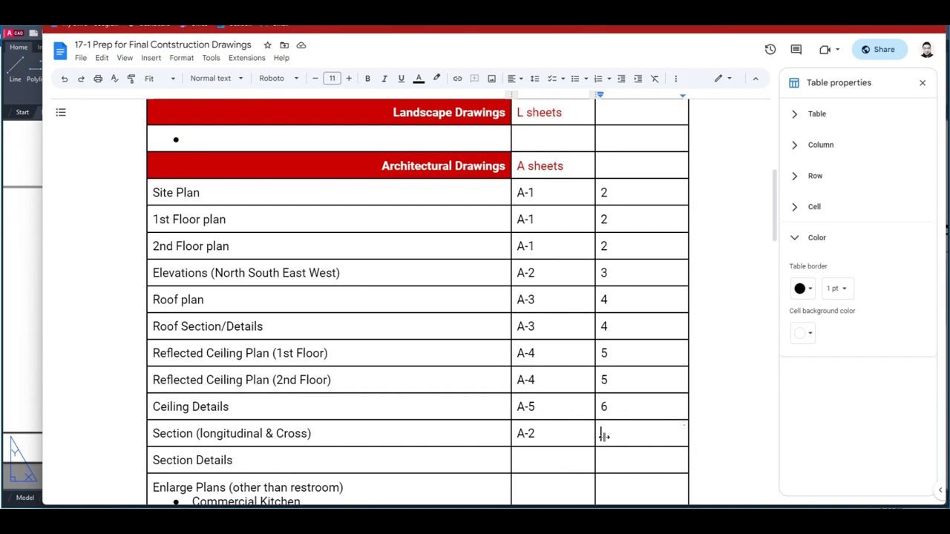
pyautogui.scroll(-1, 610, 441)
pyautogui.scroll(-1, 618, 430)
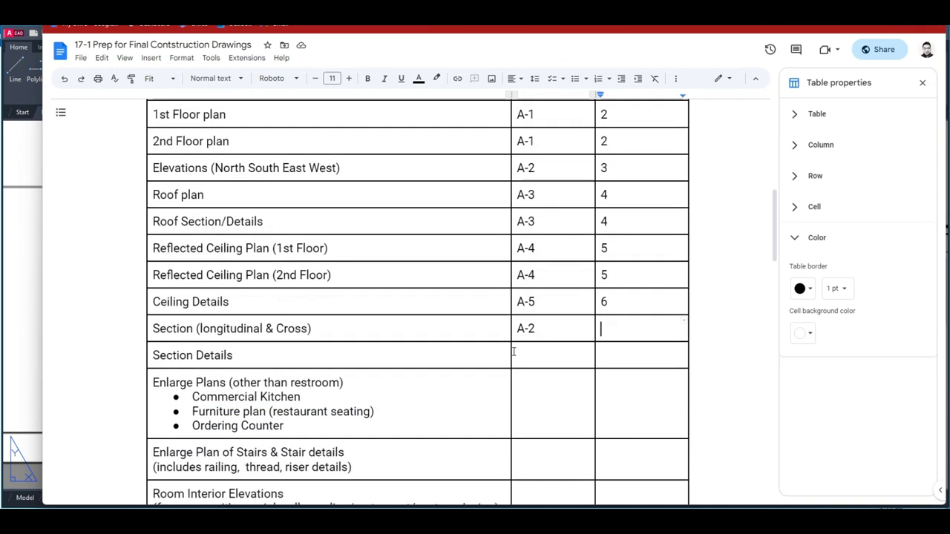
pyautogui.write('3')
pyautogui.scroll(5, 654, 320)
pyautogui.scroll(-5, 646, 328)
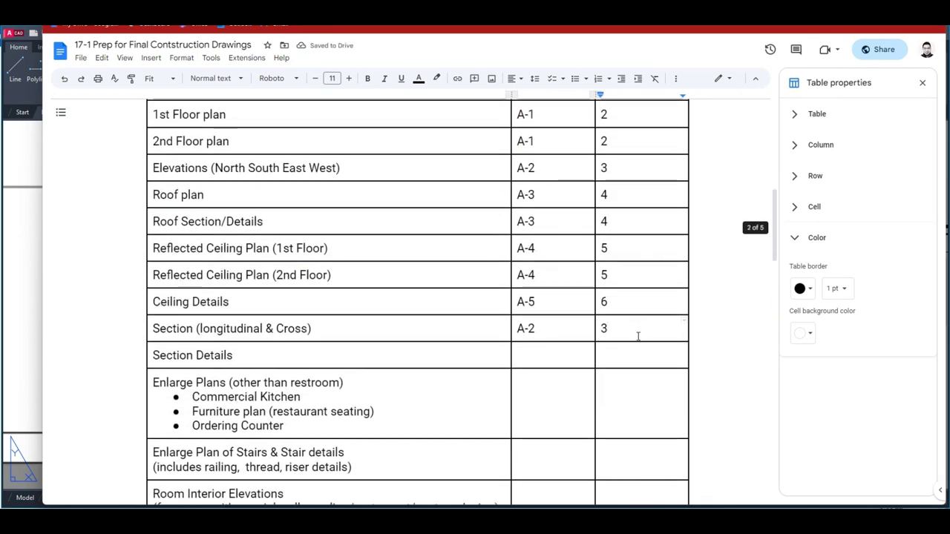
# - Clear the page number from the Section (longitudinal & Cross) row of the checklist
pyautogui.press('BackSpace')
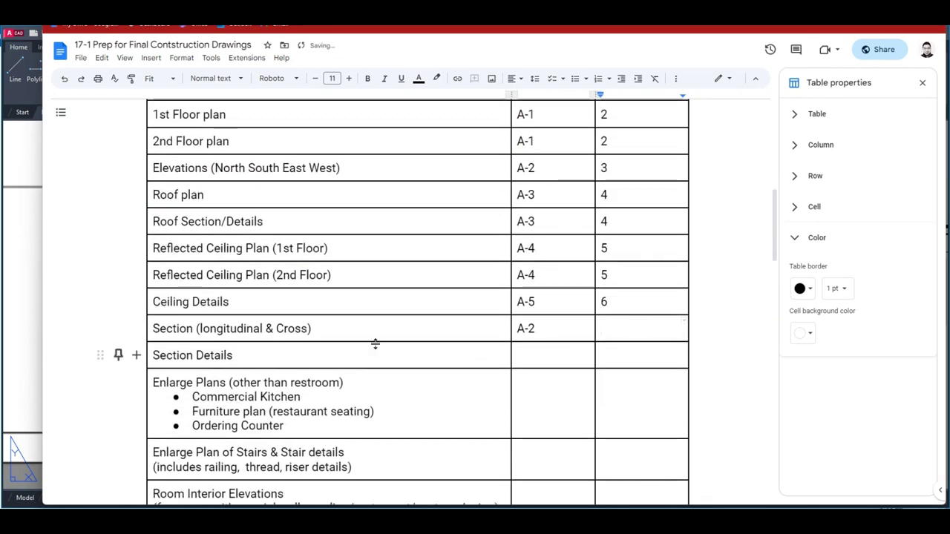
# - Compare the remaining checklist rows with the ceiling details, restroom and door schedule layouts in AutoCAD
pyautogui.click(34, 335)
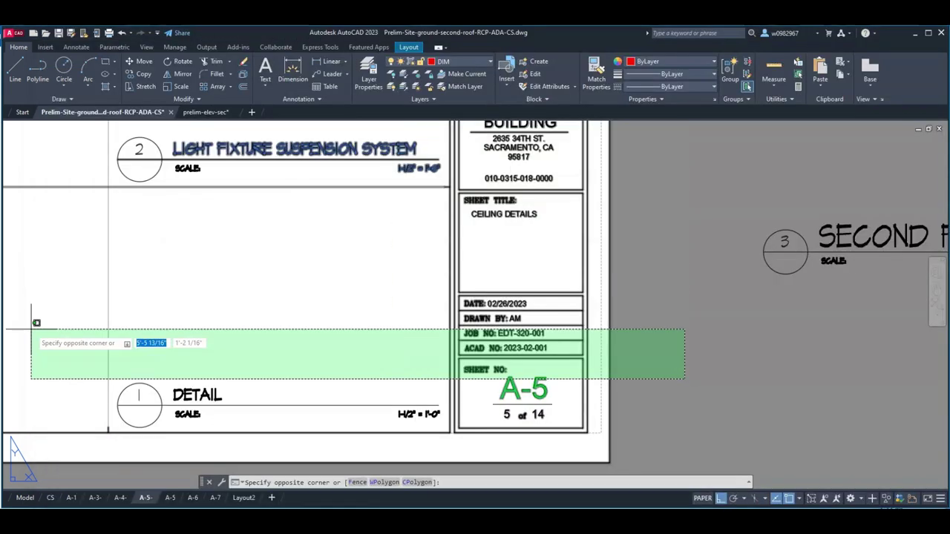
pyautogui.click(710, 276)
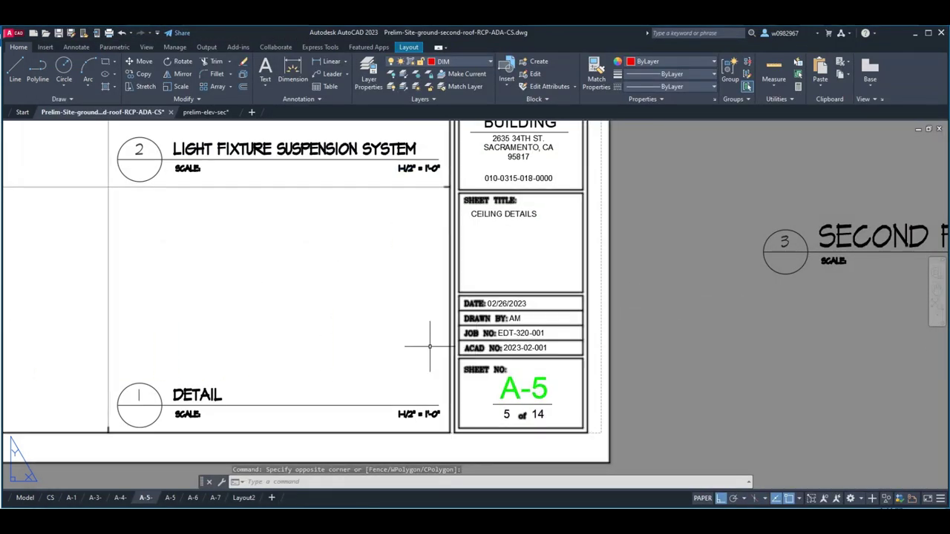
pyautogui.scroll(-3, 351, 364)
pyautogui.click(170, 498)
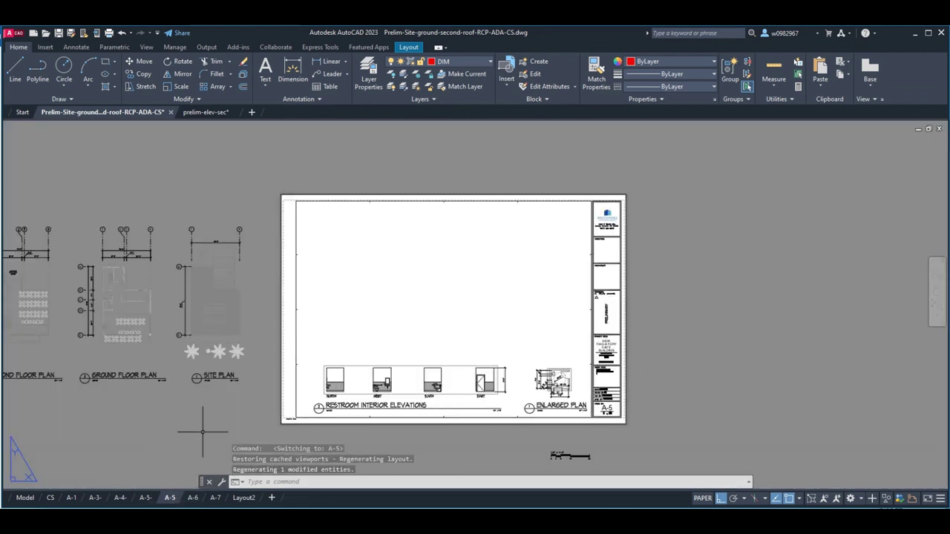
pyautogui.hotkey('alt', 'Tab')
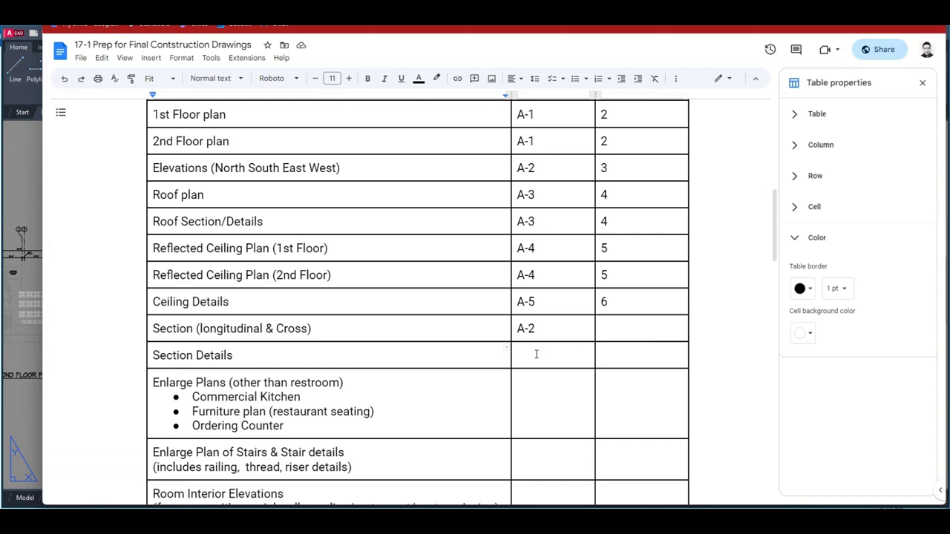
pyautogui.scroll(-1, 552, 384)
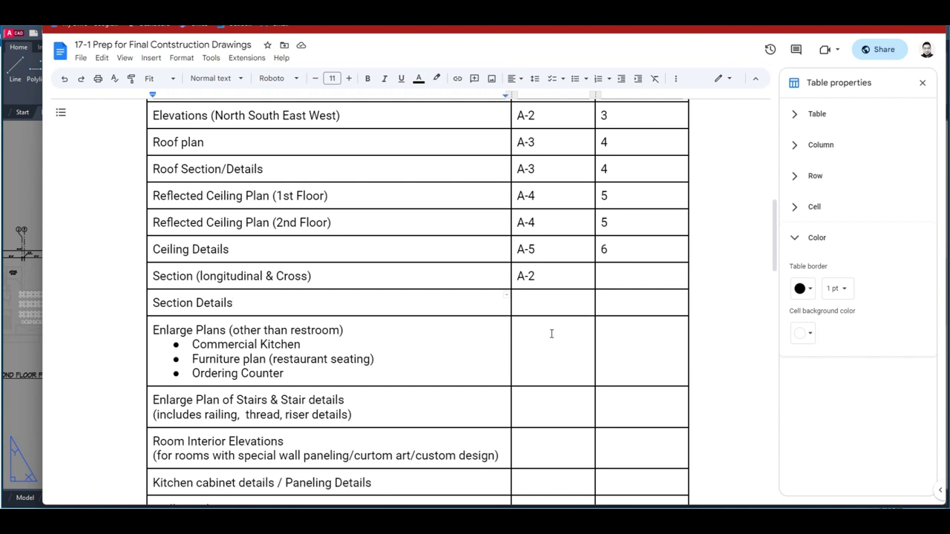
pyautogui.scroll(-1, 554, 334)
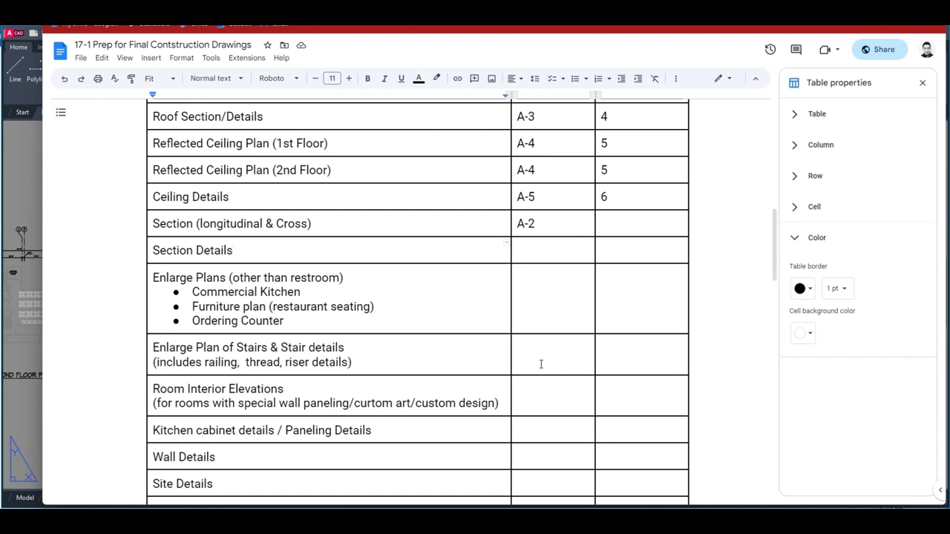
pyautogui.scroll(-1, 256, 350)
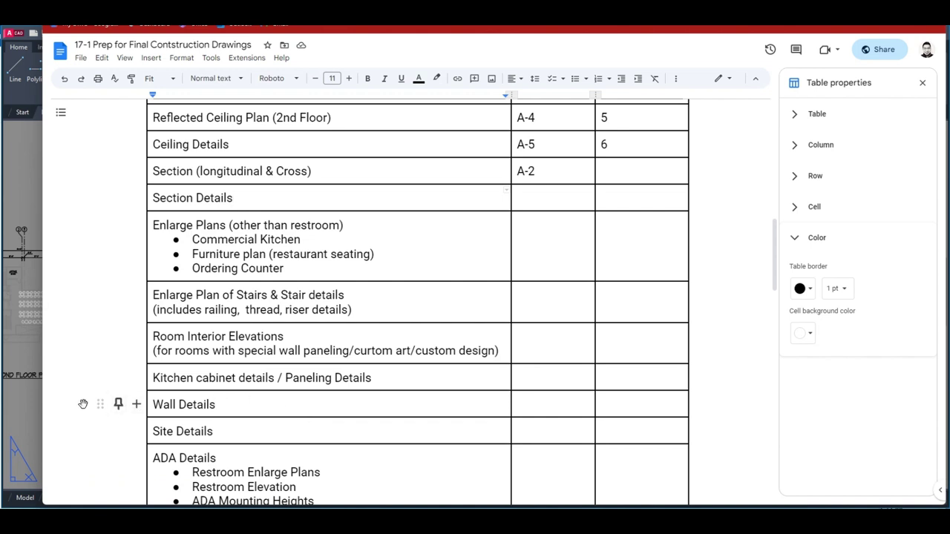
pyautogui.click(26, 412)
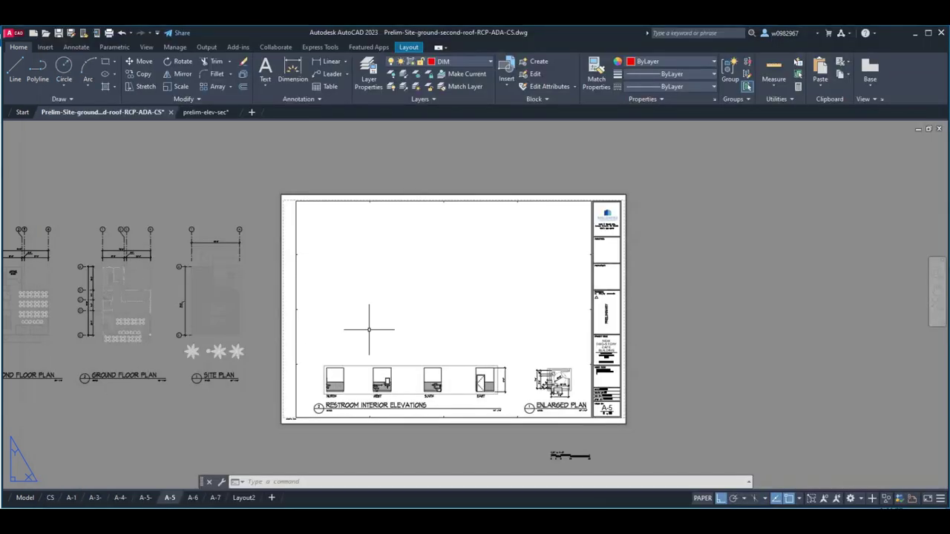
pyautogui.click(192, 498)
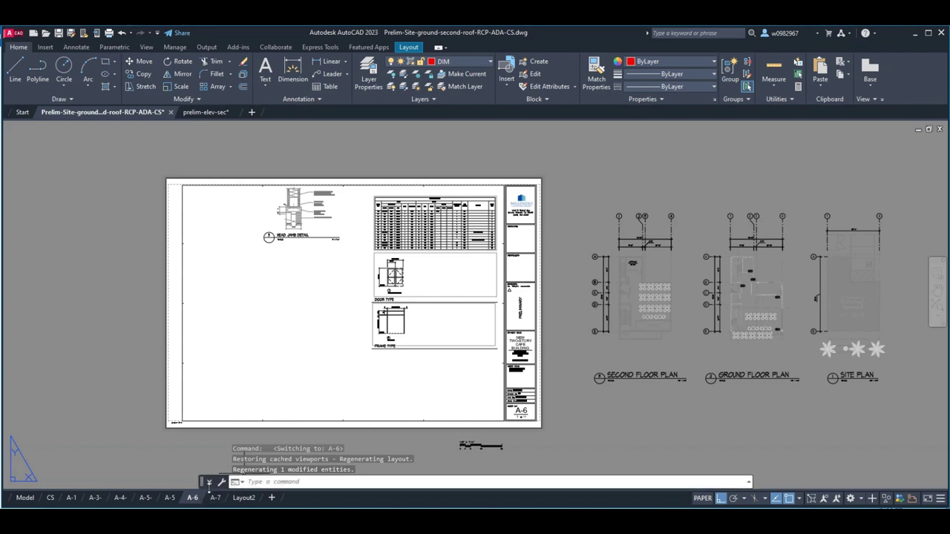
pyautogui.click(170, 499)
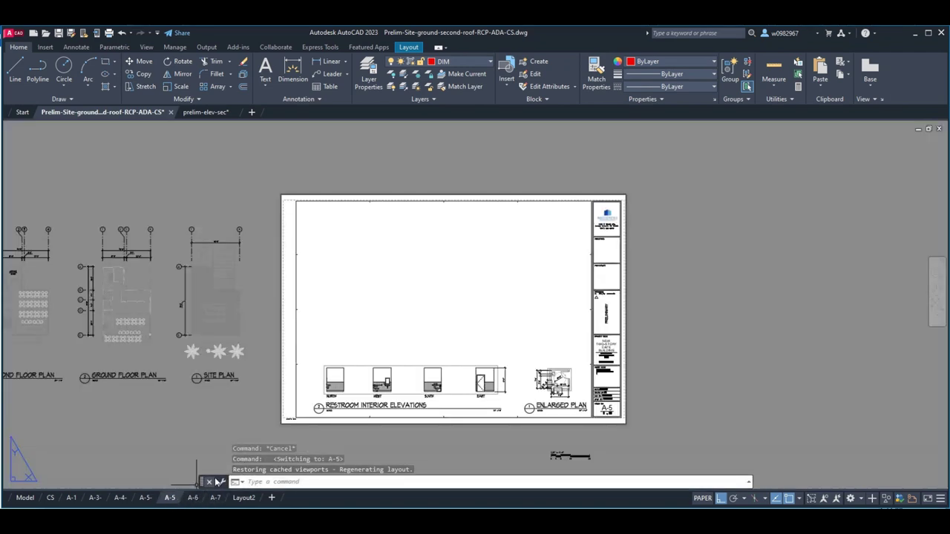
pyautogui.click(146, 498)
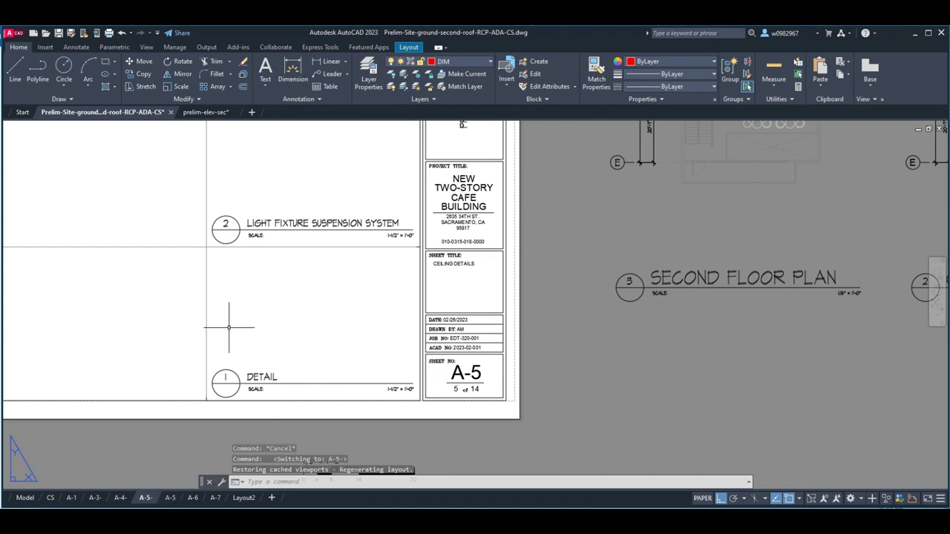
pyautogui.hotkey('alt', 'Tab')
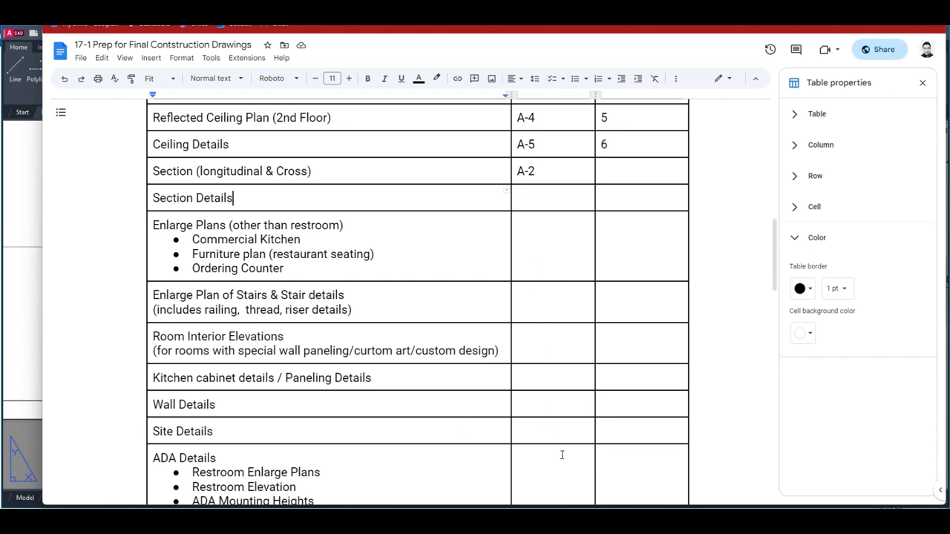
pyautogui.scroll(-3, 487, 443)
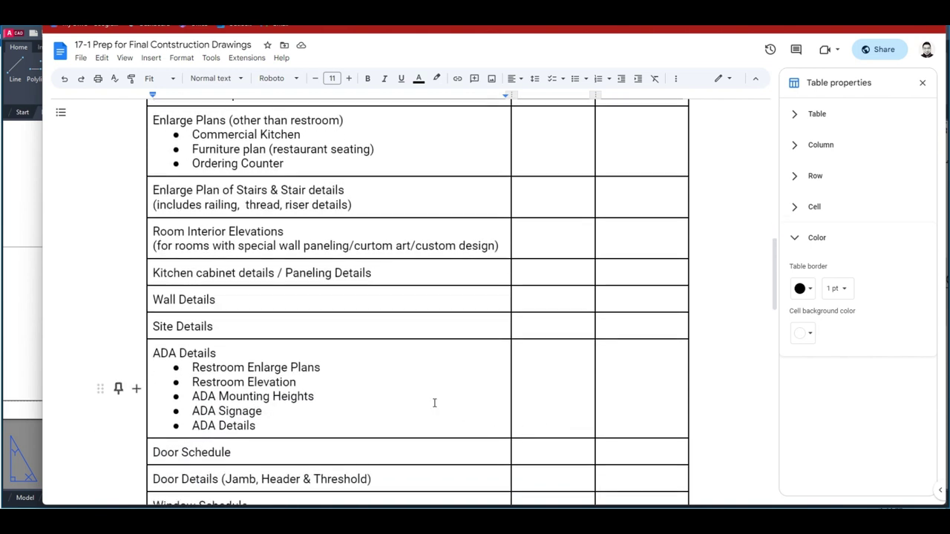
# - Switch to AutoCAD, open the restroom elevations layout A-5, and change its title block sheet number to A-6
pyautogui.click(28, 359)
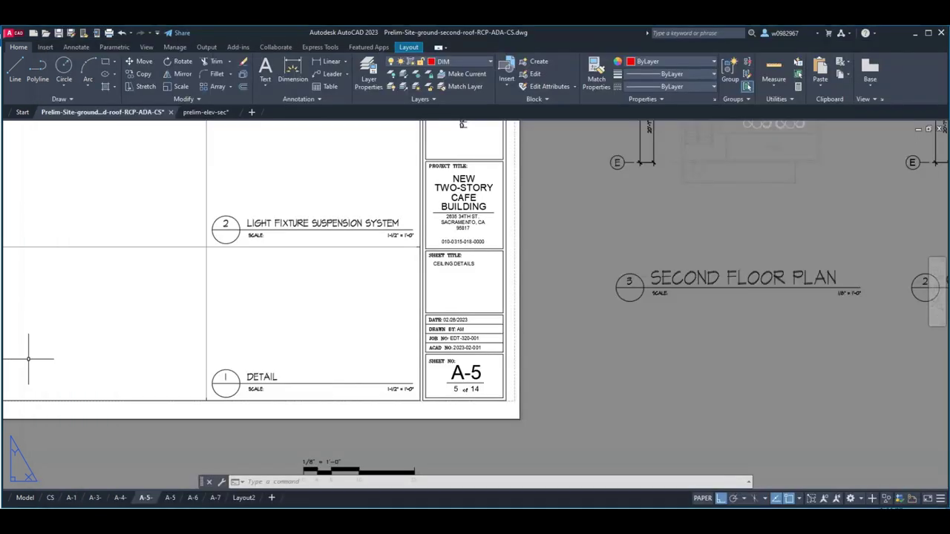
pyautogui.click(170, 499)
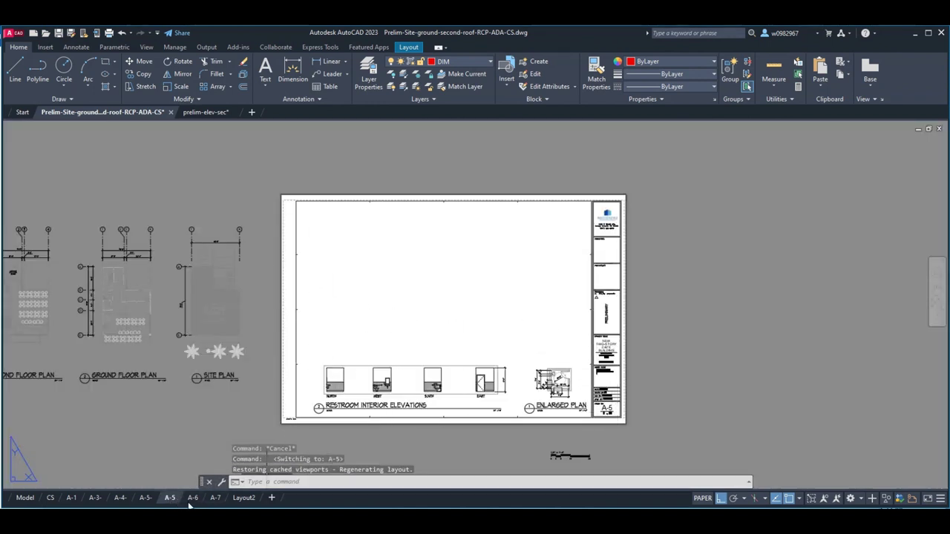
pyautogui.moveTo(147, 503)
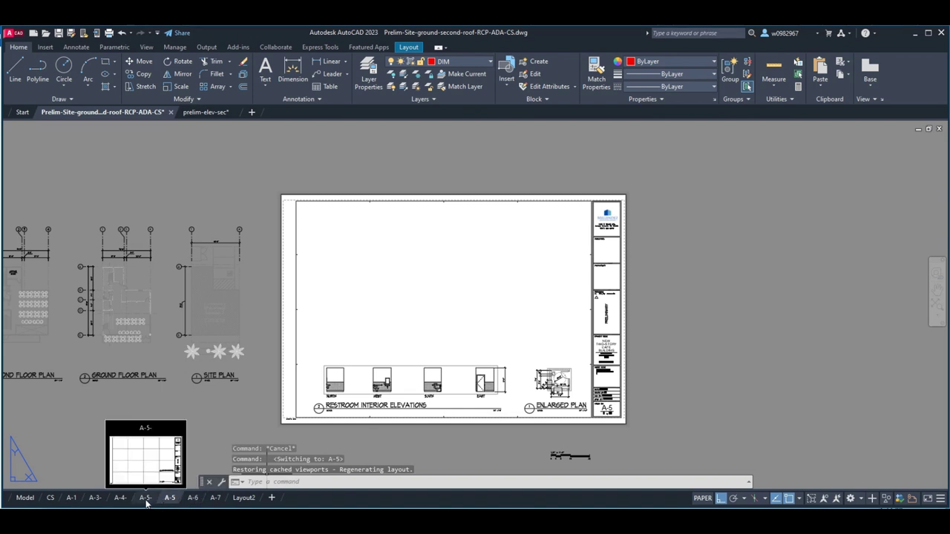
pyautogui.click(147, 501)
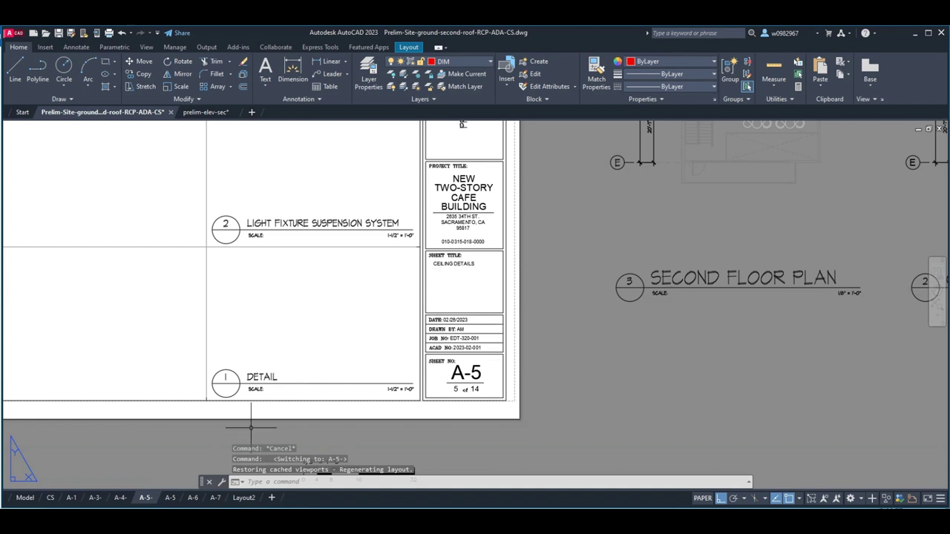
pyautogui.click(170, 502)
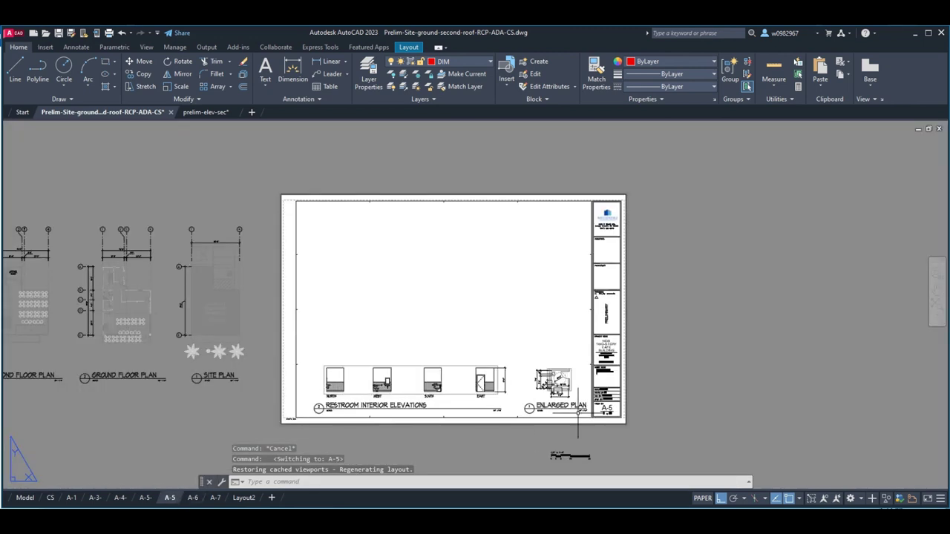
pyautogui.write('ed')
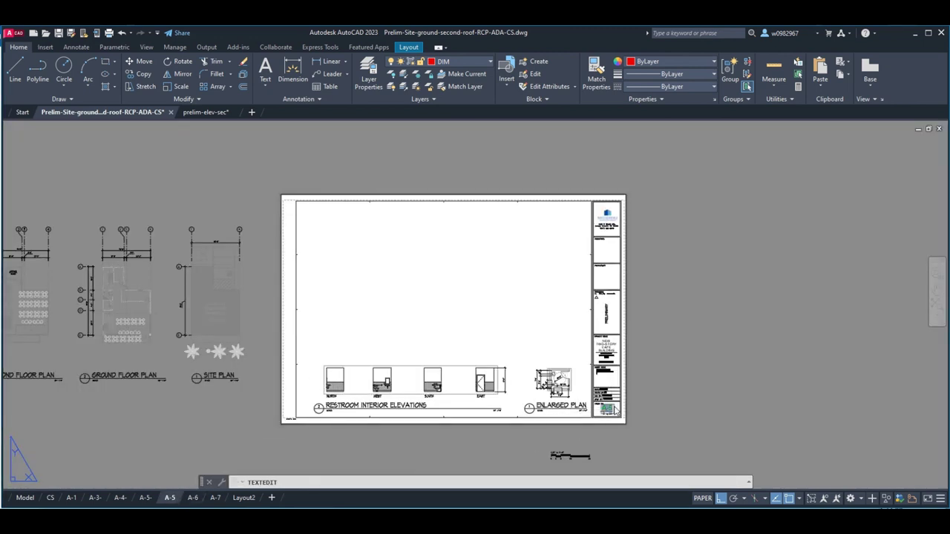
pyautogui.press('Return')
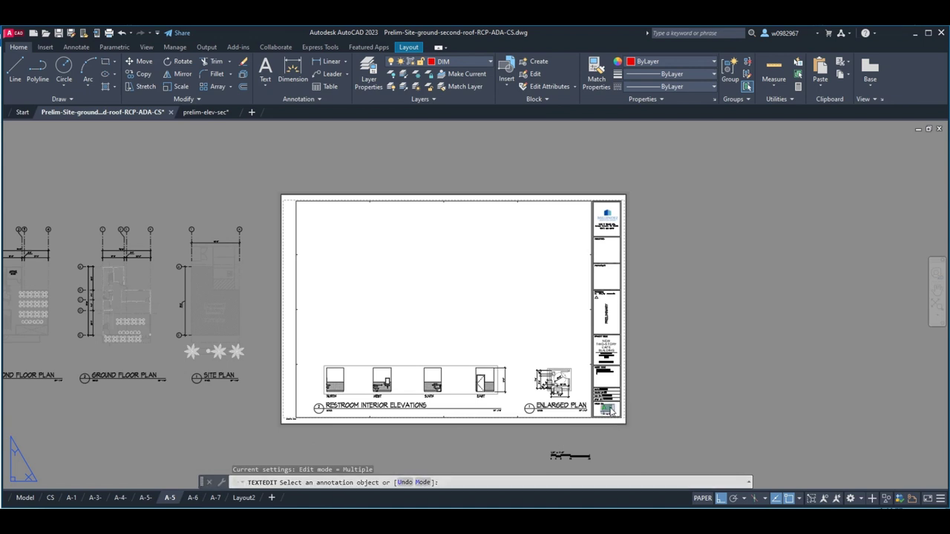
pyautogui.click(609, 409)
pyautogui.press('Escape')
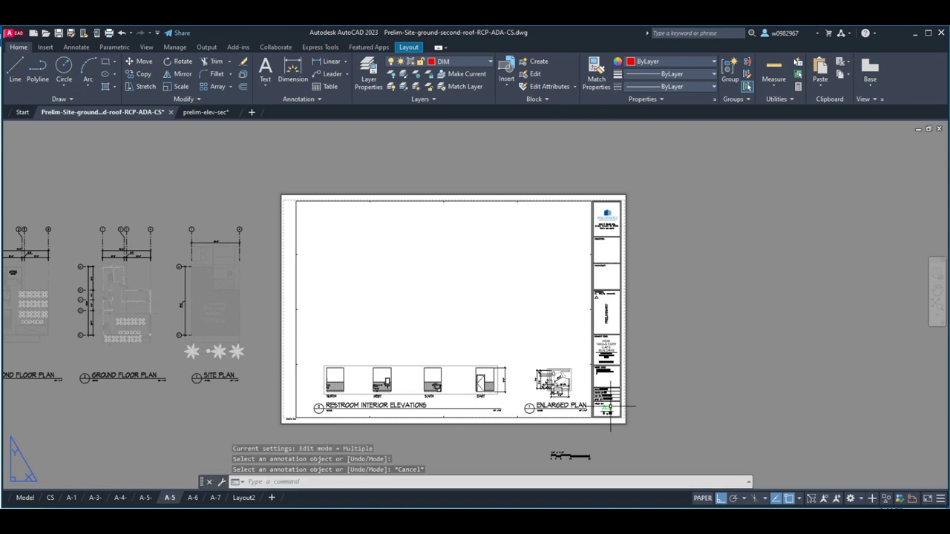
pyautogui.doubleClick(608, 409)
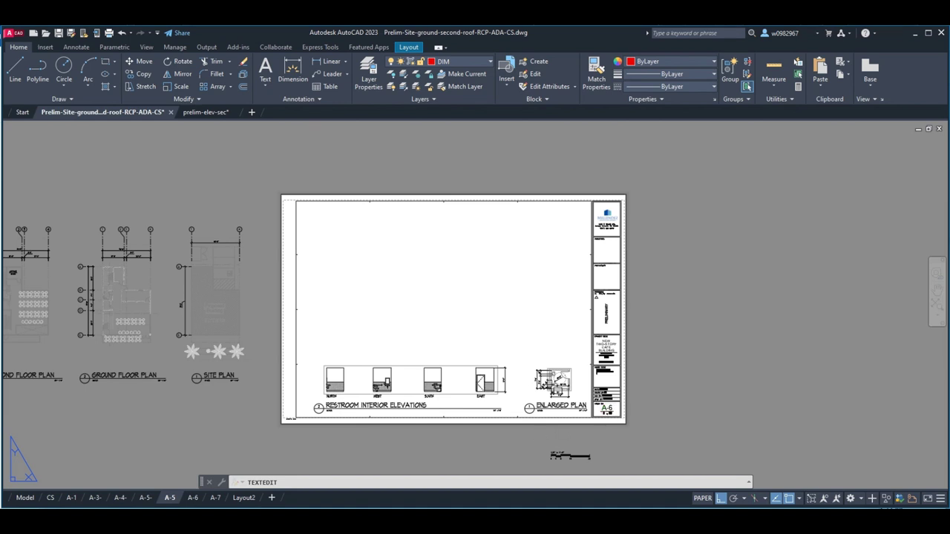
pyautogui.press('Return')
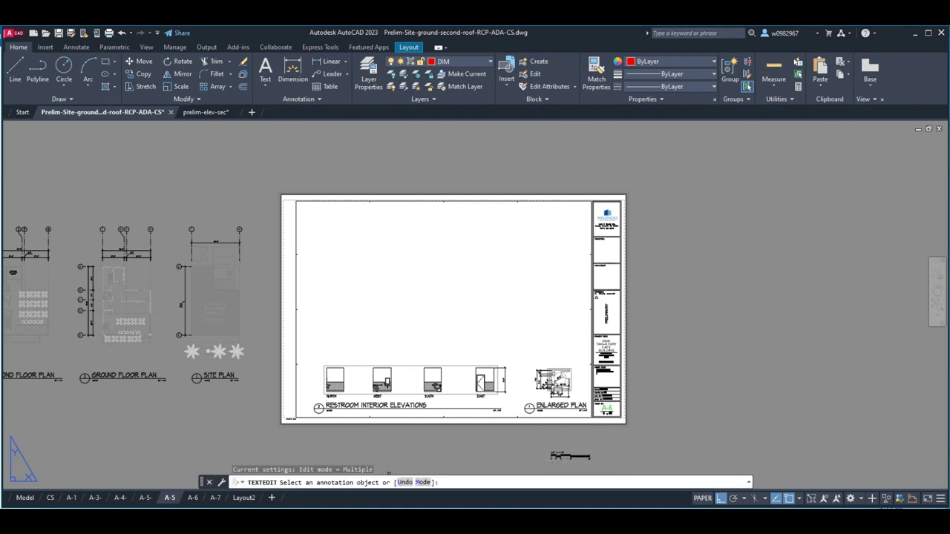
# - Rename the restroom elevations layout as A-6-
pyautogui.rightClick(175, 501)
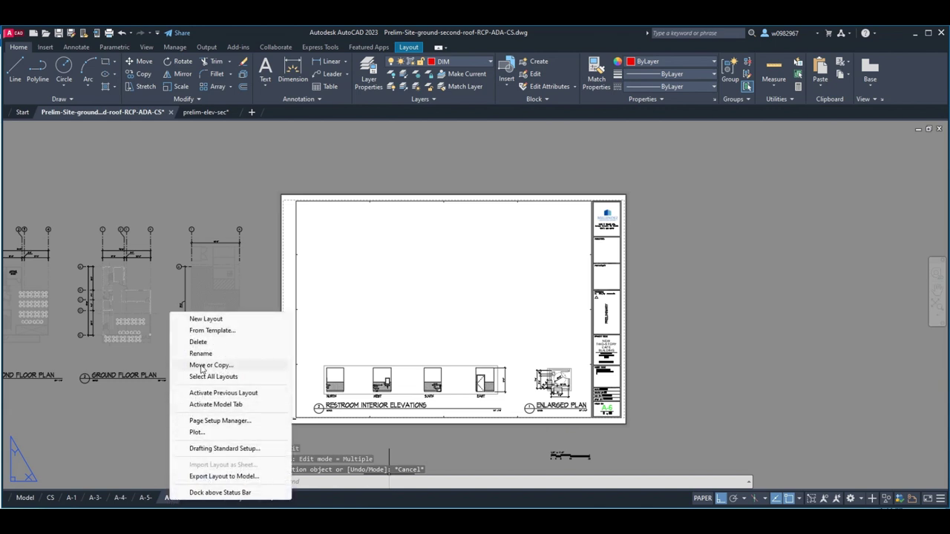
pyautogui.click(200, 353)
pyautogui.write('A-6')
pyautogui.press('Return')
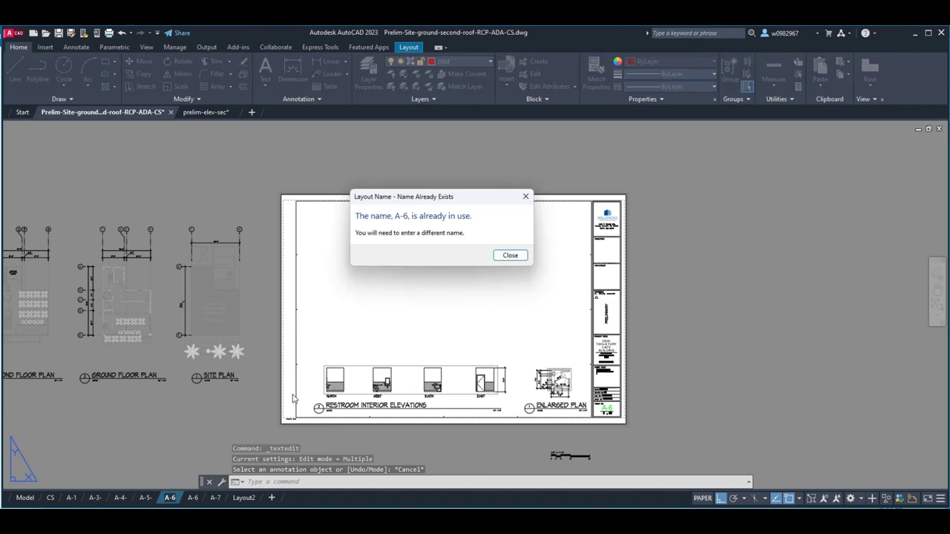
pyautogui.click(509, 255)
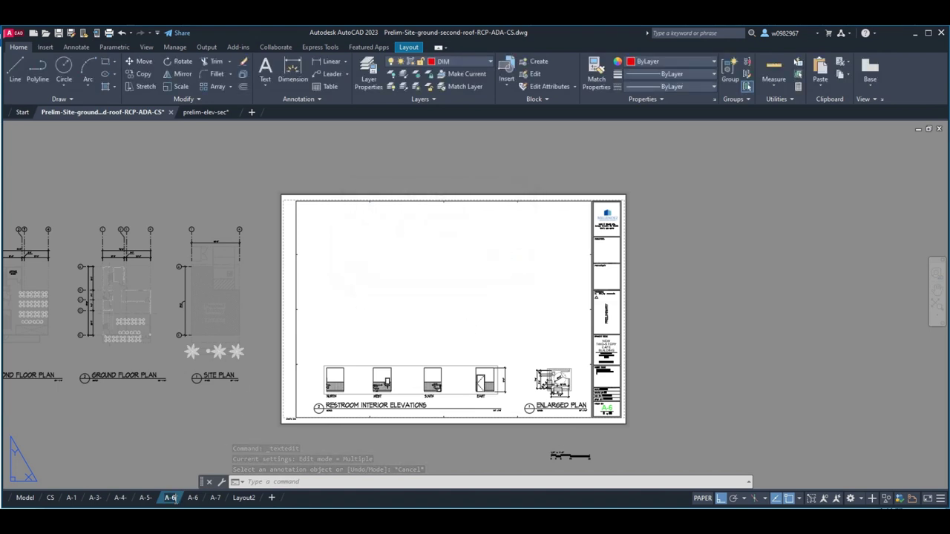
pyautogui.click(745, 410)
pyautogui.press('Escape')
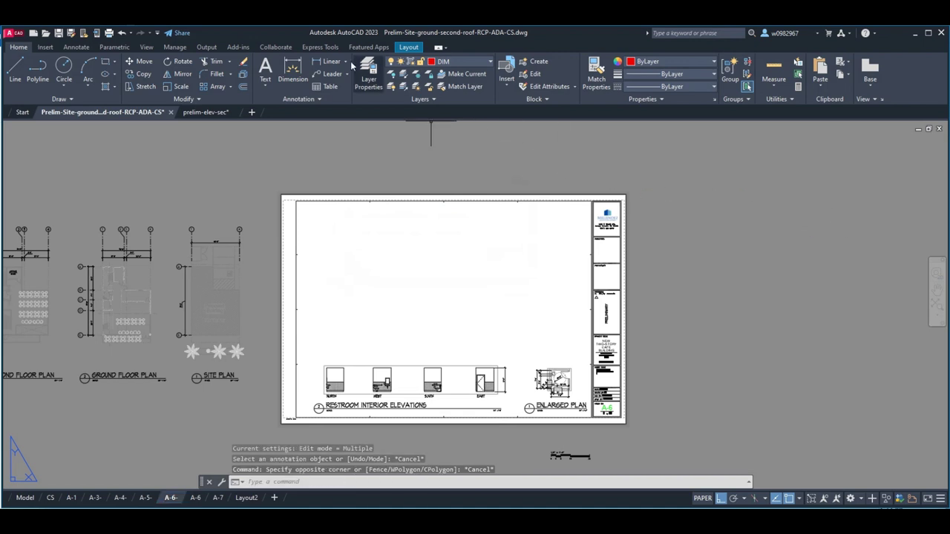
# - Switch to the Google Docs checklist and enter sheet A-6 and page 7 for the ADA Details row
pyautogui.hotkey('alt', 'Tab')
pyautogui.click(550, 365)
pyautogui.write('A-6')
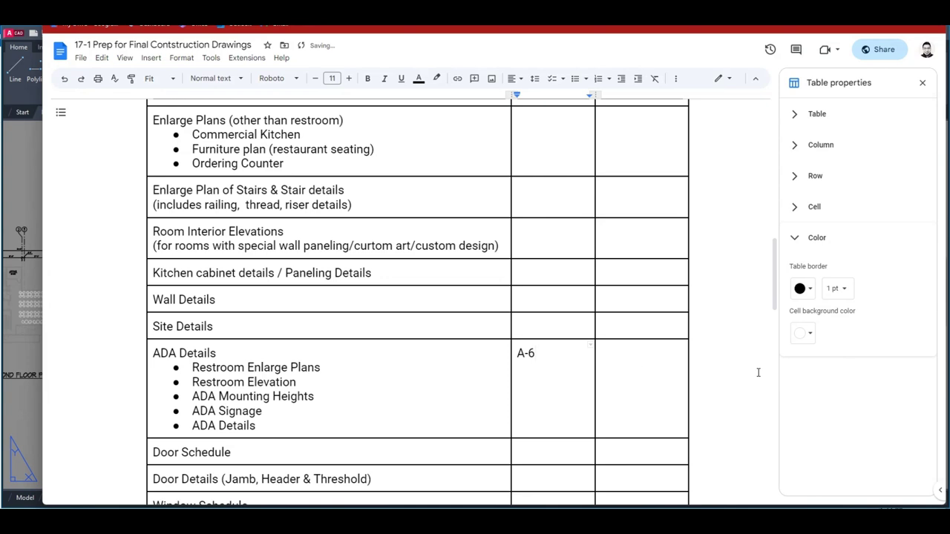
pyautogui.scroll(3, 697, 356)
pyautogui.scroll(-3, 616, 282)
pyautogui.click(617, 352)
pyautogui.write('7')
# - Switch to AutoCAD, open the door schedule layout A-6, and change its title block sheet number to A-7
pyautogui.scroll(-3, 524, 394)
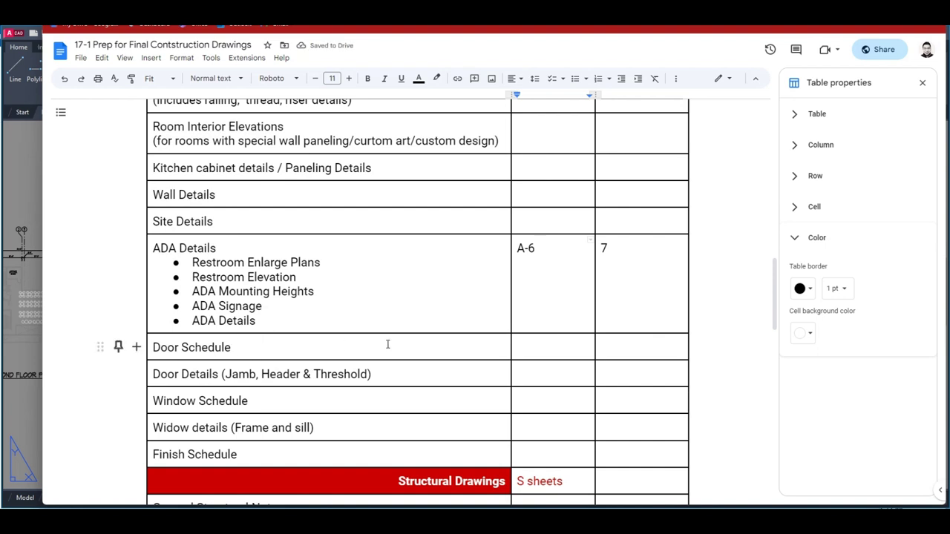
pyautogui.click(30, 421)
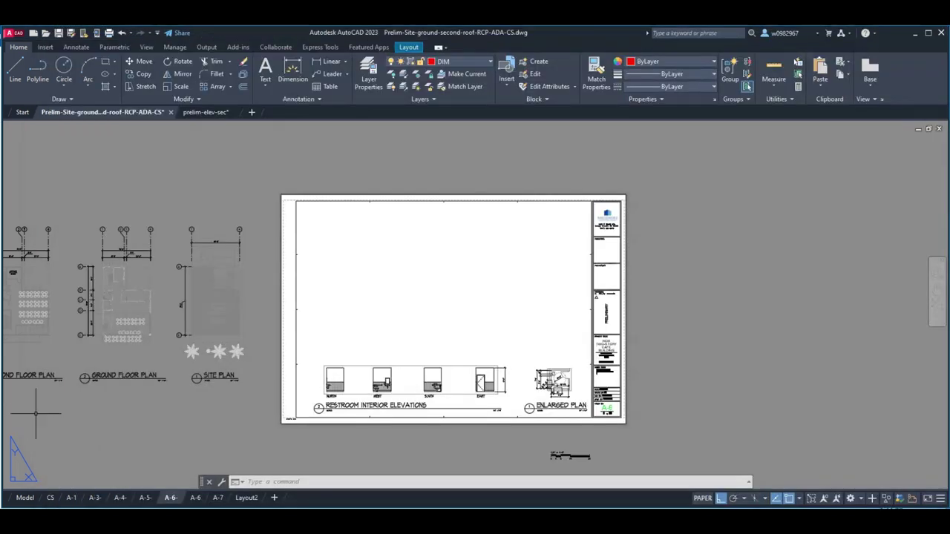
pyautogui.click(194, 498)
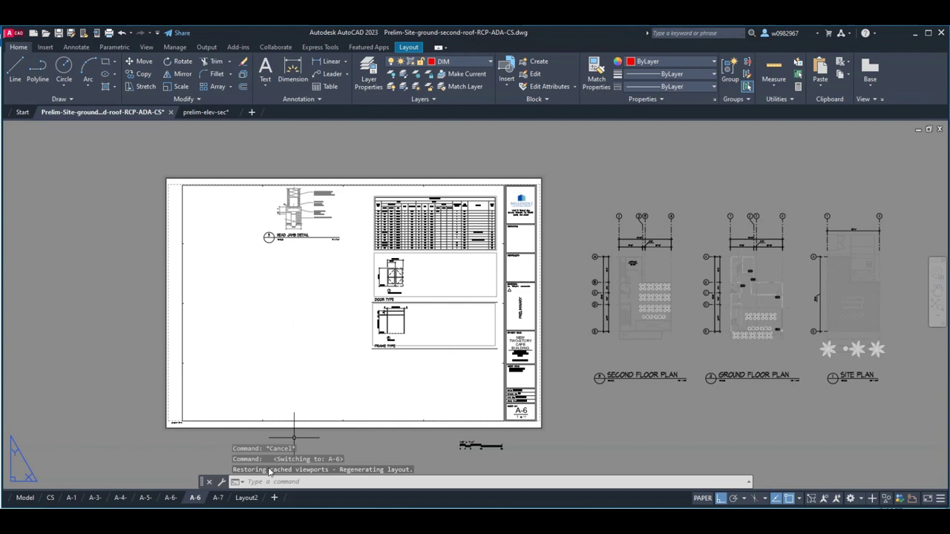
pyautogui.doubleClick(522, 411)
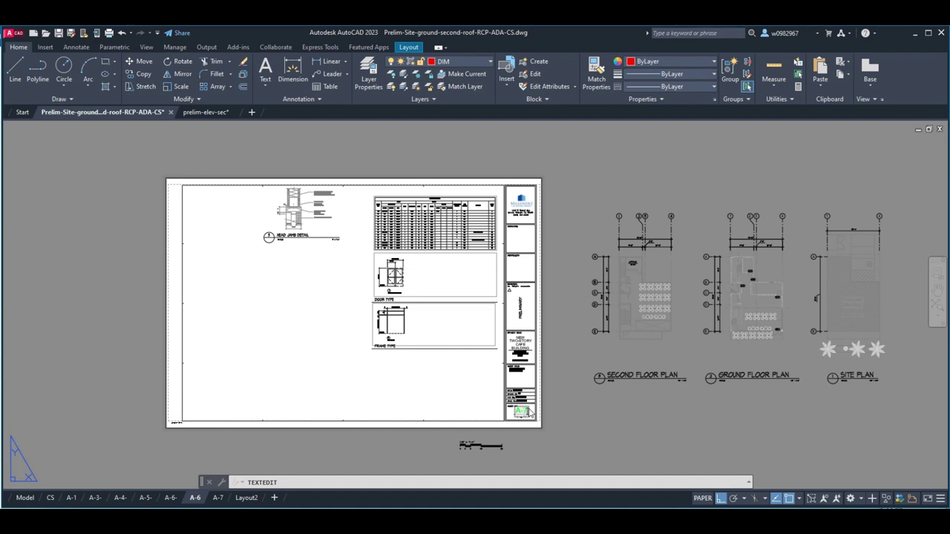
pyautogui.click(329, 458)
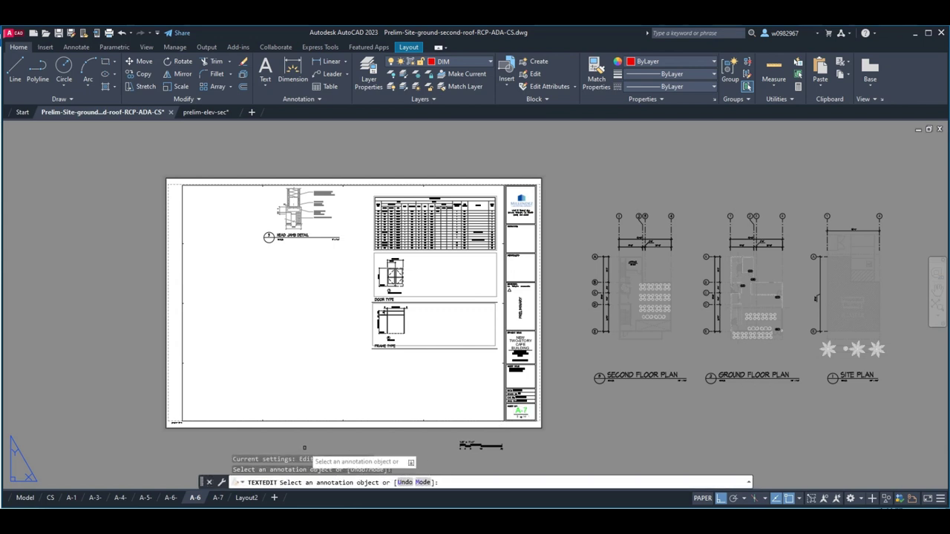
pyautogui.press('Escape')
# - Rename the door schedule layout A-6 as A-7-
pyautogui.rightClick(196, 498)
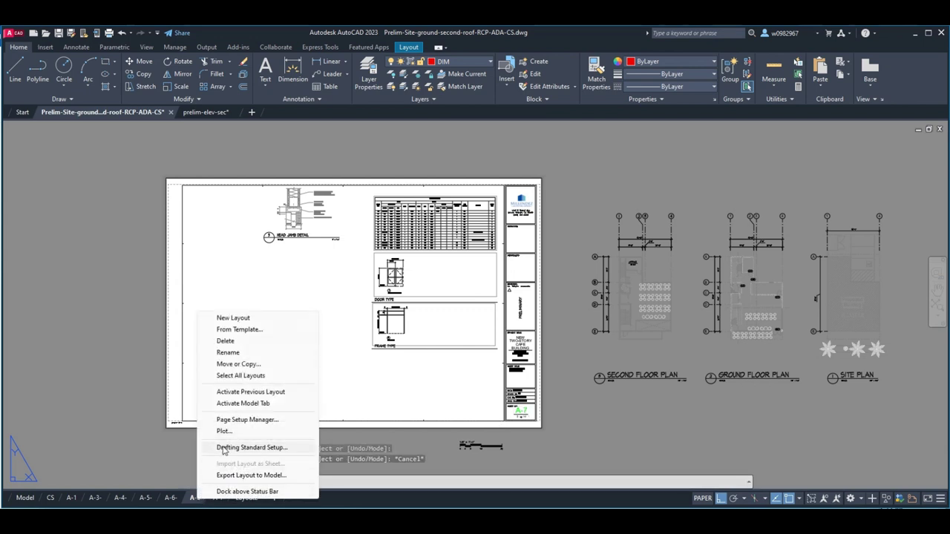
pyautogui.click(349, 369)
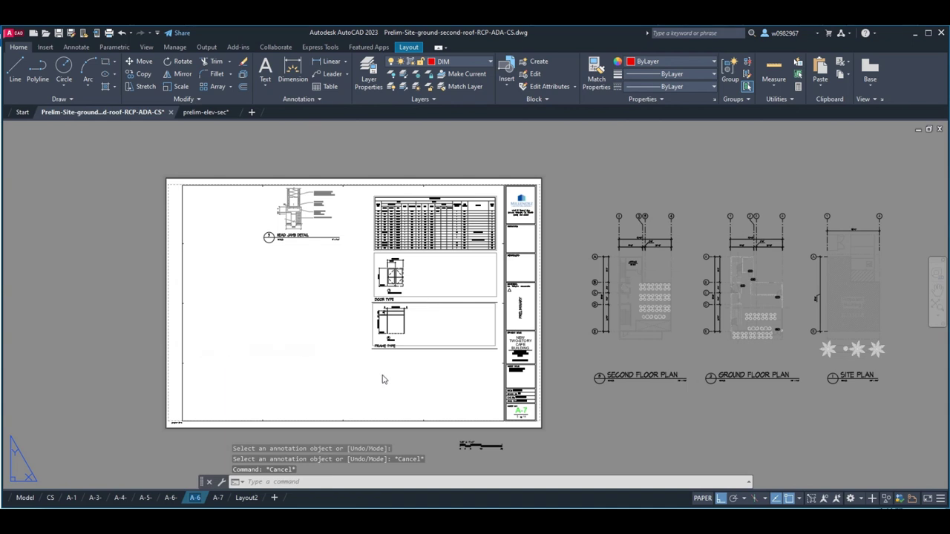
pyautogui.write('A-7')
pyautogui.press('Return')
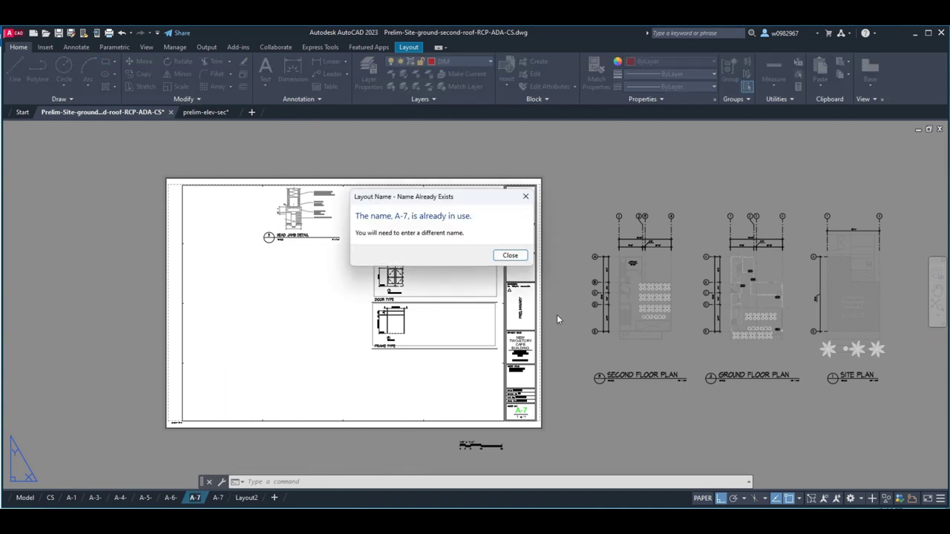
pyautogui.click(510, 259)
pyautogui.click(195, 498)
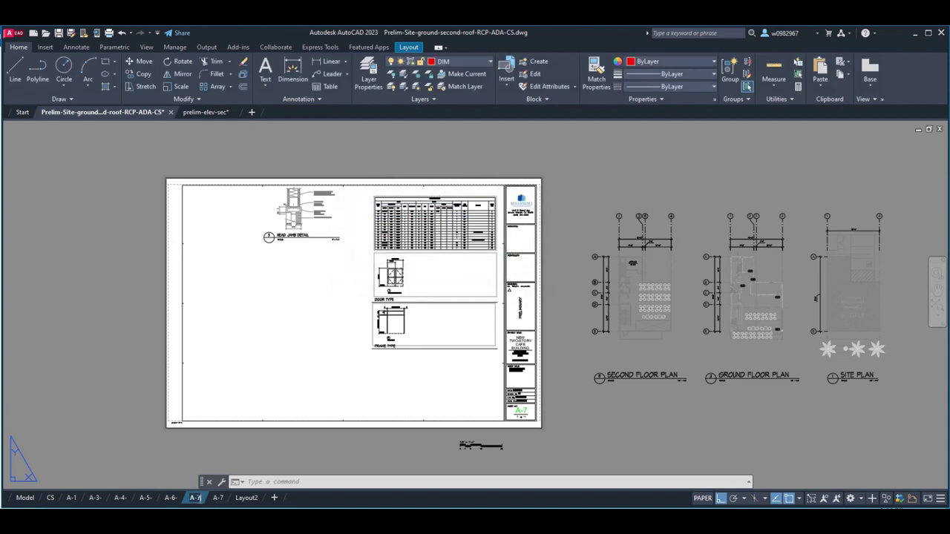
pyautogui.click(626, 429)
pyautogui.press('Escape')
# - Switch to the Google Docs checklist and enter sheet A-7 and page 8 for the Door Schedule and Door Details rows
pyautogui.hotkey('alt', 'Tab')
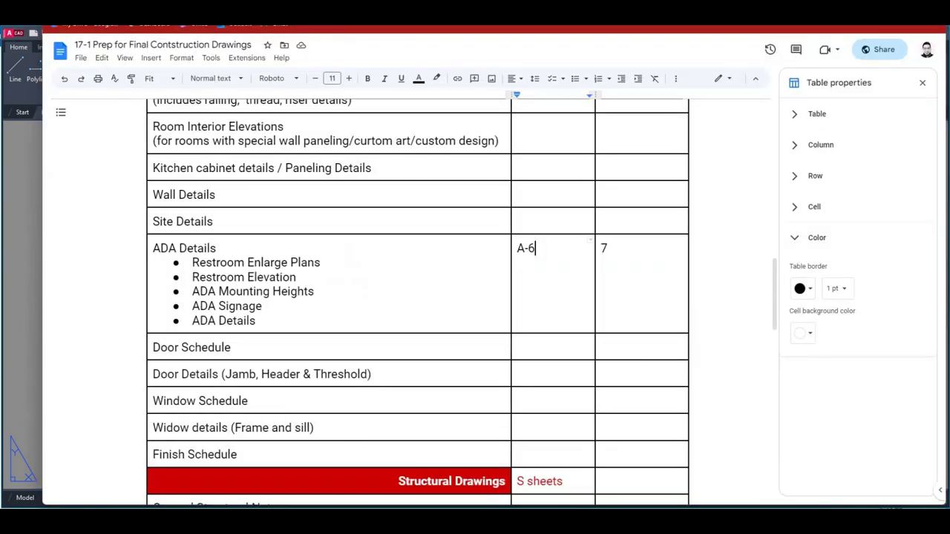
pyautogui.click(550, 347)
pyautogui.write('A-7')
pyautogui.click(536, 375)
pyautogui.write('A-7')
pyautogui.scroll(3, 569, 288)
pyautogui.scroll(-4, 573, 292)
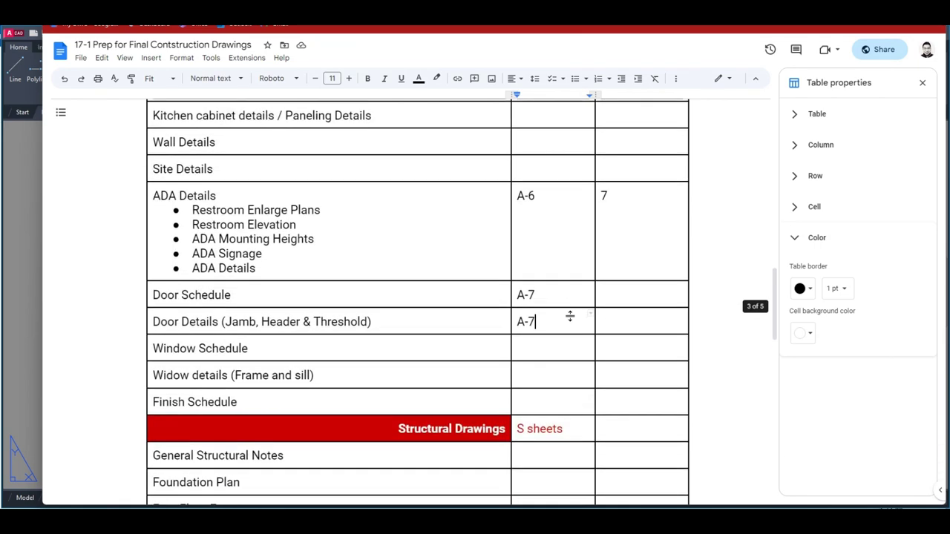
pyautogui.click(616, 297)
pyautogui.write('8')
pyautogui.click(608, 321)
pyautogui.write('8')
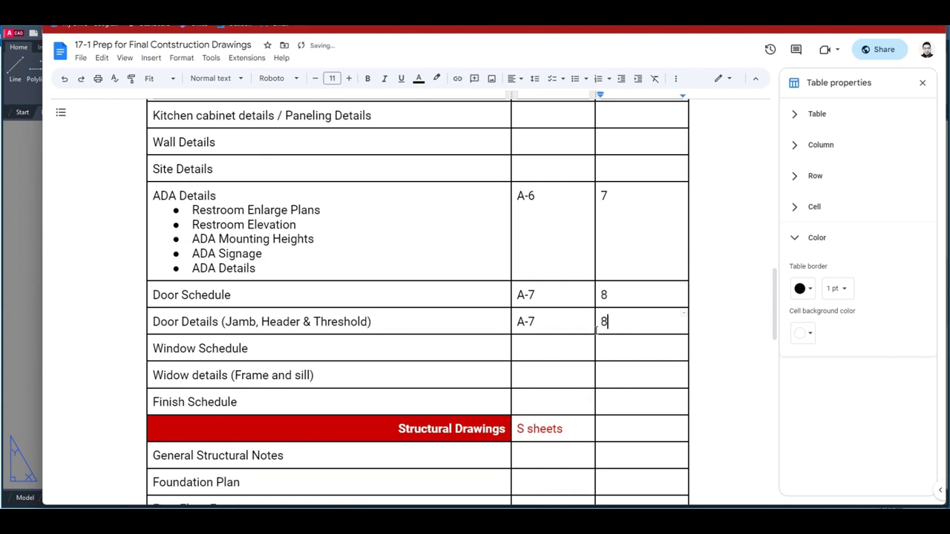
# - Switch to AutoCAD, open the window schedule layout A-7, and change its title block sheet number to A-8
pyautogui.click(39, 365)
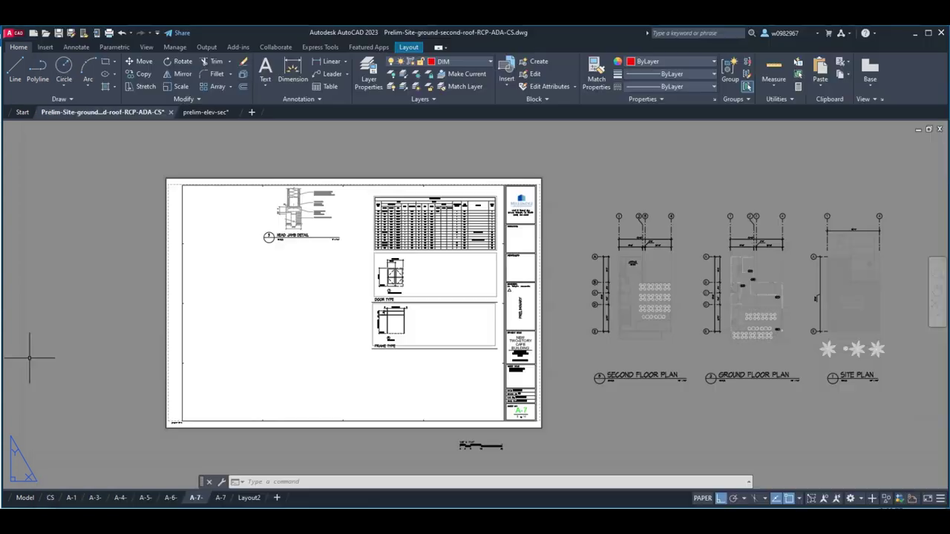
pyautogui.click(220, 499)
pyautogui.scroll(6, 429, 434)
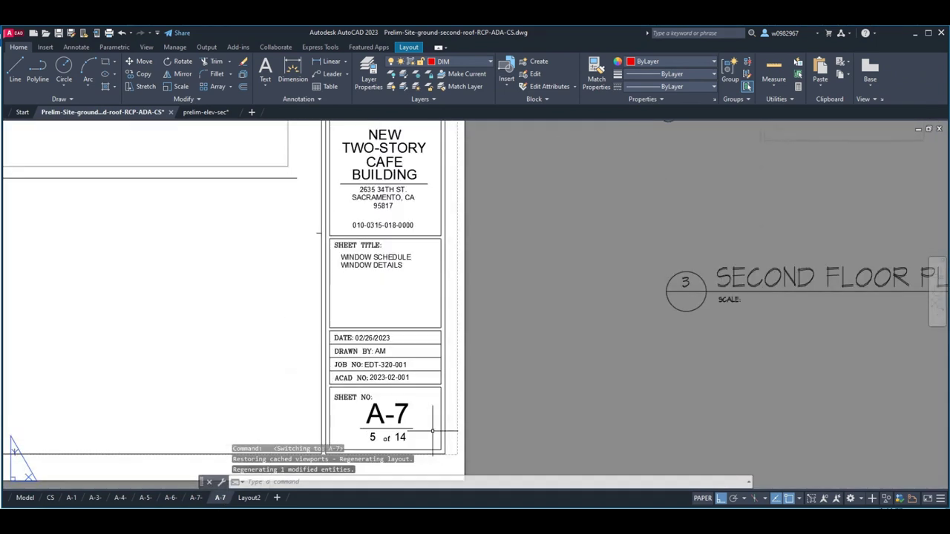
pyautogui.doubleClick(384, 406)
pyautogui.click(384, 406)
pyautogui.moveTo(369, 406); pyautogui.dragTo(394, 406)
pyautogui.write('8')
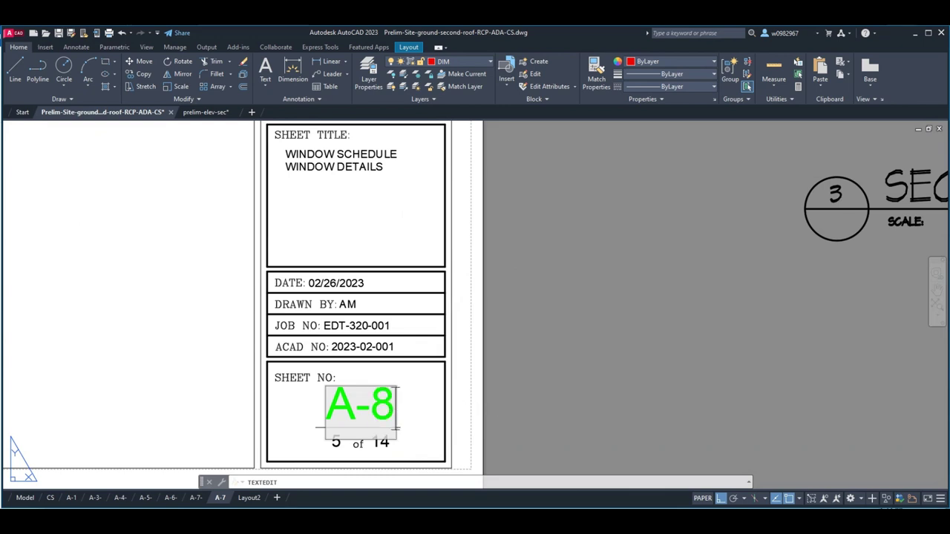
pyautogui.click(507, 404)
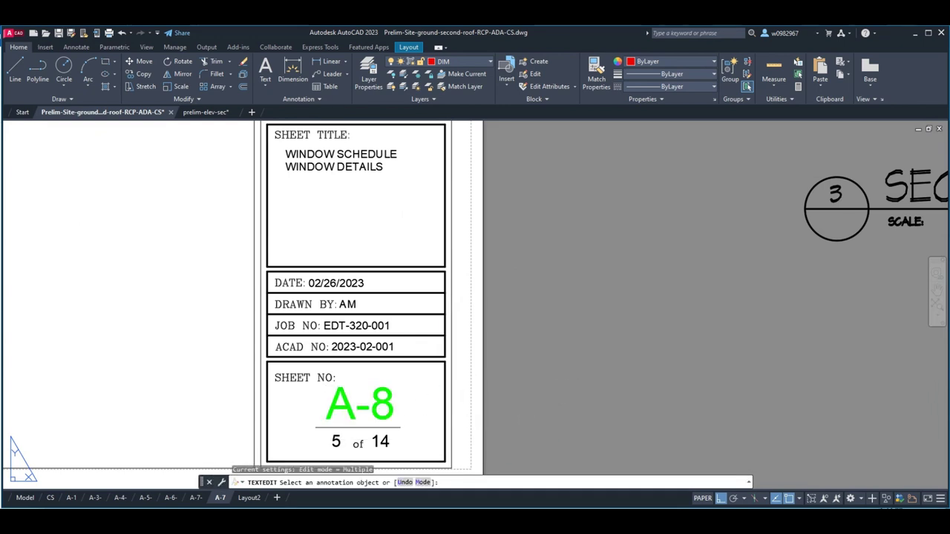
# - Rename the window schedule layout as A-8
pyautogui.rightClick(221, 499)
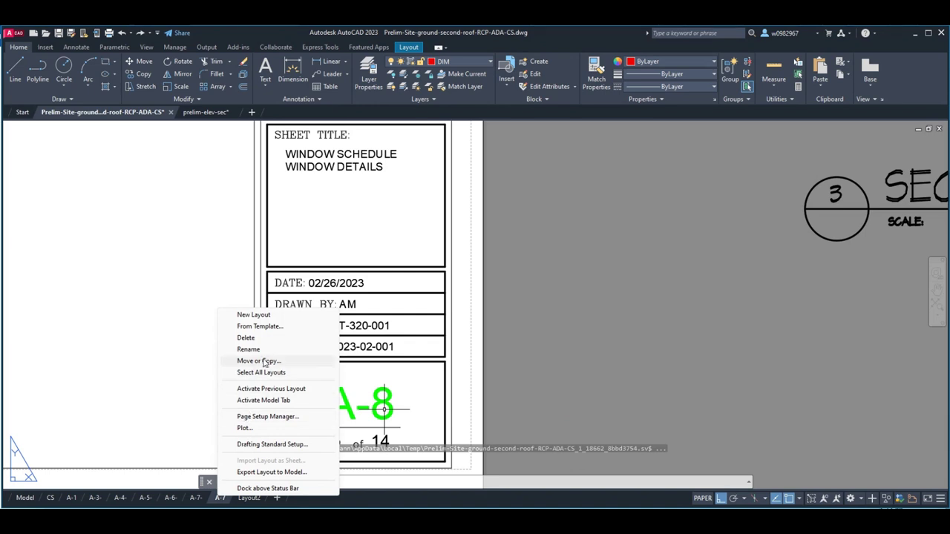
pyautogui.press('Escape')
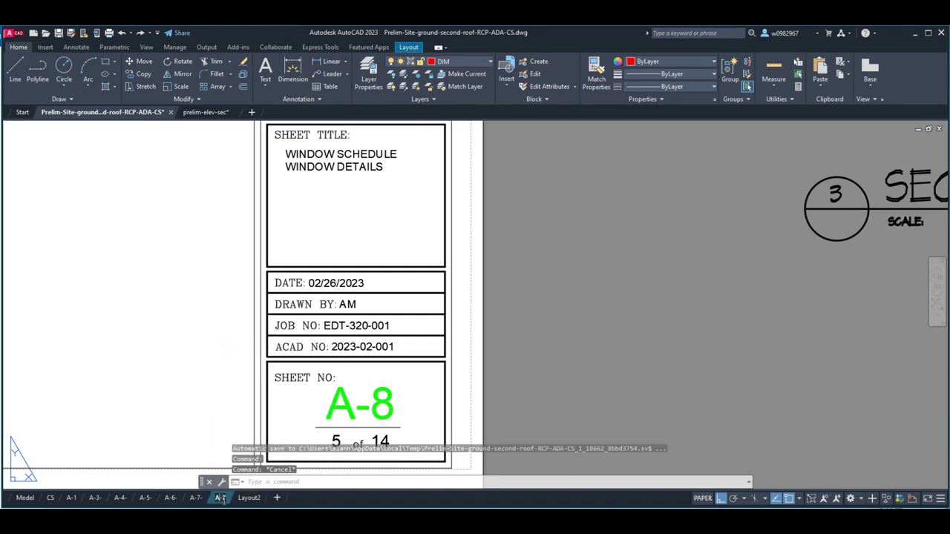
pyautogui.click(550, 385)
pyautogui.press('Escape')
pyautogui.press('Escape')
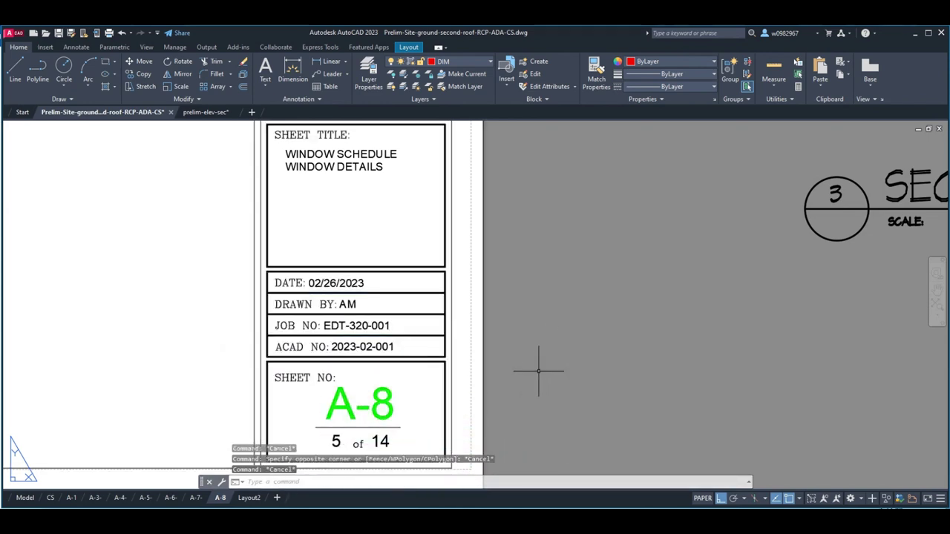
# - Switch to the Google Docs checklist and enter sheet A-8 and page 9 for the Window Schedule and window details rows
pyautogui.scroll(-4, 224, 208)
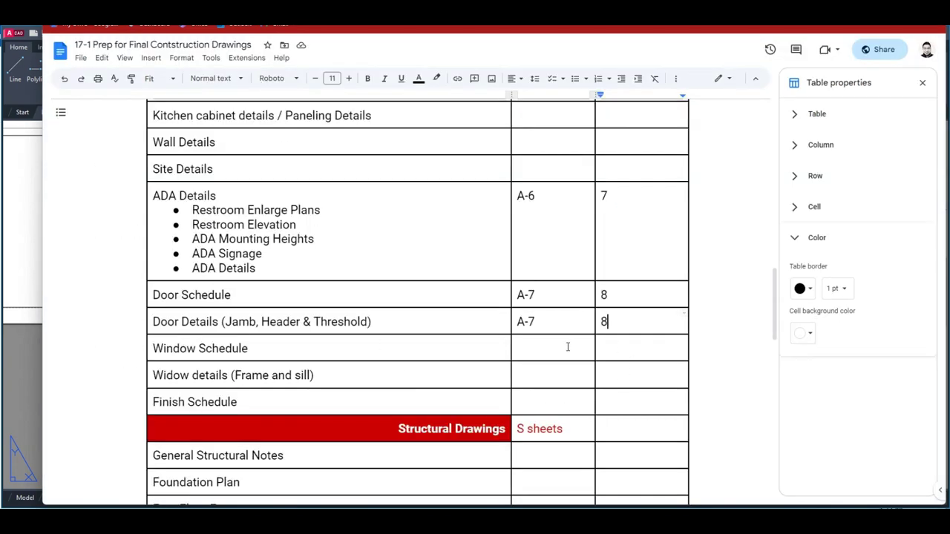
pyautogui.click(533, 352)
pyautogui.write('A-8')
pyautogui.click(612, 348)
pyautogui.write('9')
pyautogui.click(544, 376)
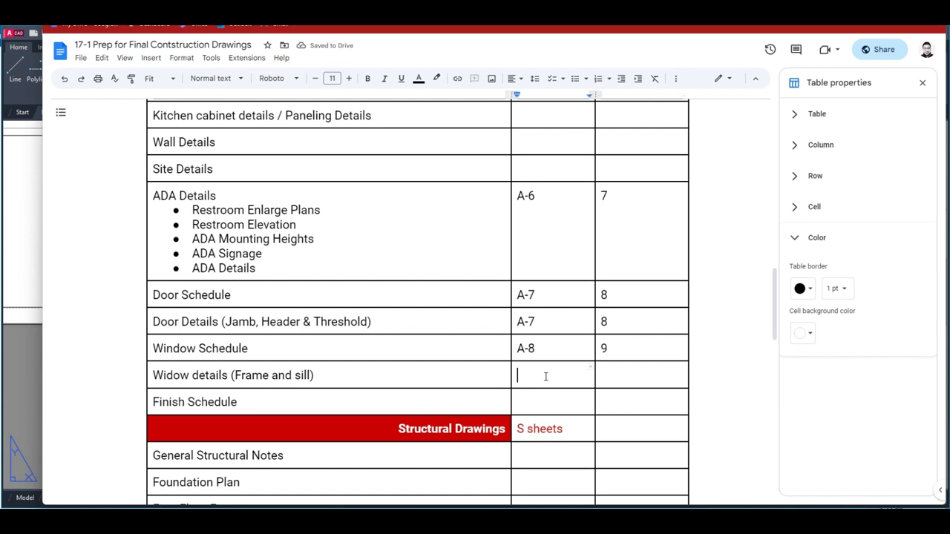
pyautogui.write('A-8')
pyautogui.click(612, 375)
pyautogui.write('9')
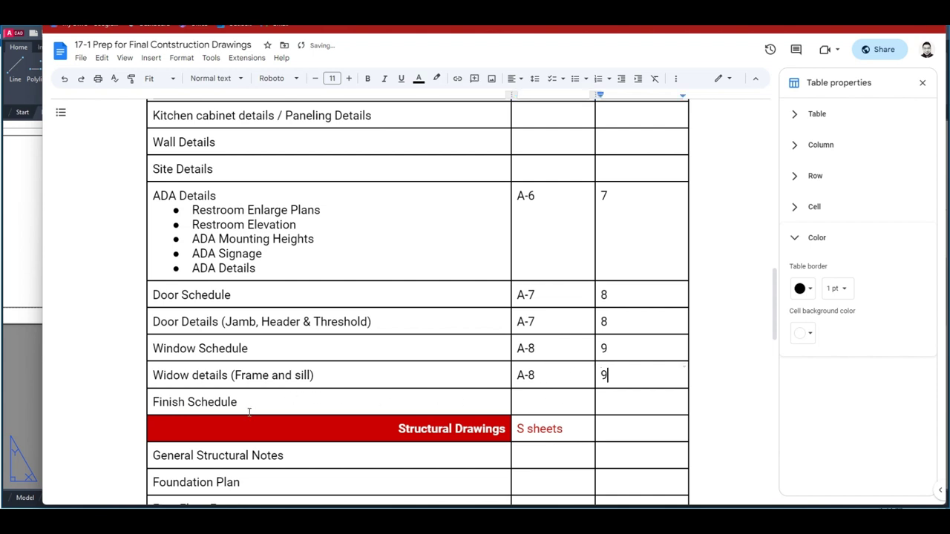
# - Enter sheet A-9 and page 10 for the Finish Schedule row
pyautogui.doubleClick(523, 399)
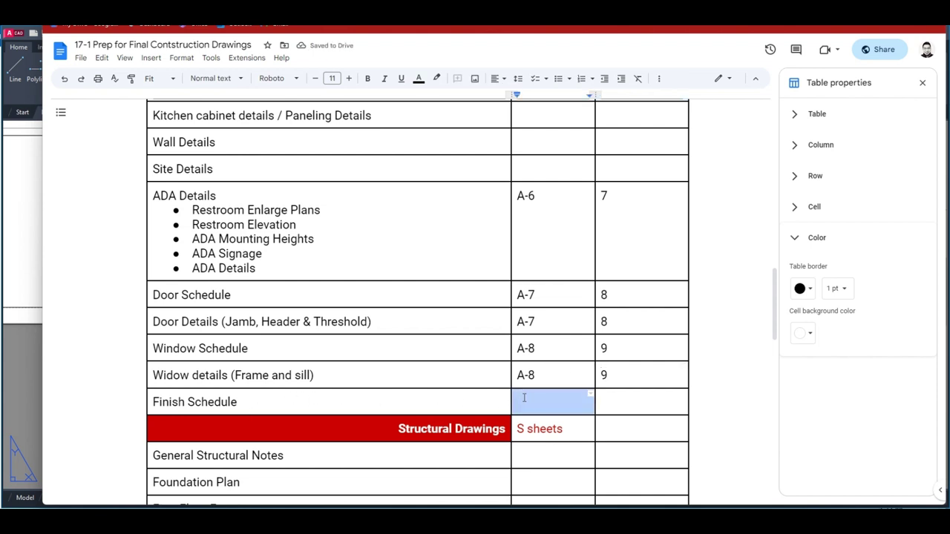
pyautogui.click(526, 402)
pyautogui.write('A-9')
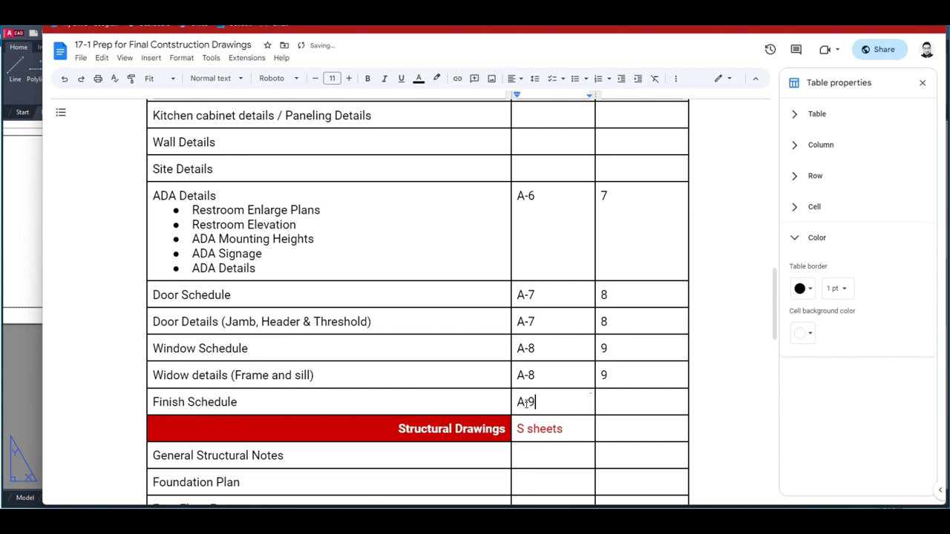
pyautogui.doubleClick(612, 401)
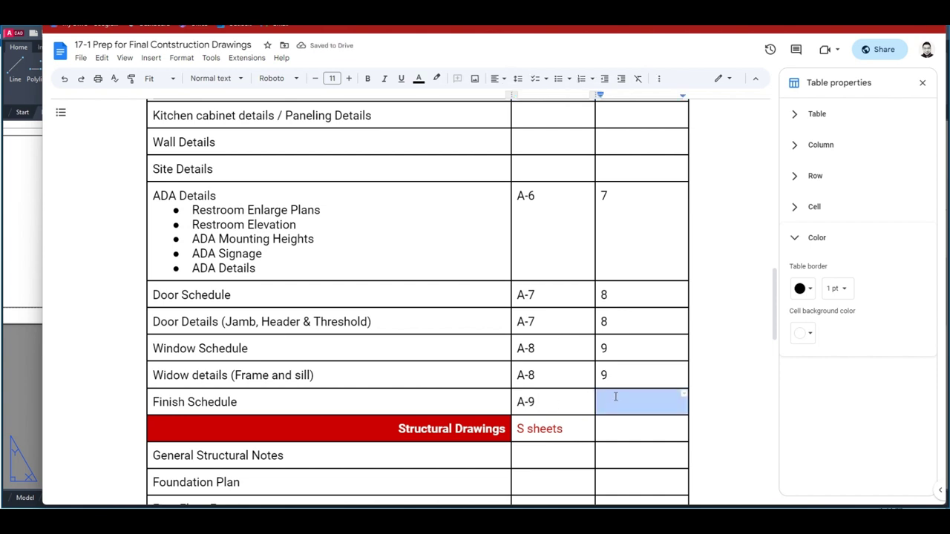
pyautogui.click(613, 401)
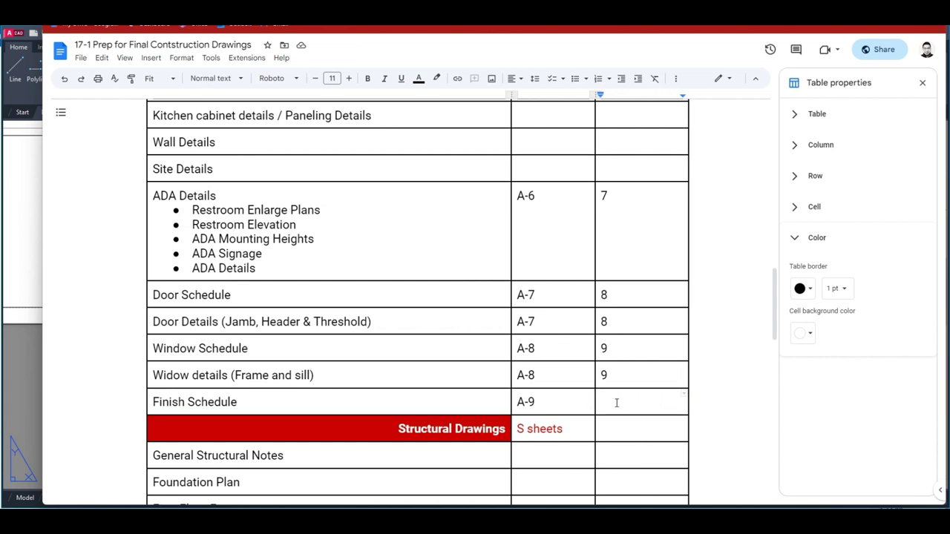
pyautogui.write('10')
pyautogui.click(720, 364)
pyautogui.click(710, 248)
# - Review the checklist's architectural rows and its structural, mechanical, equipment, plumbing, fire protection, electrical and interior design sections
pyautogui.scroll(-3, 713, 246)
pyautogui.scroll(4, 690, 265)
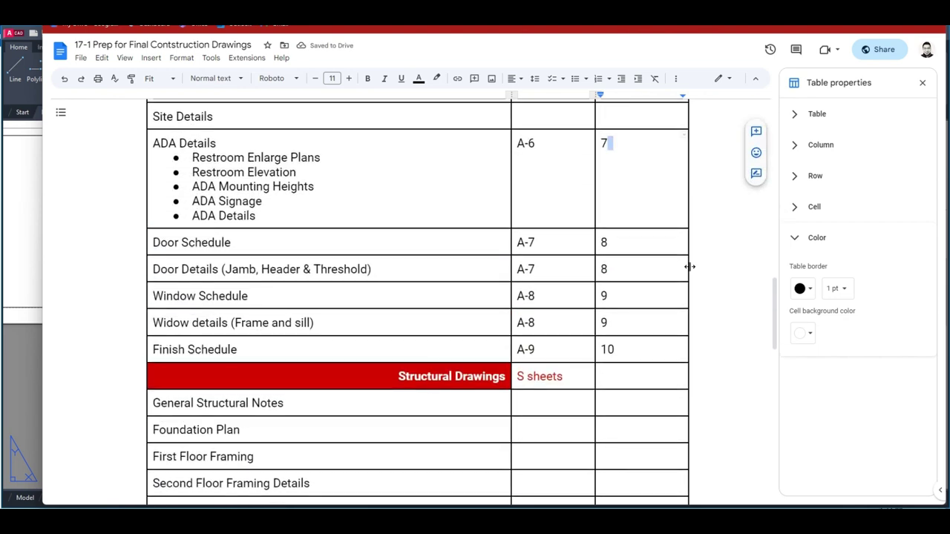
pyautogui.scroll(-2, 690, 265)
pyautogui.scroll(1, 680, 272)
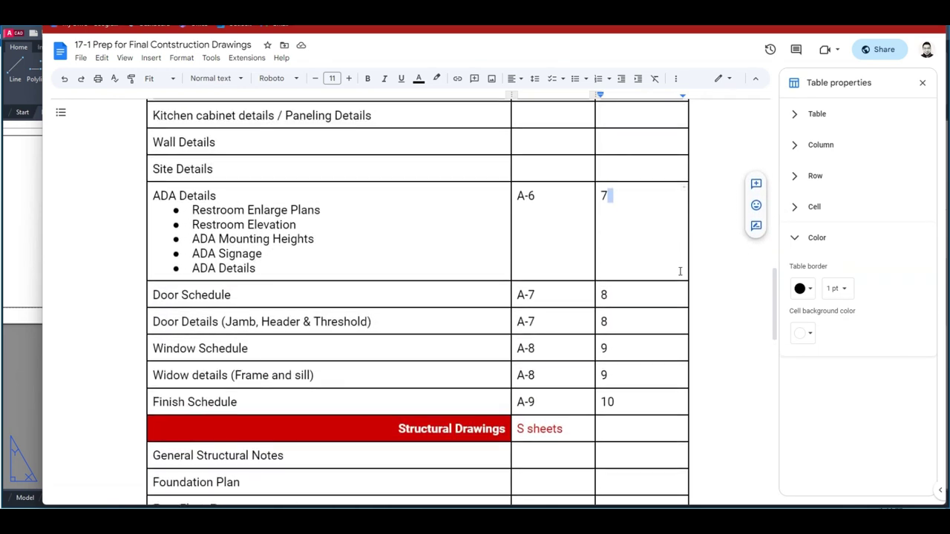
pyautogui.scroll(-4, 639, 385)
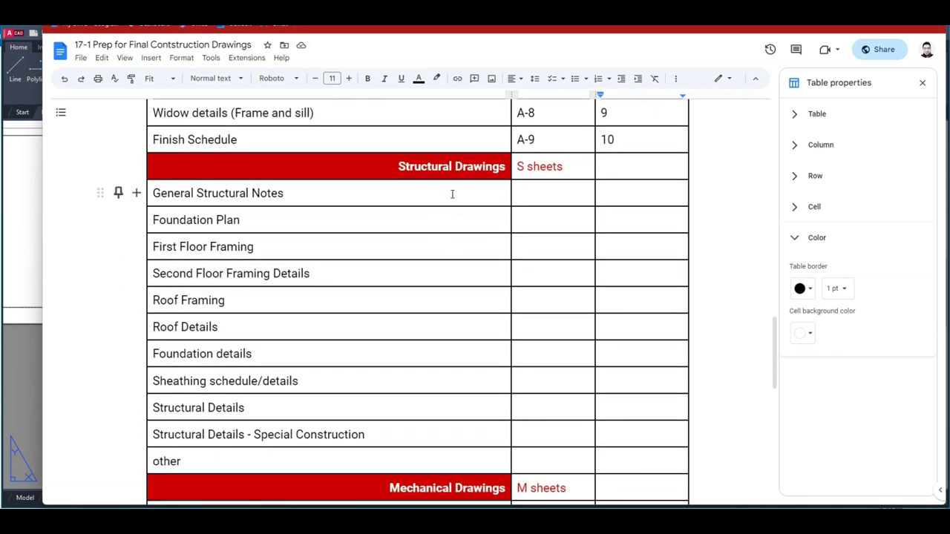
pyautogui.scroll(-1, 452, 193)
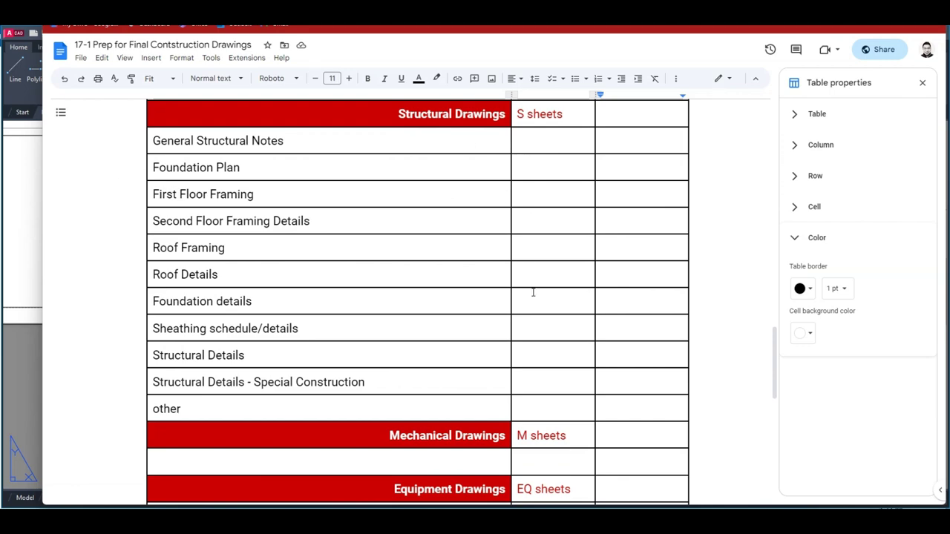
pyautogui.scroll(-5, 533, 292)
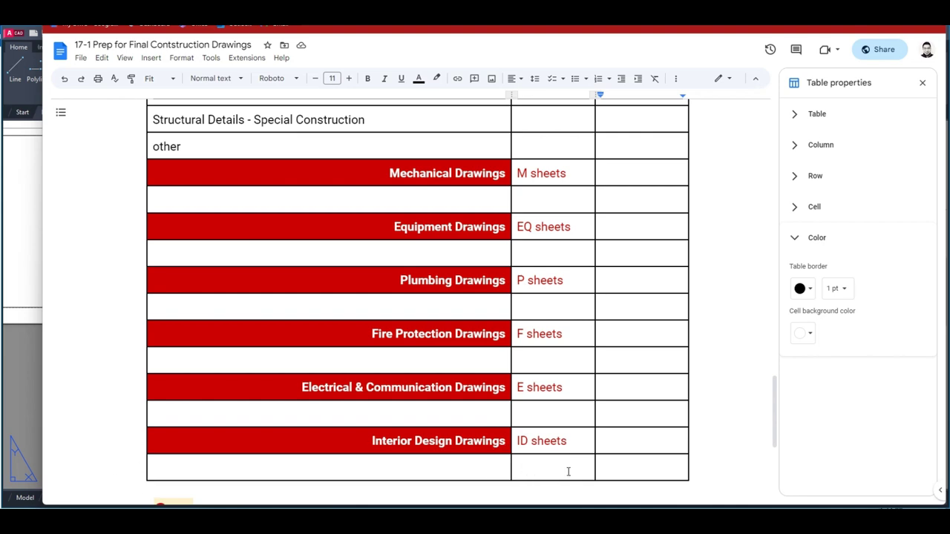
pyautogui.scroll(5, 570, 467)
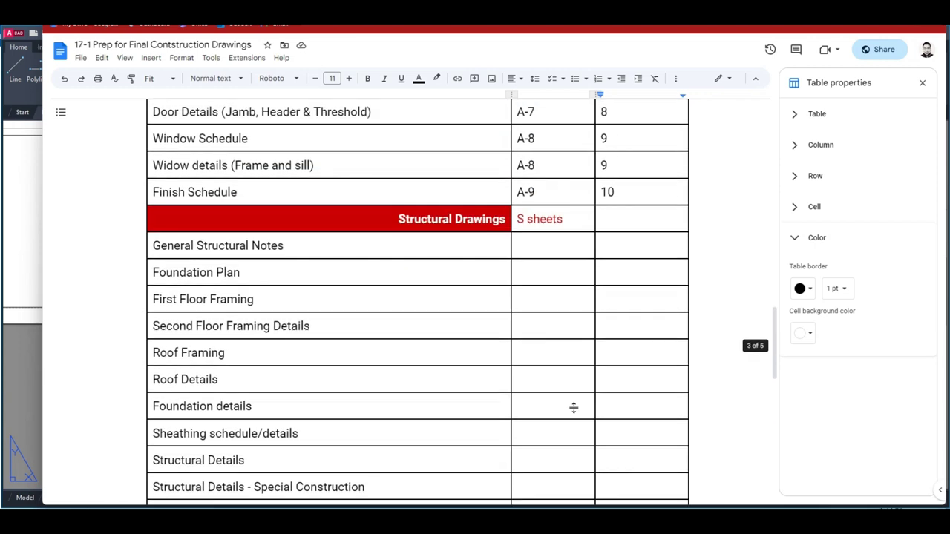
pyautogui.scroll(-1, 360, 241)
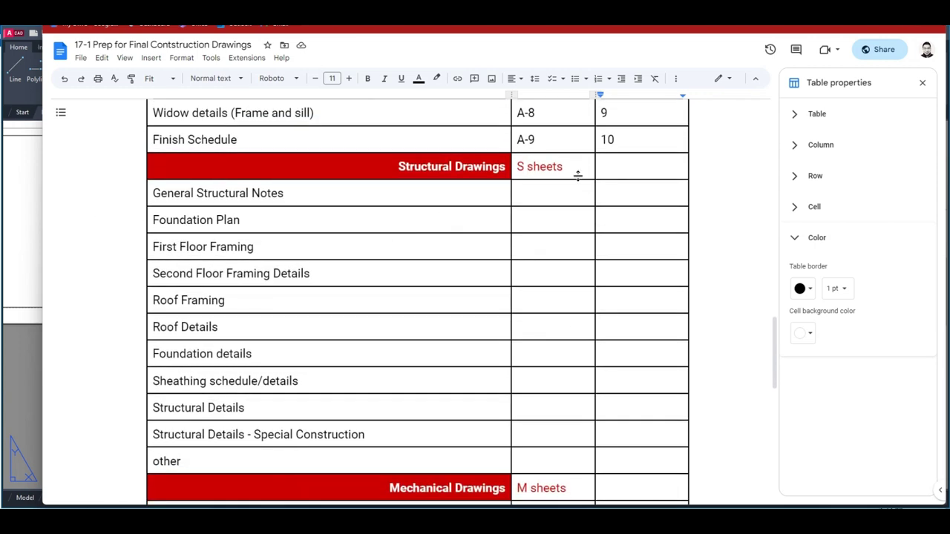
pyautogui.scroll(-5, 620, 460)
pyautogui.scroll(6, 617, 382)
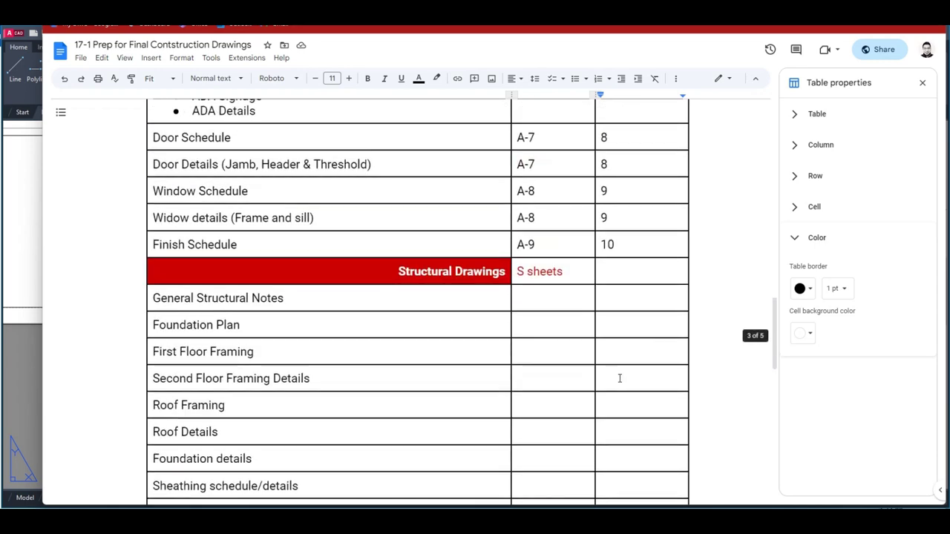
pyautogui.scroll(5, 619, 379)
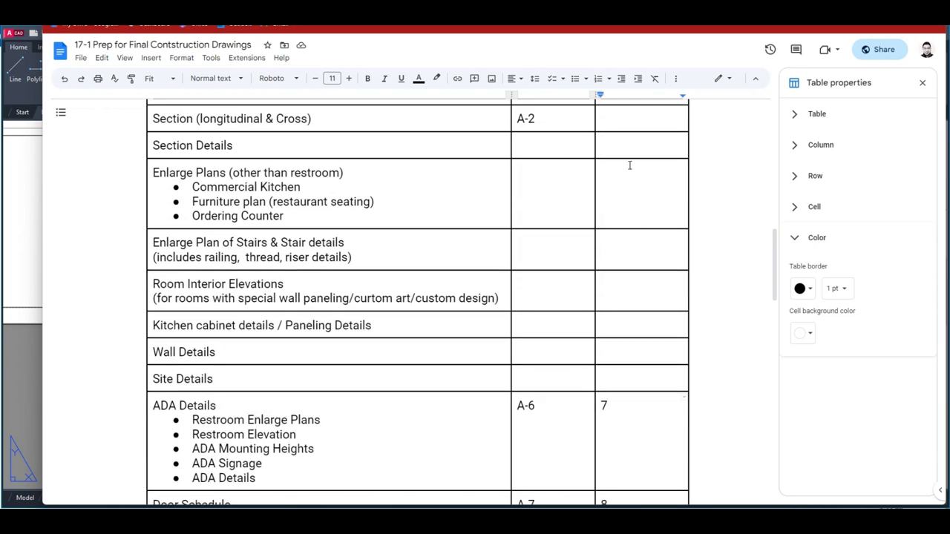
pyautogui.scroll(3, 630, 165)
pyautogui.scroll(-8, 628, 340)
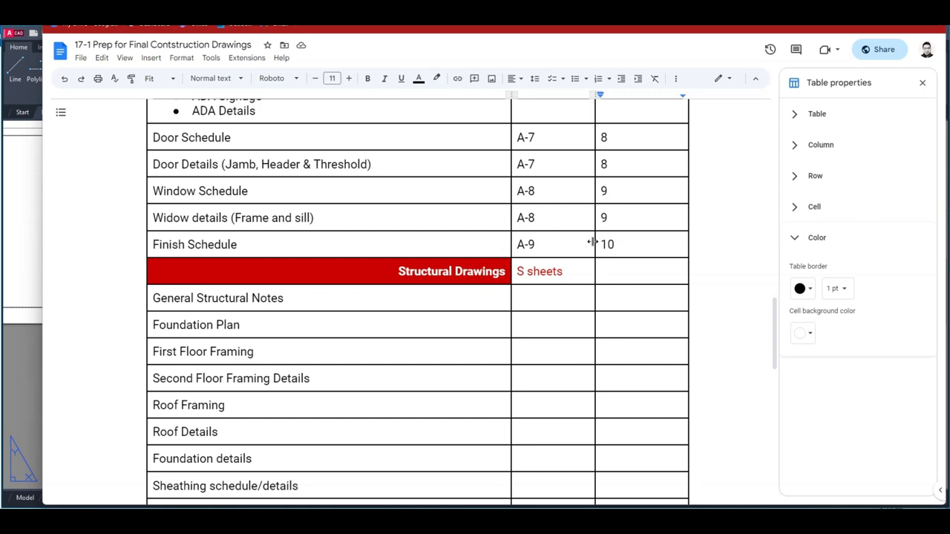
pyautogui.scroll(-2, 622, 305)
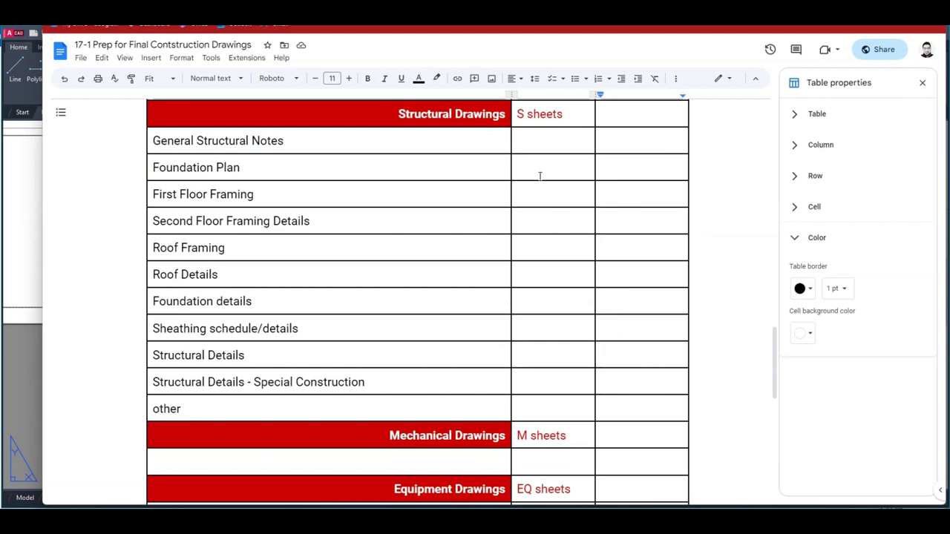
pyautogui.scroll(1, 545, 174)
pyautogui.scroll(-1, 504, 197)
pyautogui.scroll(-3, 606, 287)
pyautogui.scroll(5, 607, 284)
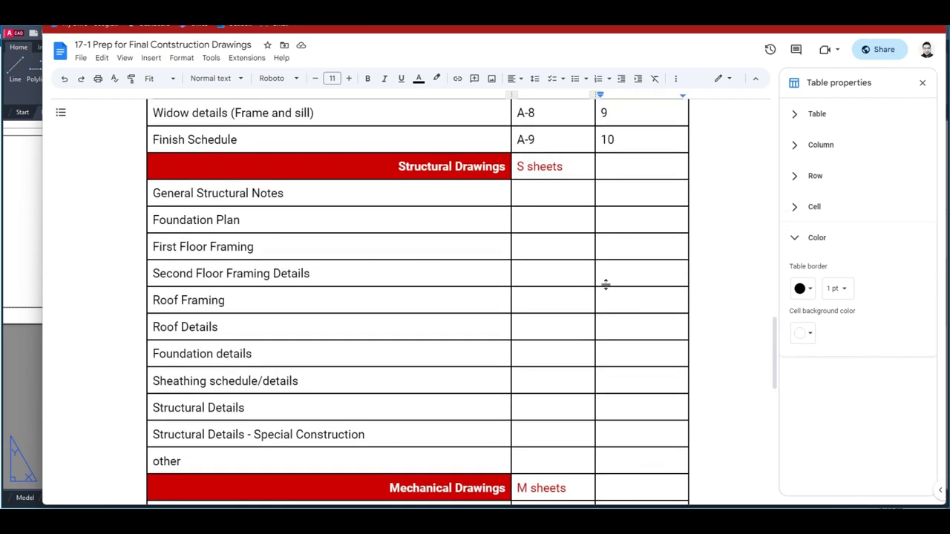
pyautogui.scroll(-9, 547, 203)
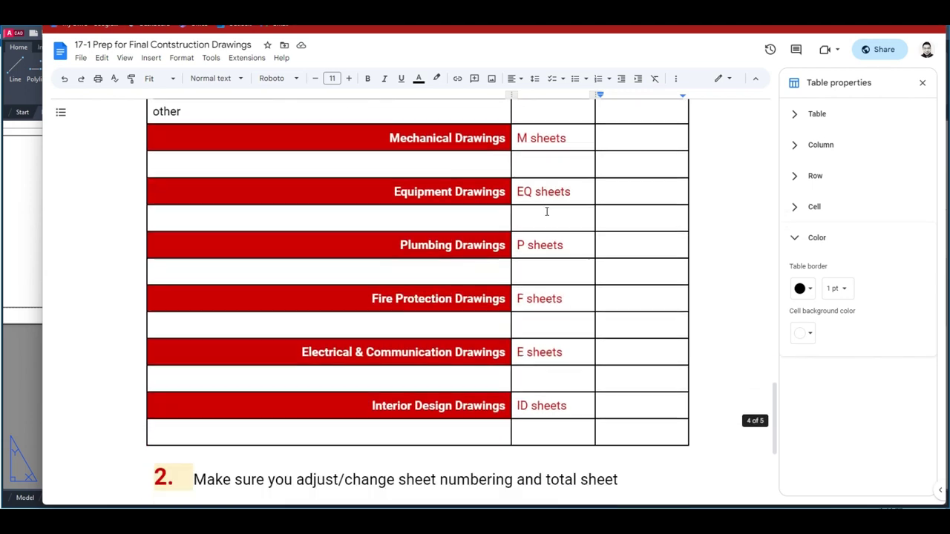
pyautogui.scroll(2, 543, 218)
pyautogui.scroll(15, 542, 218)
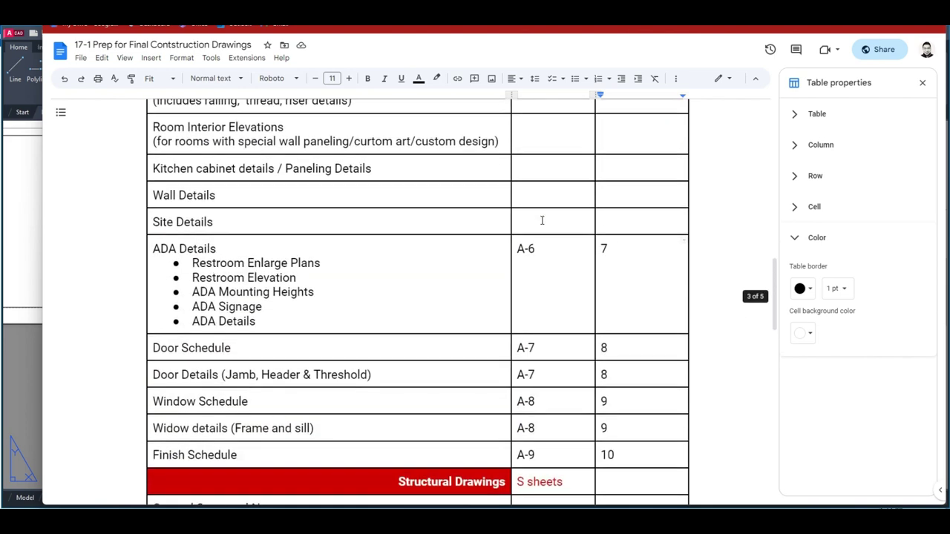
# - Select the entire drawings checklist table, from Drawings Per Discipline through Interior Design Drawings, and copy it
pyautogui.scroll(15, 542, 220)
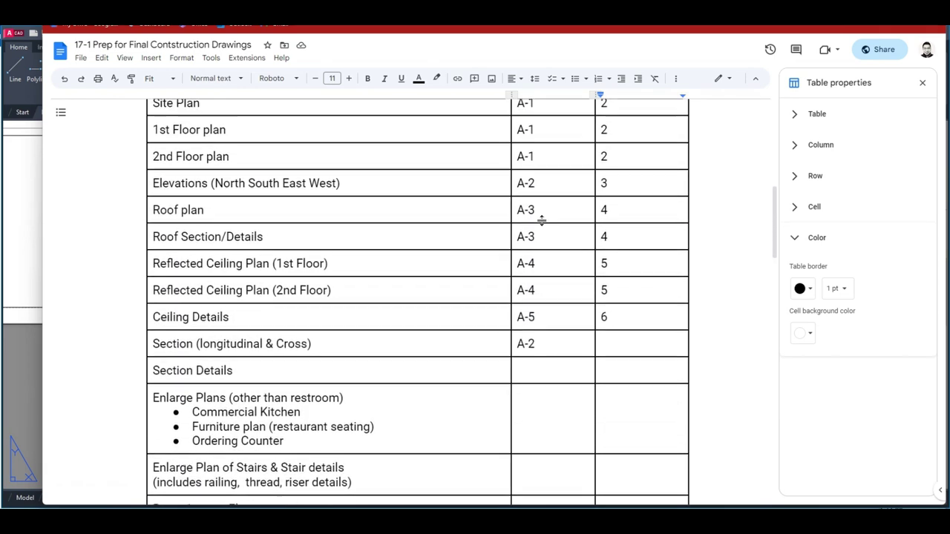
pyautogui.scroll(3, 543, 220)
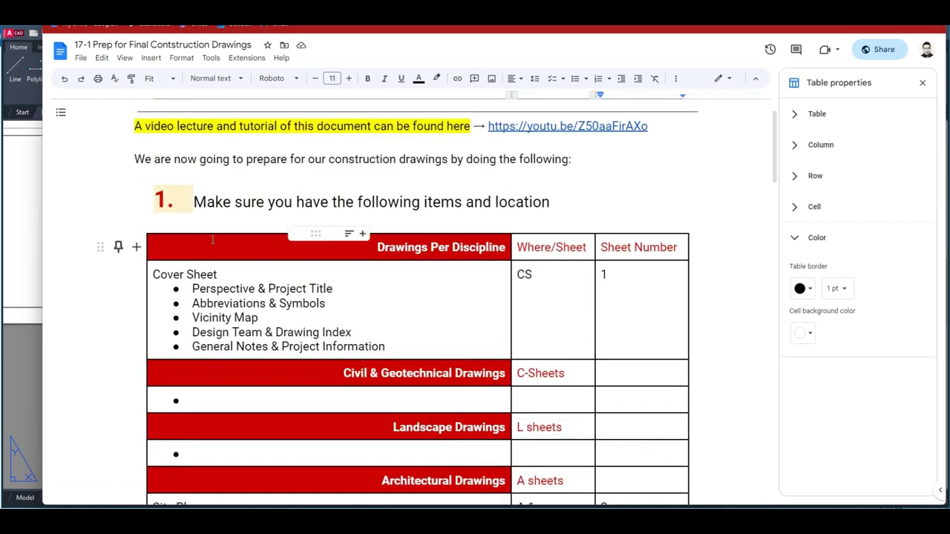
pyautogui.moveTo(159, 218); pyautogui.dragTo(191, 285)
pyautogui.scroll(-5, 191, 286)
pyautogui.scroll(-10, 191, 286)
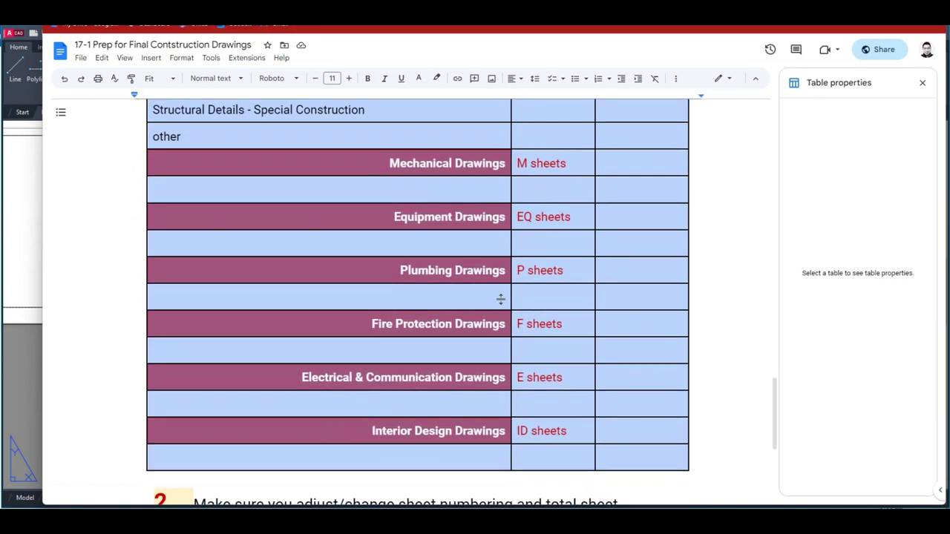
pyautogui.rightClick(556, 247)
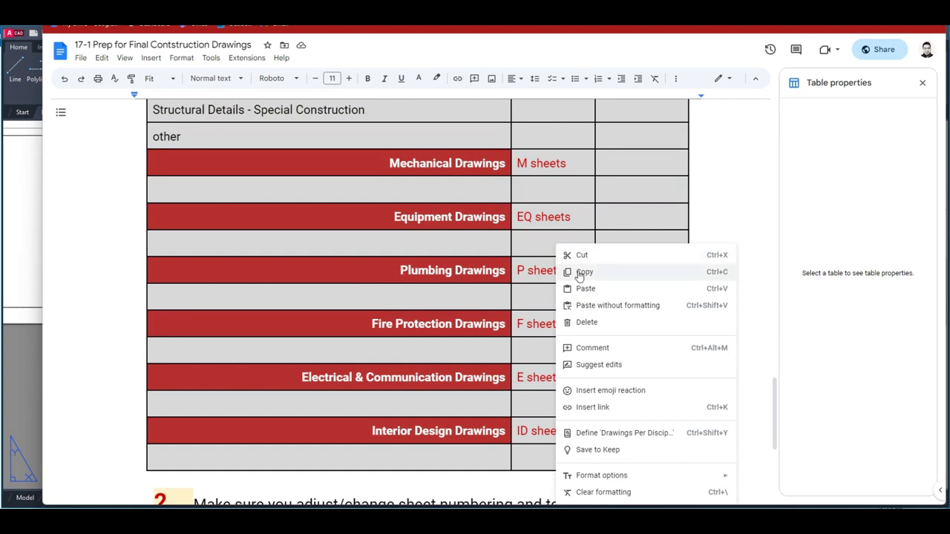
pyautogui.click(579, 271)
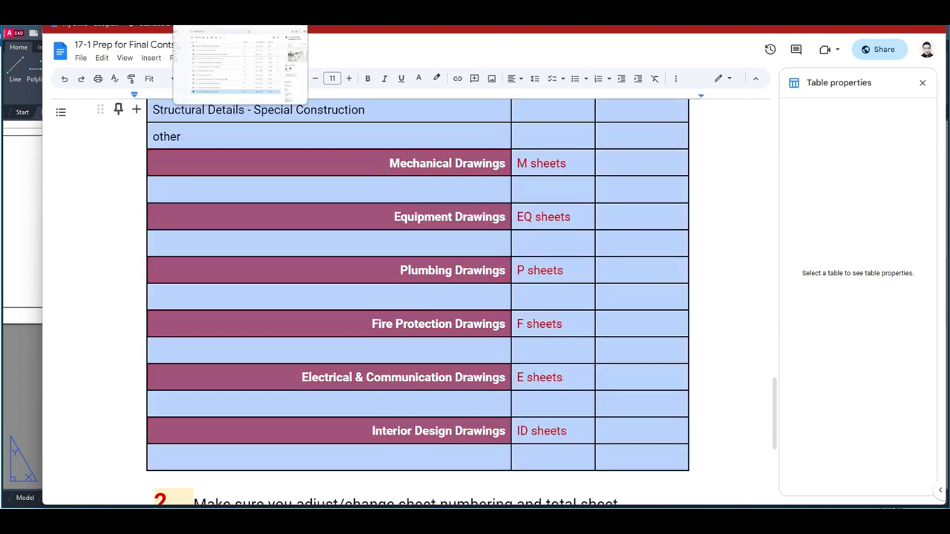
# - Switch to Google Drive and create a new shared Google Docs document in the EDT320 folder
pyautogui.click(190, 25)
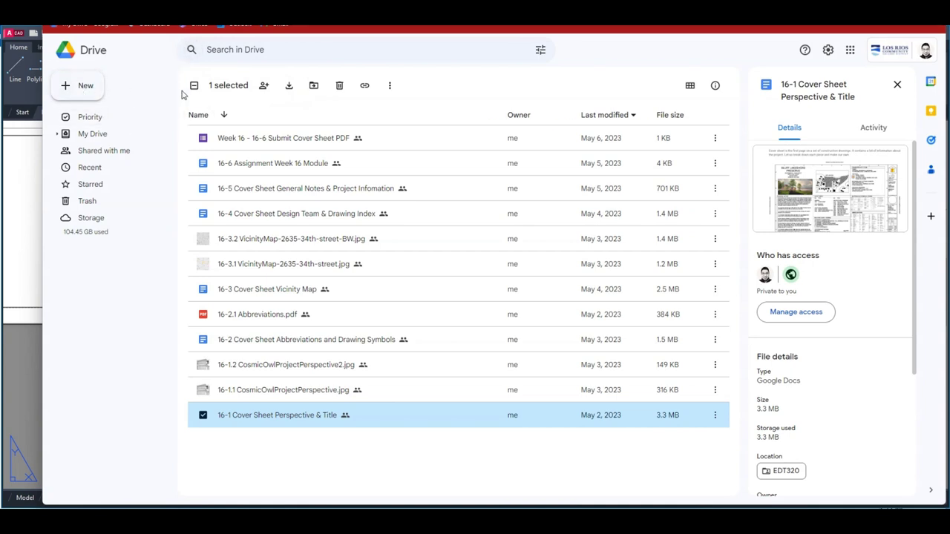
pyautogui.click(88, 134)
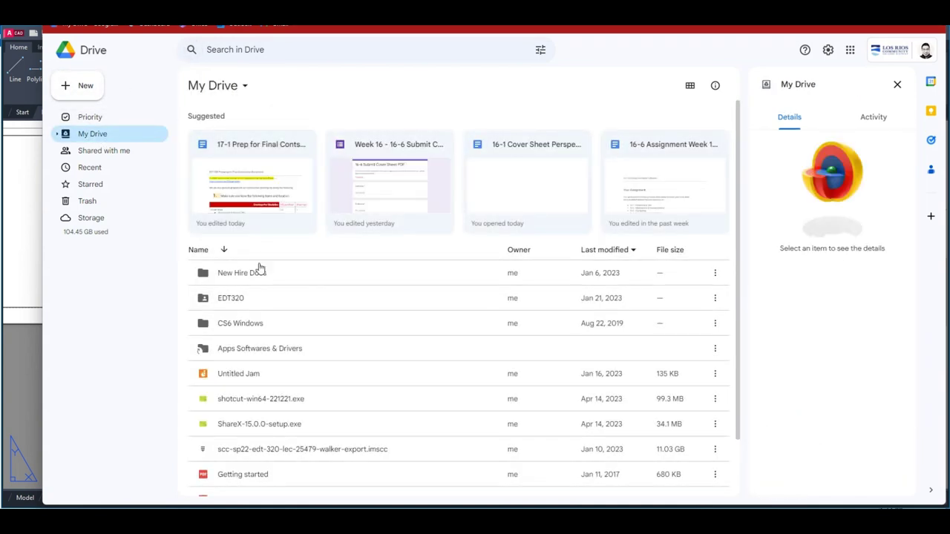
pyautogui.click(233, 301)
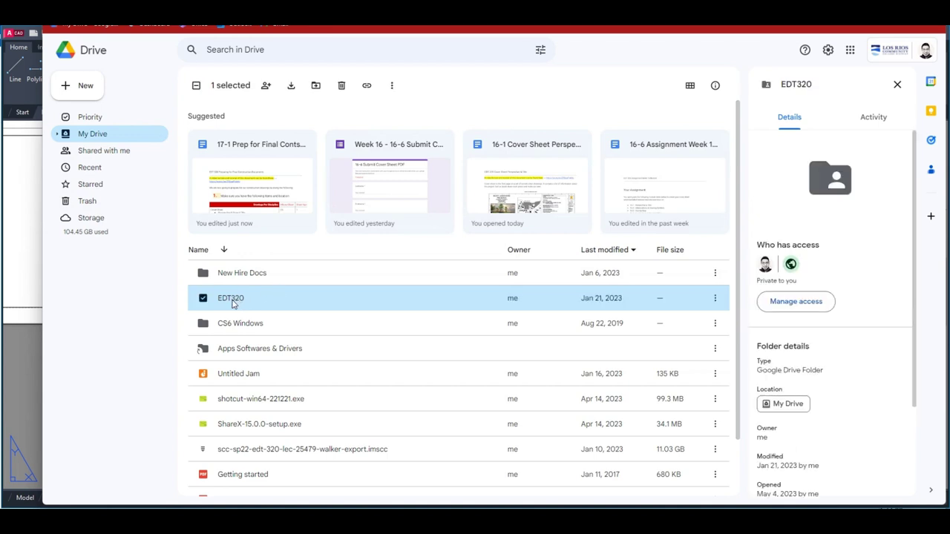
pyautogui.doubleClick(258, 298)
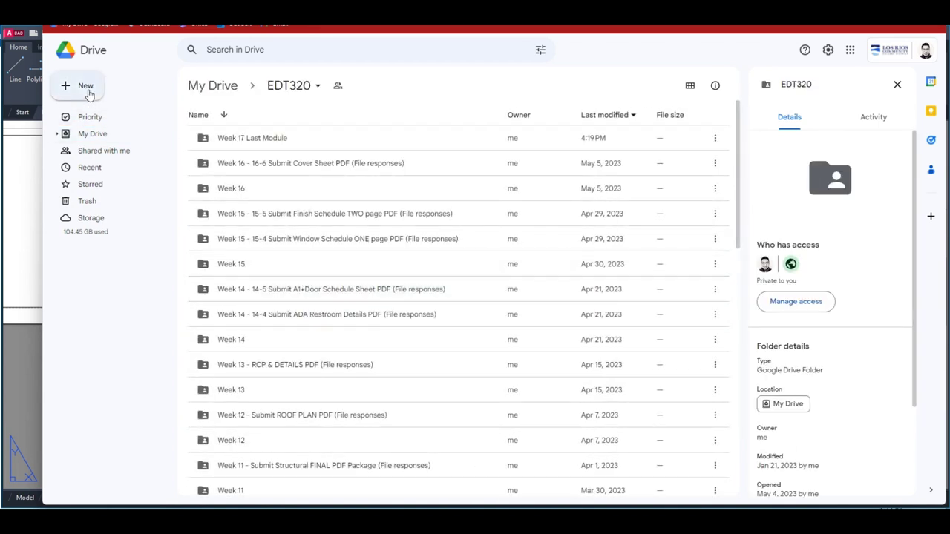
pyautogui.click(86, 92)
pyautogui.click(117, 154)
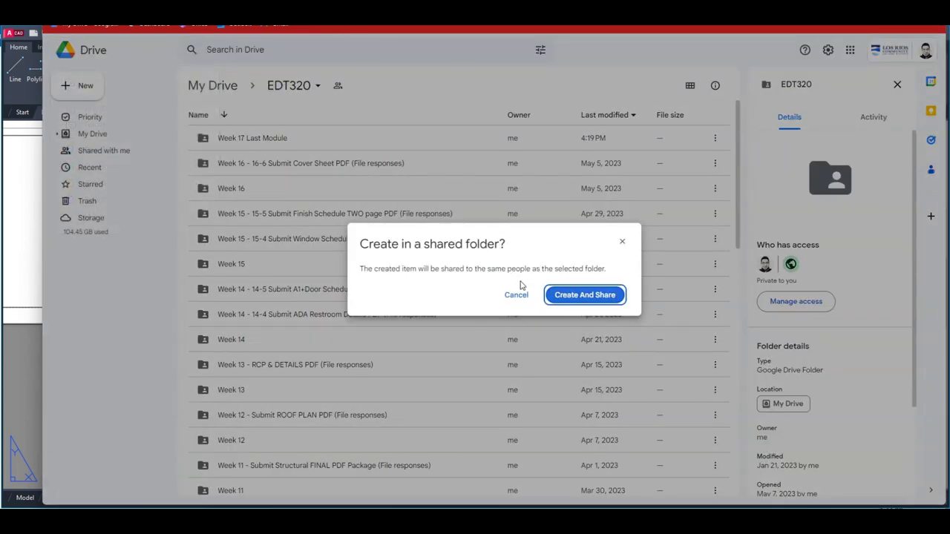
pyautogui.click(576, 297)
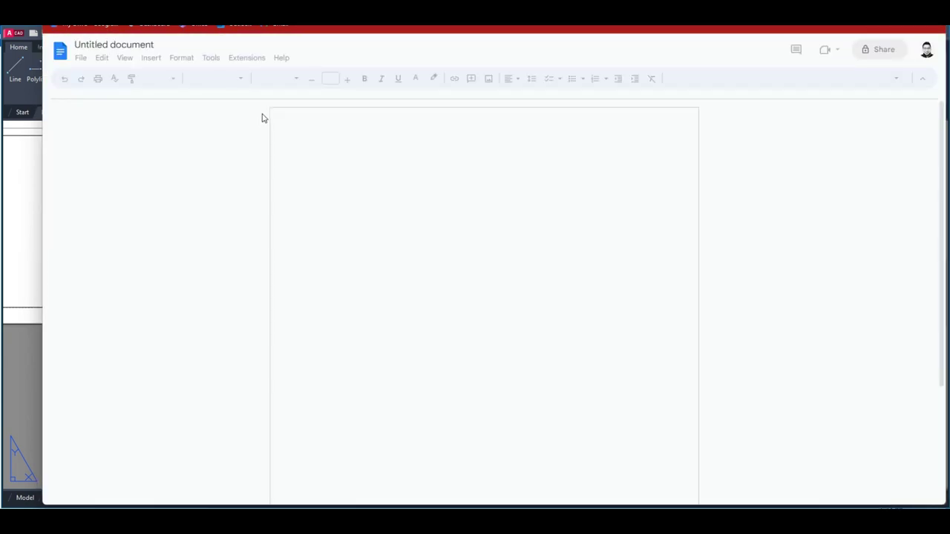
# - Paste the copied checklist table into the new document and look through its pages
pyautogui.hotkey('ctrl', 'v')
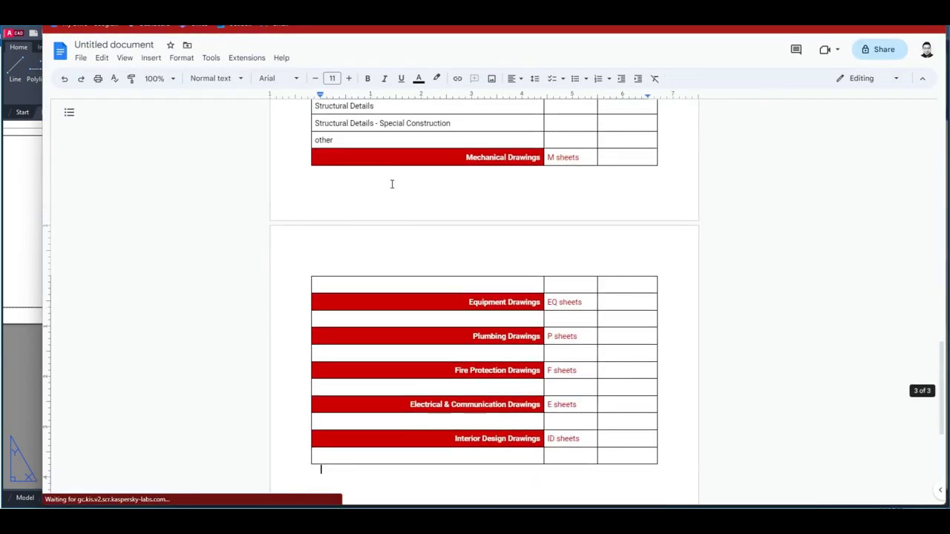
pyautogui.scroll(15, 456, 201)
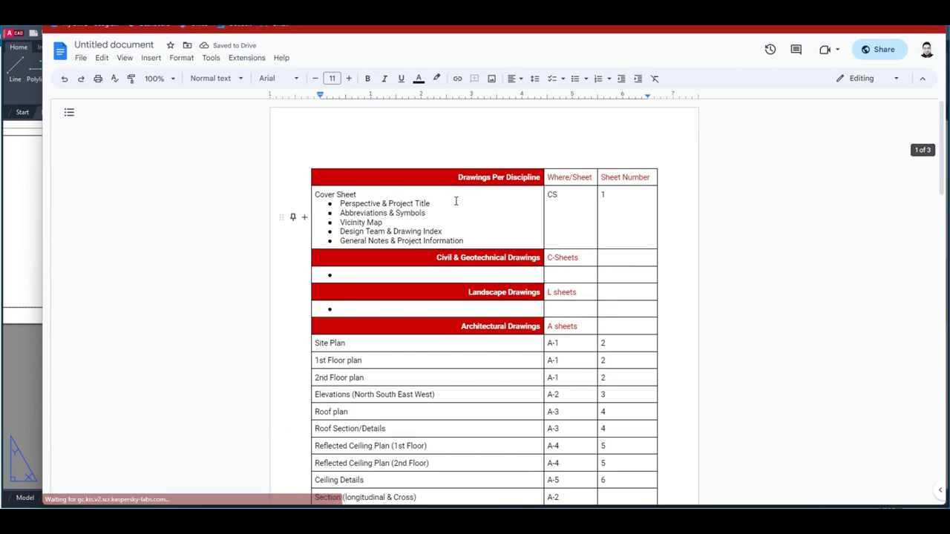
pyautogui.scroll(-15, 582, 379)
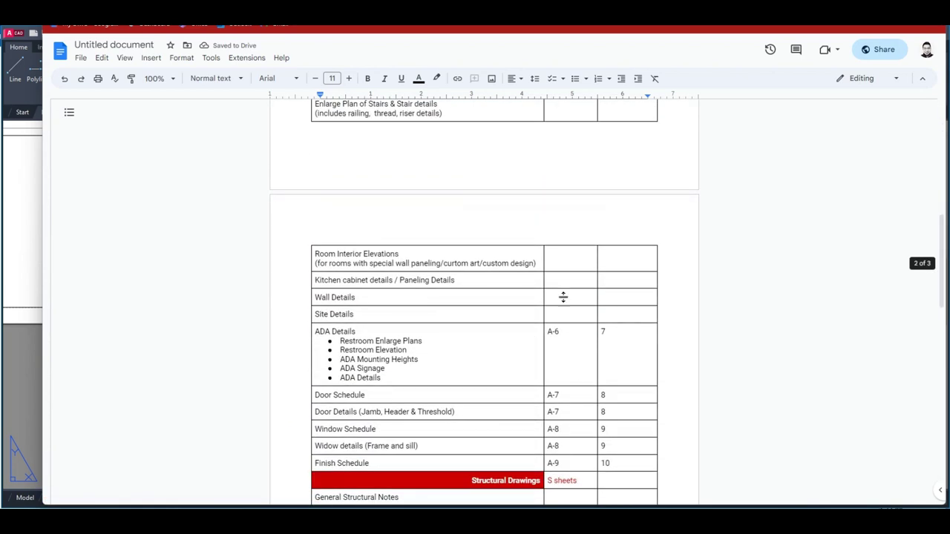
pyautogui.scroll(-3, 505, 222)
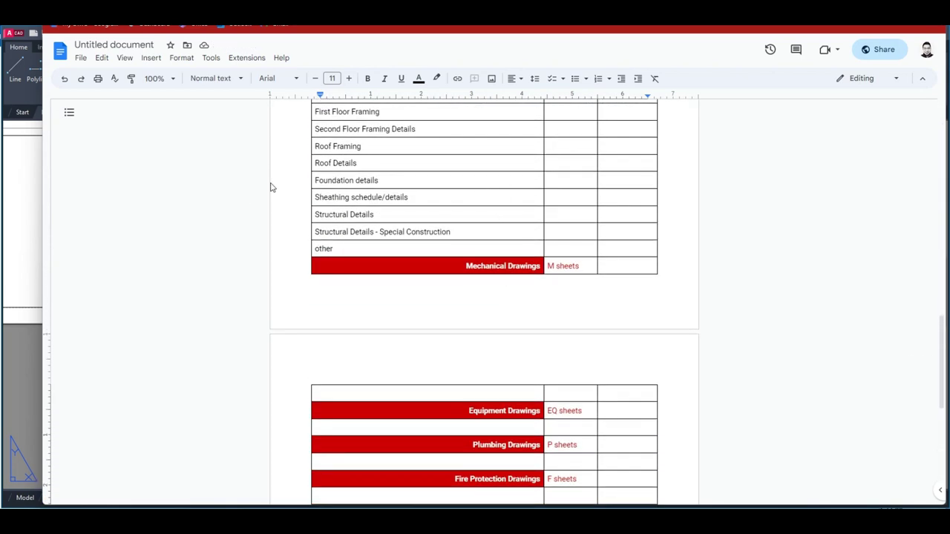
pyautogui.scroll(5, 310, 159)
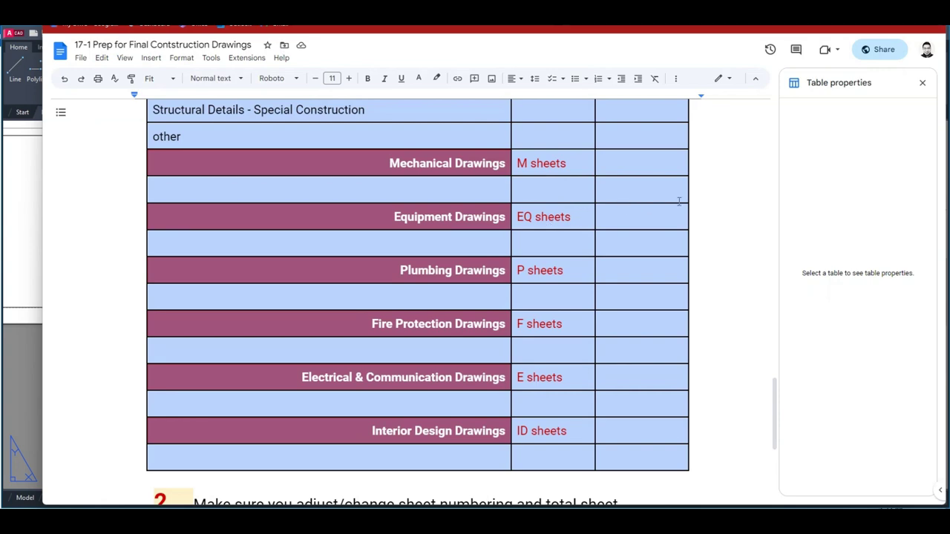
pyautogui.click(679, 200)
pyautogui.scroll(6, 626, 214)
pyautogui.scroll(-6, 626, 216)
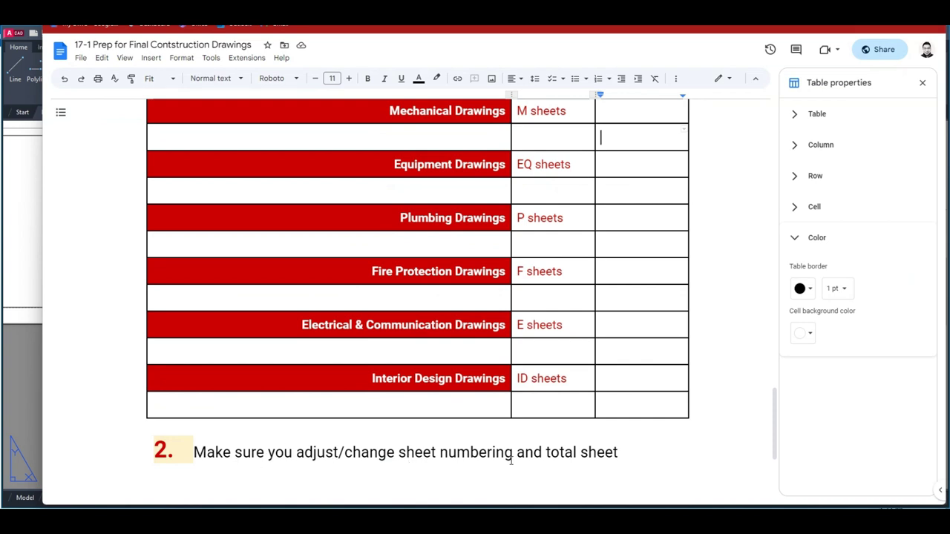
pyautogui.click(30, 427)
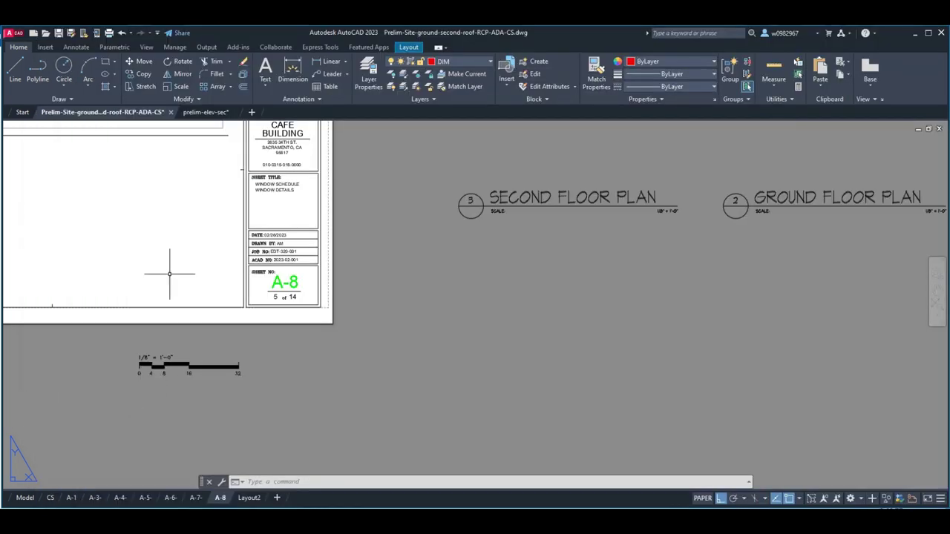
pyautogui.hotkey('alt', 'Tab')
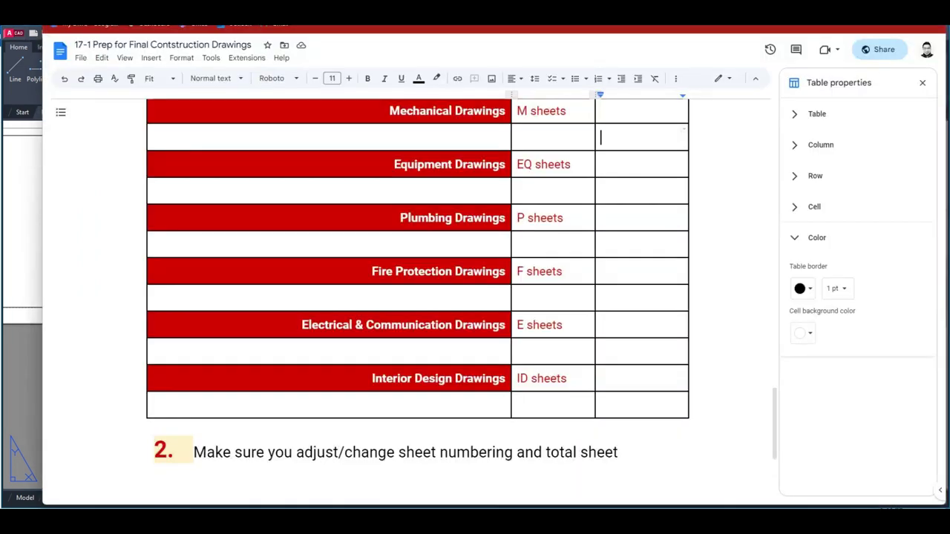
pyautogui.scroll(1, 602, 391)
pyautogui.scroll(-1, 603, 391)
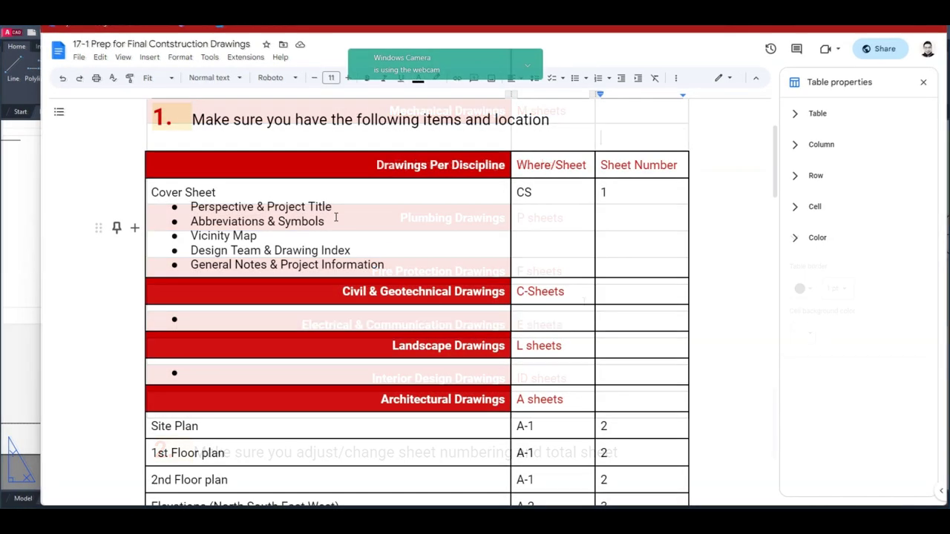
# - Review the checklist's sheet and page numbers from the architectural and structural rows down to the sheet numbering instruction
pyautogui.scroll(-5, 523, 252)
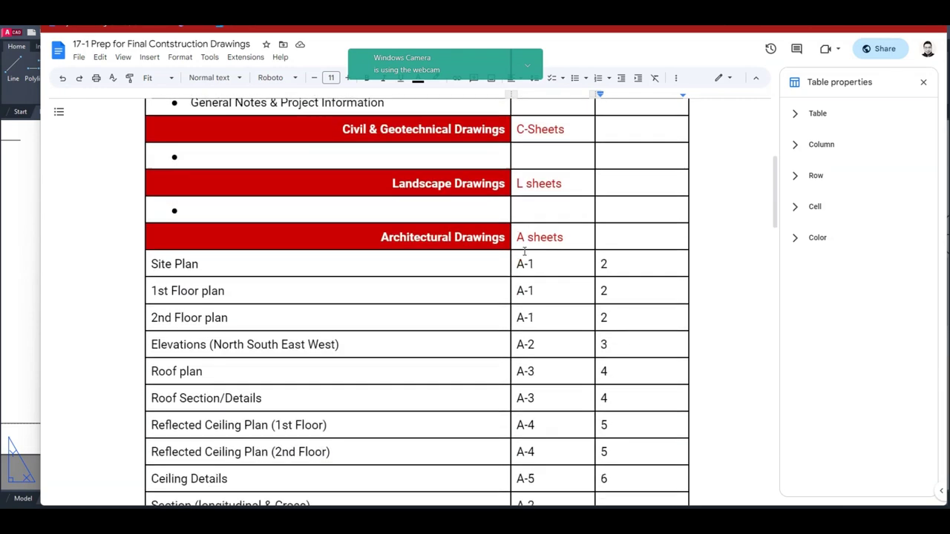
pyautogui.scroll(-3, 587, 156)
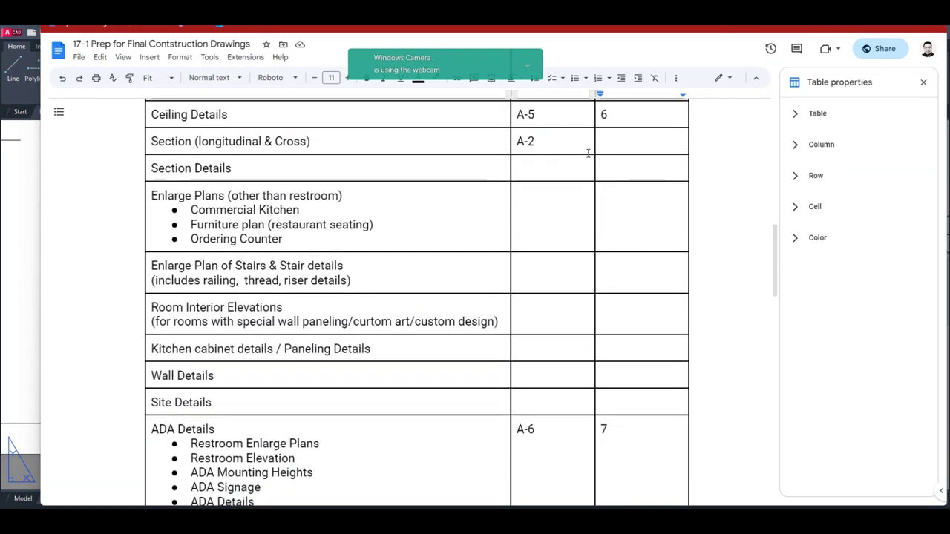
pyautogui.scroll(-7, 602, 147)
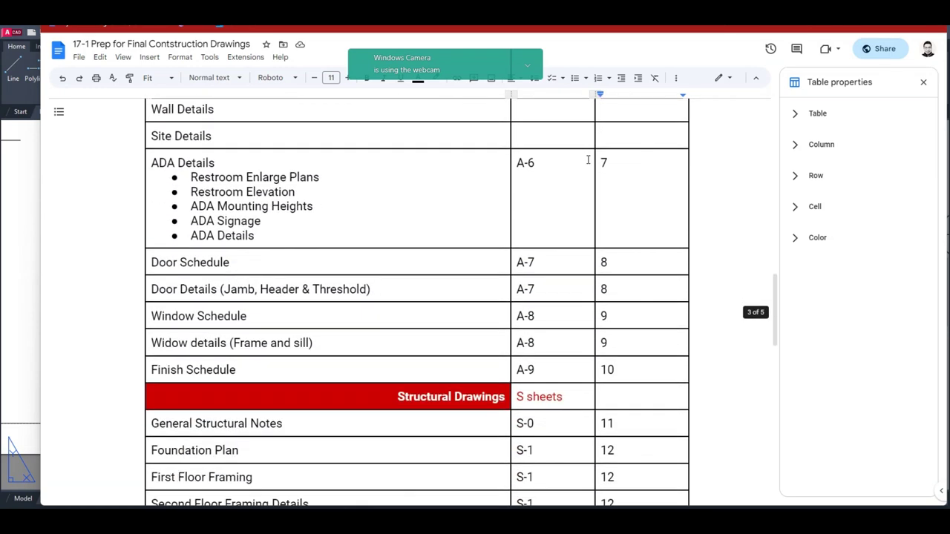
pyautogui.scroll(-2, 582, 190)
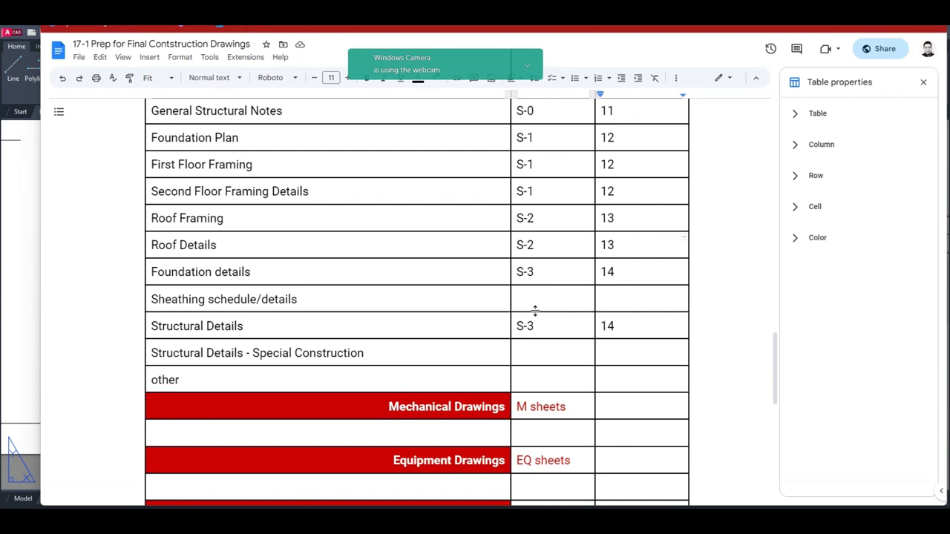
pyautogui.scroll(-3, 608, 375)
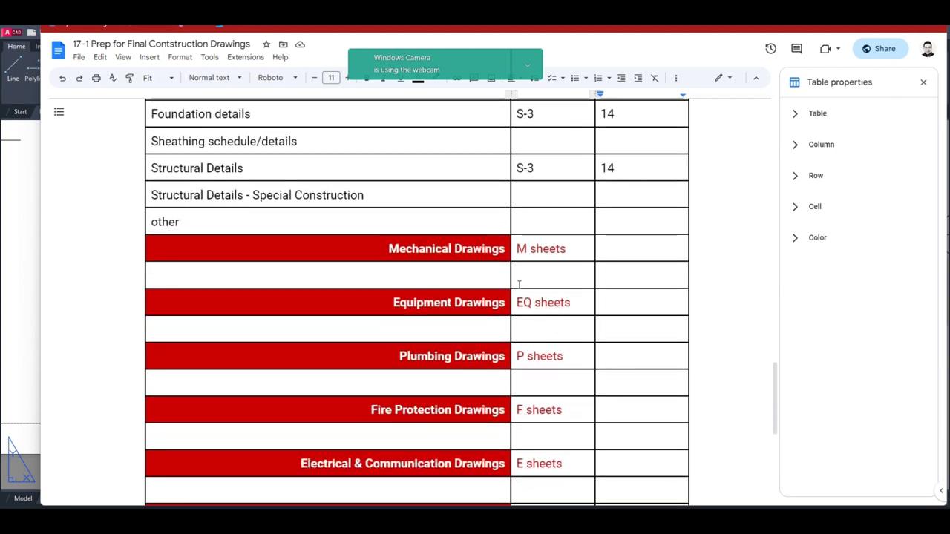
pyautogui.scroll(-4, 524, 278)
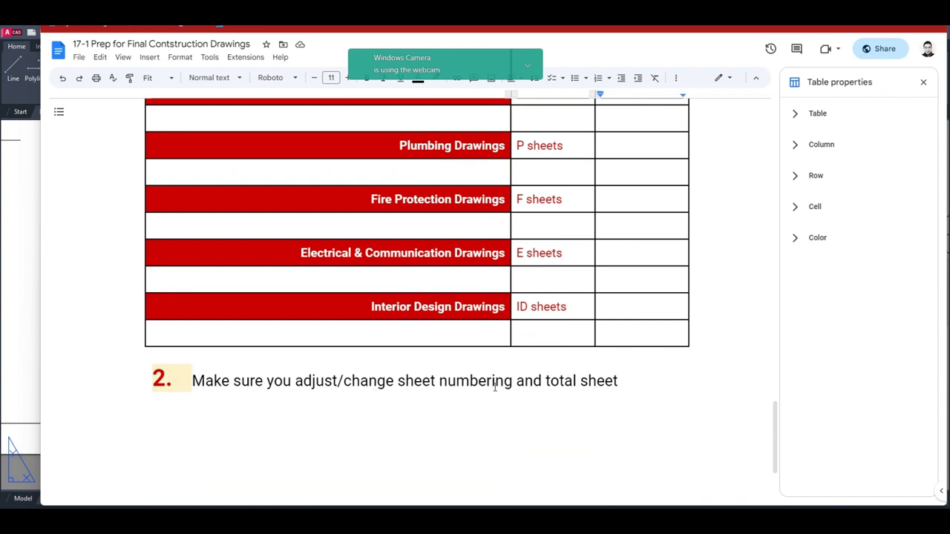
pyautogui.scroll(4, 582, 219)
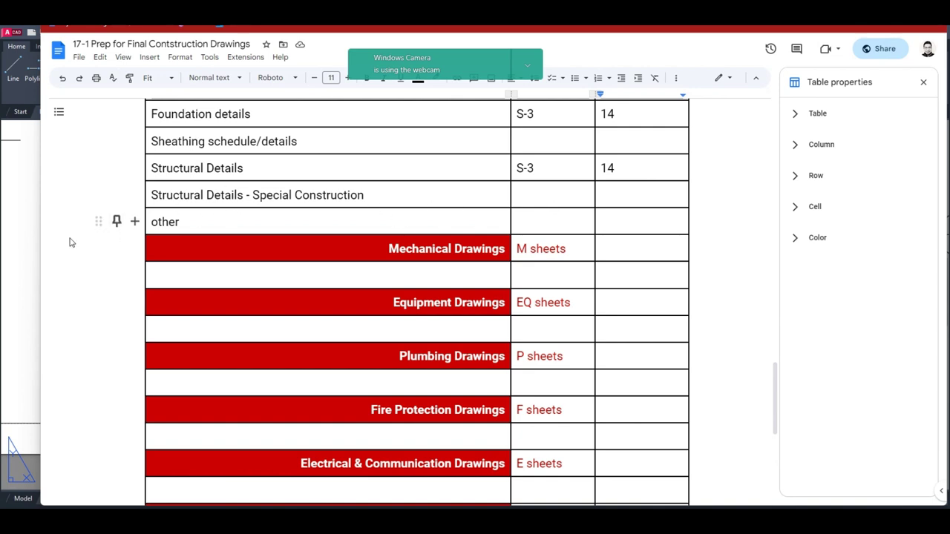
# - Switch to AutoCAD and set the total number of sheets in the CS cover sheet's title block to 14
pyautogui.click(22, 248)
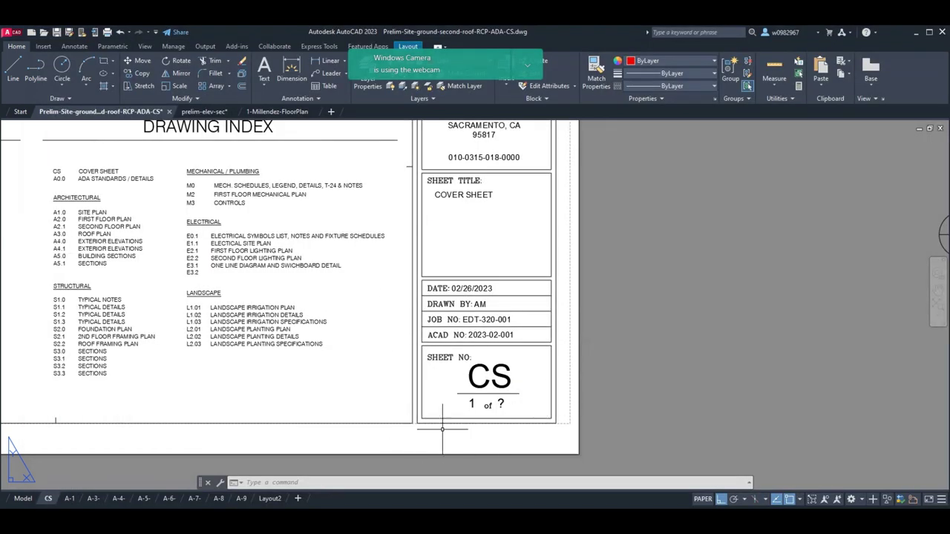
pyautogui.doubleClick(502, 404)
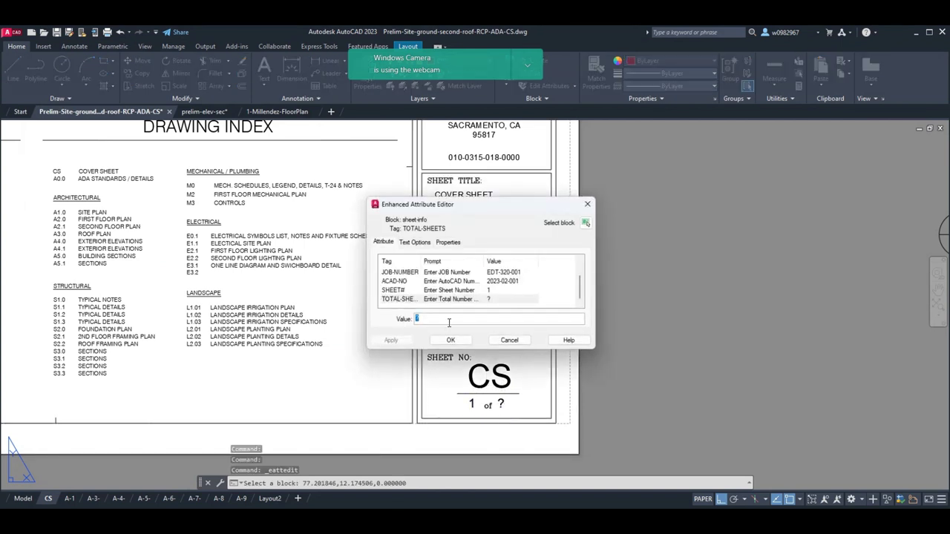
pyautogui.press('Return')
pyautogui.click(451, 340)
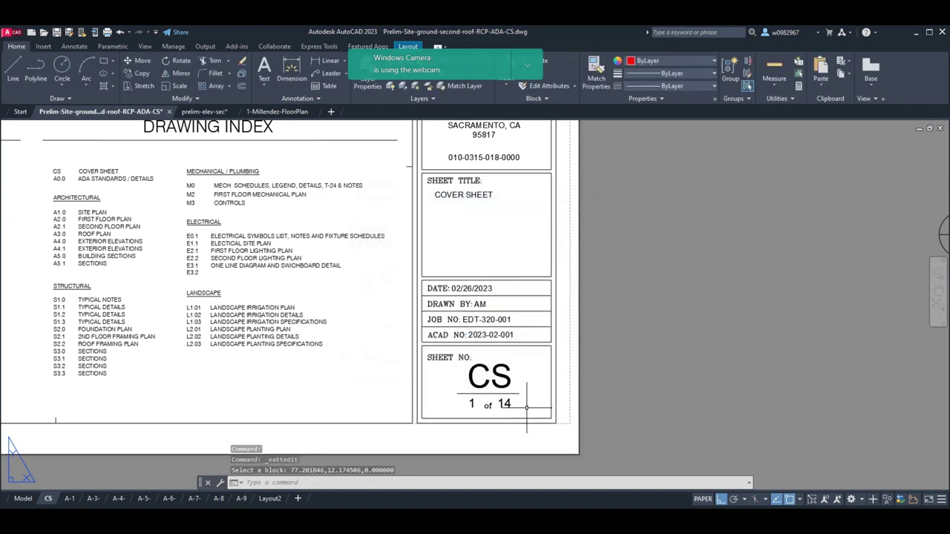
# - Check the title block numbering on layout A-1 and on the Elev - Sec sheet in prelim-elev-sec, and return to the main drawing
pyautogui.moveTo(69, 501)
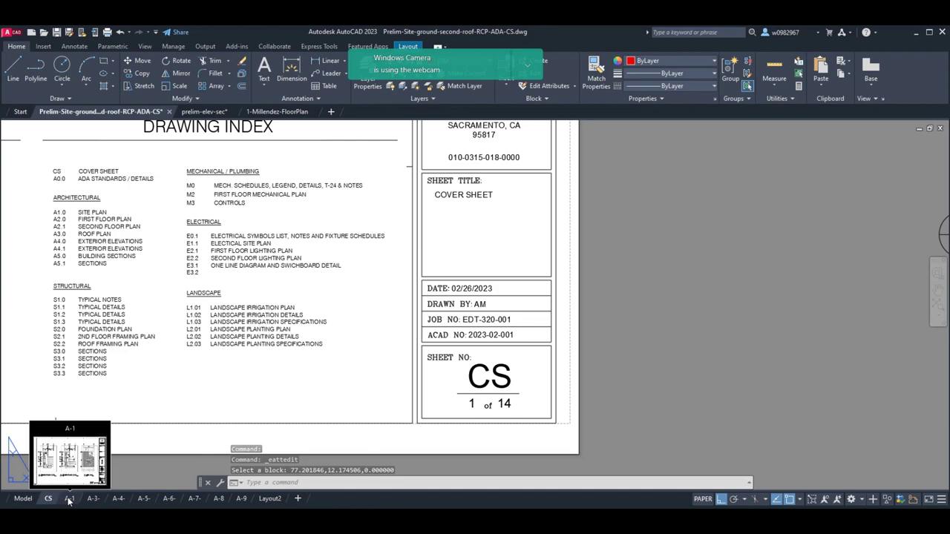
pyautogui.click(69, 501)
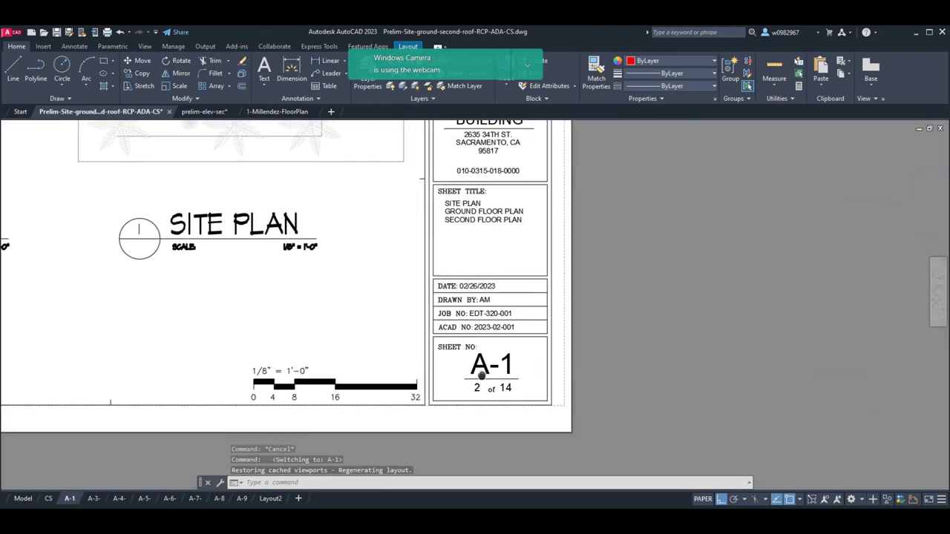
pyautogui.moveTo(93, 502)
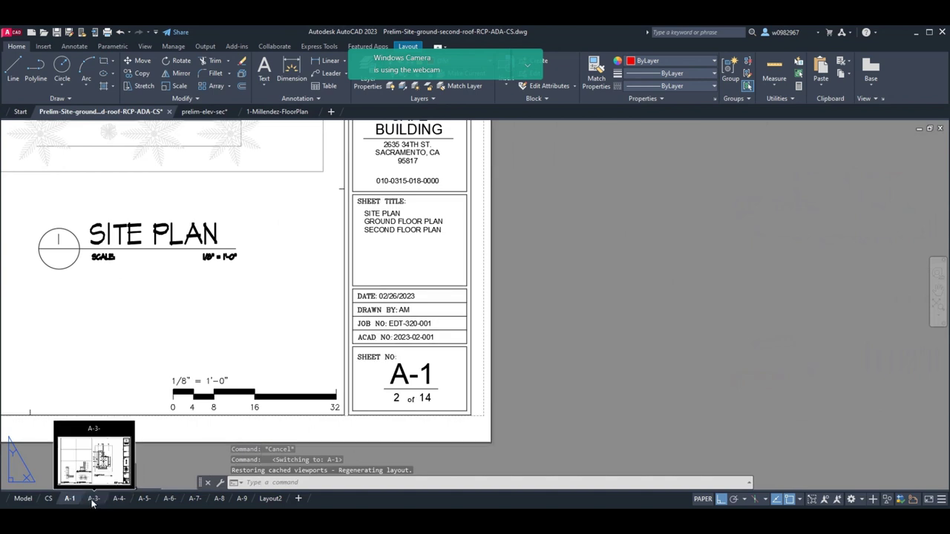
pyautogui.click(202, 112)
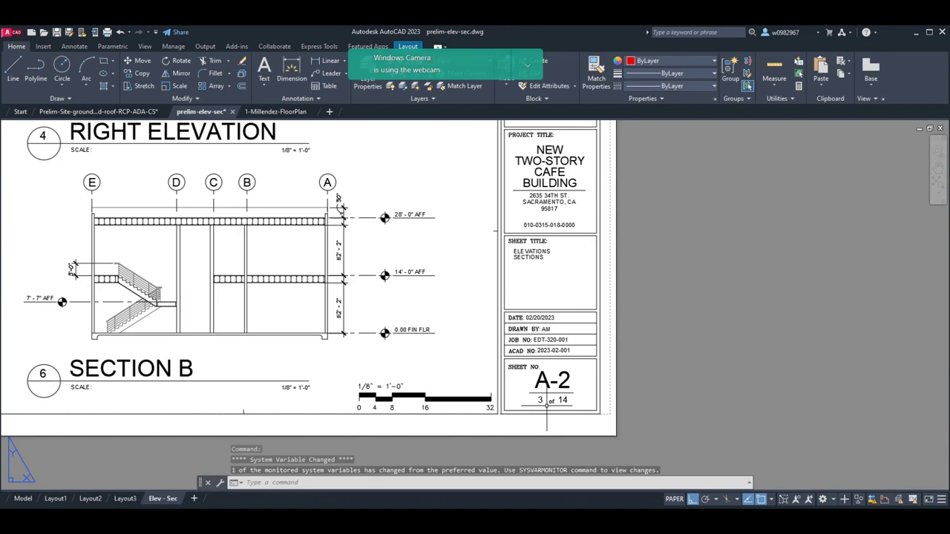
pyautogui.click(100, 111)
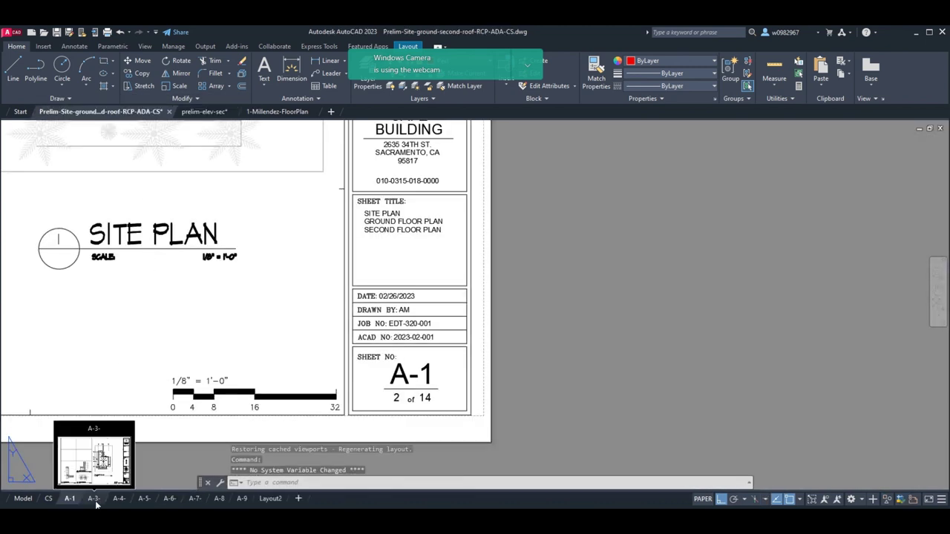
# - Check the sheet number and sheet total in the title block on layout A-3
pyautogui.click(96, 504)
pyautogui.scroll(-4, 340, 404)
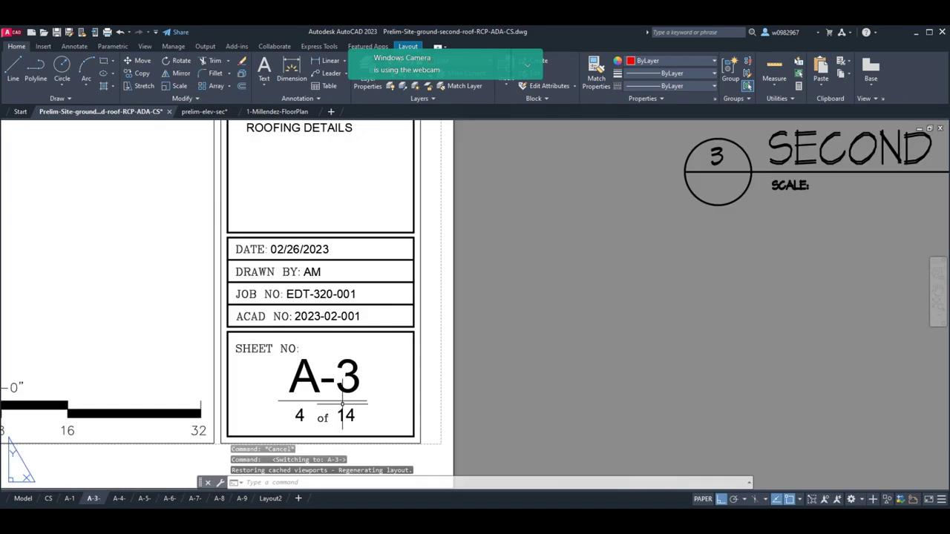
pyautogui.moveTo(342, 404); pyautogui.dragTo(420, 377, button='middle')
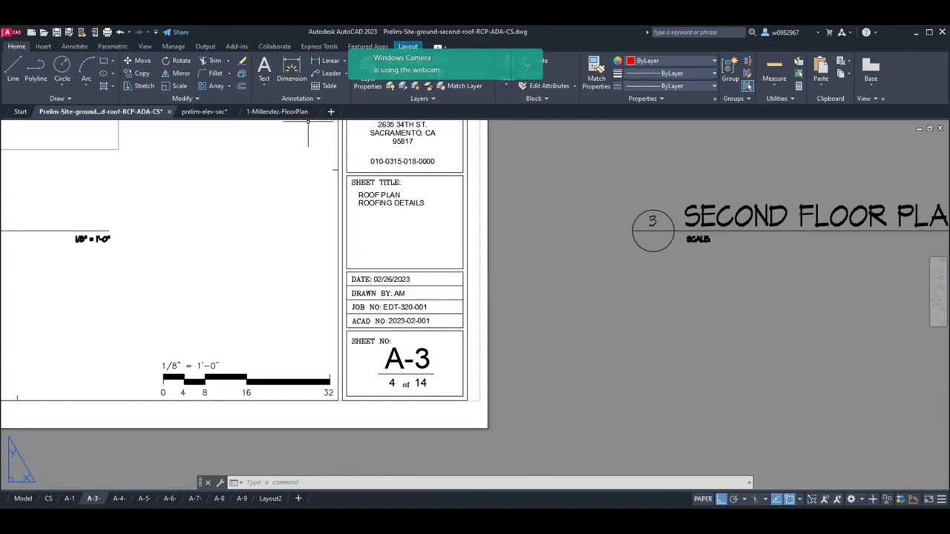
# - Switch to the Google Docs checklist and go to the sheet numbering and wall differentiation instructions at its end
pyautogui.hotkey('alt', 'Tab')
pyautogui.scroll(-10, 360, 365)
pyautogui.scroll(-1, 332, 330)
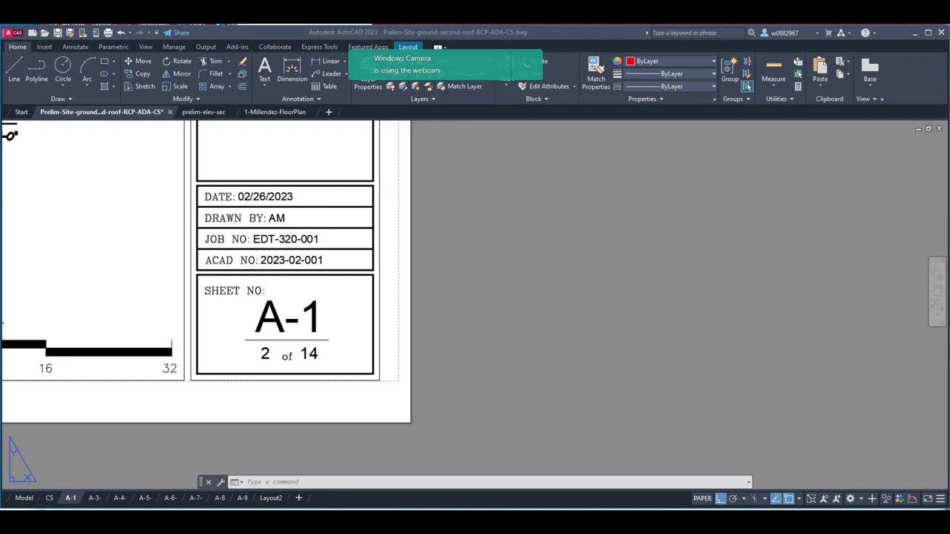
pyautogui.hotkey('alt', 'Tab')
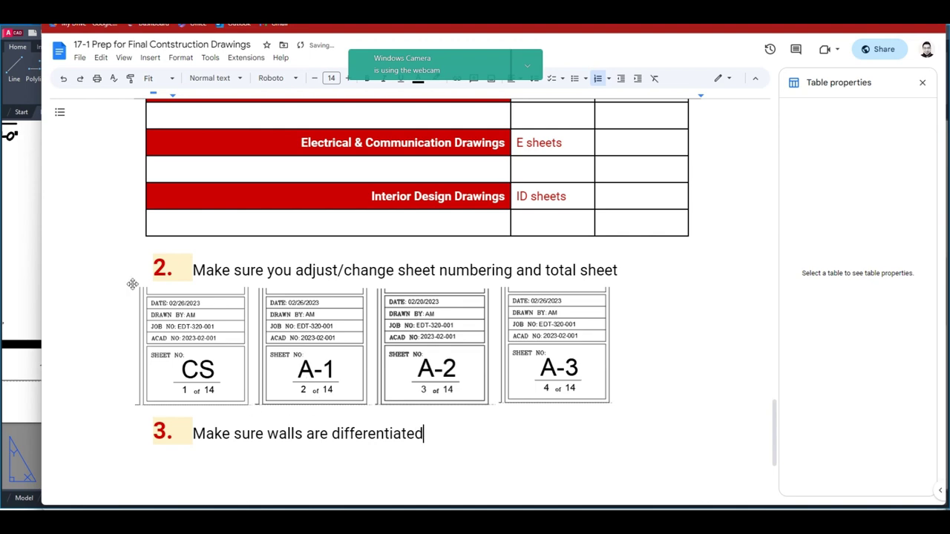
# - Switch to AutoCAD and examine how the ground floor plan's walls are drawn on layout A-1
pyautogui.click(19, 260)
pyautogui.scroll(-4, 283, 285)
pyautogui.scroll(10, 269, 282)
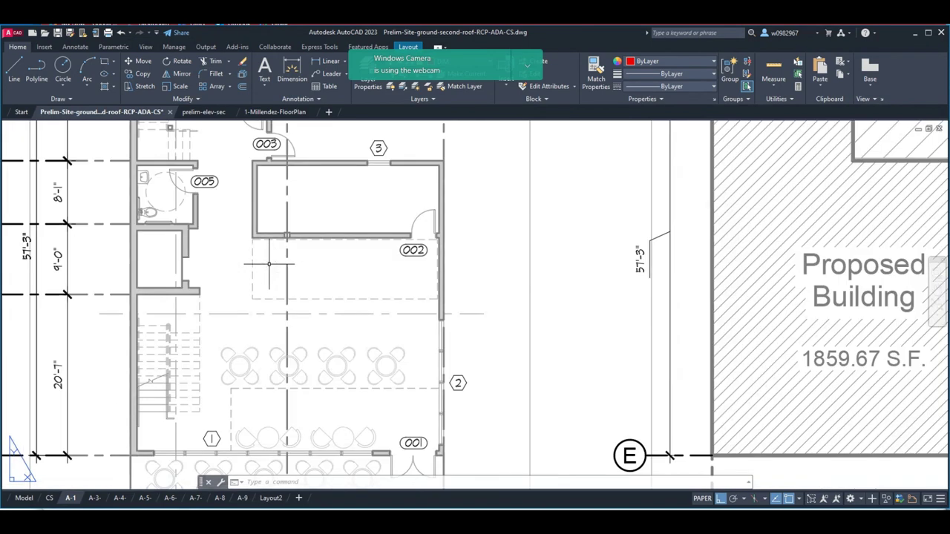
pyautogui.moveTo(284, 326); pyautogui.dragTo(293, 250, button='middle')
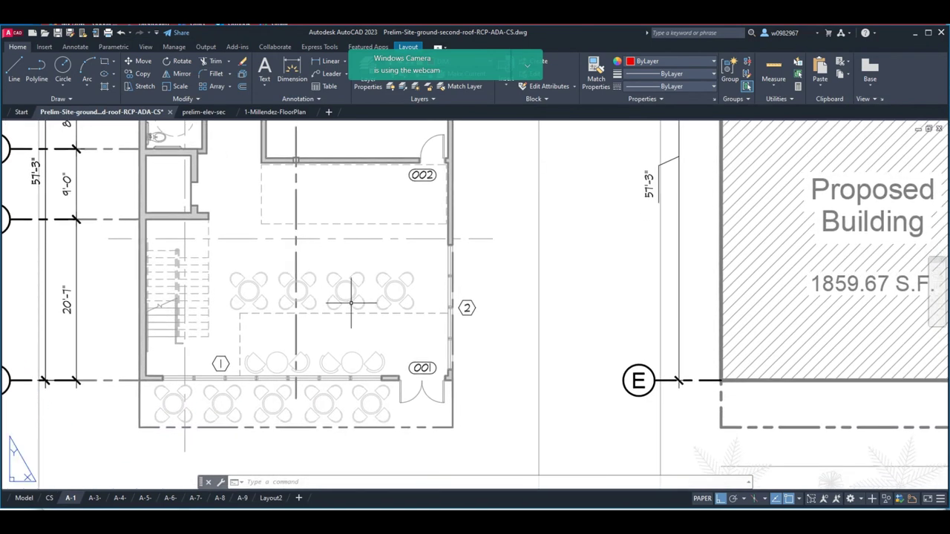
pyautogui.scroll(3, 446, 360)
pyautogui.scroll(-5, 453, 360)
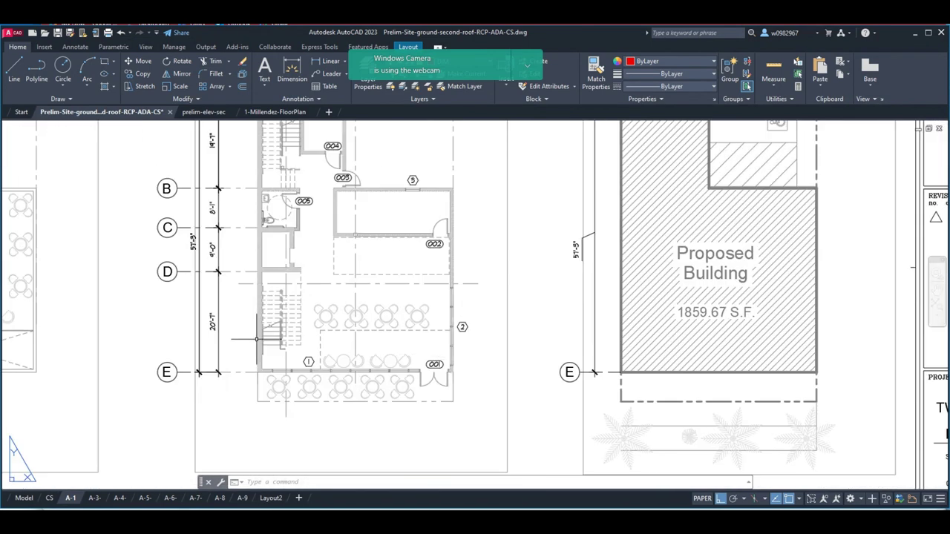
pyautogui.scroll(3, 256, 338)
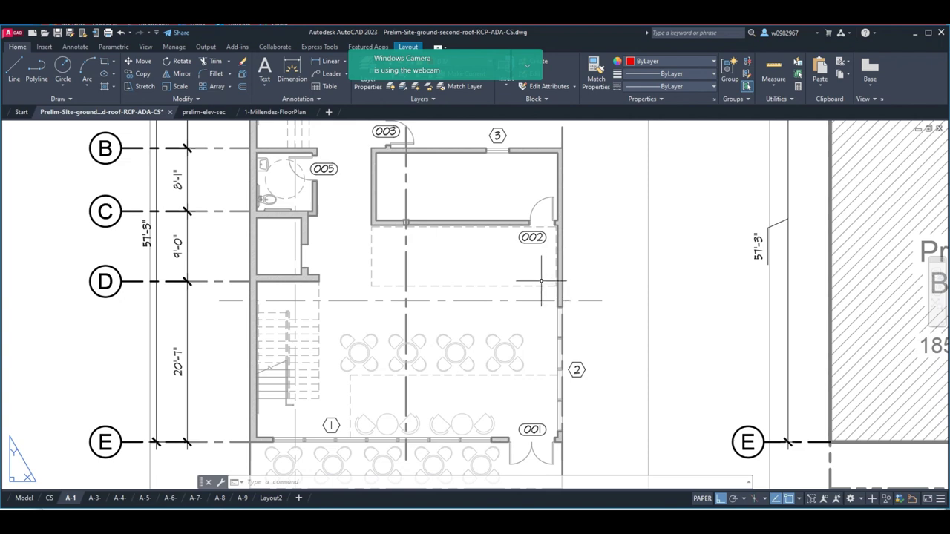
pyautogui.scroll(-2, 382, 316)
pyautogui.moveTo(382, 318); pyautogui.dragTo(374, 295, button='middle')
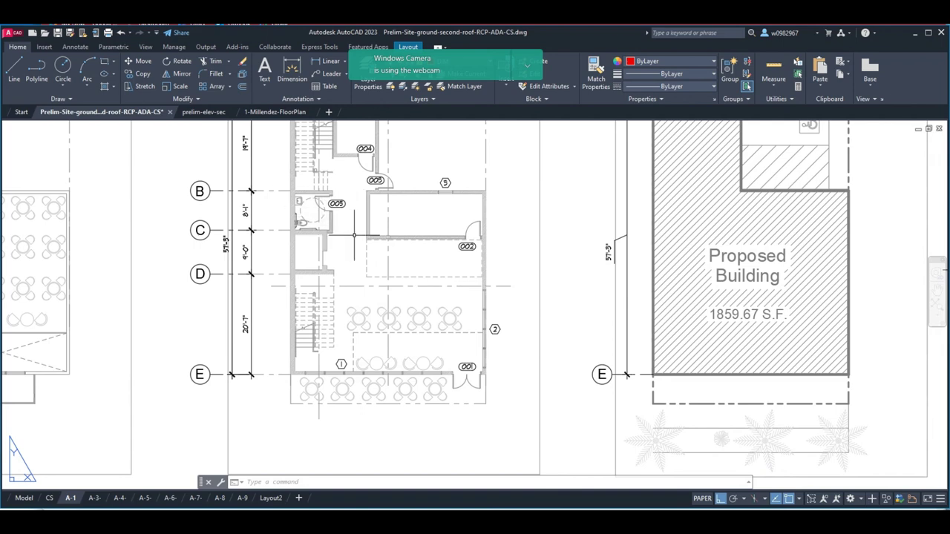
# - Open the S-Prelim-Site-ground-second drawing from the preliminary package in EDT320's Structural Folder on Google Drive
pyautogui.click(22, 112)
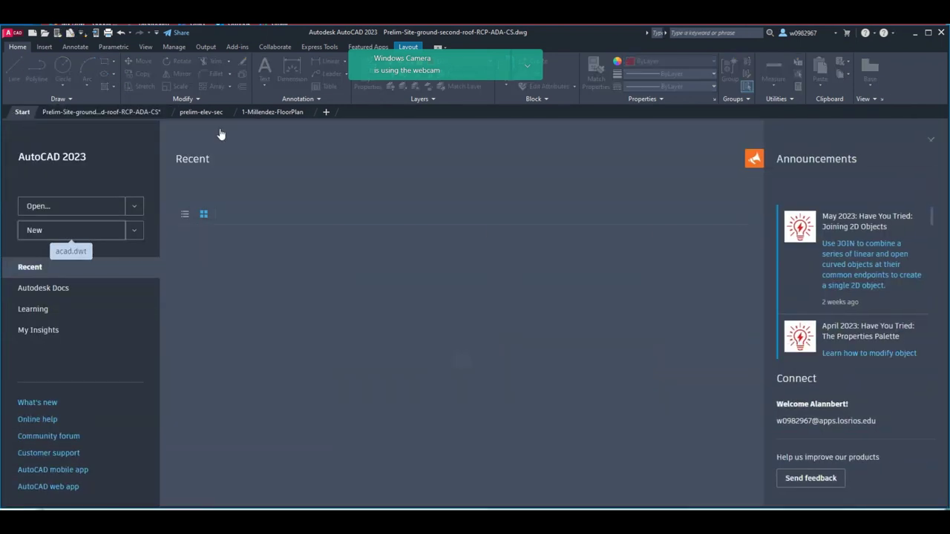
pyautogui.click(82, 208)
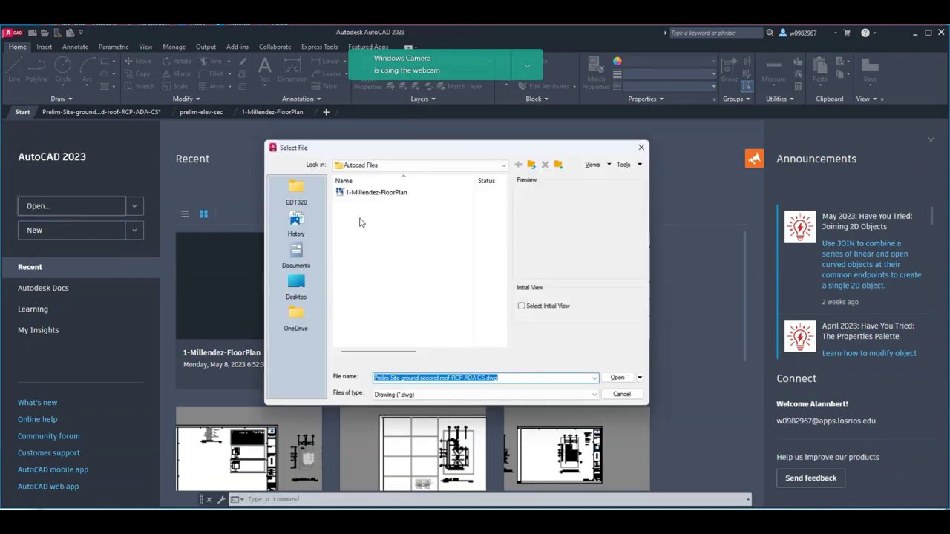
pyautogui.click(532, 164)
pyautogui.click(532, 165)
pyautogui.click(532, 165)
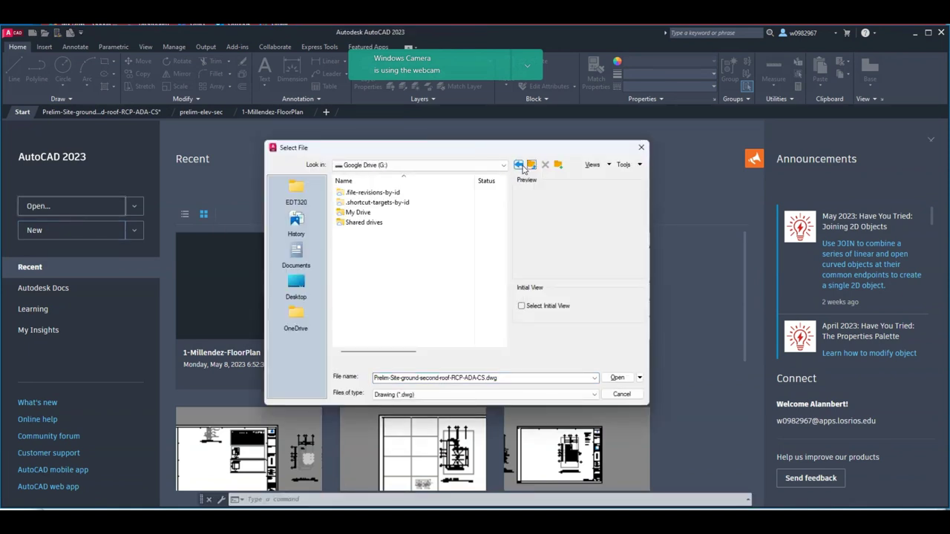
pyautogui.click(358, 213)
pyautogui.doubleClick(355, 213)
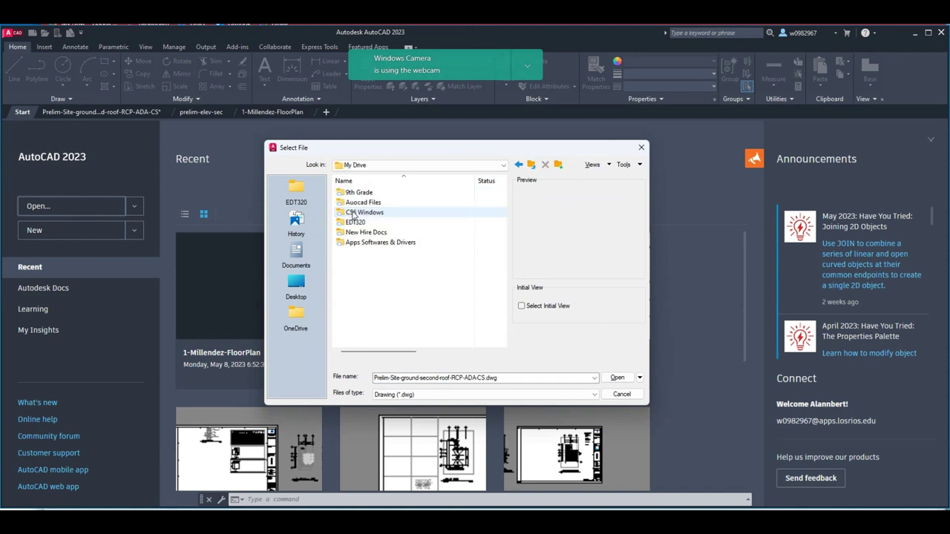
pyautogui.doubleClick(366, 222)
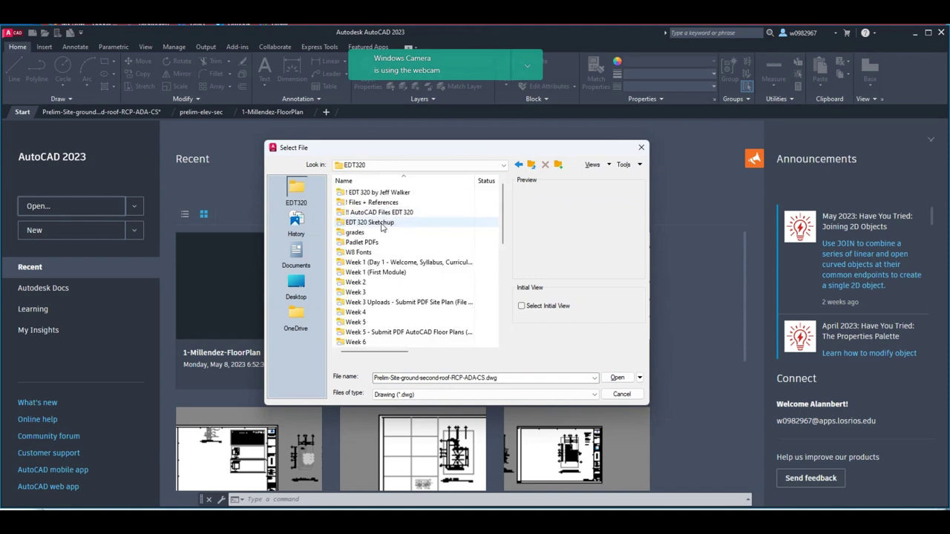
pyautogui.doubleClick(383, 213)
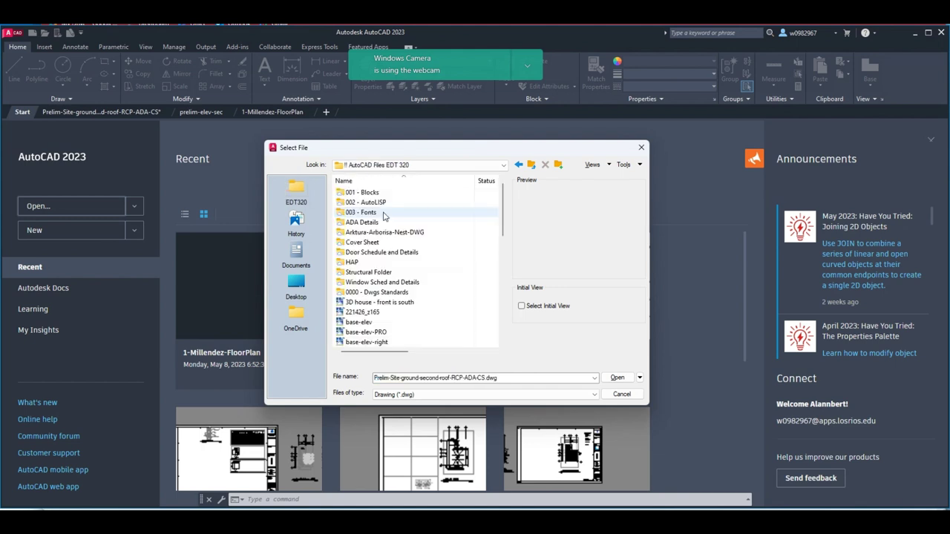
pyautogui.doubleClick(368, 274)
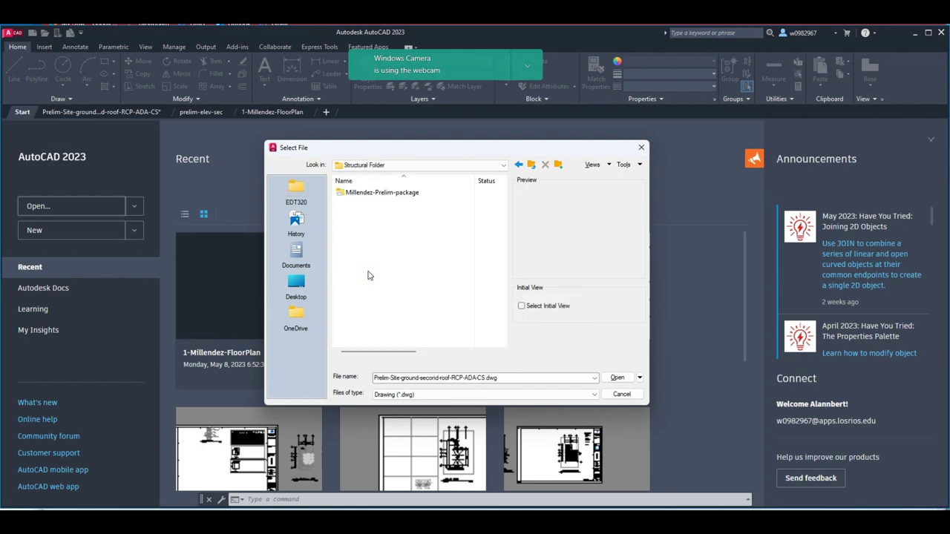
pyautogui.doubleClick(379, 195)
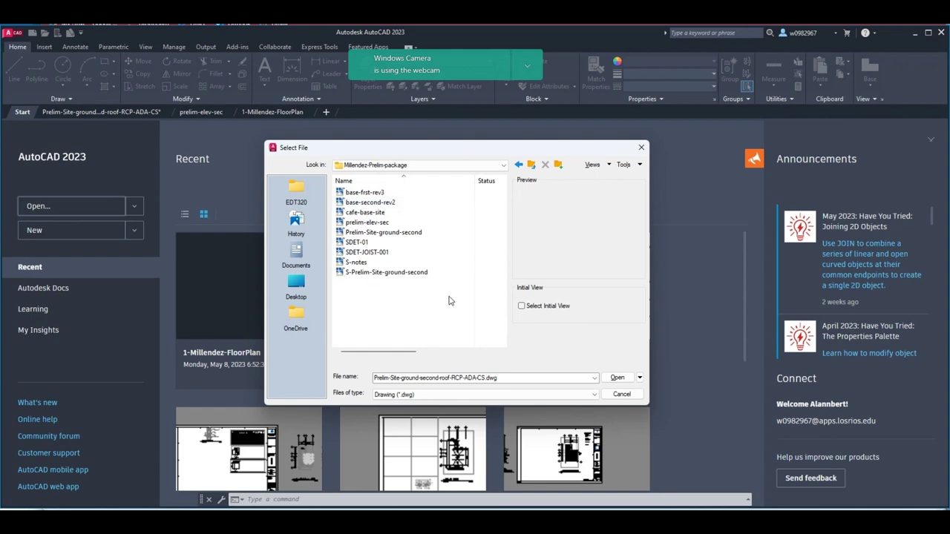
pyautogui.doubleClick(387, 273)
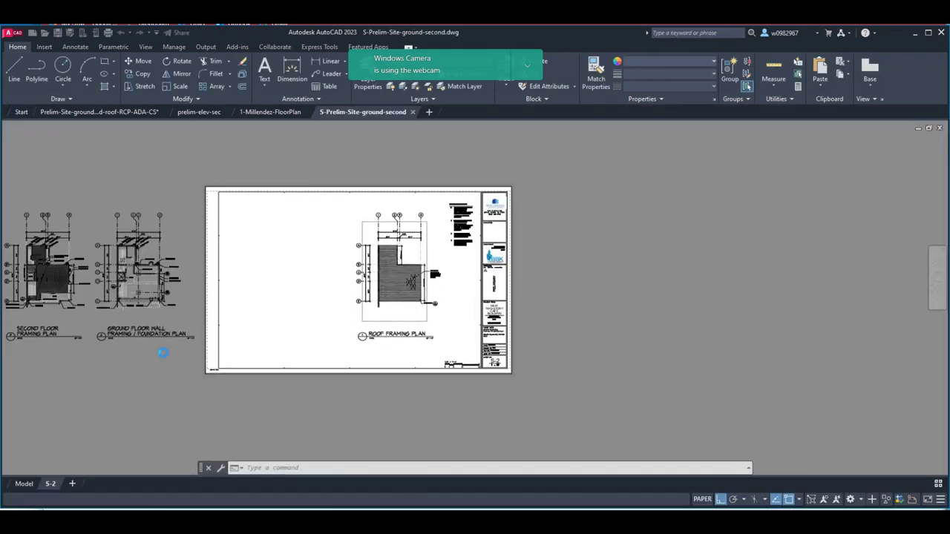
# - Examine the wall hatching of the second floor framing plan on layout S-1, especially the CMU, exterior and SSW18x13 walls
pyautogui.click(72, 484)
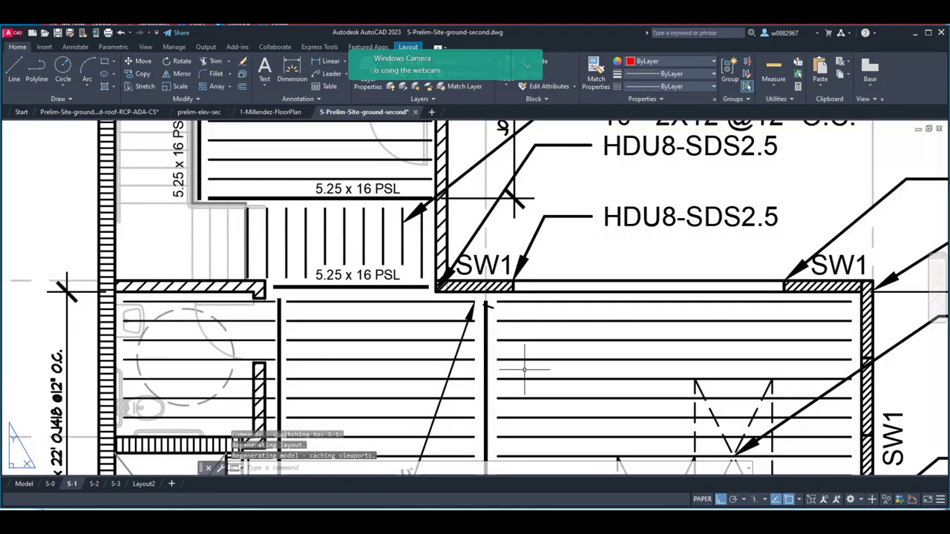
pyautogui.scroll(-6, 256, 343)
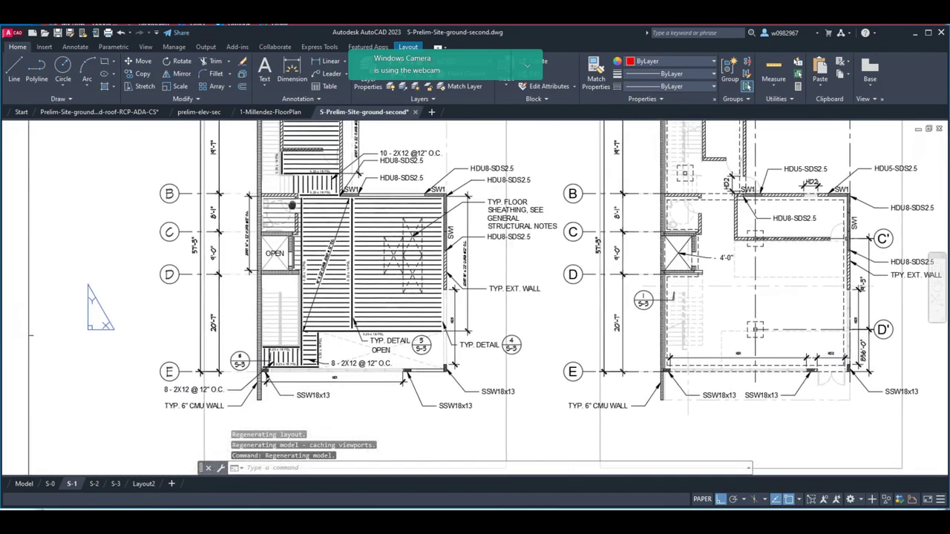
pyautogui.scroll(4, 267, 401)
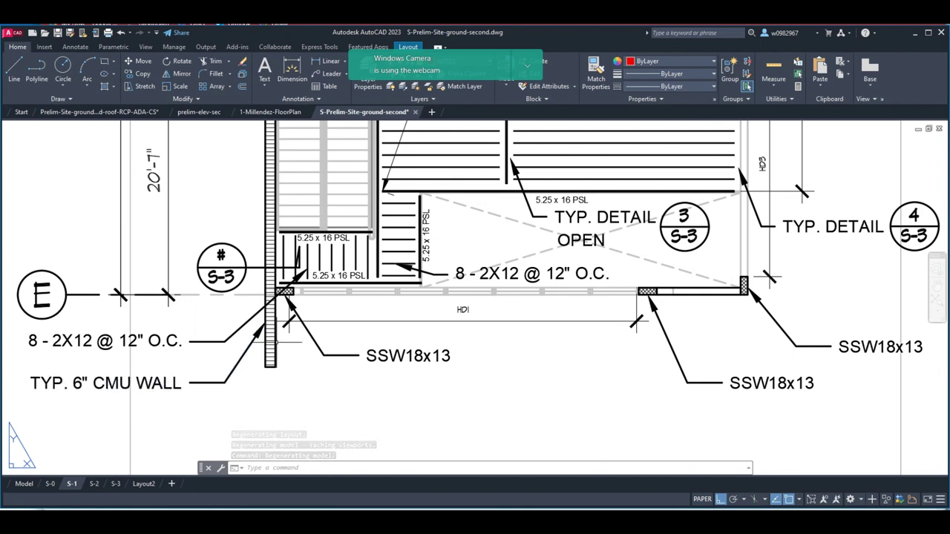
pyautogui.moveTo(699, 327); pyautogui.dragTo(530, 455, button='middle')
pyautogui.scroll(-3, 532, 371)
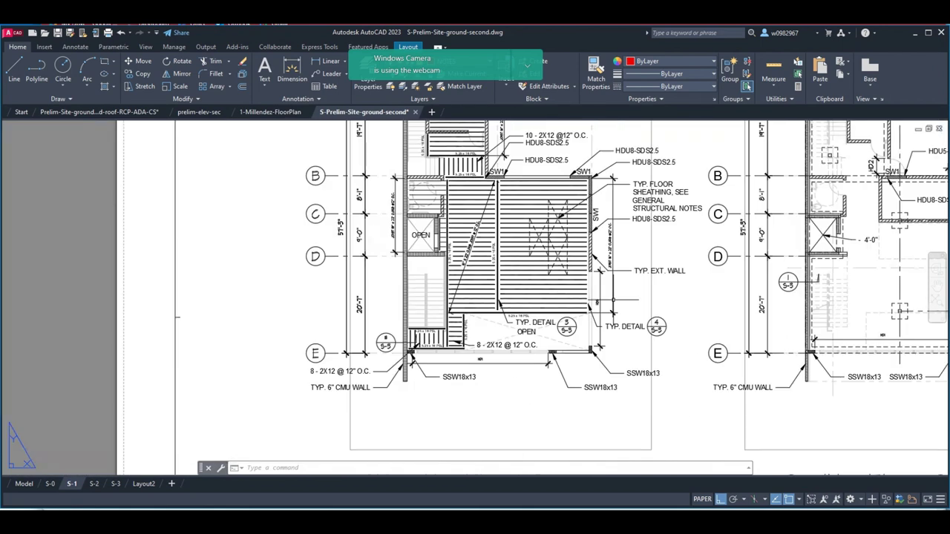
pyautogui.scroll(1, 646, 269)
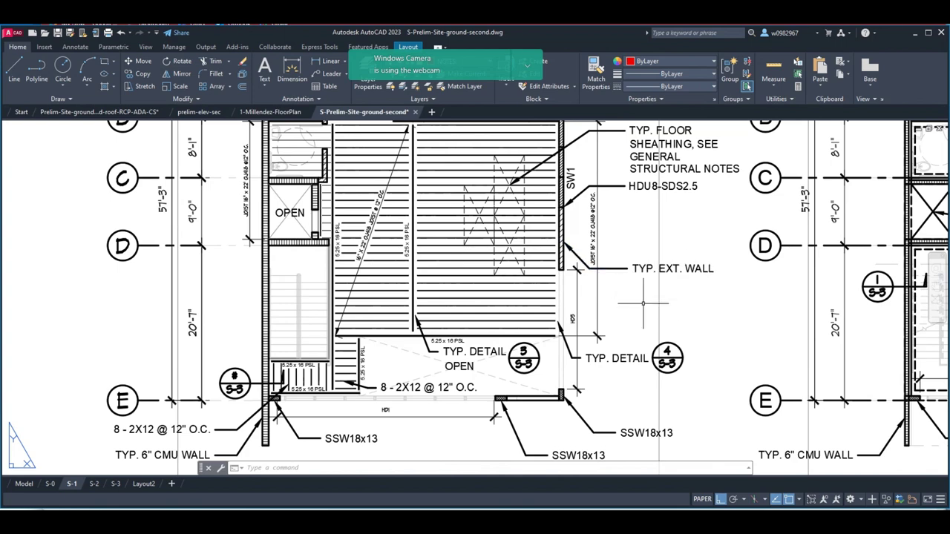
pyautogui.scroll(-2, 644, 269)
pyautogui.scroll(-2, 349, 260)
pyautogui.scroll(5, 304, 350)
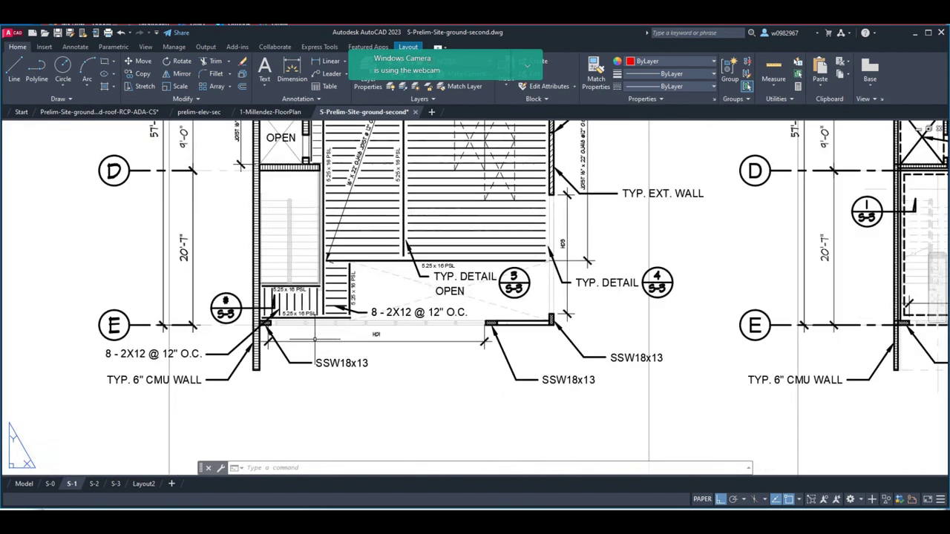
pyautogui.scroll(-4, 271, 348)
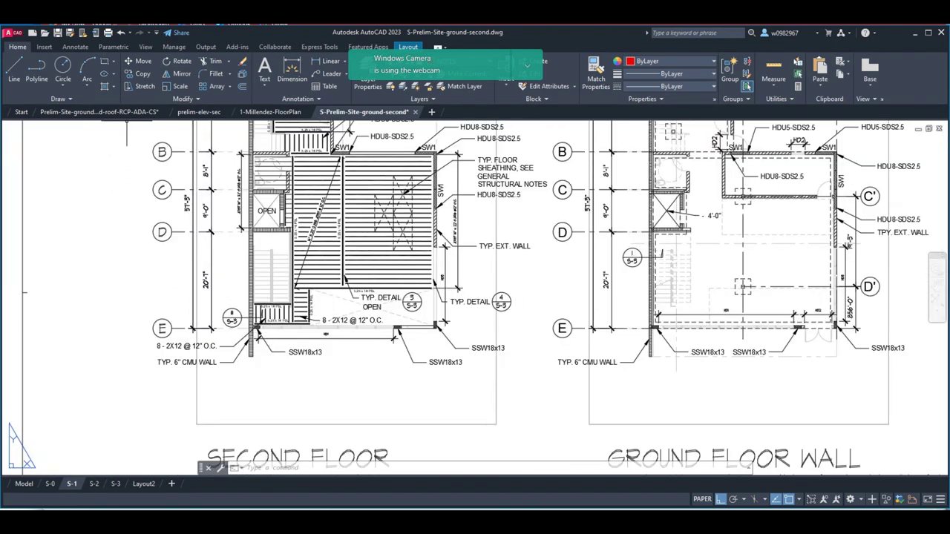
# - Return to layout A-1 of the main drawing, reload the modified base-frst-rev3 xref with its changes compared, and end the comparison
pyautogui.click(104, 111)
pyautogui.scroll(3, 306, 342)
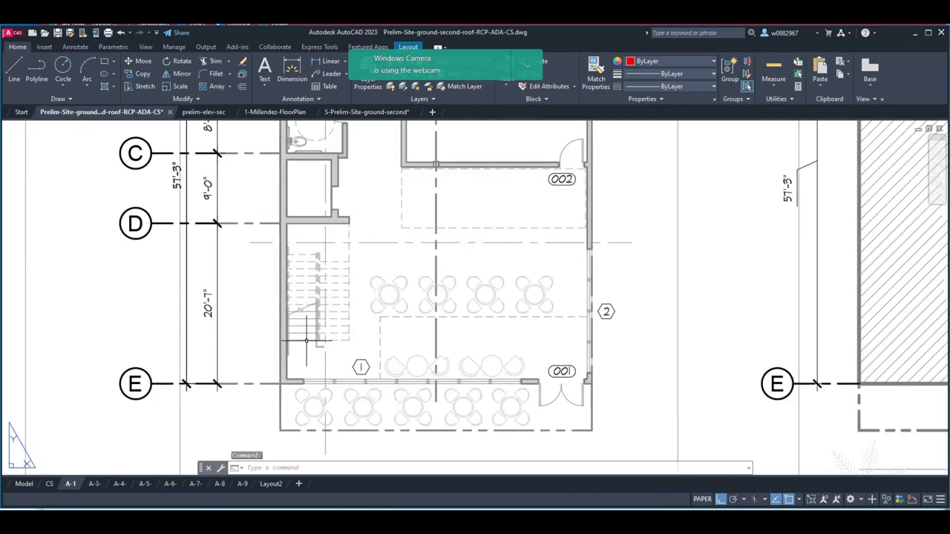
pyautogui.moveTo(305, 342); pyautogui.dragTo(272, 368, button='middle')
pyautogui.scroll(-2, 281, 362)
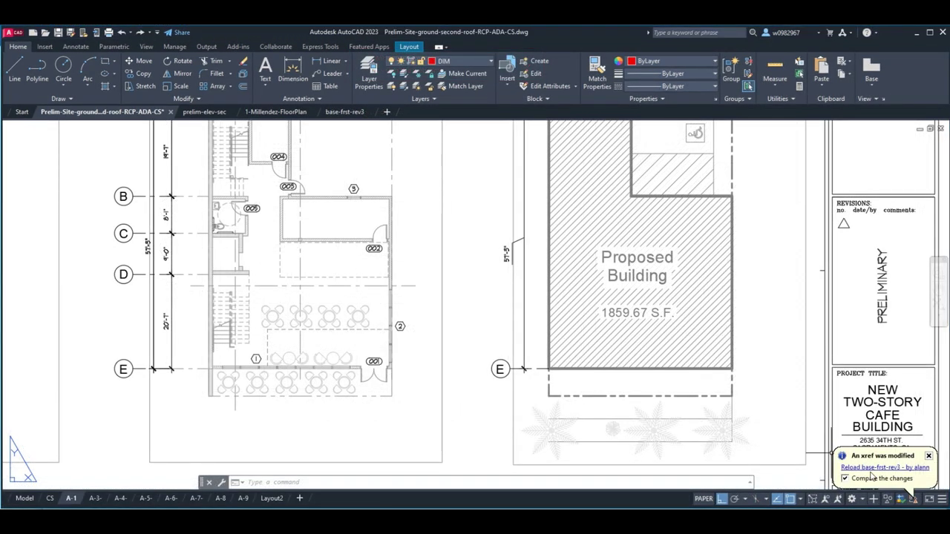
pyautogui.click(890, 468)
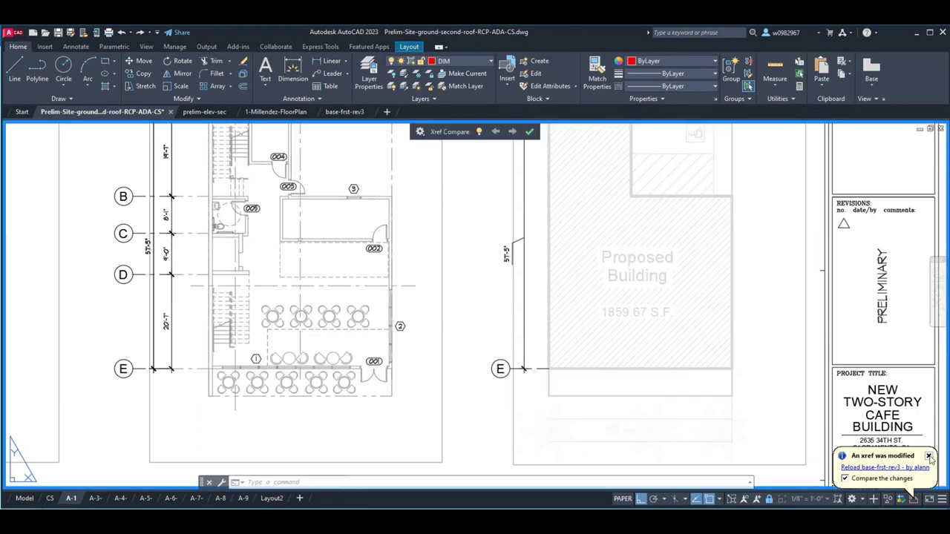
pyautogui.click(530, 132)
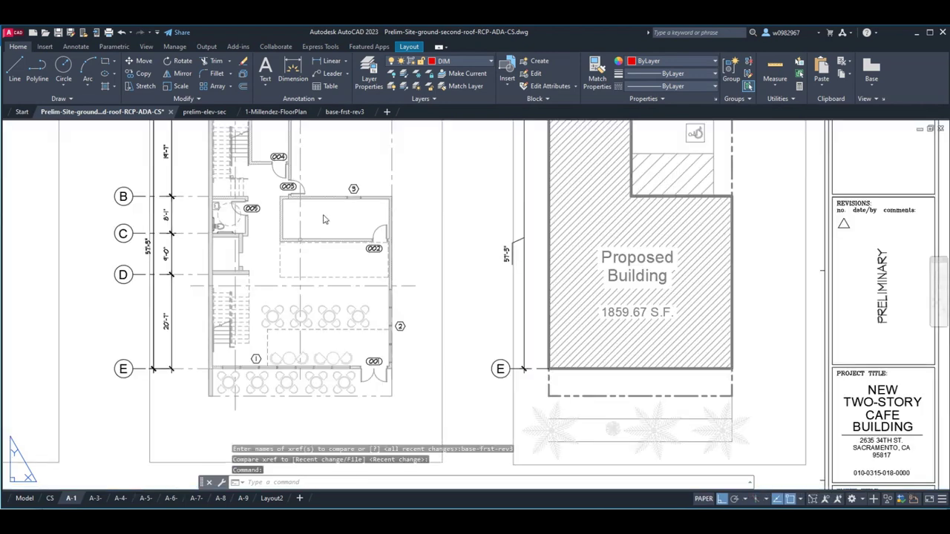
# - Examine the wall hatch patterns on the ground floor plan, from the storefront at grid E up to the restroom walls
pyautogui.scroll(10, 205, 364)
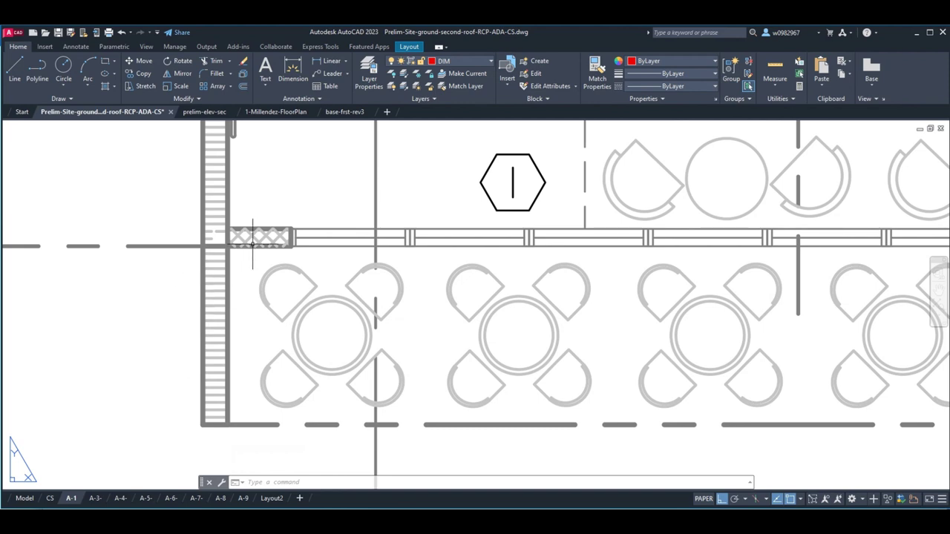
pyautogui.scroll(-4, 261, 238)
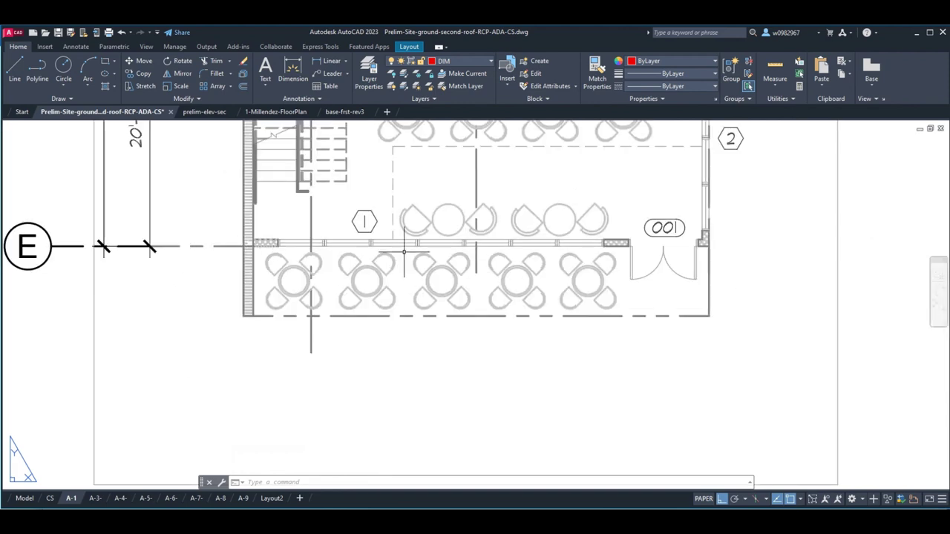
pyautogui.moveTo(592, 256); pyautogui.dragTo(522, 270, button='middle')
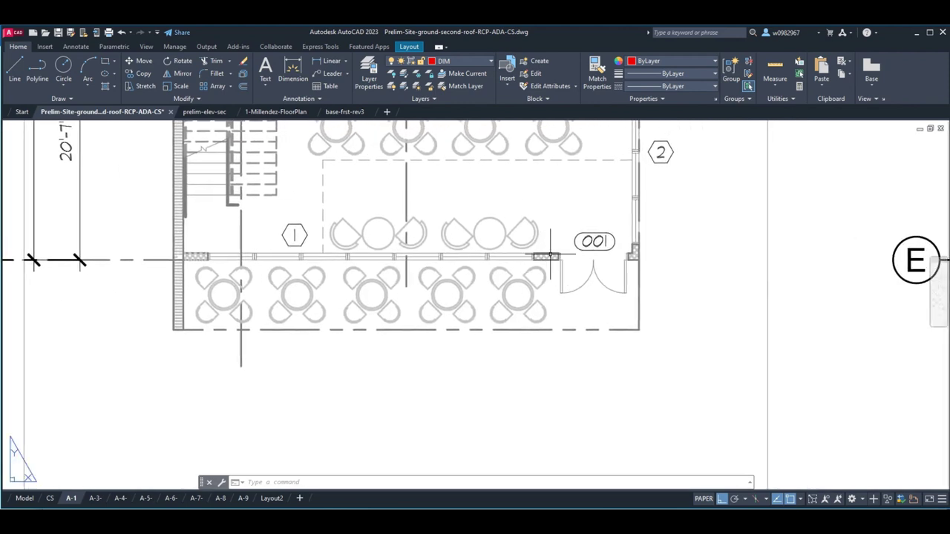
pyautogui.moveTo(378, 229); pyautogui.dragTo(373, 369, button='middle')
pyautogui.moveTo(406, 238); pyautogui.dragTo(421, 393, button='middle')
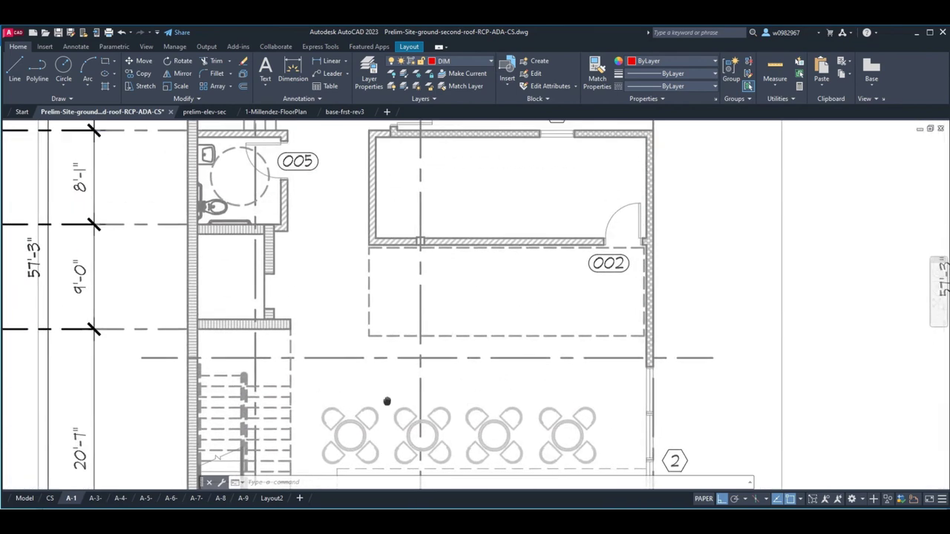
pyautogui.scroll(3, 247, 275)
pyautogui.moveTo(231, 172); pyautogui.dragTo(269, 270, button='middle')
pyautogui.scroll(5, 270, 270)
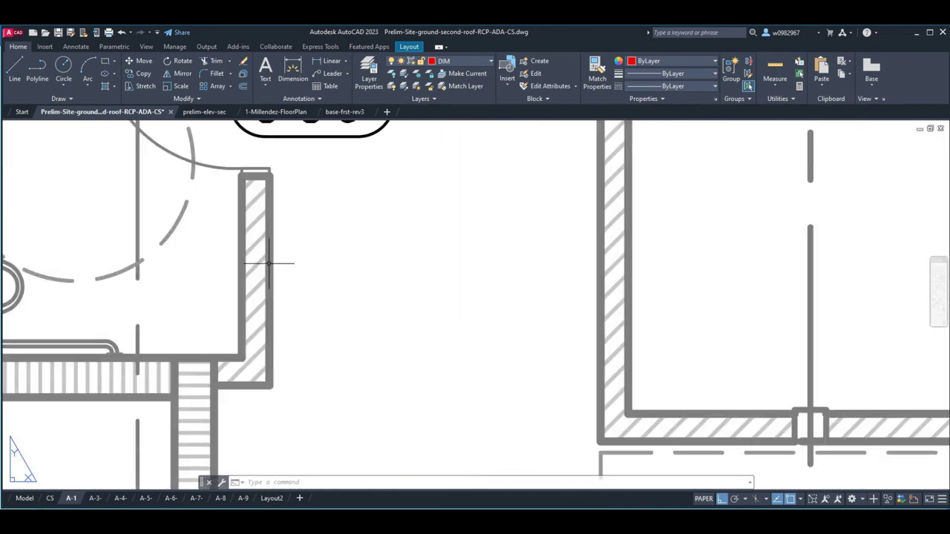
pyautogui.scroll(2, 261, 259)
pyautogui.scroll(-3, 252, 249)
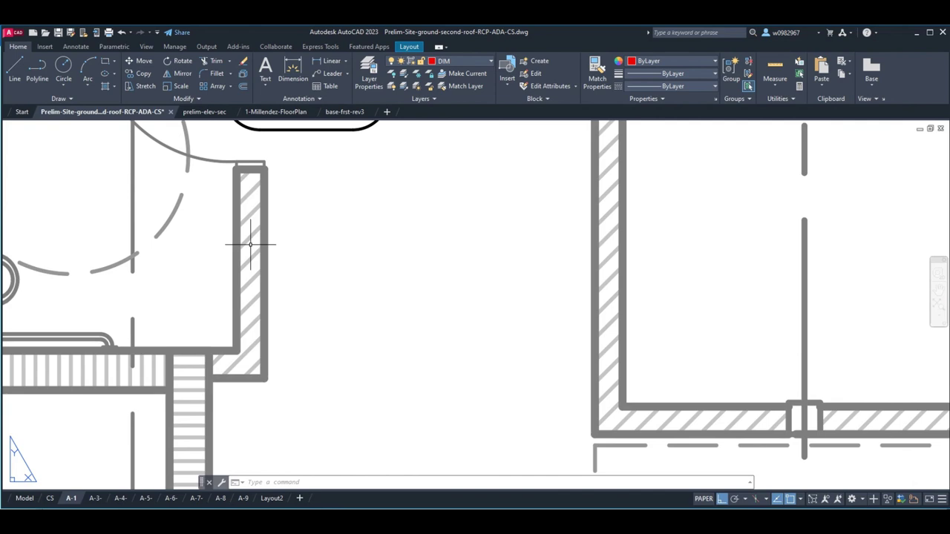
# - Examine the wall hatching around room 002 on the ground floor plan and how the plans sit on sheet A-1
pyautogui.scroll(-3, 347, 257)
pyautogui.moveTo(740, 297); pyautogui.dragTo(590, 294, button='middle')
pyautogui.scroll(2, 590, 295)
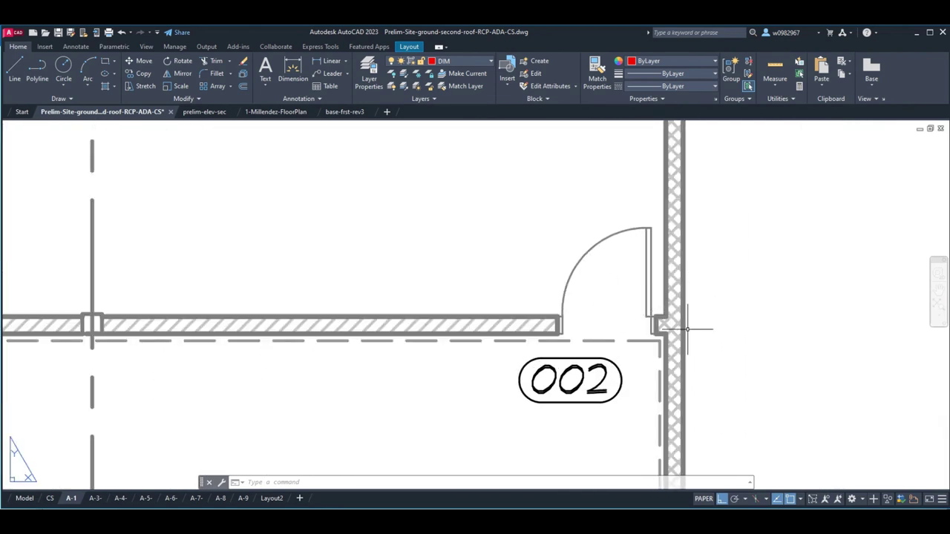
pyautogui.scroll(-4, 680, 324)
pyautogui.scroll(4, 600, 277)
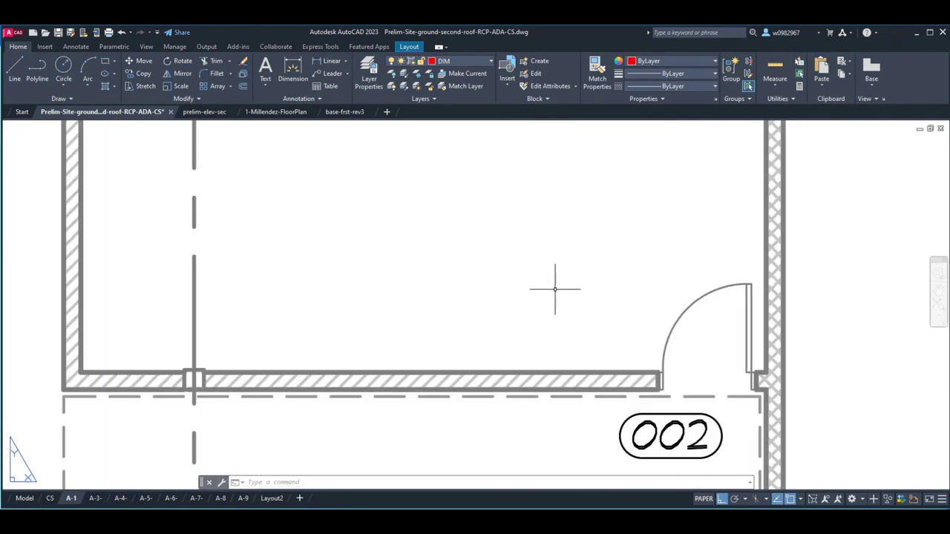
pyautogui.scroll(-4, 568, 282)
pyautogui.scroll(-8, 452, 339)
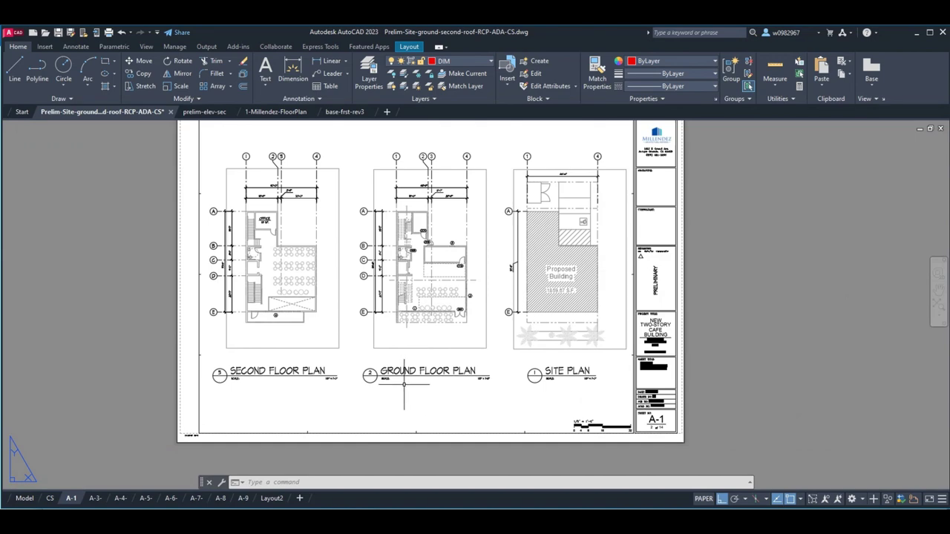
pyautogui.scroll(2, 444, 394)
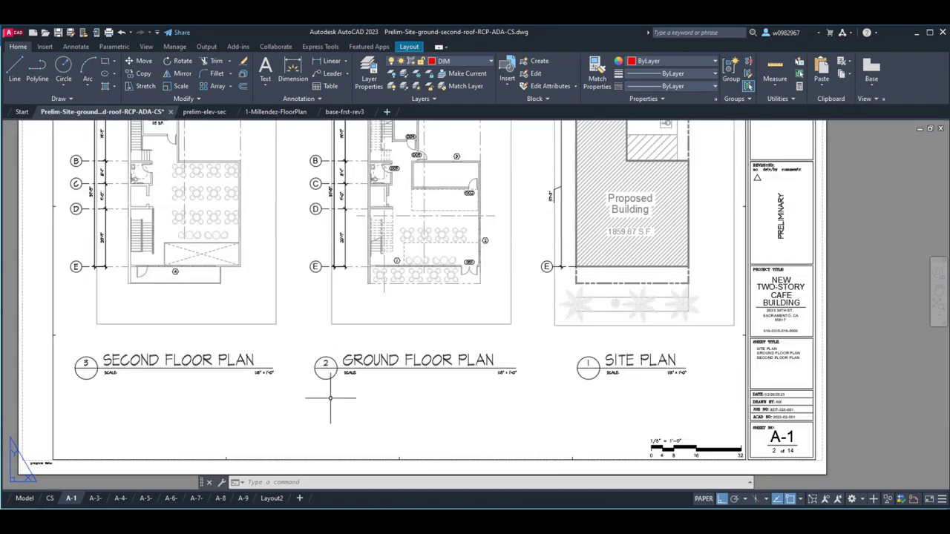
# - Switch to the base-frst-rev3 drawing and inspect the three sample wall hatch strips below the ground floor plan
pyautogui.click(344, 111)
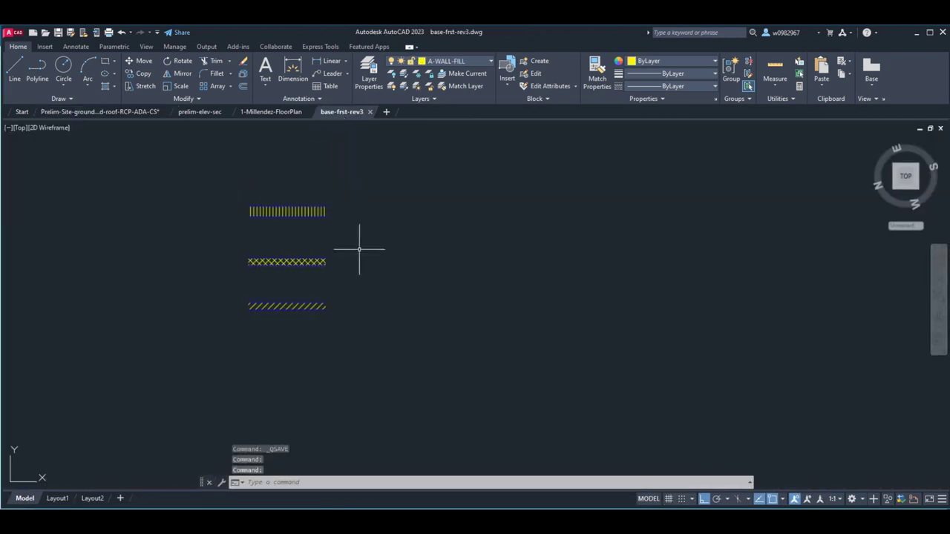
pyautogui.scroll(2, 363, 248)
pyautogui.scroll(-2, 377, 205)
pyautogui.scroll(5, 329, 329)
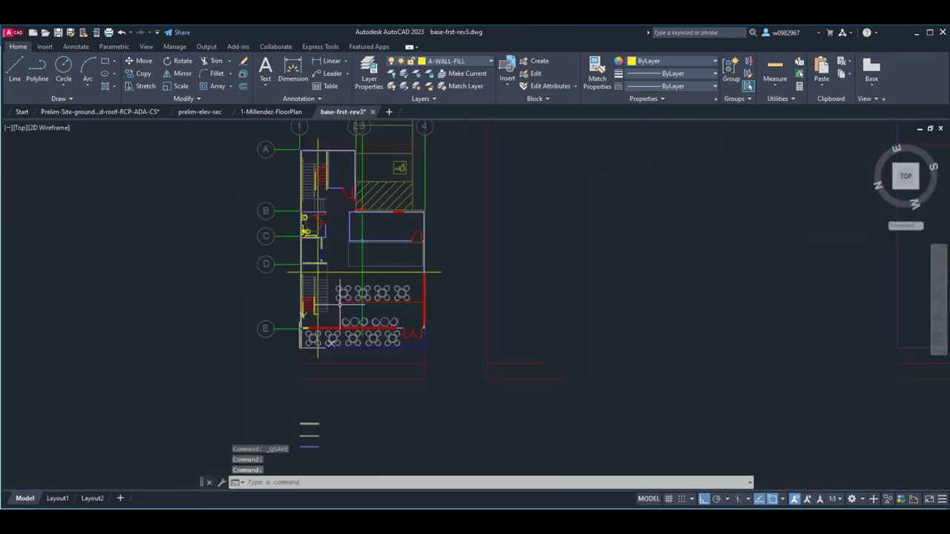
pyautogui.scroll(-4, 253, 356)
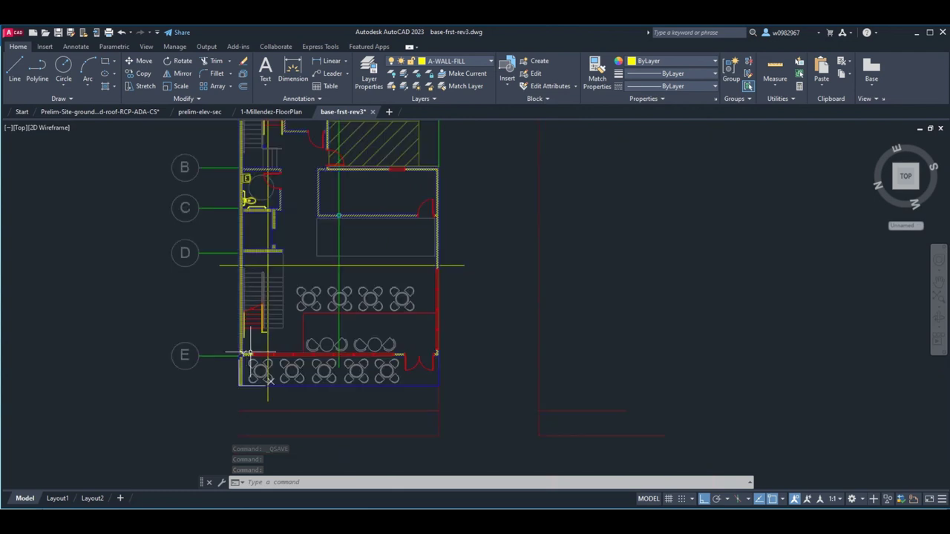
pyautogui.moveTo(329, 402); pyautogui.dragTo(335, 283, button='middle')
pyautogui.scroll(4, 300, 340)
pyautogui.scroll(4, 230, 371)
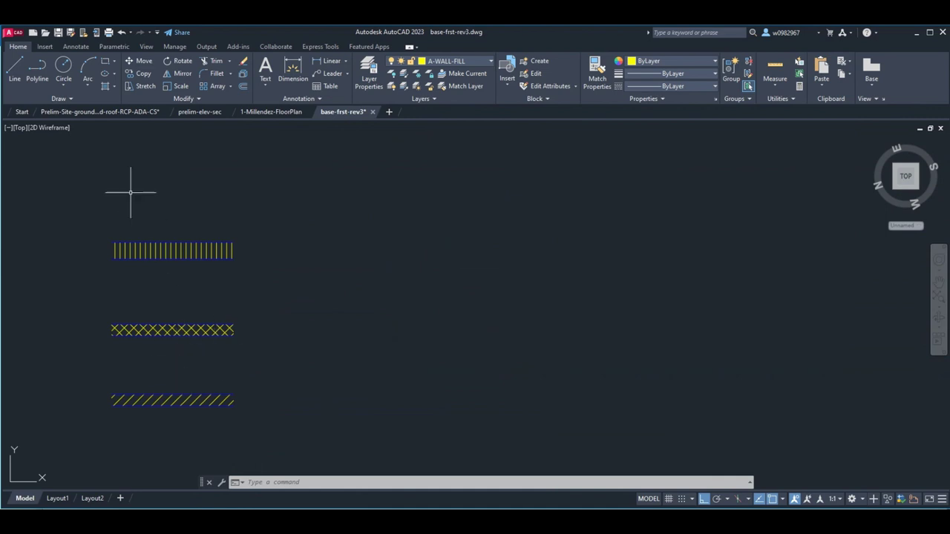
# - Return to layout A-1 of the main drawing and copy the ground floor plan viewport straight down
pyautogui.click(117, 112)
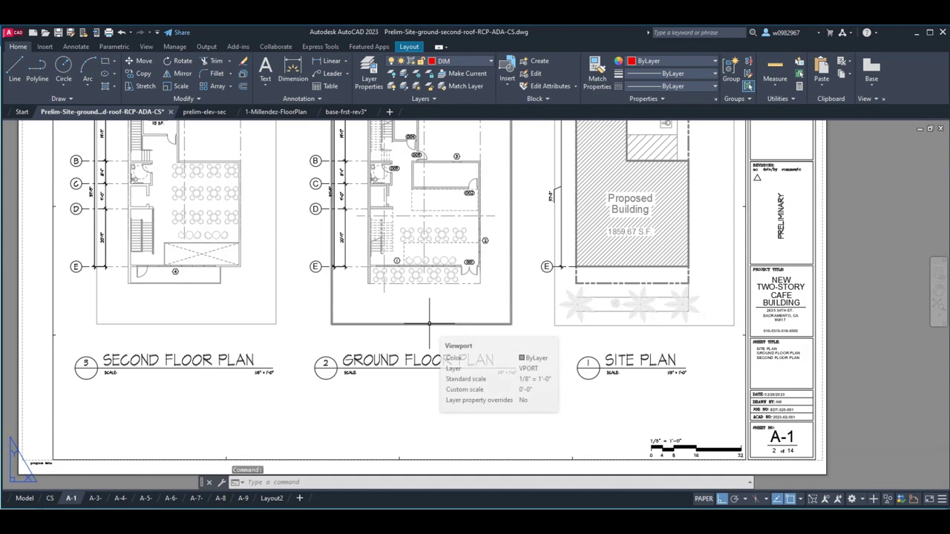
pyautogui.click(429, 323)
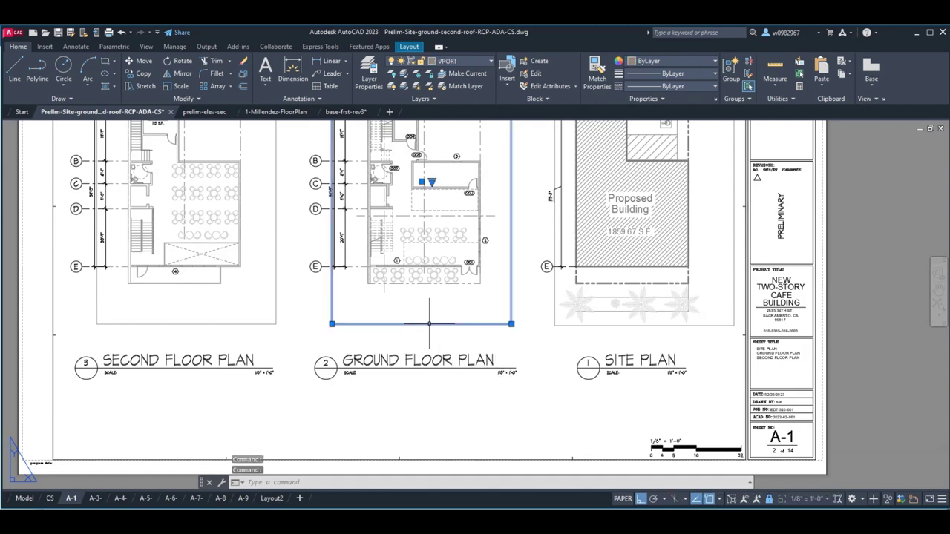
pyautogui.scroll(-6, 429, 324)
pyautogui.scroll(1, 424, 297)
pyautogui.scroll(4, 420, 269)
pyautogui.moveTo(420, 268); pyautogui.dragTo(378, 326, button='middle')
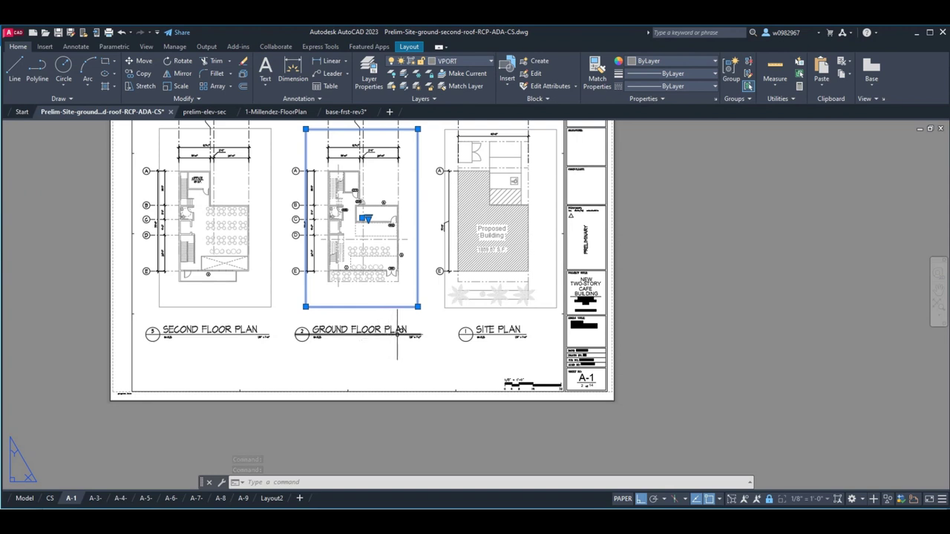
pyautogui.write('opy')
pyautogui.press('Return')
pyautogui.click(425, 292)
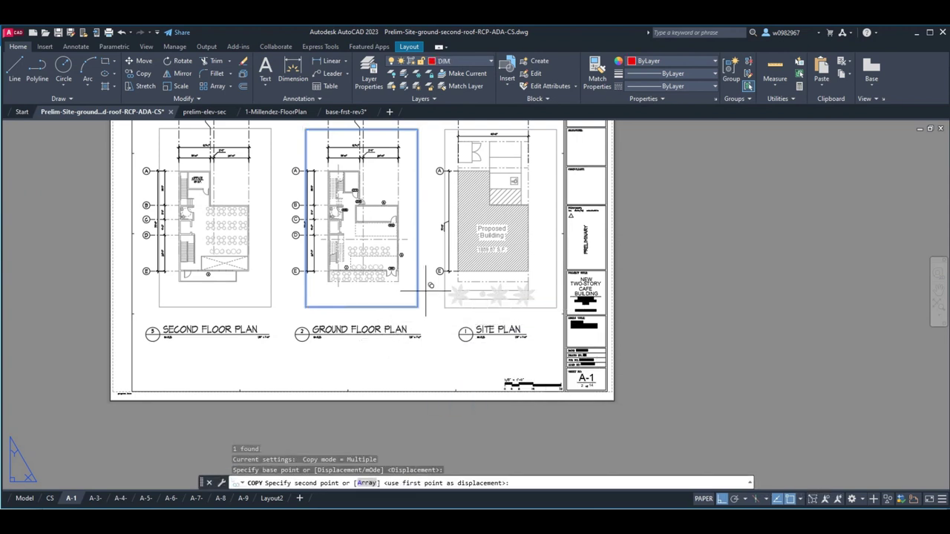
pyautogui.click(423, 336)
pyautogui.press('Escape')
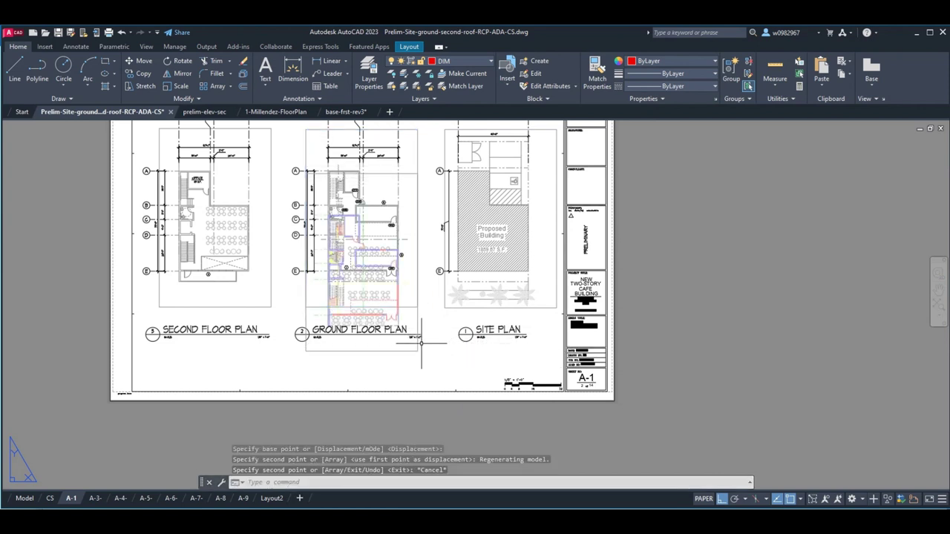
# - Stretch the copied viewport into a short strip beneath the ground floor plan title
pyautogui.click(419, 341)
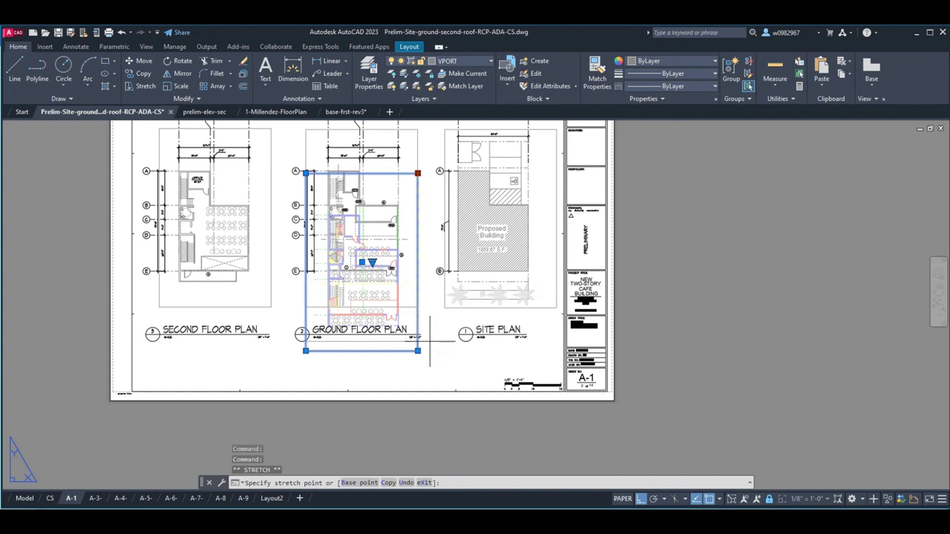
pyautogui.click(417, 172)
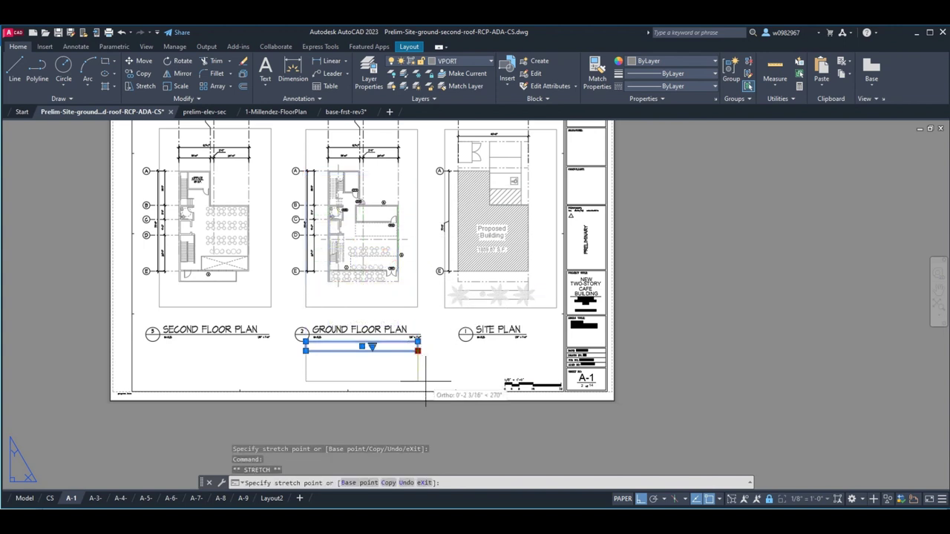
pyautogui.click(418, 382)
pyautogui.press('Escape')
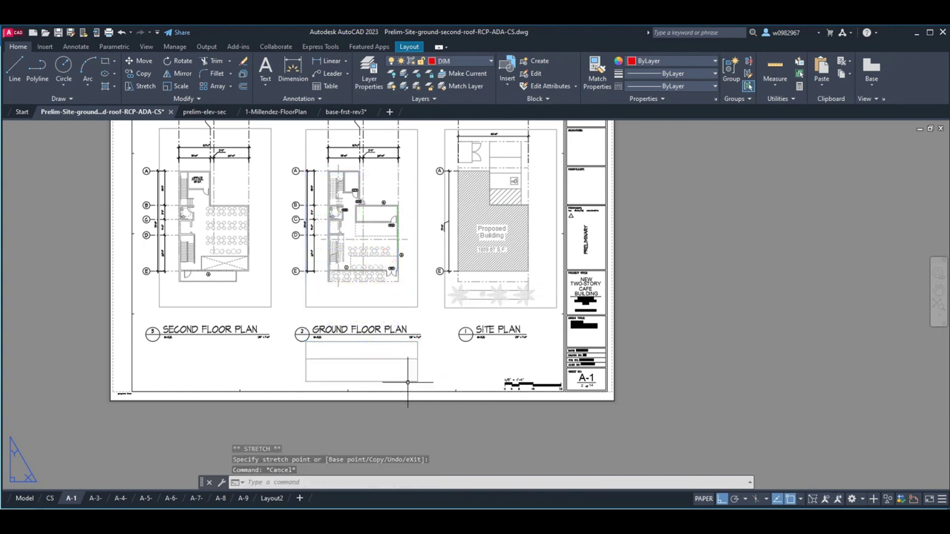
# - Extend the copied viewport's bottom edge past the sheet border and raise its top edge above the ground floor plan title
pyautogui.click(405, 381)
pyautogui.click(418, 381)
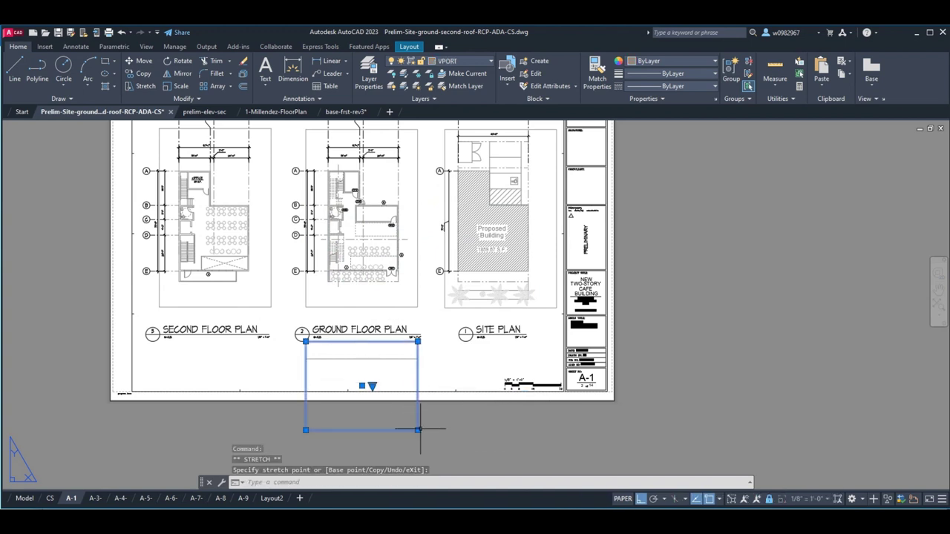
pyautogui.click(393, 367)
pyautogui.click(418, 341)
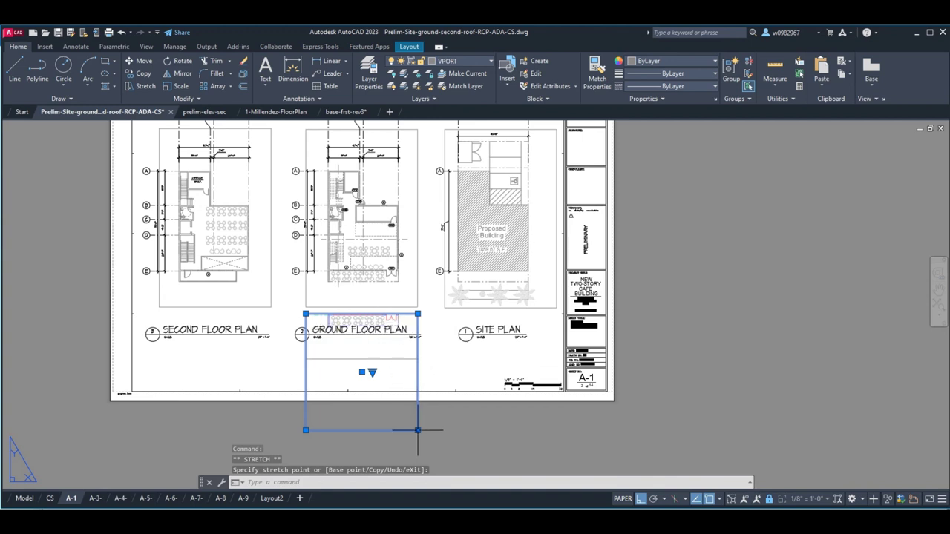
pyautogui.press('Escape')
pyautogui.press('Escape')
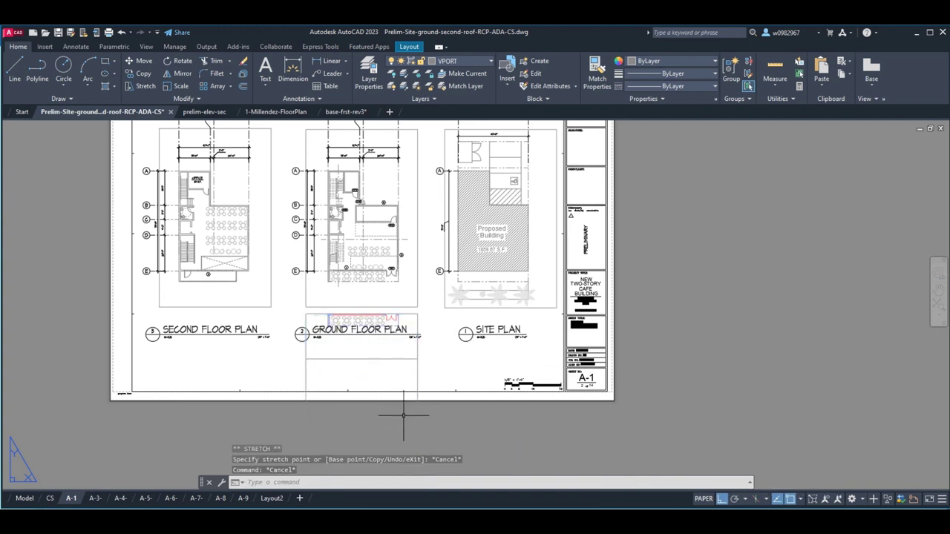
# - Stretch the copied viewport's bottom edge farther down below the sheet
pyautogui.scroll(2, 393, 408)
pyautogui.scroll(-2, 404, 317)
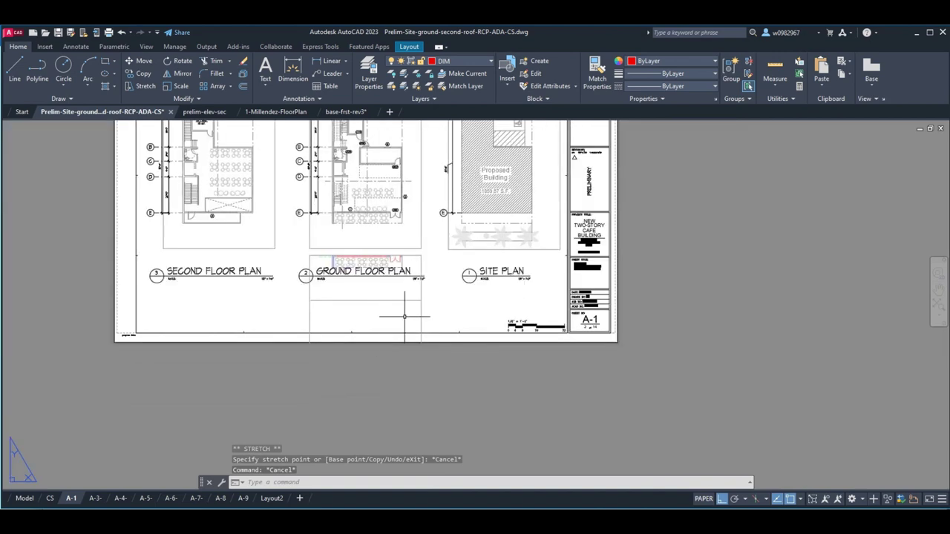
pyautogui.click(421, 323)
pyautogui.click(421, 371)
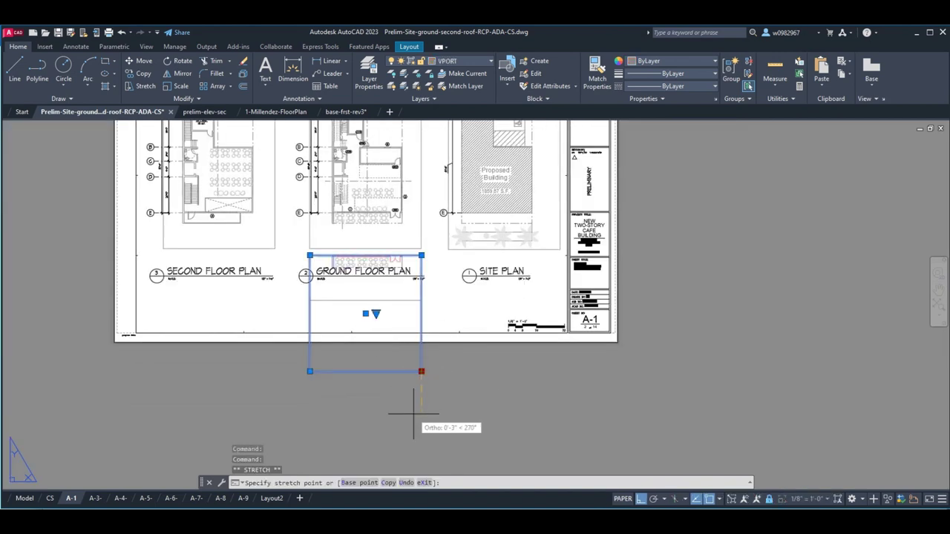
pyautogui.press('Escape')
pyautogui.press('Escape')
pyautogui.press('Escape')
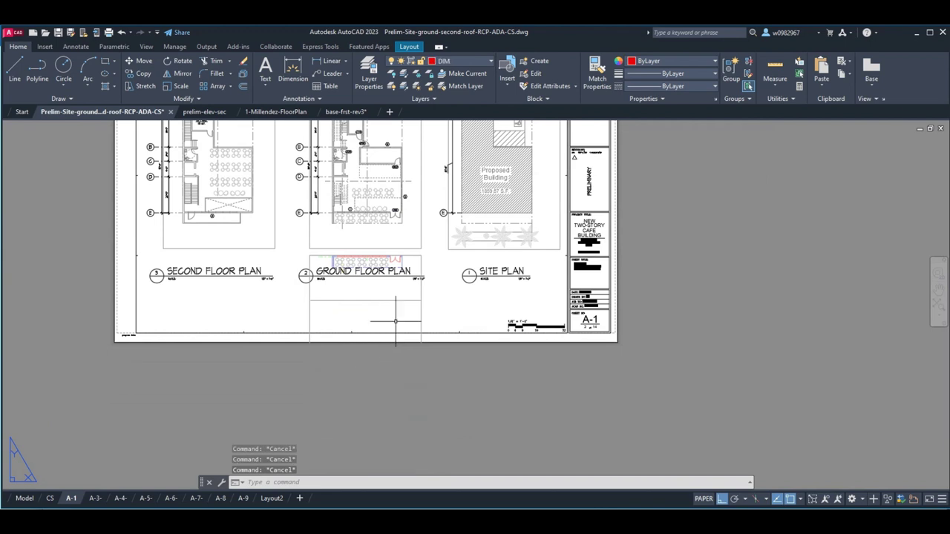
# - Switch to base-frst-rev3, check the sample hatch strips below the plan, and save the drawing
pyautogui.click(266, 111)
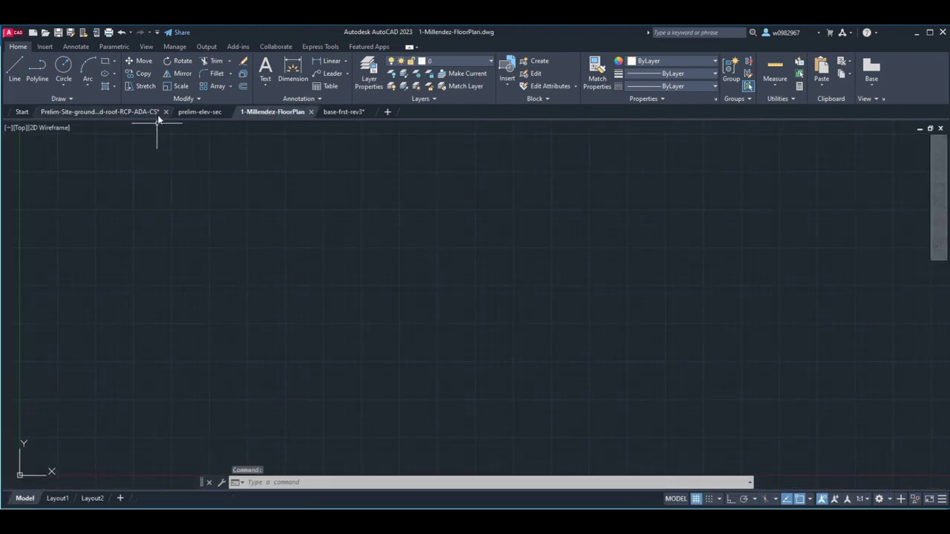
pyautogui.click(343, 111)
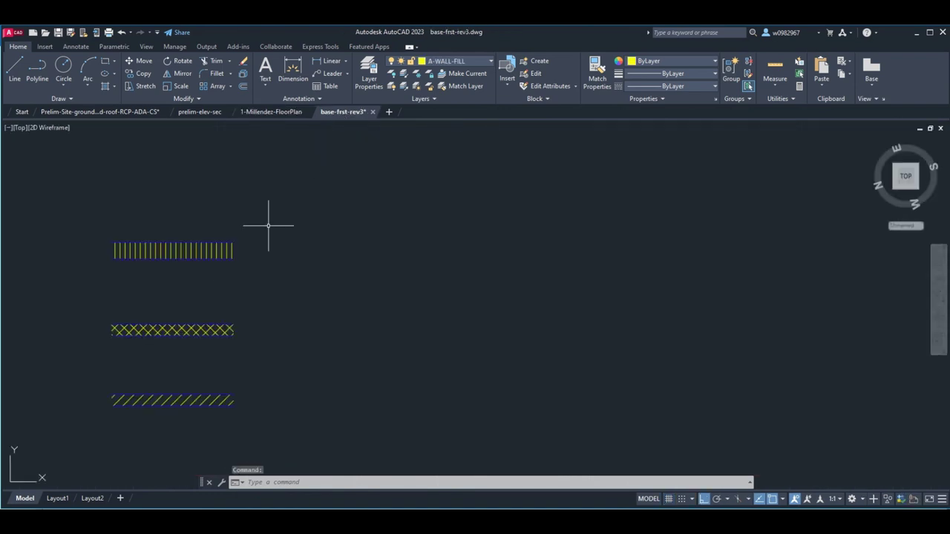
pyautogui.scroll(-6, 240, 272)
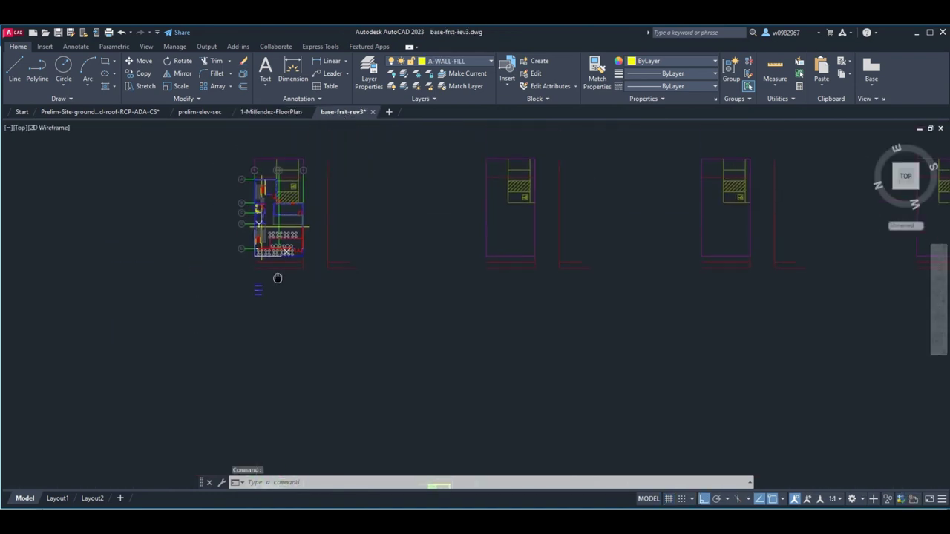
pyautogui.scroll(6, 277, 275)
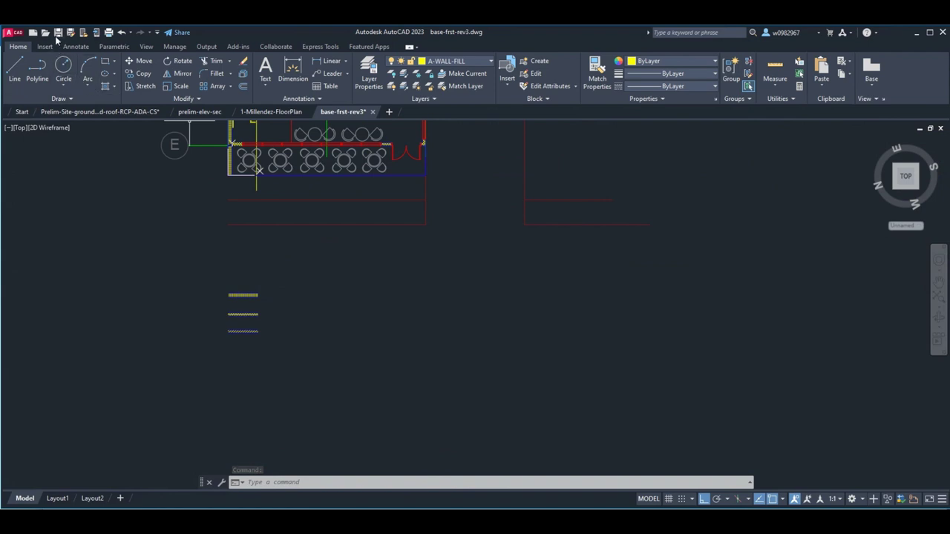
pyautogui.click(58, 32)
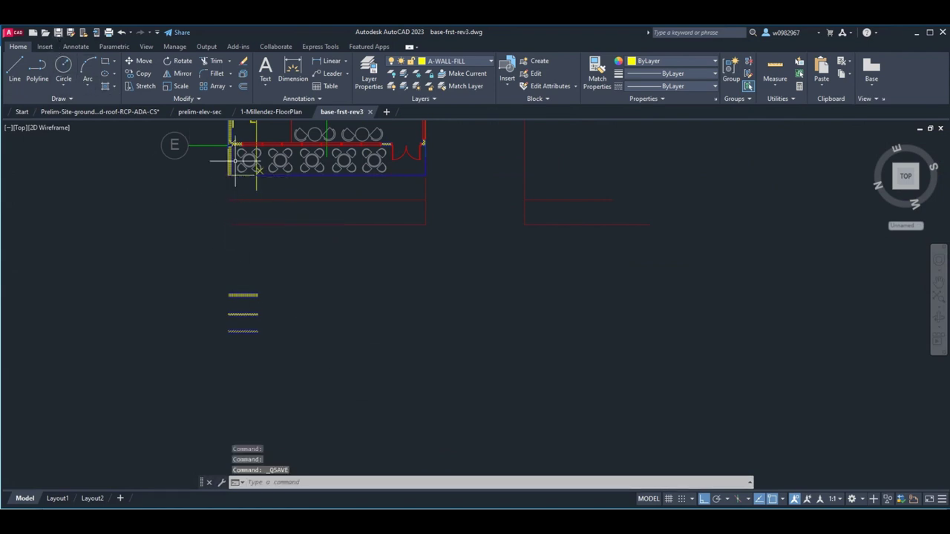
# - Return to the main drawing, reload the modified base-frst-rev3 xref with its changes compared, and end the comparison
pyautogui.click(138, 112)
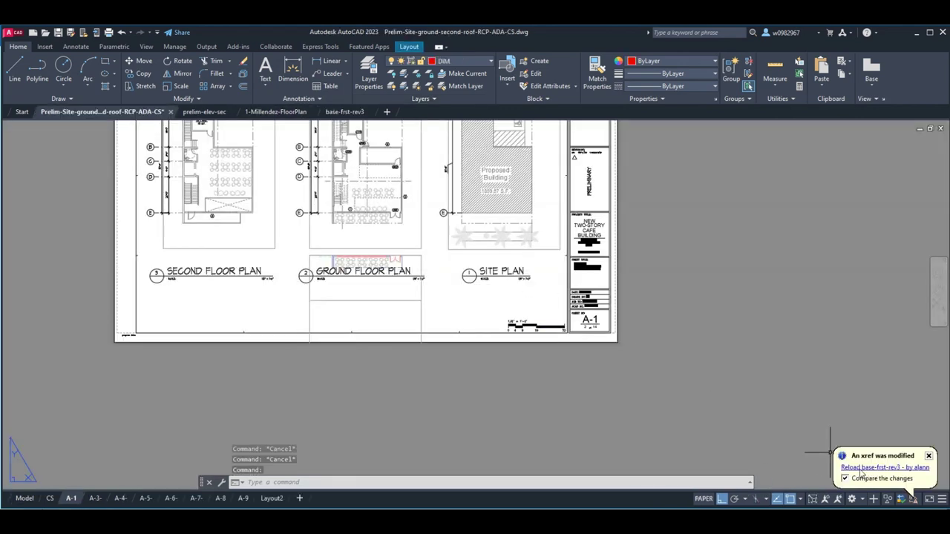
pyautogui.click(851, 466)
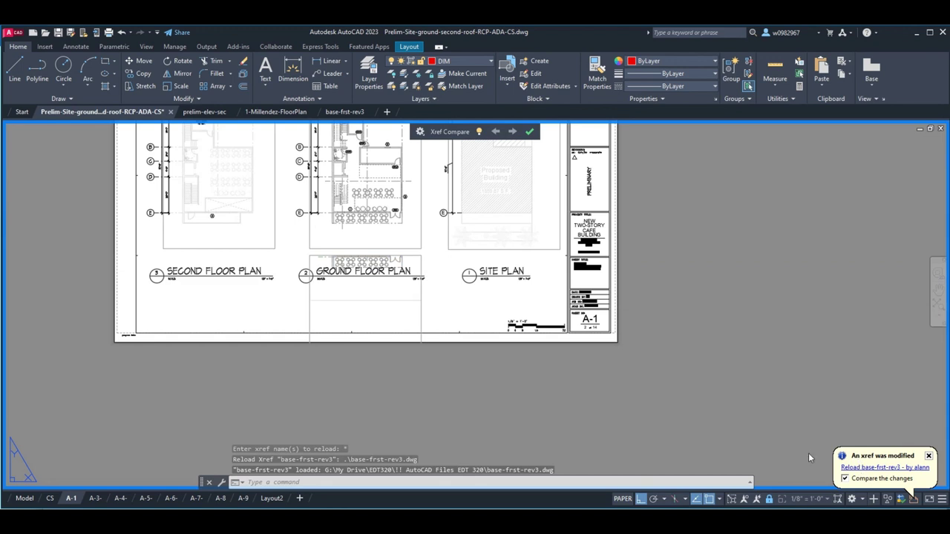
pyautogui.click(529, 132)
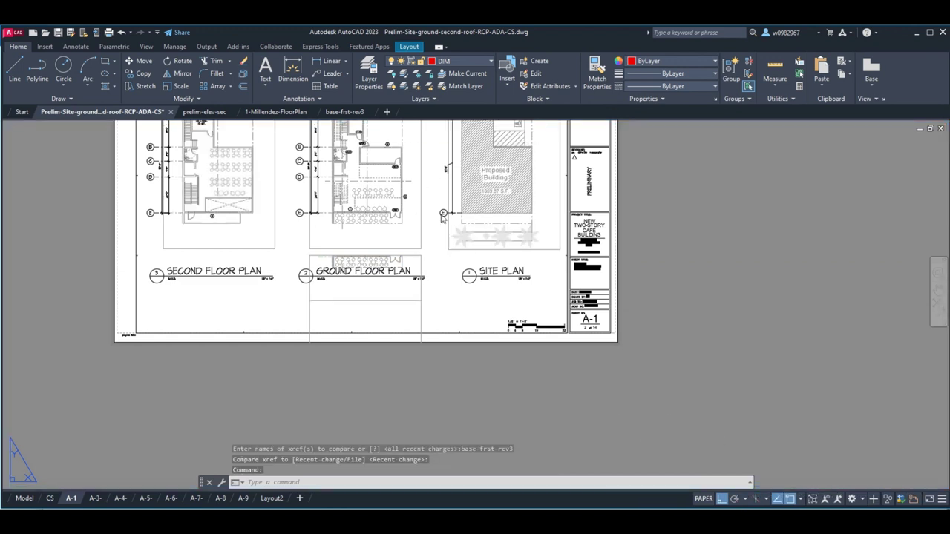
# - Move the copied viewport straight up so that its top edge overlaps the lower part of the ground floor plan
pyautogui.click(421, 313)
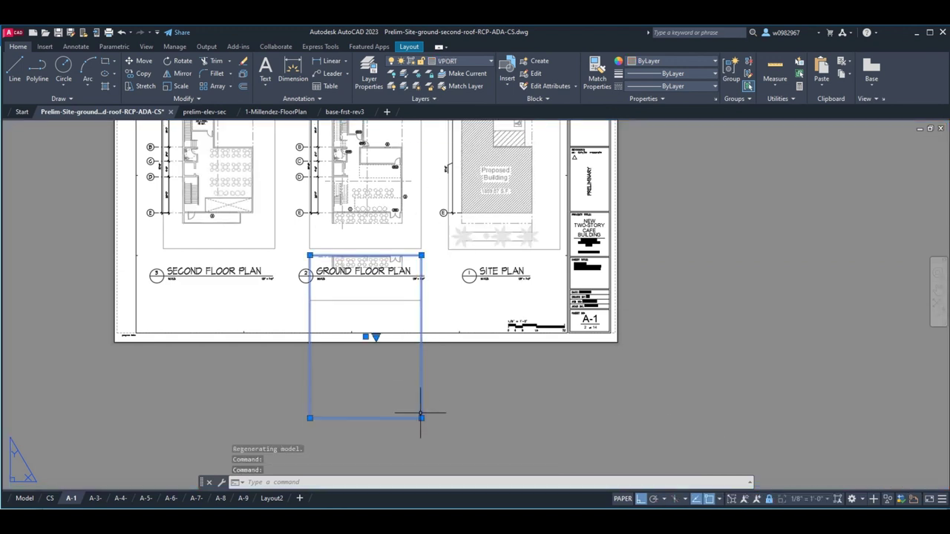
pyautogui.press('Return')
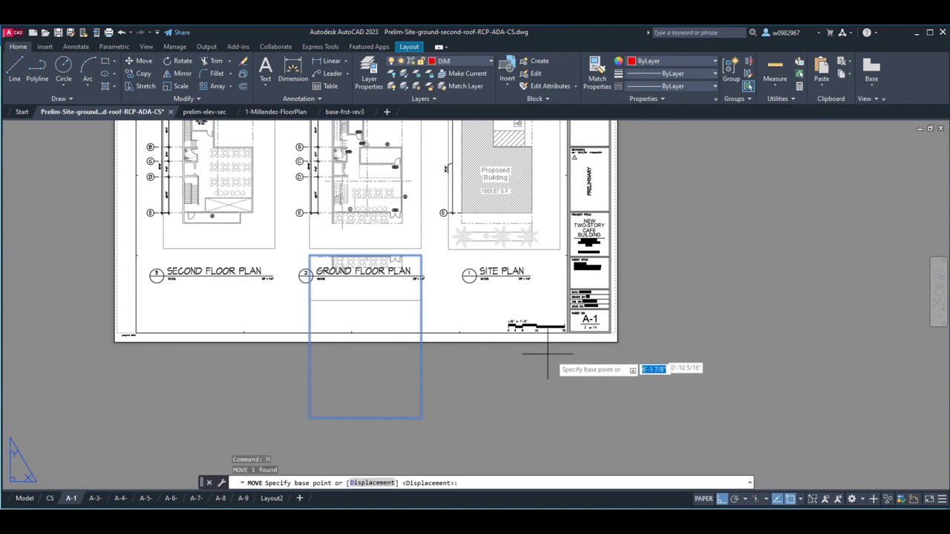
pyautogui.click(444, 291)
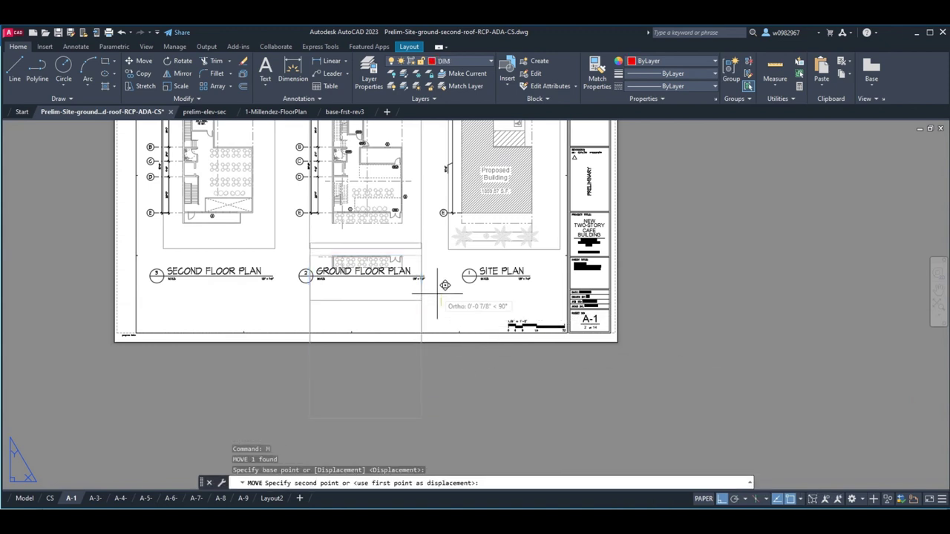
pyautogui.click(444, 217)
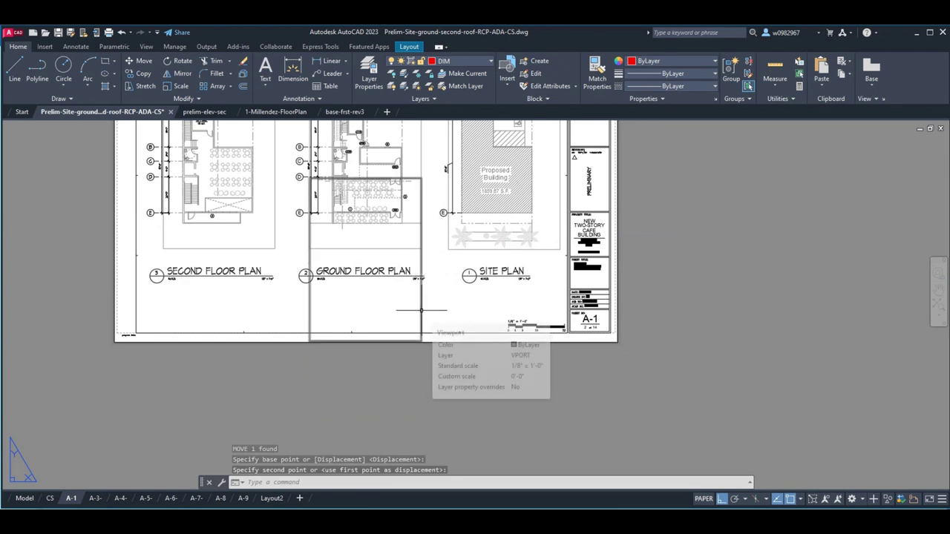
pyautogui.click(423, 254)
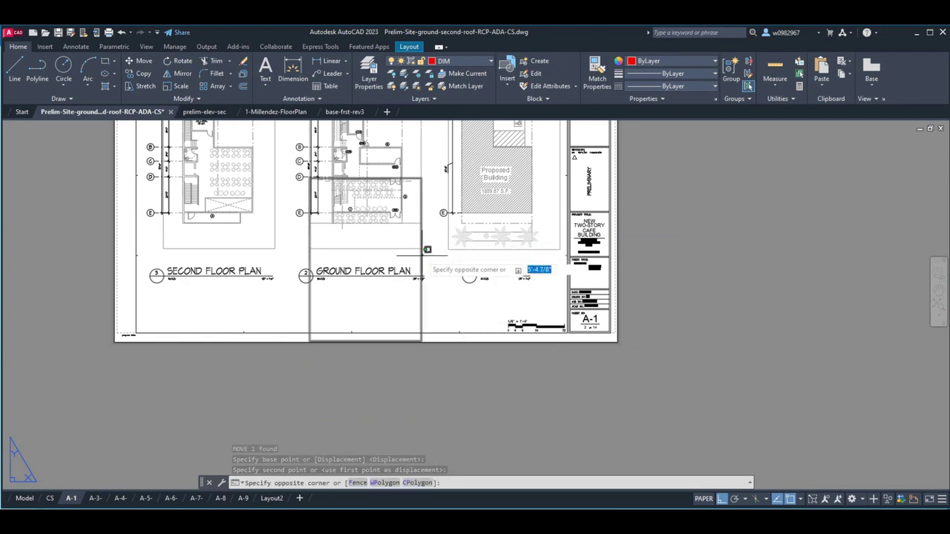
# - Pull the copied viewport's top edge down to just below the ground floor plan and activate its model view
pyautogui.click(416, 261)
pyautogui.click(420, 178)
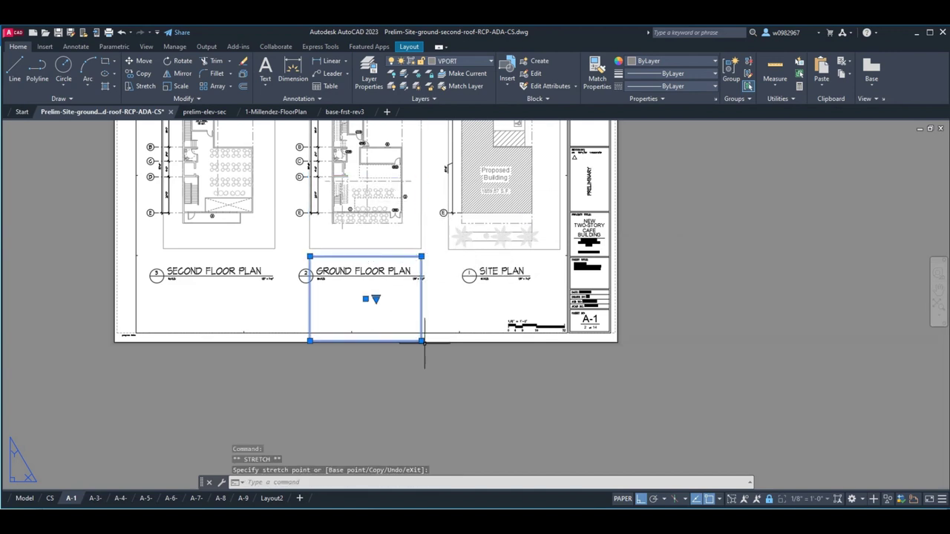
pyautogui.doubleClick(393, 312)
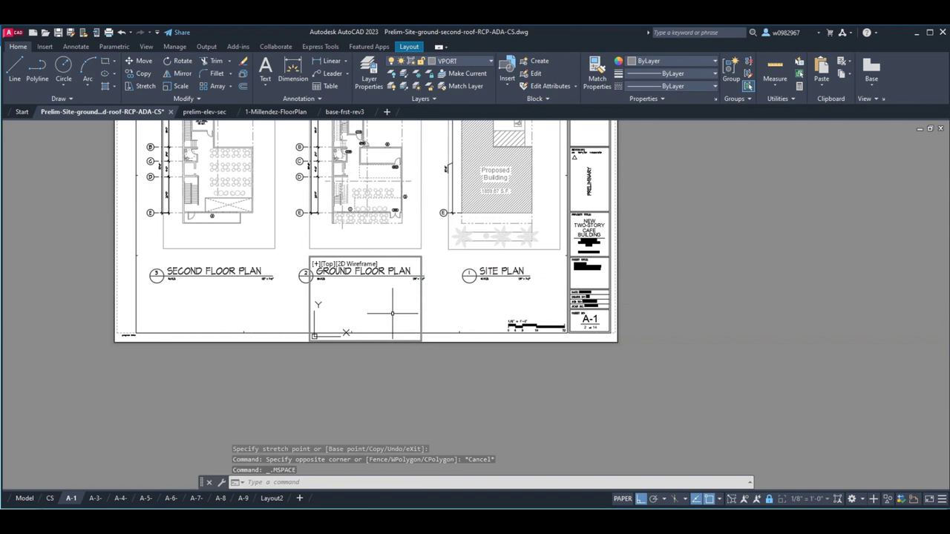
pyautogui.scroll(2, 393, 312)
pyautogui.scroll(-2, 399, 301)
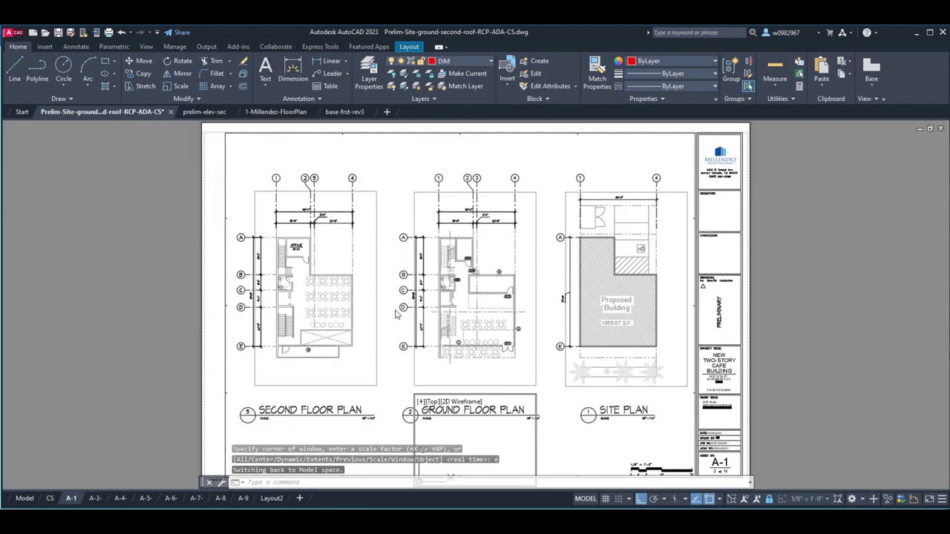
pyautogui.scroll(-3, 401, 303)
pyautogui.click(419, 321)
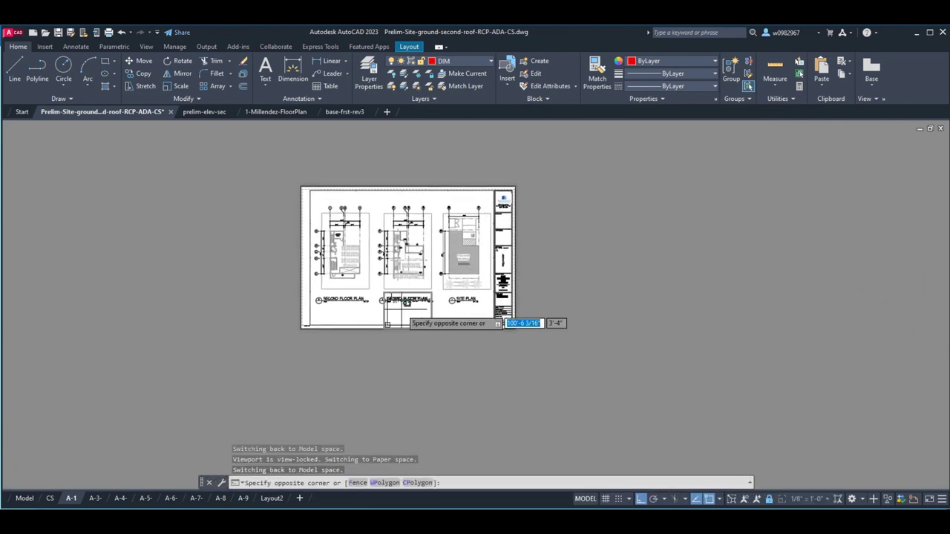
pyautogui.press('Escape')
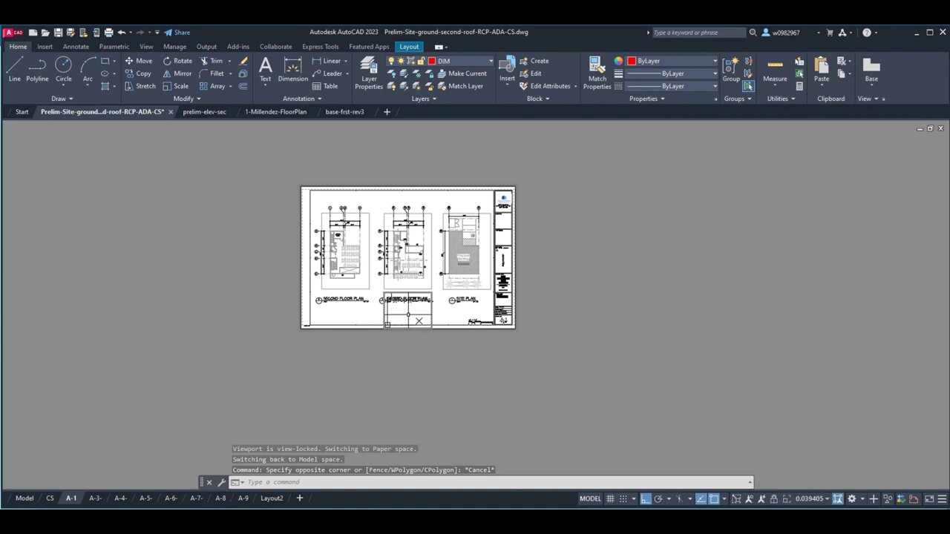
# - Zoom the copied viewport's model view to its extents and look there for the sample hatch strips
pyautogui.write('z')
pyautogui.press('Return')
pyautogui.write('e')
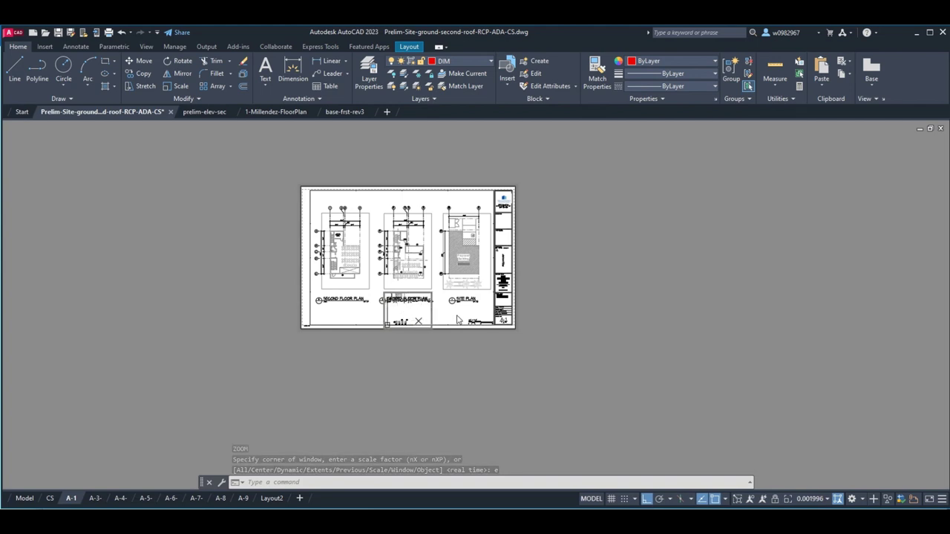
pyautogui.doubleClick(449, 320)
pyautogui.scroll(8, 431, 317)
pyautogui.moveTo(350, 325); pyautogui.dragTo(420, 318, button='middle')
pyautogui.scroll(4, 334, 288)
pyautogui.scroll(-5, 332, 267)
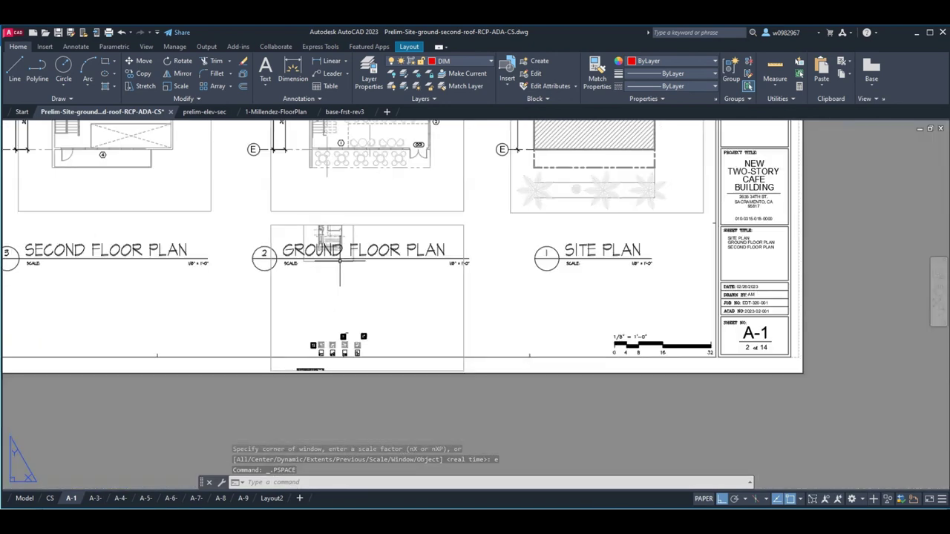
pyautogui.scroll(2, 347, 275)
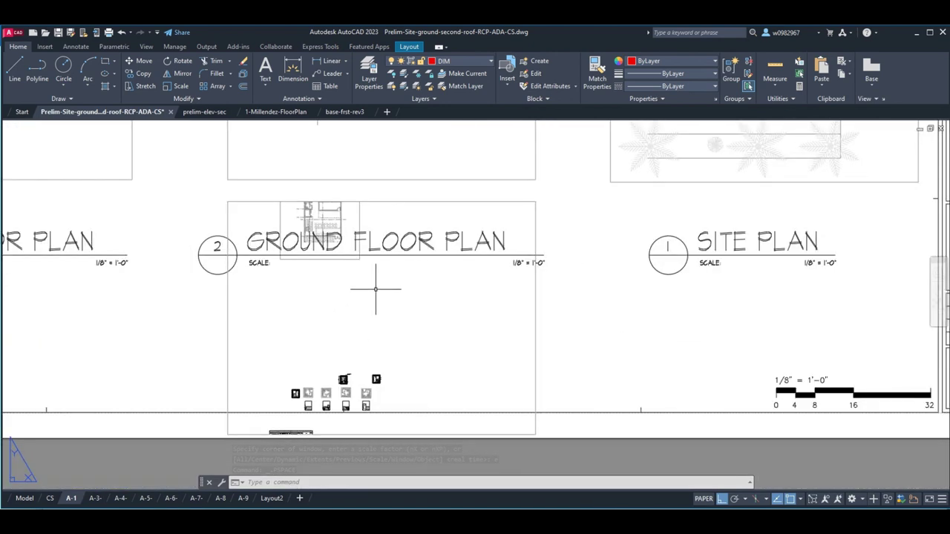
pyautogui.scroll(-5, 363, 283)
pyautogui.scroll(2, 401, 280)
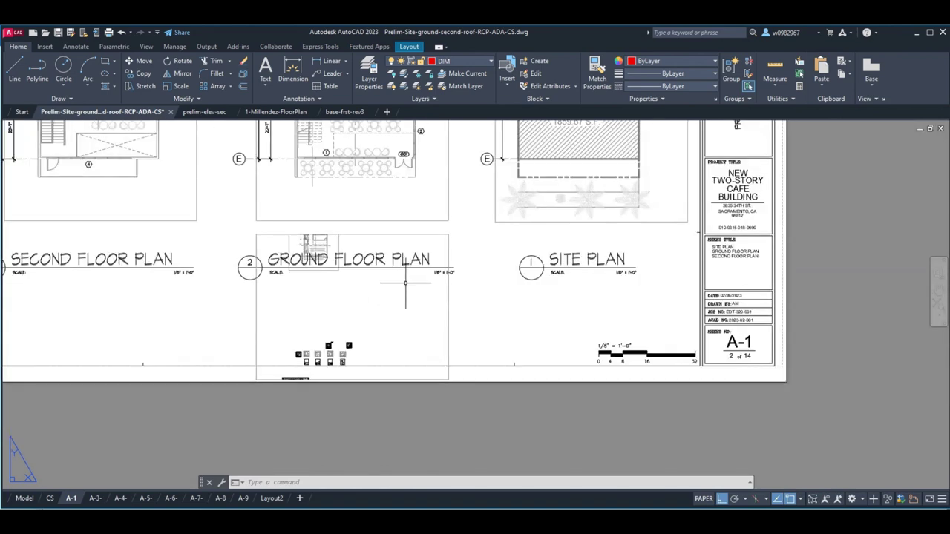
# - Delete the copied viewport below the ground floor plan
pyautogui.click(461, 313)
pyautogui.click(448, 311)
pyautogui.press('Delete')
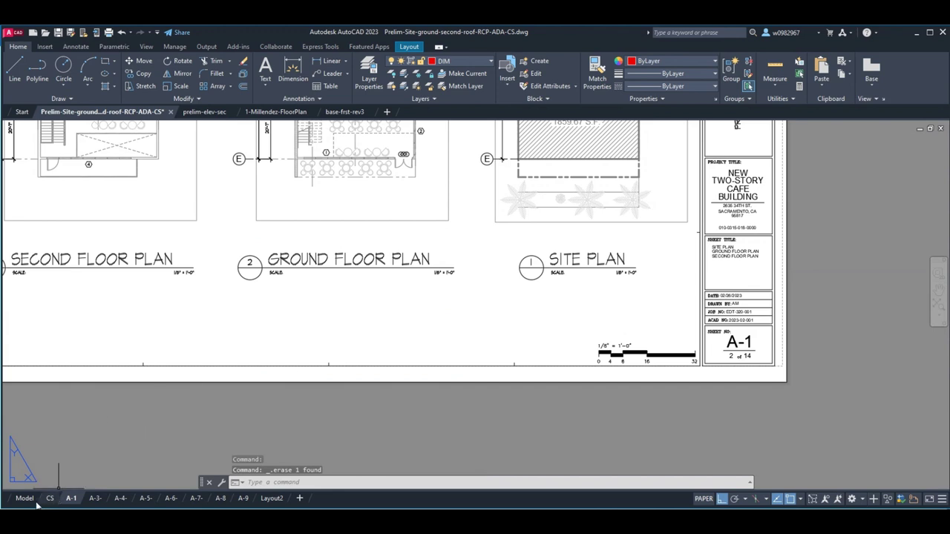
# - In model space, stretch the ground floor xref's clipping boundary downward to include the three sample hatch strips below the plan
pyautogui.click(28, 498)
pyautogui.scroll(5, 229, 334)
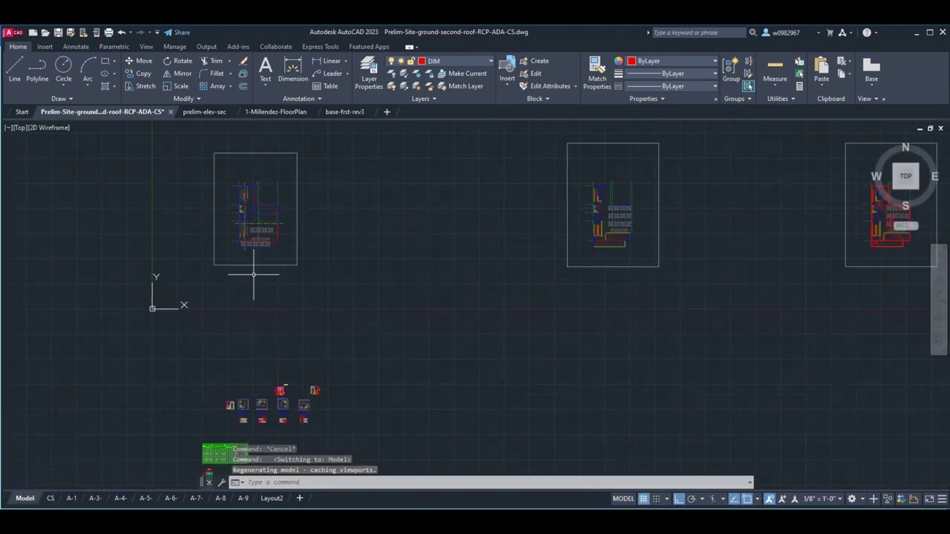
pyautogui.click(260, 264)
pyautogui.click(254, 273)
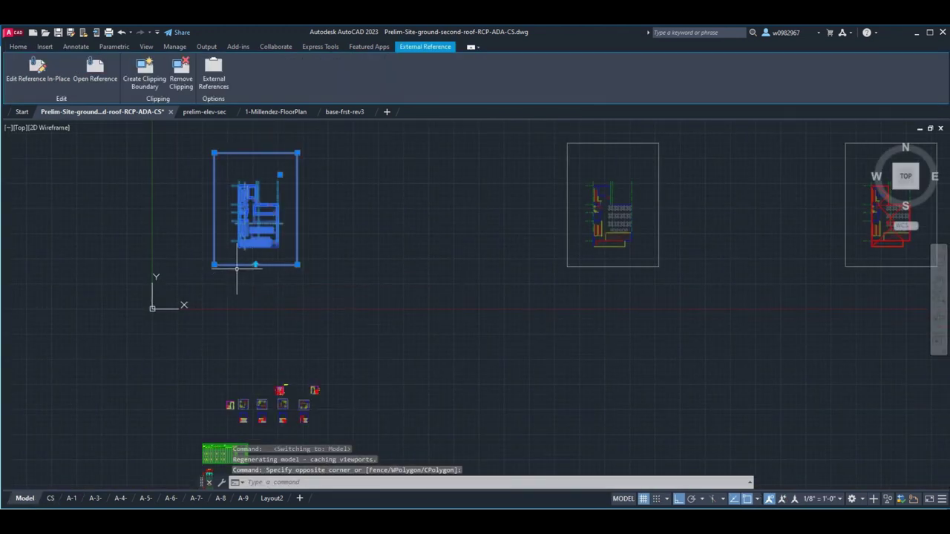
pyautogui.click(213, 264)
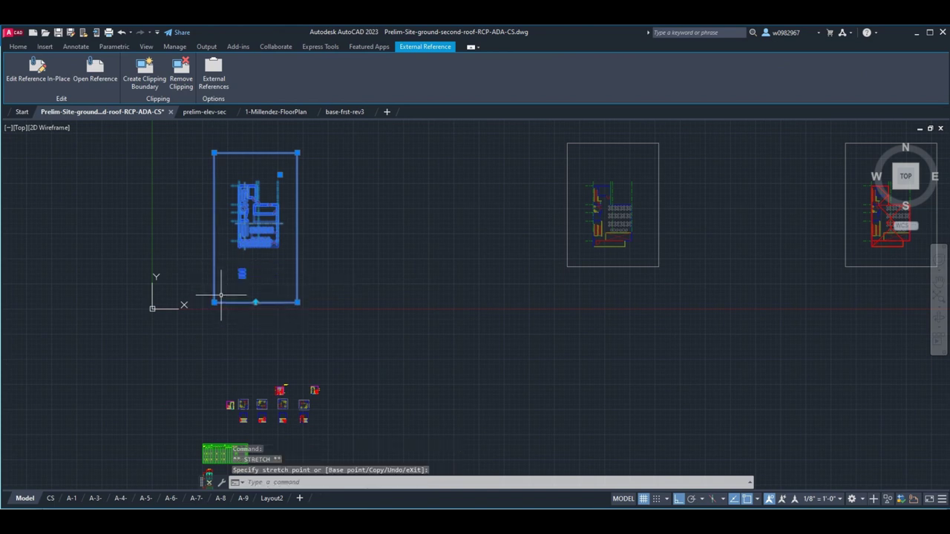
pyautogui.write('1')
pyautogui.scroll(2, 240, 282)
pyautogui.press('Return')
pyautogui.click(346, 261)
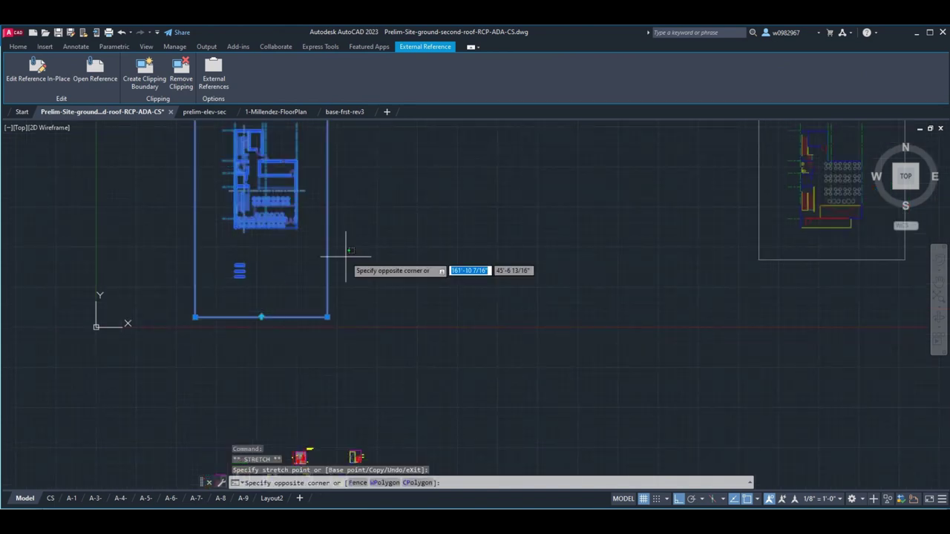
pyautogui.press('Escape')
pyautogui.press('Escape')
pyautogui.press('Escape')
pyautogui.scroll(2, 252, 272)
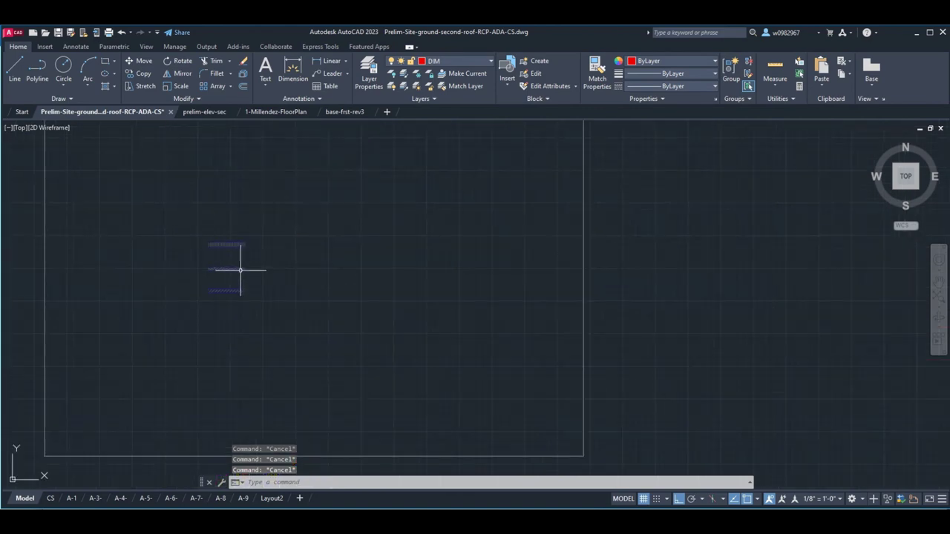
pyautogui.scroll(-1, 237, 268)
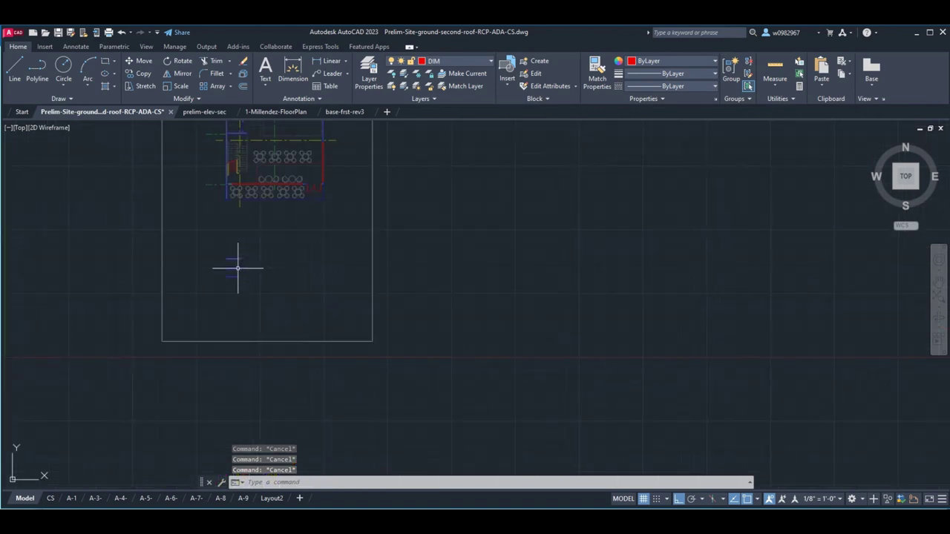
# - On layout A-1, stretch the ground floor plan viewport's bottom edge down past its title
pyautogui.click(72, 500)
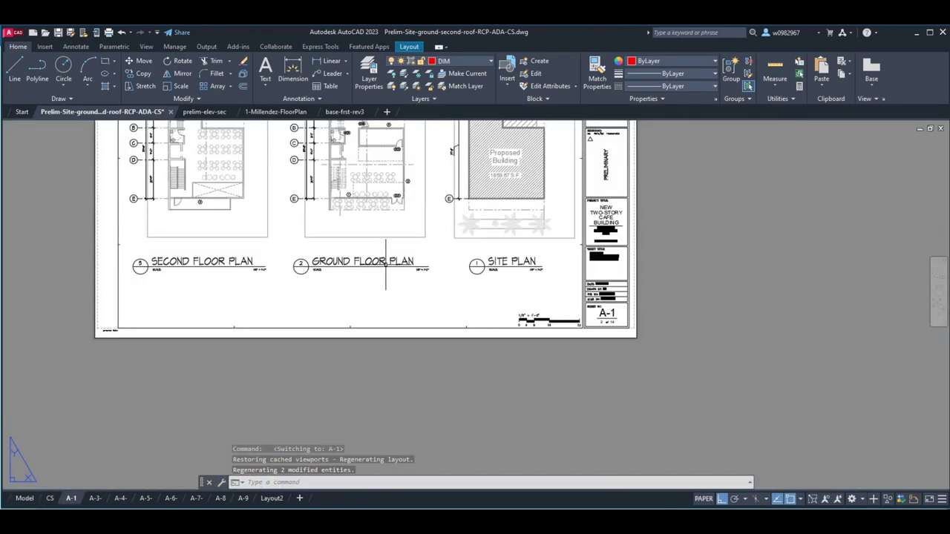
pyautogui.click(405, 238)
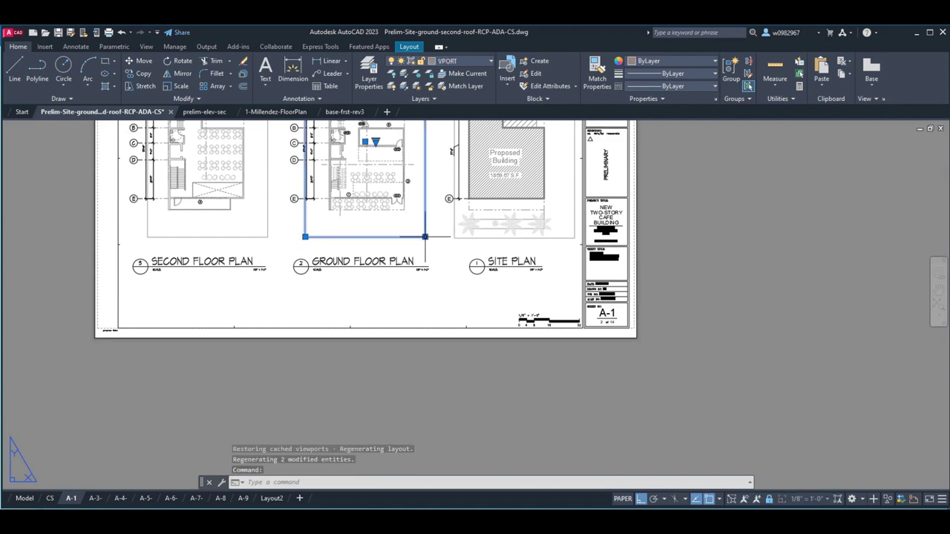
pyautogui.click(424, 236)
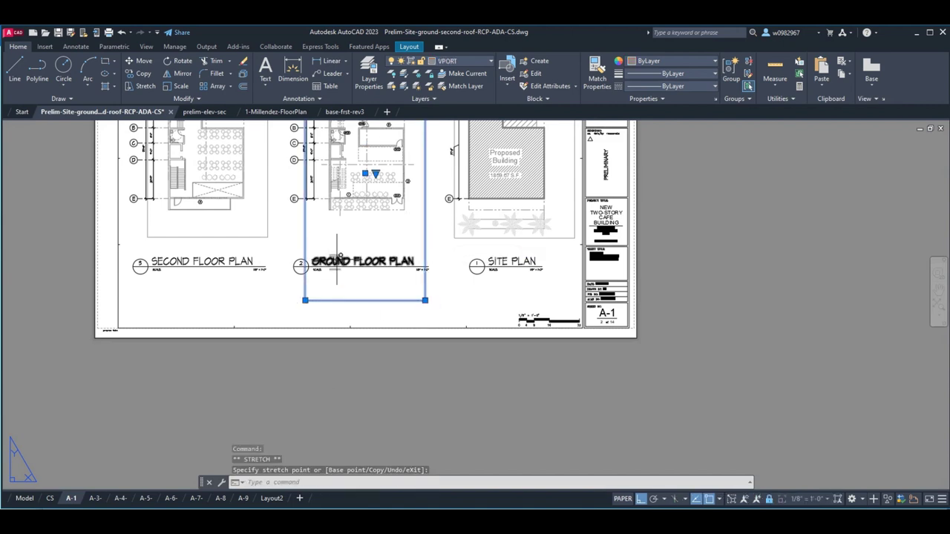
# - Pull the ground floor viewport's bottom edge back up to just beneath the plan, leaving out the sample strips
pyautogui.click(425, 300)
pyautogui.click(424, 300)
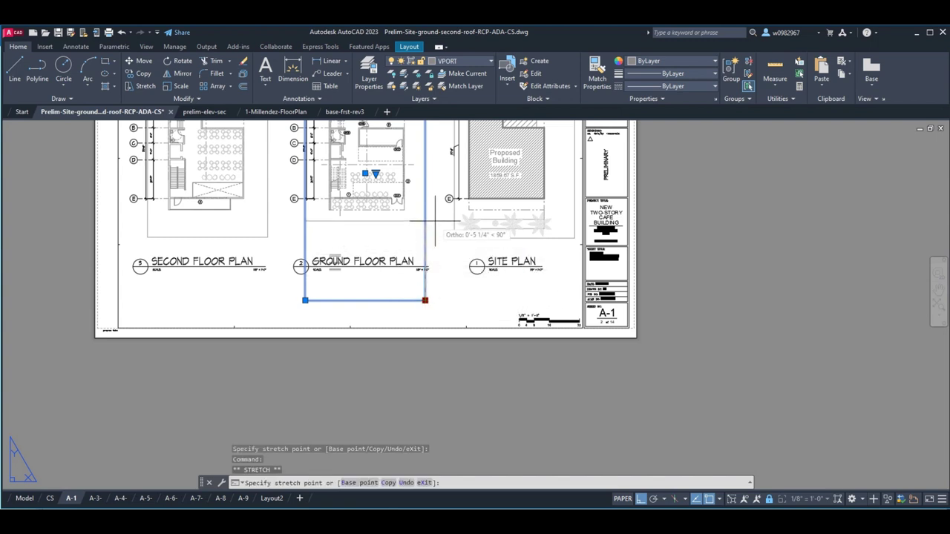
pyautogui.press('Escape')
pyautogui.press('Escape')
pyautogui.press('Escape')
pyautogui.scroll(-2, 399, 242)
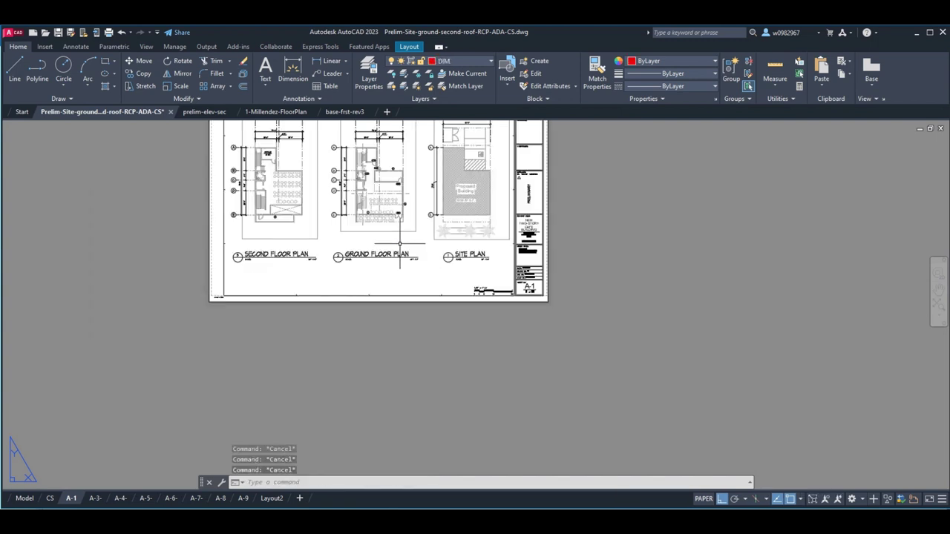
# - Copy the ground floor plan viewport a short distance straight down
pyautogui.moveTo(400, 242); pyautogui.dragTo(414, 227, button='middle')
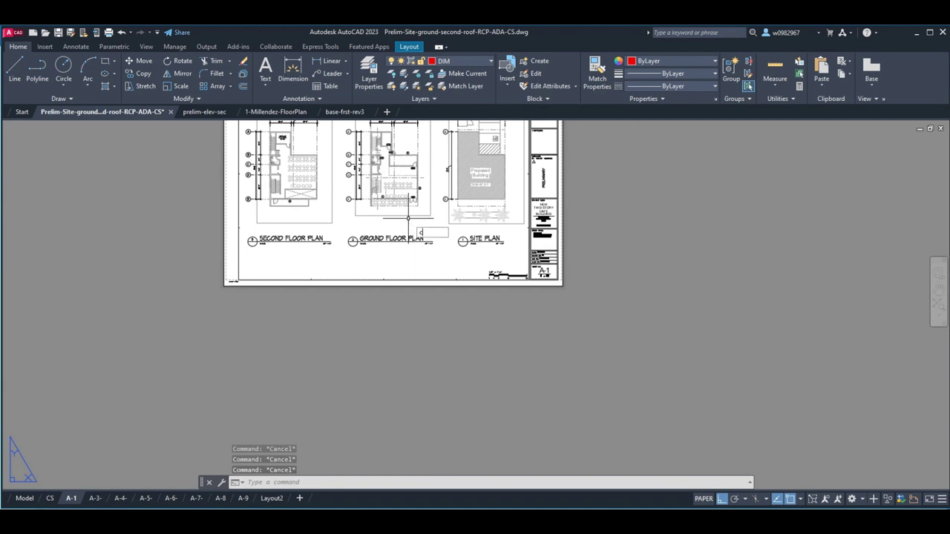
pyautogui.write('o')
pyautogui.press('Return')
pyautogui.click(408, 216)
pyautogui.press('Return')
pyautogui.click(587, 199)
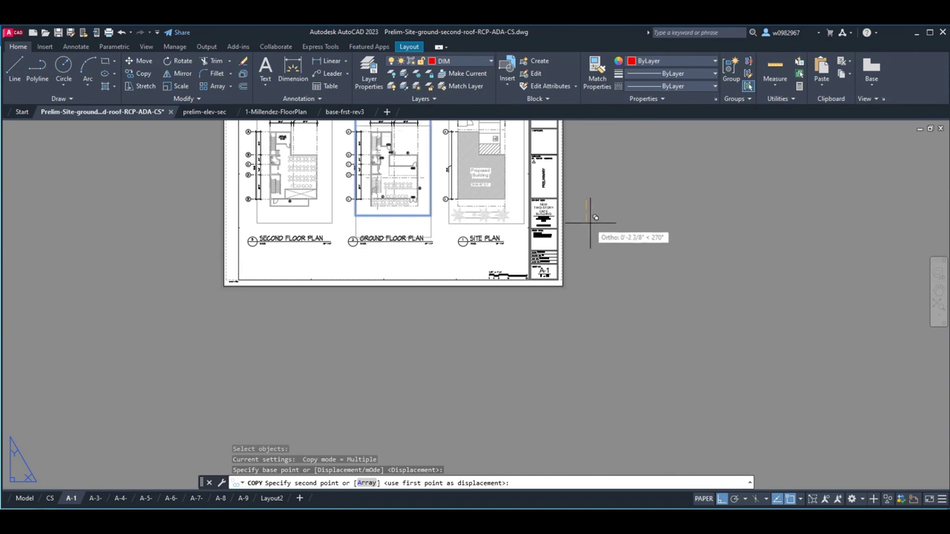
pyautogui.click(591, 223)
pyautogui.press('Escape')
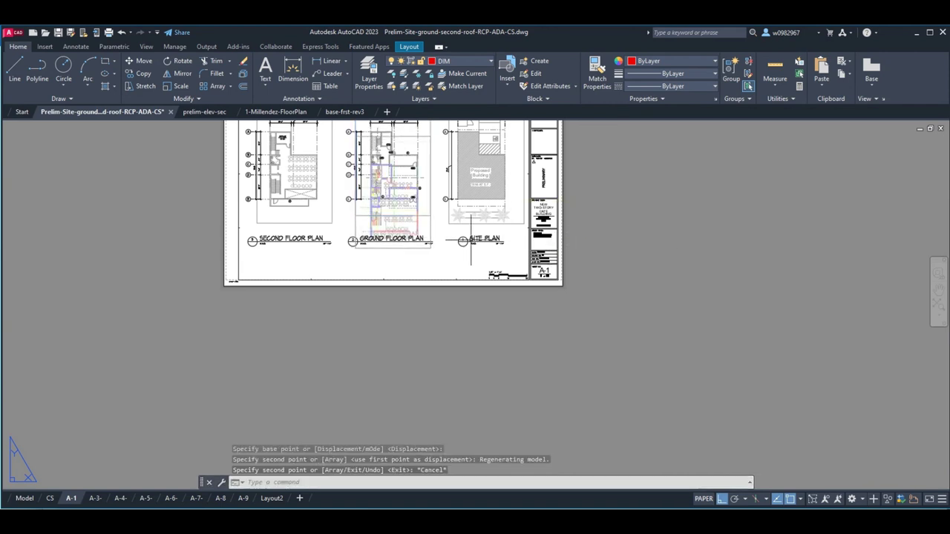
# - Resize the copied viewport from its top and bottom edges so it frames only the sample strips below the ground floor title
pyautogui.click(431, 223)
pyautogui.click(431, 136)
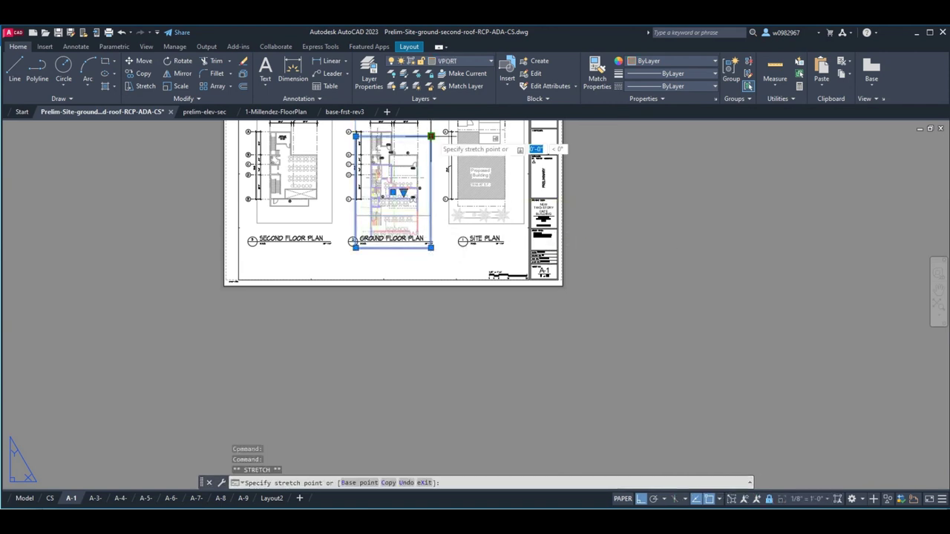
pyautogui.click(436, 241)
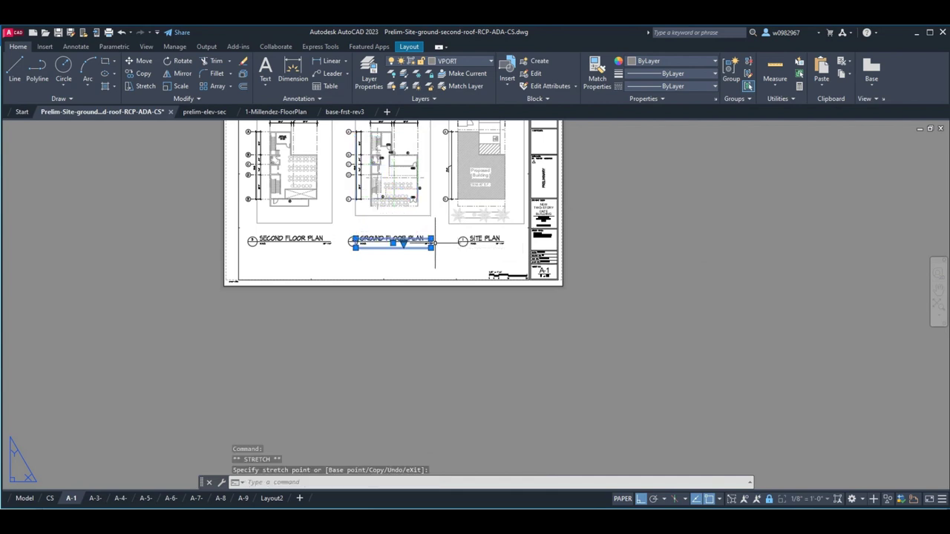
pyautogui.click(430, 271)
pyautogui.click(433, 270)
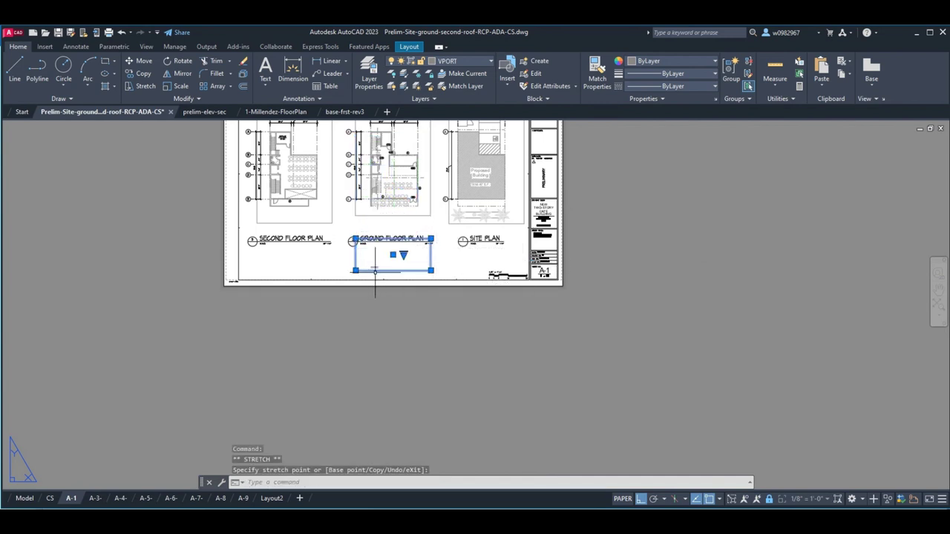
pyautogui.click(433, 270)
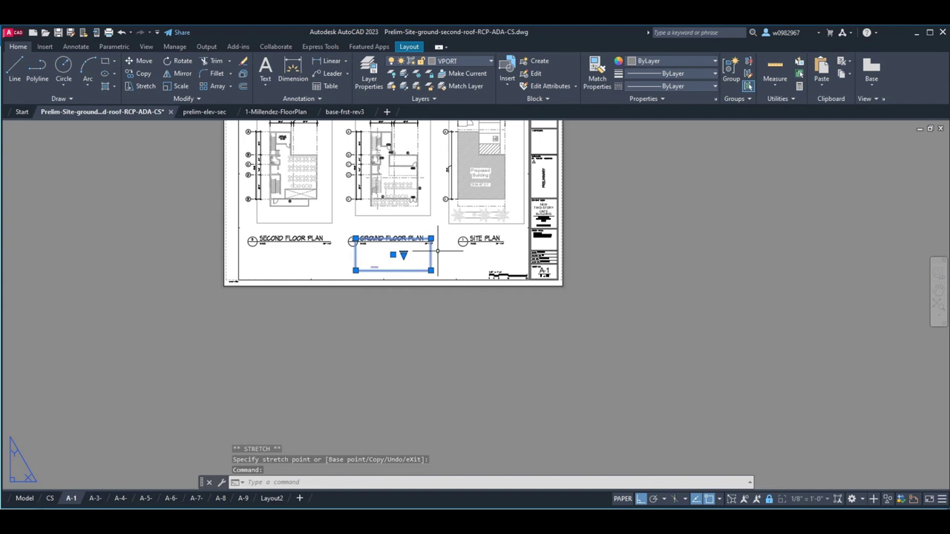
pyautogui.click(432, 239)
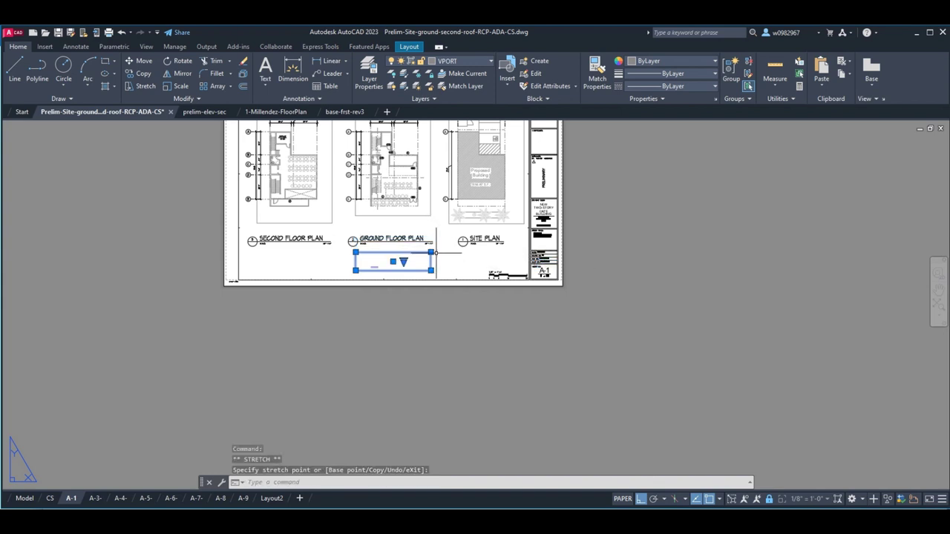
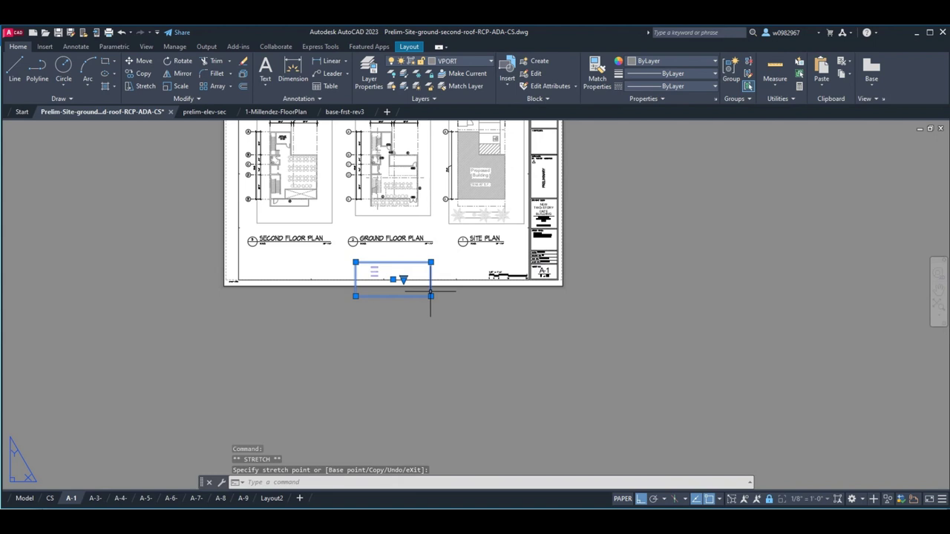
# - Move the sample strip viewport straight up to sit just beneath the ground floor plan title
pyautogui.press('Escape')
pyautogui.write('m')
pyautogui.press('Return')
pyautogui.click(443, 270)
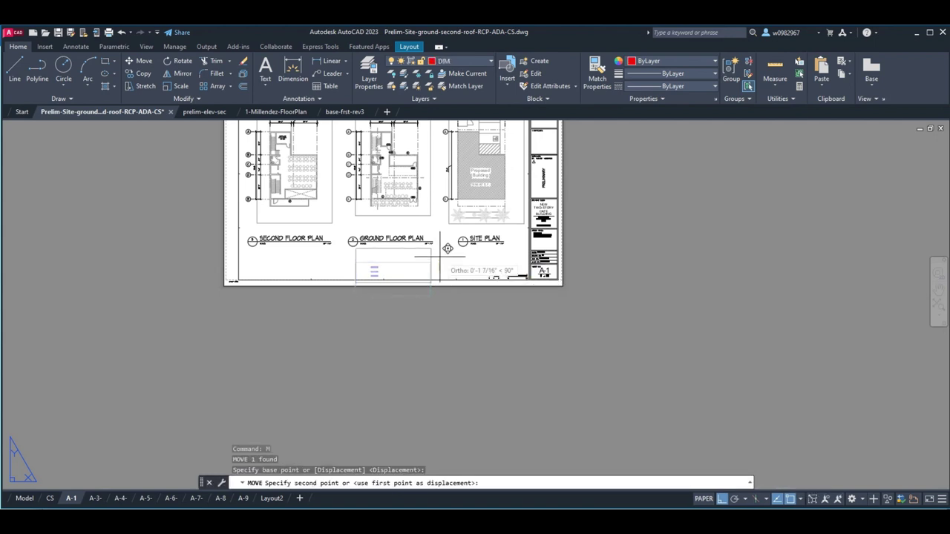
pyautogui.click(448, 248)
pyautogui.click(387, 231)
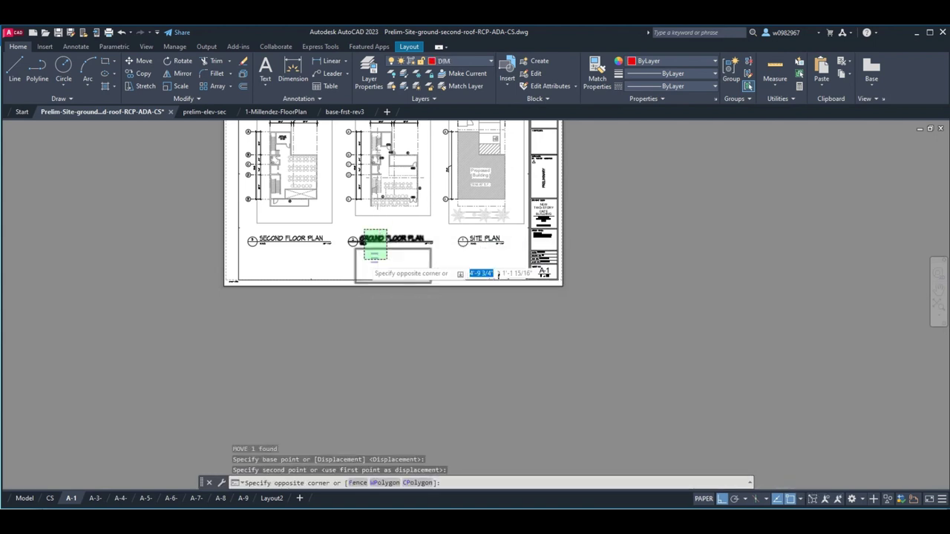
pyautogui.press('Escape')
pyautogui.scroll(6, 373, 254)
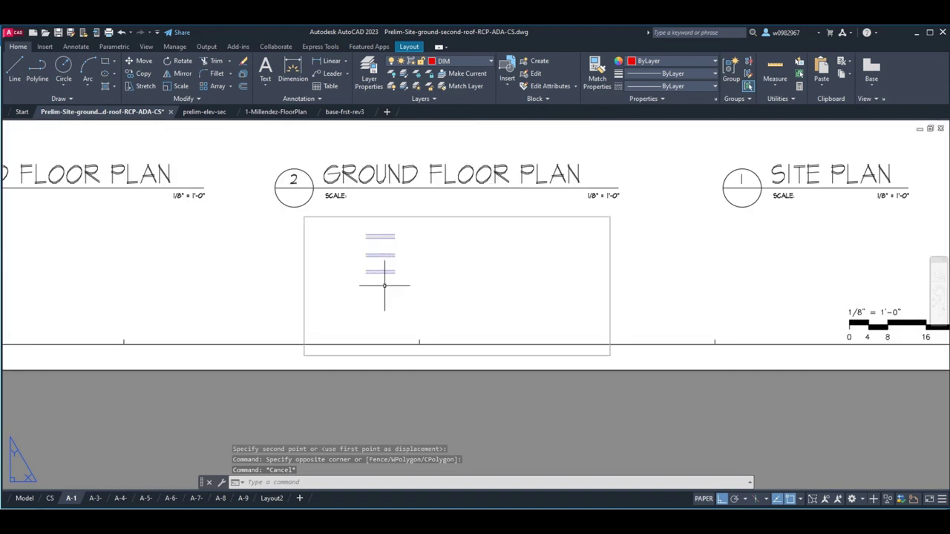
pyautogui.click(377, 357)
pyautogui.click(304, 357)
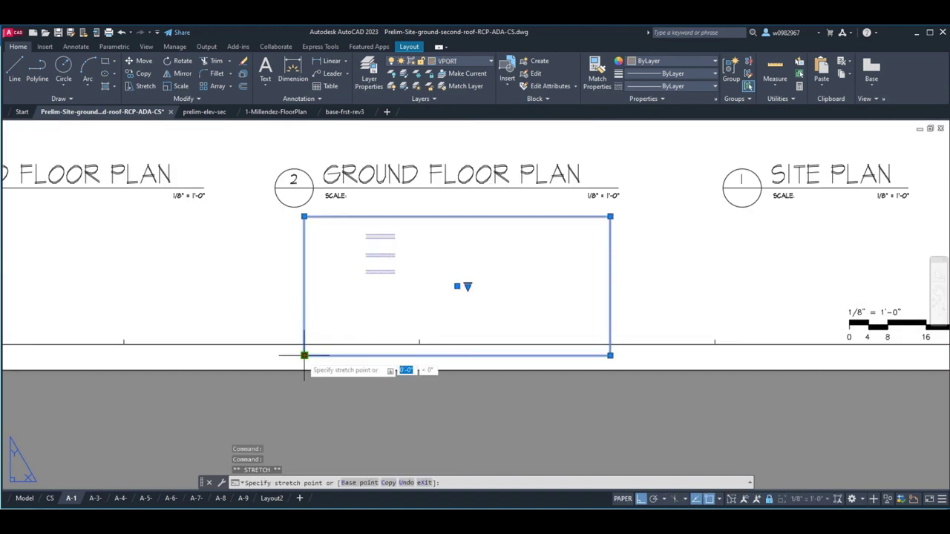
pyautogui.press('Escape')
pyautogui.press('Escape')
pyautogui.press('Escape')
pyautogui.moveTo(403, 261); pyautogui.dragTo(330, 285, button='middle')
pyautogui.scroll(2, 303, 273)
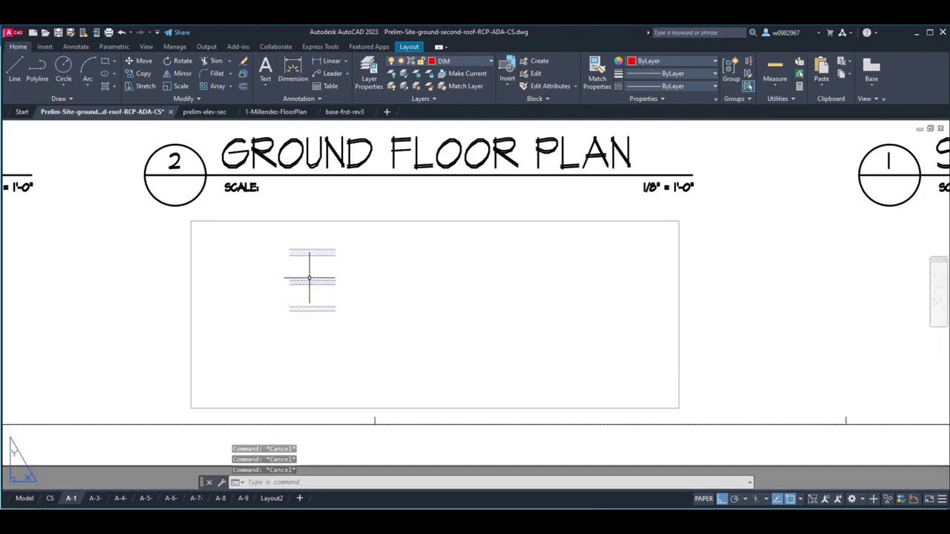
# - Pull the sample strip viewport's left edge inward to just beside the strips
pyautogui.scroll(-2, 309, 279)
pyautogui.scroll(-4, 251, 294)
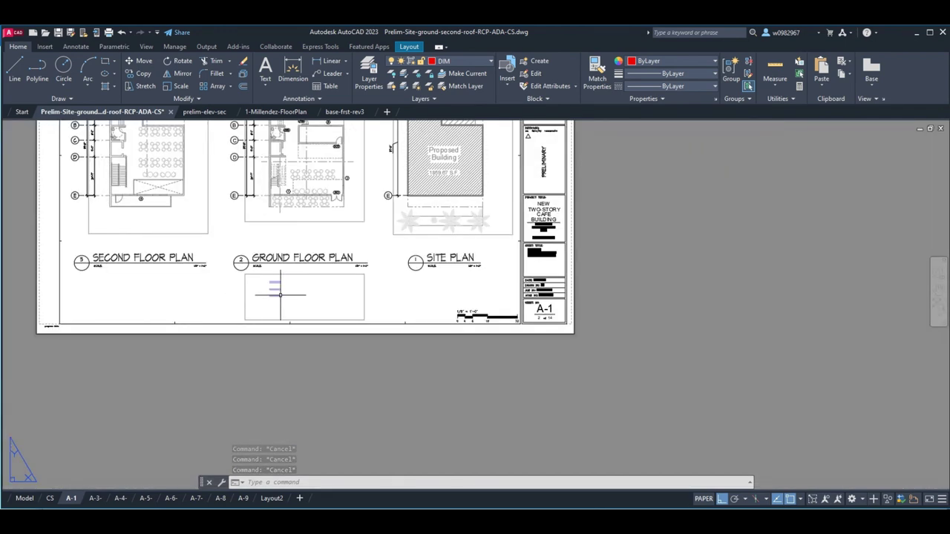
pyautogui.click(246, 294)
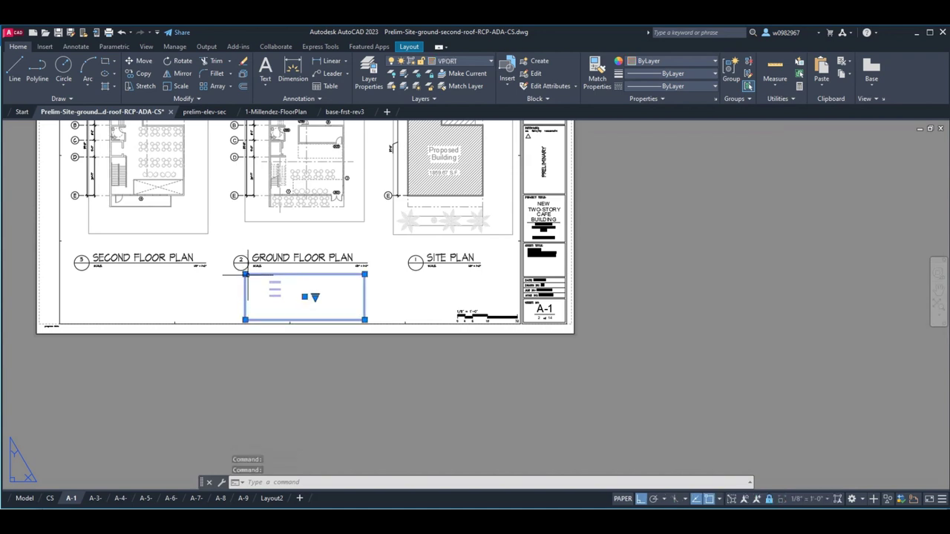
pyautogui.scroll(4, 245, 274)
pyautogui.click(243, 269)
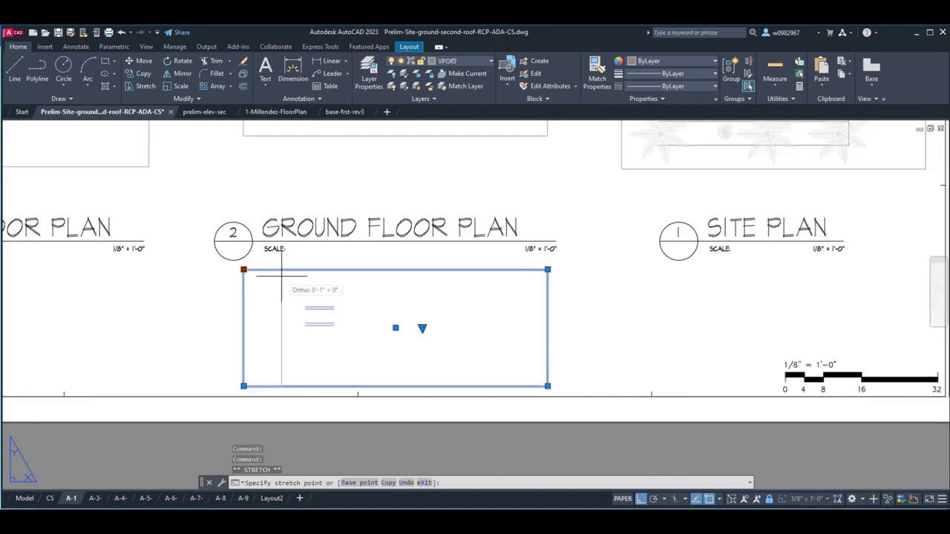
pyautogui.click(294, 278)
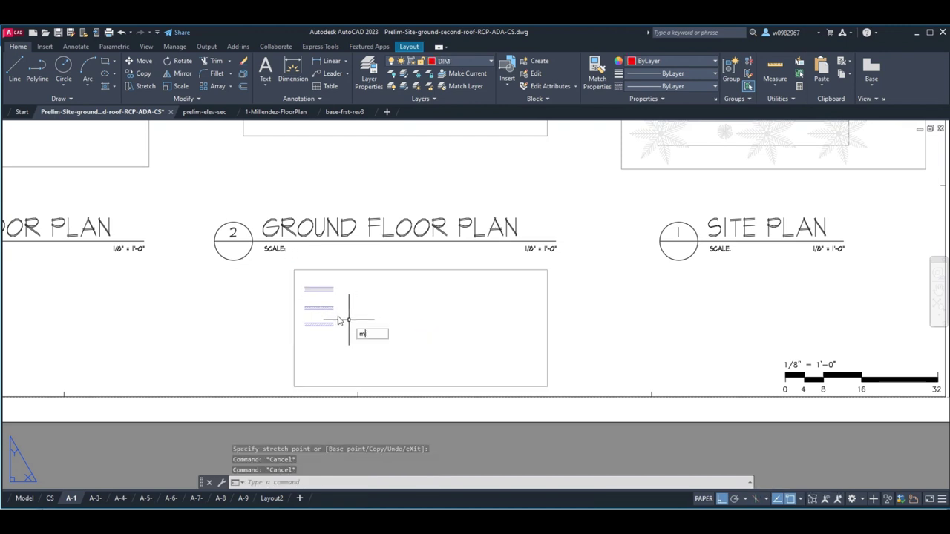
# - Move the sample strip viewport a short distance left beneath the ground floor plan title
pyautogui.write('m')
pyautogui.press('Return')
pyautogui.click(308, 301)
pyautogui.click(286, 305)
pyautogui.press('Return')
pyautogui.click(294, 312)
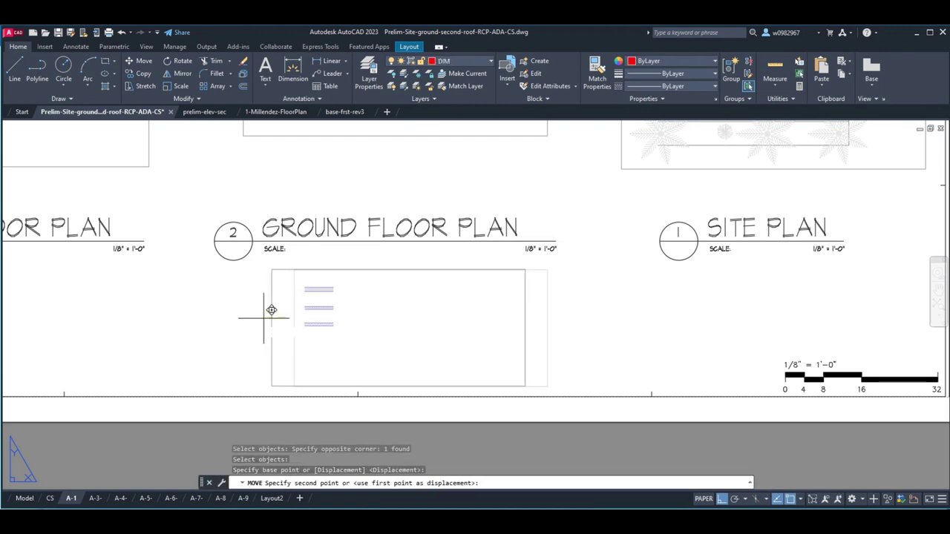
pyautogui.click(262, 310)
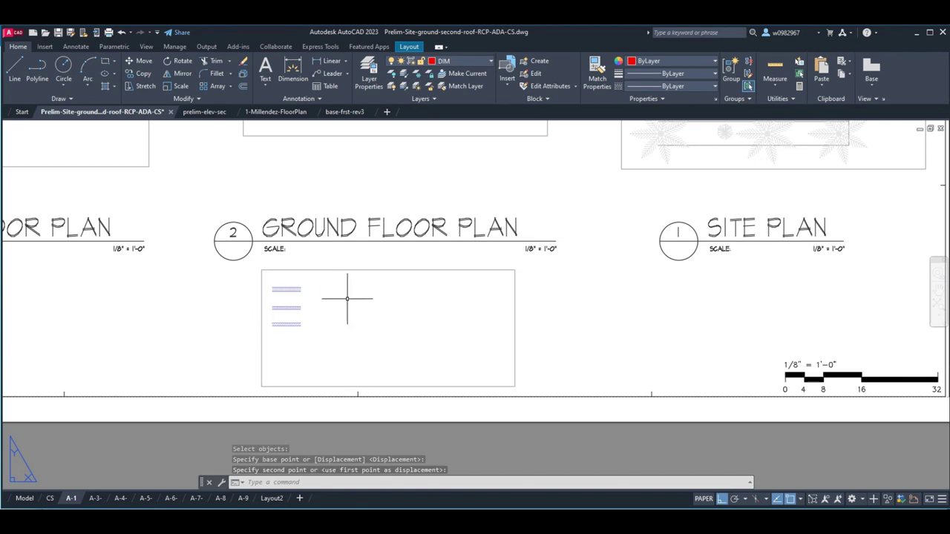
pyautogui.press('Escape')
pyautogui.press('Escape')
# - Copy the "SCALE:" label under the ground floor plan title a short distance to the right
pyautogui.scroll(-2, 490, 301)
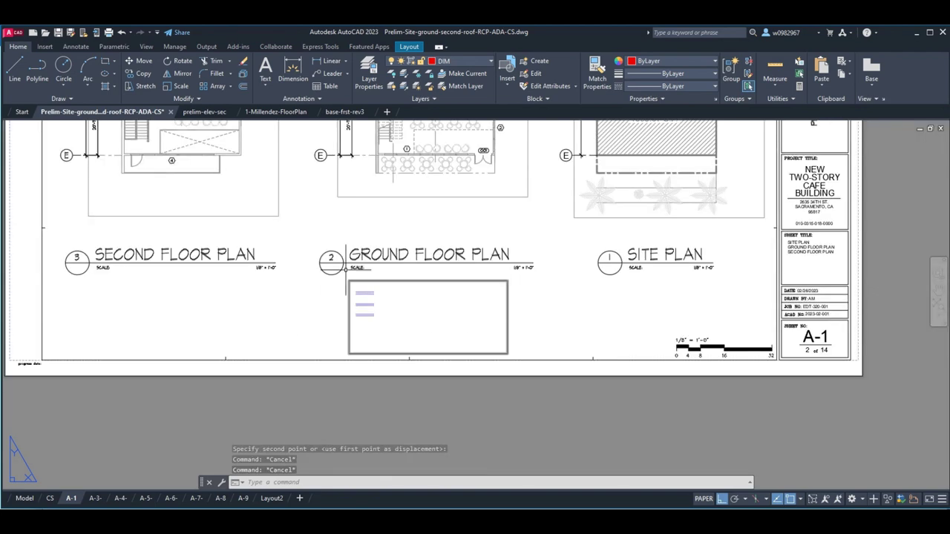
pyautogui.scroll(2, 364, 268)
pyautogui.scroll(-4, 527, 257)
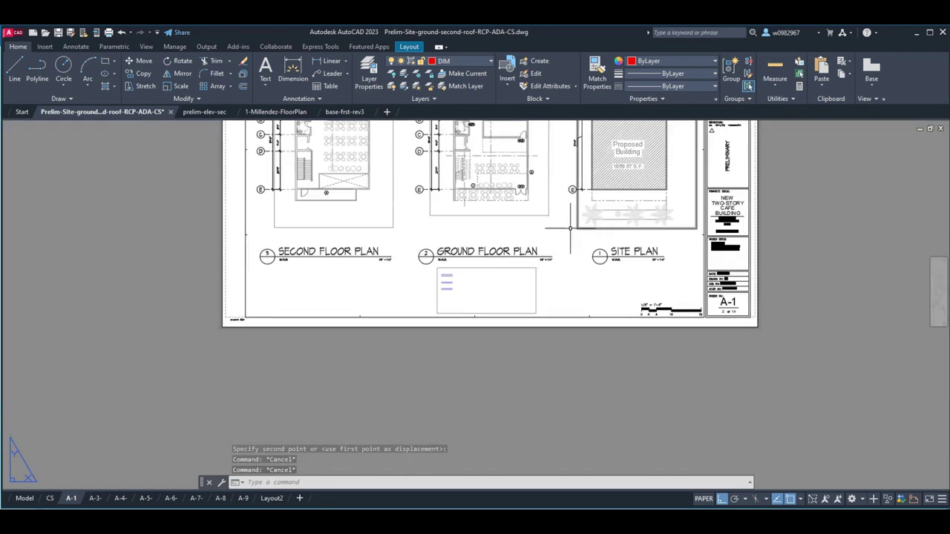
pyautogui.scroll(3, 460, 218)
pyautogui.scroll(5, 426, 276)
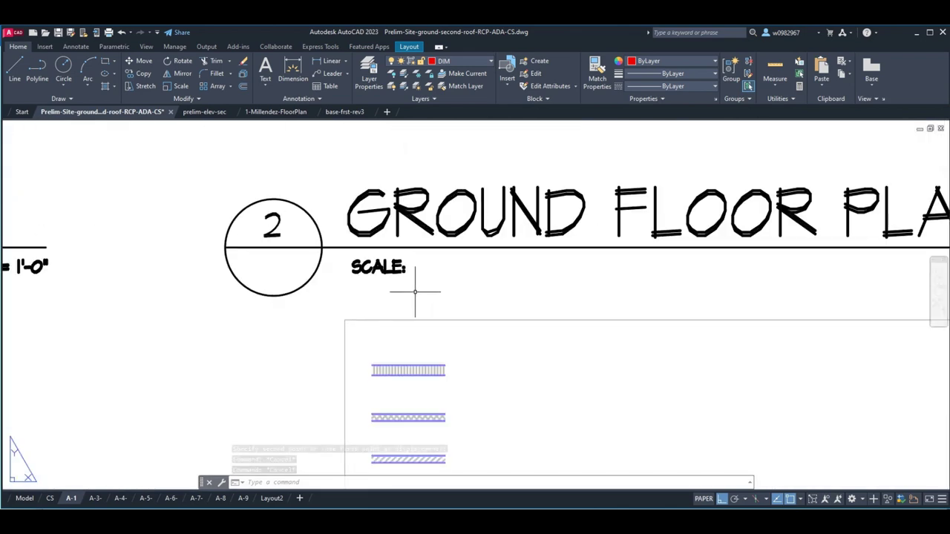
pyautogui.scroll(-5, 395, 281)
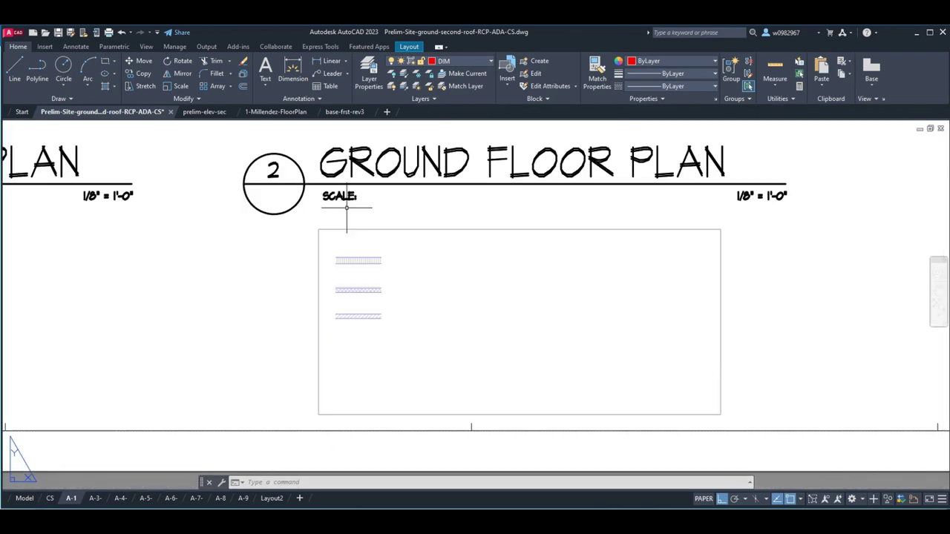
pyautogui.scroll(2, 346, 208)
pyautogui.scroll(-2, 344, 209)
pyautogui.write('co')
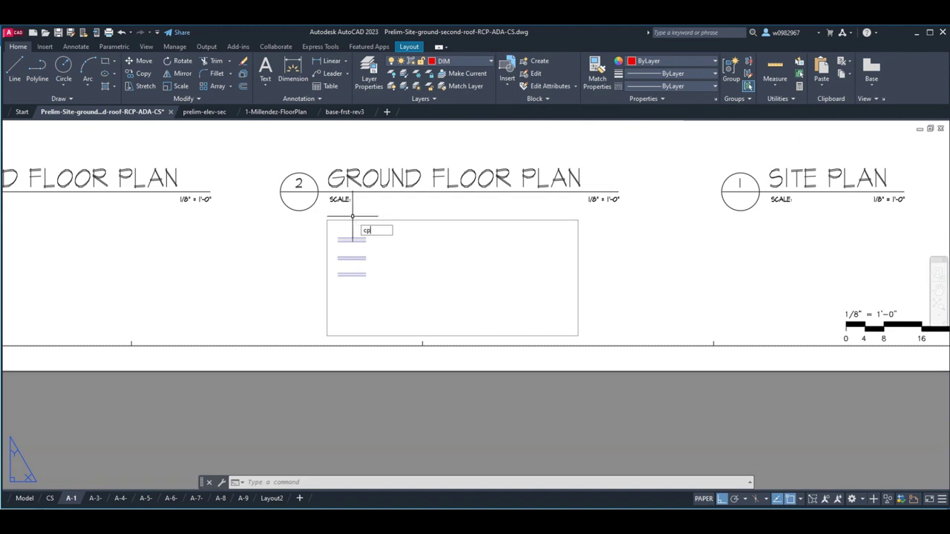
pyautogui.press('Return')
pyautogui.click(343, 201)
pyautogui.press('Return')
pyautogui.click(343, 208)
pyautogui.click(393, 210)
pyautogui.press('Escape')
# - Move the copied "SCALE:" label straight down beside the top sample strip
pyautogui.write('m')
pyautogui.press('Return')
pyautogui.click(391, 201)
pyautogui.press('Return')
pyautogui.click(403, 231)
pyautogui.click(413, 271)
pyautogui.press('Return')
pyautogui.press('Escape')
# - Open the properties of the copied "SCALE:" label and compare its appearance with the sample strips
pyautogui.click(391, 239)
pyautogui.rightClick(391, 239)
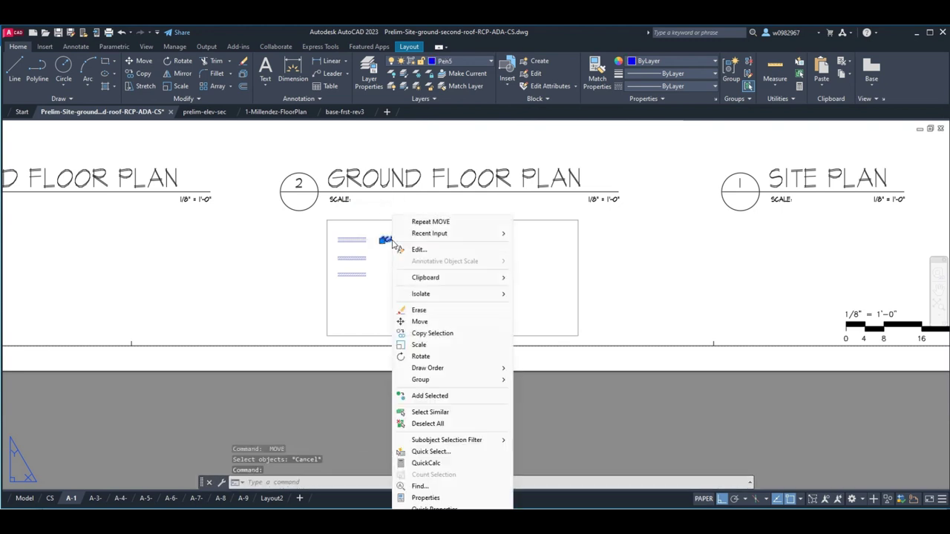
pyautogui.click(437, 497)
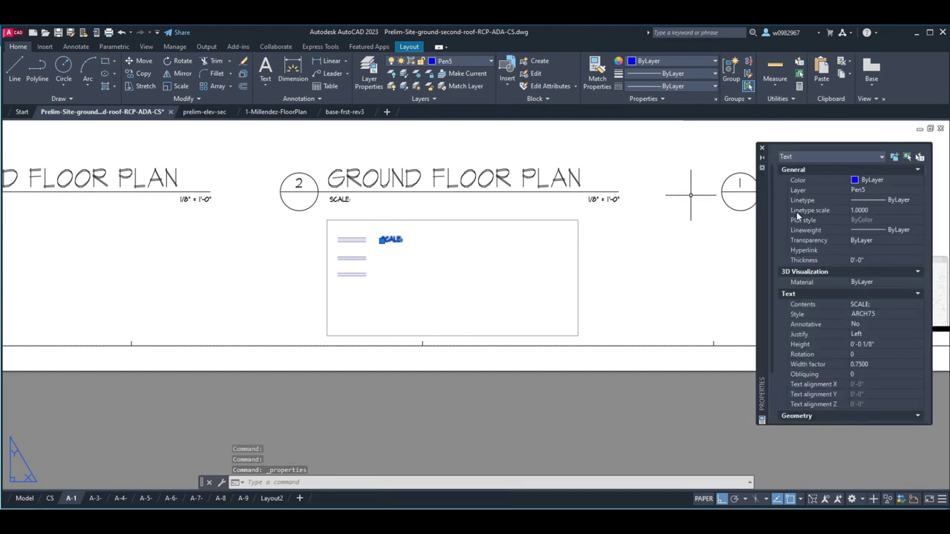
pyautogui.press('Escape')
pyautogui.press('Escape')
pyautogui.press('Escape')
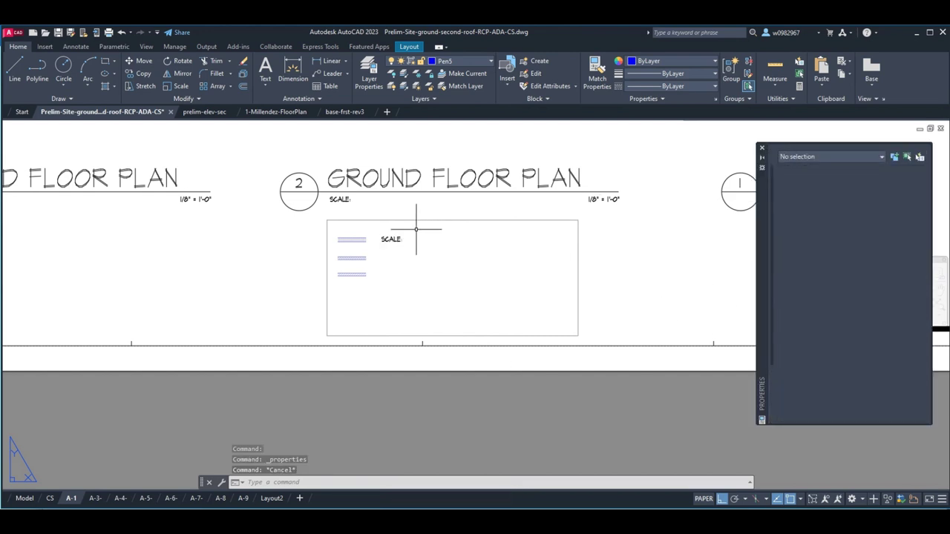
pyautogui.scroll(5, 383, 234)
pyautogui.scroll(-6, 398, 219)
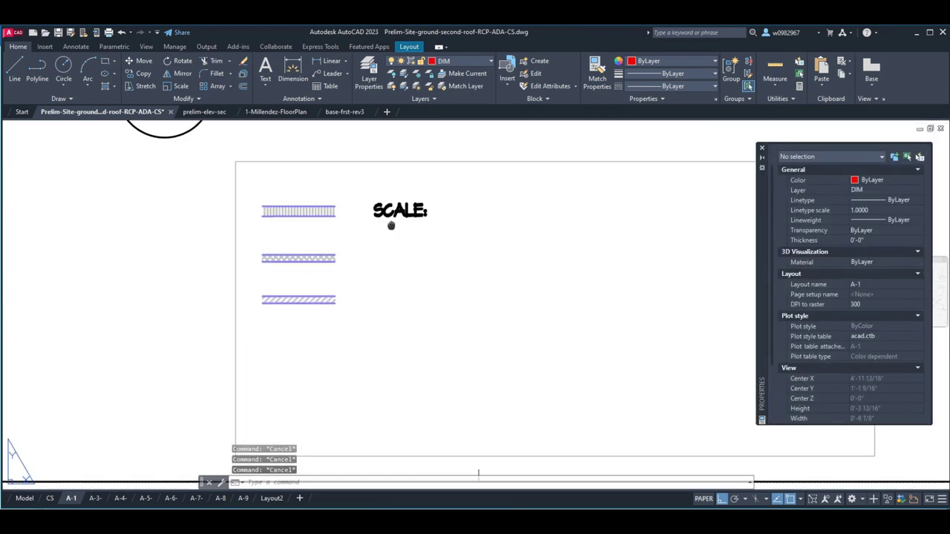
pyautogui.scroll(3, 304, 272)
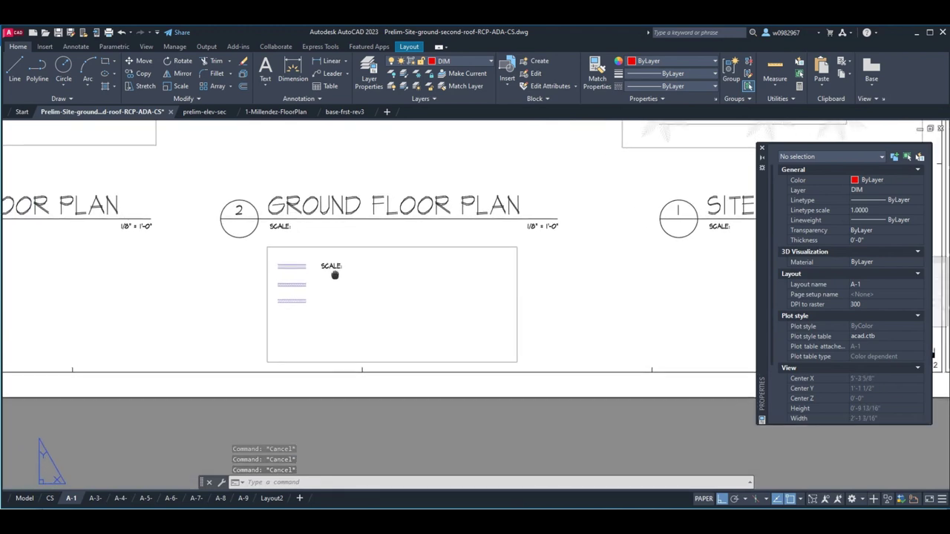
# - Set the colour of the copied "SCALE:" label to green
pyautogui.click(305, 263)
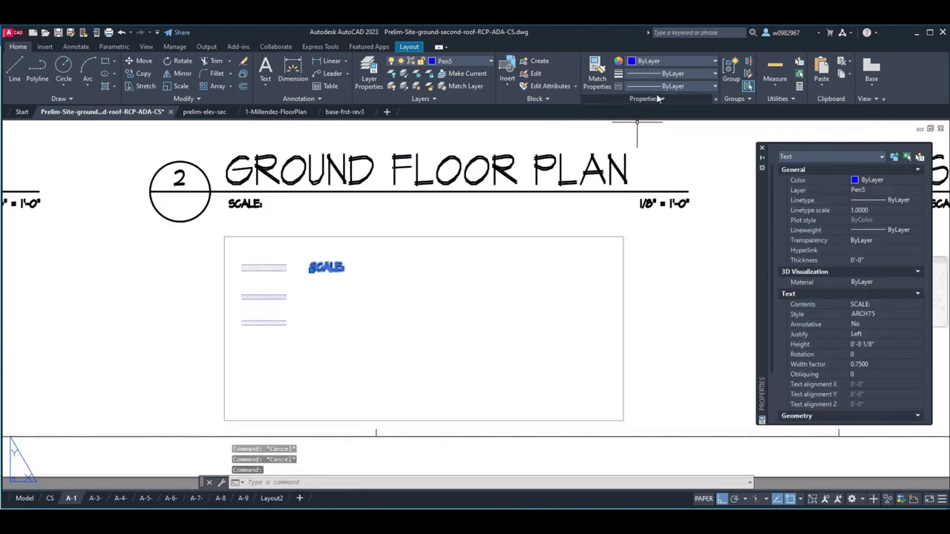
pyautogui.click(658, 61)
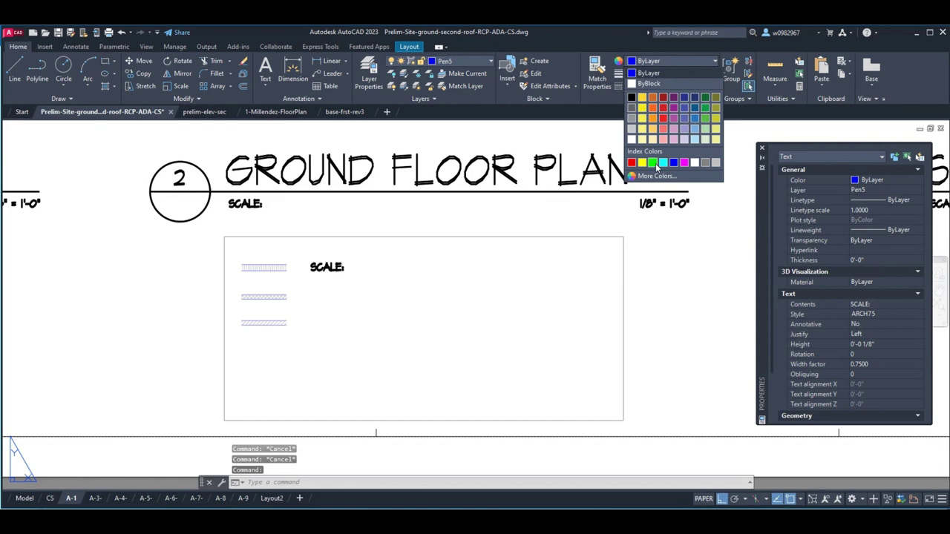
pyautogui.click(653, 162)
pyautogui.press('Escape')
pyautogui.scroll(2, 314, 283)
pyautogui.scroll(-4, 313, 282)
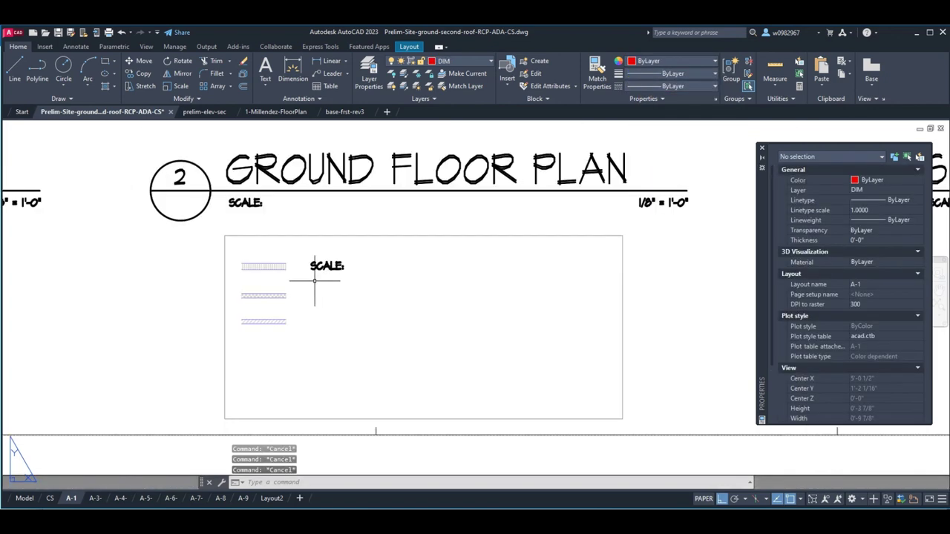
# - Regenerate the layout and check the copied label's colour, layer and line thickness
pyautogui.write('regen')
pyautogui.press('Return')
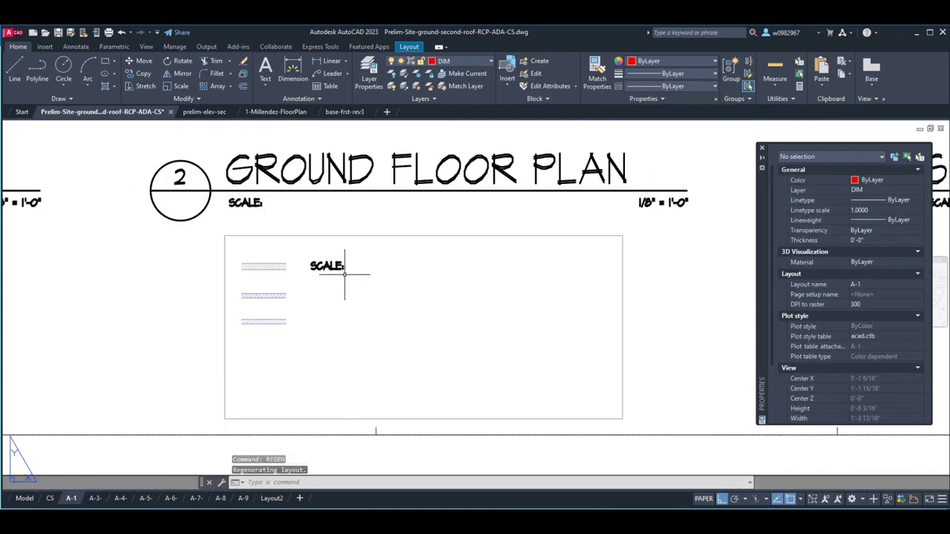
pyautogui.click(324, 269)
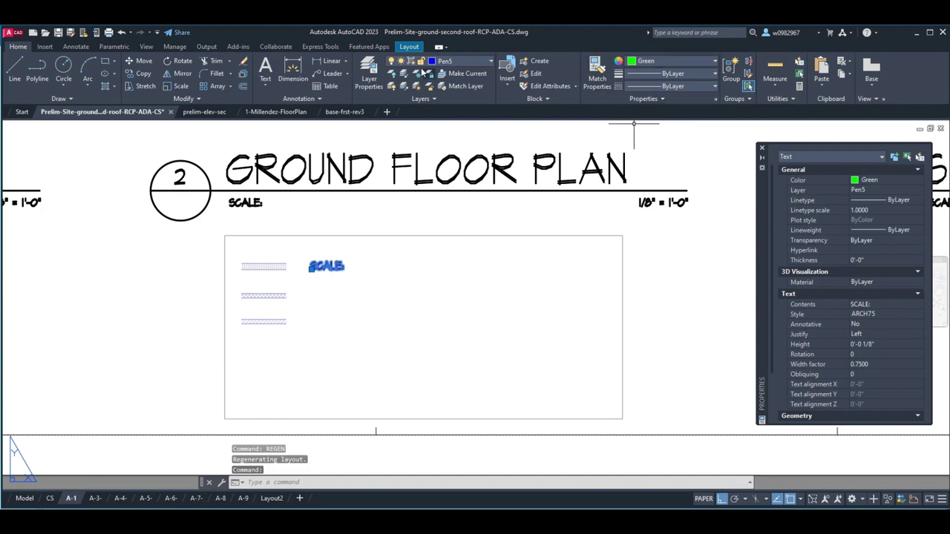
pyautogui.press('Escape')
pyautogui.press('Escape')
pyautogui.scroll(5, 312, 283)
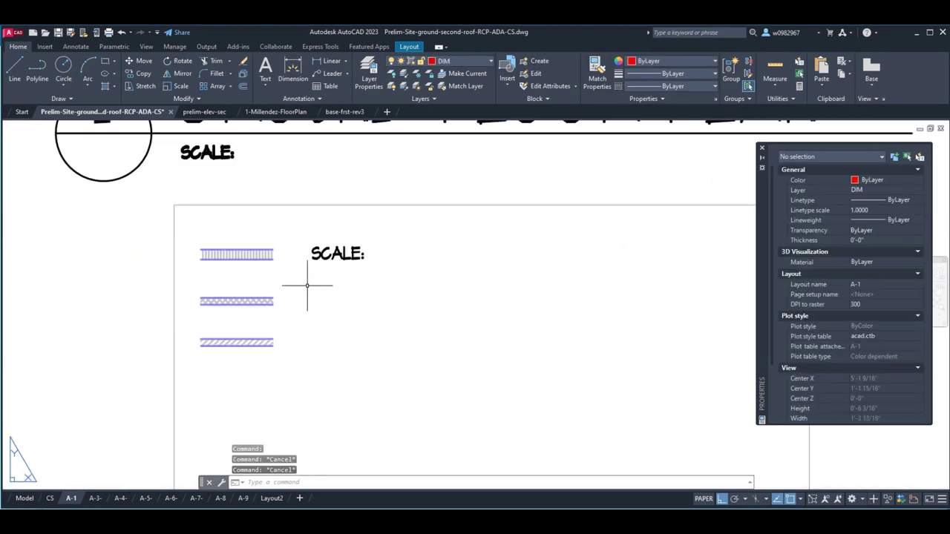
pyautogui.scroll(-2, 340, 236)
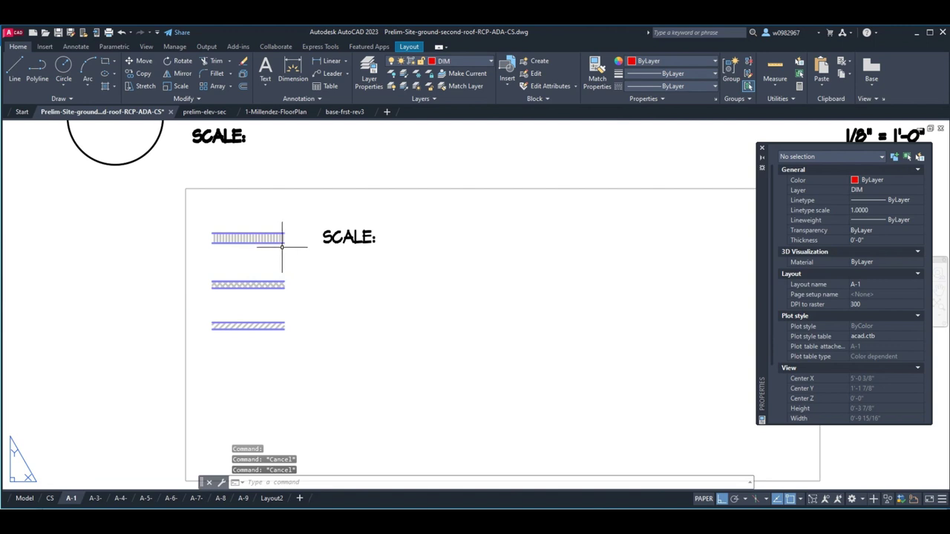
# - Replace the copied label's text with "6" CMU WALL W/ 2x4 STUDS ON INTERIOR SIDE" beside the top sample strip
pyautogui.doubleClick(347, 239)
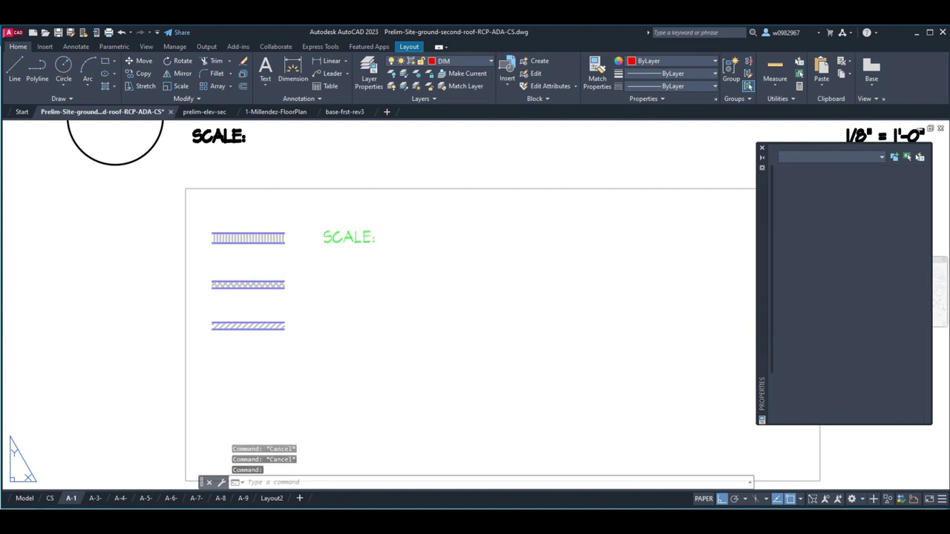
pyautogui.write('CMU')
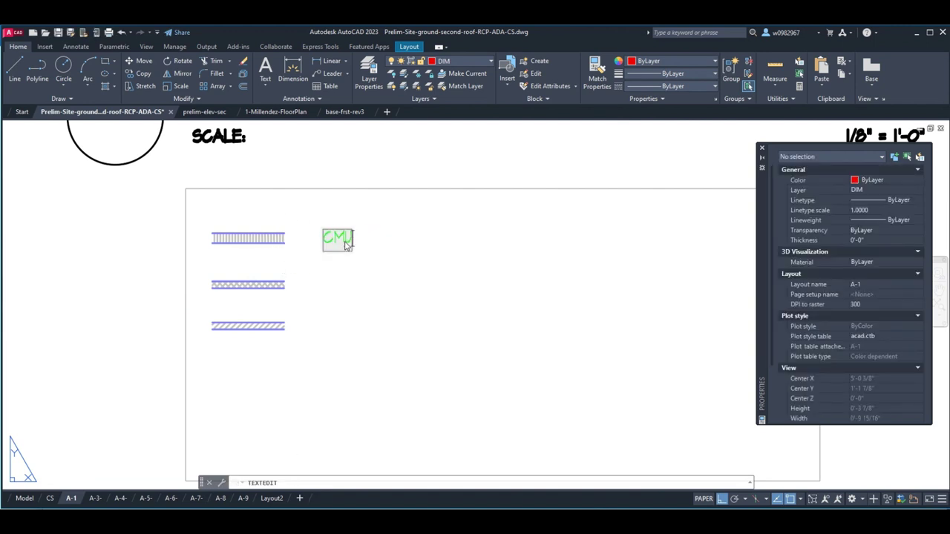
pyautogui.write(' WALL')
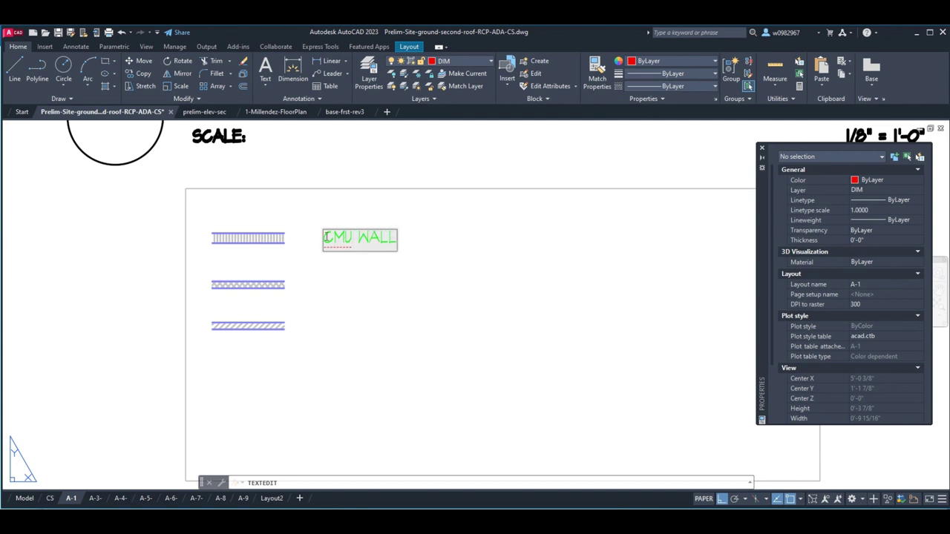
pyautogui.write('6"')
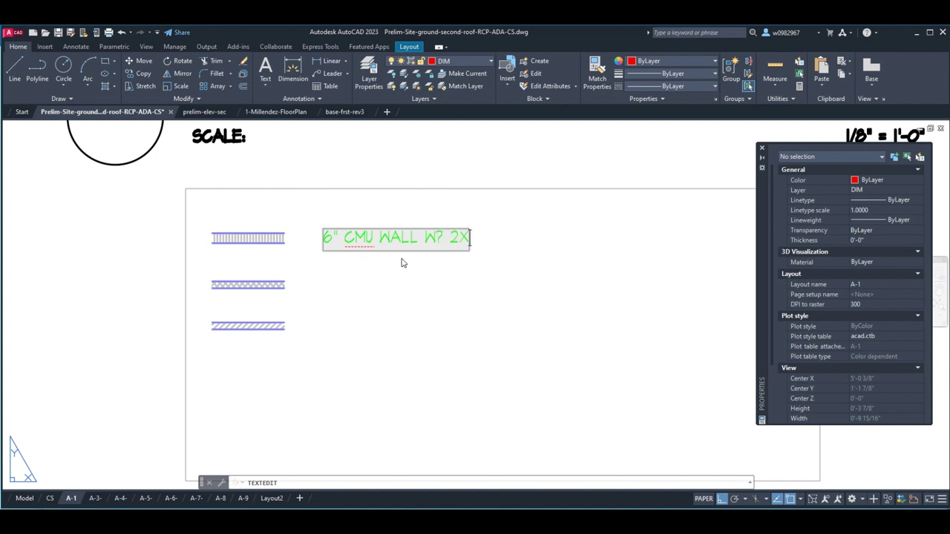
pyautogui.press('BackSpace')
pyautogui.press('BackSpace')
pyautogui.press('BackSpace')
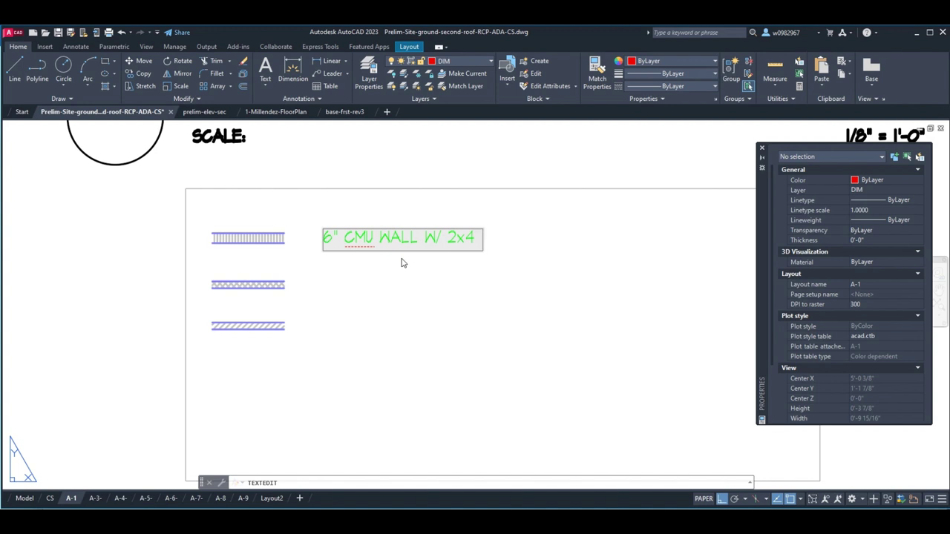
pyautogui.write('TUDS O')
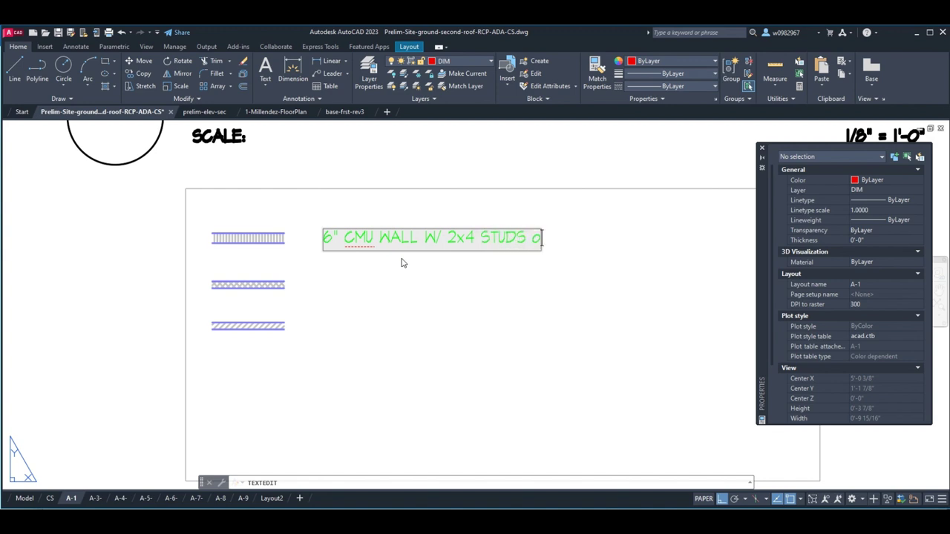
pyautogui.write('N INTERIOR SIDE')
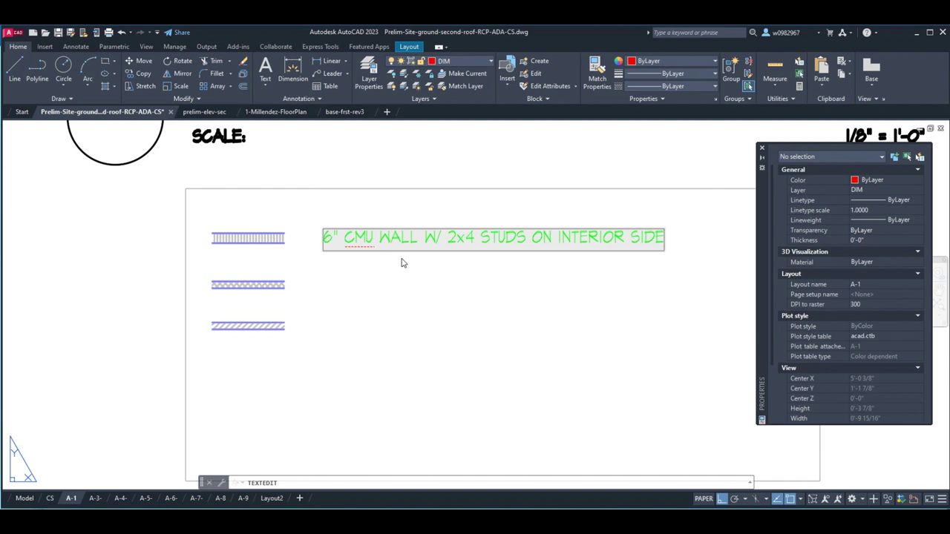
pyautogui.click(401, 262)
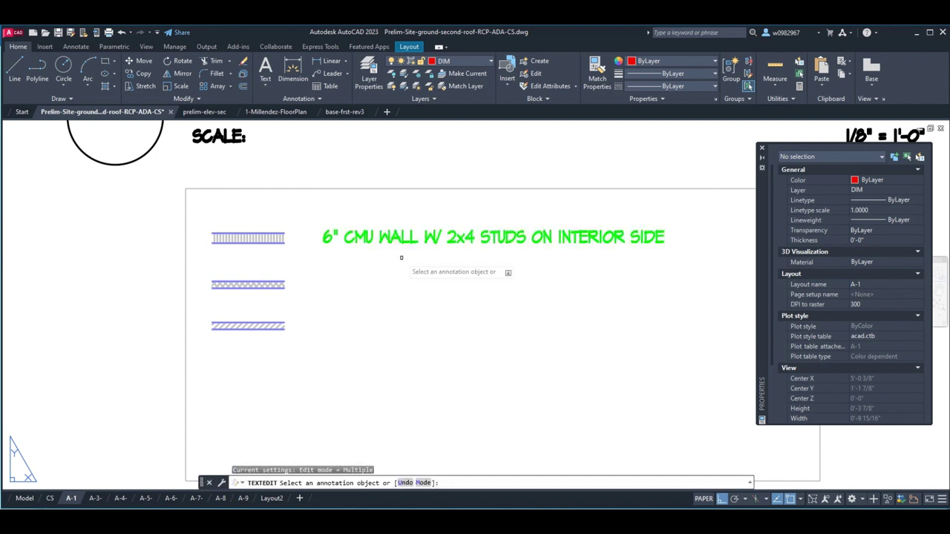
pyautogui.press('Escape')
pyautogui.press('Escape')
pyautogui.click(494, 247)
pyautogui.press('Escape')
pyautogui.press('Escape')
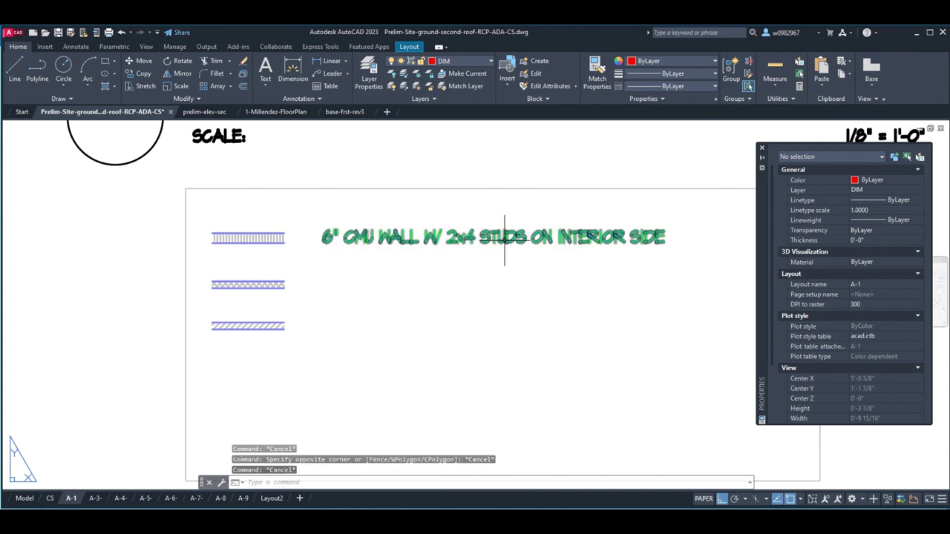
pyautogui.press('Escape')
# - Copy the CMU wall note about 3/16" straight down to form a second text line
pyautogui.write('co')
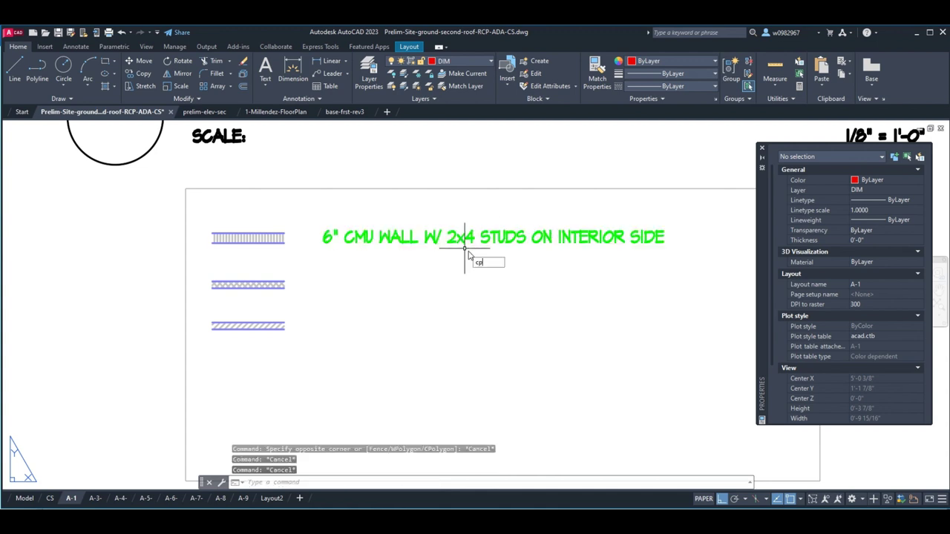
pyautogui.press('Return')
pyautogui.click(468, 244)
pyautogui.press('Return')
pyautogui.click(478, 269)
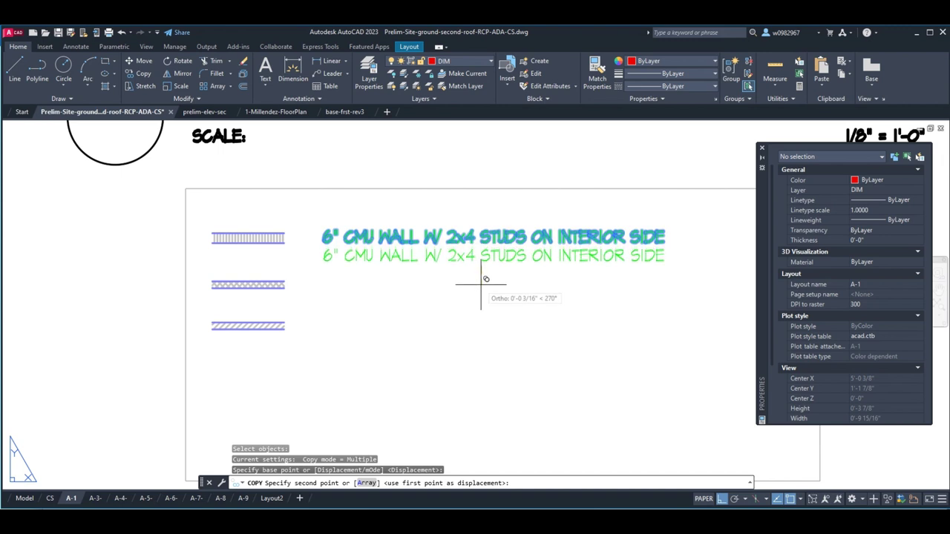
pyautogui.click(485, 277)
pyautogui.press('Escape')
pyautogui.scroll(2, 377, 267)
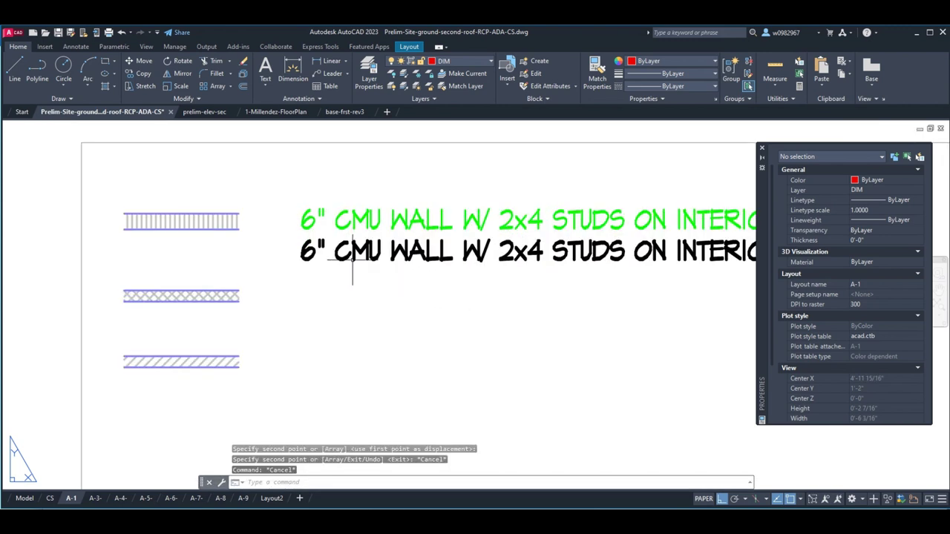
# - Replace the second note line beside the top sample strip with "R-16 WALL INSULATION AND 5/8" THK. GYP. BD"
pyautogui.doubleClick(478, 270)
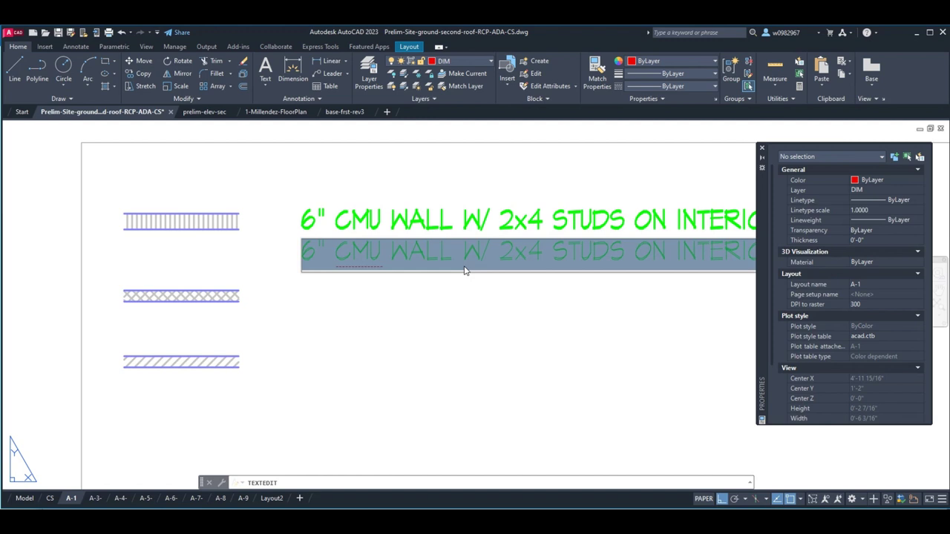
pyautogui.press('BackSpace')
pyautogui.write('4')
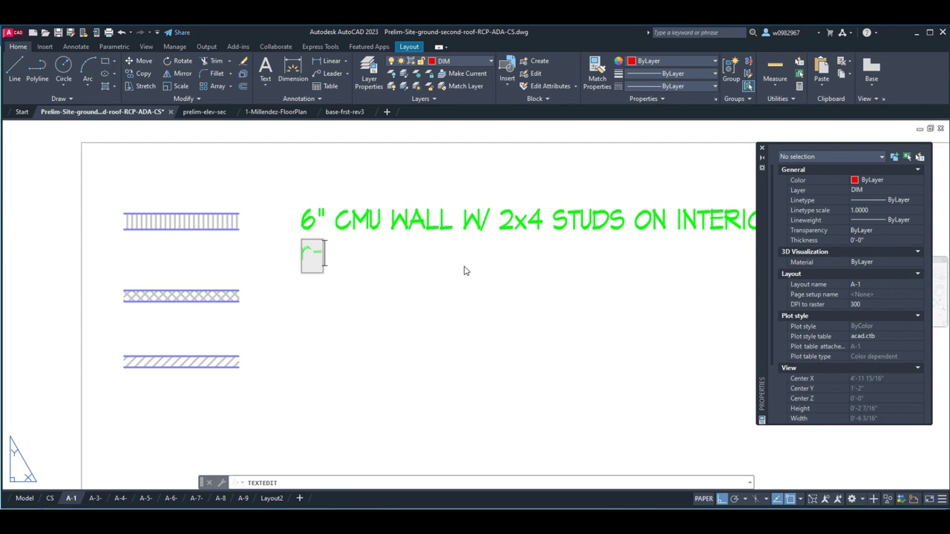
pyautogui.write('-16 wall')
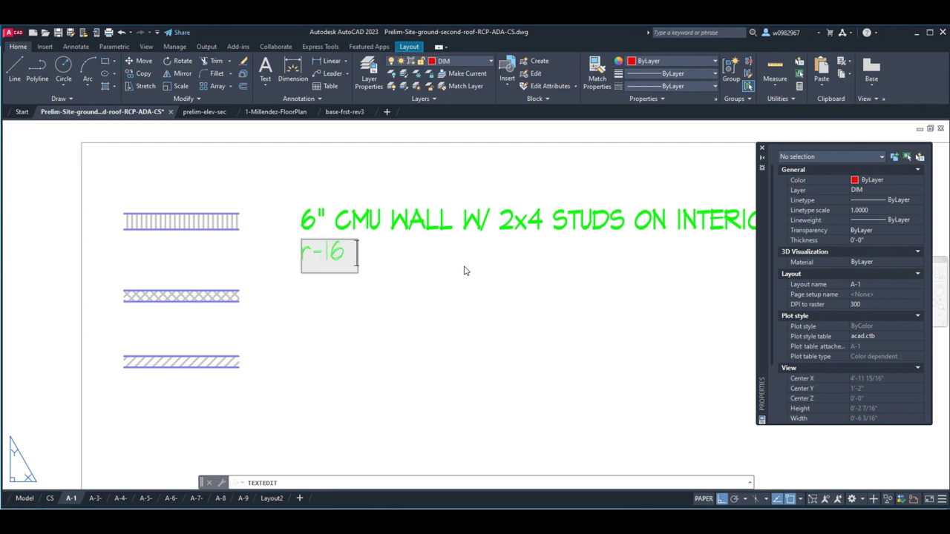
pyautogui.press('BackSpace')
pyautogui.press('BackSpace')
pyautogui.press('BackSpace')
pyautogui.press('BackSpace')
pyautogui.press('BackSpace')
pyautogui.press('BackSpace')
pyautogui.press('BackSpace')
pyautogui.press('BackSpace')
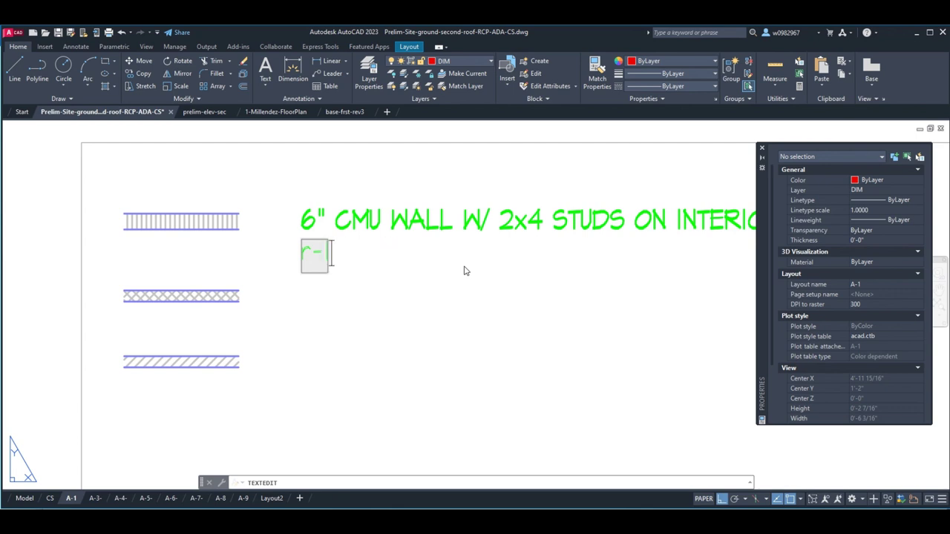
pyautogui.write('R-1')
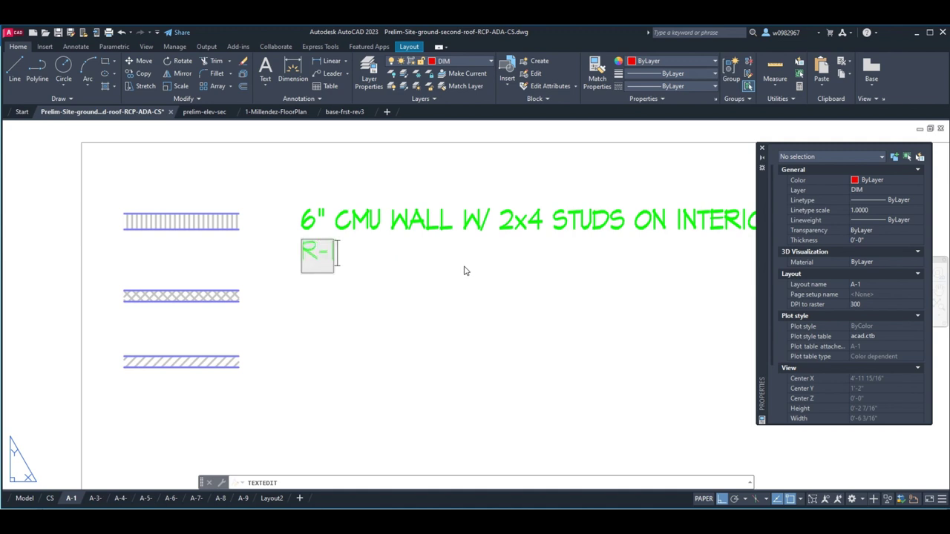
pyautogui.write('6 wall isulation')
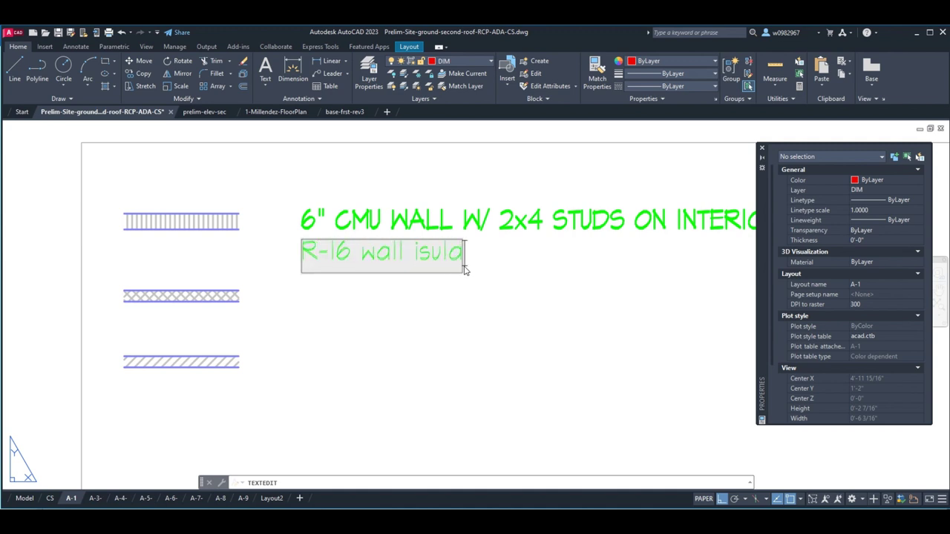
pyautogui.press('BackSpace')
pyautogui.press('BackSpace')
pyautogui.press('BackSpace')
pyautogui.press('BackSpace')
pyautogui.press('BackSpace')
pyautogui.press('BackSpace')
pyautogui.press('BackSpace')
pyautogui.press('BackSpace')
pyautogui.press('BackSpace')
pyautogui.press('BackSpace')
pyautogui.press('BackSpace')
pyautogui.press('BackSpace')
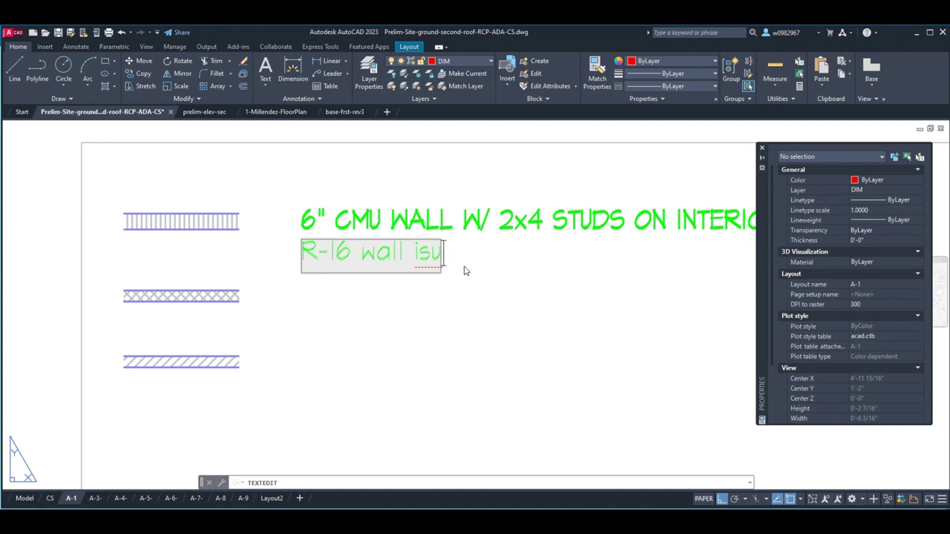
pyautogui.press('BackSpace')
pyautogui.press('BackSpace')
pyautogui.press('BackSpace')
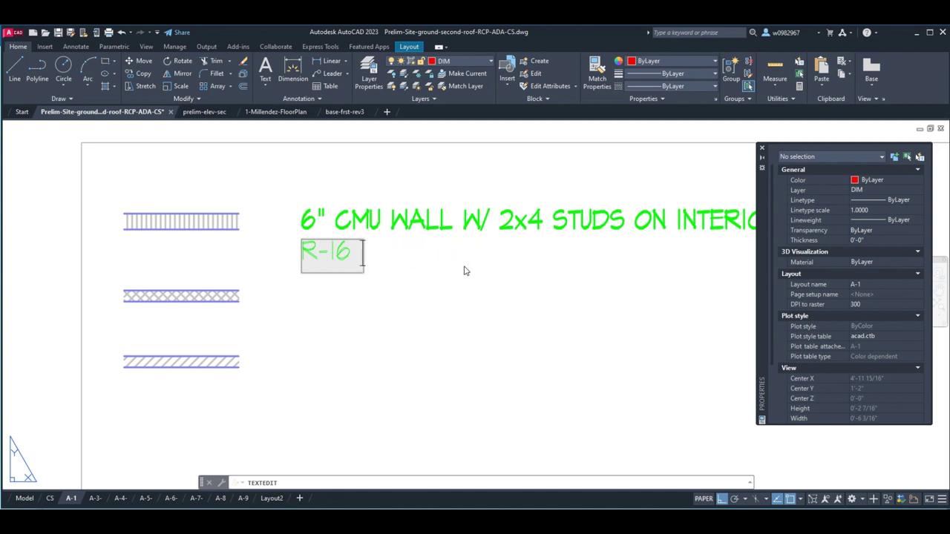
pyautogui.write('WALL INSU')
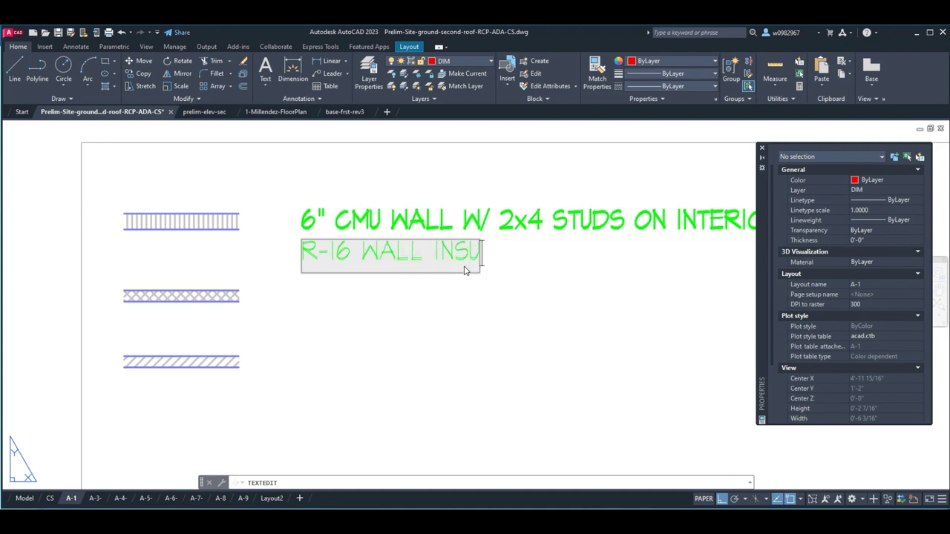
pyautogui.write('LATION AND ')
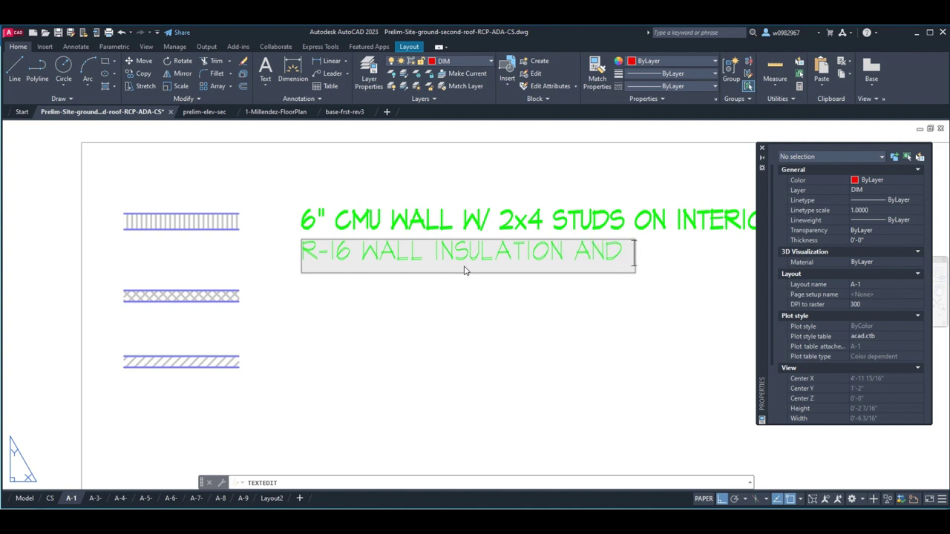
pyautogui.write('3/4')
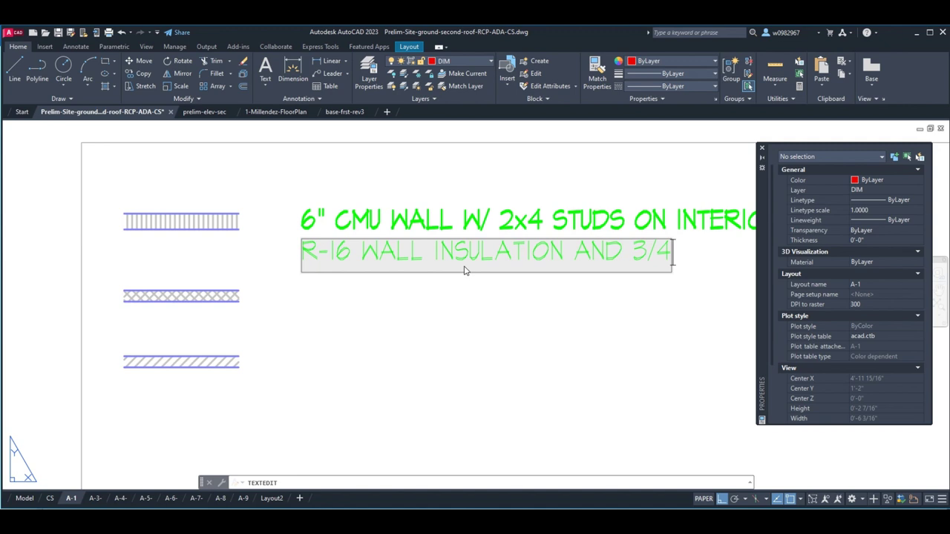
pyautogui.press('BackSpace')
pyautogui.press('BackSpace')
pyautogui.press('BackSpace')
pyautogui.write('5')
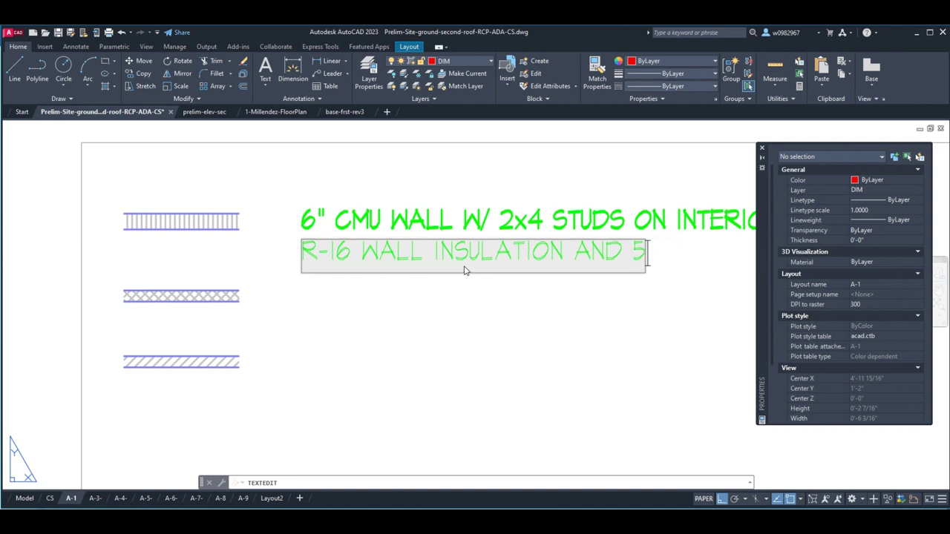
pyautogui.write('/8" T')
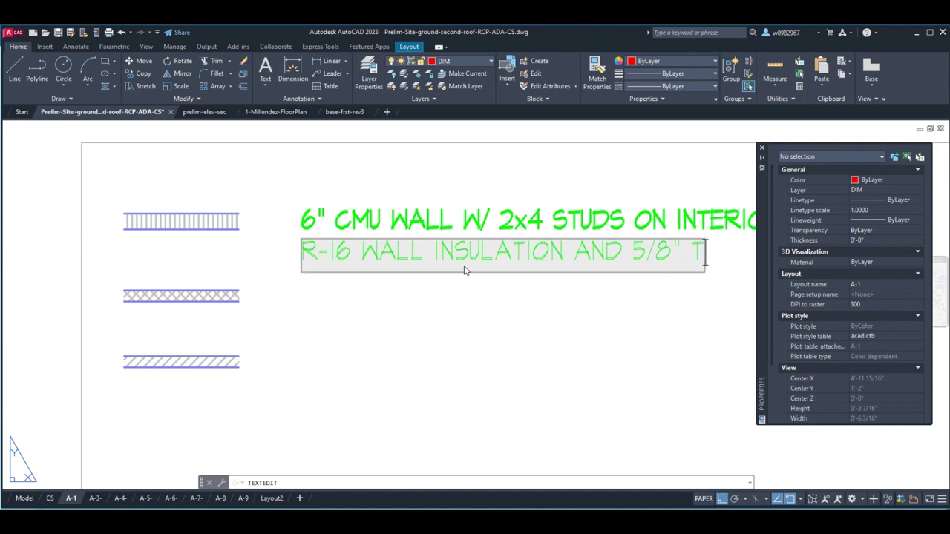
pyautogui.write('HK.')
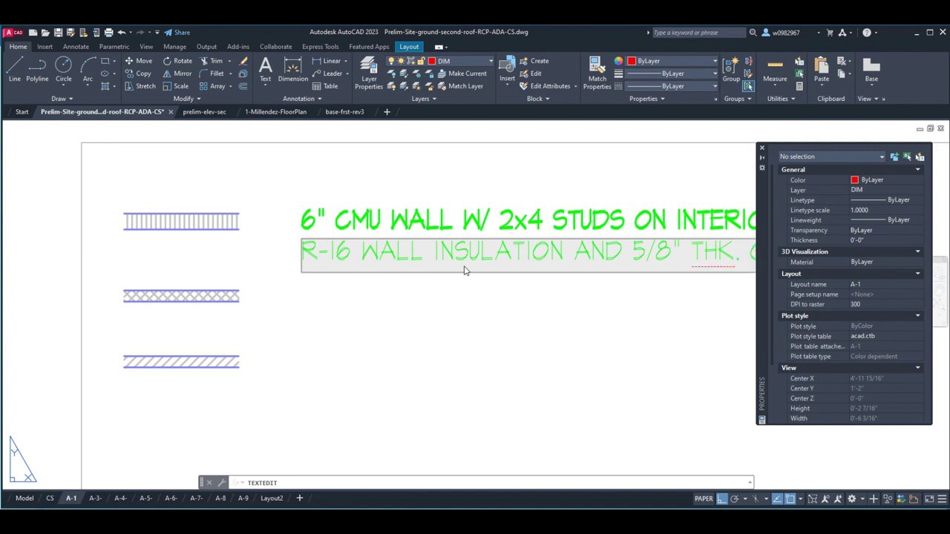
pyautogui.click(576, 345)
pyautogui.scroll(-5, 574, 346)
pyautogui.scroll(6, 572, 344)
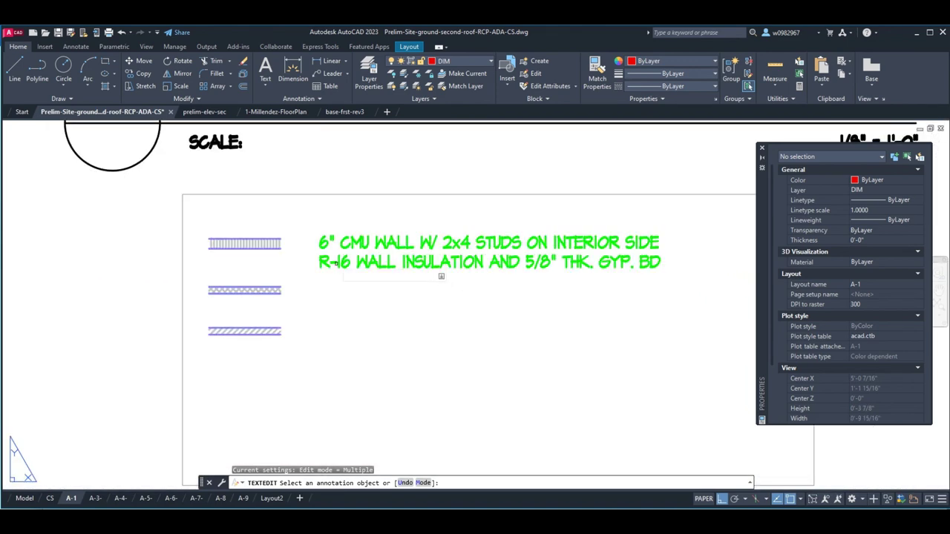
pyautogui.press('Escape')
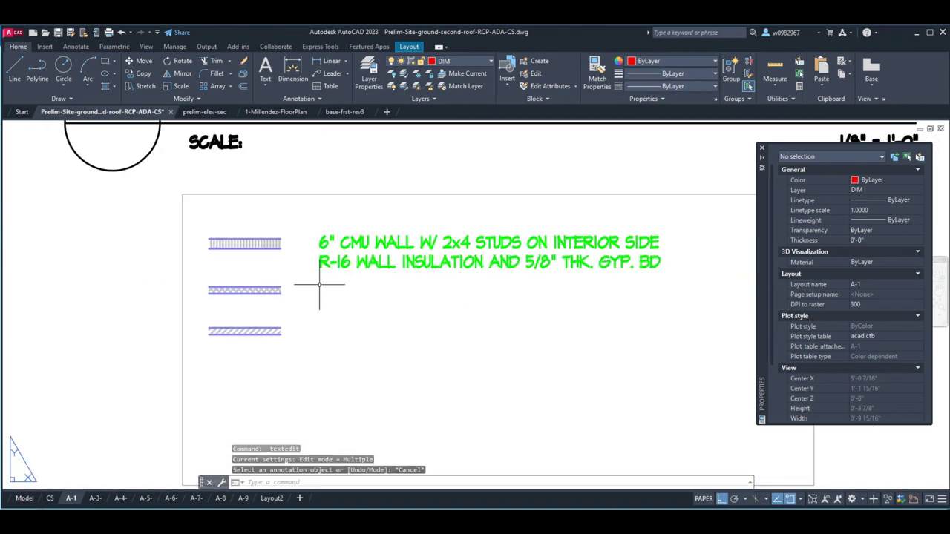
# - Copy the two-line CMU wall note straight down so its first line aligns with the crosshatched middle sample strip
pyautogui.scroll(1, 360, 282)
pyautogui.scroll(-1, 363, 281)
pyautogui.write('co')
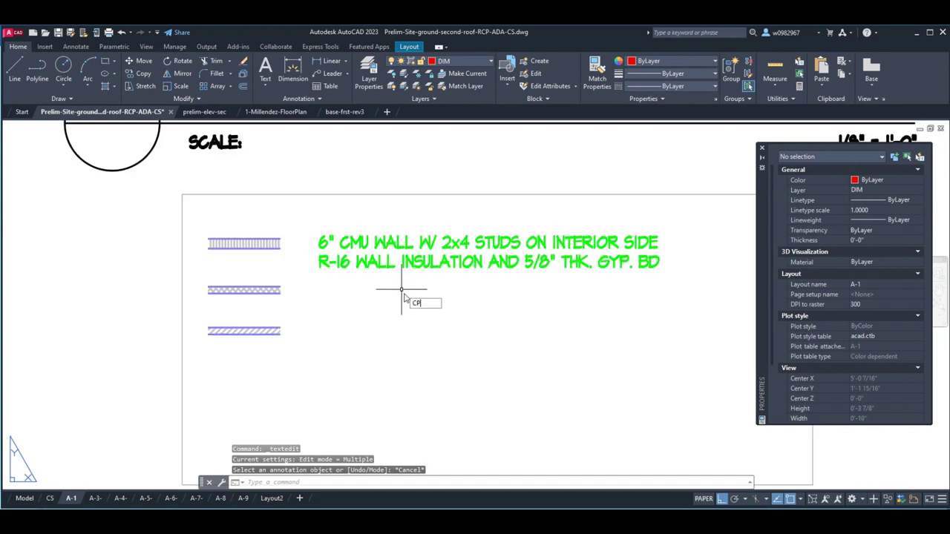
pyautogui.press('Return')
pyautogui.click(406, 293)
pyautogui.click(319, 211)
pyautogui.press('Return')
pyautogui.click(380, 290)
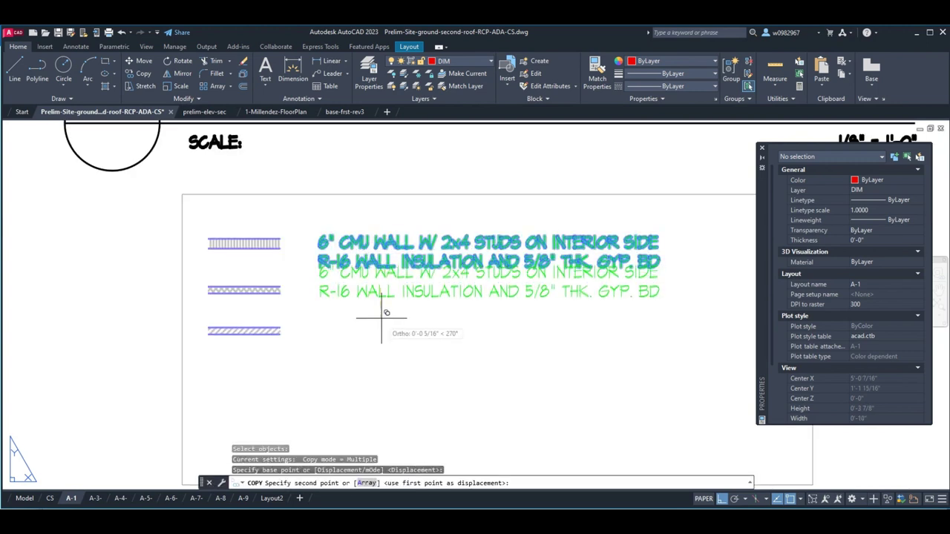
pyautogui.click(378, 336)
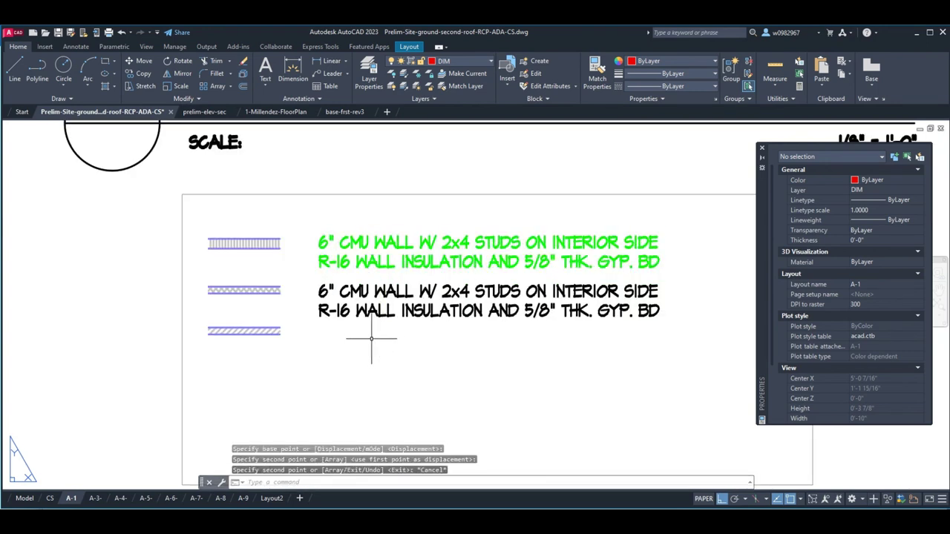
pyautogui.press('Escape')
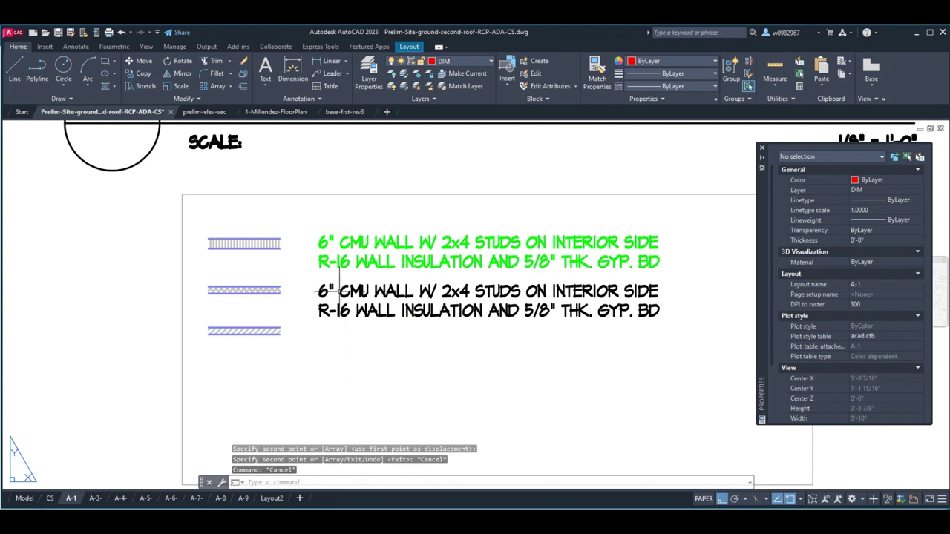
# - Replace the first line of the copied note with "2X6 STUD EXTERIOR WALL WITH FOAM CORE INSULATION"
pyautogui.click(321, 294)
pyautogui.doubleClick(321, 293)
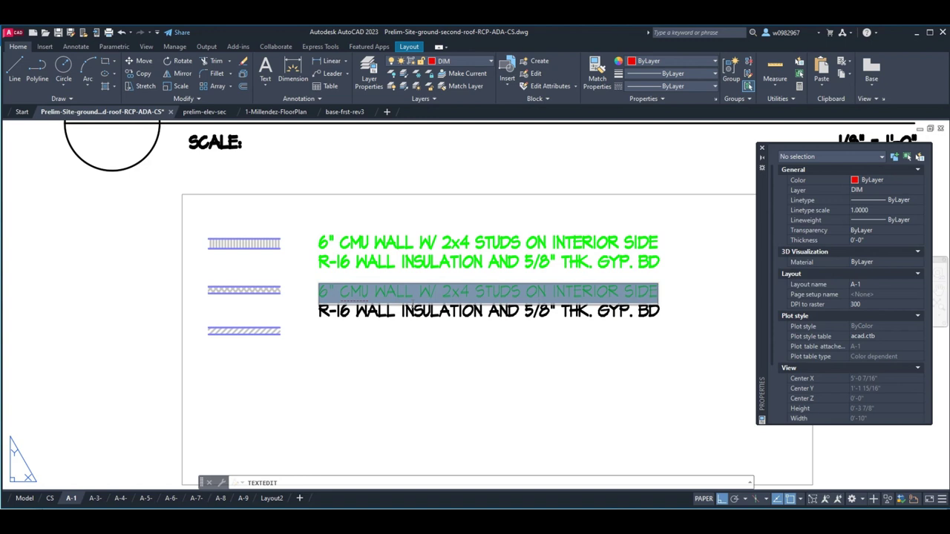
pyautogui.write('2X6')
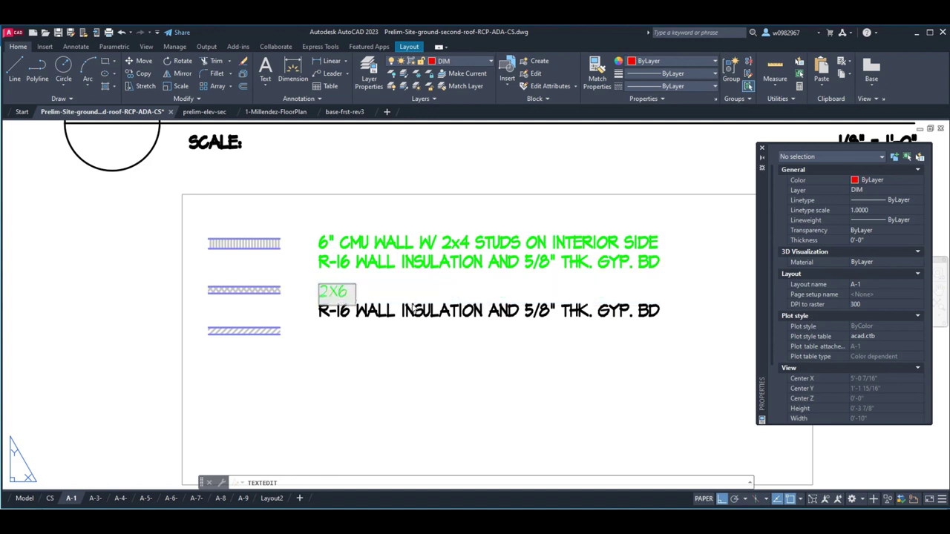
pyautogui.write(' STUDS')
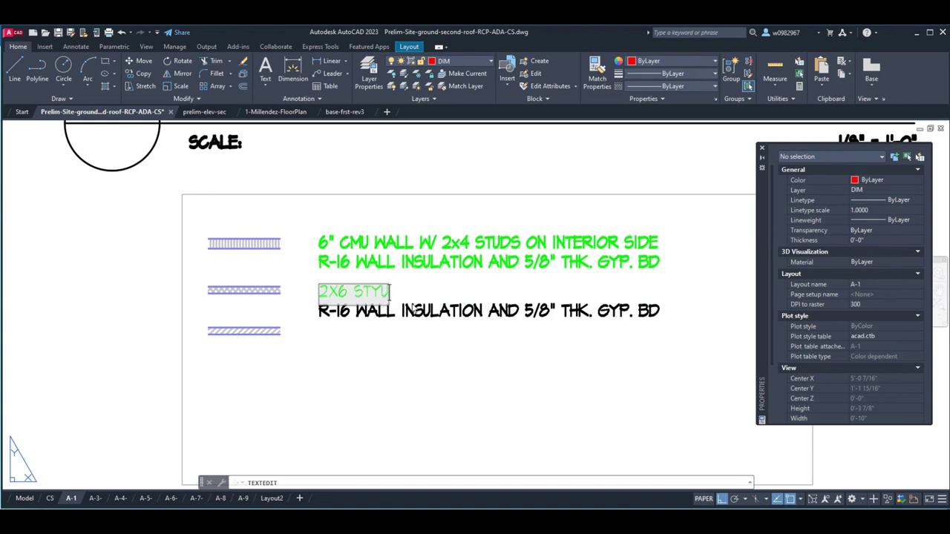
pyautogui.press('BackSpace')
pyautogui.press('BackSpace')
pyautogui.press('BackSpace')
pyautogui.write('UD EXTERIOR WALL WITH')
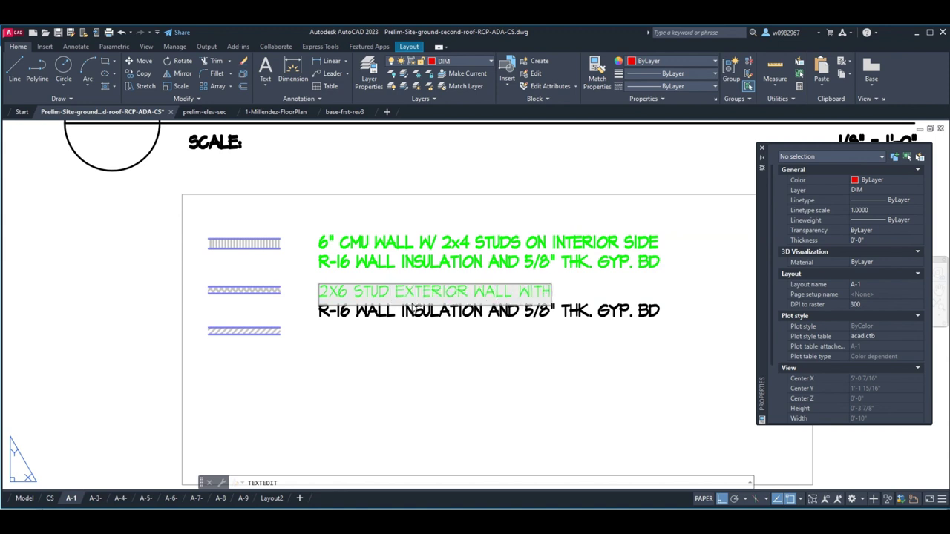
pyautogui.write(' FOAM')
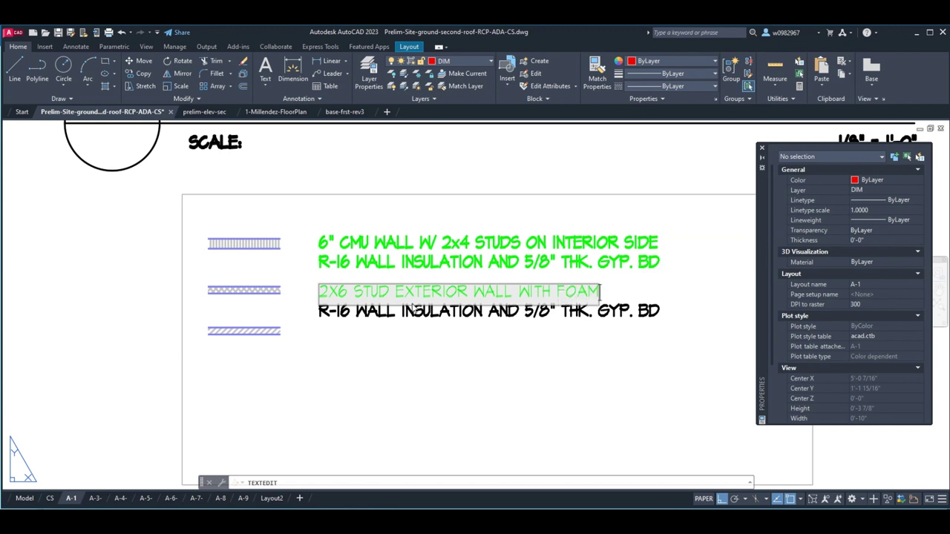
pyautogui.write(' COA')
pyautogui.write('RE INS')
pyautogui.write('ULATION')
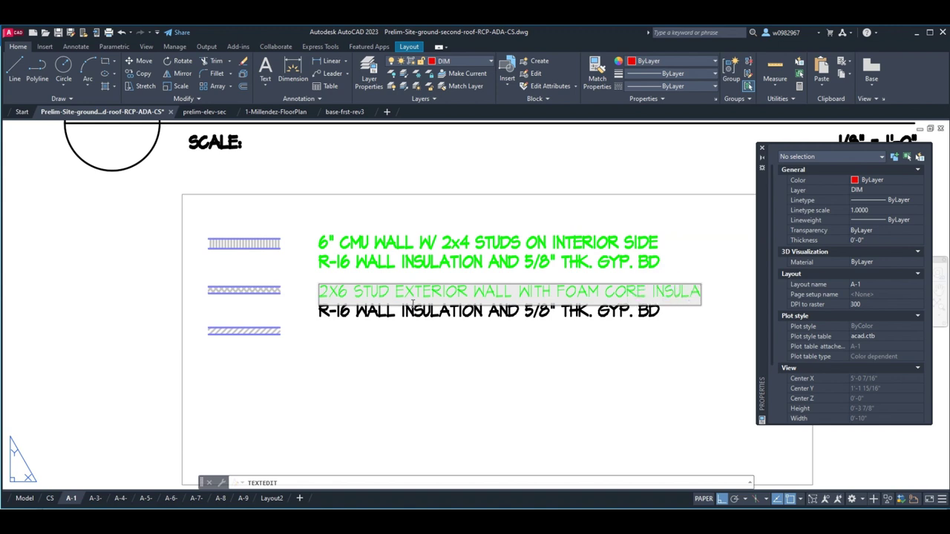
pyautogui.click(459, 376)
pyautogui.press('Escape')
pyautogui.press('Escape')
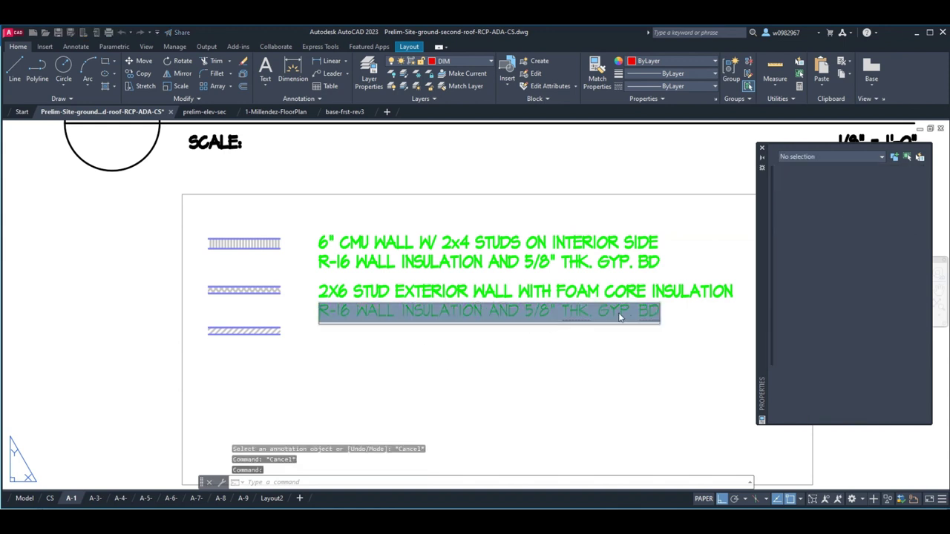
# - Replace the second line of the middle strip's note with "ON EXTERIOR SIDE AND STUCCO FINISH"
pyautogui.doubleClick(637, 315)
pyautogui.write('ON')
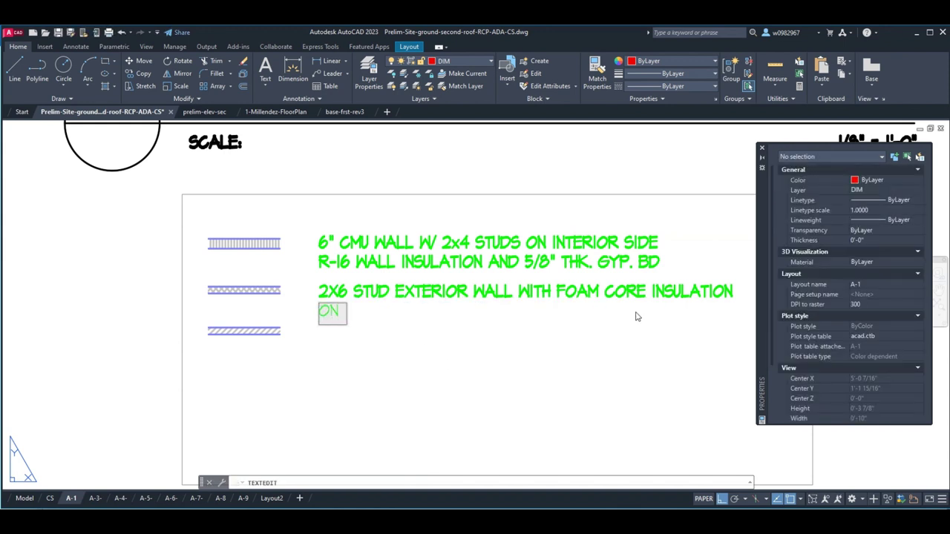
pyautogui.write(' EXTERIOR SIDE')
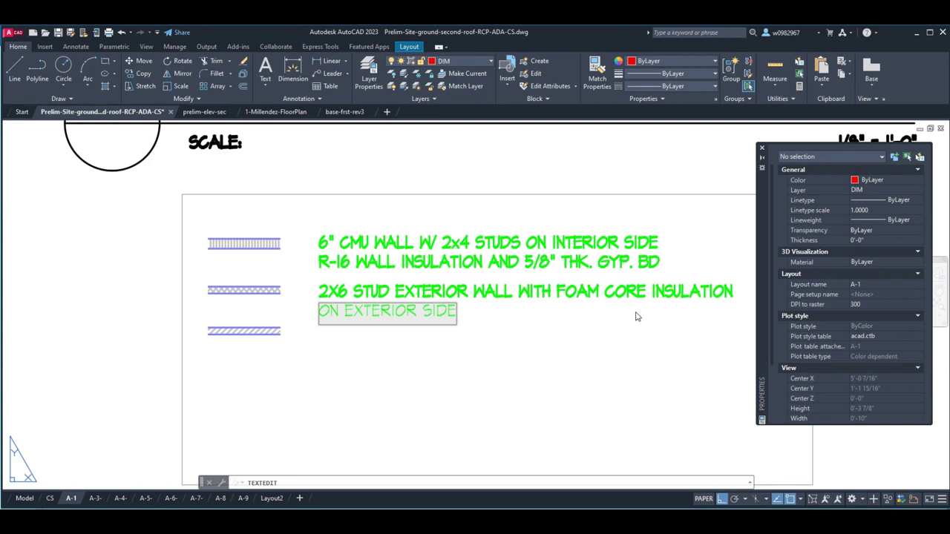
pyautogui.write('AND ')
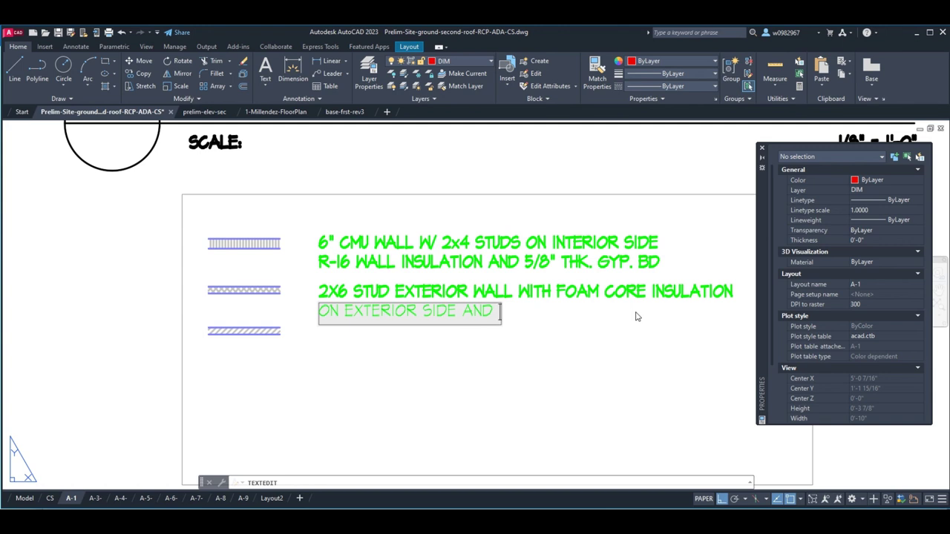
pyautogui.write('STUCCO')
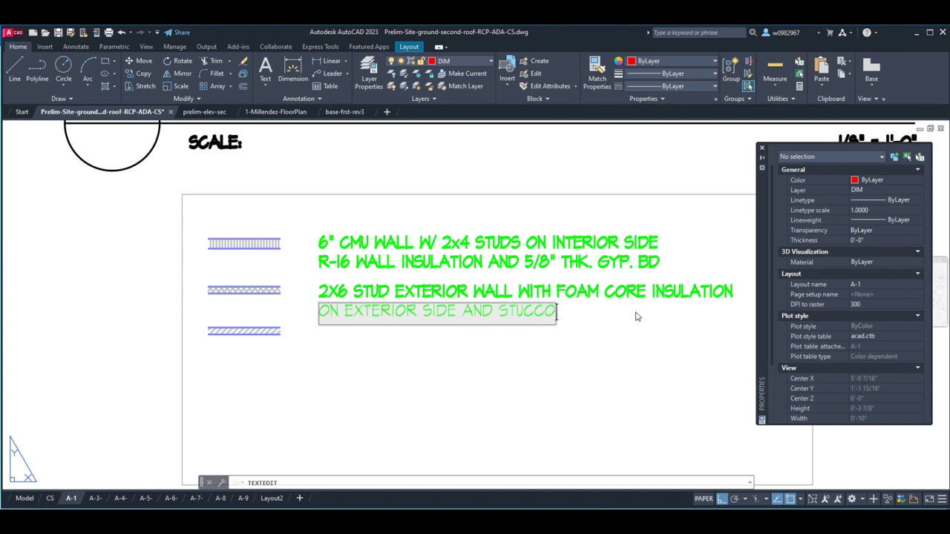
pyautogui.write(' FINISH')
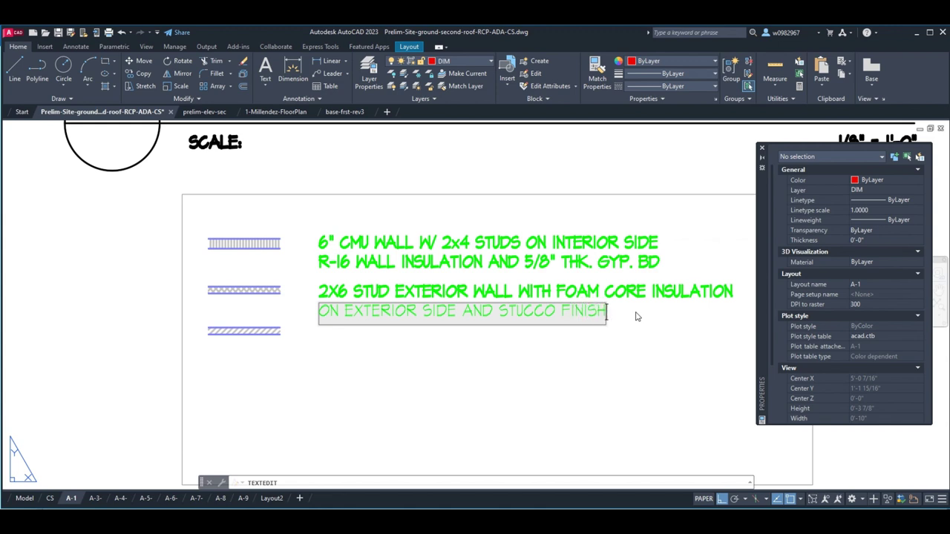
pyautogui.press('Return')
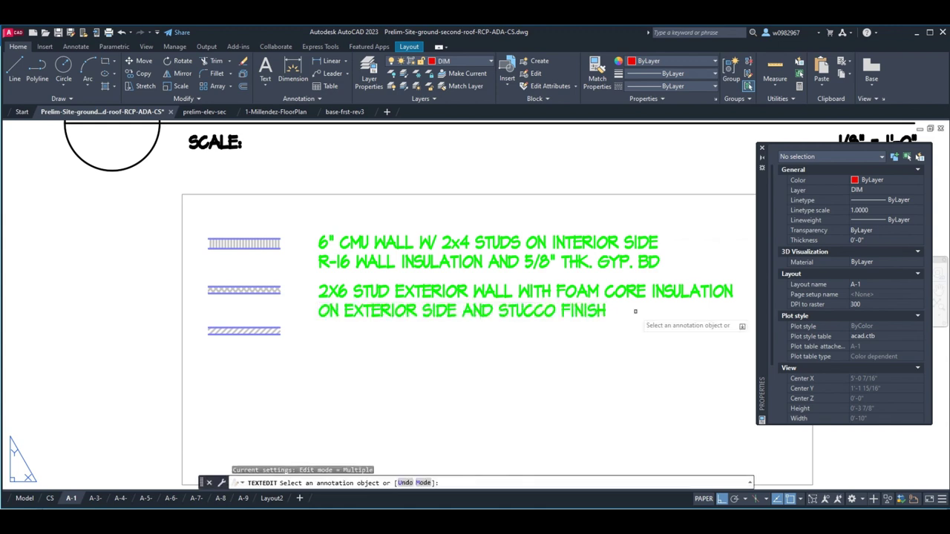
pyautogui.press('Escape')
pyautogui.click(570, 321)
pyautogui.press('Escape')
pyautogui.press('Escape')
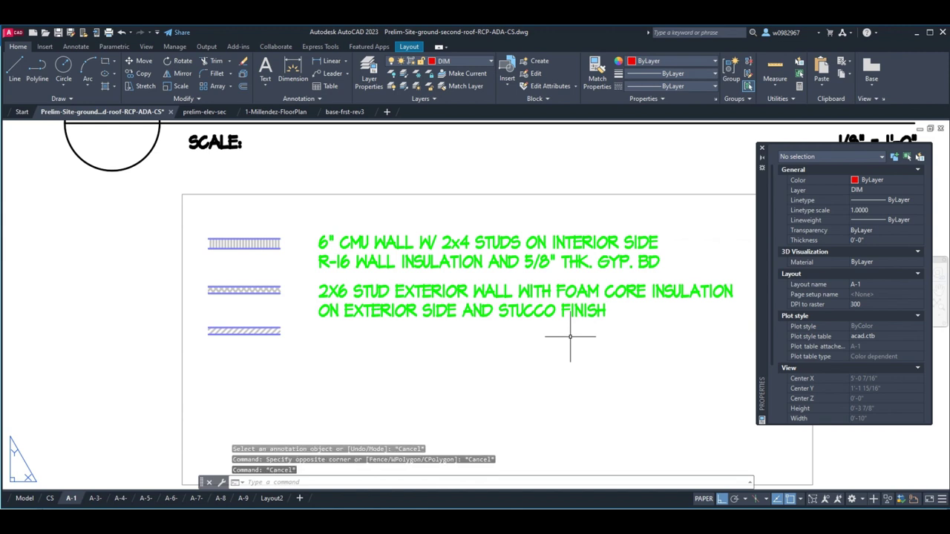
# - Copy the second line of the crosshatched strip's note straight down one line spacing to start a third line
pyautogui.write('CP')
pyautogui.press('Return')
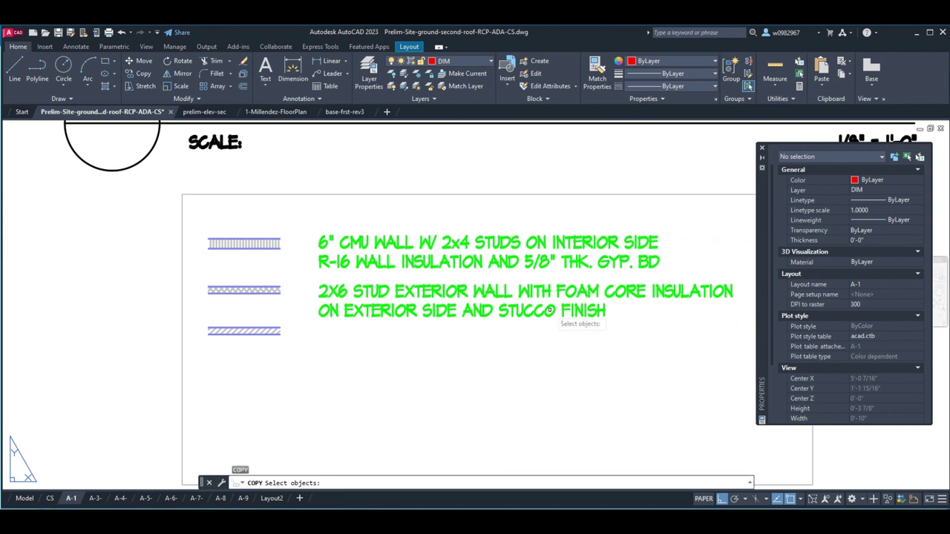
pyautogui.click(550, 310)
pyautogui.press('Return')
pyautogui.write('INS')
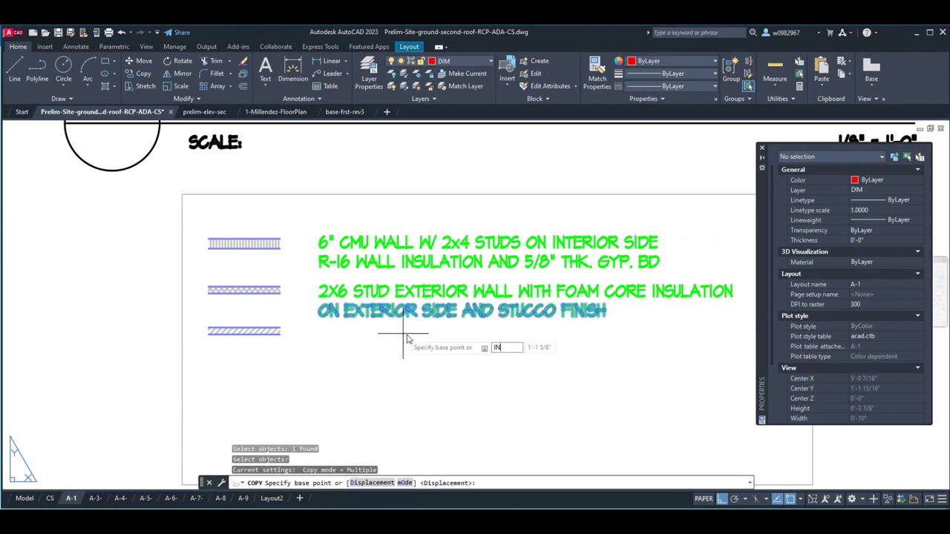
pyautogui.press('Return')
pyautogui.click(338, 291)
pyautogui.write('INS')
pyautogui.press('Return')
pyautogui.click(340, 306)
pyautogui.write('INS')
pyautogui.press('Return')
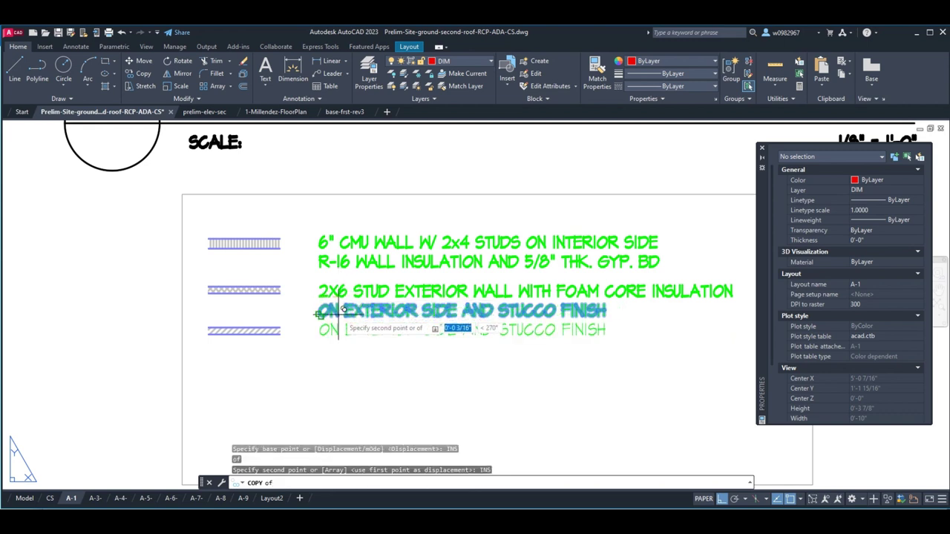
pyautogui.click(319, 332)
pyautogui.press('Escape')
pyautogui.press('Escape')
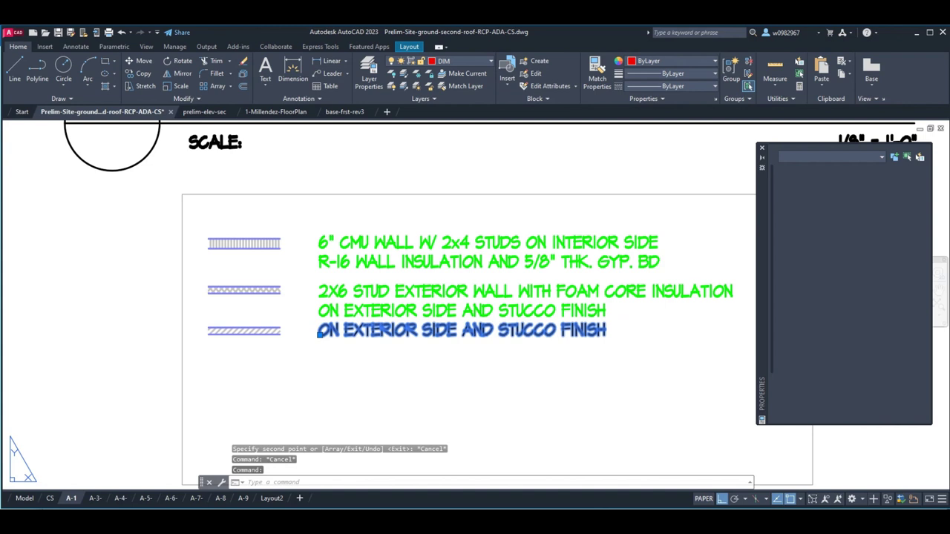
# - Replace the copied third line of the exterior wall note with "W/ R-20 MATT INSULATION W/ 5/8" THK GYP BD INTERIOR"
pyautogui.doubleClick(338, 337)
pyautogui.write('on')
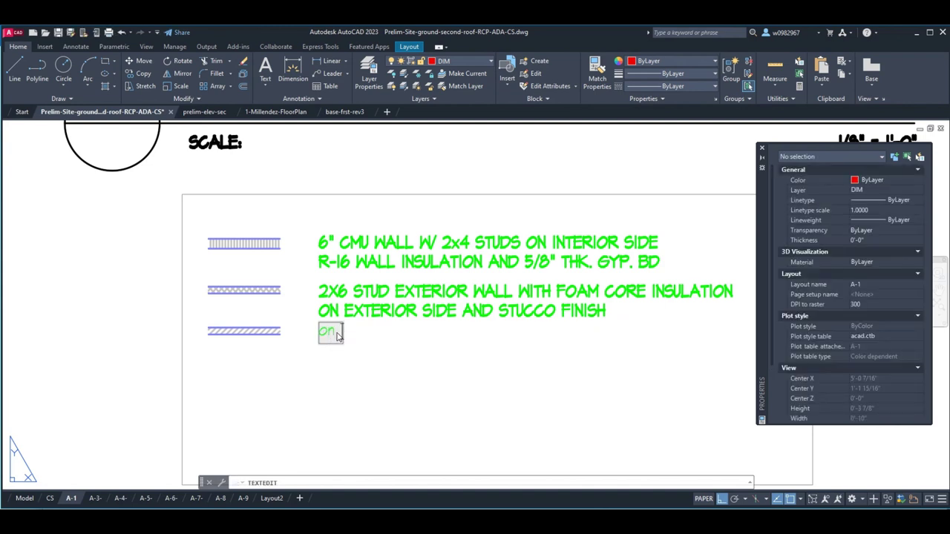
pyautogui.press('BackSpace')
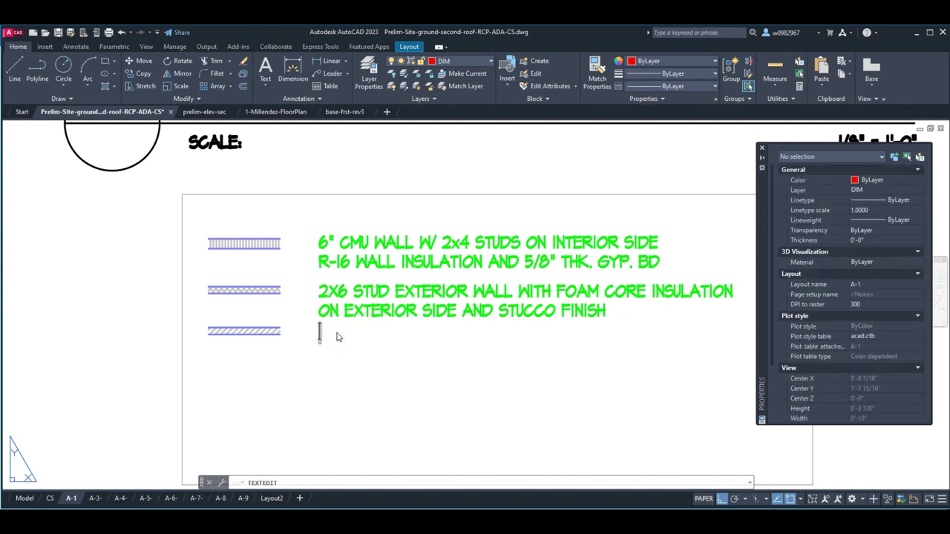
pyautogui.write('ON INTR')
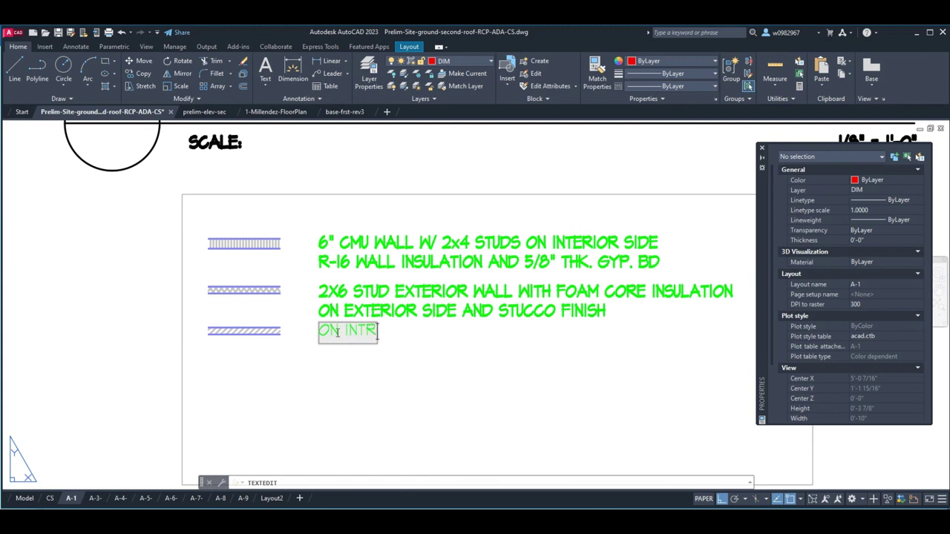
pyautogui.press('BackSpace')
pyautogui.write('ERIOR SIDE')
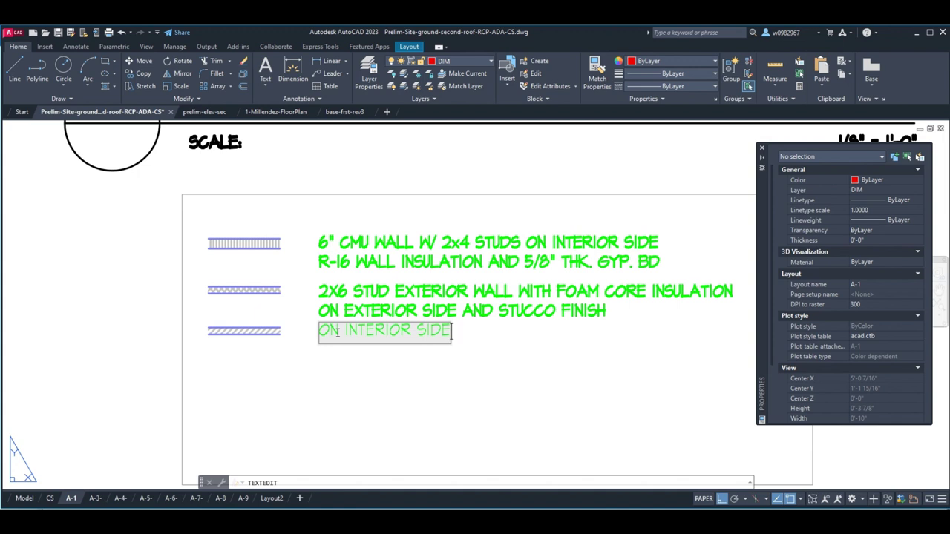
pyautogui.press('BackSpace')
pyautogui.press('BackSpace')
pyautogui.press('BackSpace')
pyautogui.press('BackSpace')
pyautogui.press('BackSpace')
pyautogui.press('BackSpace')
pyautogui.press('BackSpace')
pyautogui.press('BackSpace')
pyautogui.press('BackSpace')
pyautogui.press('BackSpace')
pyautogui.press('BackSpace')
pyautogui.press('BackSpace')
pyautogui.press('BackSpace')
pyautogui.press('BackSpace')
pyautogui.press('BackSpace')
pyautogui.press('BackSpace')
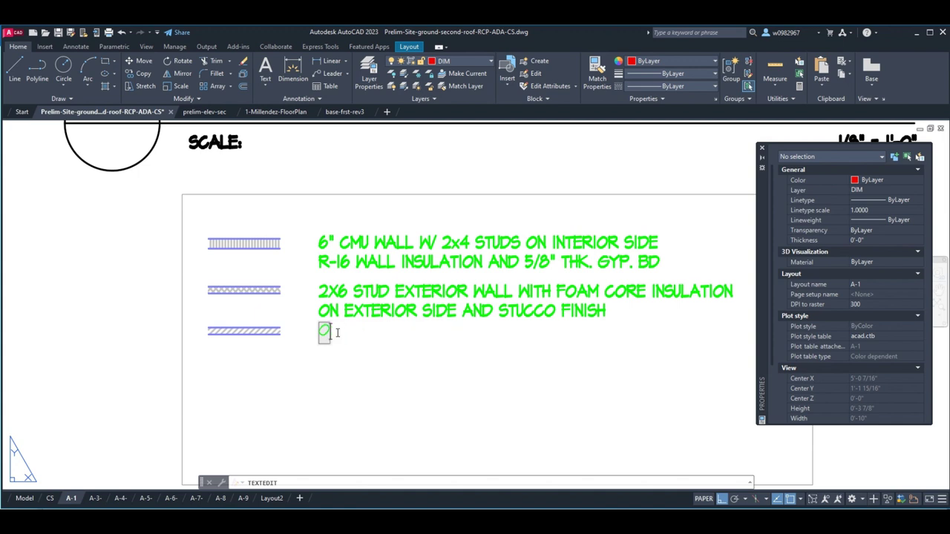
pyautogui.write('A')
pyautogui.write('/R-20')
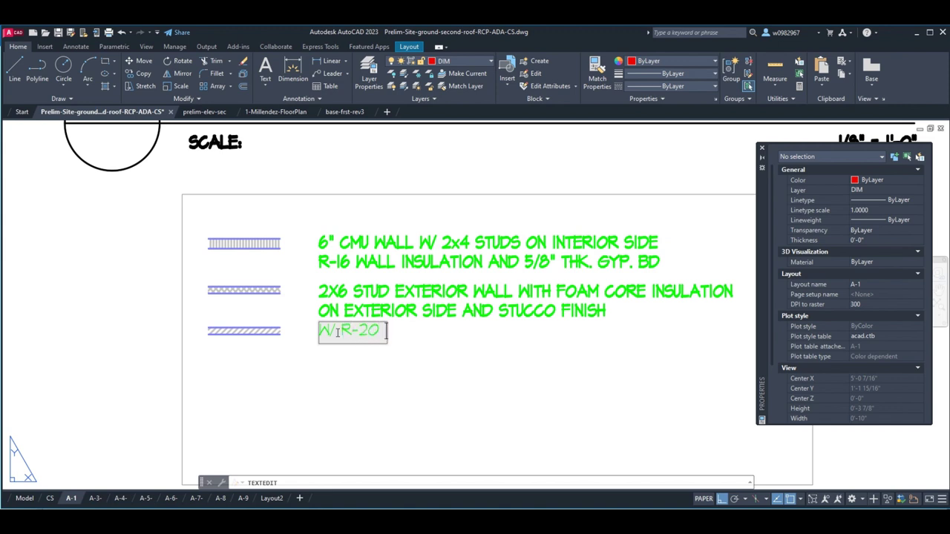
pyautogui.write(' FIBERGLASS')
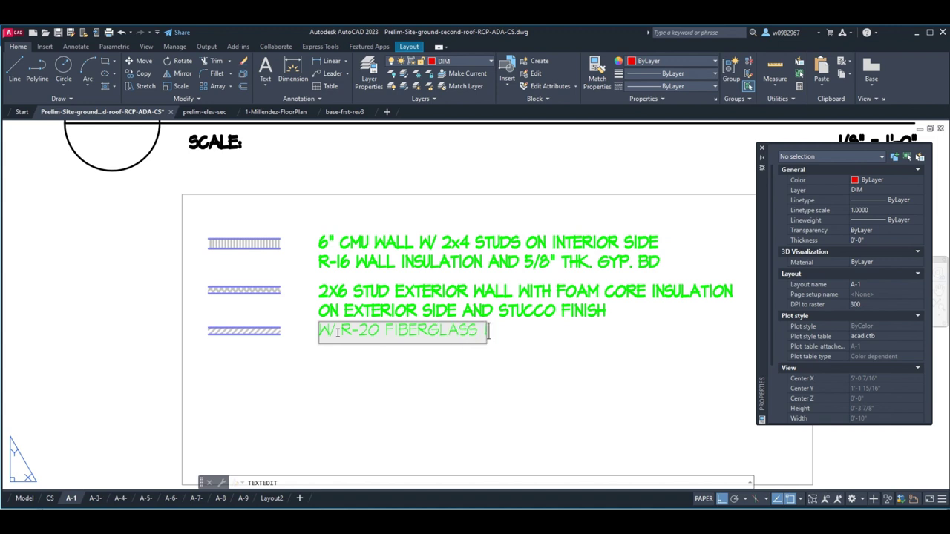
pyautogui.write(' INSULATION')
pyautogui.press('BackSpace')
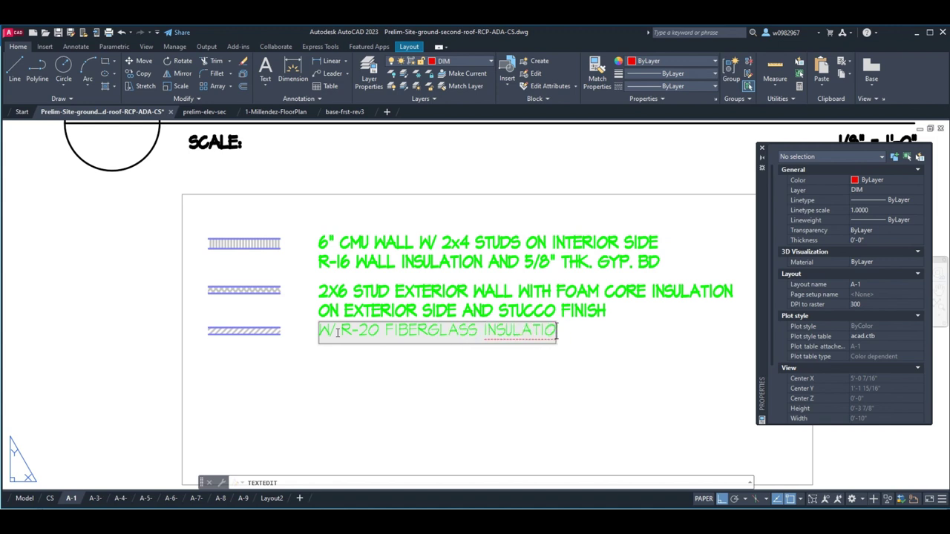
pyautogui.press('BackSpace')
pyautogui.press('BackSpace')
pyautogui.press('BackSpace')
pyautogui.press('BackSpace')
pyautogui.press('BackSpace')
pyautogui.press('BackSpace')
pyautogui.press('BackSpace')
pyautogui.press('BackSpace')
pyautogui.press('BackSpace')
pyautogui.press('BackSpace')
pyautogui.press('BackSpace')
pyautogui.press('BackSpace')
pyautogui.press('BackSpace')
pyautogui.press('BackSpace')
pyautogui.press('BackSpace')
pyautogui.press('BackSpace')
pyautogui.press('BackSpace')
pyautogui.press('BackSpace')
pyautogui.press('BackSpace')
pyautogui.press('BackSpace')
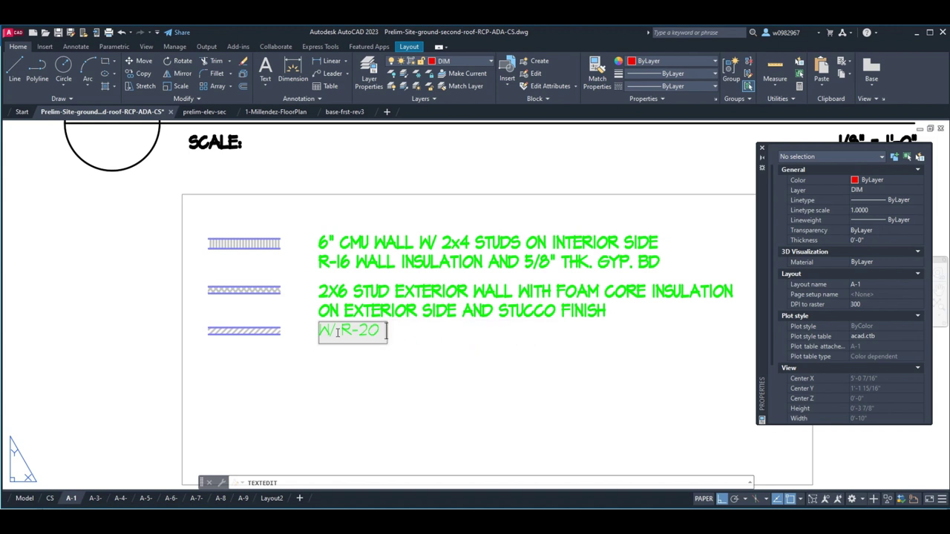
pyautogui.write('MAT')
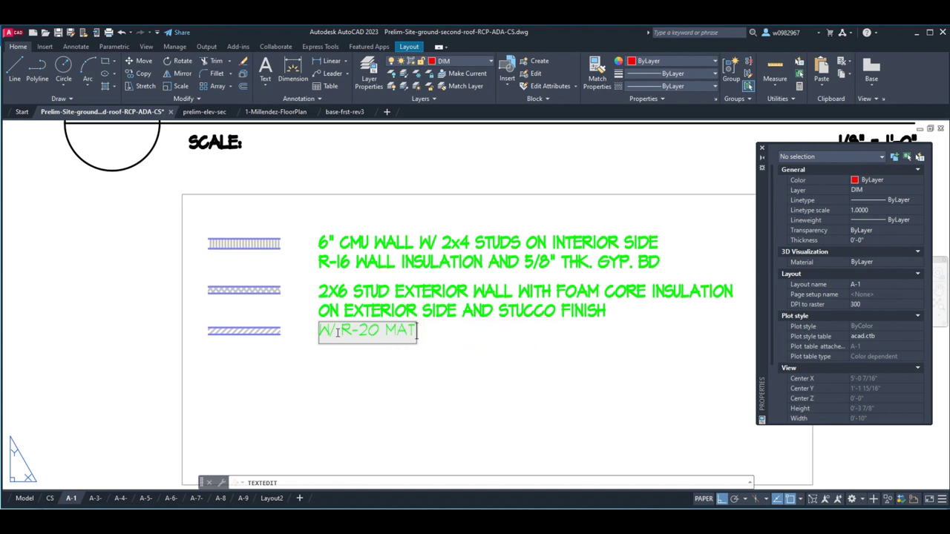
pyautogui.write('T INSULA')
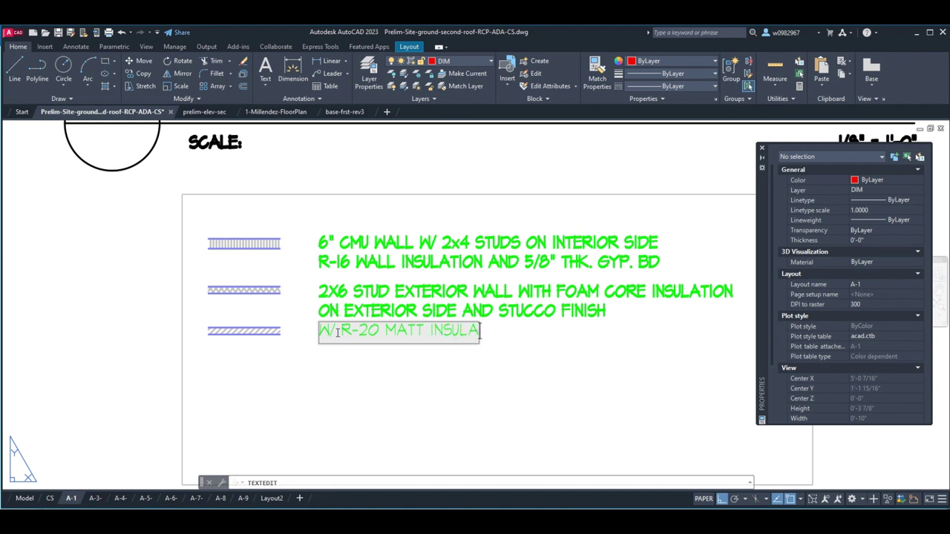
pyautogui.write('TION W/')
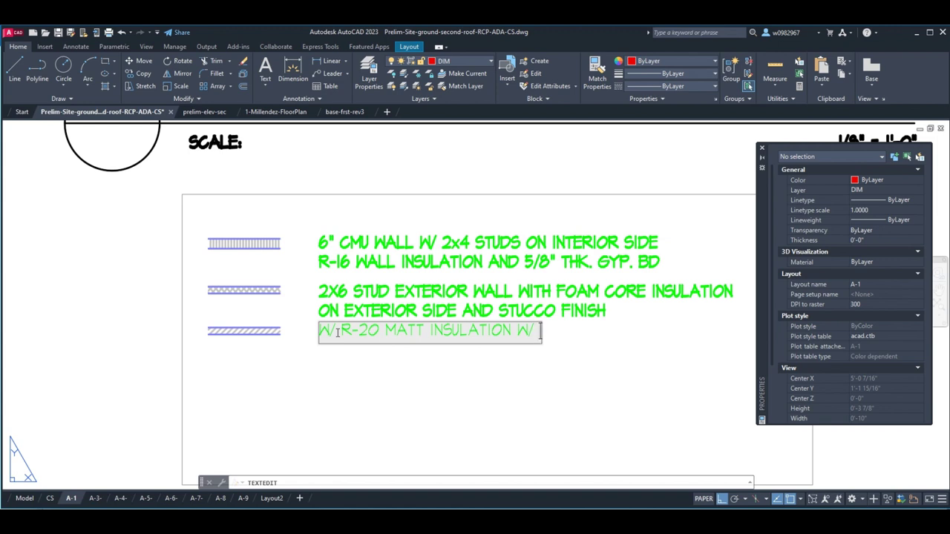
pyautogui.write('5/8" THK. ')
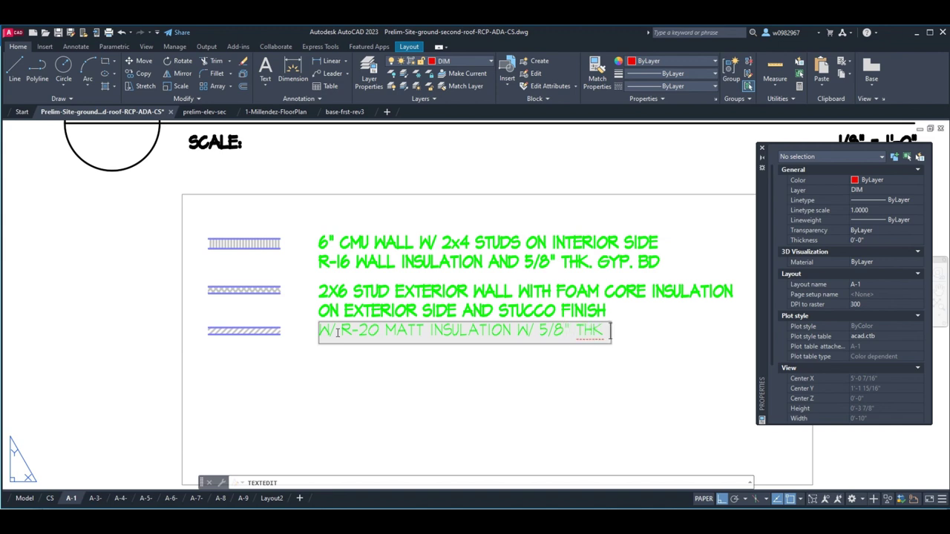
pyautogui.write('GYP')
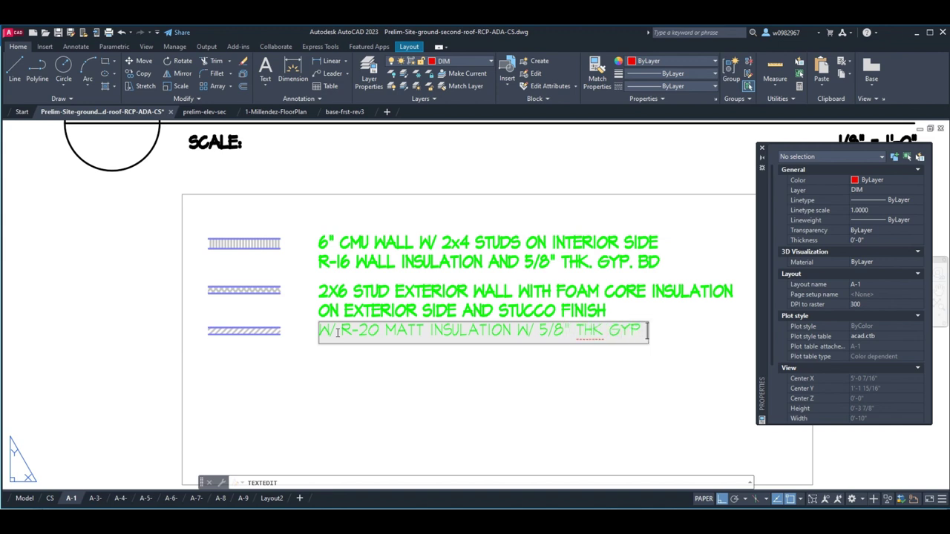
pyautogui.write(' BD')
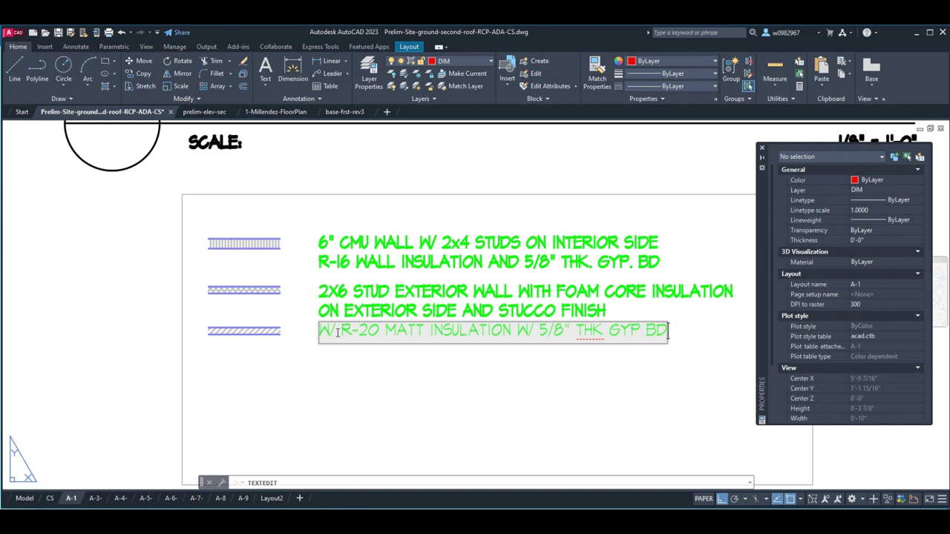
pyautogui.write(' INTERIOR')
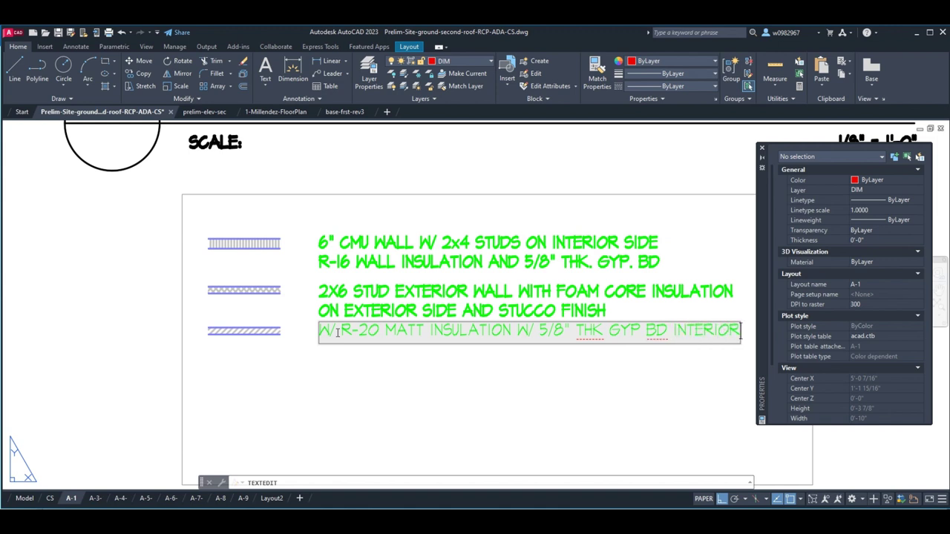
pyautogui.press('Return')
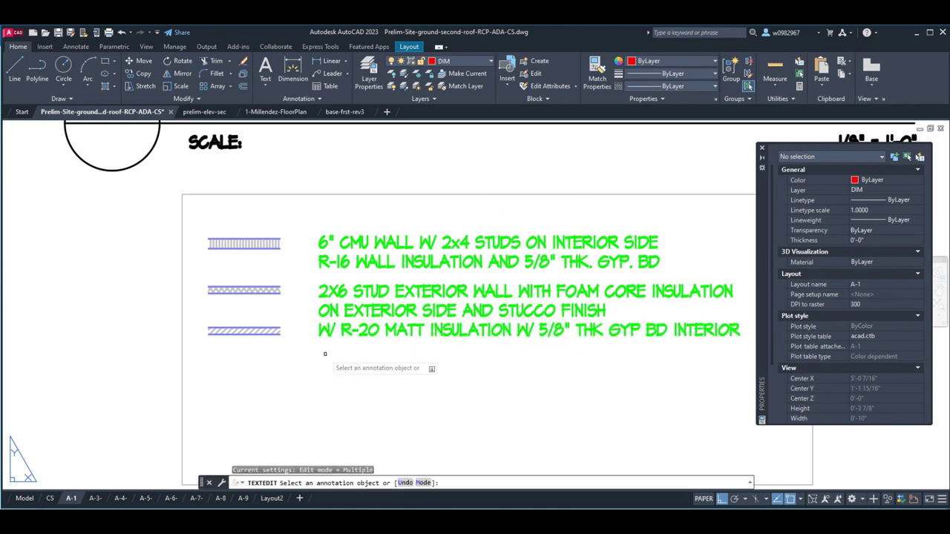
pyautogui.press('Escape')
pyautogui.press('Escape')
pyautogui.press('Escape')
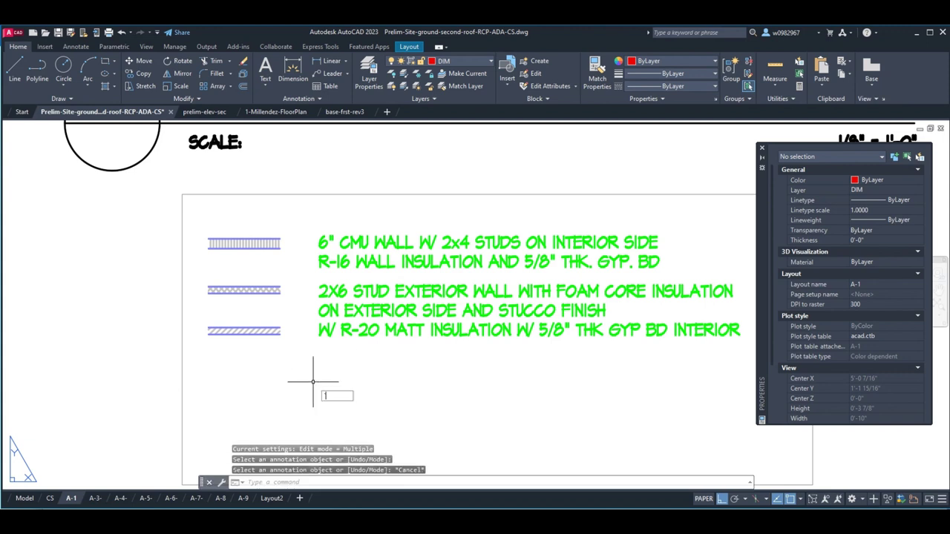
# - Copy the three-line exterior wall note about 3/4" straight down, below the original note
pyautogui.write('co')
pyautogui.press('Return')
pyautogui.click(429, 356)
pyautogui.click(319, 275)
pyautogui.press('Return')
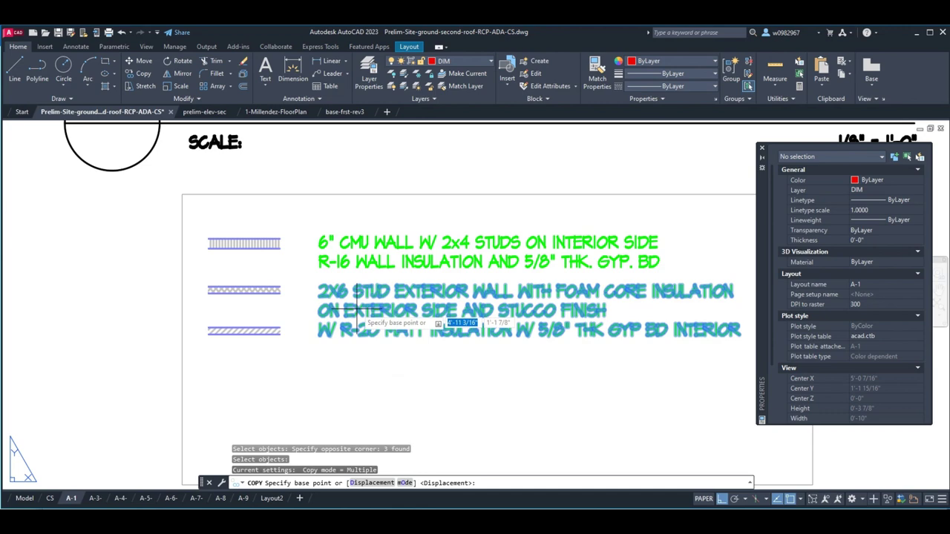
pyautogui.click(369, 303)
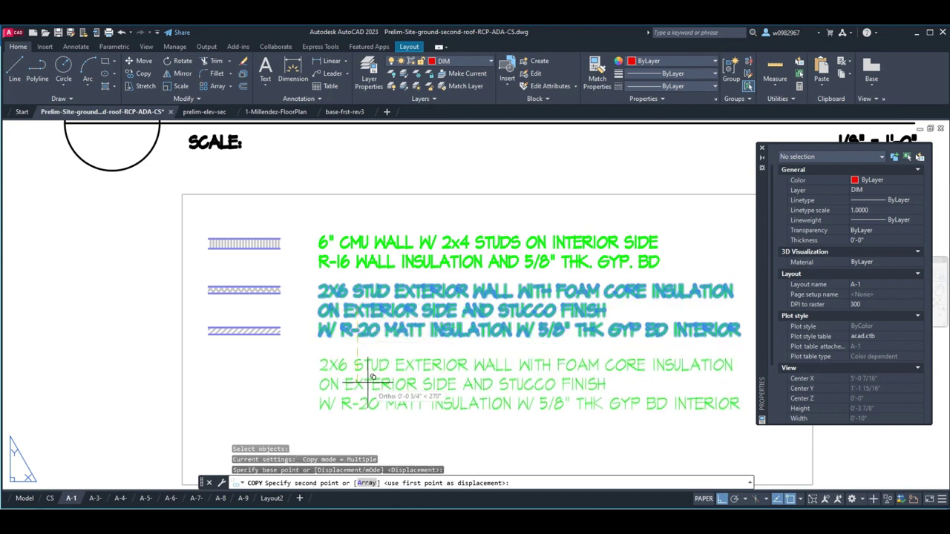
pyautogui.click(371, 376)
pyautogui.press('Escape')
pyautogui.press('Escape')
pyautogui.press('Escape')
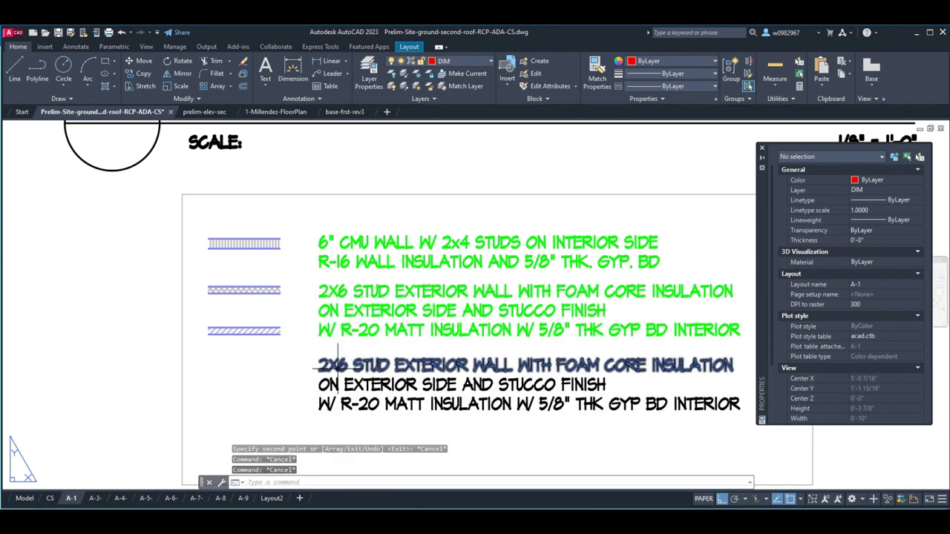
pyautogui.doubleClick(340, 365)
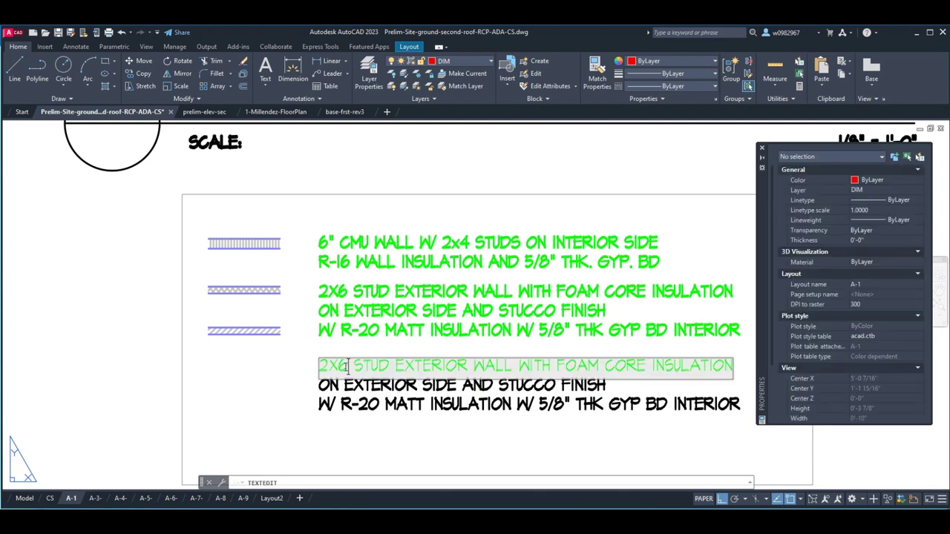
pyautogui.write('4')
pyautogui.press('Escape')
pyautogui.press('Escape')
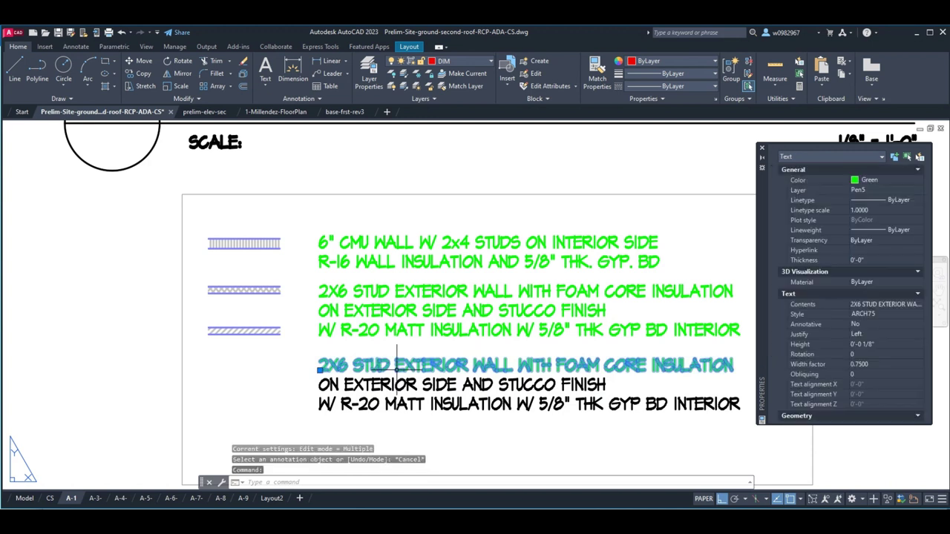
pyautogui.doubleClick(397, 367)
pyautogui.moveTo(399, 369); pyautogui.dragTo(713, 383)
pyautogui.press('Escape')
pyautogui.press('Escape')
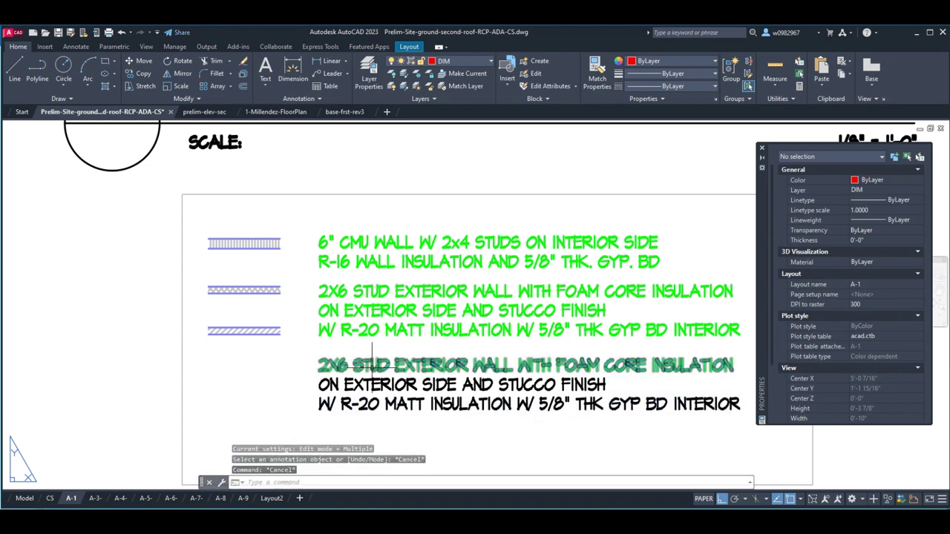
# - Replace the wording after "2X6 STUD" in the first line of the lowest note with "WALL"
pyautogui.doubleClick(399, 367)
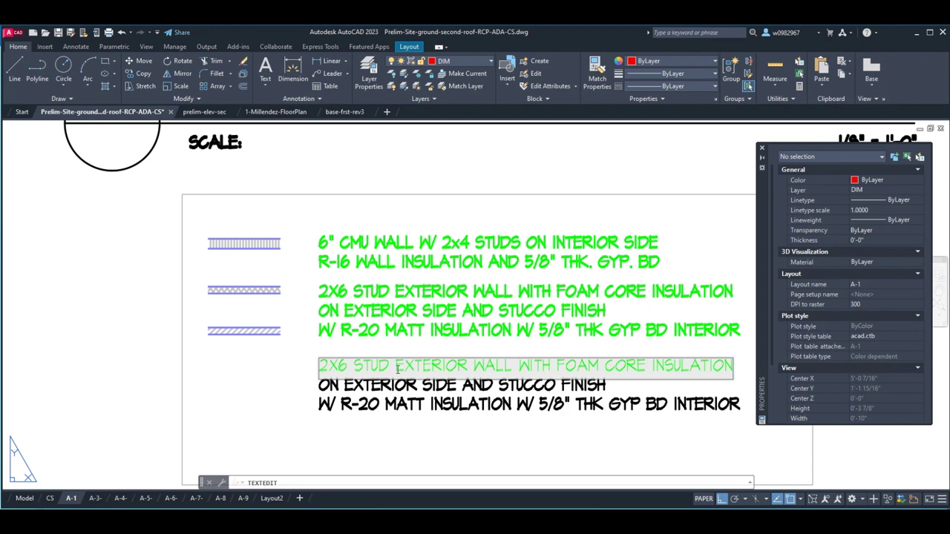
pyautogui.moveTo(397, 366); pyautogui.dragTo(737, 371)
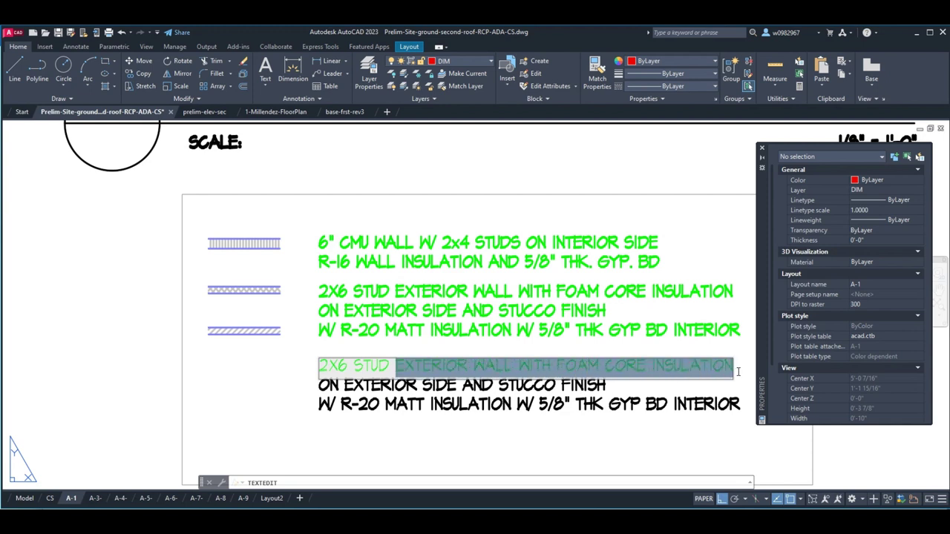
pyautogui.write('WALL ')
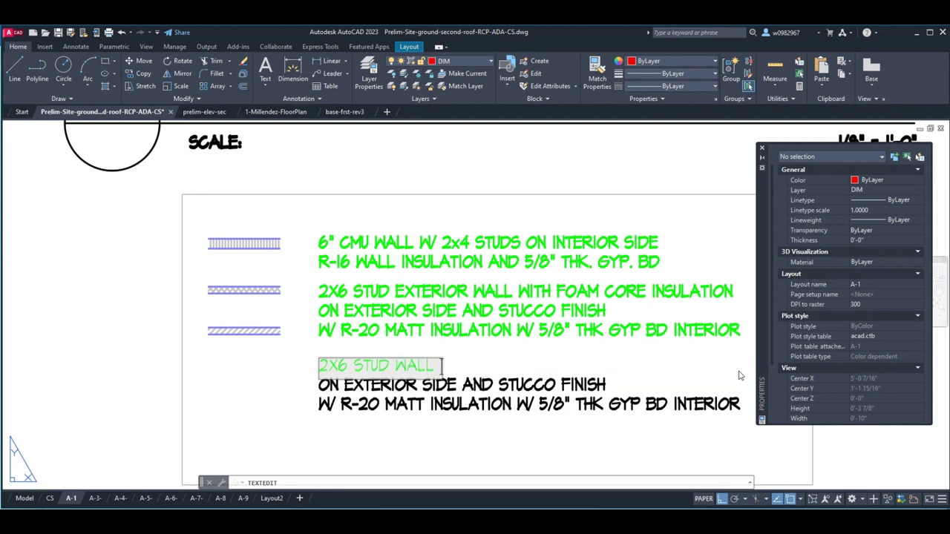
# - Complete the third wall legend note as 2X6 STUD WALL WITH 5/8" THK GYP BD EACH SIDE
pyautogui.write('WITH 5/8')
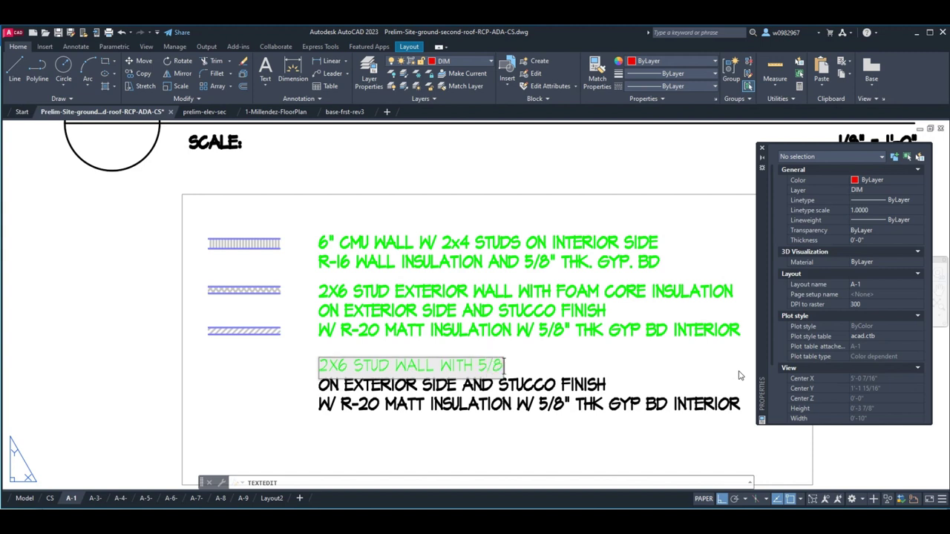
pyautogui.write('" THK ')
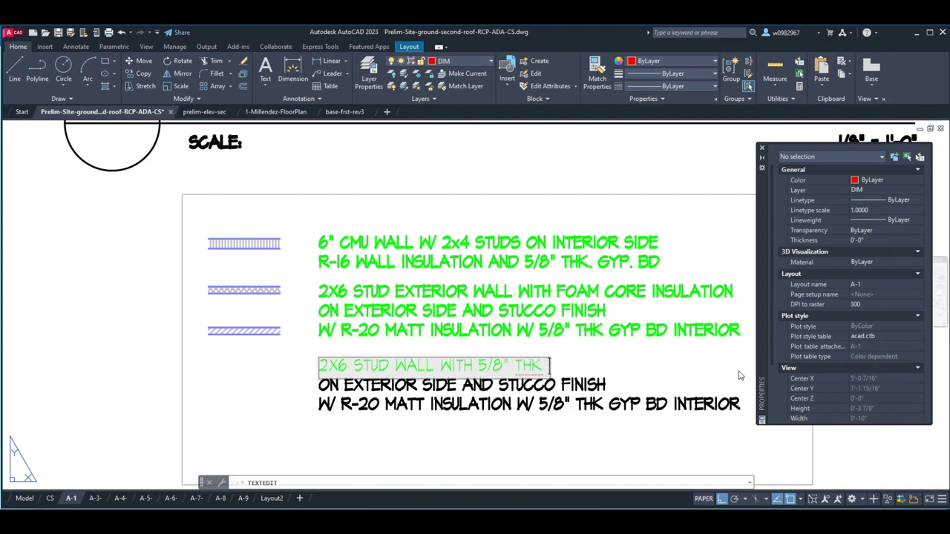
pyautogui.write('GYP BD')
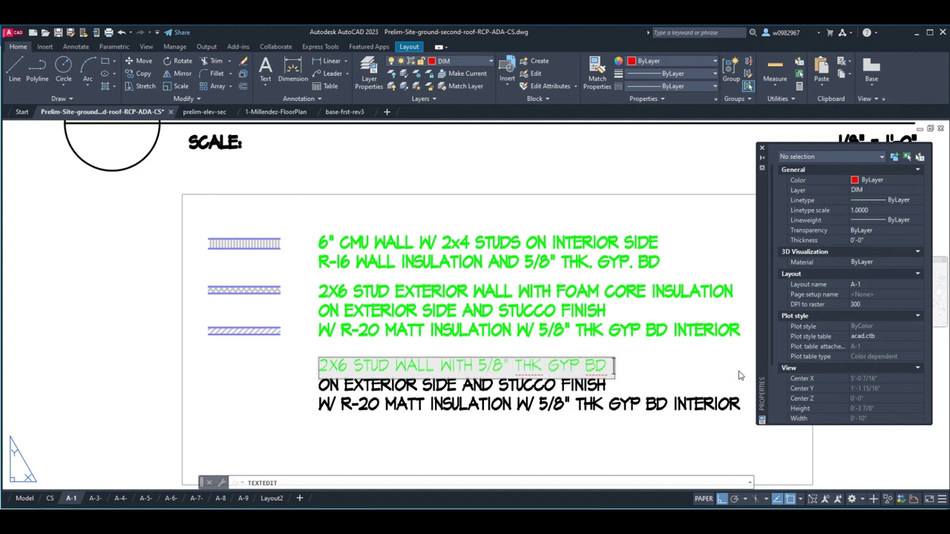
pyautogui.write(' EACH SIDE')
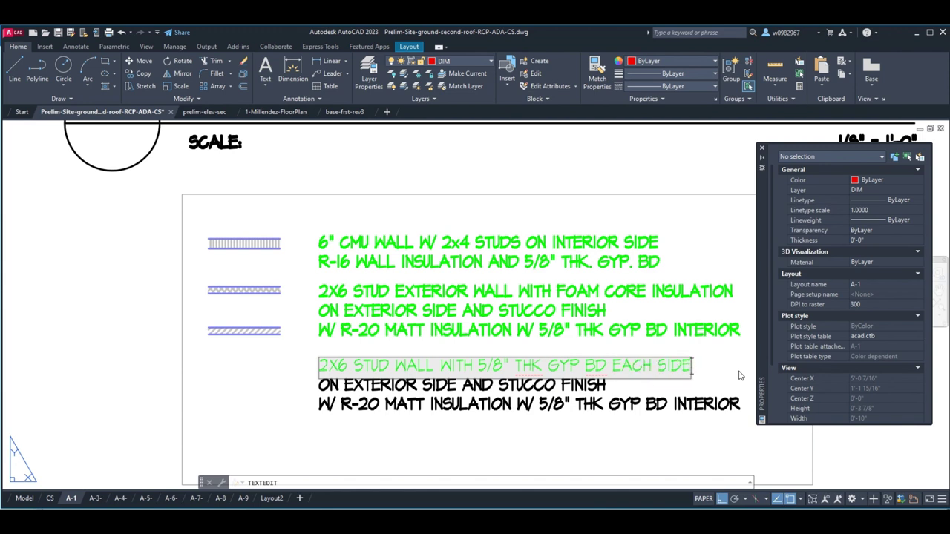
pyautogui.press('Escape')
# - Erase the two leftover note lines about stucco finish and R-20 insulation below the third wall note
pyautogui.write('e')
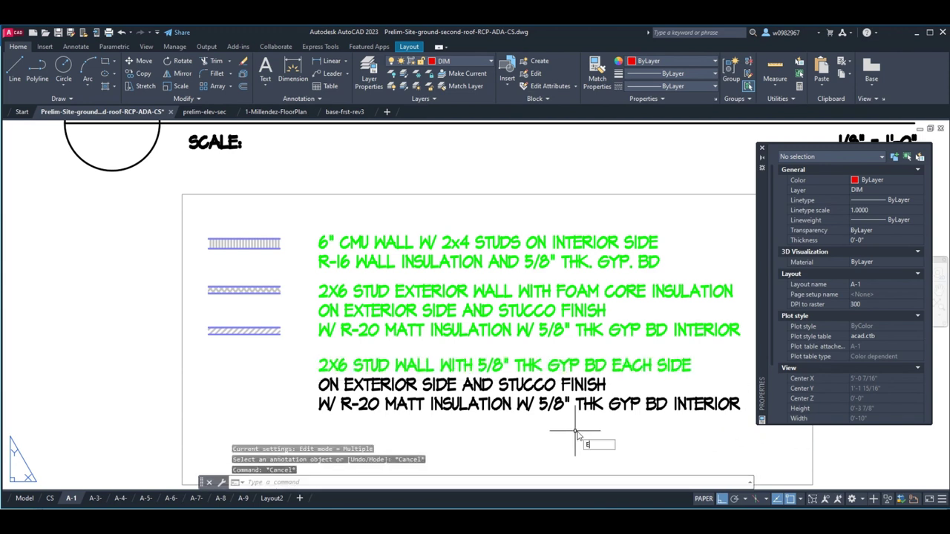
pyautogui.press('Return')
pyautogui.click(578, 431)
pyautogui.click(535, 394)
pyautogui.press('Return')
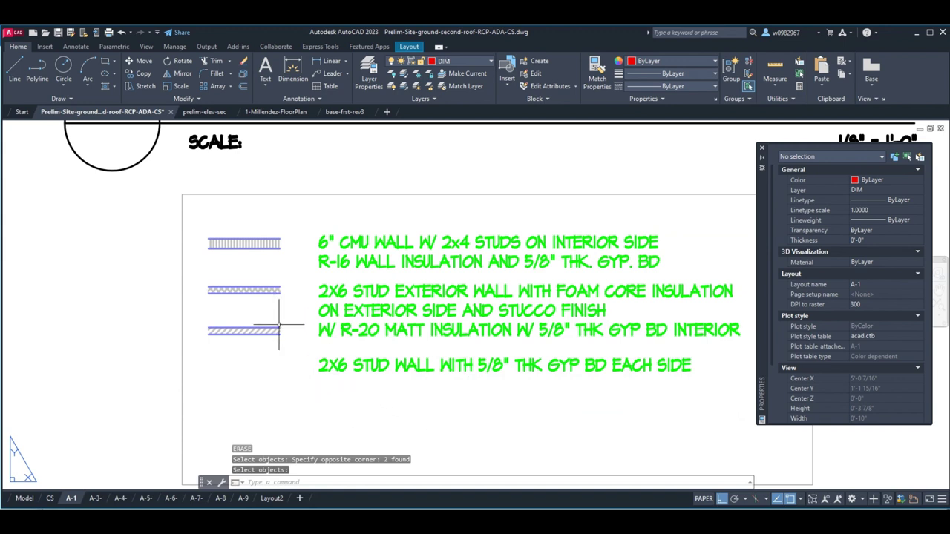
pyautogui.doubleClick(297, 357)
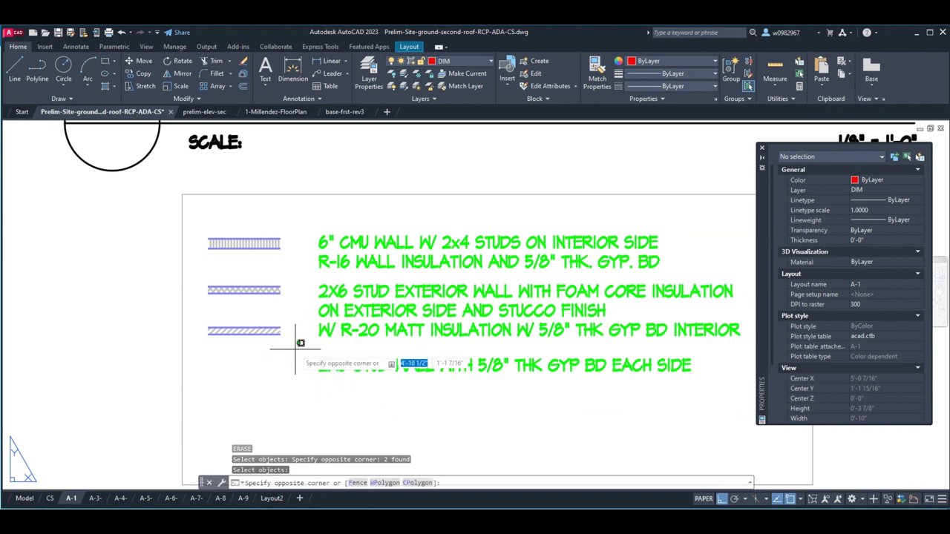
pyautogui.click(276, 316)
pyautogui.press('Escape')
pyautogui.press('Escape')
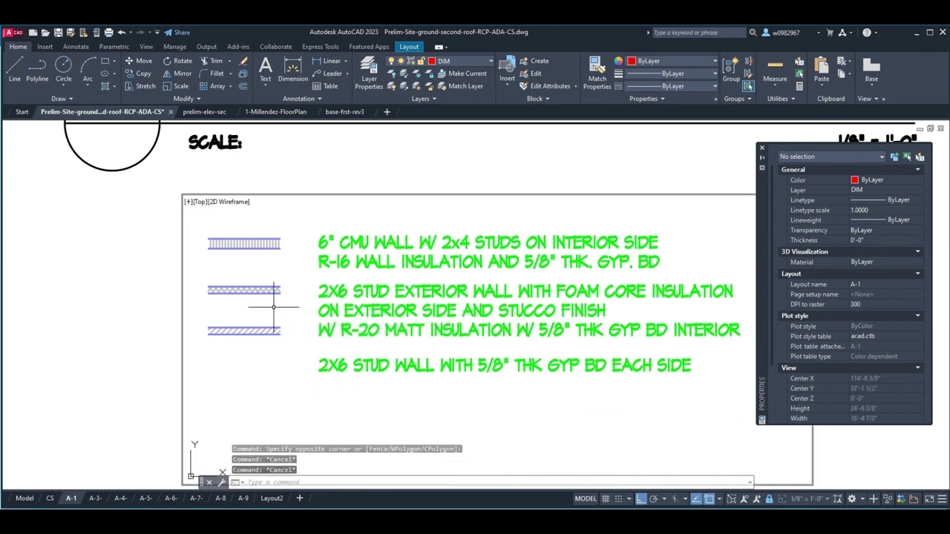
pyautogui.doubleClick(155, 288)
pyautogui.doubleClick(311, 314)
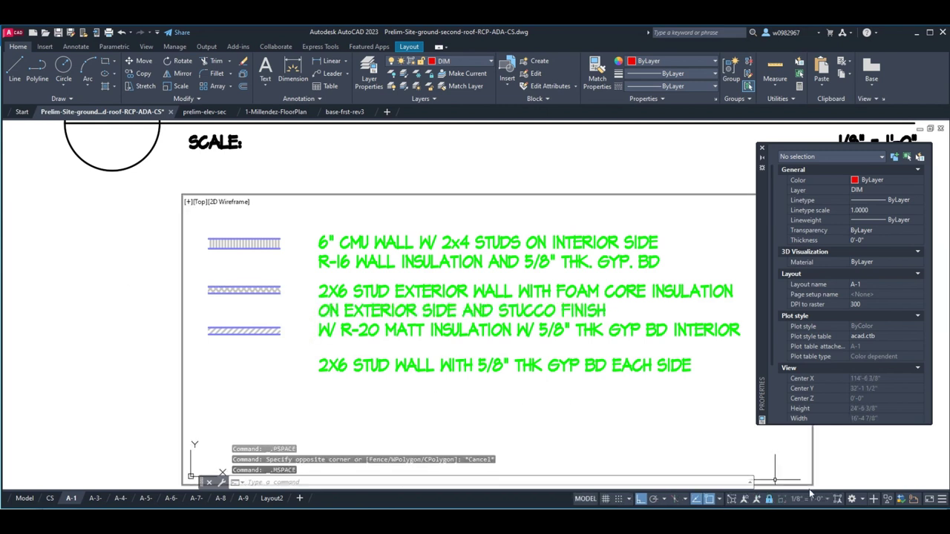
pyautogui.doubleClick(85, 310)
pyautogui.press('Escape')
pyautogui.press('Escape')
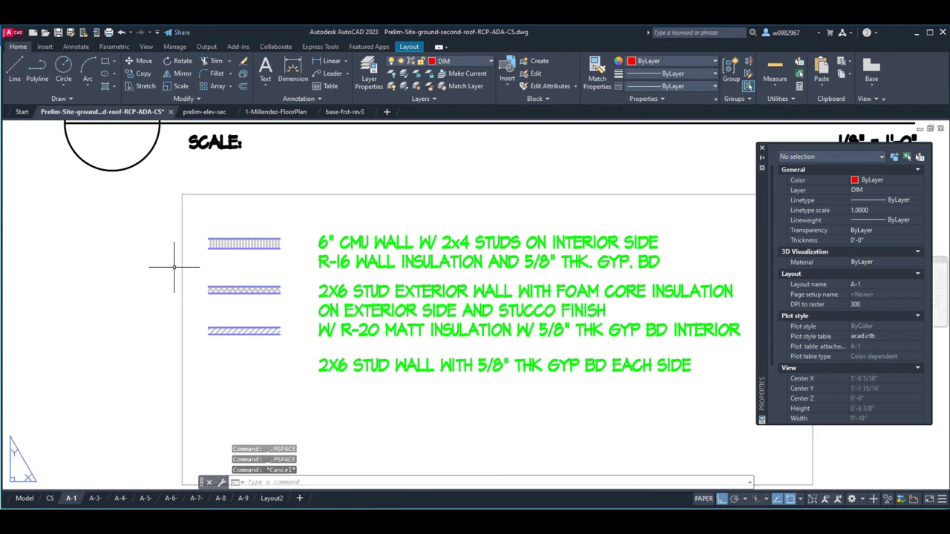
# - Save the sheet drawing and move the lower two wall samples in base-frst-rev3 slightly down
pyautogui.click(57, 32)
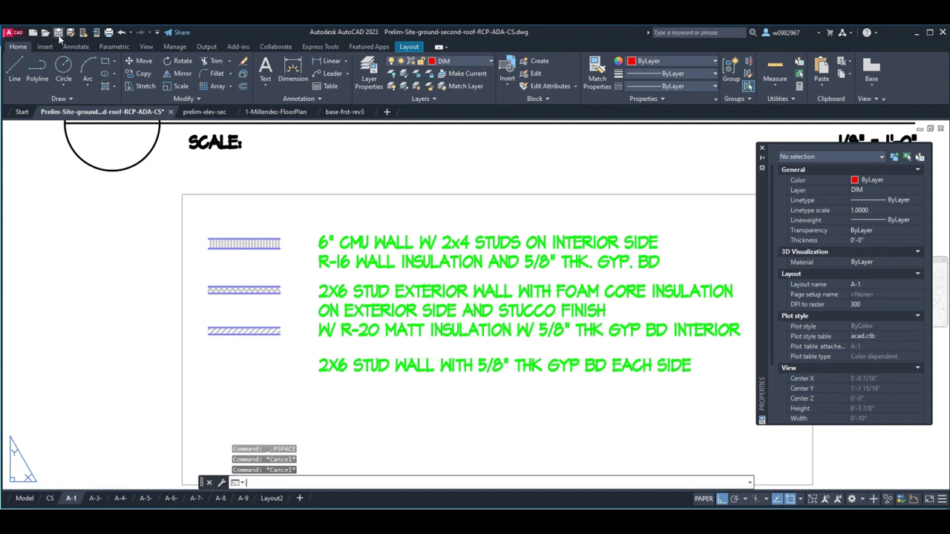
pyautogui.click(342, 112)
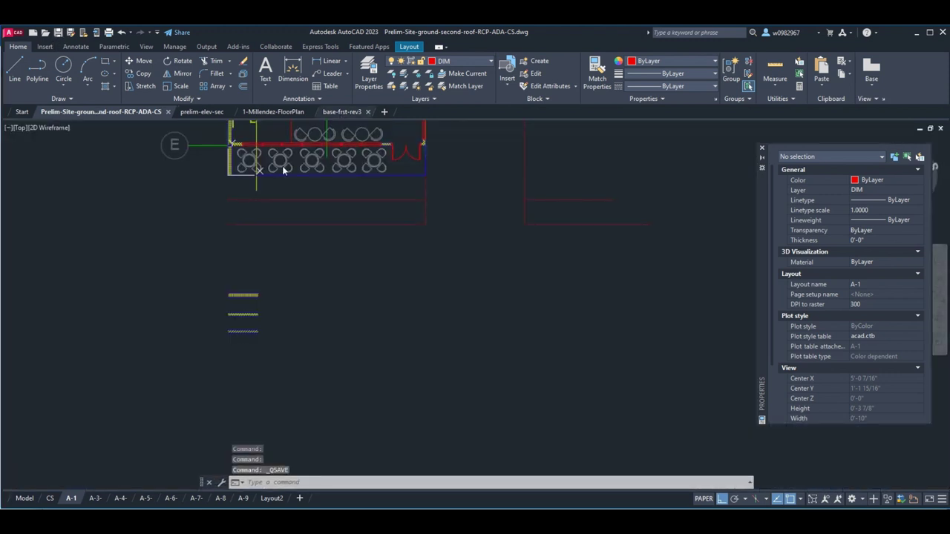
pyautogui.write('m')
pyautogui.press('Return')
pyautogui.click(268, 352)
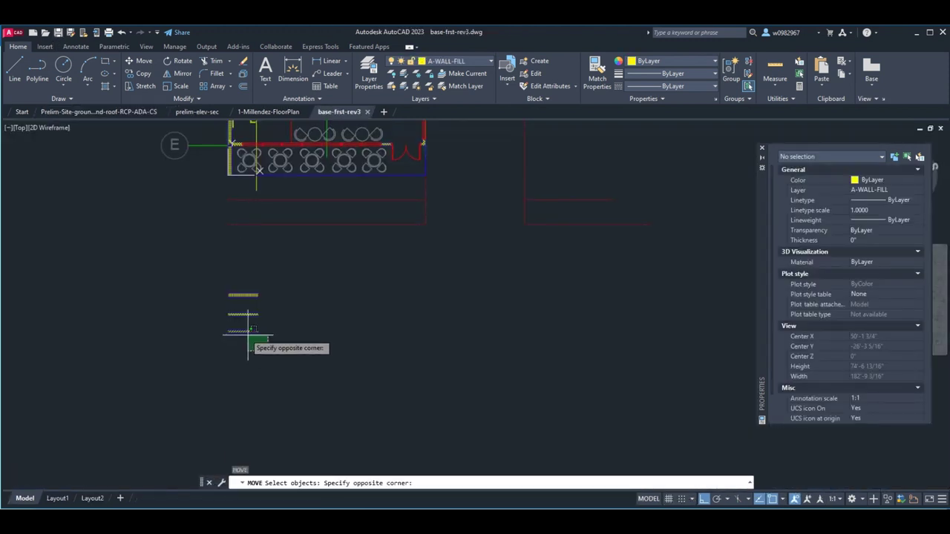
pyautogui.click(227, 325)
pyautogui.click(244, 310)
pyautogui.click(224, 322)
pyautogui.press('Return')
pyautogui.click(205, 324)
pyautogui.click(202, 336)
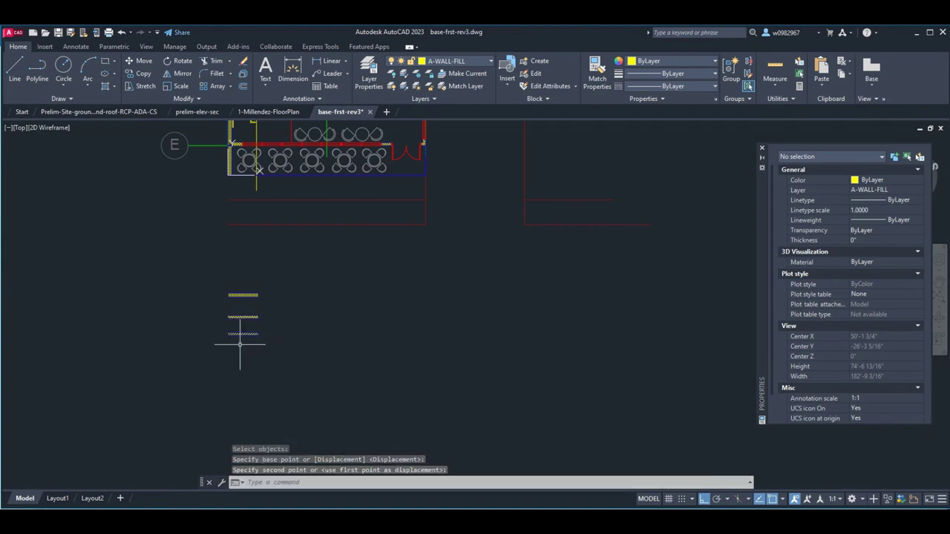
pyautogui.press('Return')
pyautogui.click(261, 351)
pyautogui.click(222, 344)
pyautogui.press('Return')
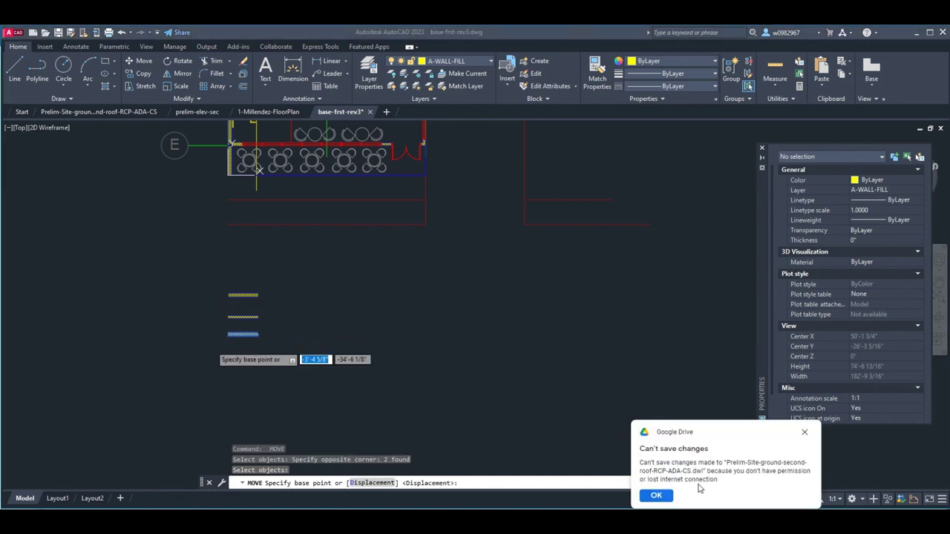
pyautogui.click(656, 496)
pyautogui.press('Escape')
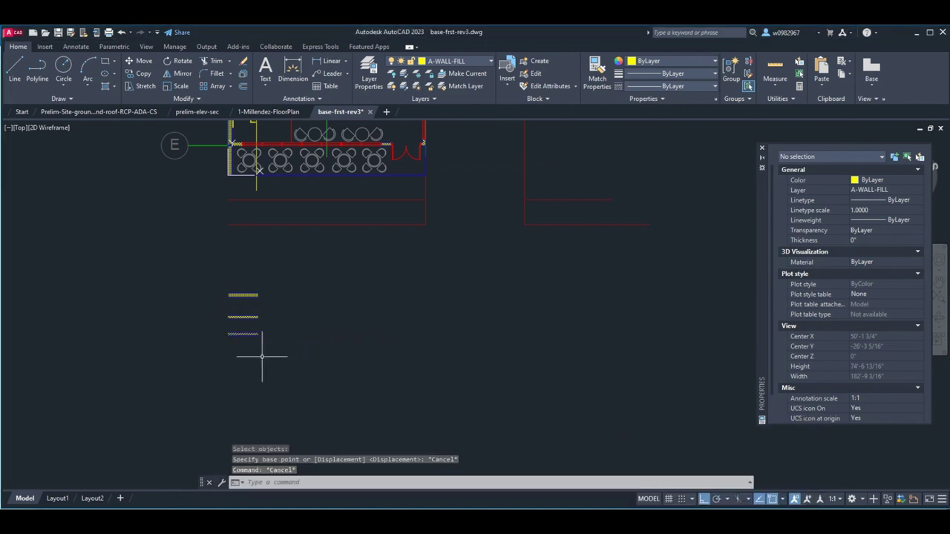
# - Move the lowest wall sample, including its hatch, farther down and save base-frst-rev3
pyautogui.press('Return')
pyautogui.click(306, 365)
pyautogui.click(197, 304)
pyautogui.press('Return')
pyautogui.click(222, 339)
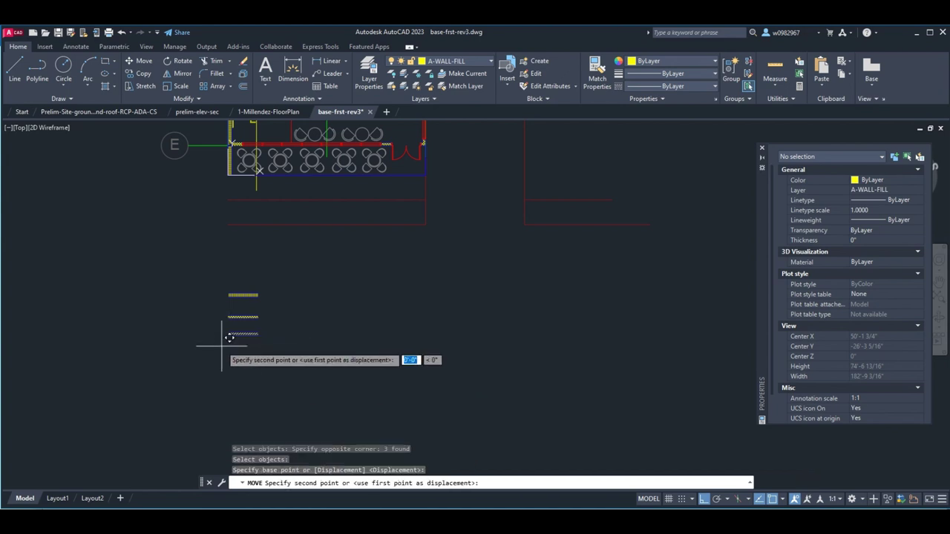
pyautogui.click(224, 346)
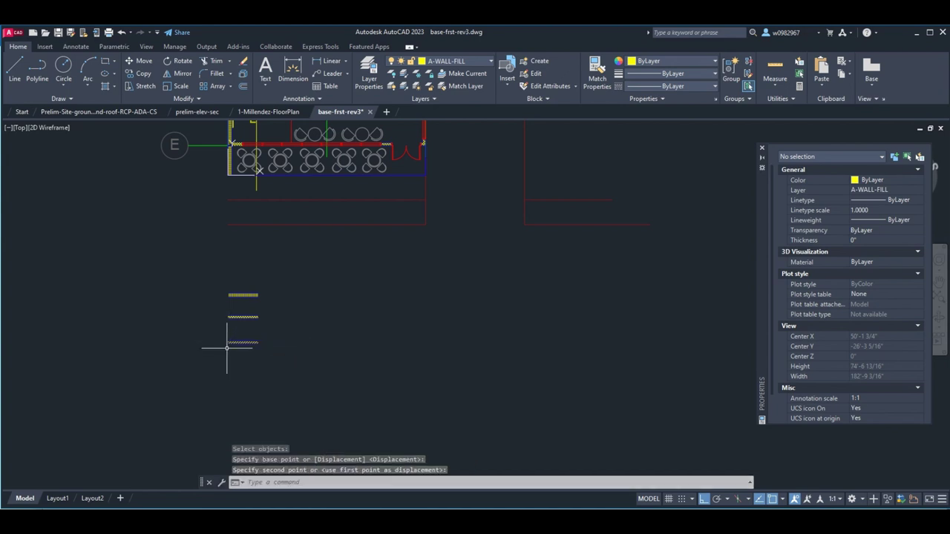
pyautogui.click(58, 34)
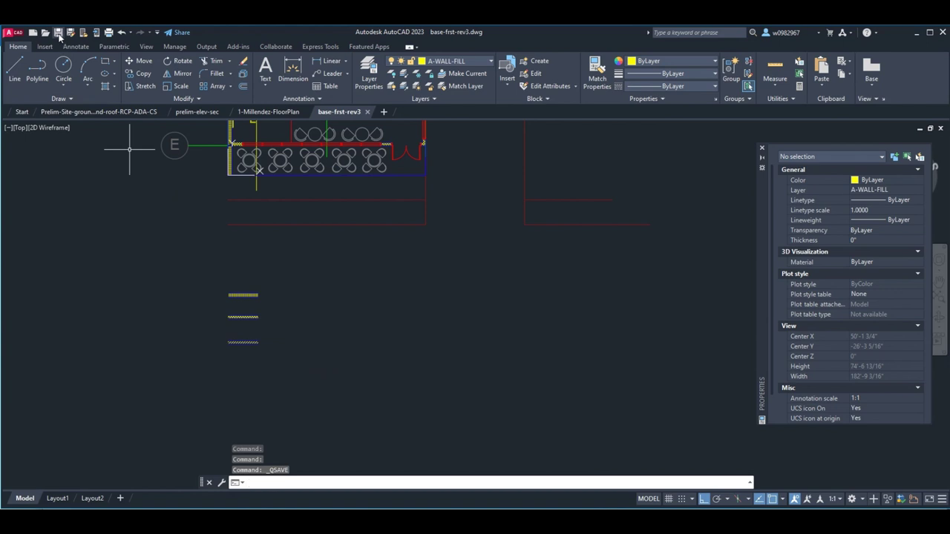
# - Return to the Prelim-Site sheet drawing and reload the modified base-frst-rev3 xref with its changes compared
pyautogui.click(114, 116)
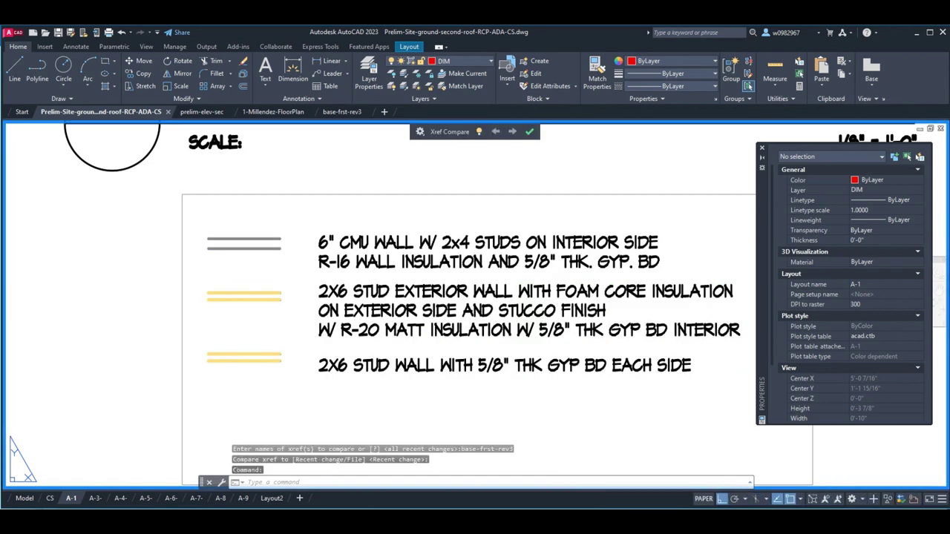
pyautogui.click(146, 316)
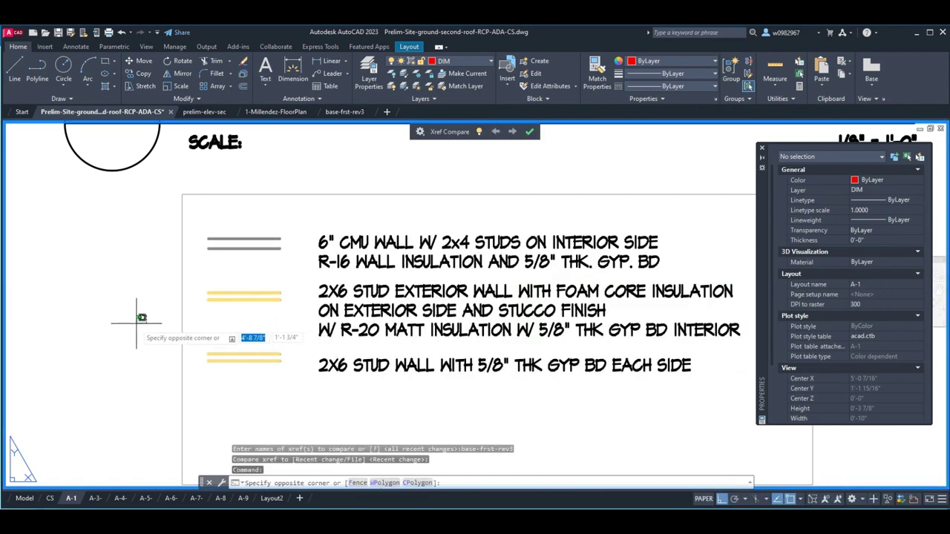
pyautogui.press('Escape')
pyautogui.press('Escape')
pyautogui.click(157, 319)
pyautogui.press('Escape')
pyautogui.press('Escape')
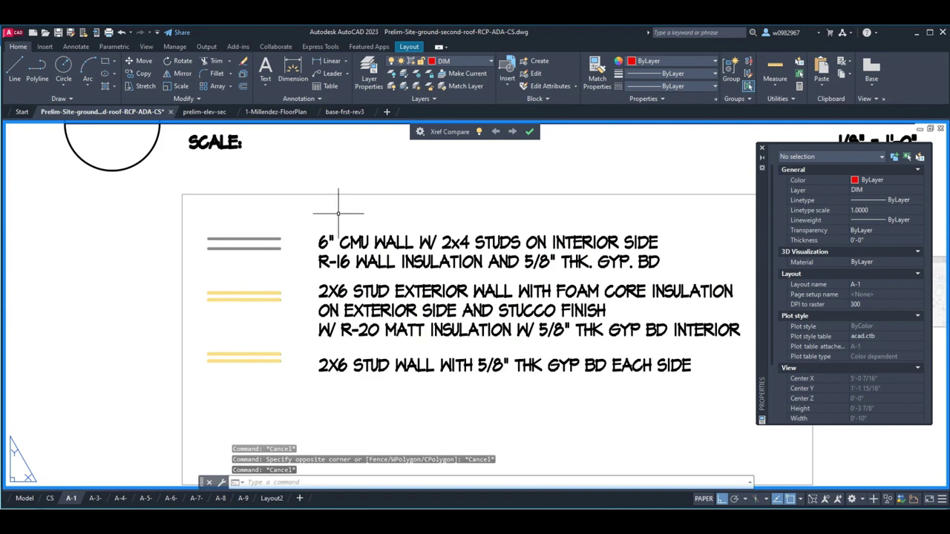
pyautogui.click(111, 301)
pyautogui.press('Escape')
pyautogui.press('Escape')
pyautogui.press('Escape')
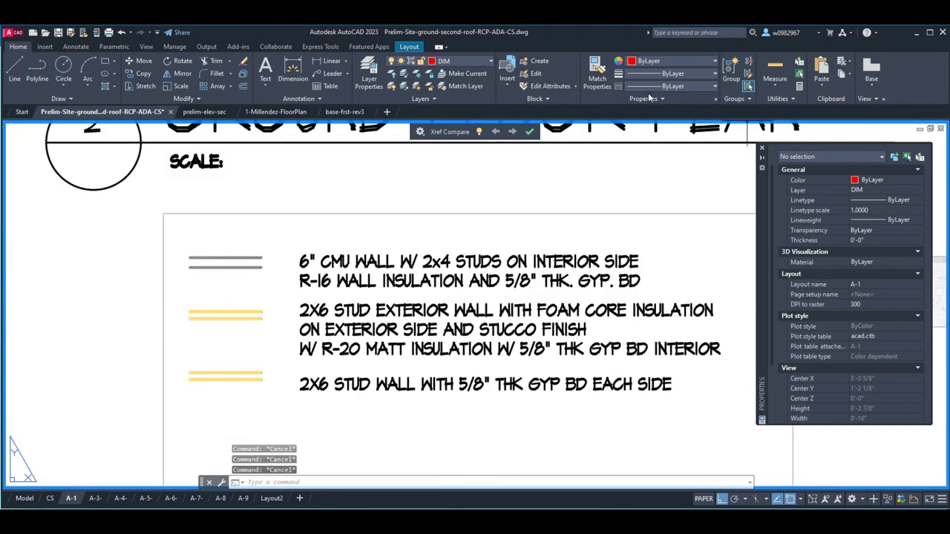
# - End the xref comparison and regenerate the layout
pyautogui.write('re')
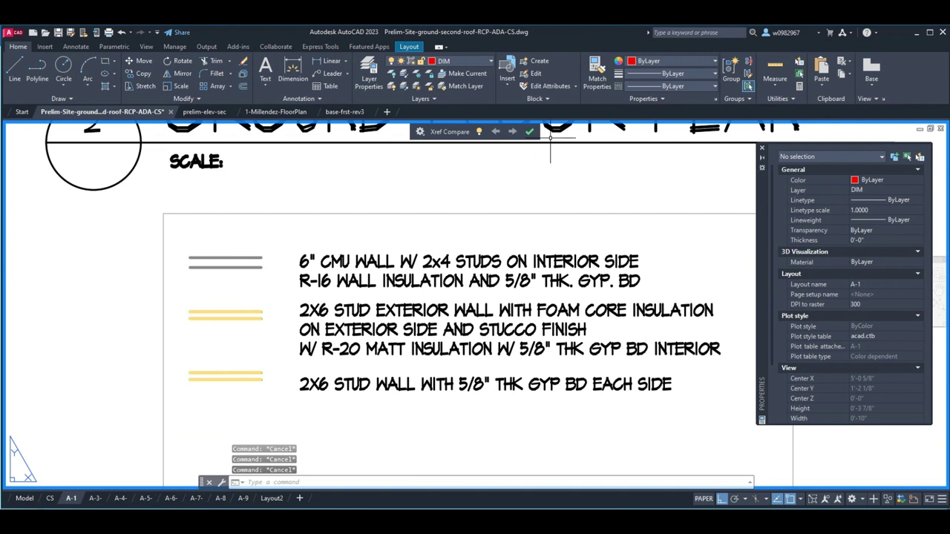
pyautogui.press('Return')
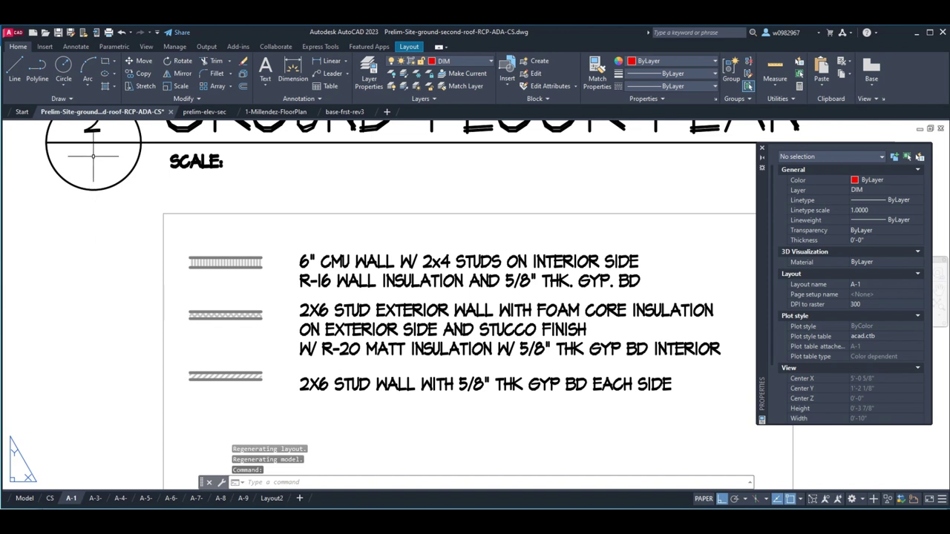
# - In base-frst-rev3, move the lowest wall sample with its hatch slightly farther down and save the drawing
pyautogui.click(357, 113)
pyautogui.write('M')
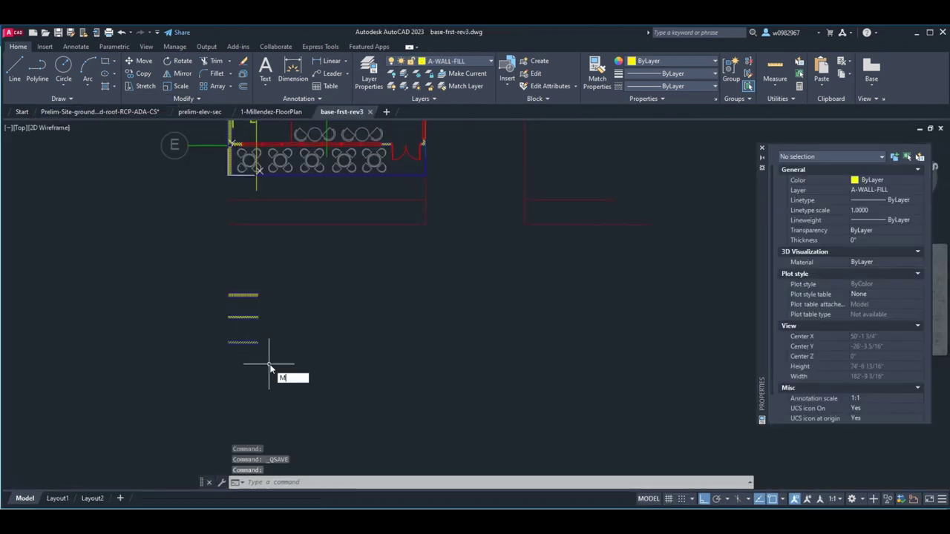
pyautogui.press('Return')
pyautogui.click(299, 359)
pyautogui.click(190, 309)
pyautogui.press('Return')
pyautogui.click(206, 345)
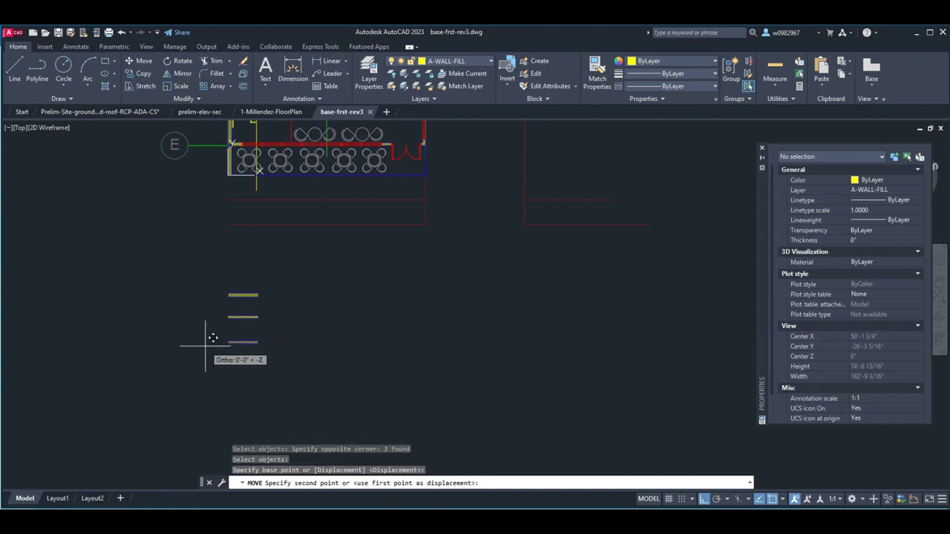
pyautogui.click(205, 349)
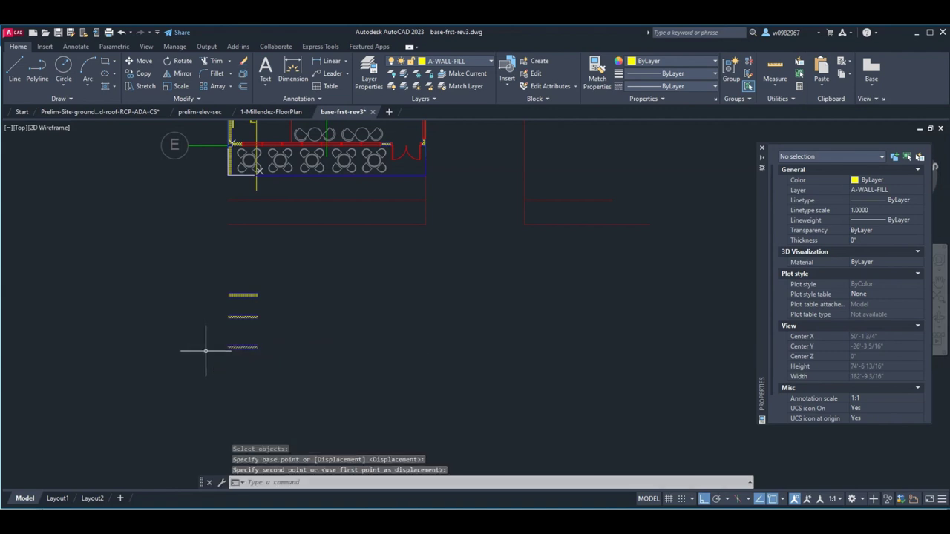
pyautogui.click(58, 32)
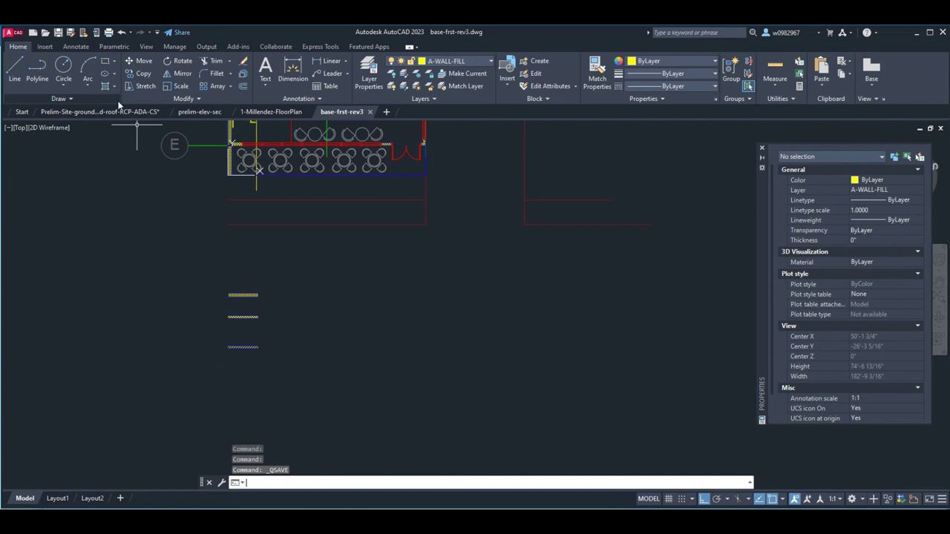
# - Switch to the Prelim-Site sheet drawing, reload the updated base-frst-rev3 xref and close its comparison
pyautogui.moveTo(122, 113)
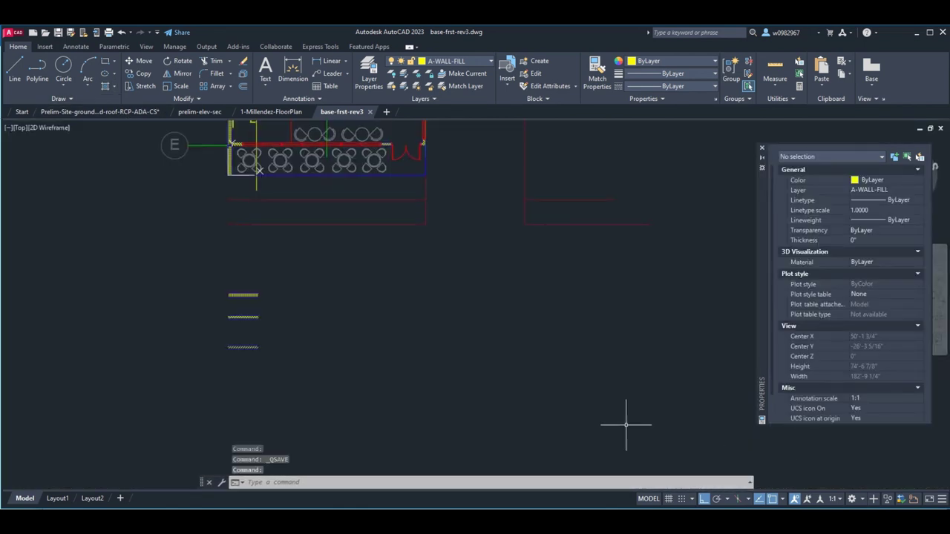
pyautogui.click(143, 112)
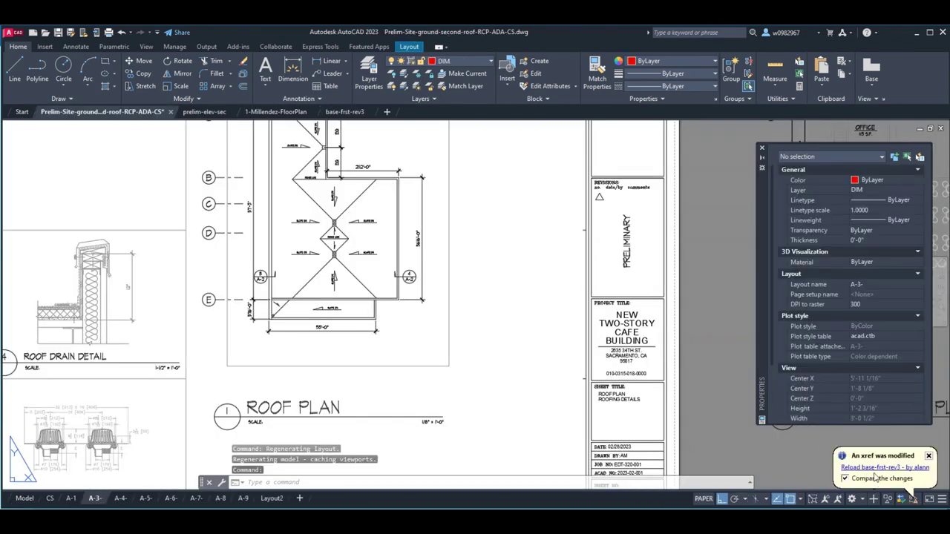
pyautogui.click(878, 475)
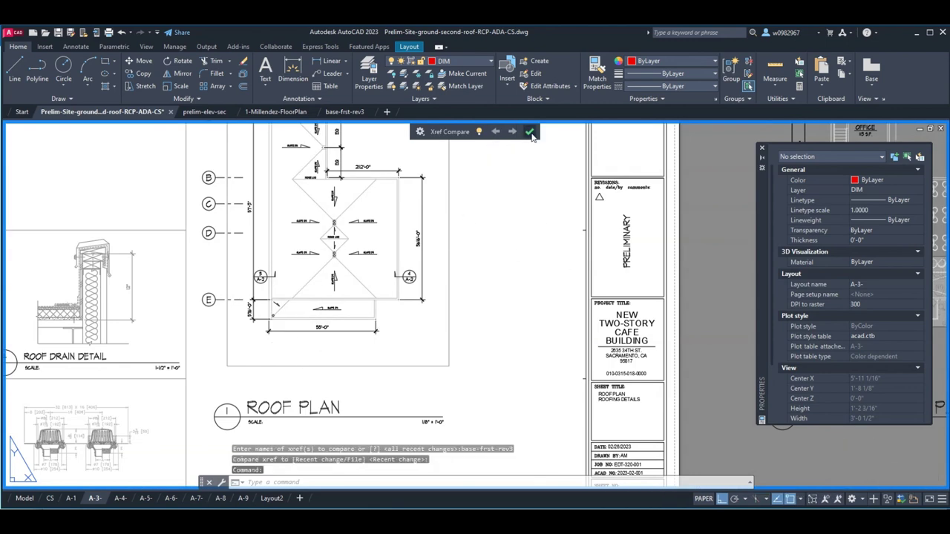
pyautogui.click(529, 131)
# - Open the A-1 layout and check the wall legend below the ground floor plan
pyautogui.click(71, 499)
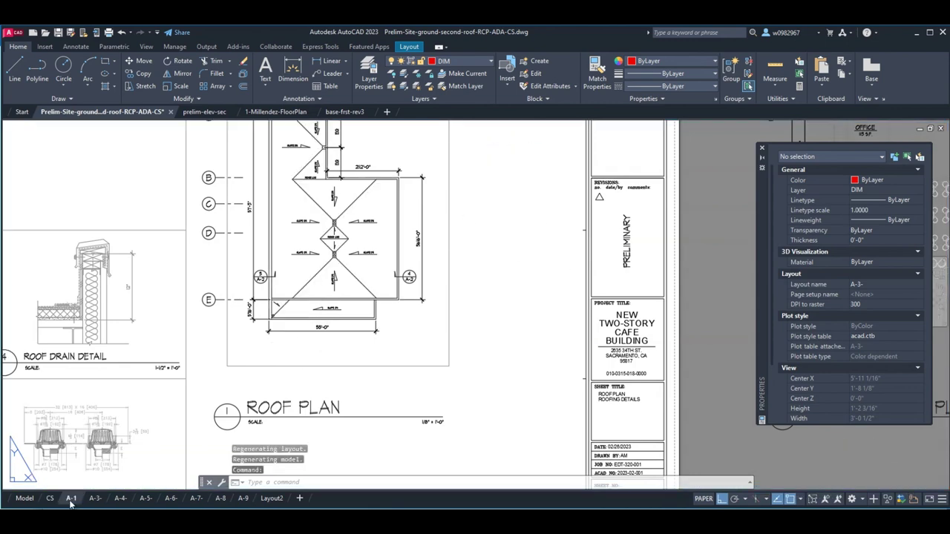
pyautogui.scroll(-6, 262, 401)
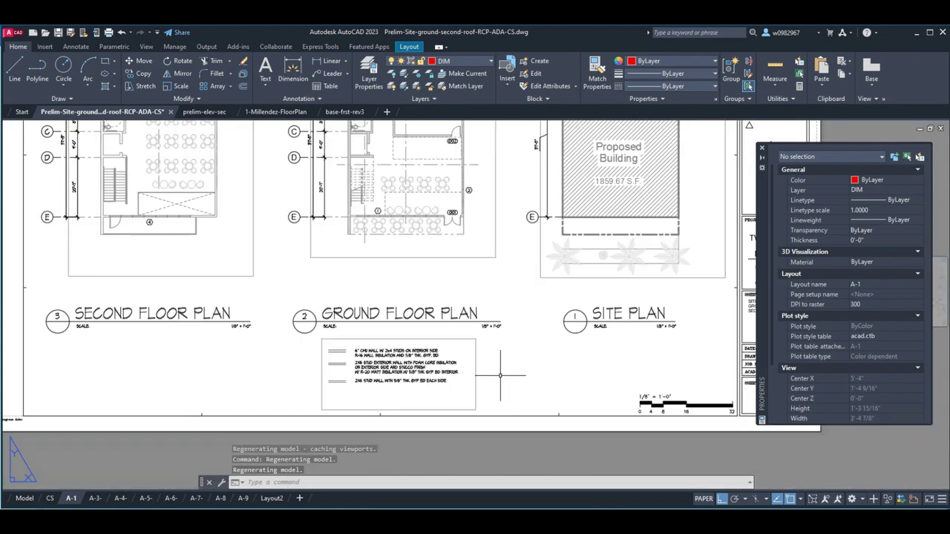
pyautogui.moveTo(508, 367); pyautogui.dragTo(465, 388, button='middle')
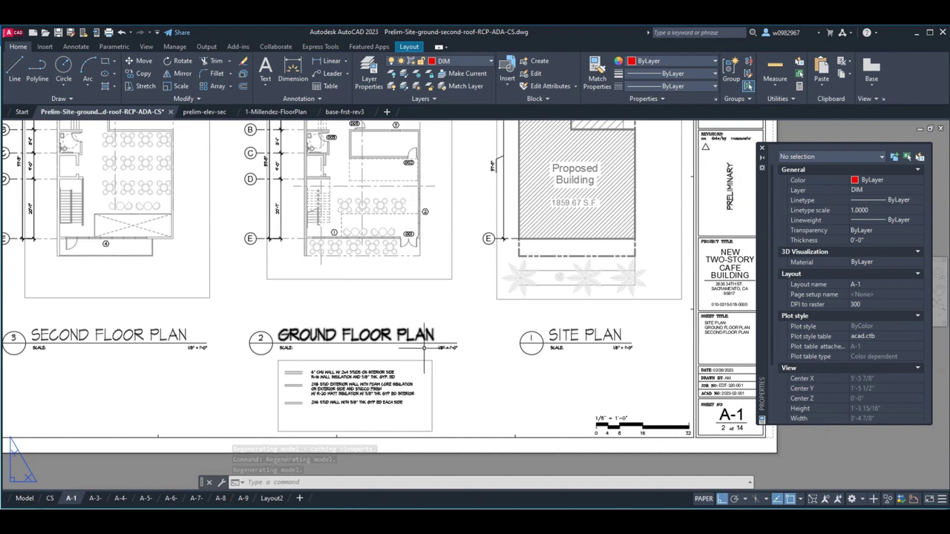
# - Turn off the VPORT layer to hide the viewport frames around the wall legend and plans on A-1
pyautogui.scroll(2, 345, 380)
pyautogui.scroll(2, 344, 373)
pyautogui.scroll(-2, 349, 371)
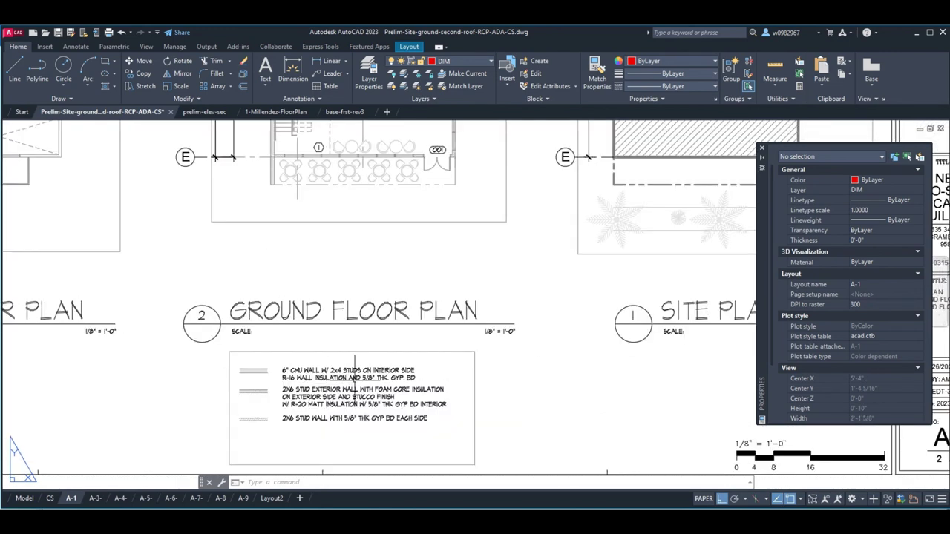
pyautogui.click(448, 63)
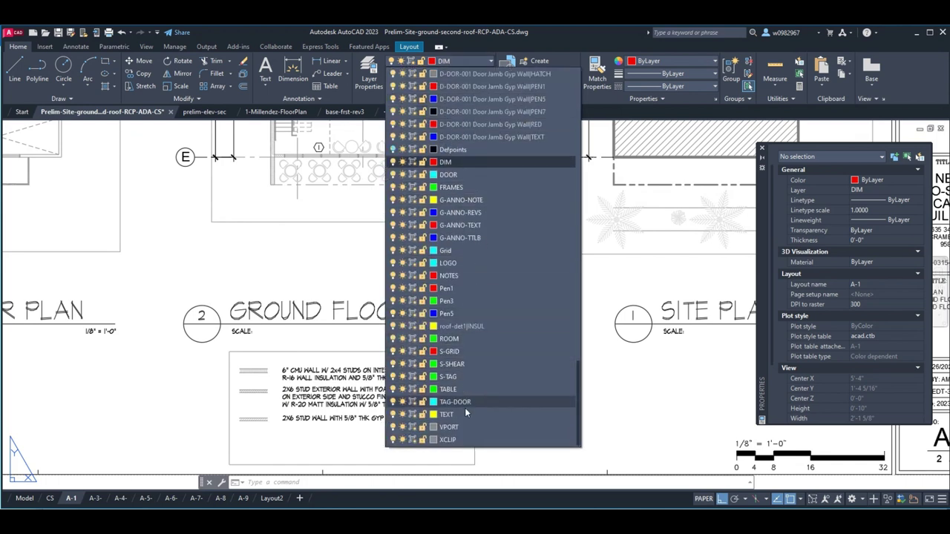
pyautogui.click(395, 427)
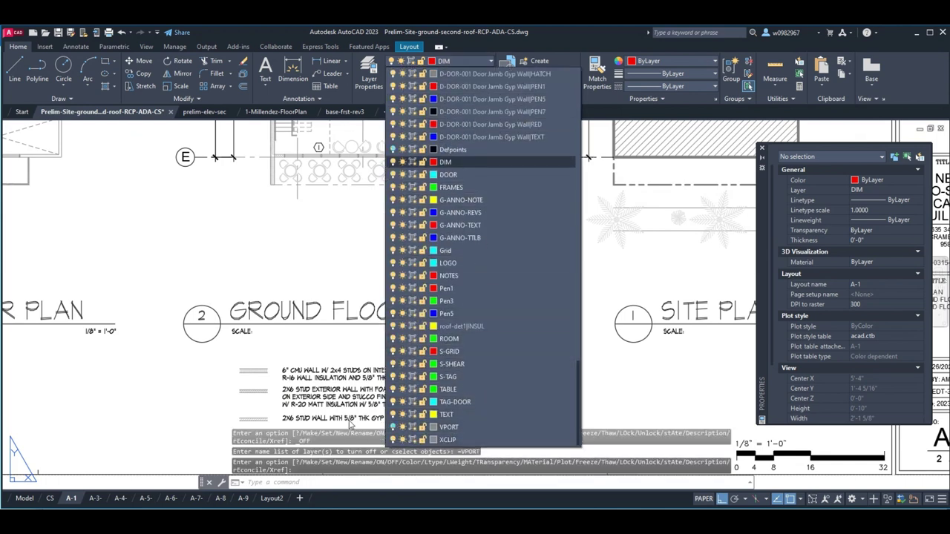
pyautogui.click(194, 360)
pyautogui.press('Escape')
pyautogui.scroll(-2, 463, 371)
pyautogui.scroll(2, 458, 371)
pyautogui.moveTo(410, 378); pyautogui.dragTo(398, 345, button='middle')
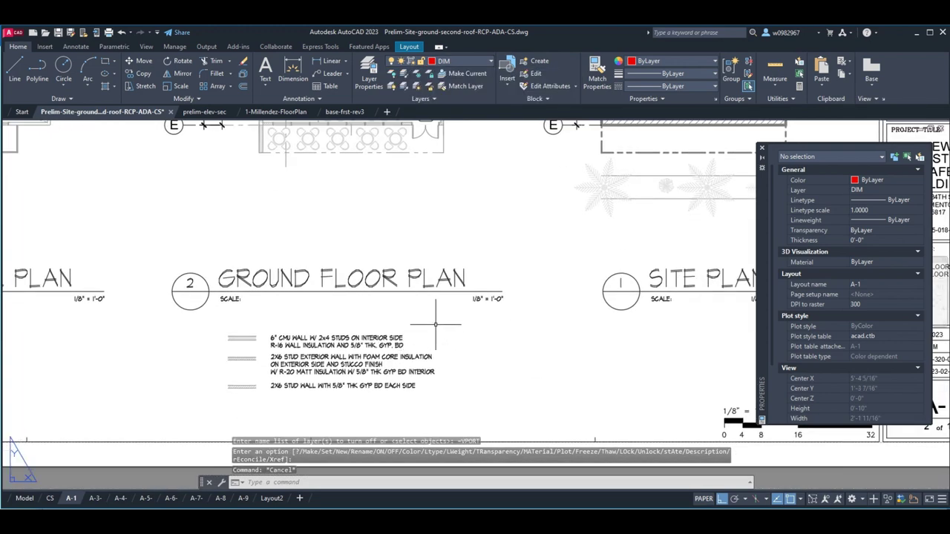
# - Switch to the Google Docs construction drawing instructions and read items 3 and 4 on wall differentiation and section callouts
pyautogui.hotkey('alt', 'Tab')
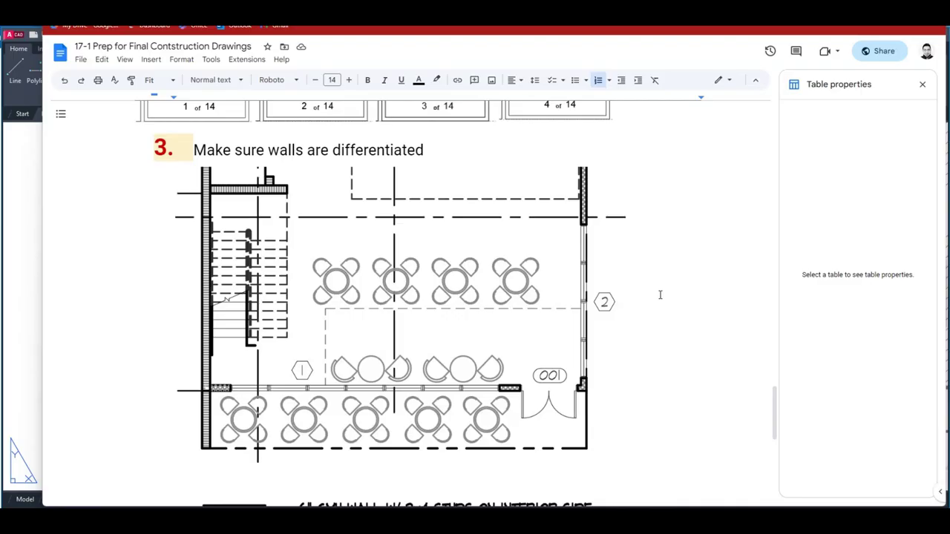
pyautogui.click(657, 291)
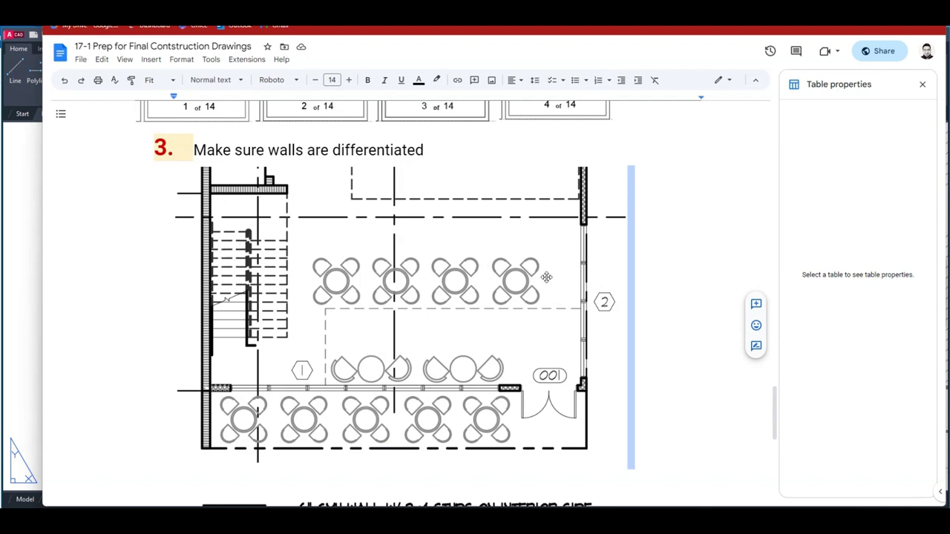
pyautogui.scroll(-3, 511, 400)
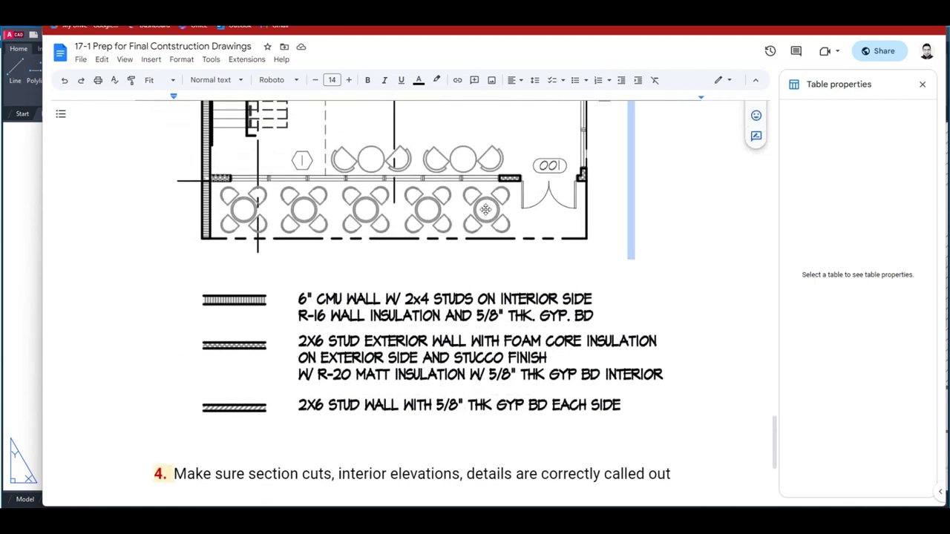
pyautogui.scroll(-2, 428, 320)
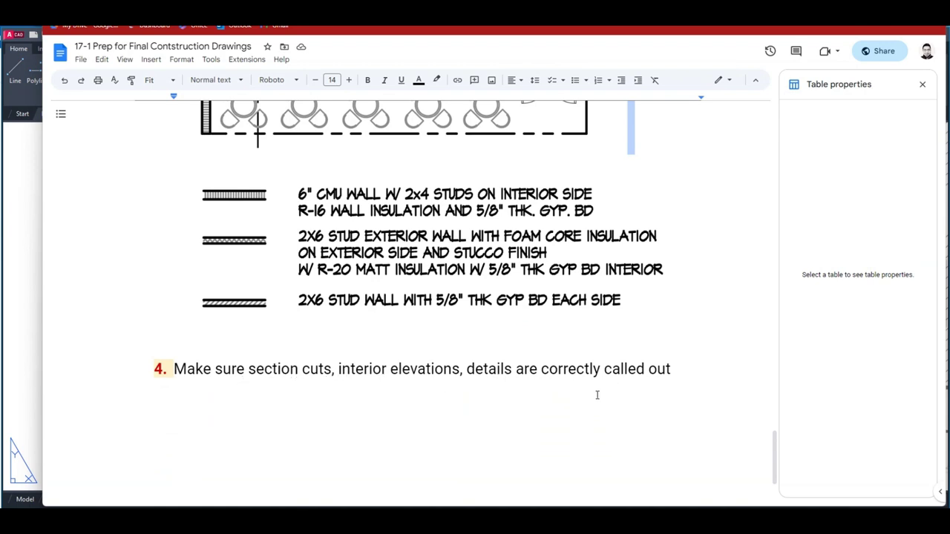
# - Return to AutoCAD, examine the ground floor plan's section line and look up Section A's drawing and sheet numbers in prelim-elev-sec
pyautogui.click(38, 306)
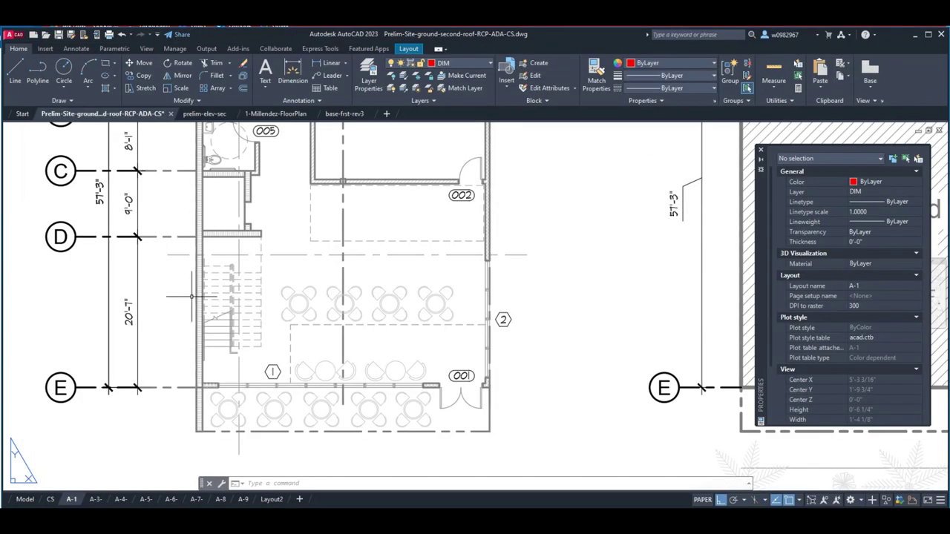
pyautogui.scroll(2, 438, 312)
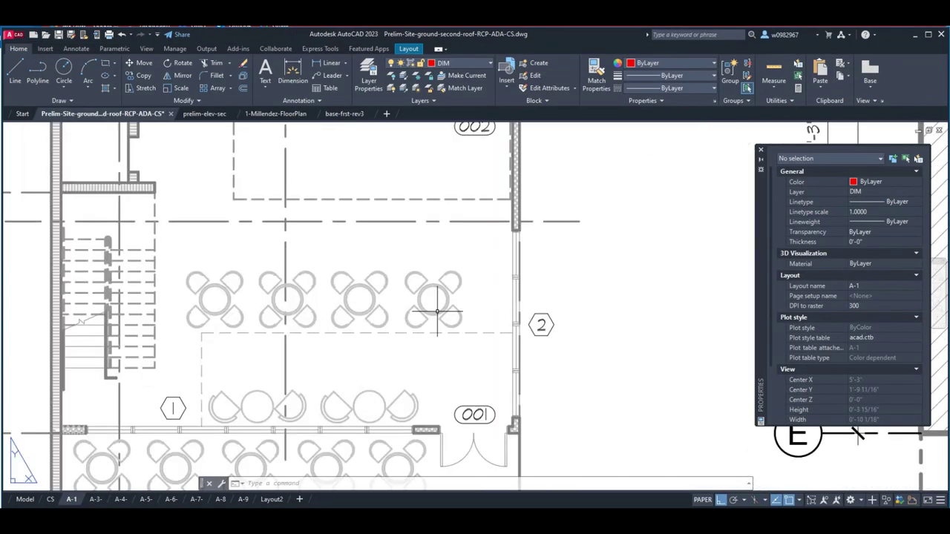
pyautogui.scroll(-2, 265, 274)
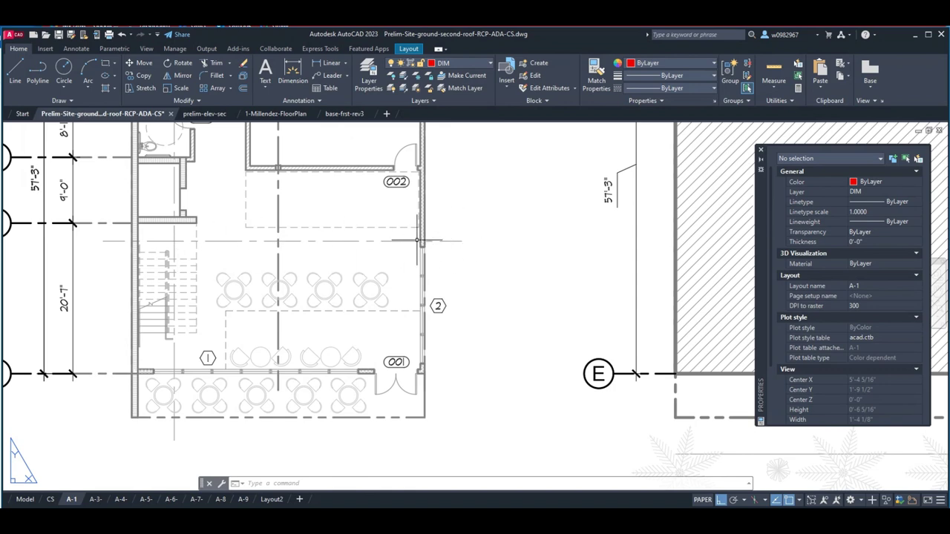
pyautogui.click(204, 114)
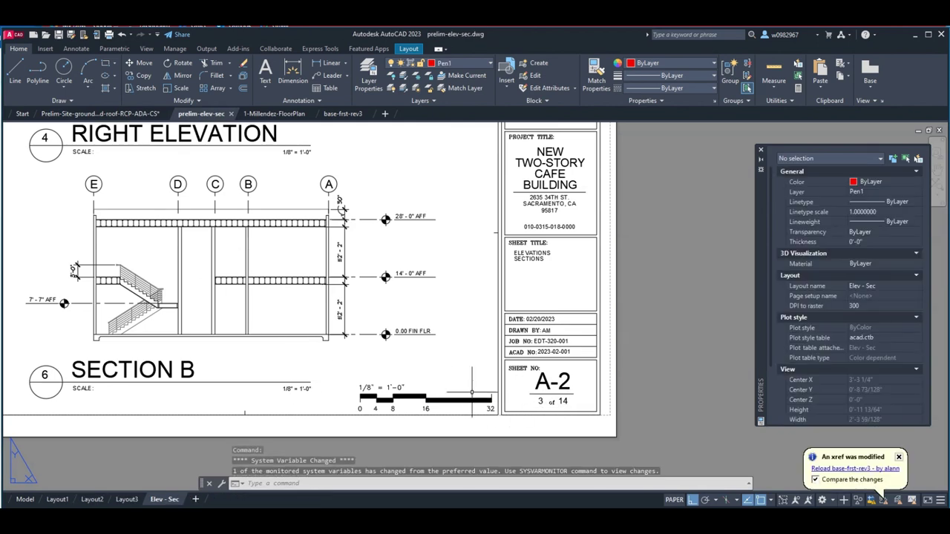
pyautogui.scroll(-2, 386, 369)
pyautogui.moveTo(332, 358); pyautogui.dragTo(324, 367, button='middle')
pyautogui.scroll(2, 324, 367)
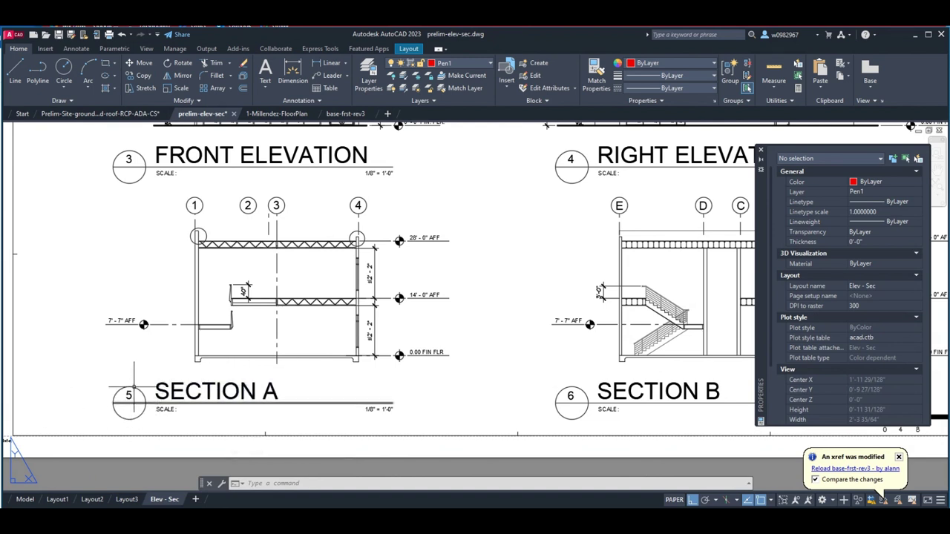
# - Go back to the Prelim-Site drawing and copy the complete 4/A-2 section marker from layout A-3 to the clipboard
pyautogui.click(129, 116)
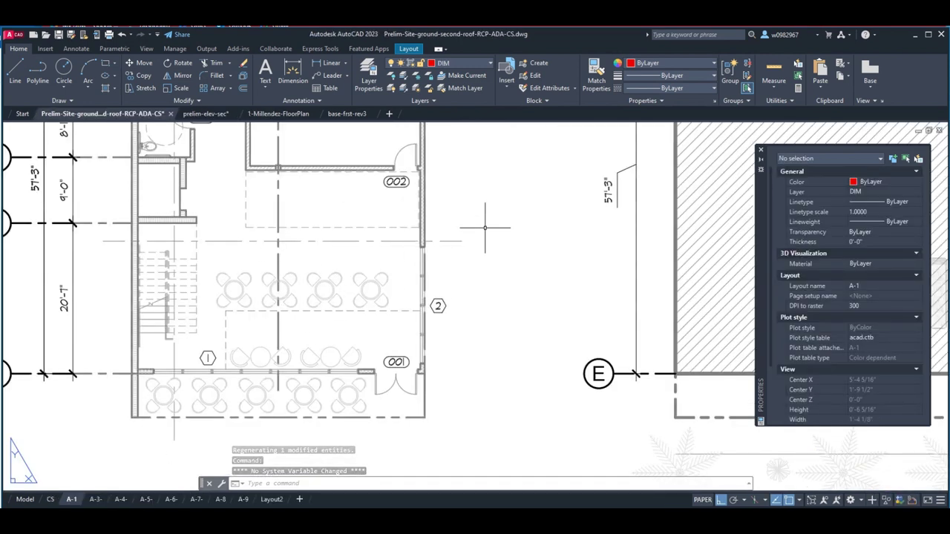
pyautogui.click(95, 499)
pyautogui.scroll(9, 409, 265)
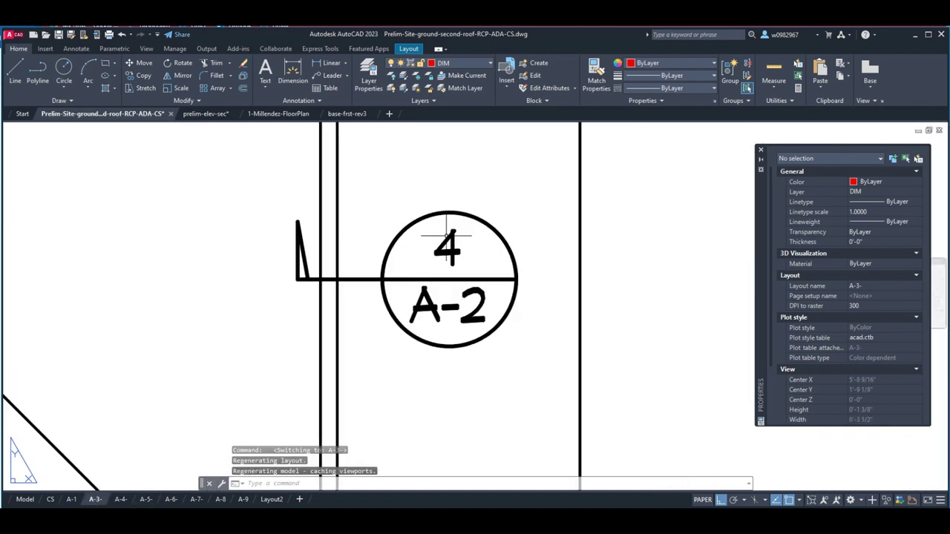
pyautogui.click(520, 201)
pyautogui.press('Escape')
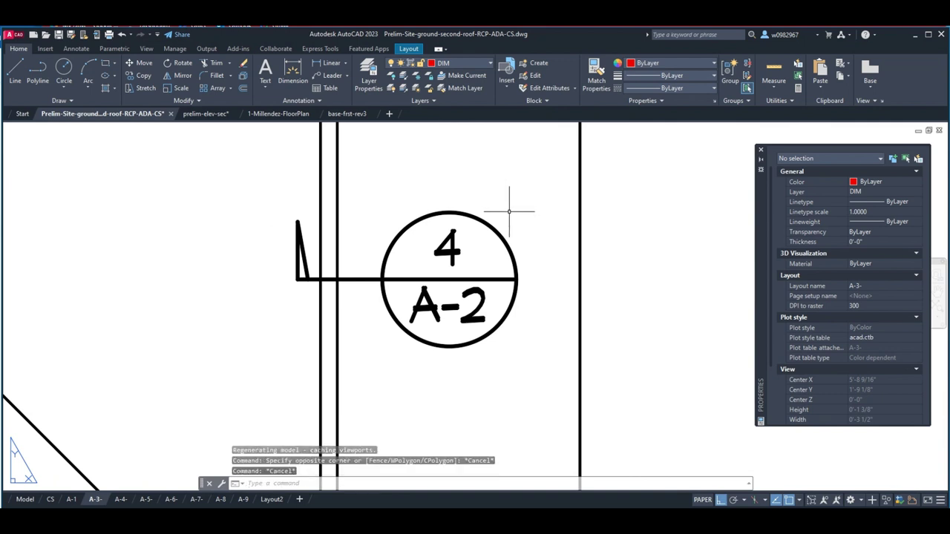
pyautogui.click(268, 197)
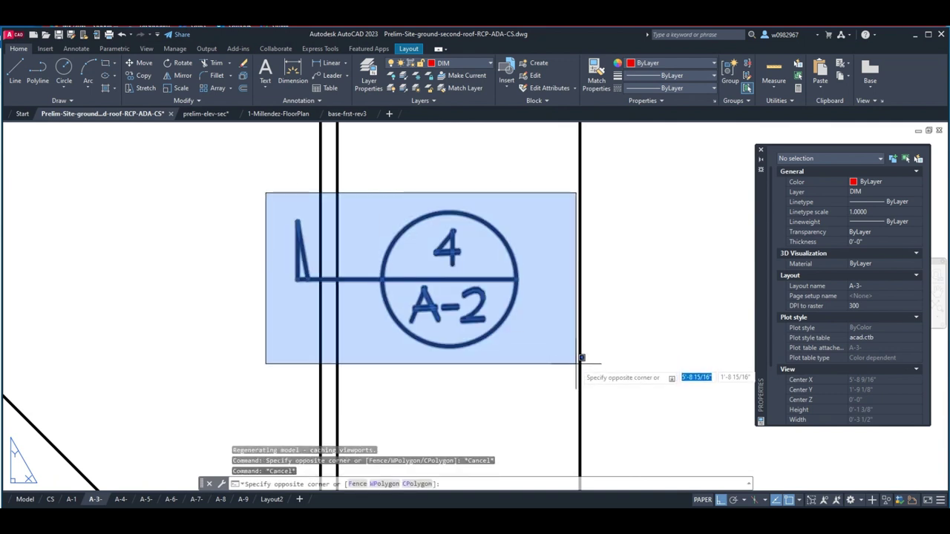
pyautogui.click(538, 356)
pyautogui.rightClick(498, 329)
pyautogui.moveTo(599, 108)
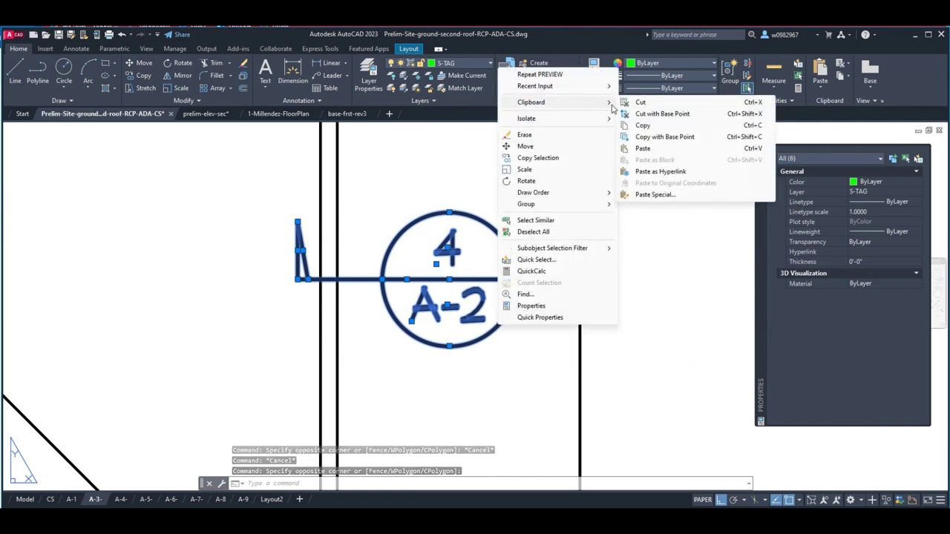
pyautogui.click(643, 126)
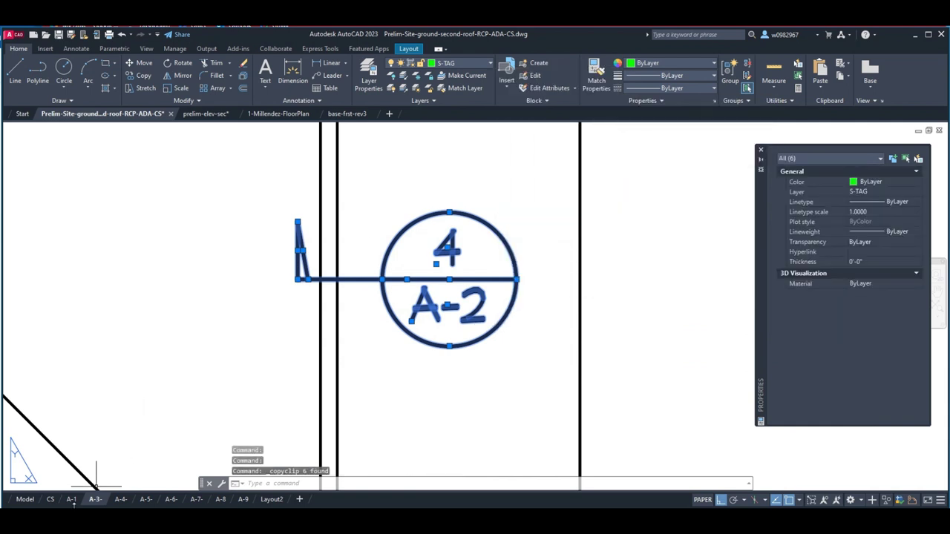
# - Paste the section marker on layout A-1 in the empty area between the ground floor plan and the site plan
pyautogui.click(72, 500)
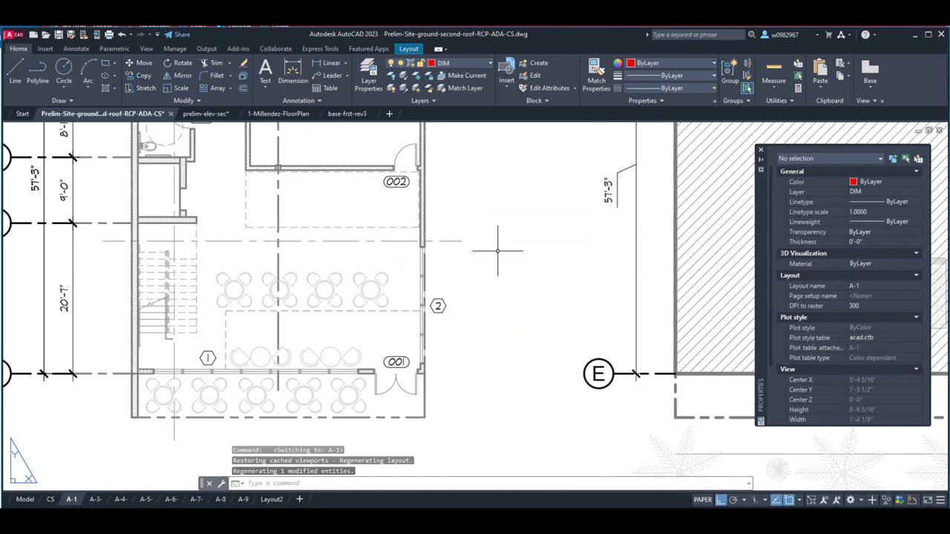
pyautogui.rightClick(497, 254)
pyautogui.moveTo(564, 287)
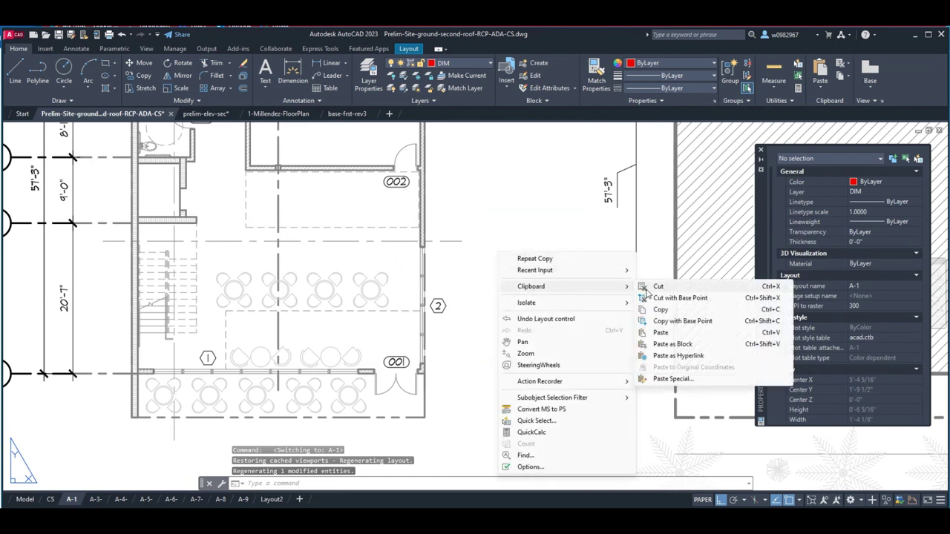
pyautogui.click(661, 331)
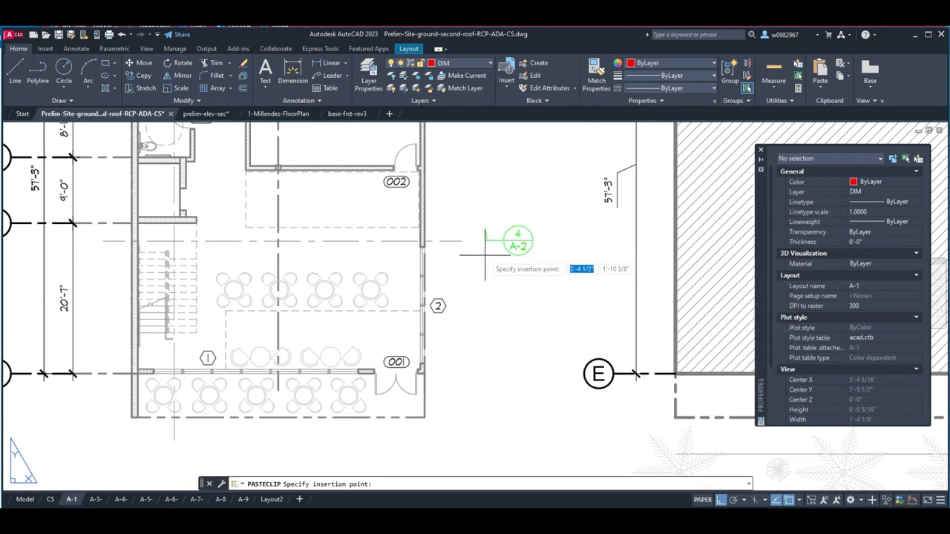
pyautogui.press('Escape')
pyautogui.press('Escape')
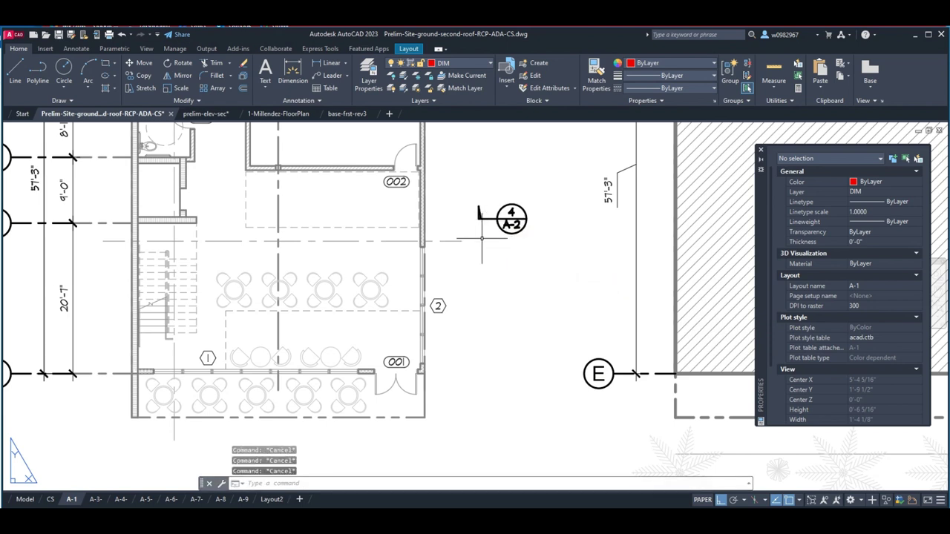
# - Move the marker's arrowhead to the left end of the ground floor plan's horizontal section line
pyautogui.write('m')
pyautogui.press('Return')
pyautogui.click(527, 227)
pyautogui.click(473, 198)
pyautogui.press('Return')
pyautogui.click(479, 218)
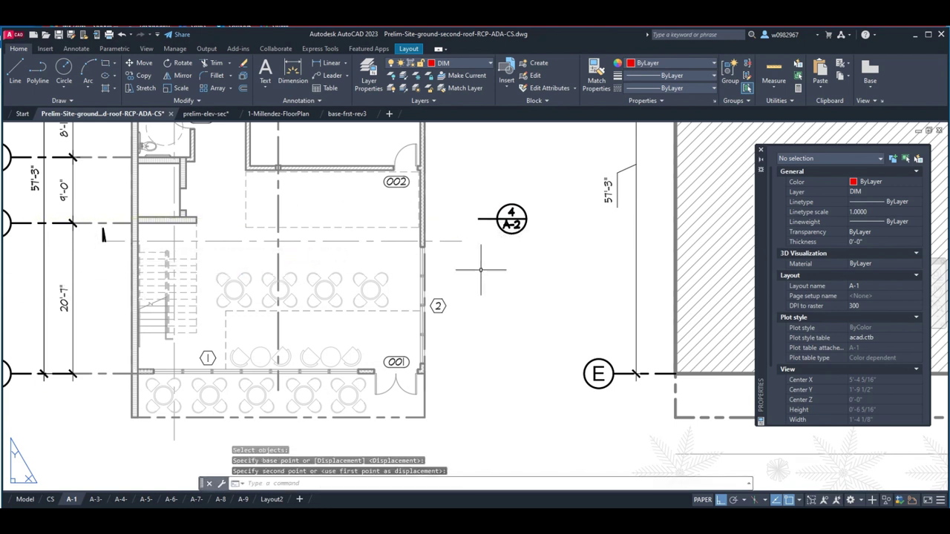
pyautogui.press('Return')
pyautogui.click(483, 196)
pyautogui.press('Escape')
pyautogui.press('Escape')
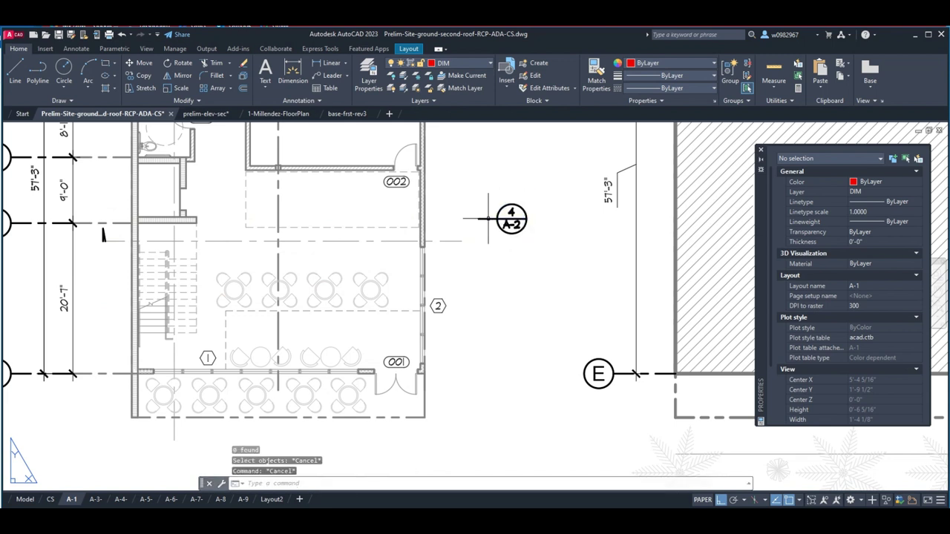
# - Trim off the line stub that extends outside the section bubble's circle
pyautogui.write('tr')
pyautogui.press('Return')
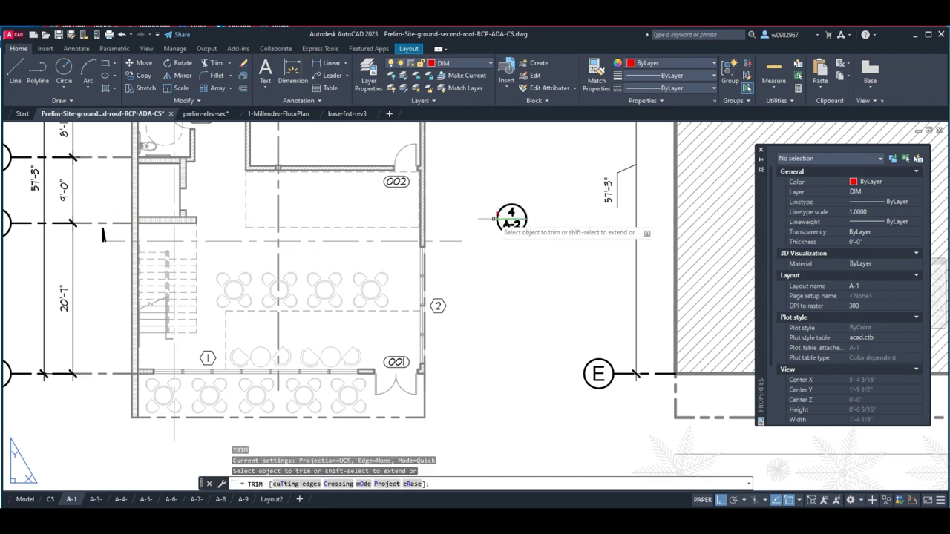
pyautogui.press('Escape')
# - Move the section bubble with its texts so its circle meets the right end of the horizontal section line
pyautogui.write('m')
pyautogui.press('Return')
pyautogui.click(491, 199)
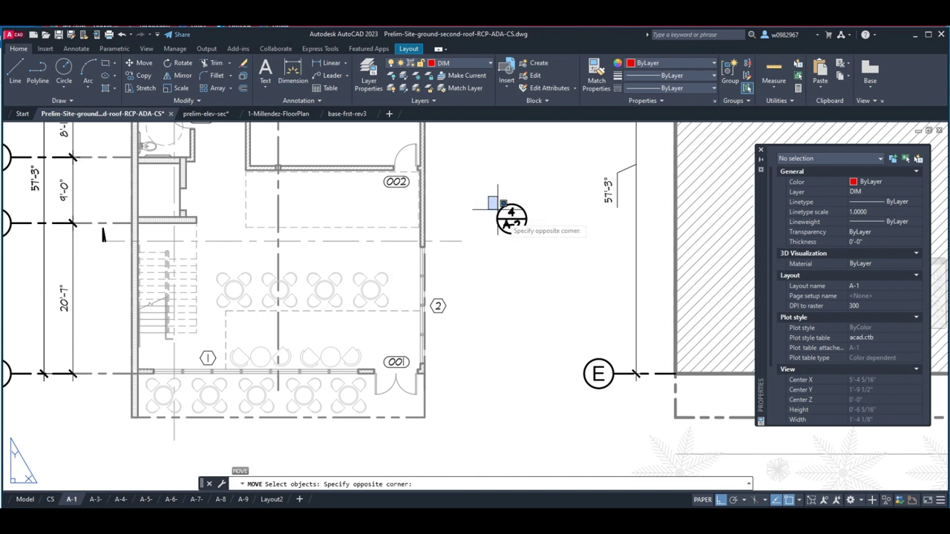
pyautogui.click(529, 239)
pyautogui.press('Return')
pyautogui.click(511, 218)
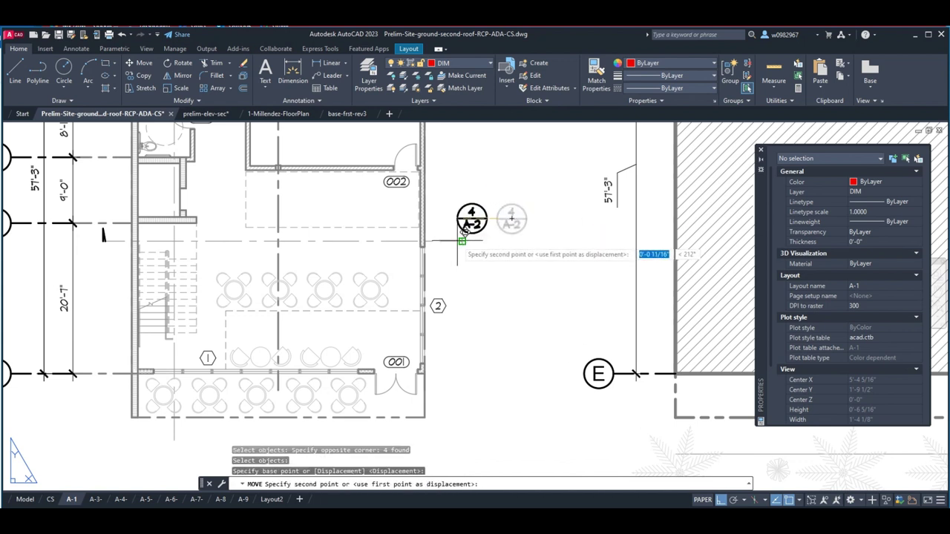
pyautogui.click(477, 239)
# - Change the drawing number in the upper half of the section bubble to 5
pyautogui.doubleClick(476, 236)
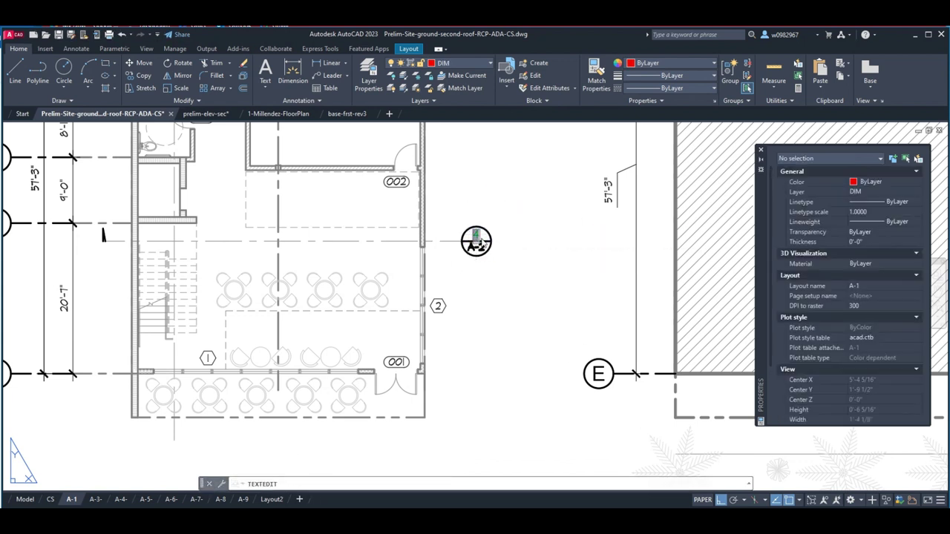
pyautogui.write('5')
pyautogui.press('Return')
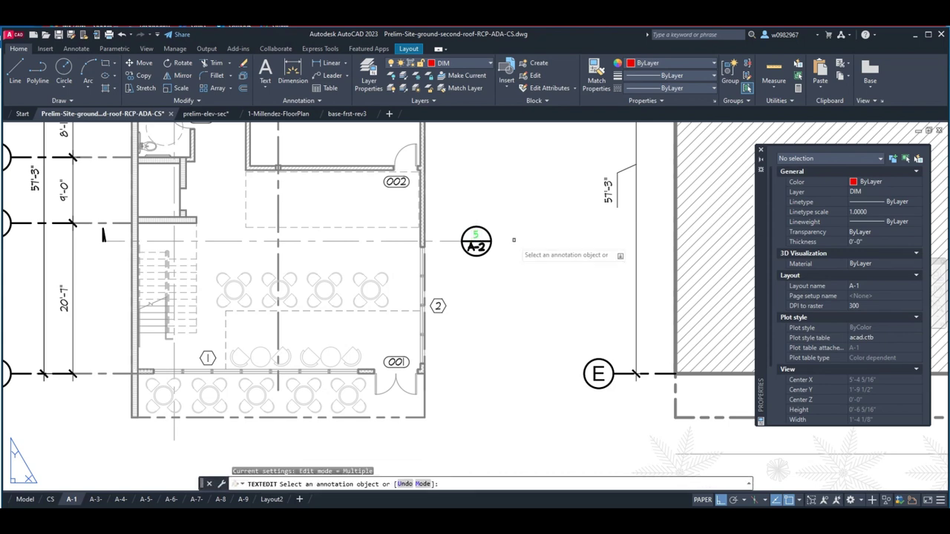
pyautogui.press('Escape')
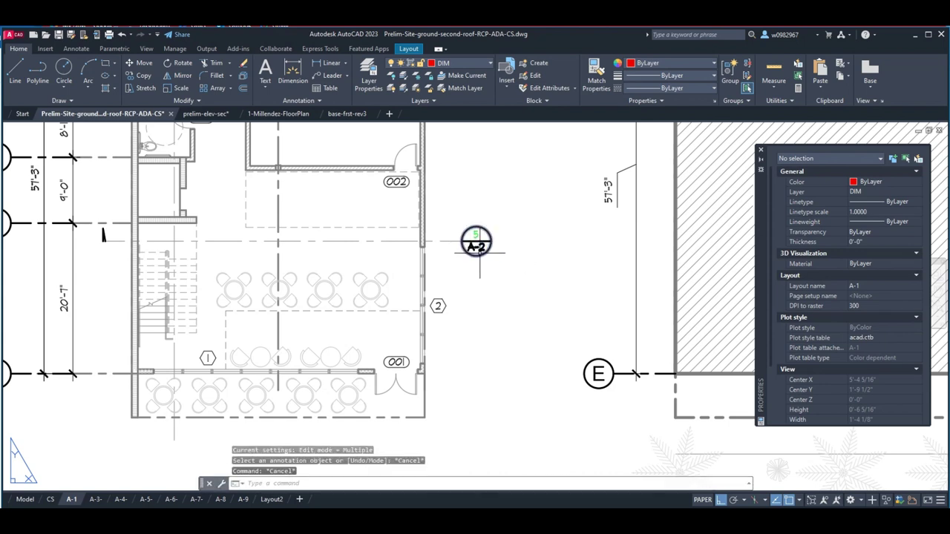
# - Switch to prelim-elev-sec and check the drawing and sheet numbers of Section A and Section B
pyautogui.scroll(-2, 479, 265)
pyautogui.scroll(1, 482, 265)
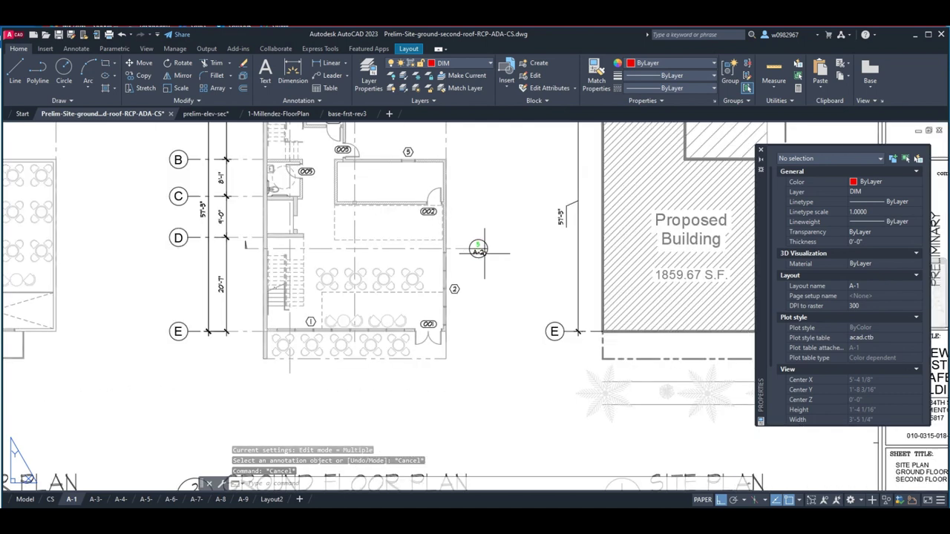
pyautogui.scroll(2, 485, 265)
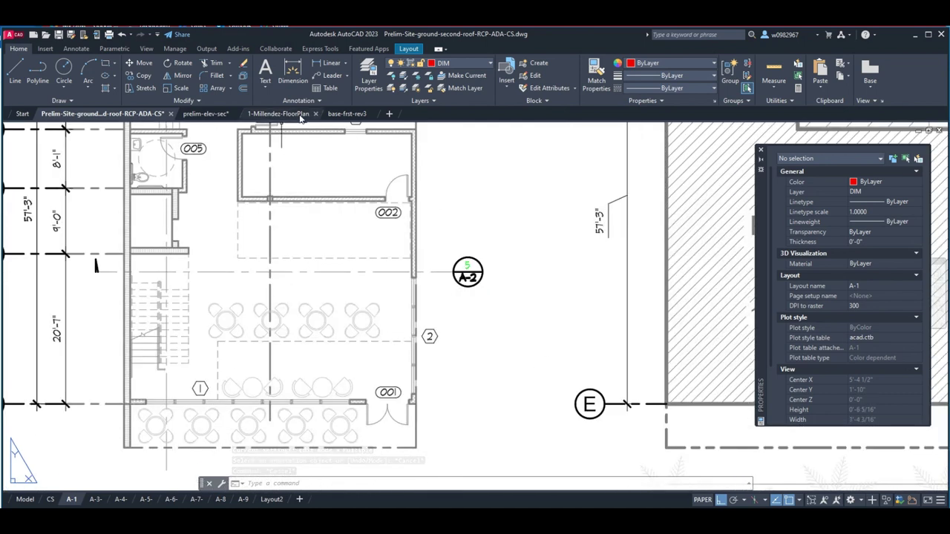
pyautogui.click(205, 114)
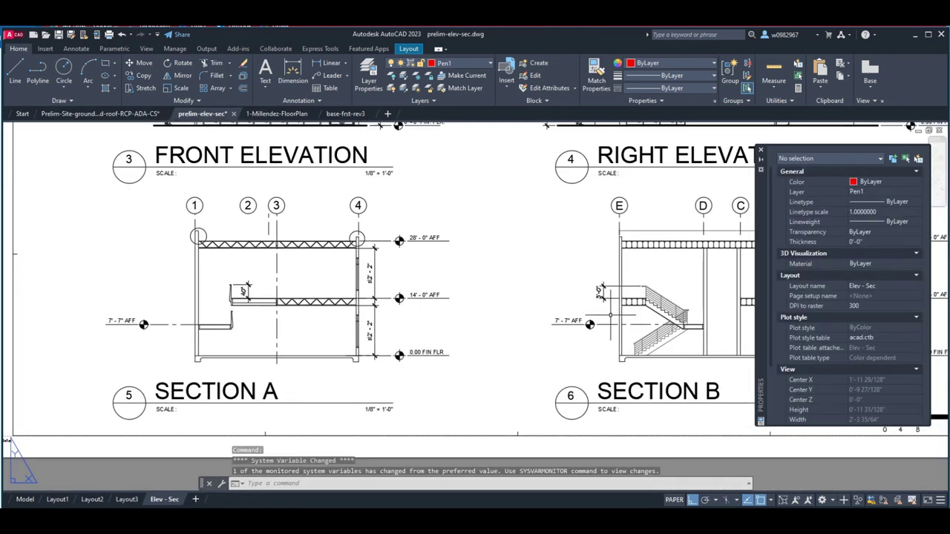
pyautogui.scroll(-3, 576, 304)
pyautogui.scroll(4, 576, 304)
pyautogui.scroll(-2, 550, 213)
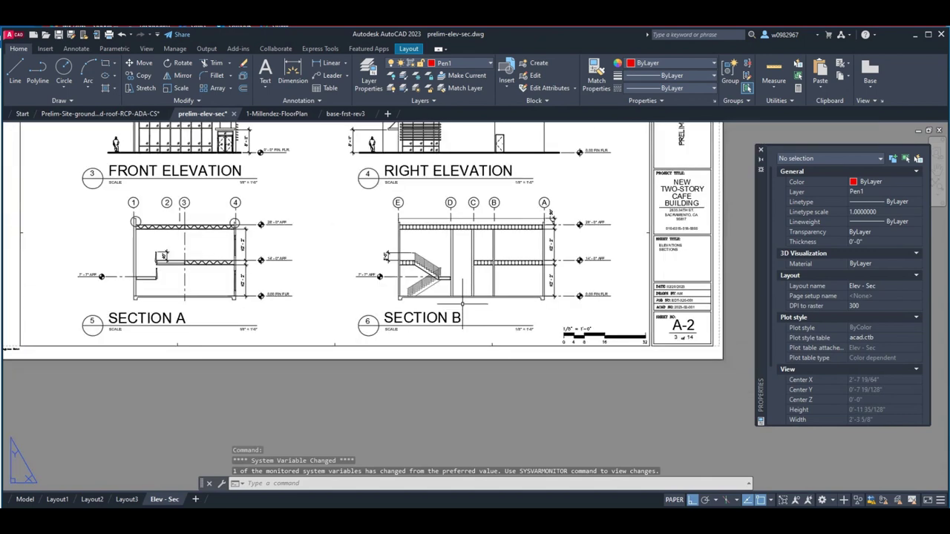
# - Return to the Prelim-Site-ground drawing and examine the section lines and bubble on the ground floor plan
pyautogui.click(111, 114)
pyautogui.scroll(-4, 352, 256)
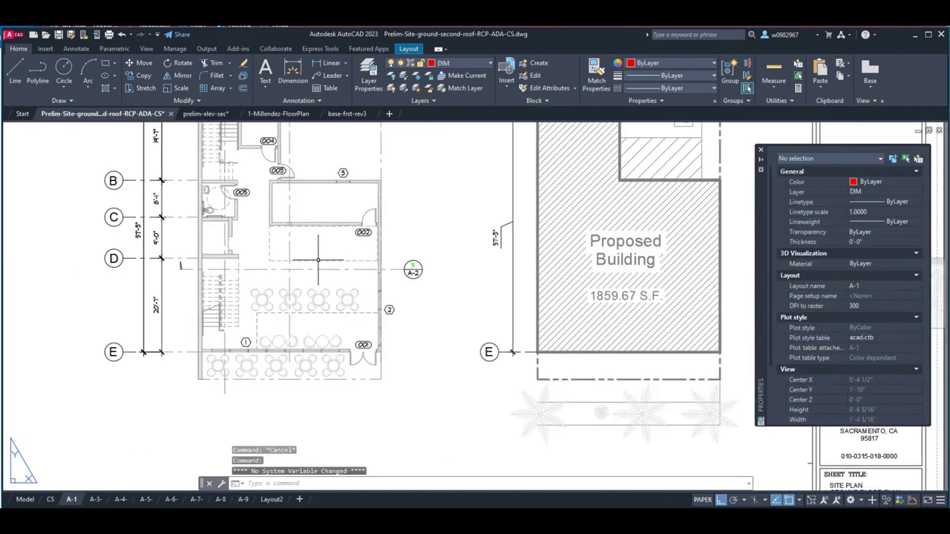
pyautogui.moveTo(273, 176); pyautogui.dragTo(274, 215, button='middle')
pyautogui.scroll(3, 274, 215)
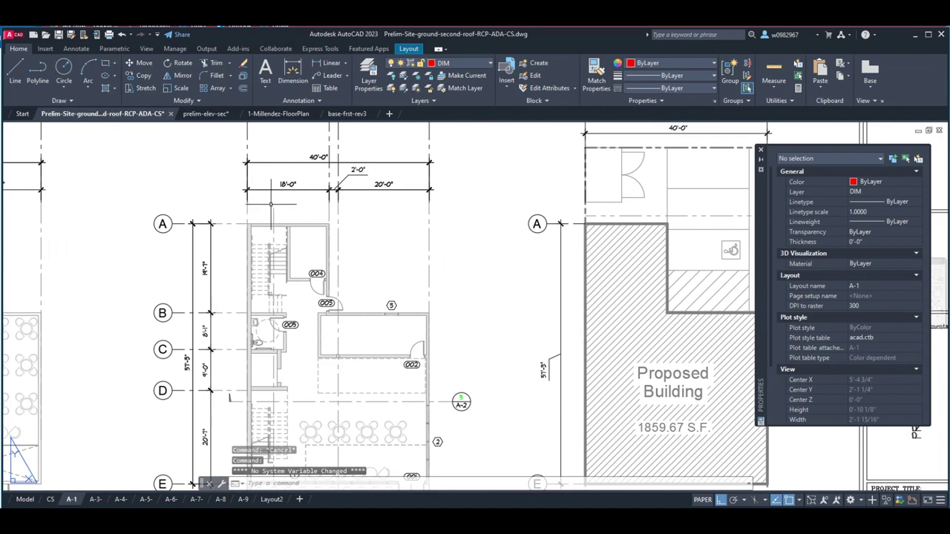
pyautogui.scroll(-3, 275, 215)
pyautogui.scroll(5, 277, 334)
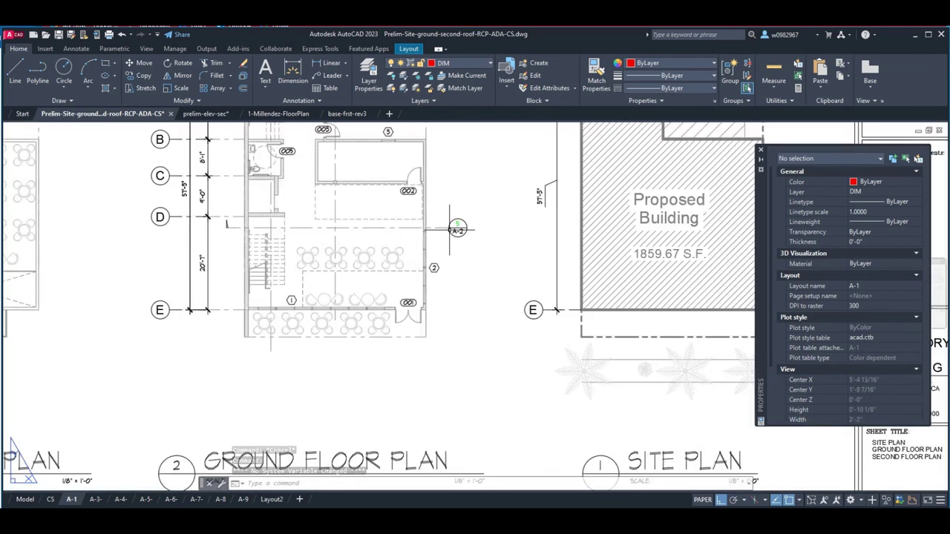
pyautogui.scroll(4, 474, 215)
pyautogui.scroll(-6, 474, 215)
pyautogui.moveTo(409, 300); pyautogui.dragTo(418, 260, button='middle')
pyautogui.scroll(2, 405, 264)
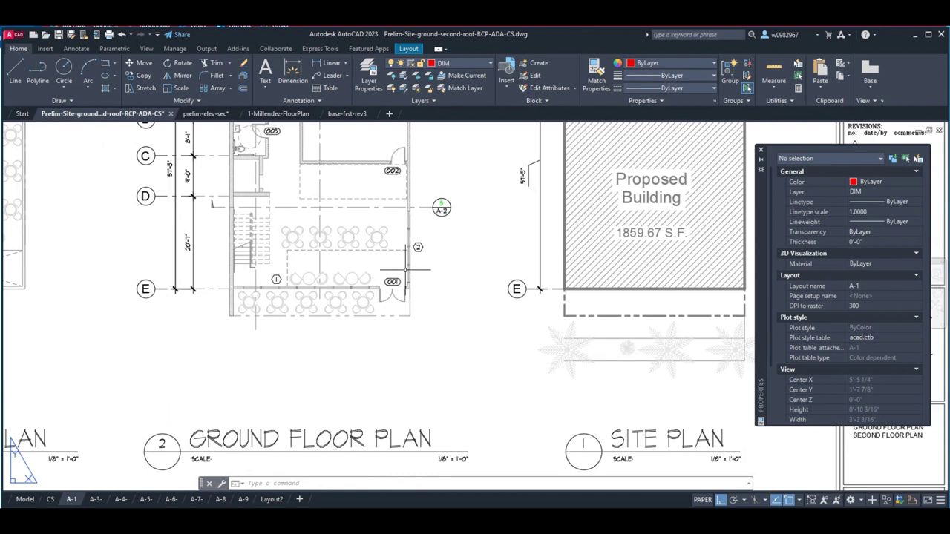
# - Move the section bubble with its texts to the lower end of the vertical section line through the stairs
pyautogui.write('m')
pyautogui.press('space')
pyautogui.click(423, 224)
pyautogui.click(456, 191)
pyautogui.press('Return')
pyautogui.write('9a')
pyautogui.press('space')
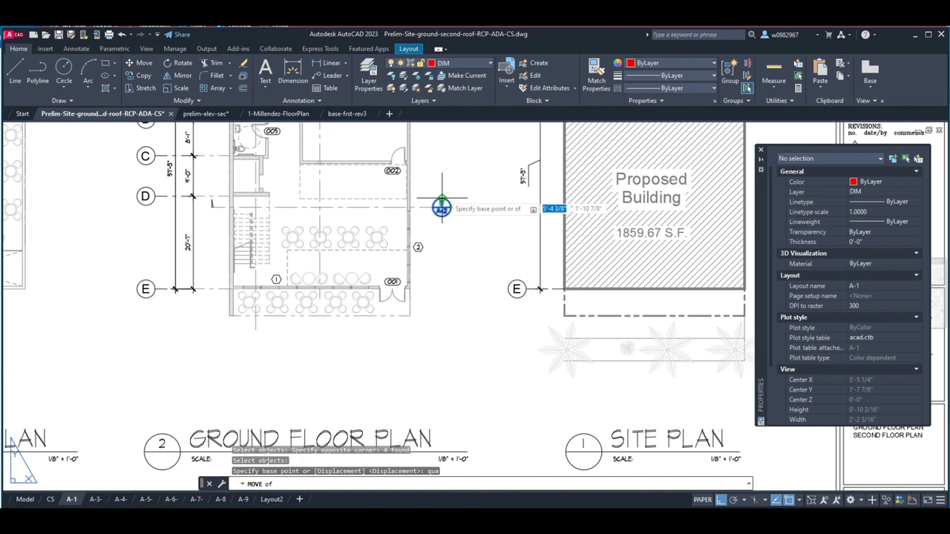
pyautogui.click(441, 201)
pyautogui.click(255, 339)
pyautogui.press('Escape')
pyautogui.press('Escape')
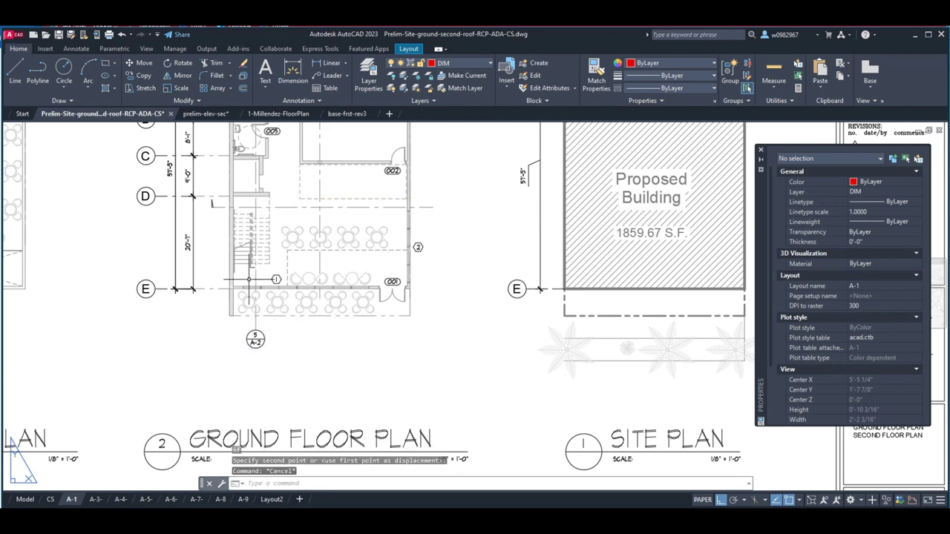
# - Copy the section arrow from the left end of the horizontal section line to the upper end of the vertical one
pyautogui.scroll(4, 236, 254)
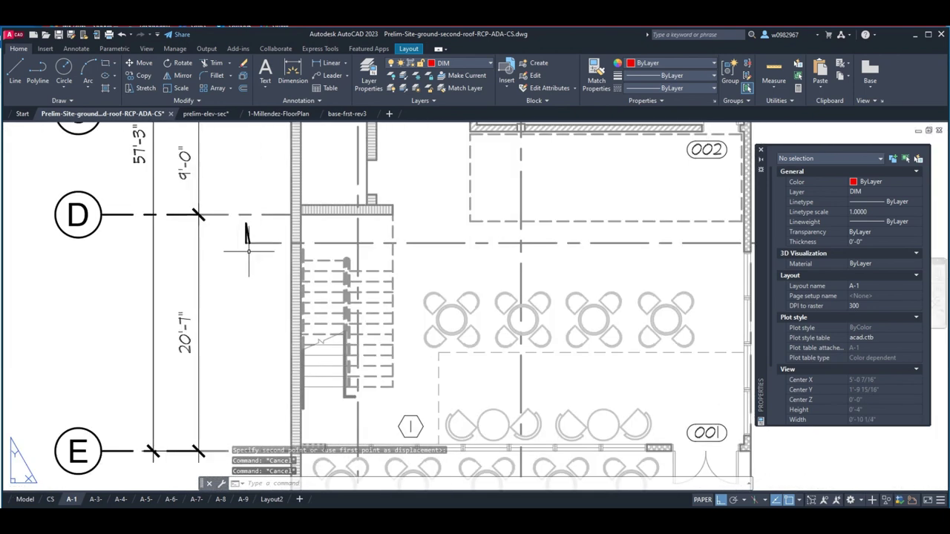
pyautogui.write('co')
pyautogui.press('space')
pyautogui.click(247, 243)
pyautogui.click(239, 206)
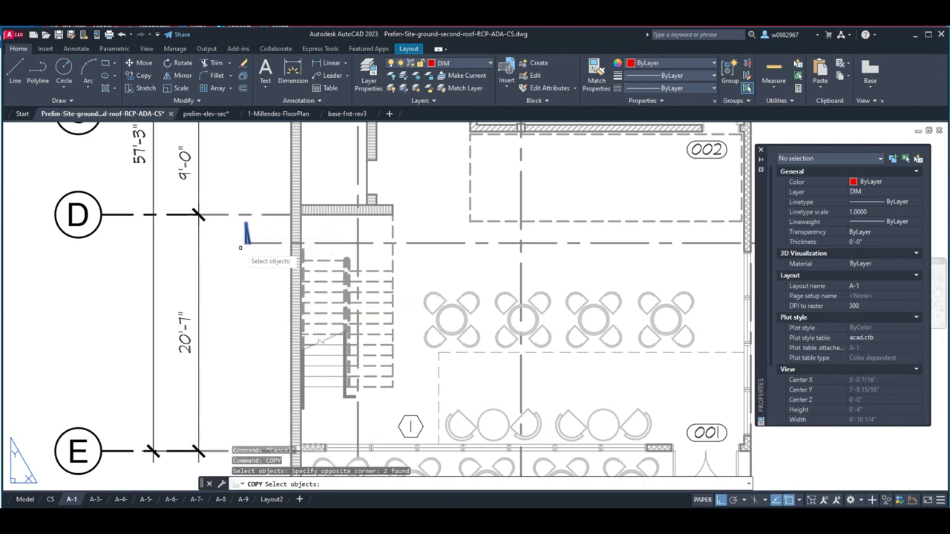
pyautogui.press('Return')
pyautogui.click(265, 215)
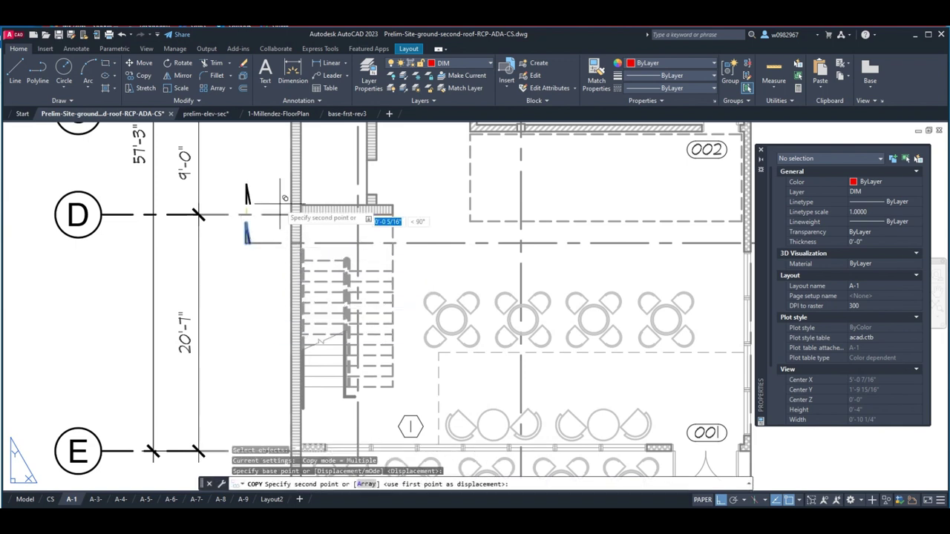
pyautogui.scroll(-6, 272, 214)
pyautogui.scroll(10, 309, 231)
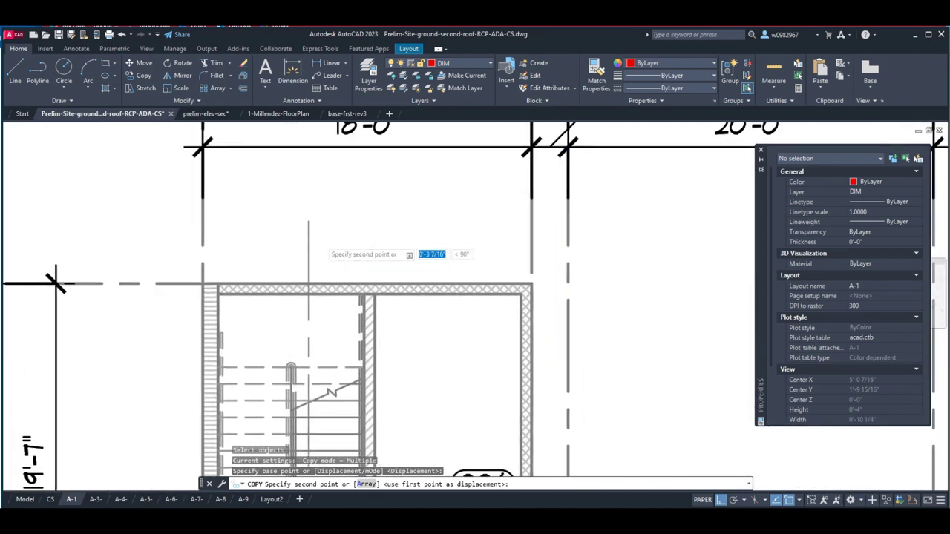
pyautogui.click(312, 223)
pyautogui.press('Return')
pyautogui.press('Escape')
pyautogui.press('Escape')
# - Rotate the copied section arrow 270° about the upper end of the vertical section line
pyautogui.write('ro')
pyautogui.press('Return')
pyautogui.click(291, 169)
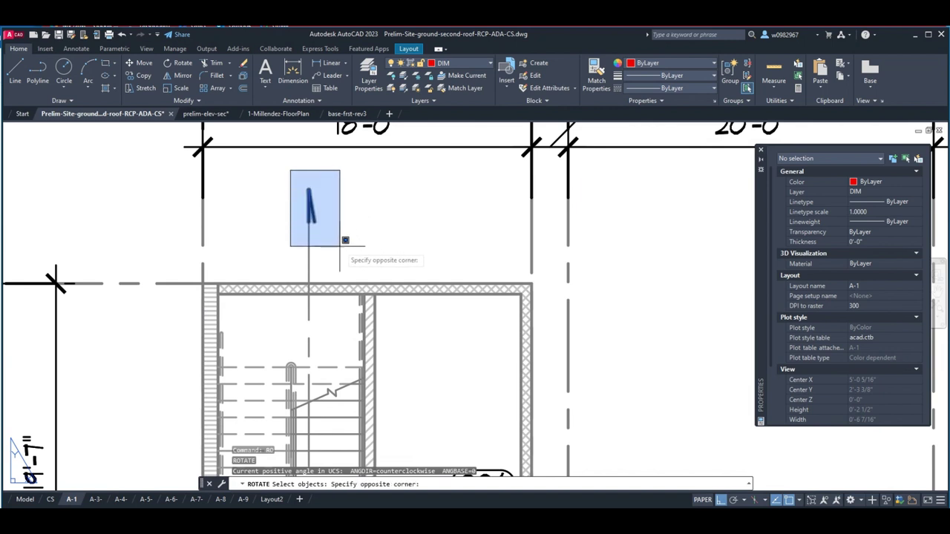
pyautogui.click(340, 239)
pyautogui.press('Return')
pyautogui.click(309, 221)
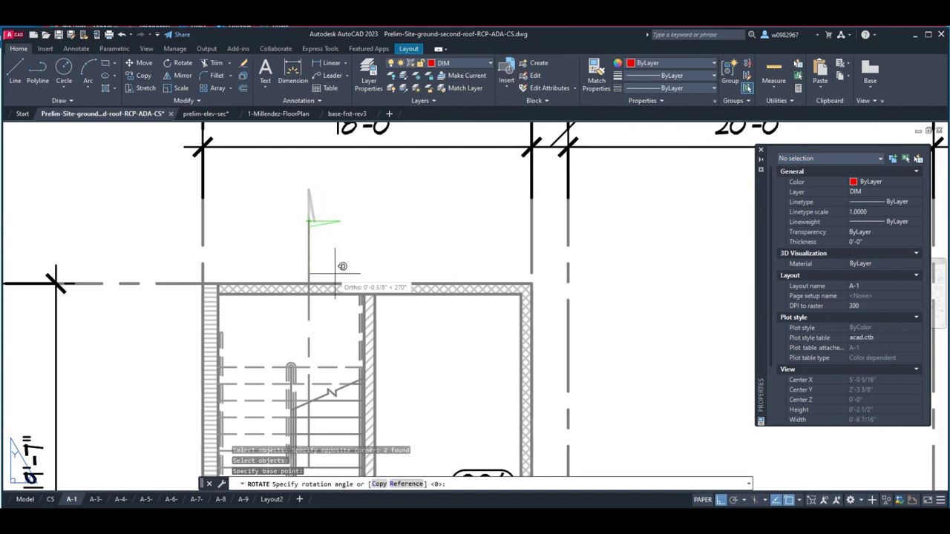
pyautogui.click(321, 321)
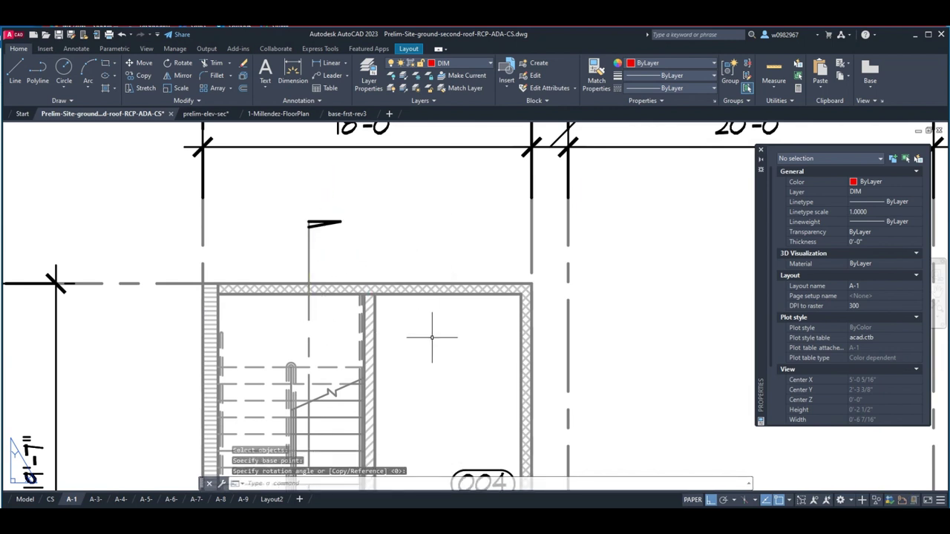
# - Compare the vertical section line's viewing direction on the ground floor plan with Section B in prelim-elev-sec, returning to the plan drawing
pyautogui.scroll(-10, 431, 315)
pyautogui.scroll(5, 412, 245)
pyautogui.moveTo(412, 245); pyautogui.dragTo(403, 207, button='middle')
pyautogui.scroll(-2, 420, 302)
pyautogui.scroll(2, 442, 310)
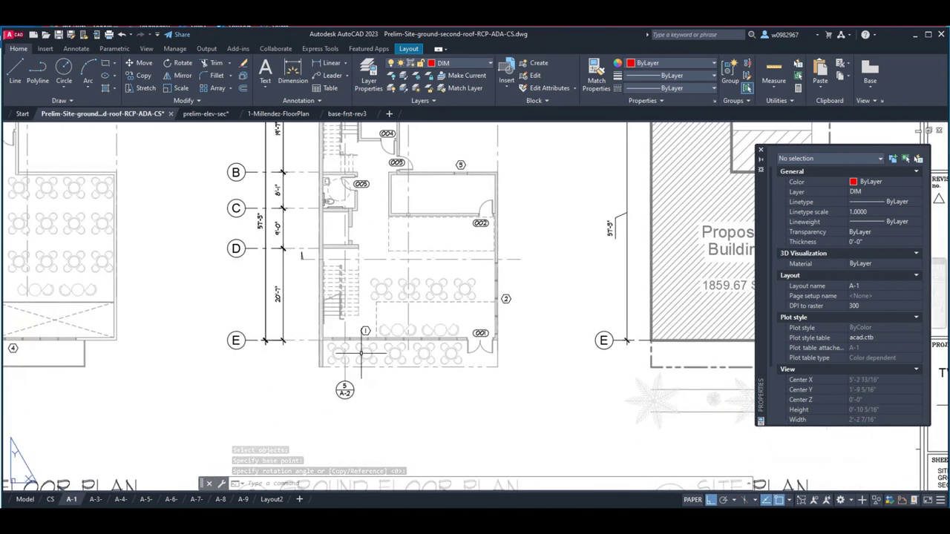
pyautogui.moveTo(442, 310); pyautogui.dragTo(437, 413, button='middle')
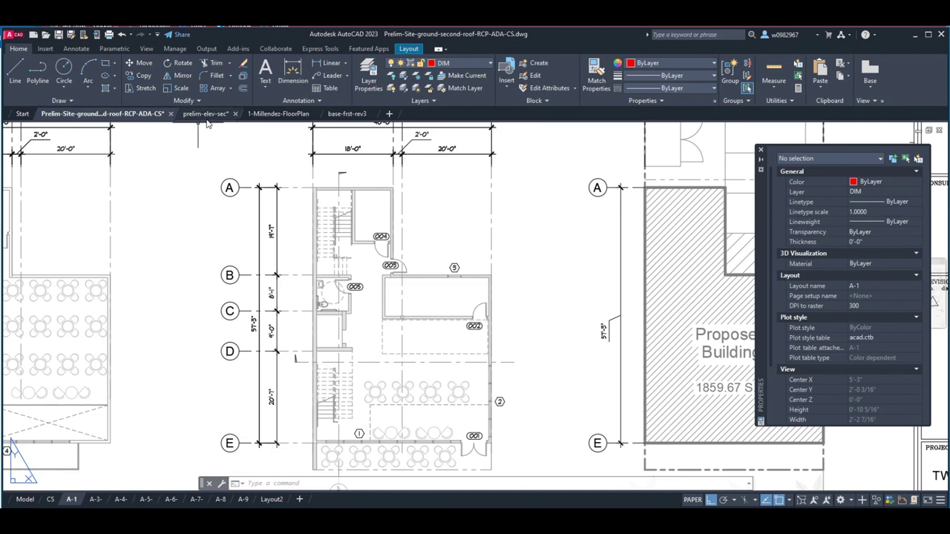
pyautogui.click(206, 114)
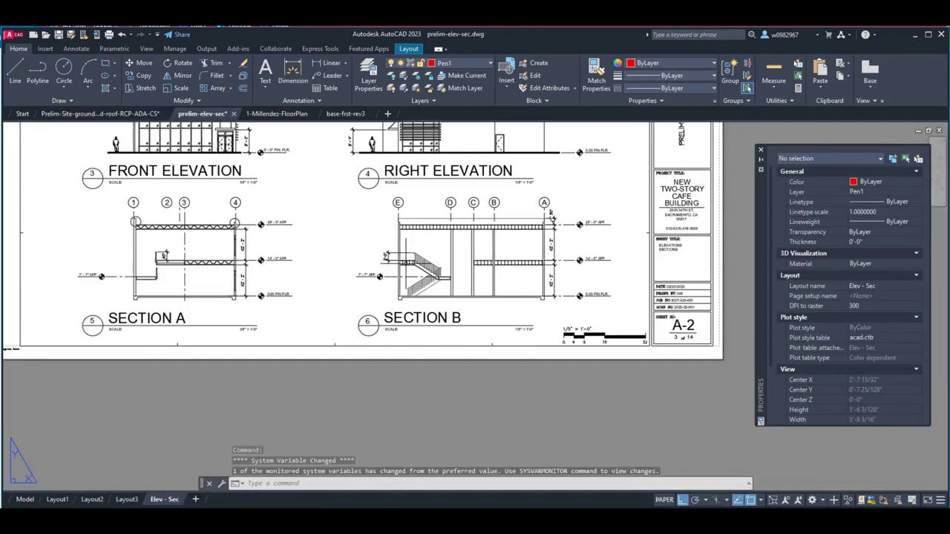
pyautogui.click(99, 114)
# - Mirror the upper section arrow across the vertical section line and erase the source so that it points left
pyautogui.scroll(5, 345, 180)
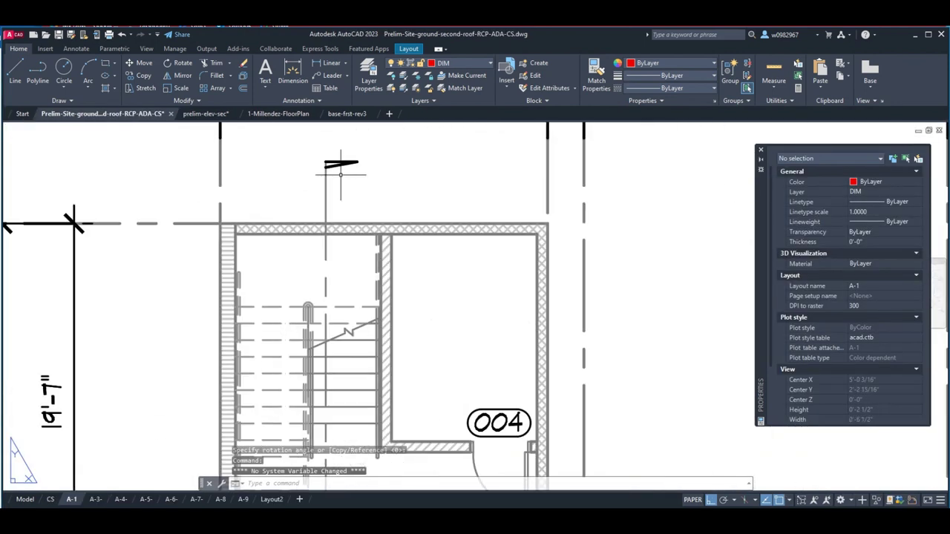
pyautogui.write('mi')
pyautogui.press('Return')
pyautogui.click(308, 145)
pyautogui.click(384, 166)
pyautogui.press('Return')
pyautogui.click(318, 154)
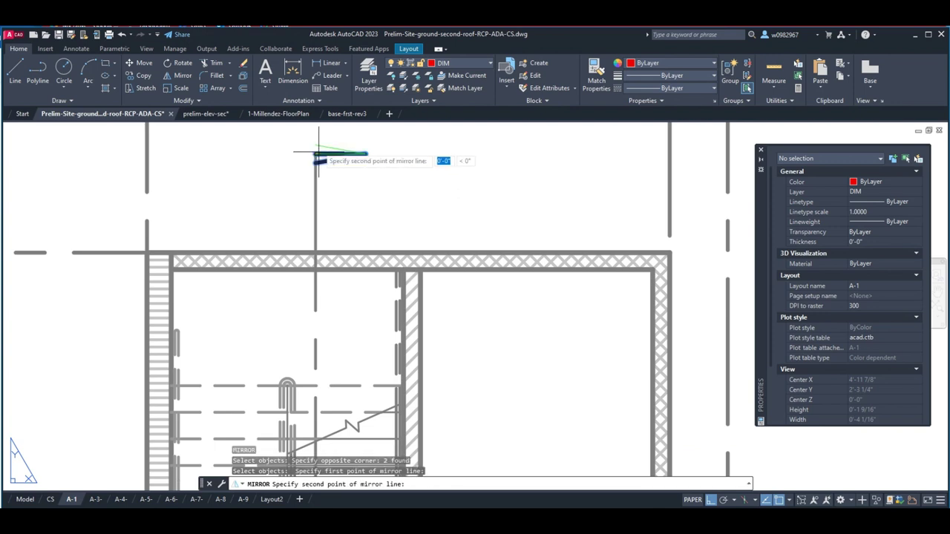
pyautogui.click(321, 136)
pyautogui.write('y')
pyautogui.press('Return')
# - Check Section B's drawing number in prelim-elev-sec and change the upper number in the vertical section line's bubble to 6
pyautogui.scroll(-6, 360, 242)
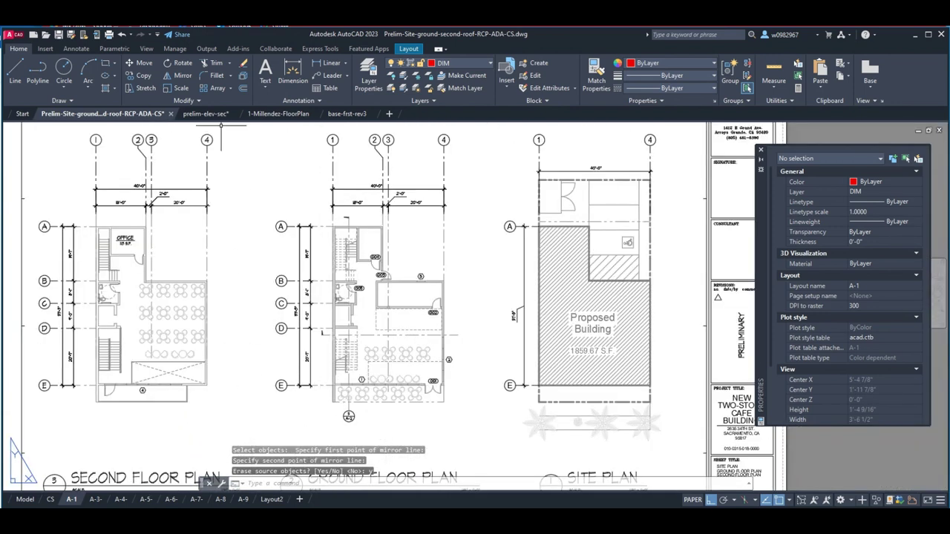
pyautogui.click(202, 114)
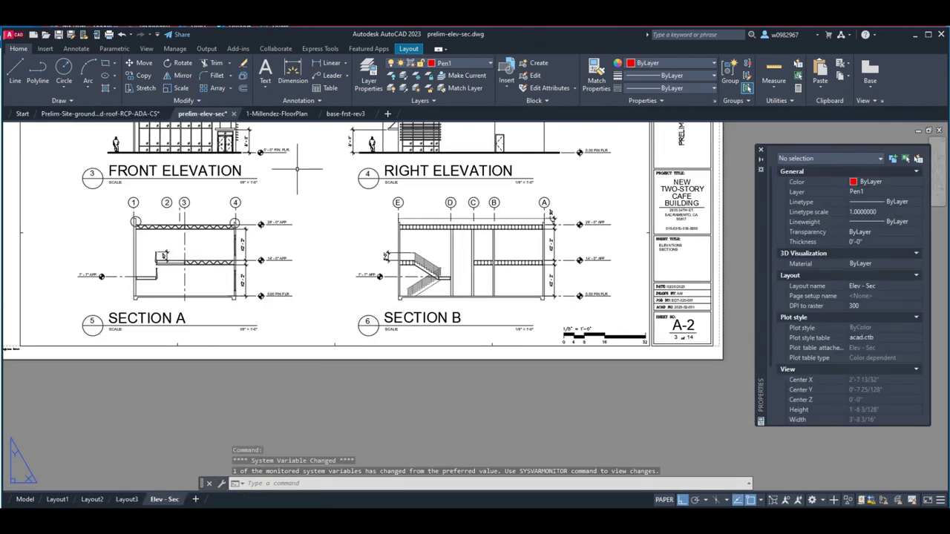
pyautogui.click(100, 114)
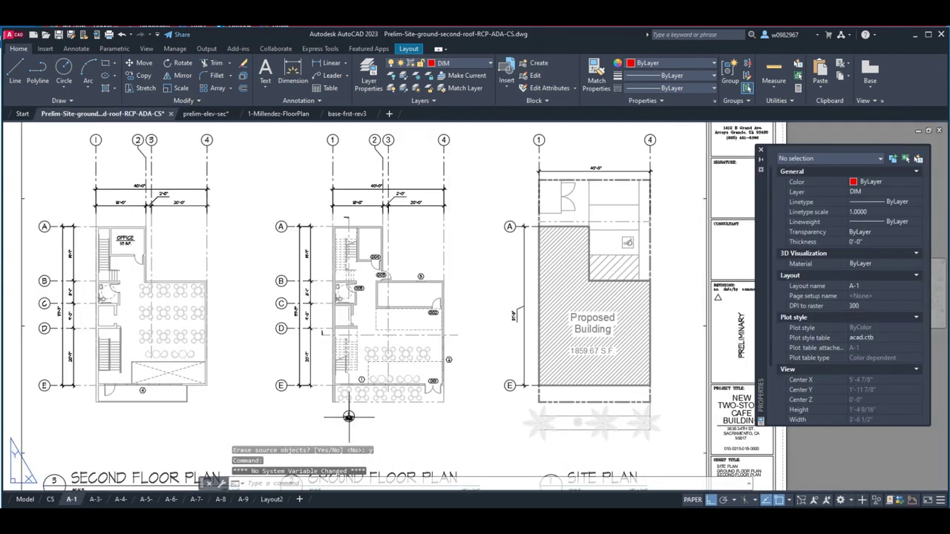
pyautogui.scroll(5, 347, 420)
pyautogui.doubleClick(353, 368)
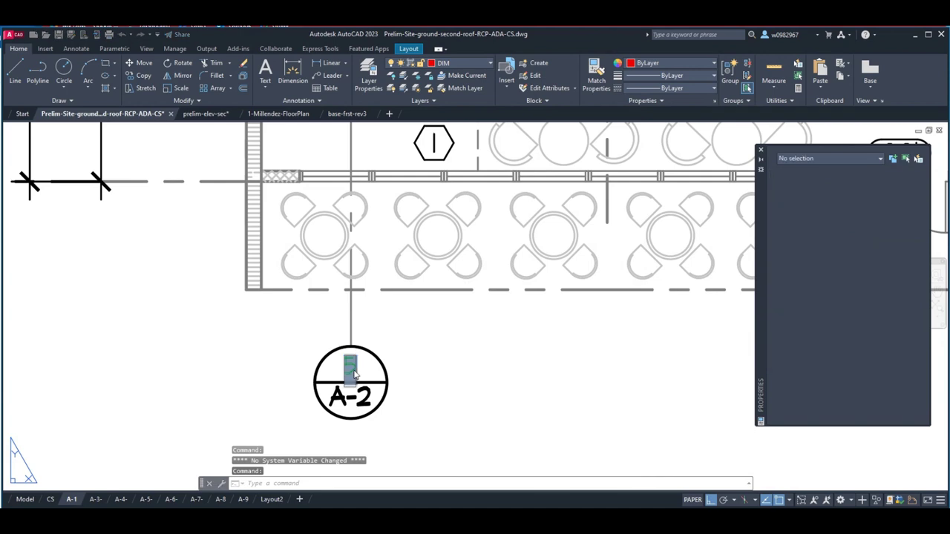
pyautogui.write('6')
pyautogui.click(445, 346)
pyautogui.press('Escape')
pyautogui.scroll(-8, 445, 346)
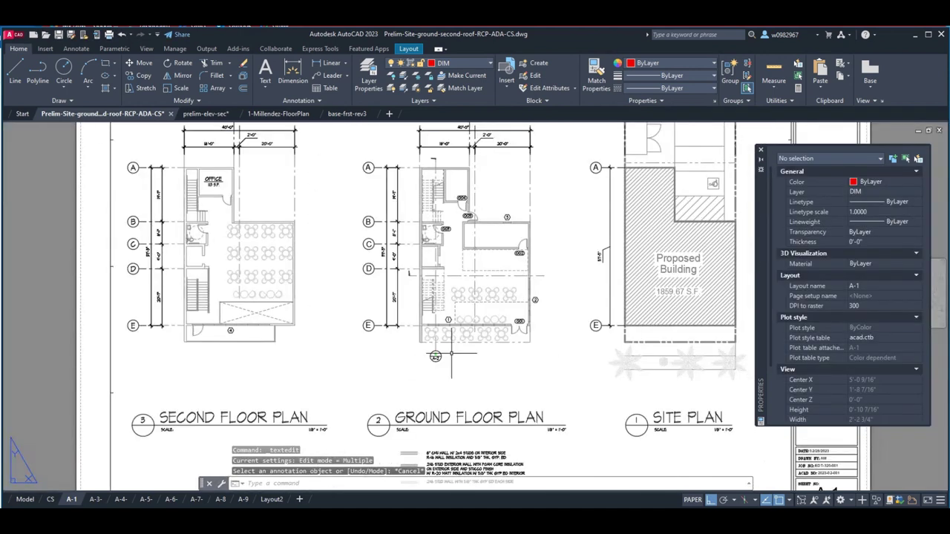
# - Copy the section bubble with its texts from the vertical section line to the right end of the horizontal section line
pyautogui.scroll(6, 445, 353)
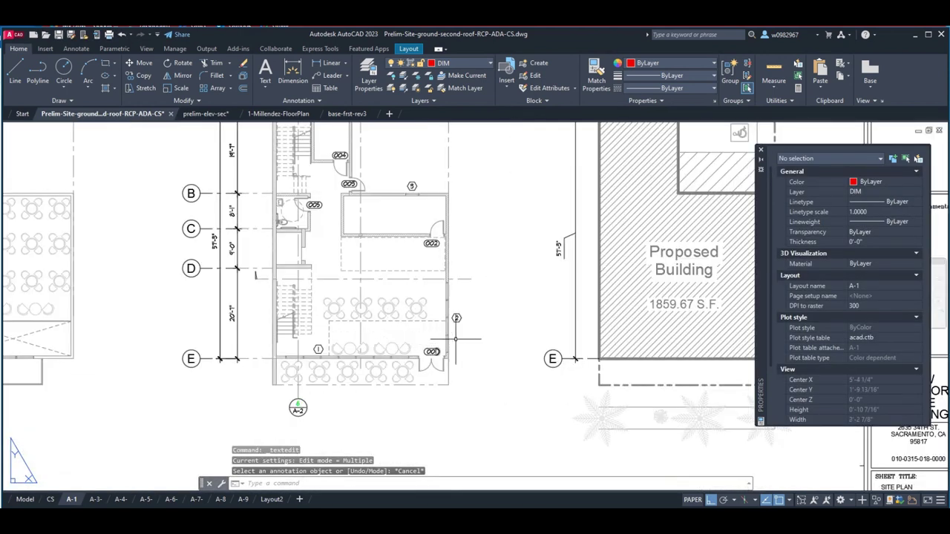
pyautogui.moveTo(391, 347); pyautogui.dragTo(383, 341, button='middle')
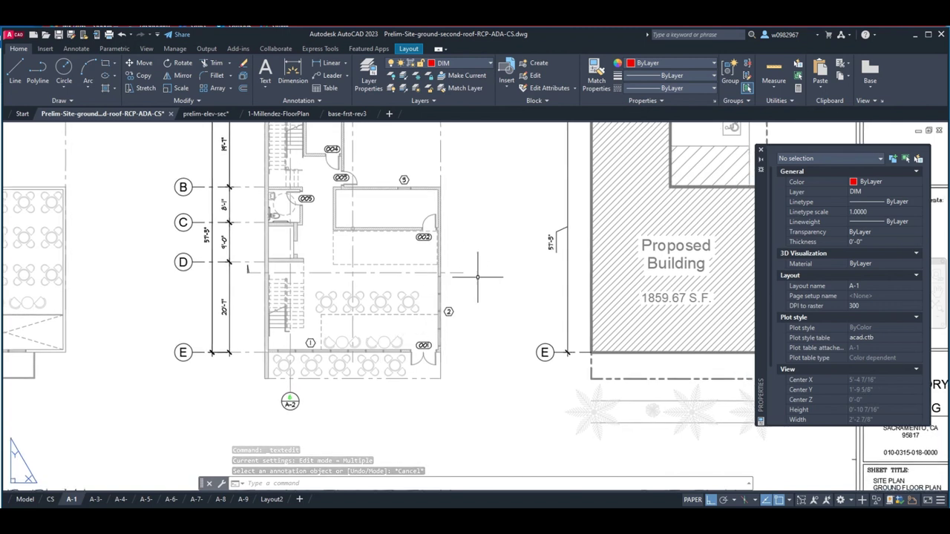
pyautogui.press('Escape')
pyautogui.write('co')
pyautogui.press('Return')
pyautogui.click(269, 426)
pyautogui.click(328, 364)
pyautogui.press('Return')
pyautogui.click(290, 402)
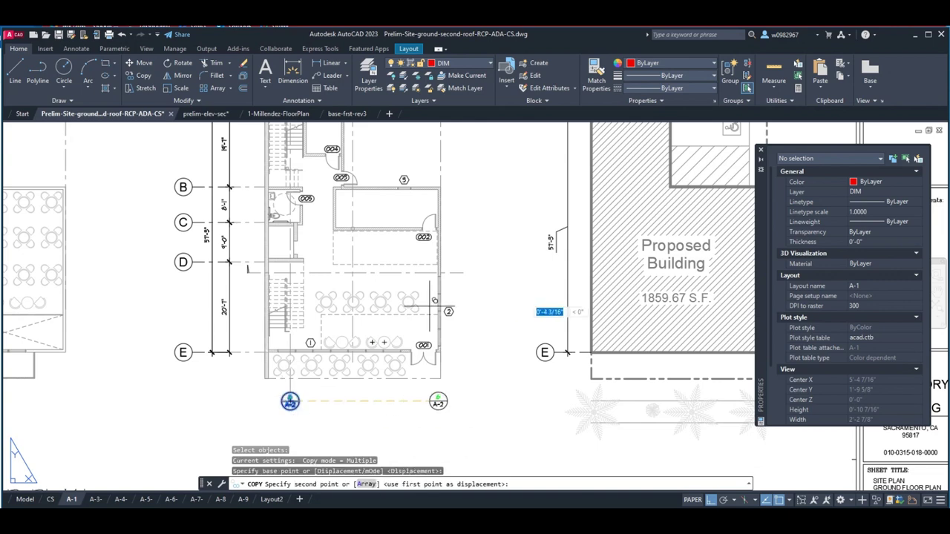
pyautogui.click(471, 273)
pyautogui.press('Escape')
# - Change the drawing number in the upper half of the horizontal section line's bubble to 5
pyautogui.scroll(2, 471, 273)
pyautogui.scroll(2, 470, 273)
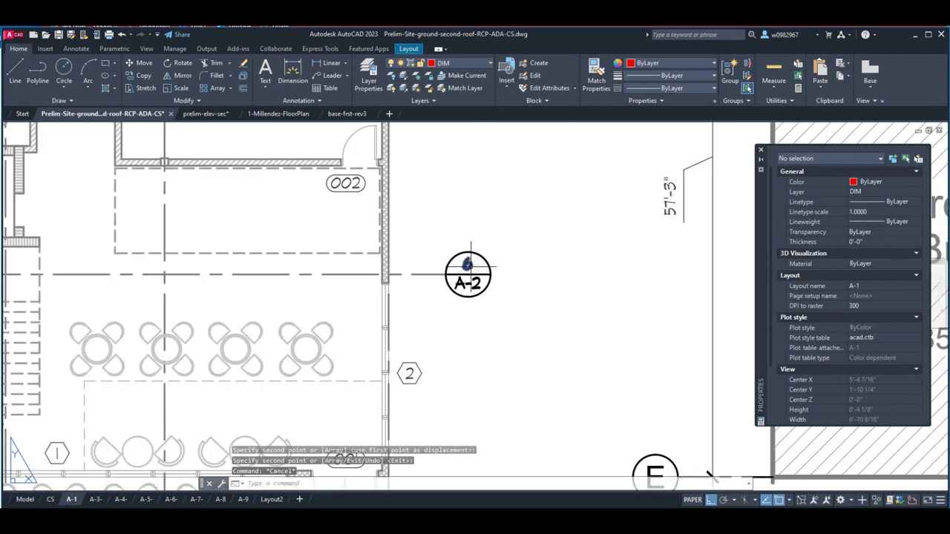
pyautogui.doubleClick(467, 265)
pyautogui.click(522, 297)
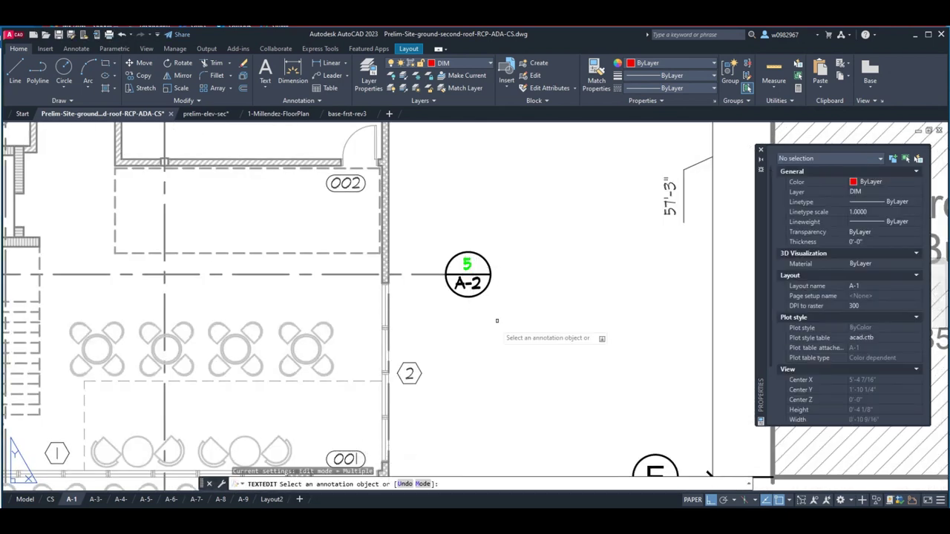
pyautogui.scroll(-5, 475, 319)
pyautogui.press('Escape')
pyautogui.scroll(4, 456, 330)
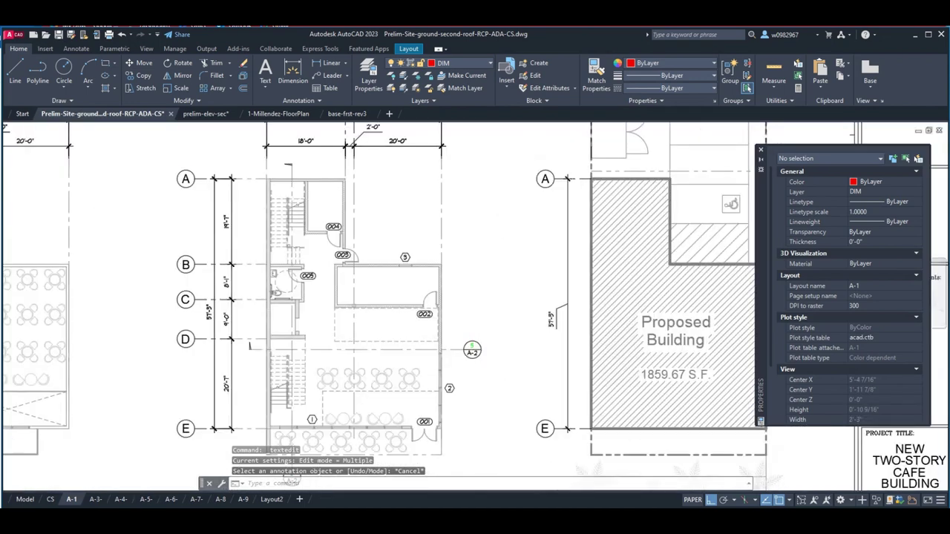
pyautogui.scroll(-2, 271, 244)
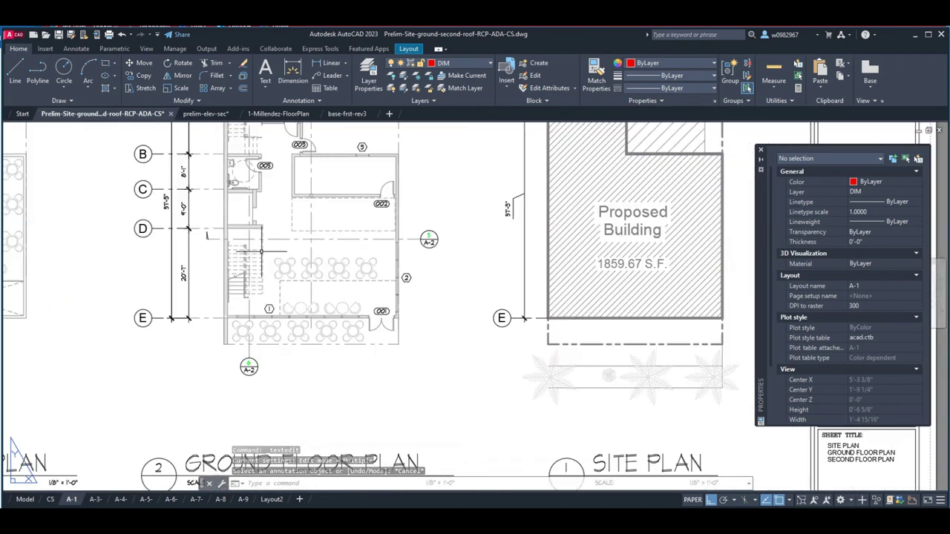
pyautogui.moveTo(271, 244); pyautogui.dragTo(281, 223, button='middle')
pyautogui.moveTo(442, 216); pyautogui.dragTo(423, 269, button='middle')
pyautogui.scroll(-2, 253, 273)
pyautogui.moveTo(256, 273)
pyautogui.mouseDown(button='middle')
pyautogui.moveTo(251, 303)
pyautogui.moveTo(280, 295)
pyautogui.moveTo(289, 273)
pyautogui.mouseUp(button='middle')
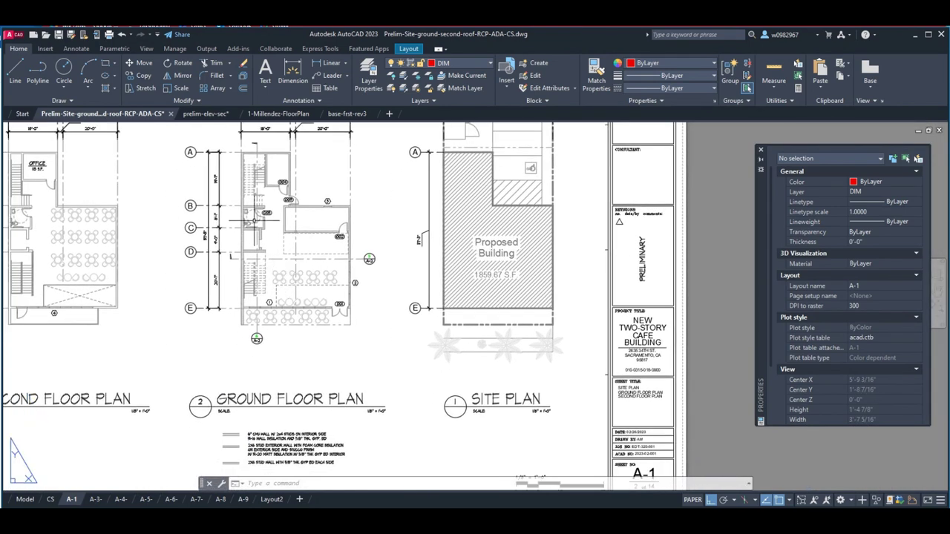
# - Switch to the Google Docs instructions and review item 4 on section callouts with its example ground floor plan
pyautogui.hotkey('alt', 'Tab')
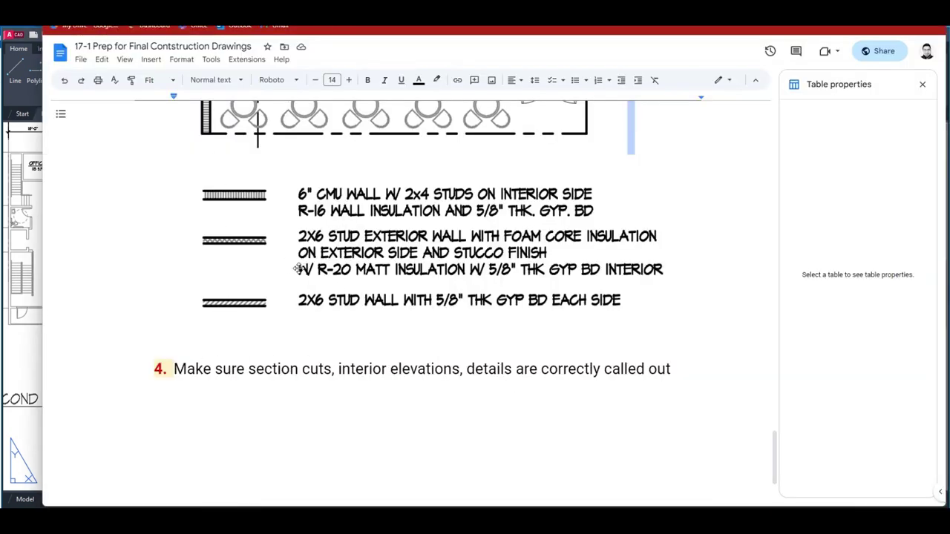
pyautogui.scroll(-3, 361, 343)
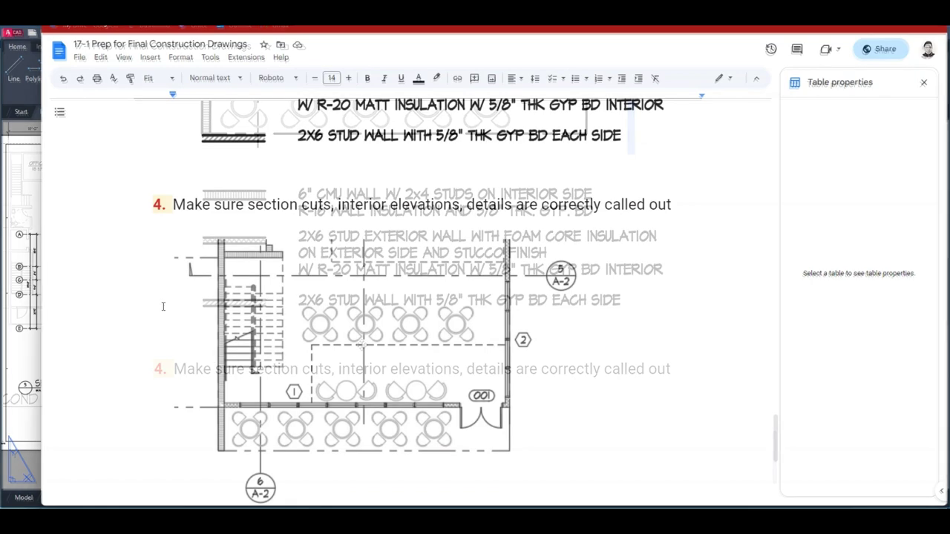
pyautogui.click(270, 293)
pyautogui.moveTo(577, 203); pyautogui.dragTo(555, 222)
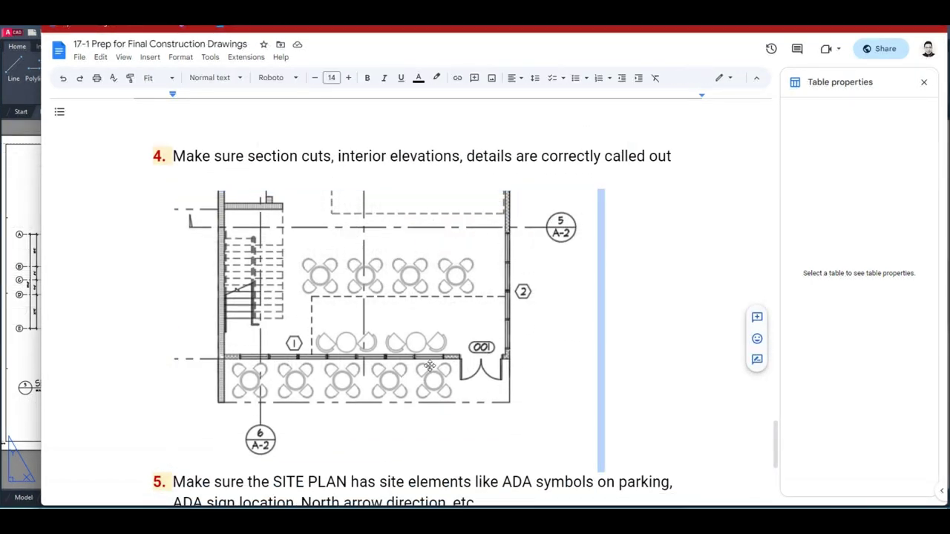
pyautogui.click(483, 170)
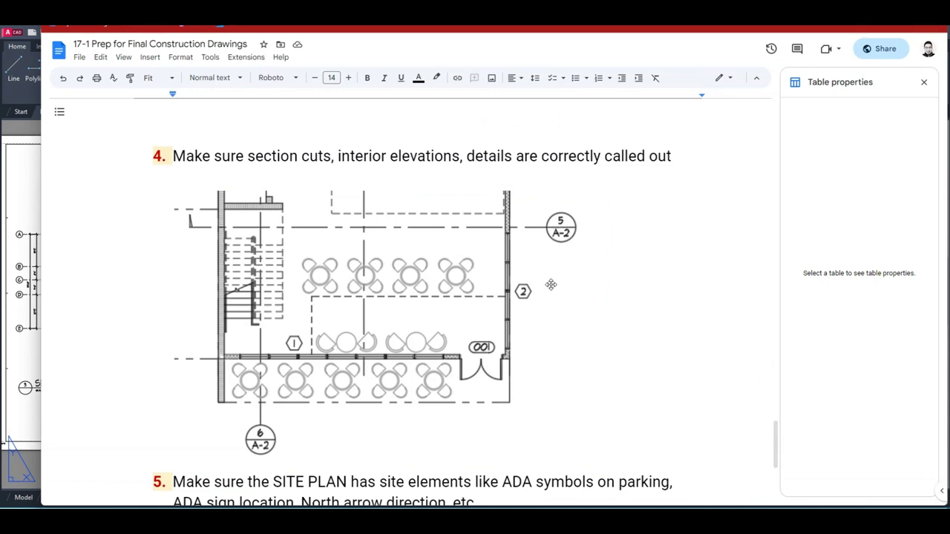
# - Review item 5 on site plan elements in the Google Docs instructions and switch back to the AutoCAD sheet
pyautogui.scroll(-2, 371, 374)
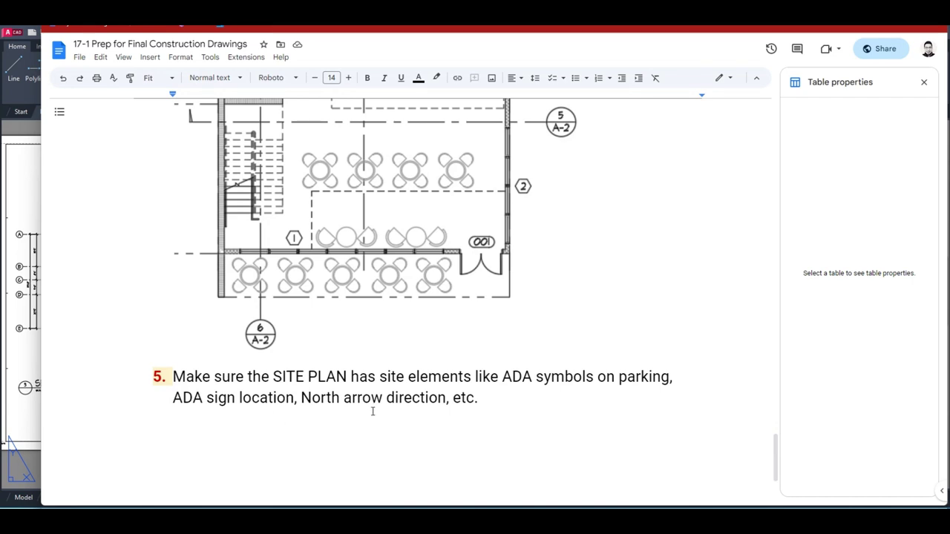
pyautogui.click(28, 212)
pyautogui.press('Escape')
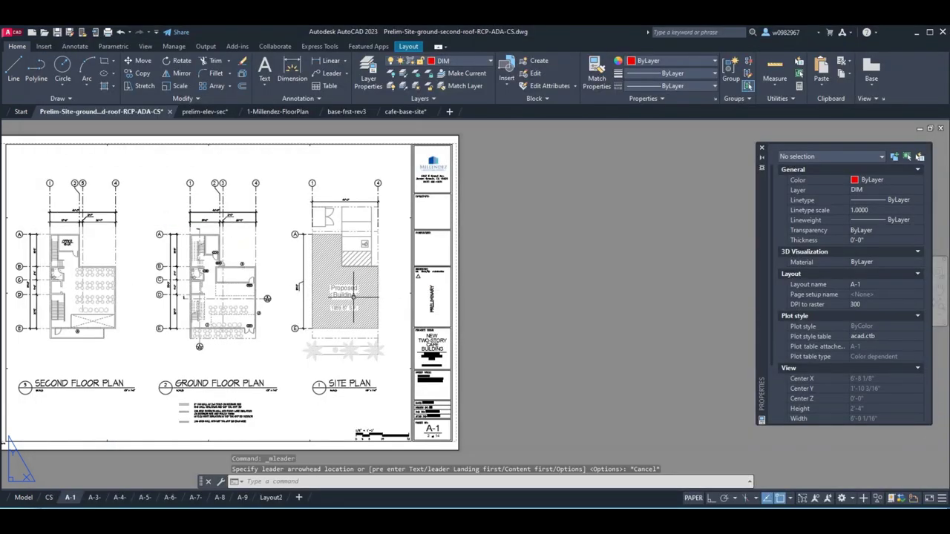
# - Examine sheet A-1's site plan for the ADA parking symbol and other required site elements
pyautogui.scroll(3, 356, 301)
pyautogui.scroll(-6, 356, 300)
pyautogui.scroll(5, 318, 318)
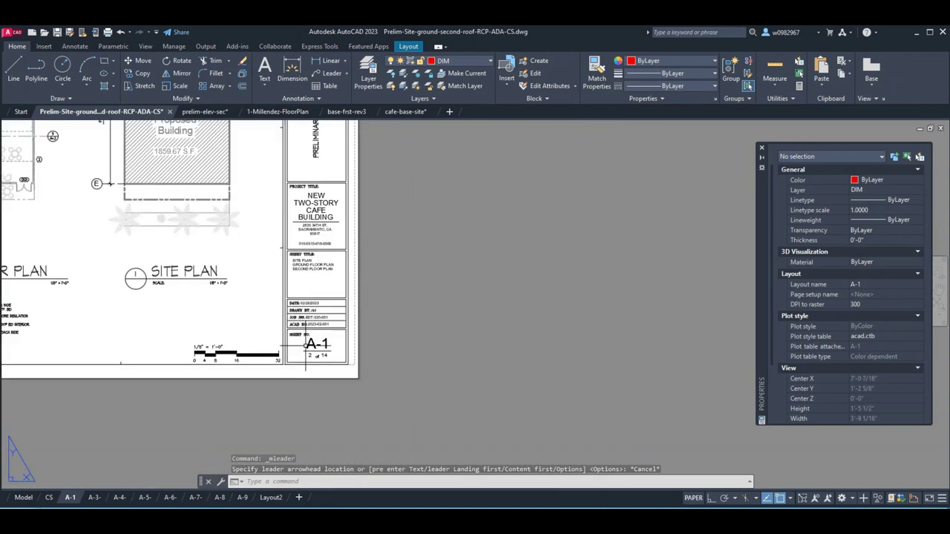
pyautogui.scroll(1, 220, 280)
pyautogui.scroll(-4, 221, 280)
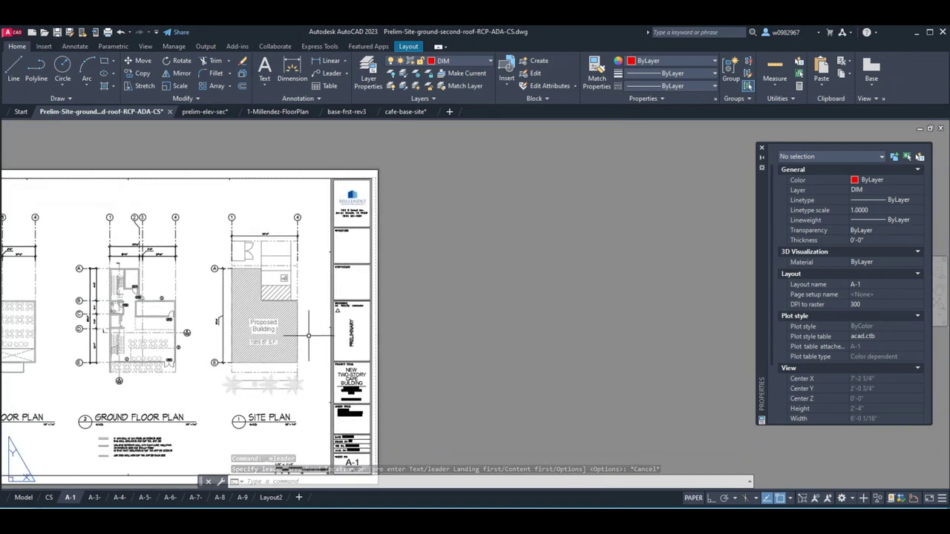
pyautogui.scroll(2, 271, 279)
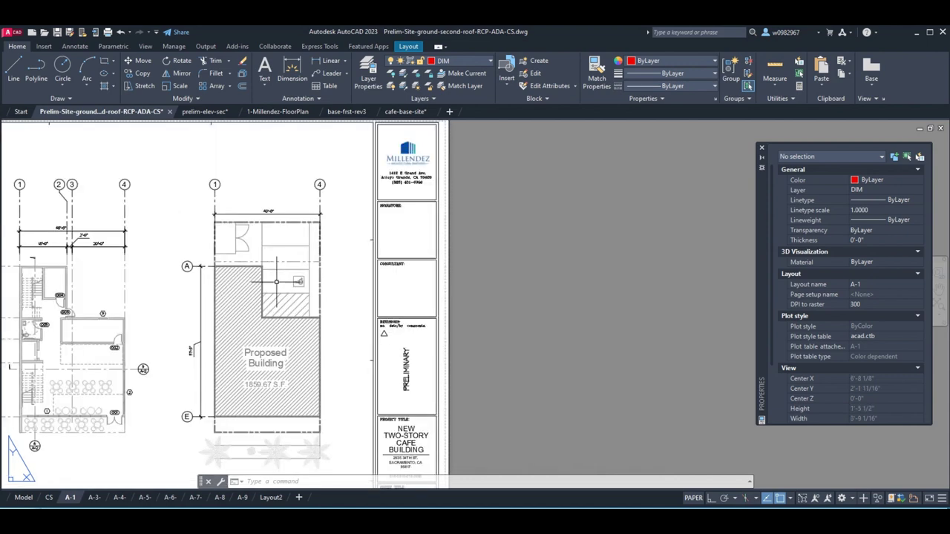
pyautogui.scroll(2, 293, 295)
pyautogui.scroll(4, 310, 264)
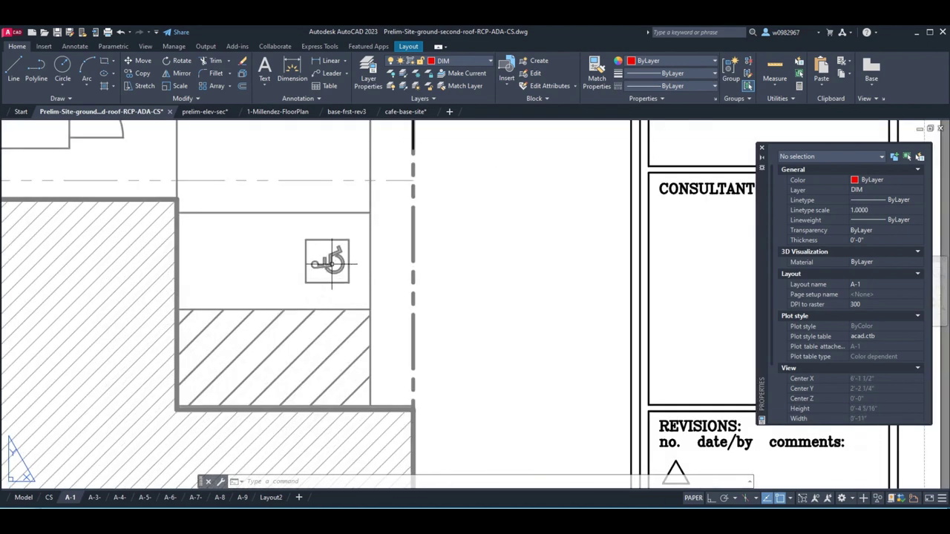
pyautogui.scroll(-3, 340, 278)
pyautogui.scroll(2, 247, 270)
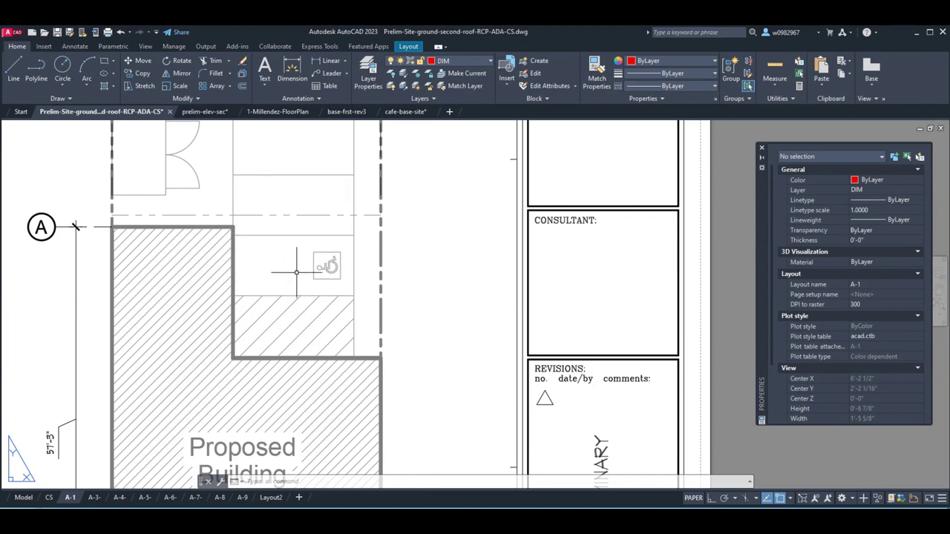
pyautogui.scroll(-3, 283, 260)
pyautogui.moveTo(267, 375); pyautogui.dragTo(266, 347, button='middle')
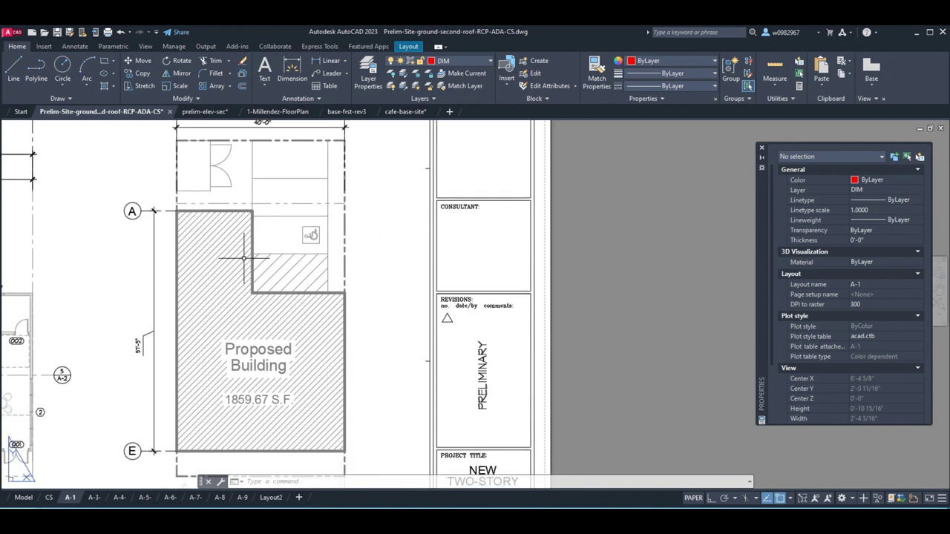
pyautogui.scroll(-2, 259, 353)
pyautogui.scroll(4, 307, 159)
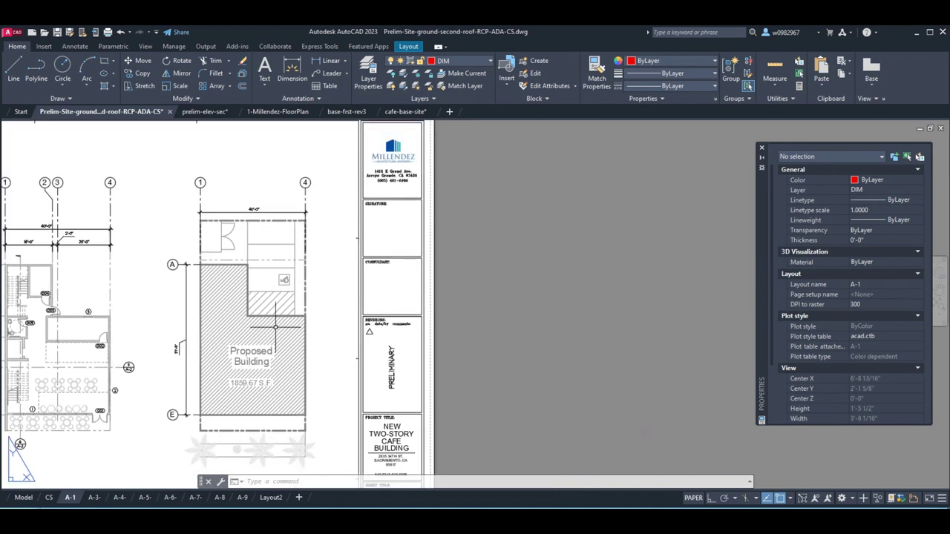
# - Add a multileader with note number 1 pointing at the building wall beside the accessible parking stall
pyautogui.click(318, 74)
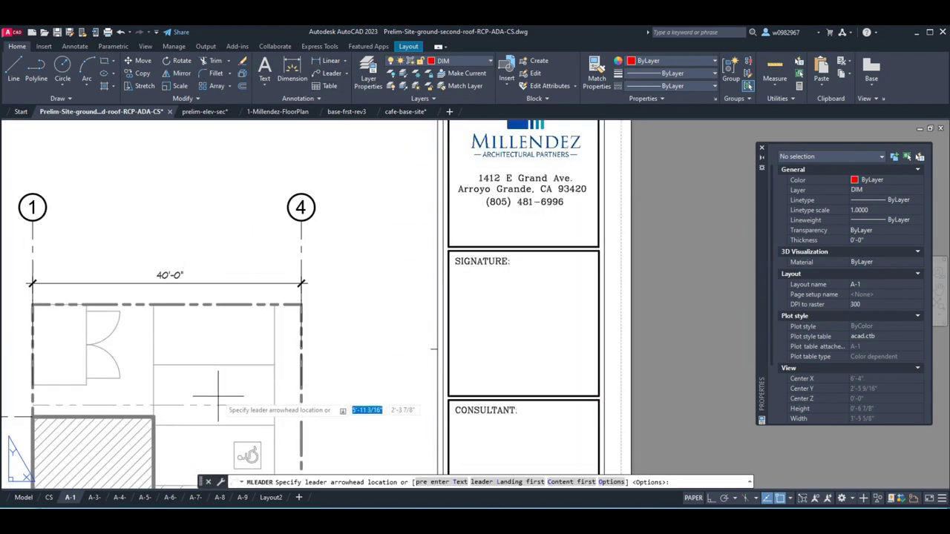
pyautogui.moveTo(267, 307); pyautogui.dragTo(307, 160, button='middle')
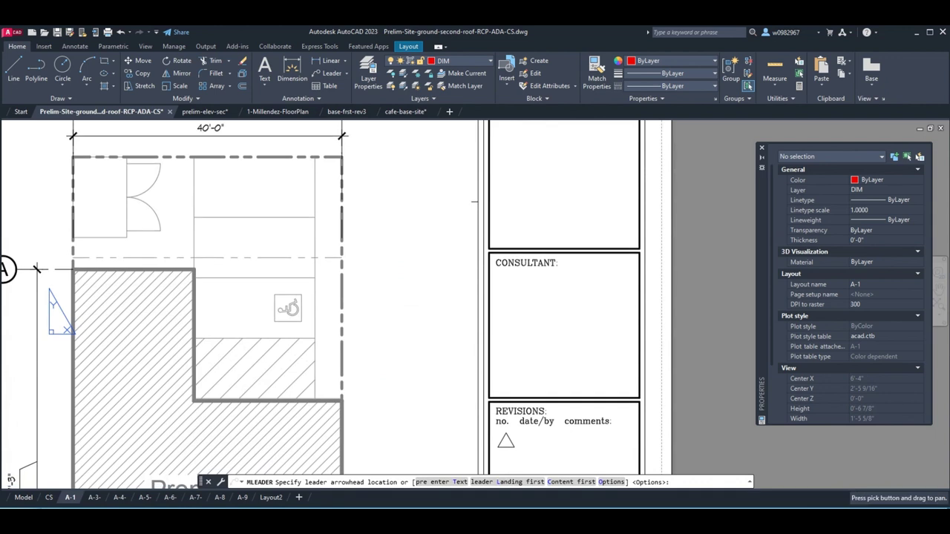
pyautogui.click(196, 309)
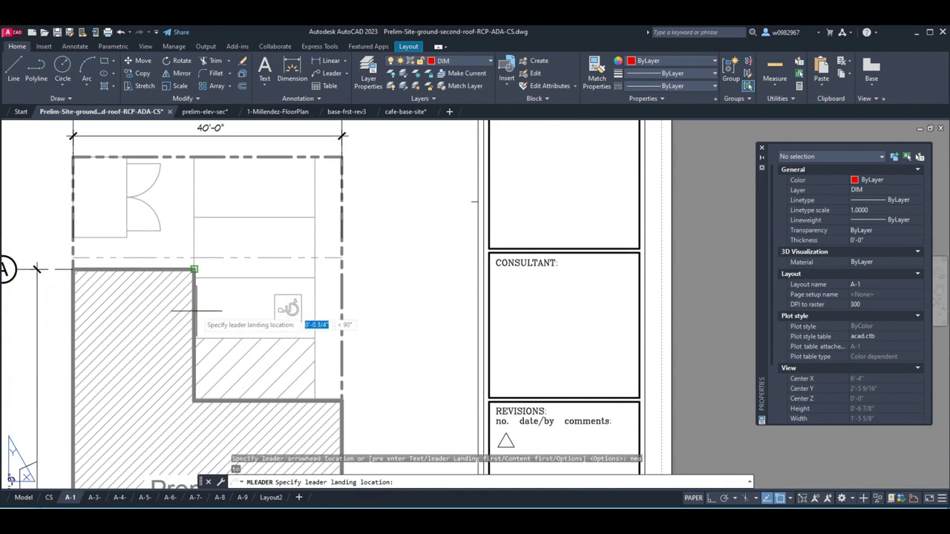
pyautogui.click(357, 238)
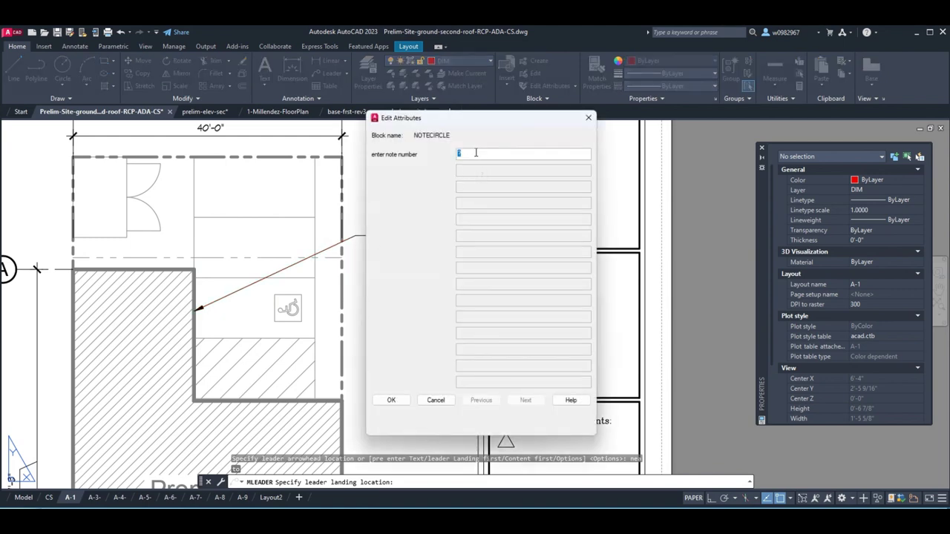
pyautogui.click(402, 401)
# - Copy the reflected ceiling plan notes text, its heading underline and the number 1 bubble from layout A-4 to the clipboard
pyautogui.scroll(-5, 346, 311)
pyautogui.scroll(2, 343, 232)
pyautogui.moveTo(302, 411); pyautogui.dragTo(300, 309, button='middle')
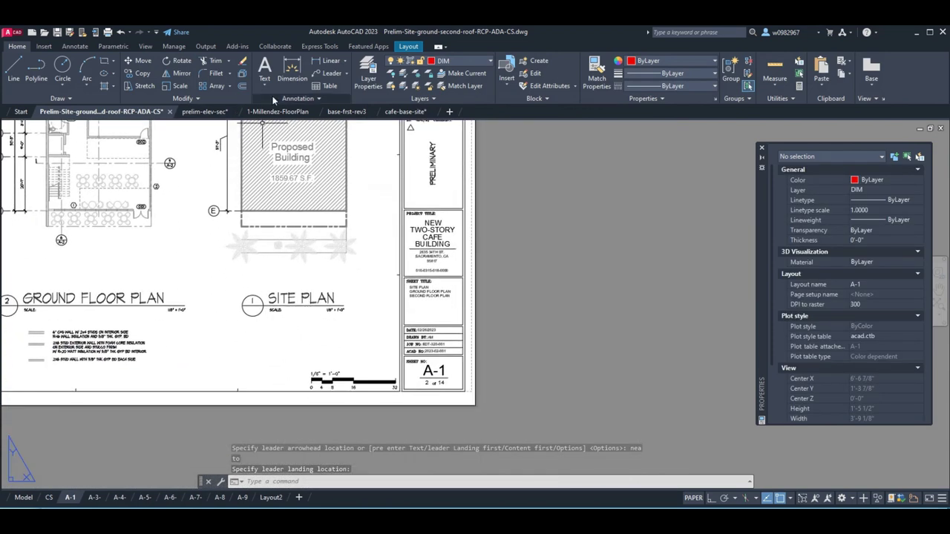
pyautogui.click(119, 497)
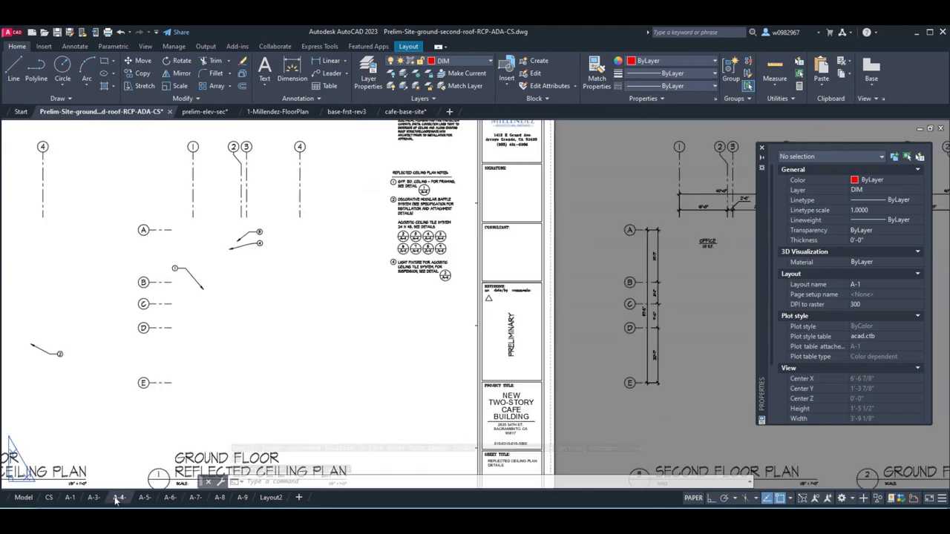
pyautogui.scroll(5, 409, 167)
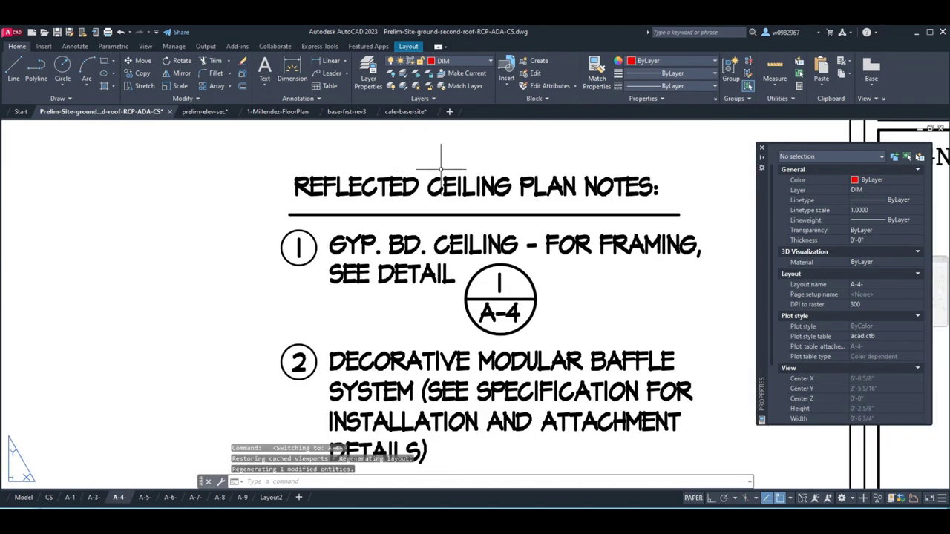
pyautogui.scroll(-3, 441, 169)
pyautogui.click(404, 163)
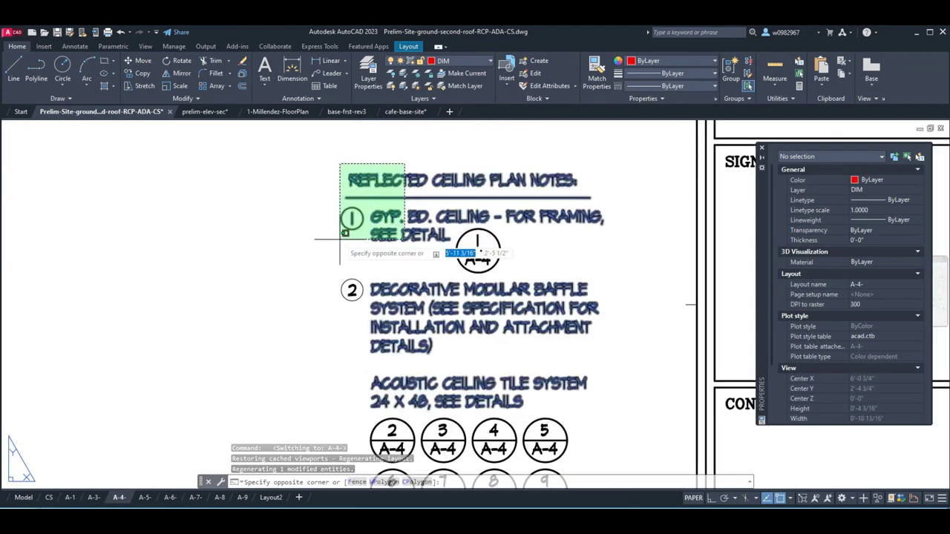
pyautogui.click(331, 244)
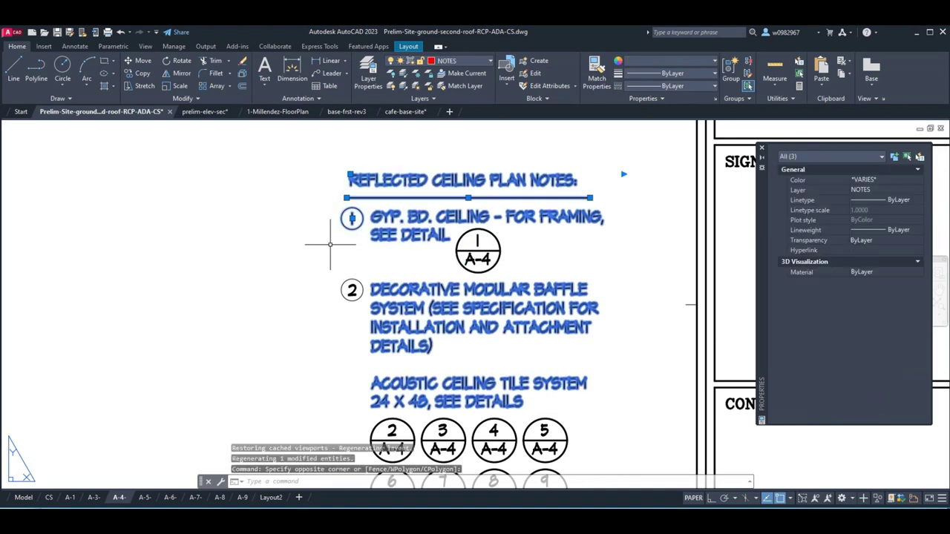
pyautogui.hotkey('ctrl', 'c')
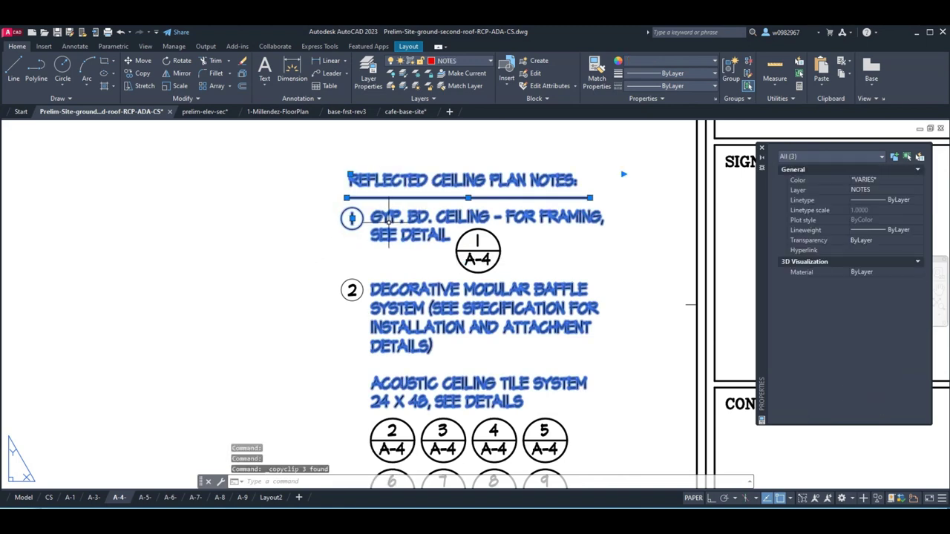
# - Paste the copied notes onto sheet A-1 between the wall legend and the graphic scale
pyautogui.click(72, 498)
pyautogui.hotkey('ctrl', 'v')
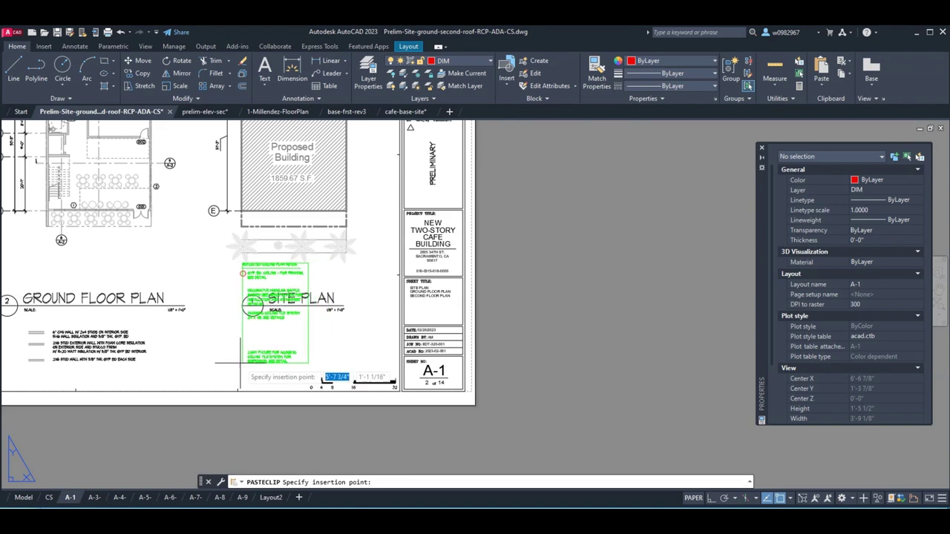
pyautogui.click(198, 435)
pyautogui.press('Escape')
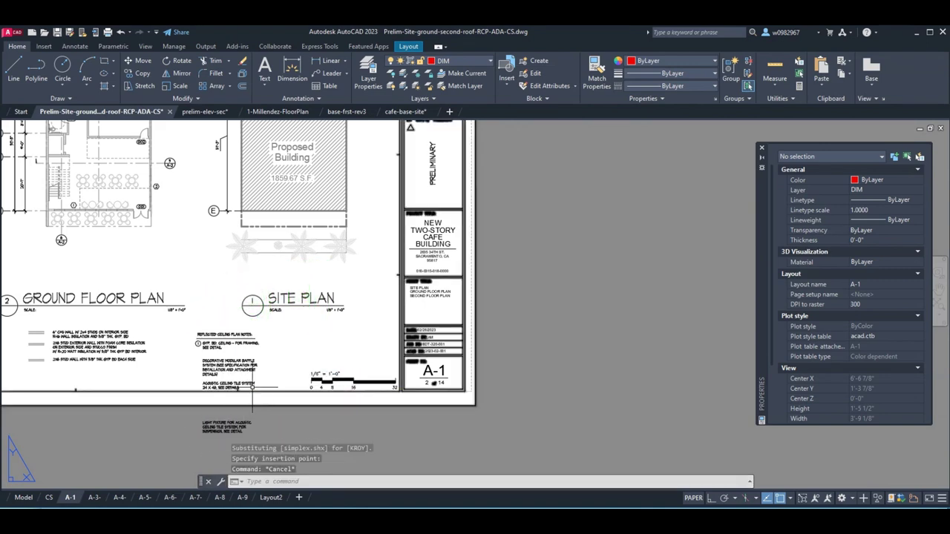
# - Replace the body of the pasted notes with the single note "ADA PARKING SIGN (SEE A-6 FOR DETAILS"
pyautogui.doubleClick(249, 387)
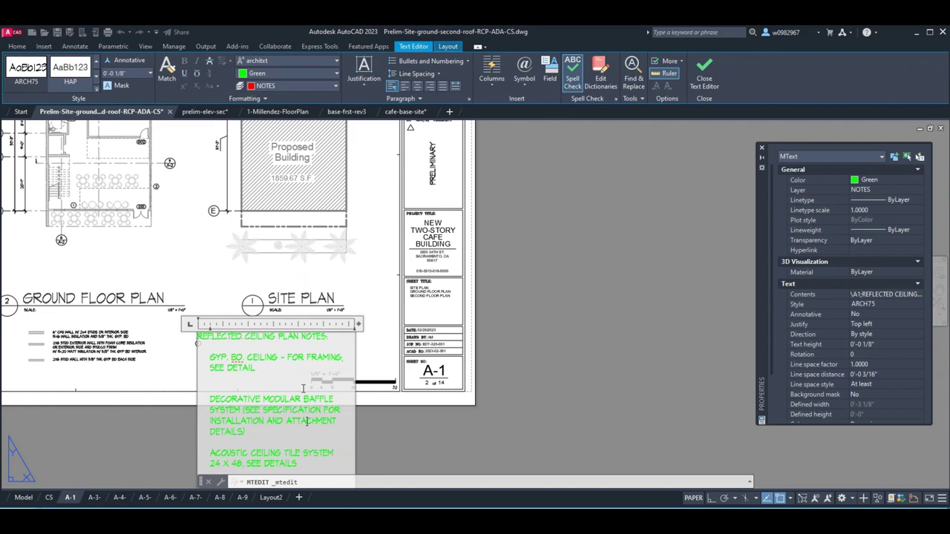
pyautogui.press('Escape')
pyautogui.scroll(-3, 245, 259)
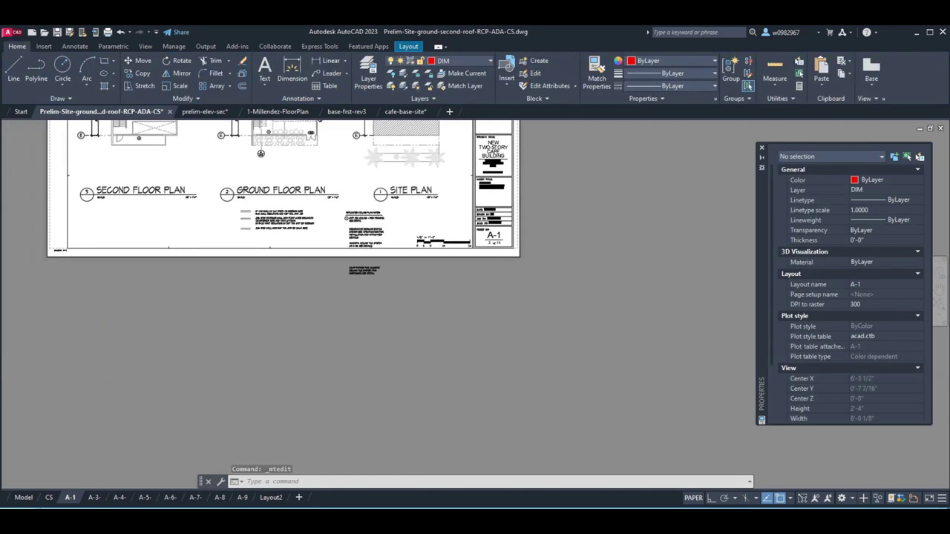
pyautogui.scroll(5, 391, 243)
pyautogui.scroll(-2, 391, 243)
pyautogui.doubleClick(383, 259)
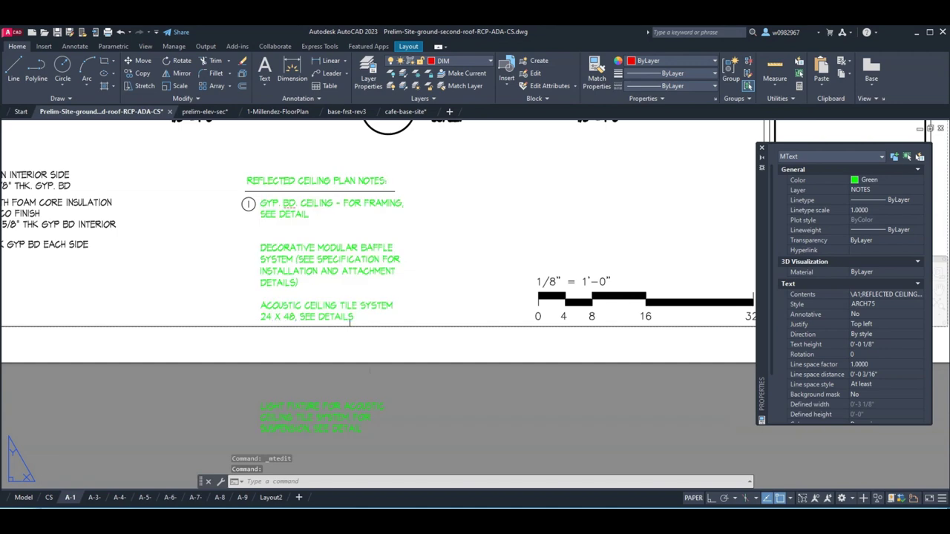
pyautogui.moveTo(369, 431); pyautogui.dragTo(261, 203)
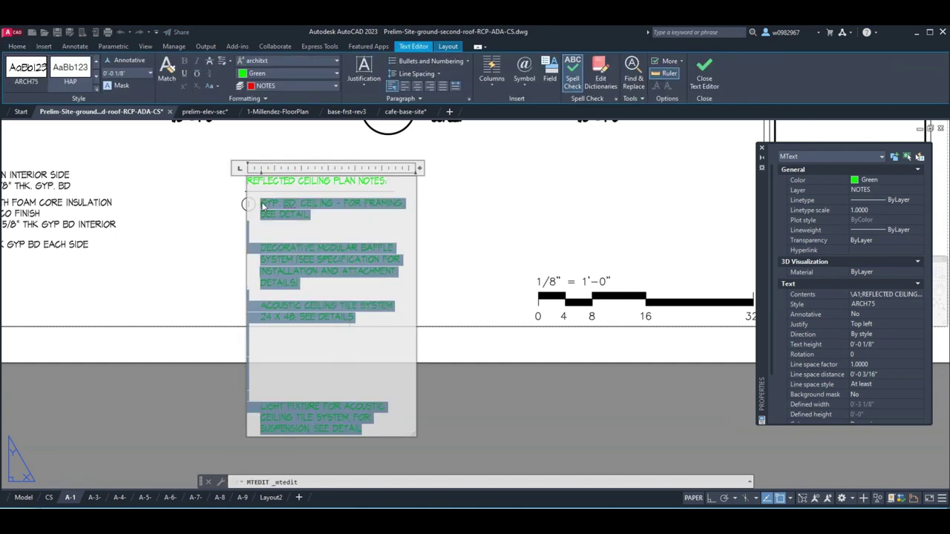
pyautogui.write('ADA PARKING SIGN')
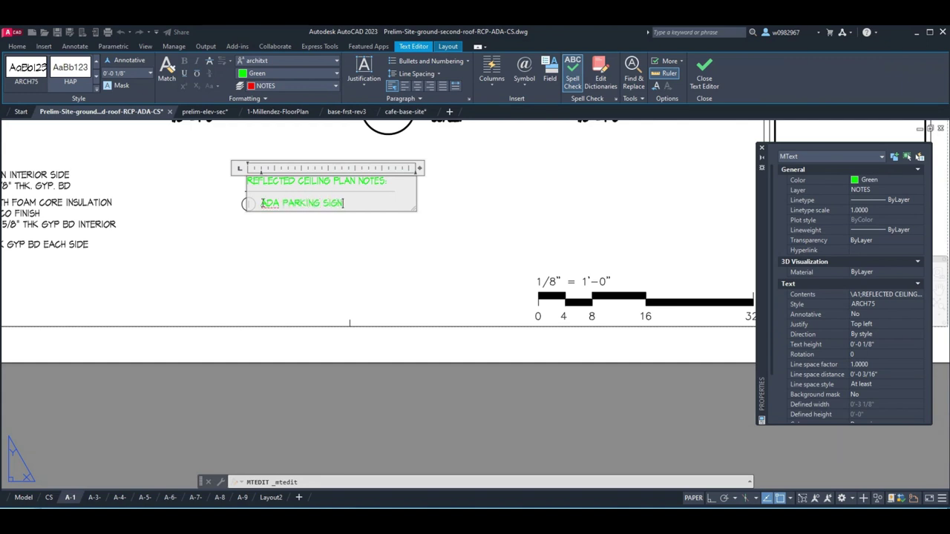
pyautogui.write('(SEE A-6 FOR DETAILS')
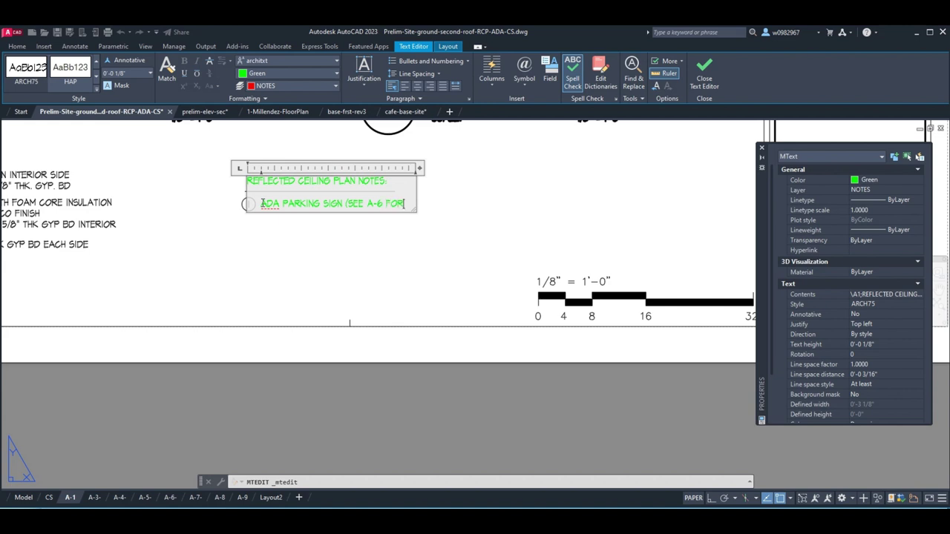
pyautogui.write('DETAILS')
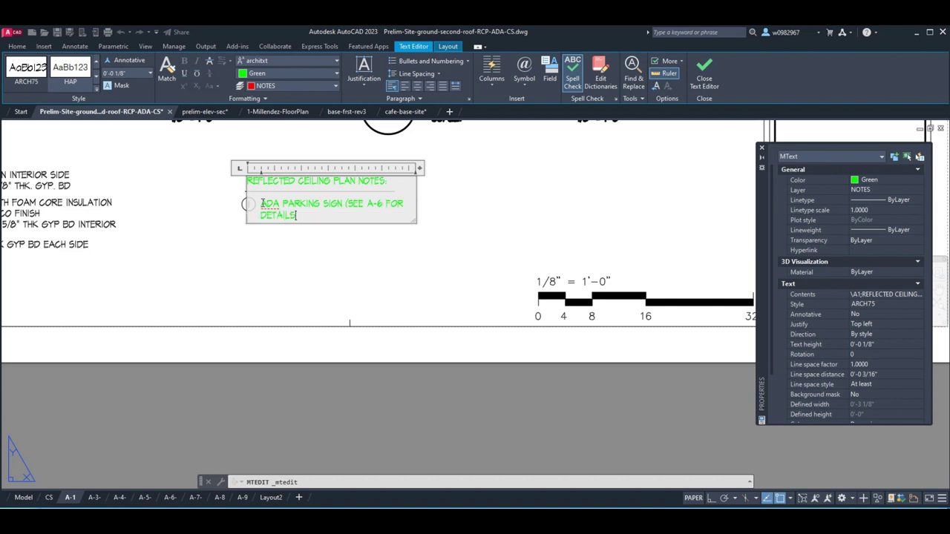
pyautogui.press('Escape')
pyautogui.press('Escape')
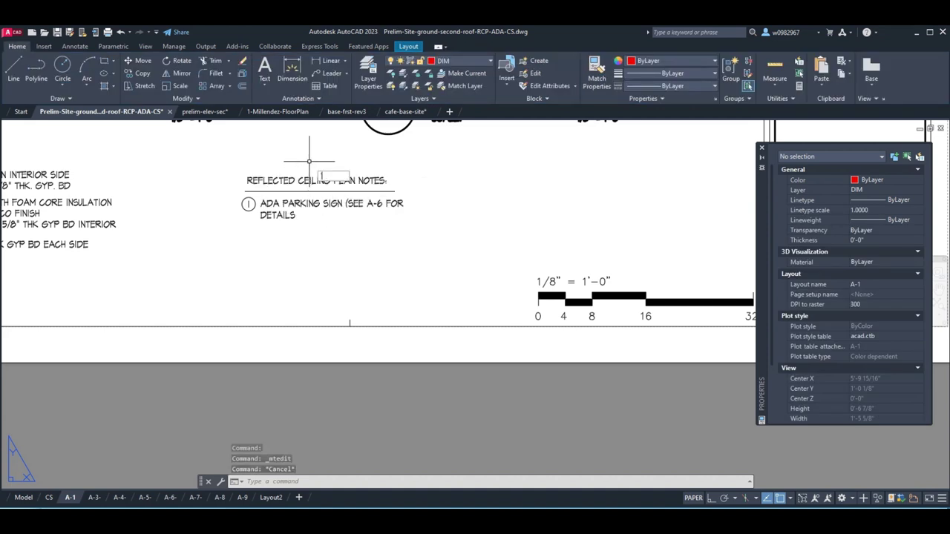
# - Change the heading of the pasted notes to "SITE NOTES:"
pyautogui.click(308, 180)
pyautogui.doubleClick(364, 180)
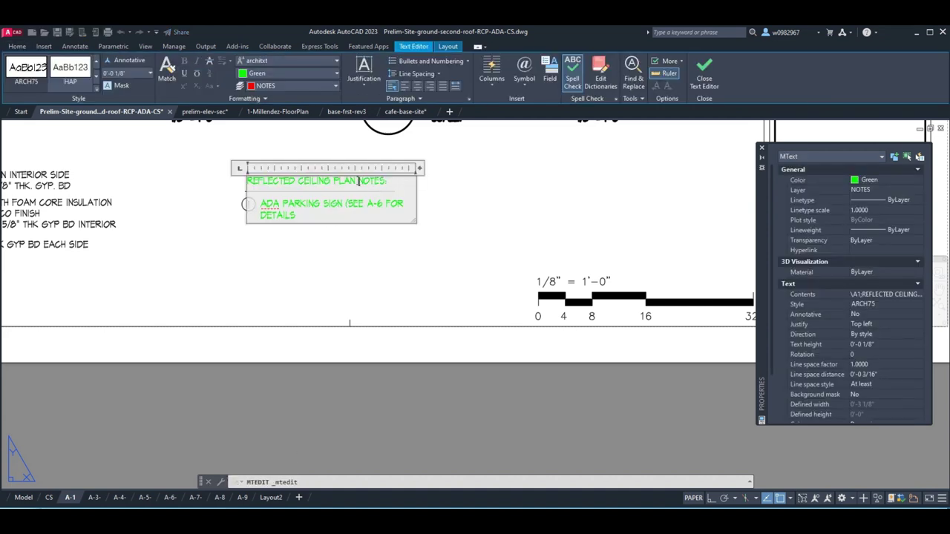
pyautogui.moveTo(357, 180); pyautogui.dragTo(247, 172)
pyautogui.press('Delete')
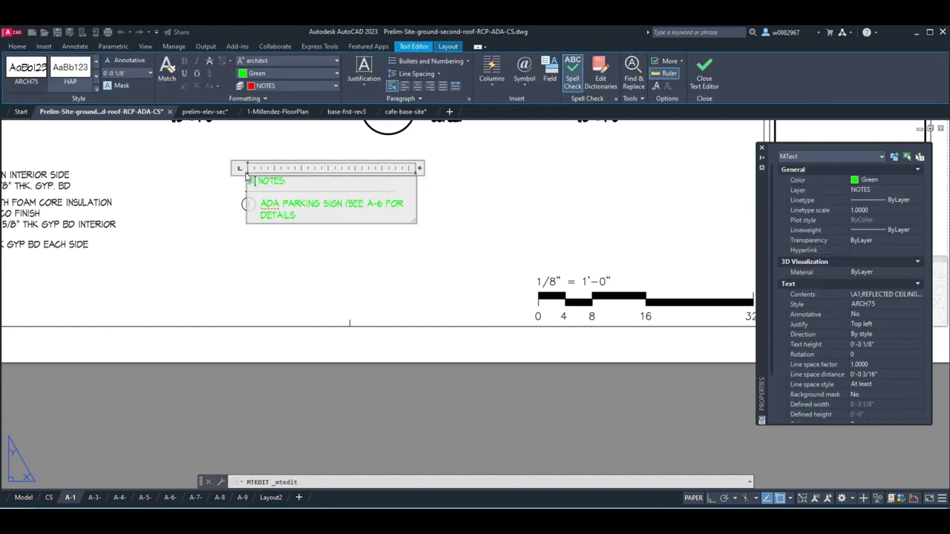
pyautogui.click(526, 223)
pyautogui.press('Escape')
# - Move the site notes with their underline and number bubble directly below the SITE PLAN title
pyautogui.scroll(-2, 303, 175)
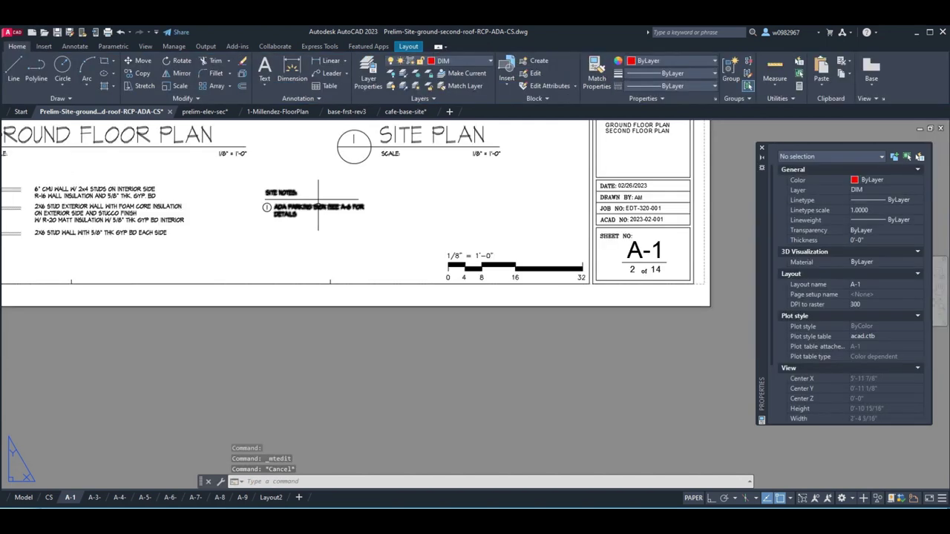
pyautogui.write('m')
pyautogui.press('Return')
pyautogui.click(349, 245)
pyautogui.click(252, 187)
pyautogui.press('Return')
pyautogui.click(284, 236)
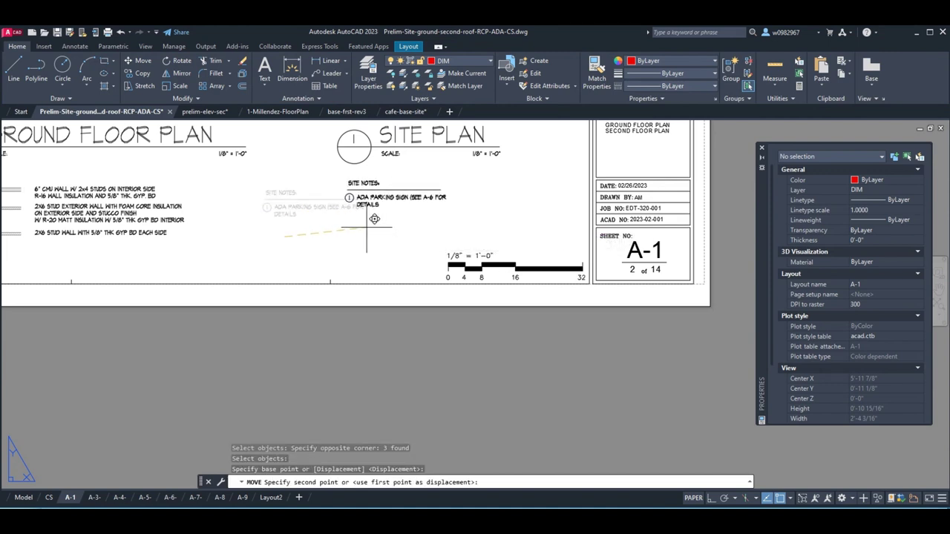
pyautogui.press('Escape')
pyautogui.press('Escape')
# - Change the ADA parking sign multileader on the site plan from a straight to a Spline leader type
pyautogui.scroll(-5, 374, 218)
pyautogui.scroll(8, 447, 185)
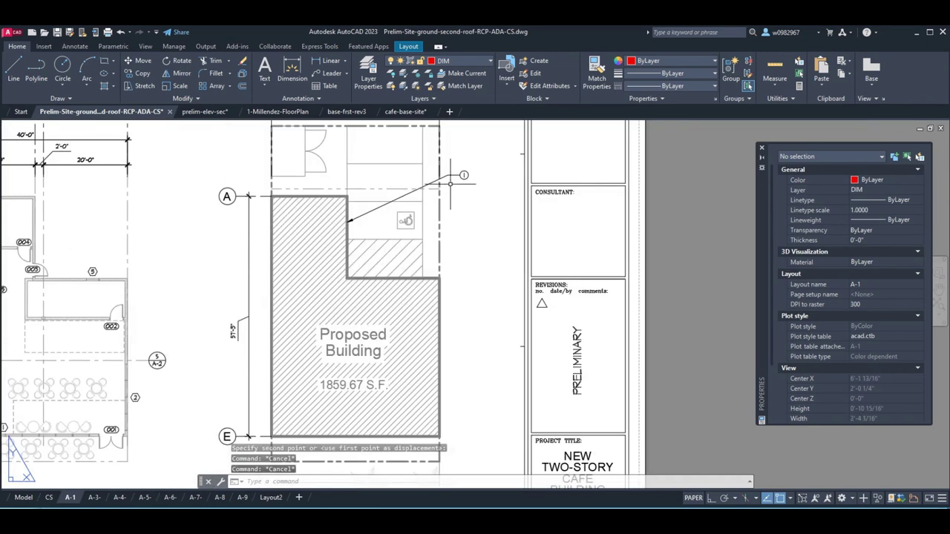
pyautogui.scroll(4, 448, 185)
pyautogui.click(438, 151)
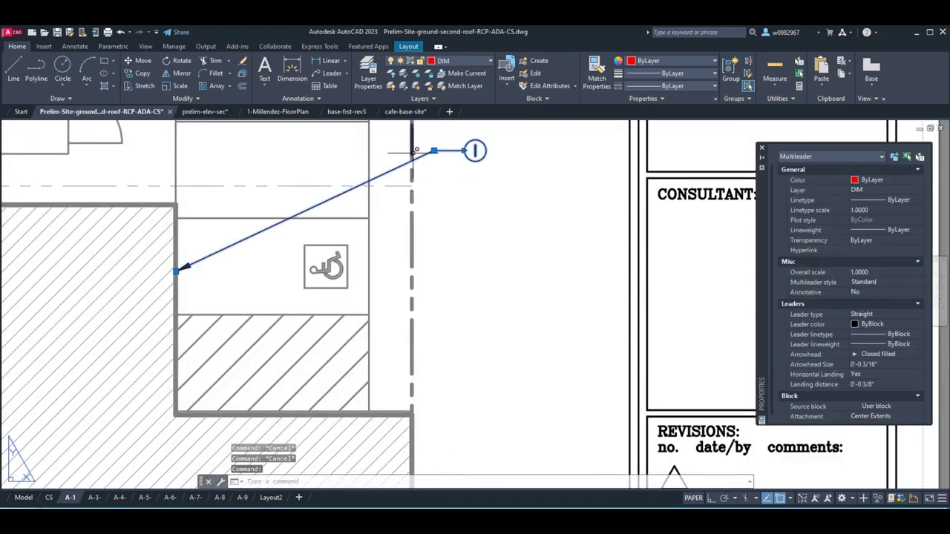
pyautogui.click(875, 314)
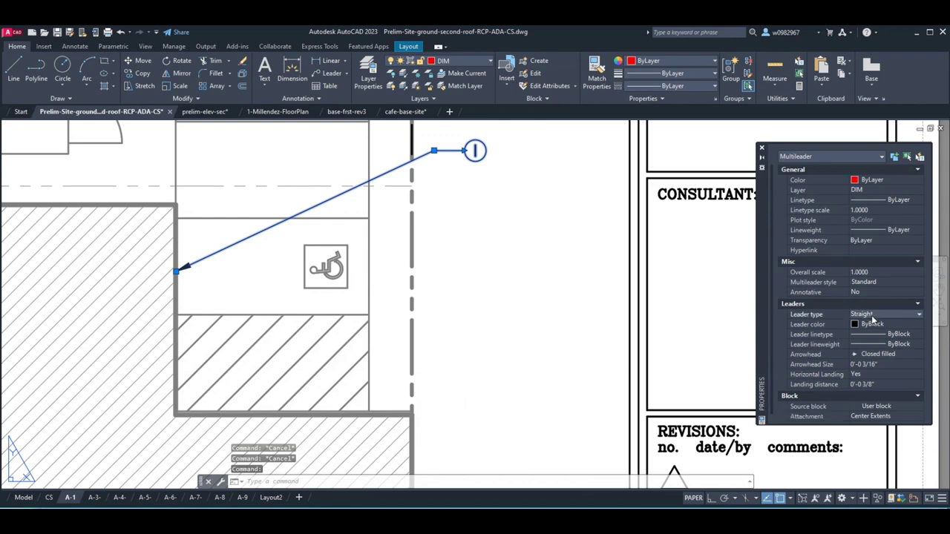
pyautogui.click(878, 317)
pyautogui.click(871, 337)
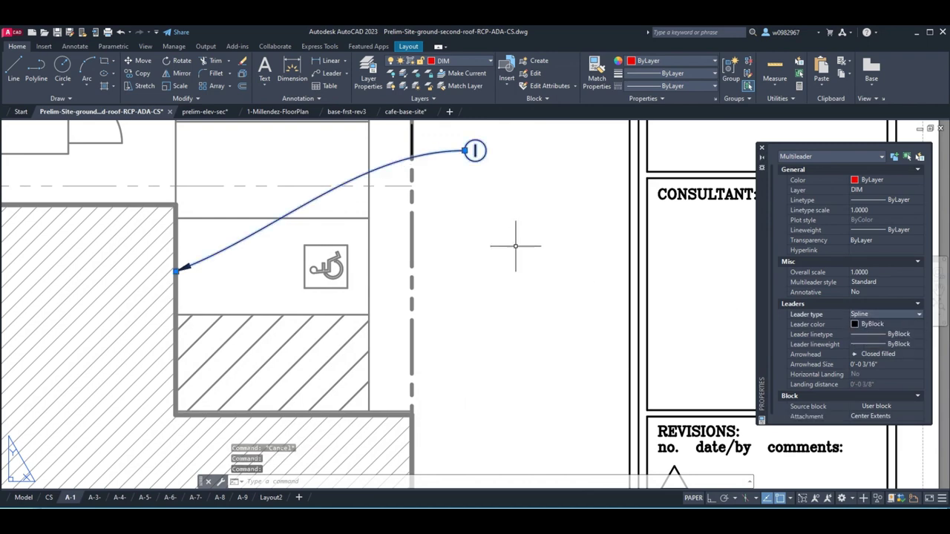
pyautogui.press('Escape')
pyautogui.scroll(-2, 404, 194)
pyautogui.scroll(-4, 408, 267)
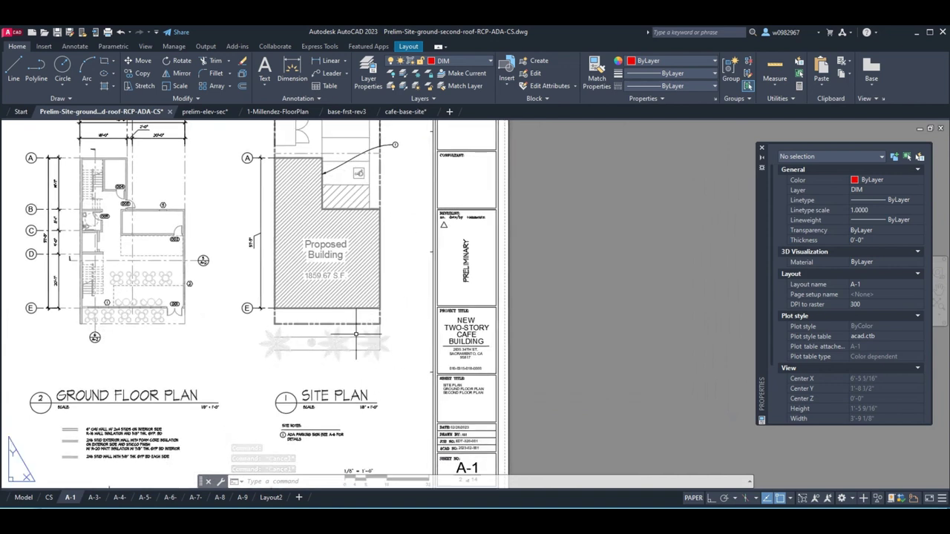
# - Examine the north arrow below the site plan in model space
pyautogui.click(21, 111)
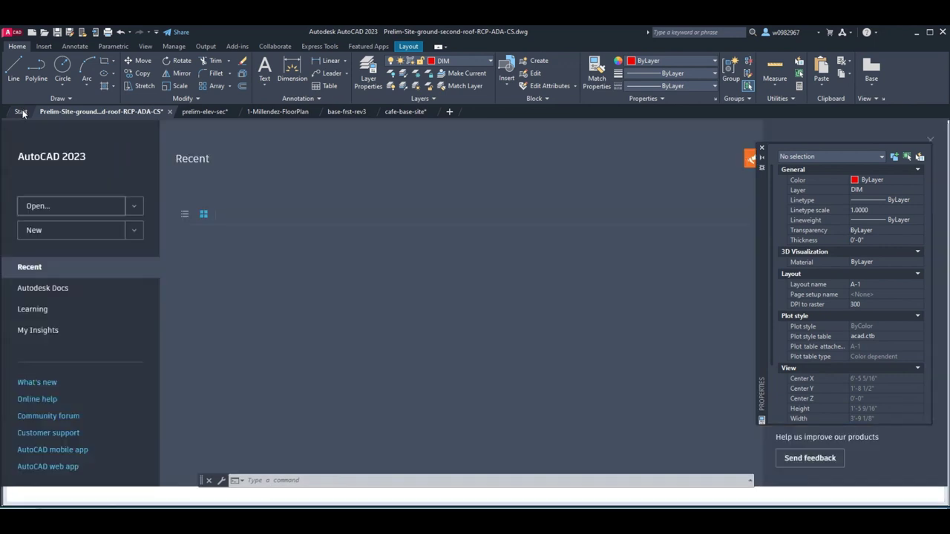
pyautogui.click(99, 112)
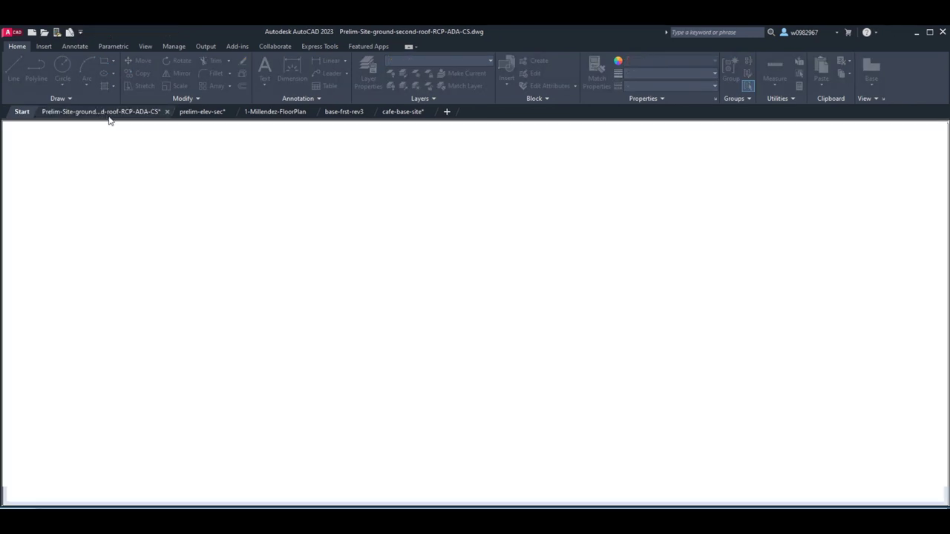
pyautogui.click(24, 498)
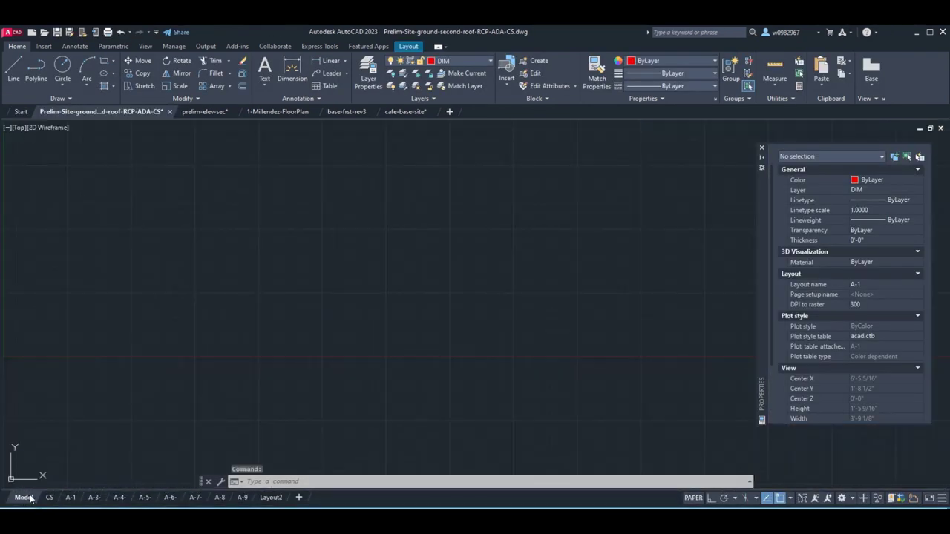
pyautogui.scroll(-5, 336, 301)
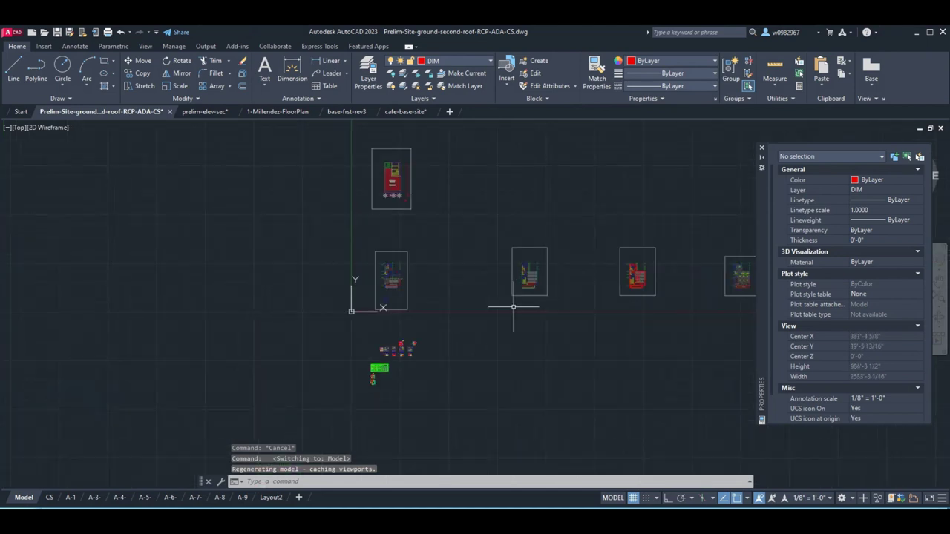
pyautogui.scroll(10, 456, 239)
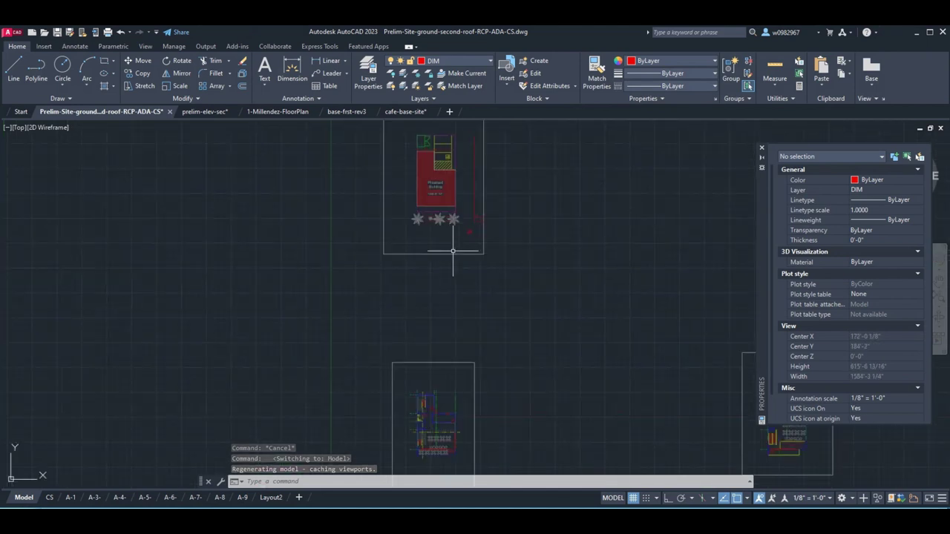
pyautogui.moveTo(446, 202); pyautogui.dragTo(450, 248, button='middle')
pyautogui.scroll(4, 439, 318)
pyautogui.scroll(-6, 438, 308)
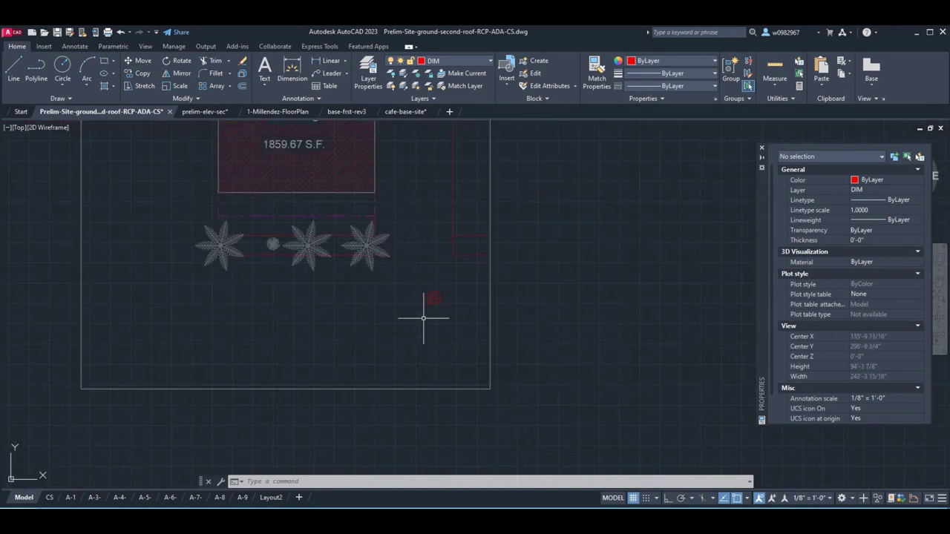
pyautogui.write('m')
pyautogui.press('Return')
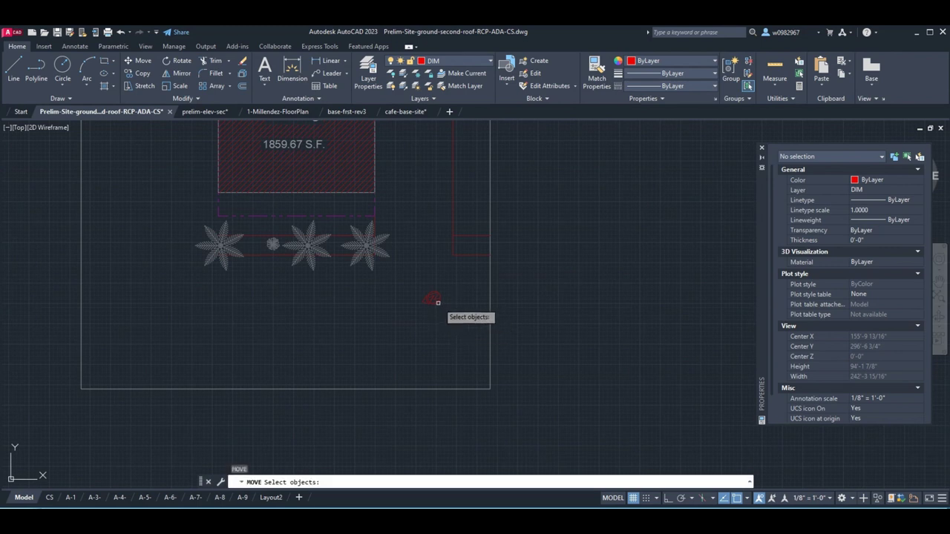
pyautogui.press('Escape')
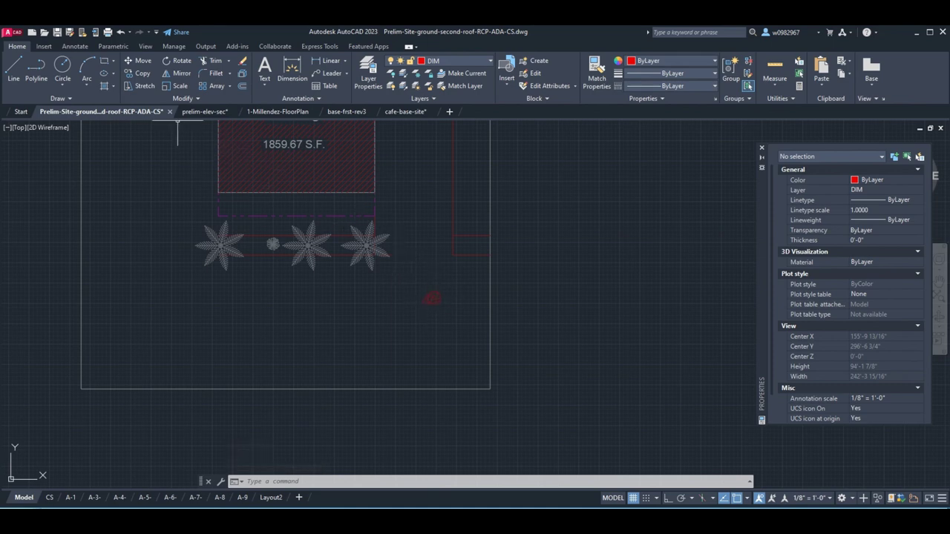
# - Return to sheet A-1 and turn on the VPORT layer
pyautogui.moveTo(165, 116)
pyautogui.click(149, 194)
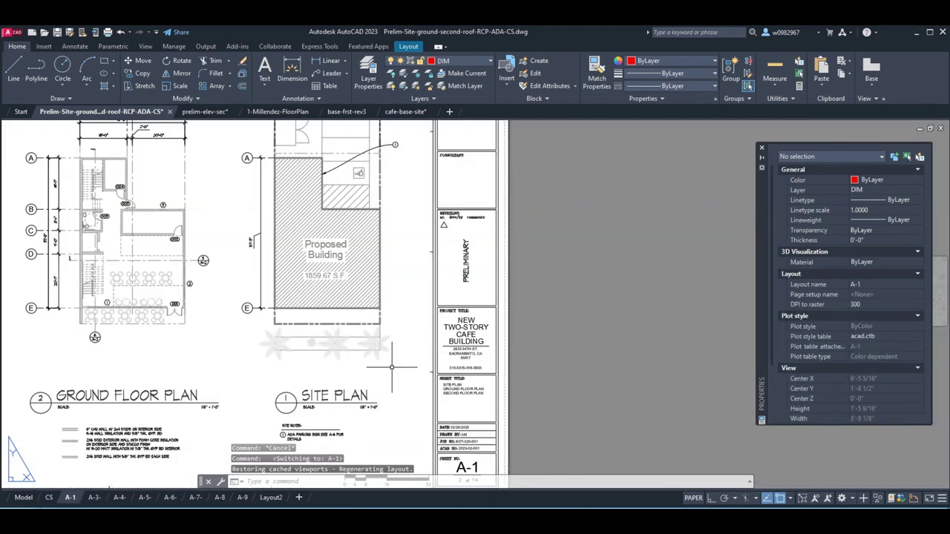
pyautogui.click(460, 61)
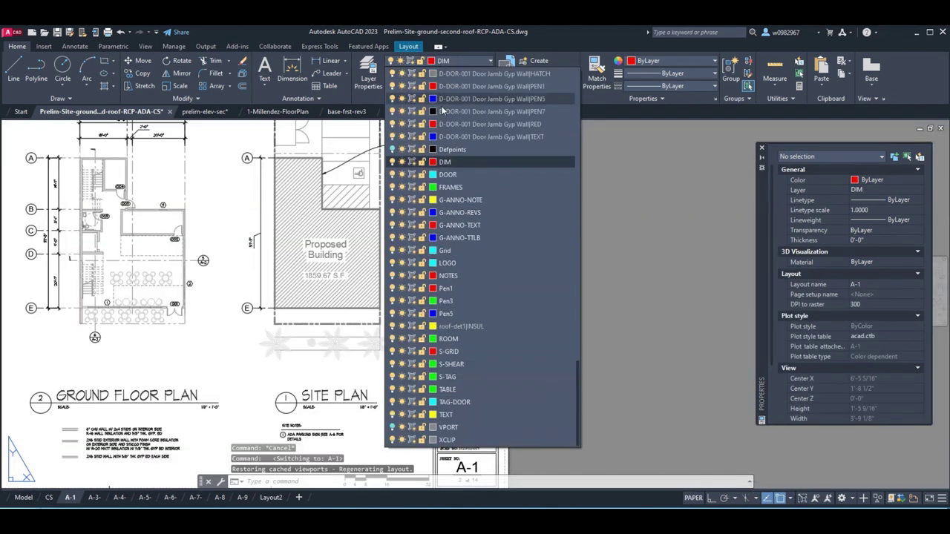
pyautogui.click(392, 428)
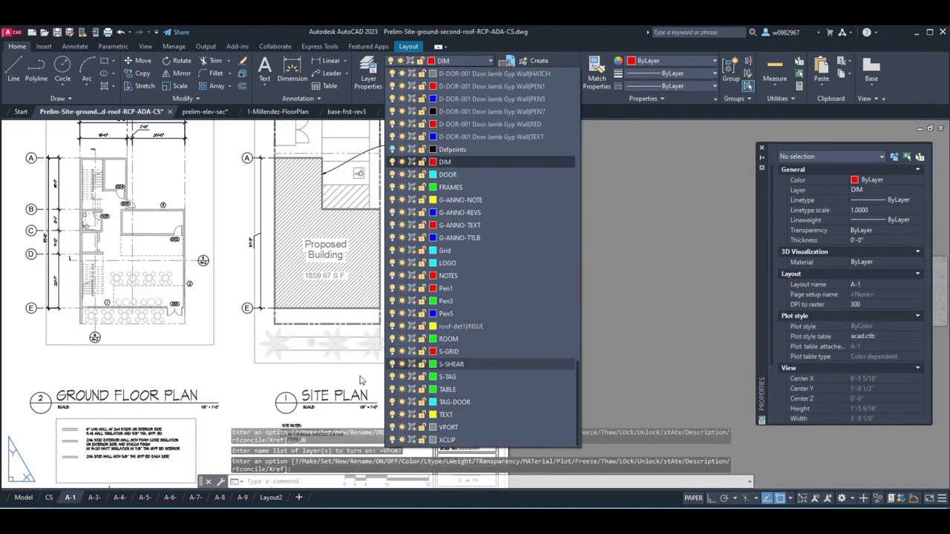
# - Enlarge the site plan viewport to about 9 1/4" wide by 1'-3" high so it includes the north arrow
pyautogui.click(422, 363)
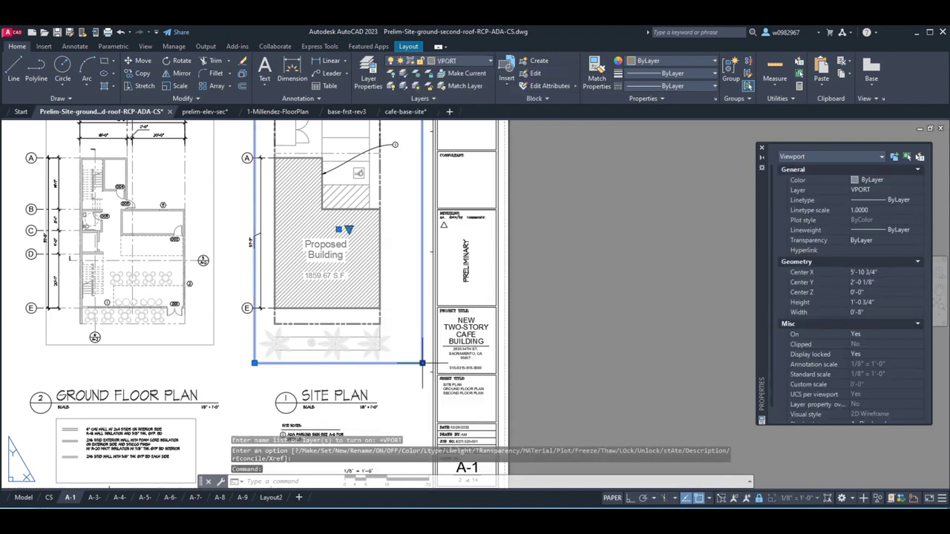
pyautogui.click(421, 363)
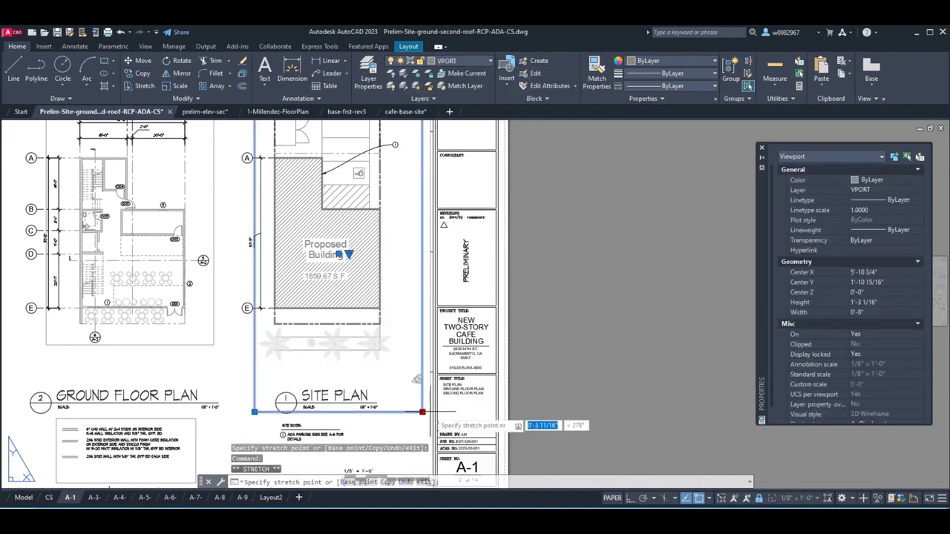
pyautogui.click(449, 411)
pyautogui.scroll(2, 421, 381)
pyautogui.scroll(2, 420, 379)
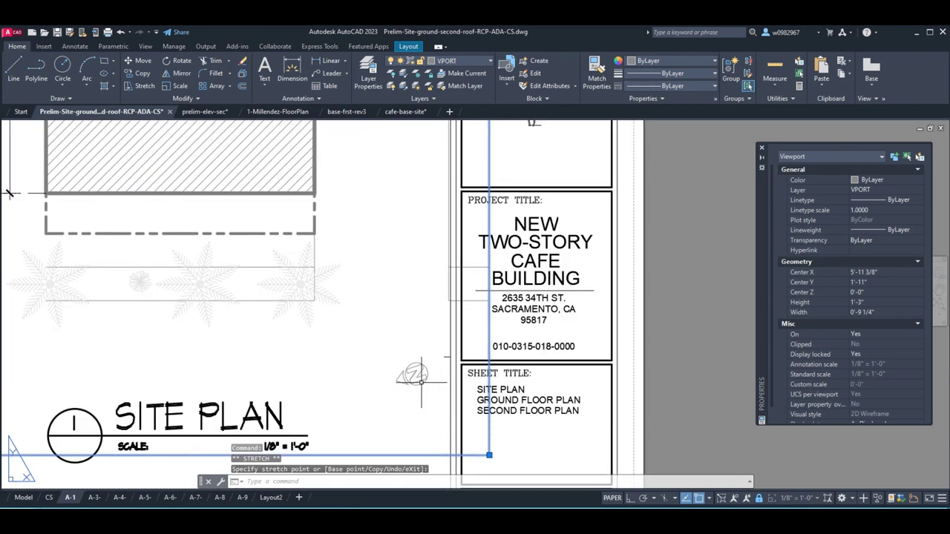
pyautogui.press('Escape')
pyautogui.press('Escape')
# - Draw a line in paper space from the north arrow's tip through its circle to the opposite edge
pyautogui.scroll(4, 422, 378)
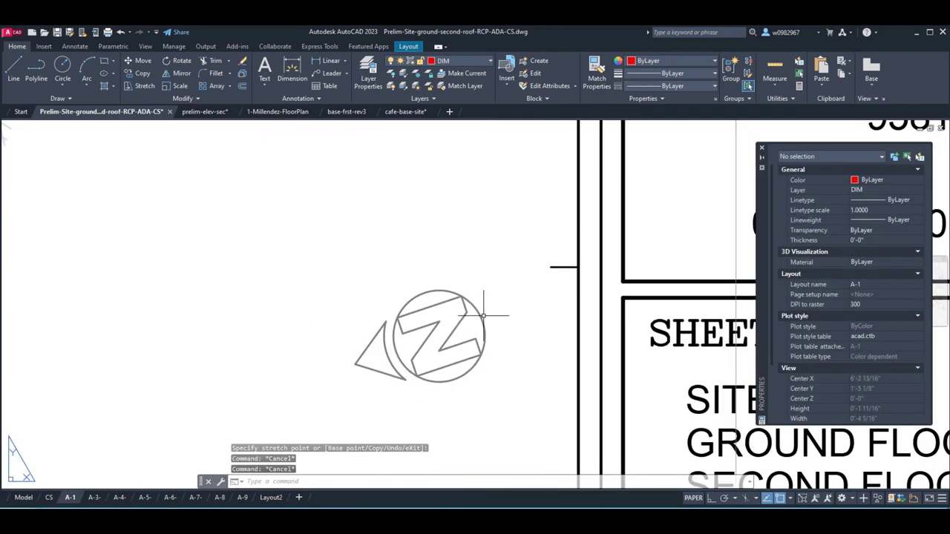
pyautogui.write('l')
pyautogui.press('Return')
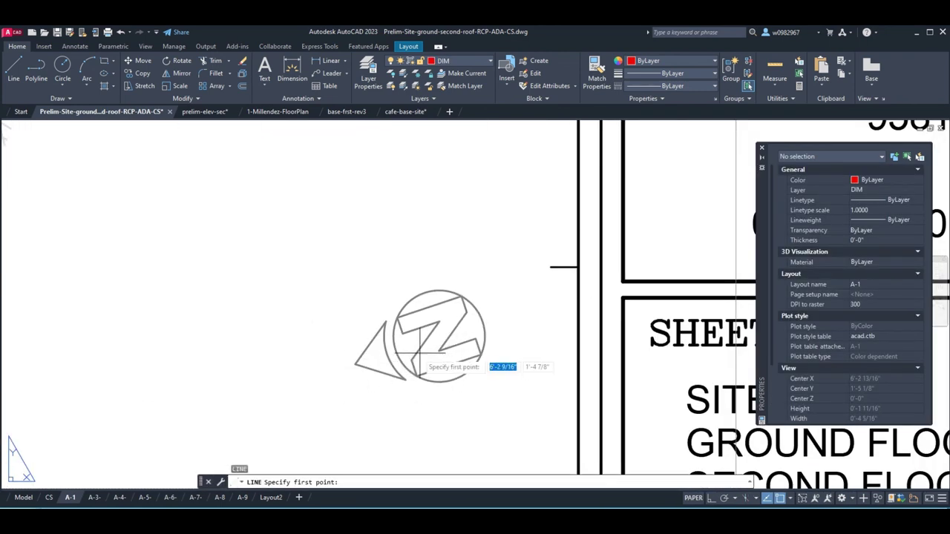
pyautogui.click(356, 364)
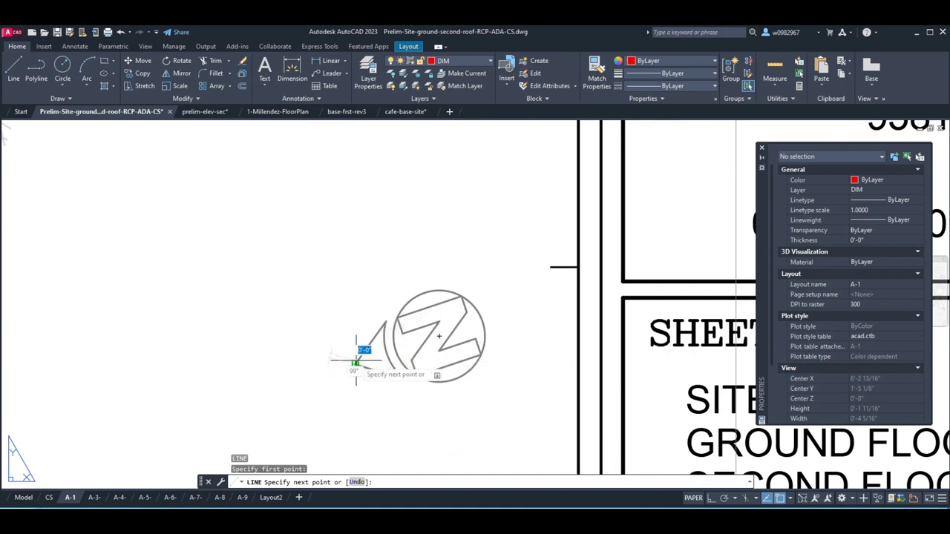
pyautogui.click(482, 328)
pyautogui.press('Escape')
pyautogui.scroll(-2, 457, 347)
pyautogui.scroll(-4, 458, 348)
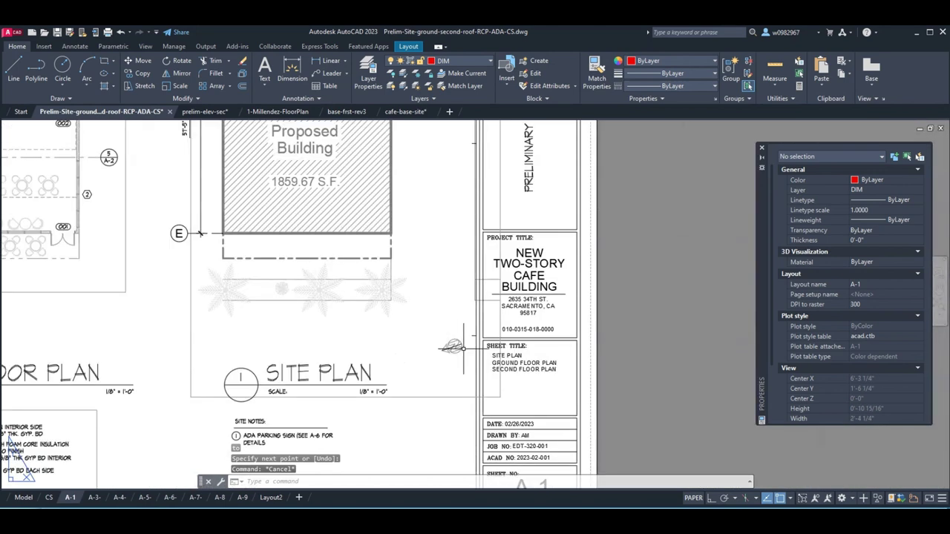
# - Shrink the site plan viewport to about 6 3/4" wide by 1'-0 15/16" high, leaving out the original north arrow
pyautogui.click(500, 384)
pyautogui.click(500, 398)
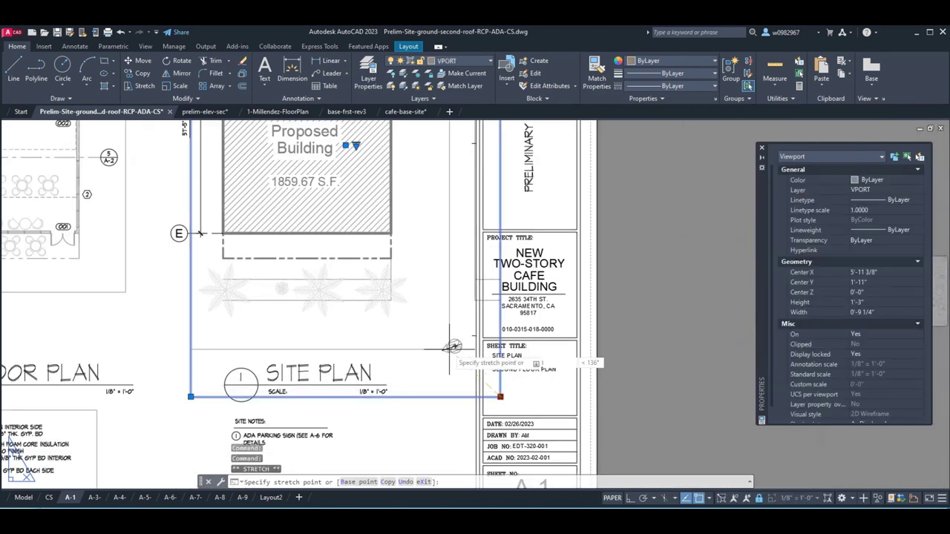
pyautogui.click(417, 327)
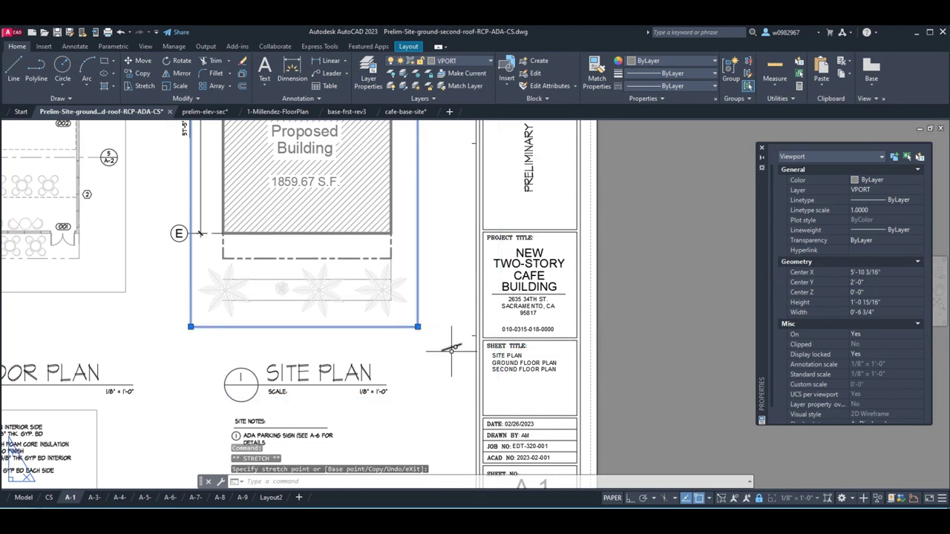
pyautogui.press('Escape')
pyautogui.press('Escape')
# - Draw a polyline from the tip of the north direction line, angled above it, as one side of the arrowhead
pyautogui.scroll(3, 451, 350)
pyautogui.scroll(-1, 449, 355)
pyautogui.scroll(1, 449, 355)
pyautogui.scroll(3, 449, 356)
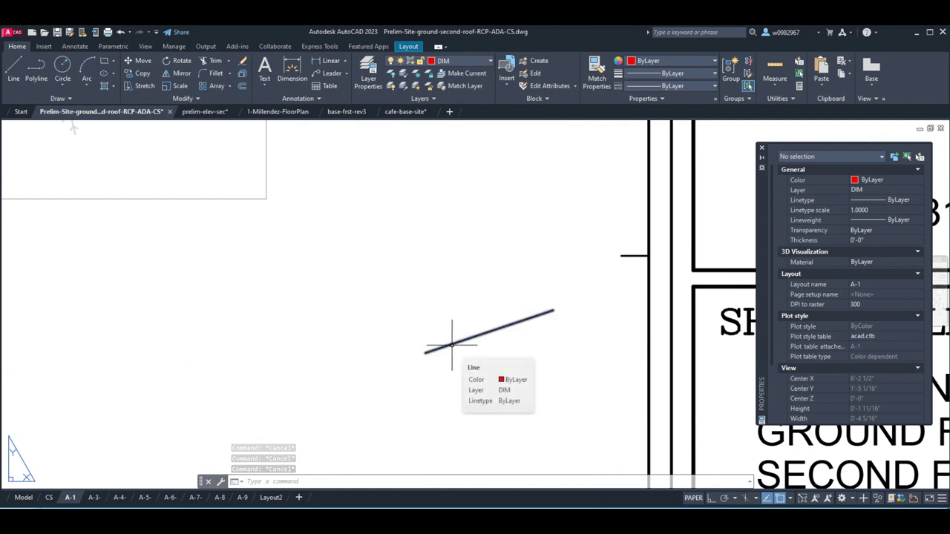
pyautogui.write('pl')
pyautogui.press('Return')
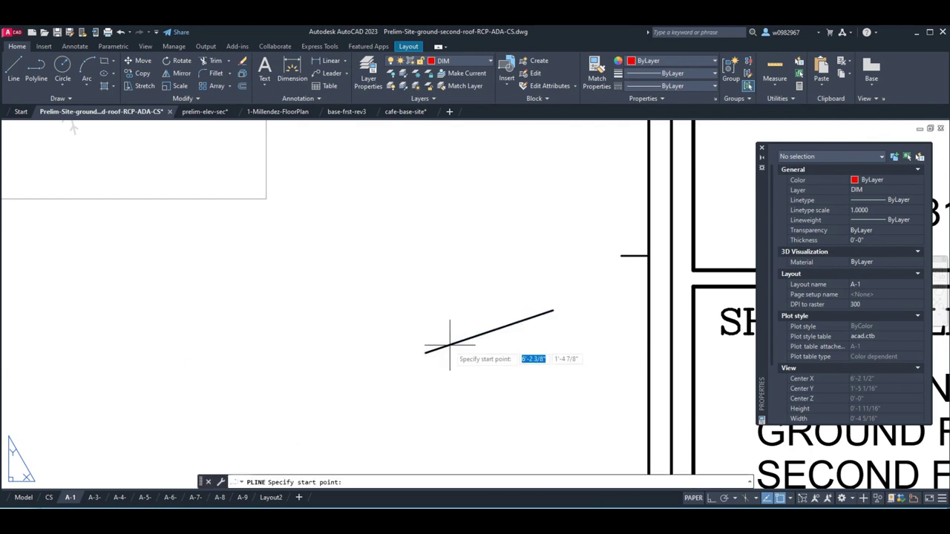
pyautogui.click(425, 352)
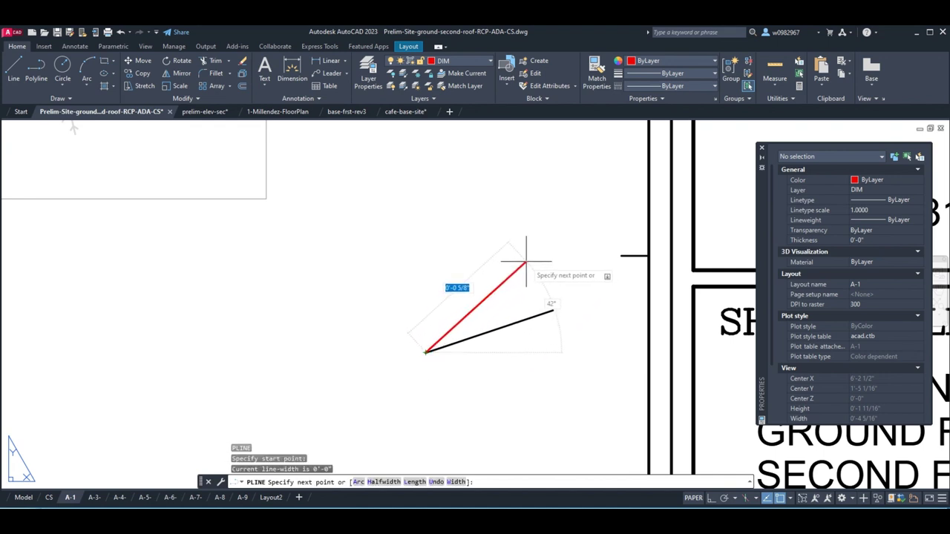
pyautogui.click(509, 290)
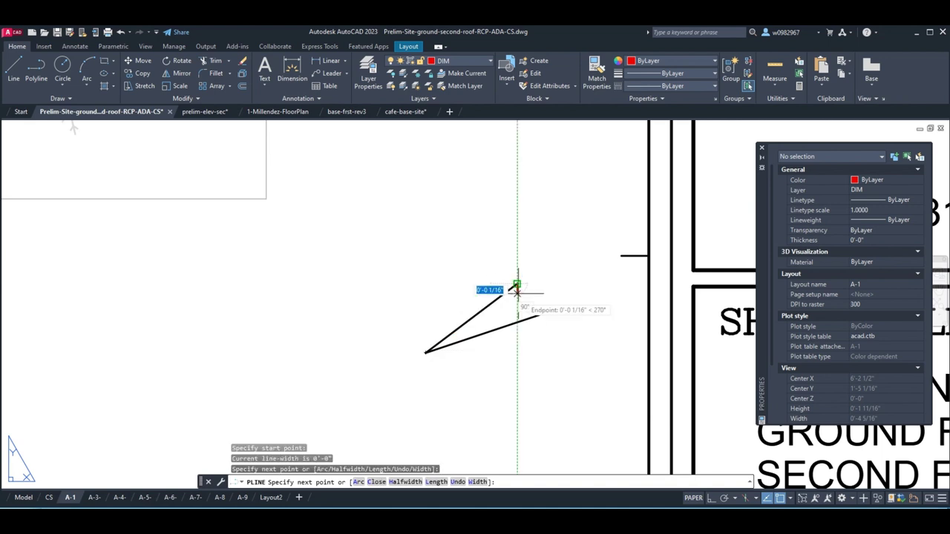
pyautogui.press('Escape')
# - Draw a three-point arc curving inward from the end of the arrowhead's upper side to the north direction line
pyautogui.press('Return')
pyautogui.click(517, 284)
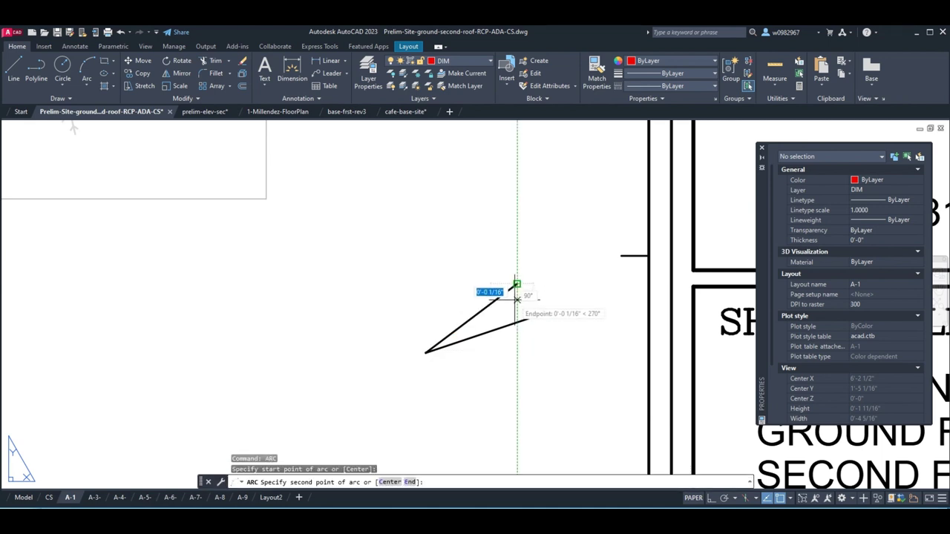
pyautogui.click(515, 296)
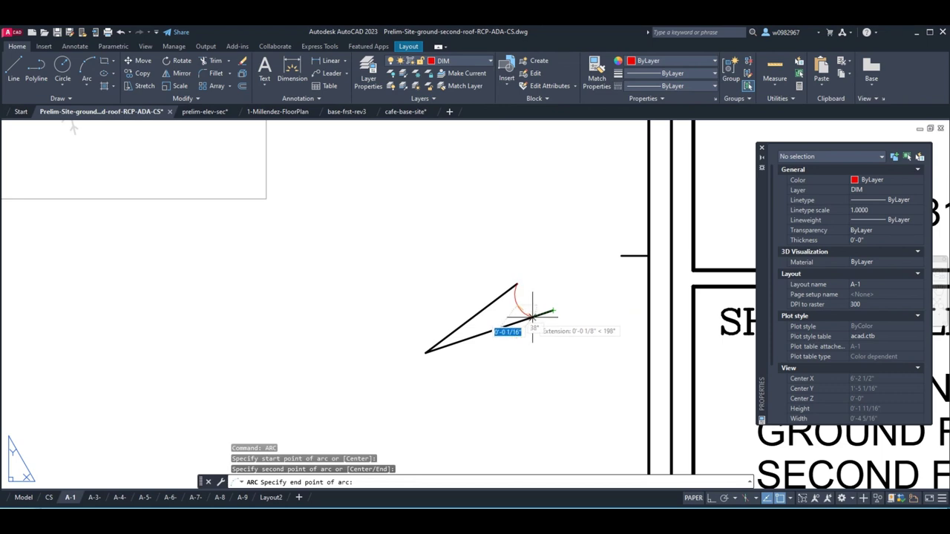
pyautogui.click(532, 317)
pyautogui.press('Escape')
pyautogui.press('Escape')
pyautogui.scroll(-4, 462, 328)
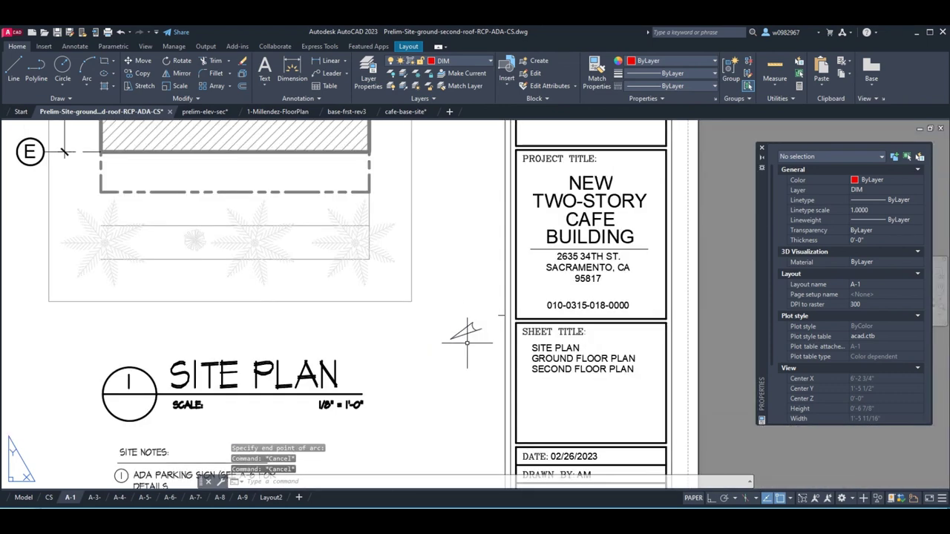
# - Mirror the arrowhead's upper side and arc across the north direction line, keeping the source objects
pyautogui.scroll(6, 450, 323)
pyautogui.write('mi')
pyautogui.press('Return')
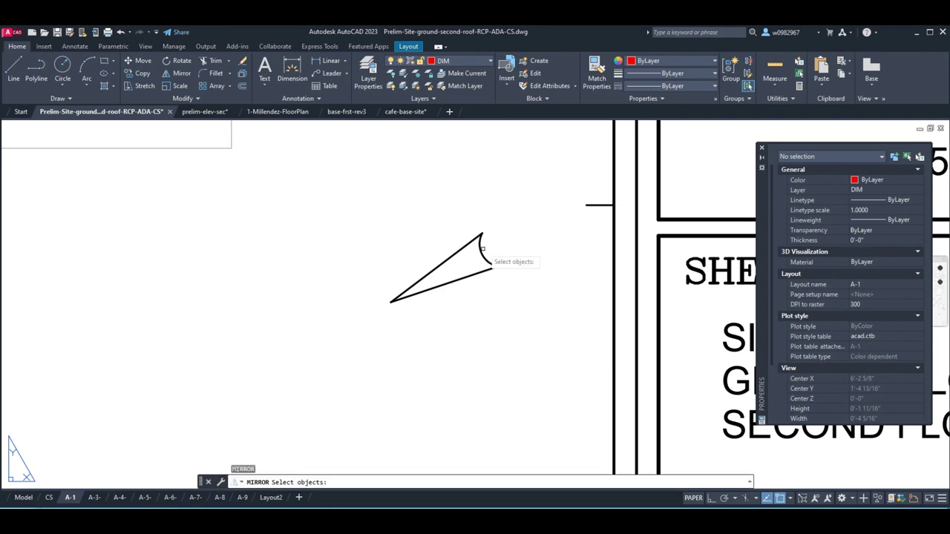
pyautogui.click(488, 236)
pyautogui.click(460, 257)
pyautogui.press('Return')
pyautogui.click(392, 301)
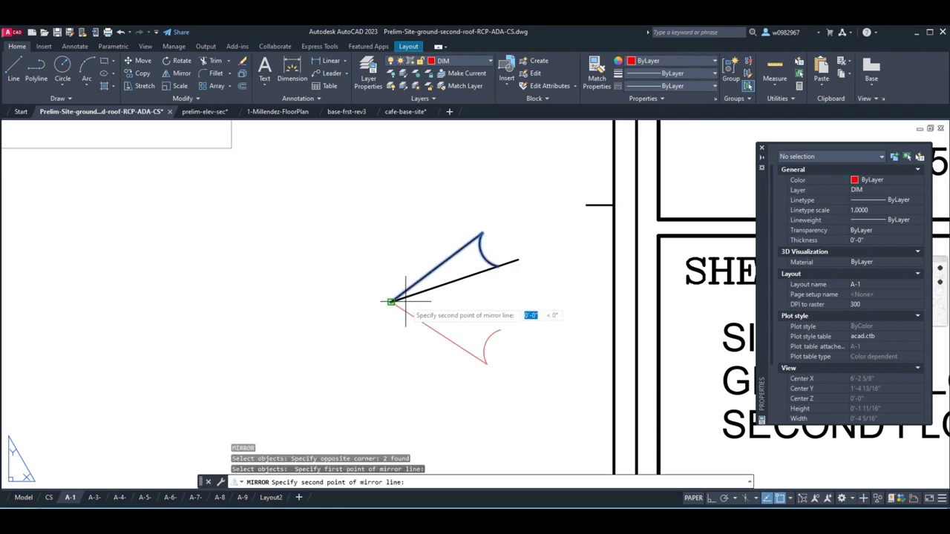
pyautogui.click(514, 262)
pyautogui.press('Return')
pyautogui.scroll(-4, 480, 315)
pyautogui.scroll(3, 479, 315)
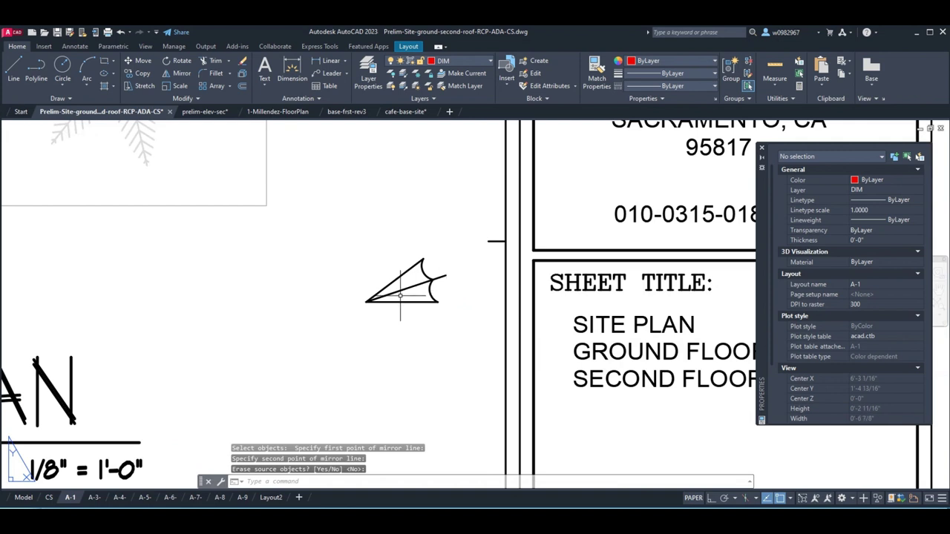
# - Draw a circle centred on the midpoint of the north direction line, with its radius reaching the line's tip
pyautogui.write('c')
pyautogui.press('Return')
pyautogui.write('mid')
pyautogui.press('Return')
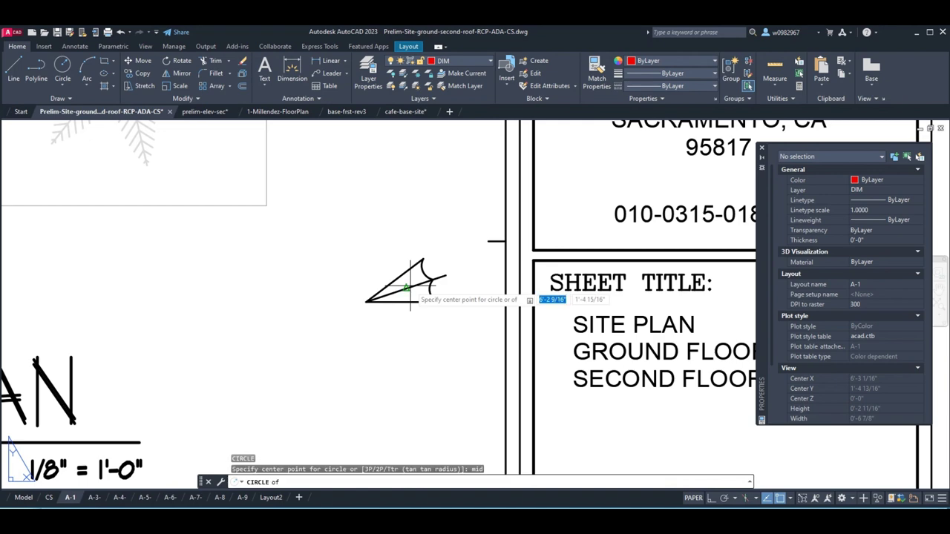
pyautogui.click(409, 300)
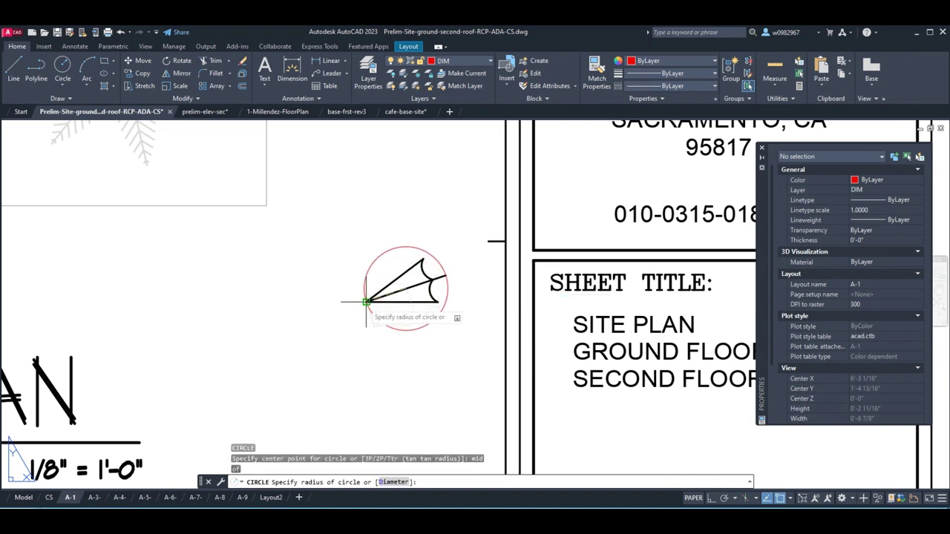
pyautogui.press('Escape')
pyautogui.press('Escape')
# - Copy the SCALE: text from the SITE PLAN drawing title to beside the north arrow's tip
pyautogui.scroll(-5, 330, 292)
pyautogui.moveTo(380, 304); pyautogui.dragTo(385, 343, button='middle')
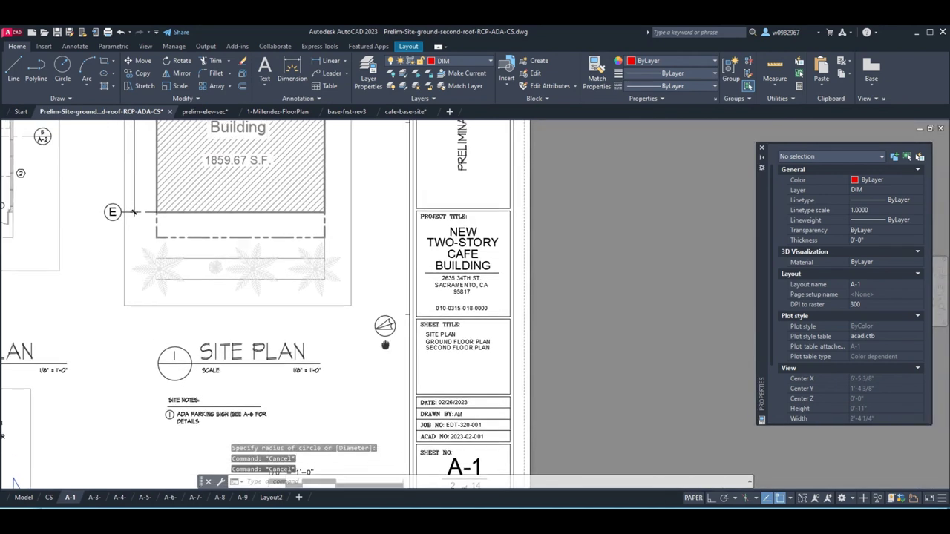
pyautogui.scroll(4, 385, 343)
pyautogui.scroll(-2, 342, 315)
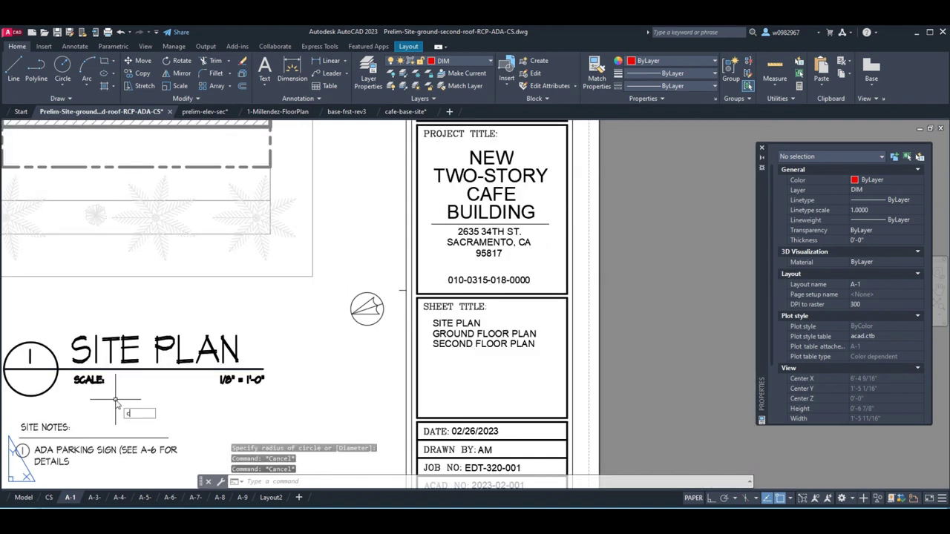
pyautogui.write('co')
pyautogui.press('Return')
pyautogui.click(91, 381)
pyautogui.press('Return')
pyautogui.click(98, 380)
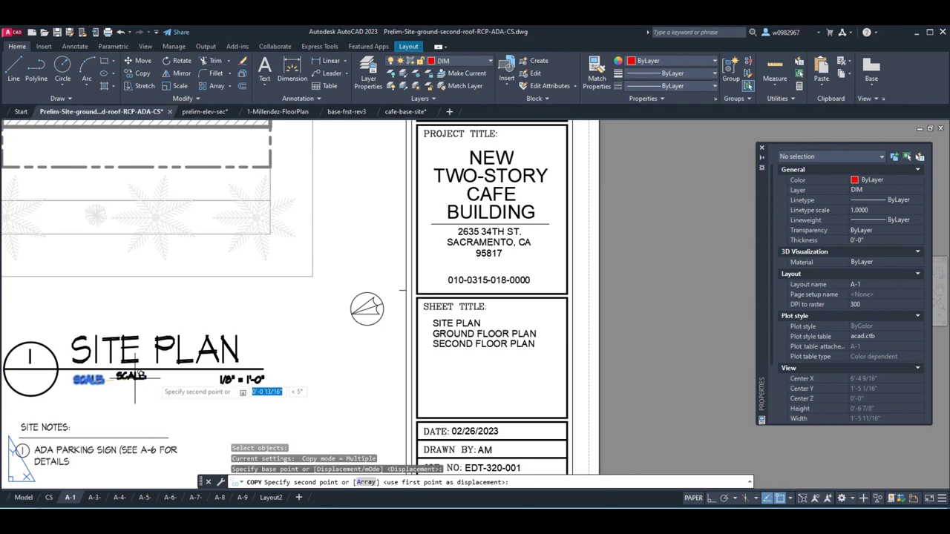
pyautogui.scroll(4, 353, 315)
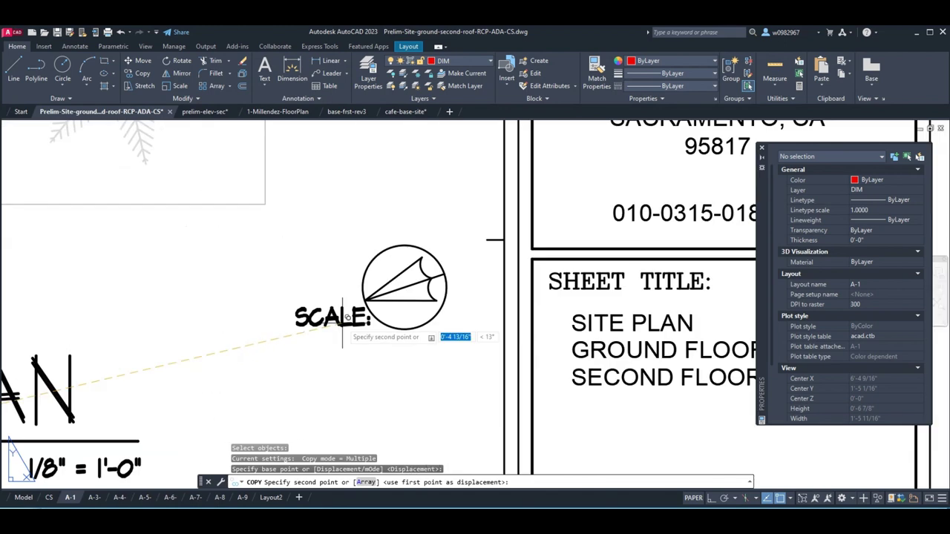
pyautogui.click(349, 316)
pyautogui.press('Escape')
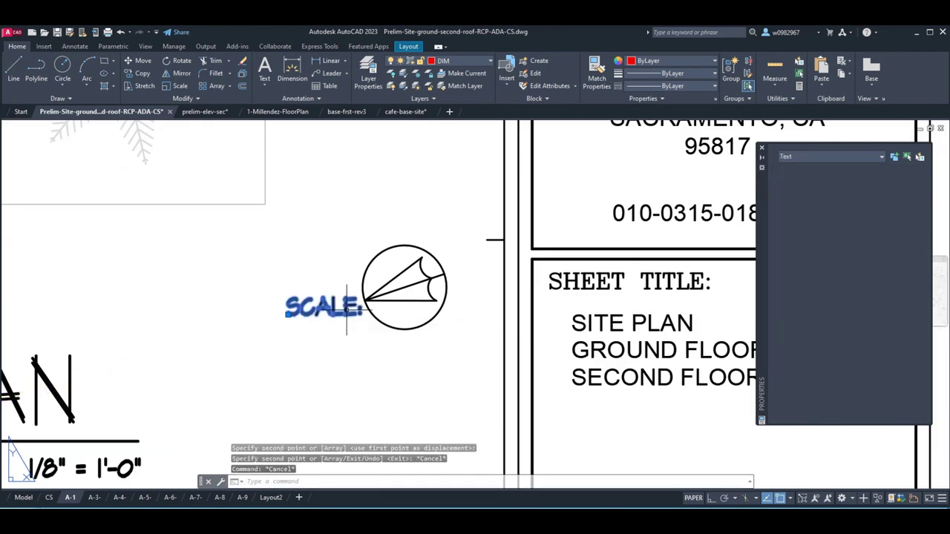
# - Change the copied SCALE: text beside the north arrow to NORTH
pyautogui.doubleClick(342, 317)
pyautogui.write('NOR')
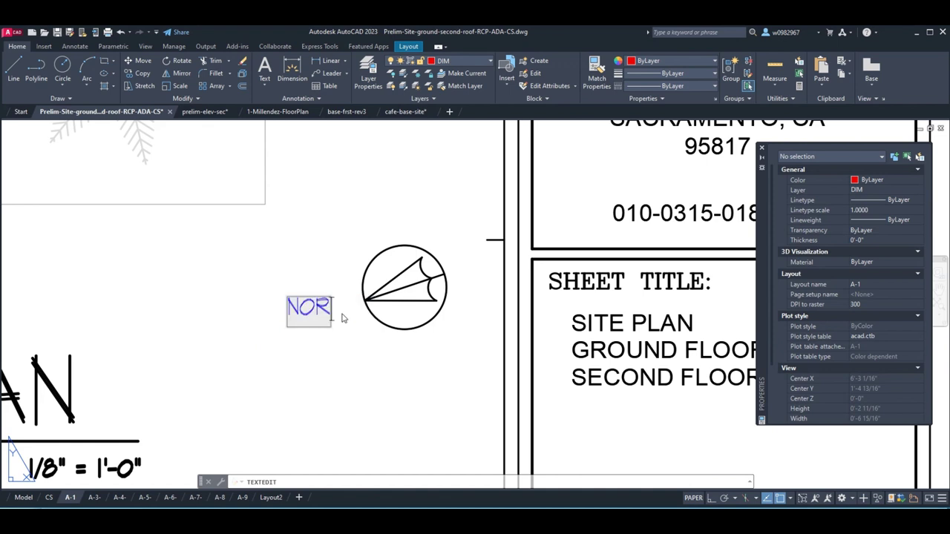
pyautogui.write('TH')
pyautogui.press('Return')
pyautogui.press('Escape')
pyautogui.press('Escape')
pyautogui.press('Escape')
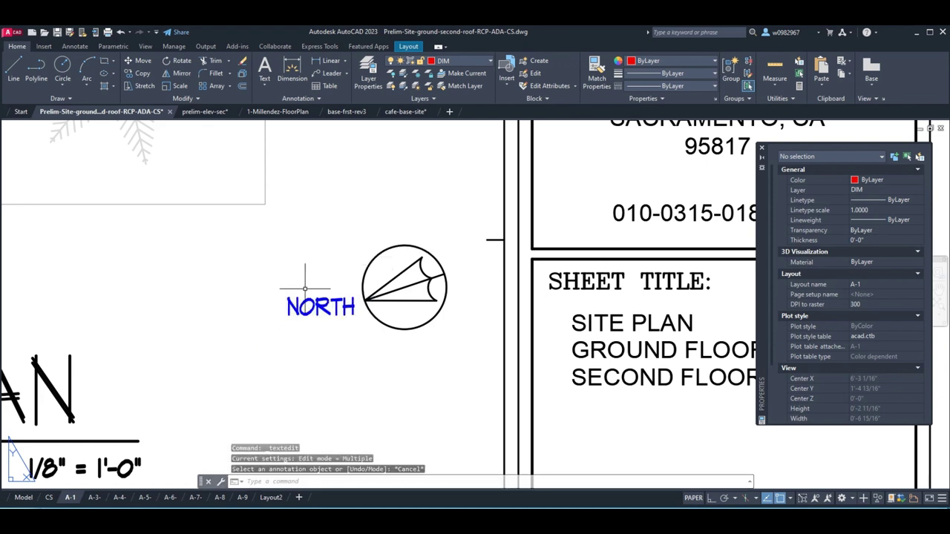
# - Rotate the NORTH text about its starting corner so that it follows the slope of the north direction line
pyautogui.write('r')
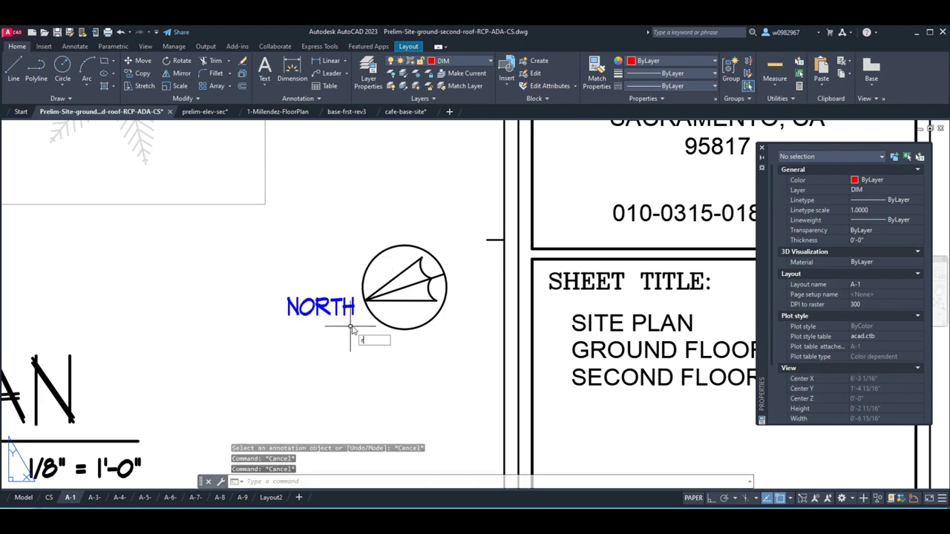
pyautogui.write('o')
pyautogui.press('Return')
pyautogui.click(345, 315)
pyautogui.press('Return')
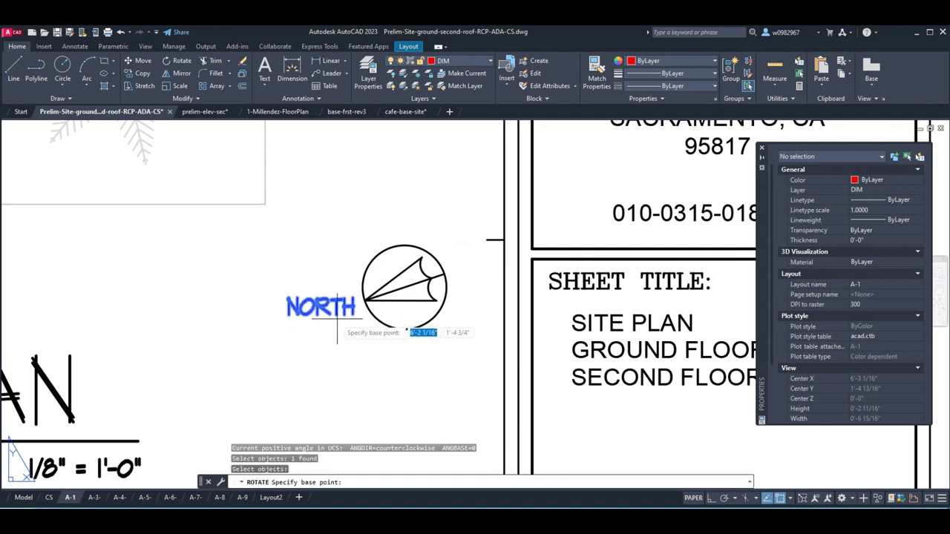
pyautogui.click(285, 317)
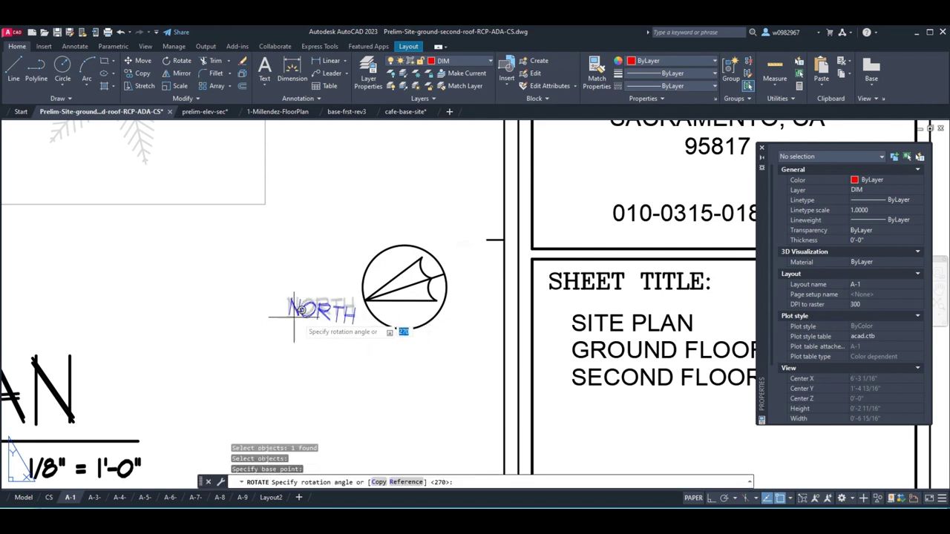
pyautogui.click(452, 266)
# - Move the NORTH text slightly down and closer to the arrow's tip, in line with the north direction line
pyautogui.write('m')
pyautogui.press('Return')
pyautogui.click(346, 298)
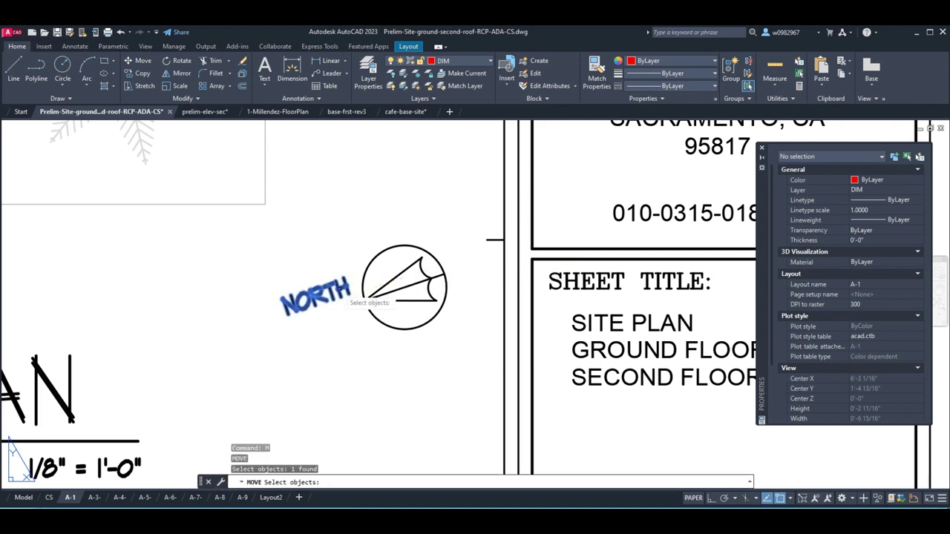
pyautogui.press('Return')
pyautogui.click(326, 295)
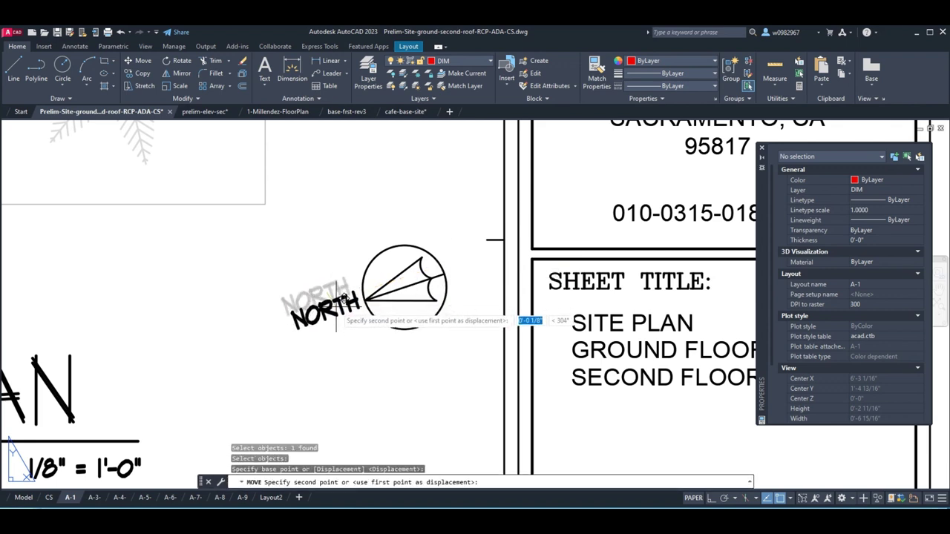
pyautogui.click(338, 306)
pyautogui.scroll(-5, 416, 340)
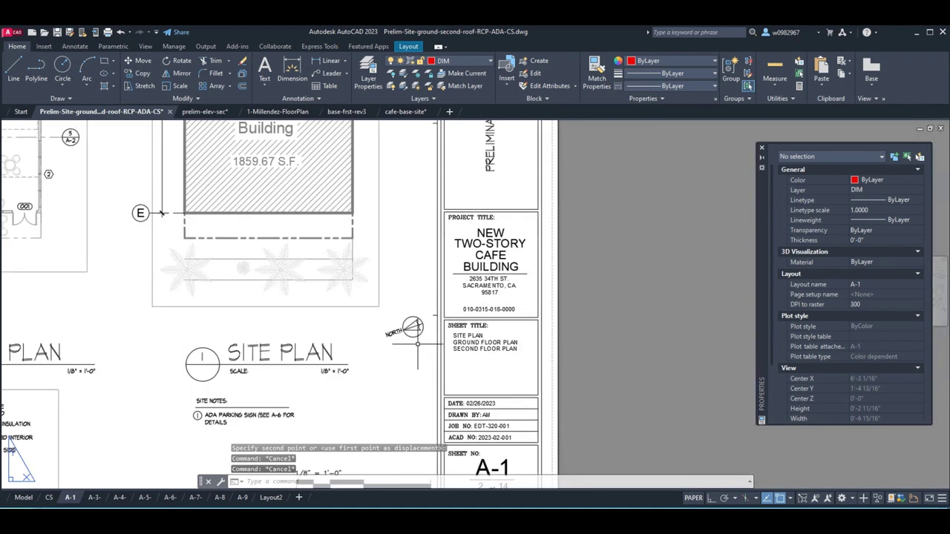
# - Move the complete north arrow with its NORTH label up beside the planting strip of the site plan
pyautogui.write('m')
pyautogui.press('Return')
pyautogui.click(426, 351)
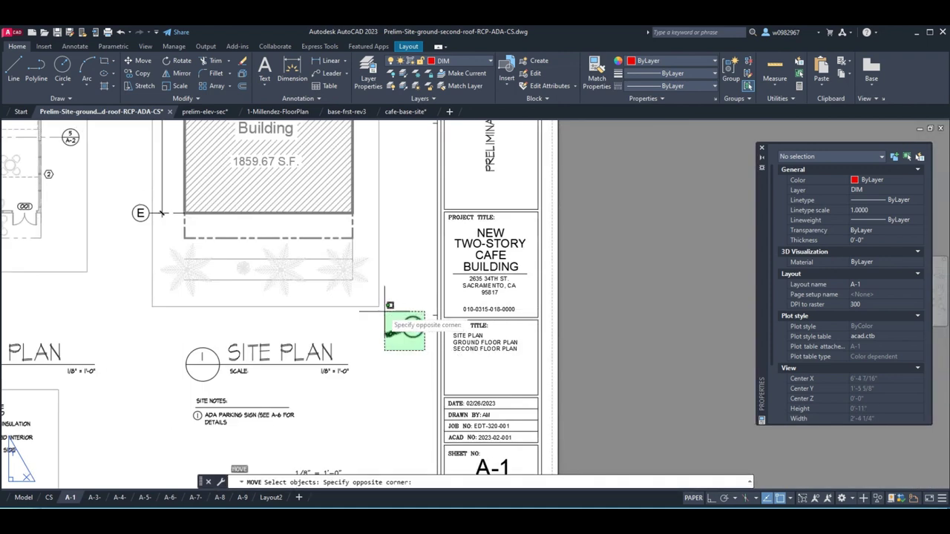
pyautogui.click(384, 310)
pyautogui.press('Return')
pyautogui.click(415, 374)
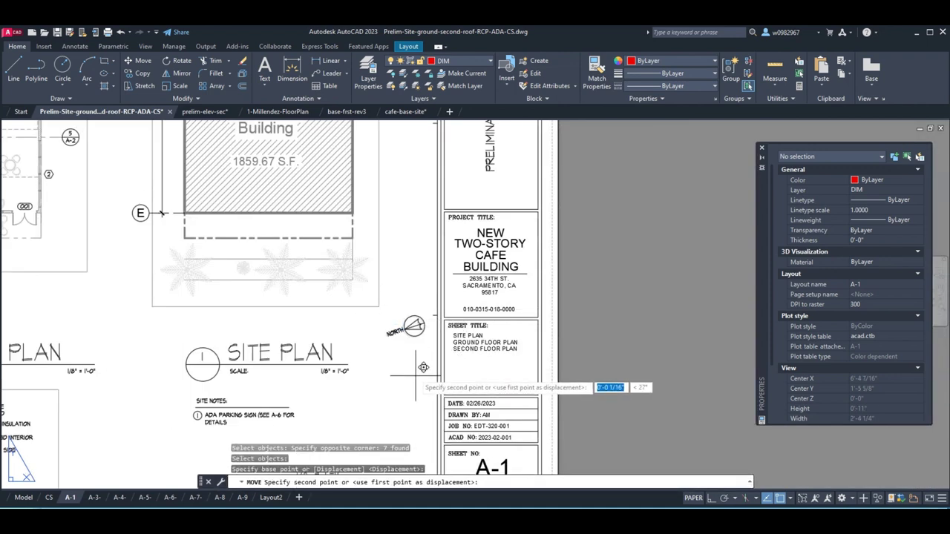
pyautogui.click(401, 332)
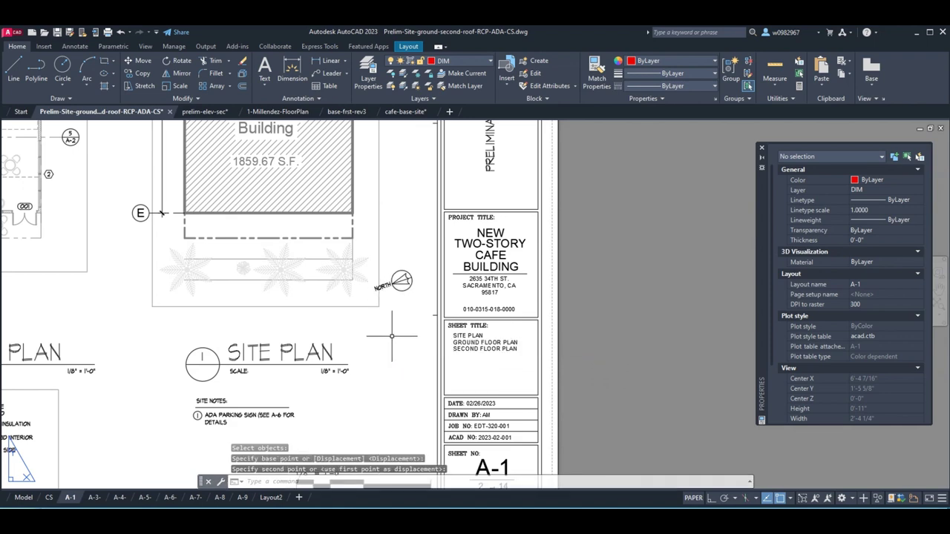
# - Turn off the VPORT layer to hide the viewport frames on sheet A-1
pyautogui.scroll(2, 396, 333)
pyautogui.scroll(-4, 396, 336)
pyautogui.scroll(3, 364, 296)
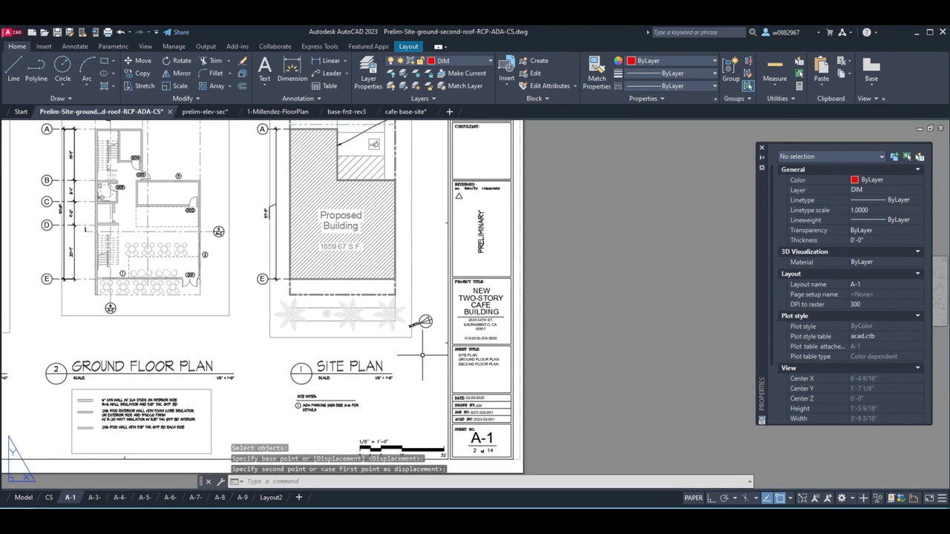
pyautogui.click(469, 60)
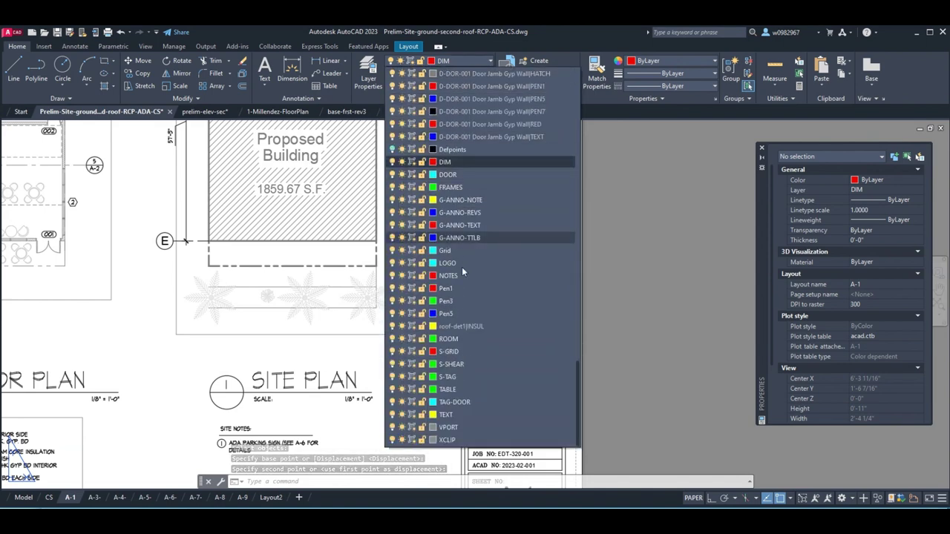
pyautogui.click(392, 428)
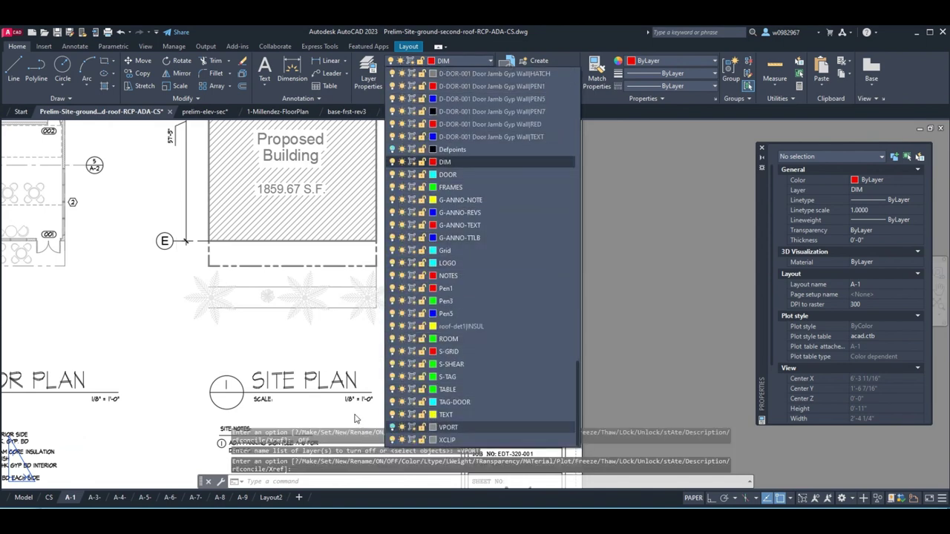
pyautogui.click(312, 350)
# - Review sheet A-1, examining the site plan's parking callout, the north arrow and the overall sheet arrangement
pyautogui.scroll(-3, 311, 350)
pyautogui.scroll(2, 435, 274)
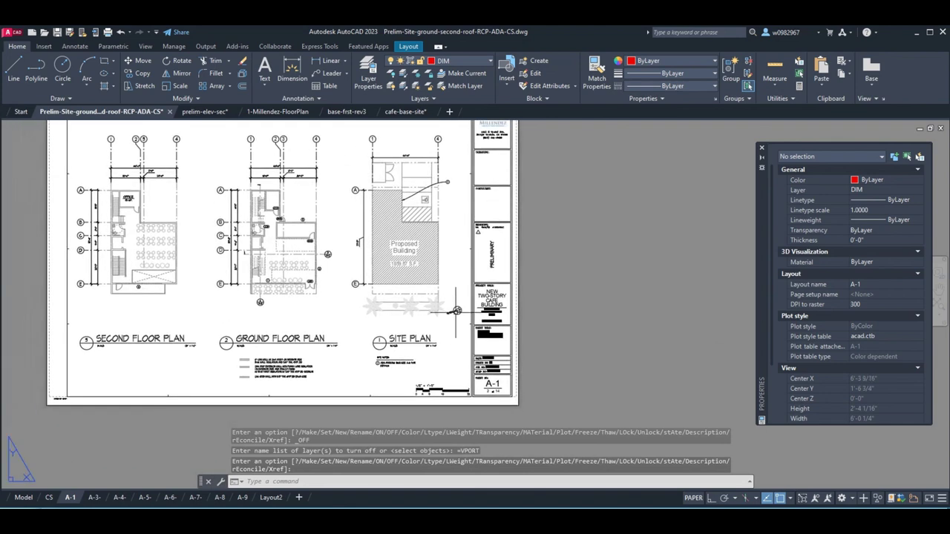
pyautogui.scroll(1, 435, 275)
pyautogui.scroll(-3, 434, 274)
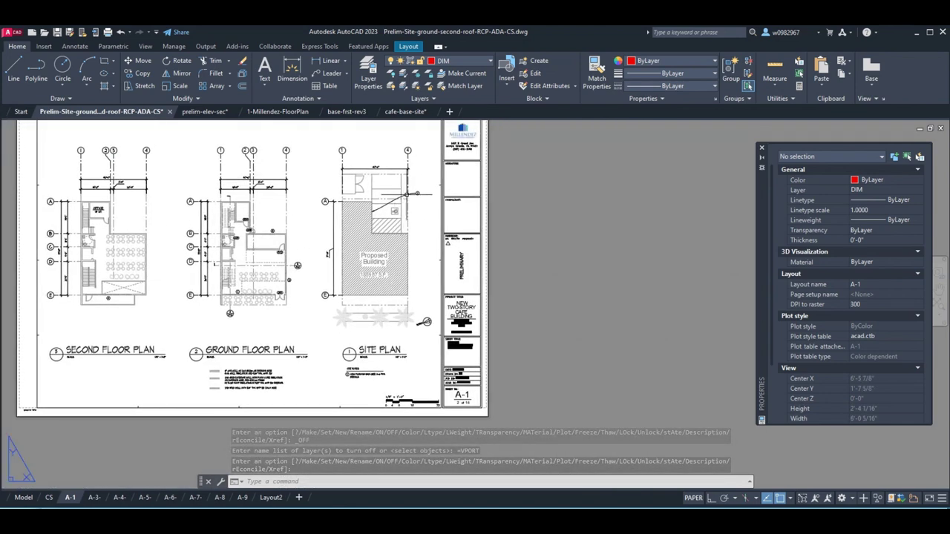
pyautogui.scroll(4, 378, 235)
pyautogui.scroll(3, 377, 234)
pyautogui.scroll(-3, 371, 243)
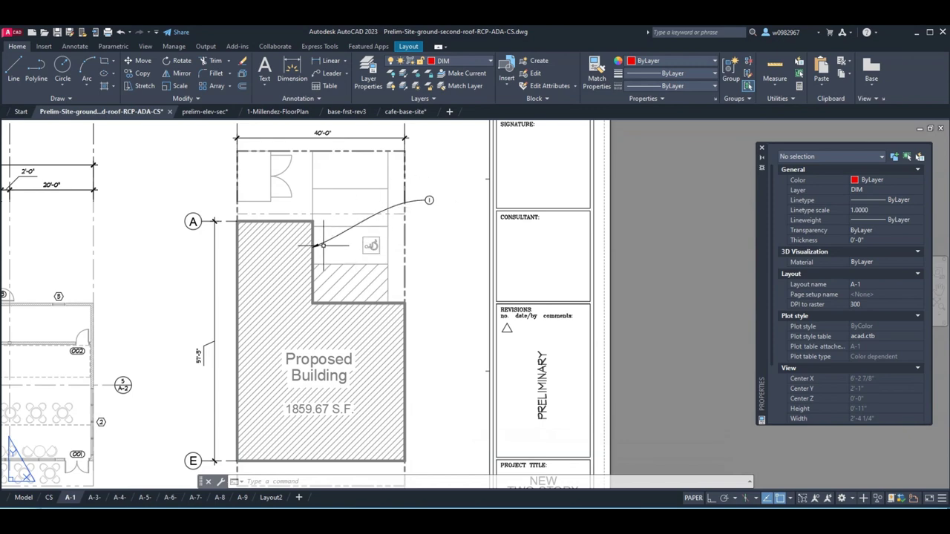
pyautogui.scroll(1, 431, 438)
pyautogui.scroll(-1, 430, 438)
pyautogui.scroll(2, 427, 423)
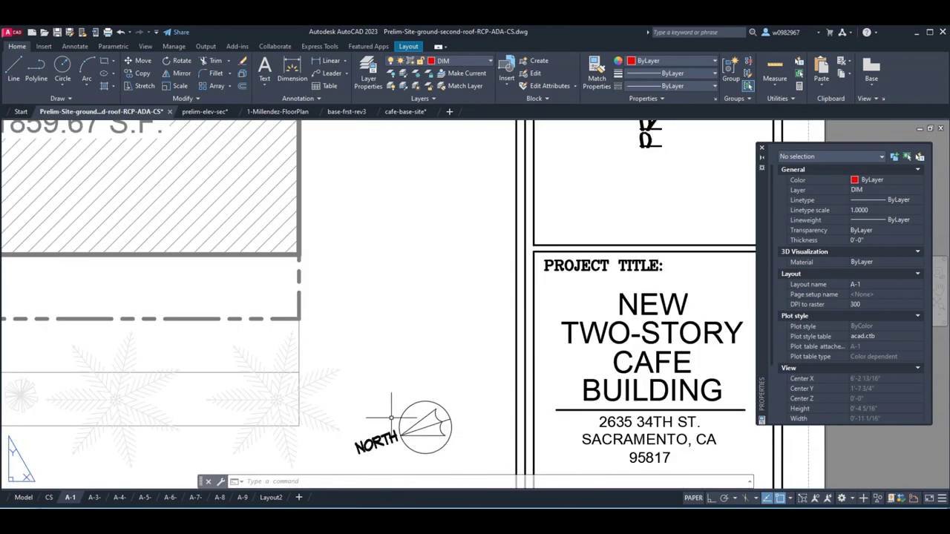
pyautogui.scroll(-2, 396, 416)
pyautogui.scroll(-1, 393, 386)
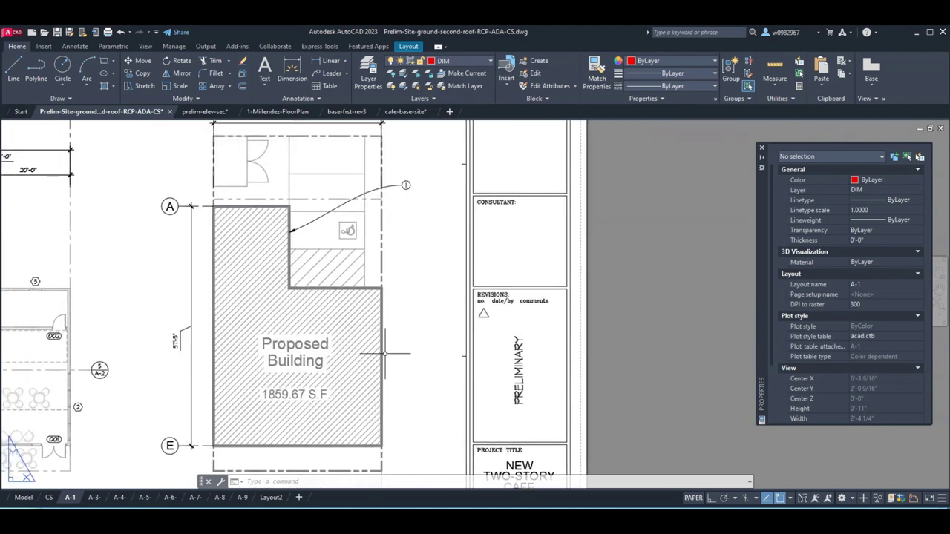
pyautogui.scroll(-3, 457, 334)
pyautogui.moveTo(409, 373); pyautogui.dragTo(359, 323, button='middle')
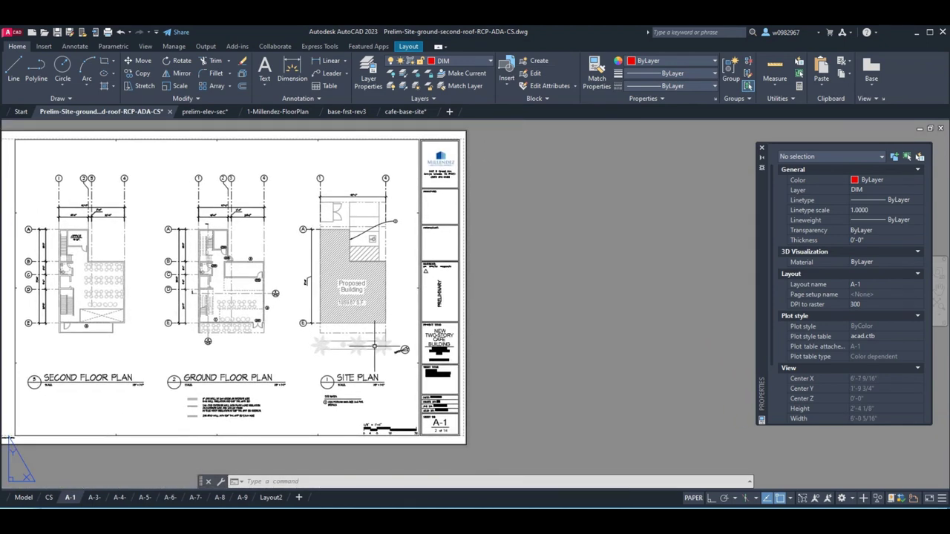
pyautogui.scroll(1, 15, 446)
pyautogui.scroll(-1, 11, 445)
pyautogui.moveTo(11, 445); pyautogui.dragTo(52, 456, button='middle')
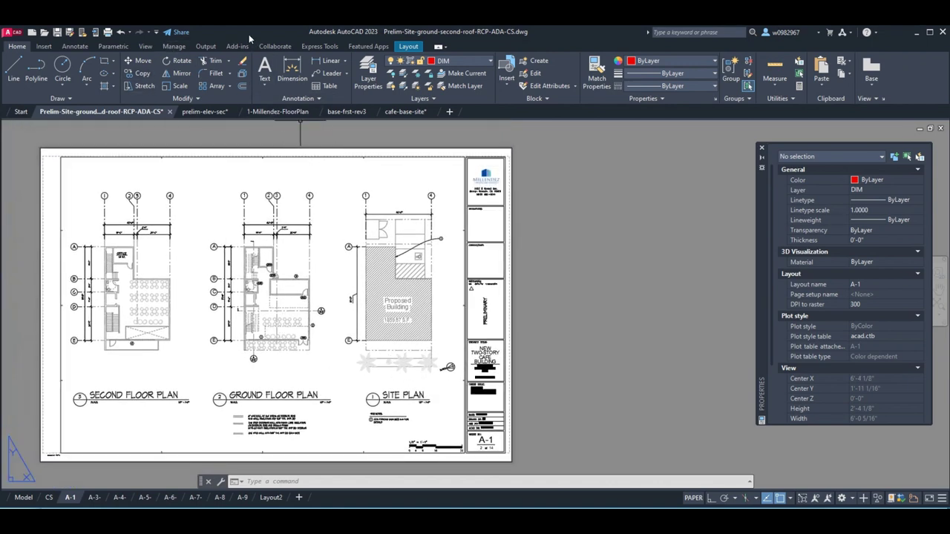
# - Switch to the Google Docs checklist and read items 5 to 7 on site plan elements, room information and the sheet index
pyautogui.hotkey('alt', 'Tab')
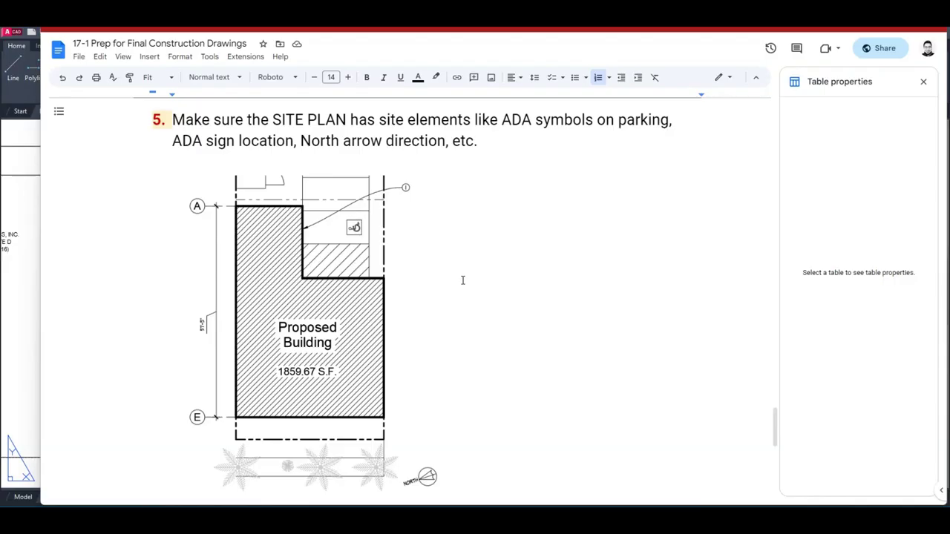
pyautogui.doubleClick(470, 272)
pyautogui.scroll(-1, 471, 272)
pyautogui.scroll(2, 477, 278)
pyautogui.scroll(1, 476, 278)
pyautogui.scroll(-3, 416, 284)
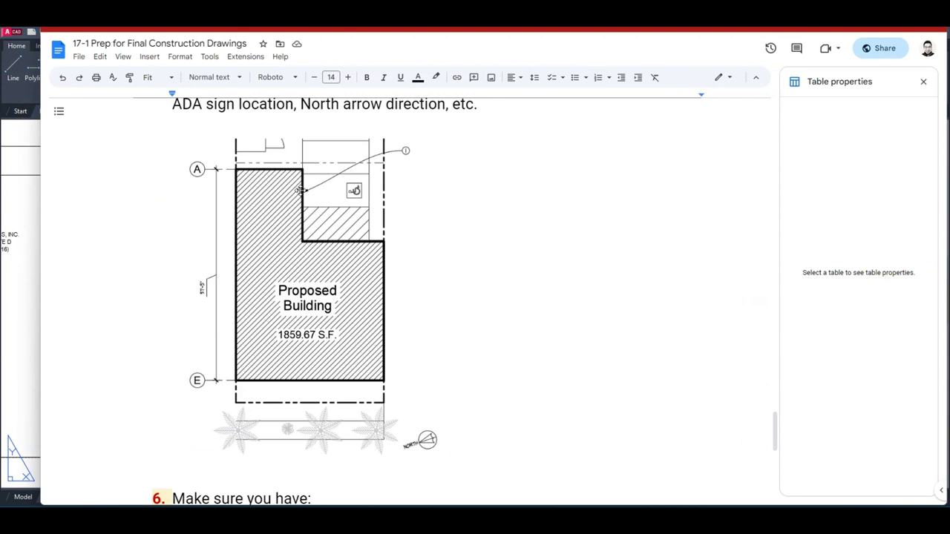
pyautogui.scroll(-7, 432, 275)
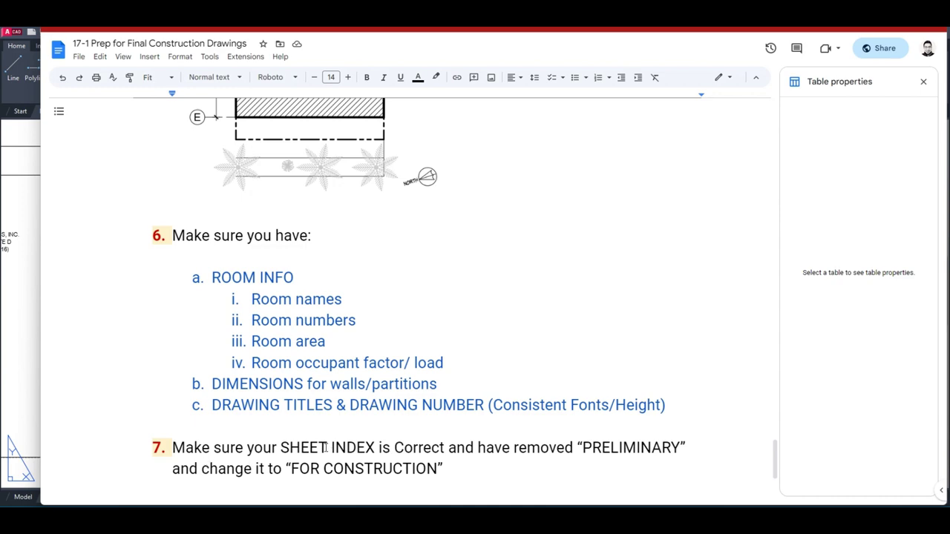
# - Switch back to AutoCAD and examine the DRAWING INDEX on the CS cover sheet
pyautogui.click(27, 413)
pyautogui.scroll(6, 119, 283)
pyautogui.scroll(-8, 116, 256)
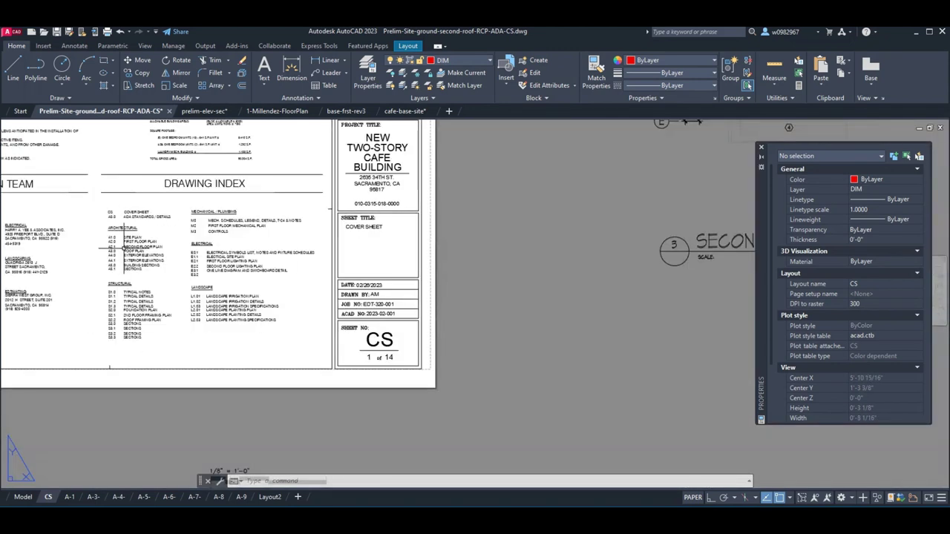
pyautogui.scroll(4, 150, 216)
pyautogui.scroll(-5, 151, 216)
pyautogui.scroll(2, 144, 294)
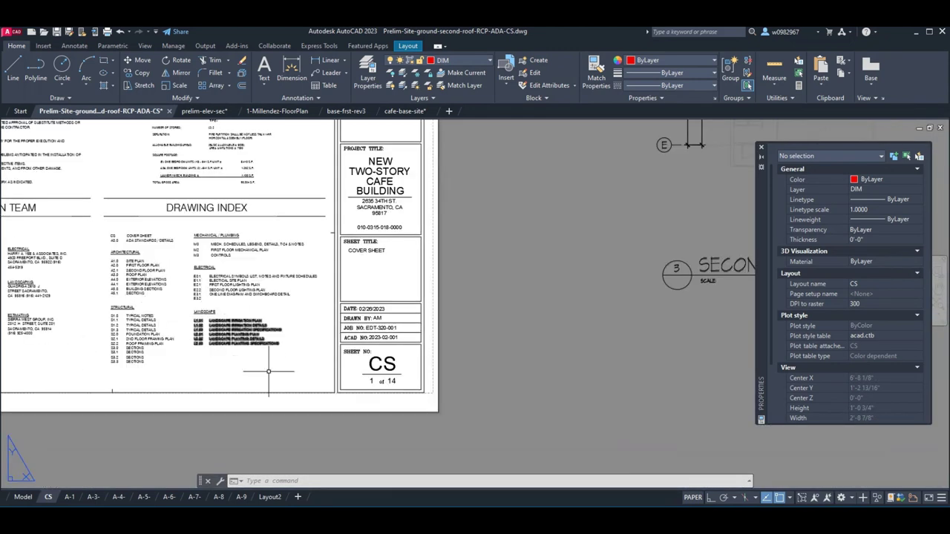
# - Return to the Google Docs checklist and read item 7 about the sheet index and the FOR CONSTRUCTION label
pyautogui.hotkey('alt', 'Tab')
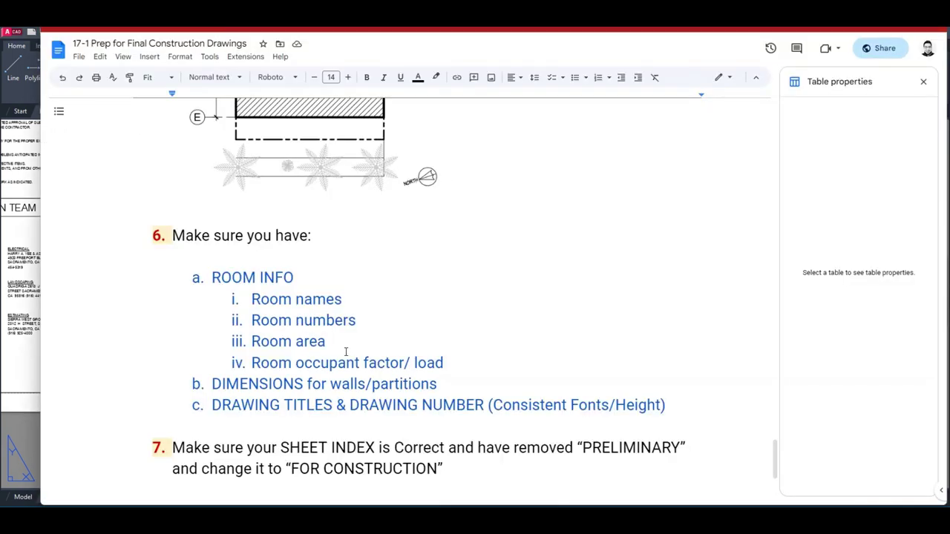
pyautogui.scroll(-1, 497, 431)
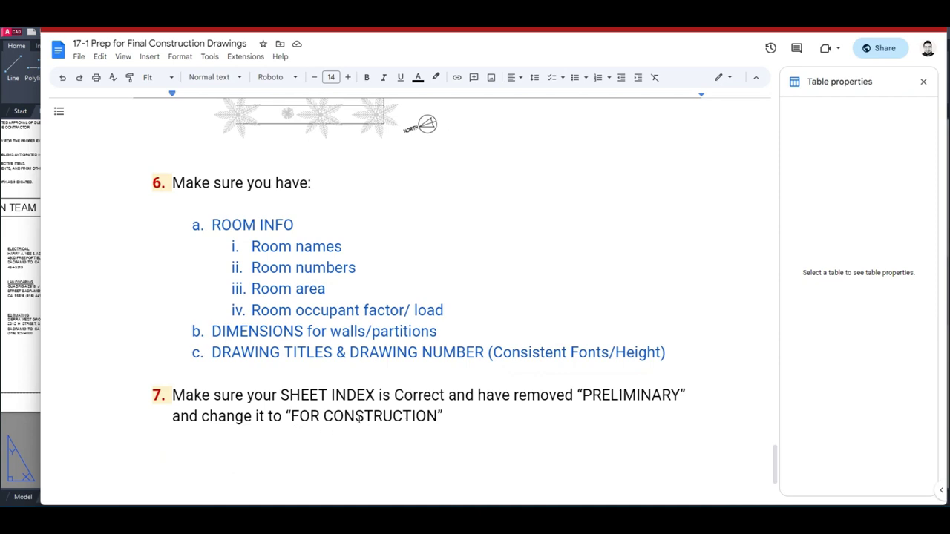
# - Switch back to AutoCAD and erase the vertical PRELIMINARY text from the revisions box on the CS cover sheet
pyautogui.click(26, 363)
pyautogui.scroll(2, 424, 265)
pyautogui.scroll(-3, 424, 265)
pyautogui.moveTo(386, 270); pyautogui.dragTo(326, 411, button='middle')
pyautogui.scroll(5, 315, 311)
pyautogui.scroll(-3, 311, 334)
pyautogui.scroll(1, 329, 334)
pyautogui.scroll(-1, 329, 335)
pyautogui.scroll(2, 323, 345)
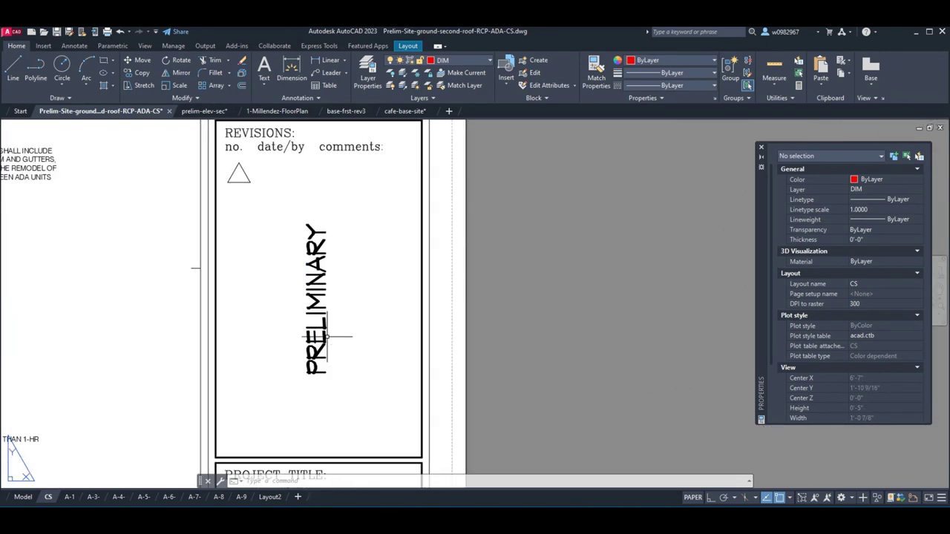
pyautogui.write('e')
pyautogui.press('Return')
pyautogui.click(319, 340)
pyautogui.press('Return')
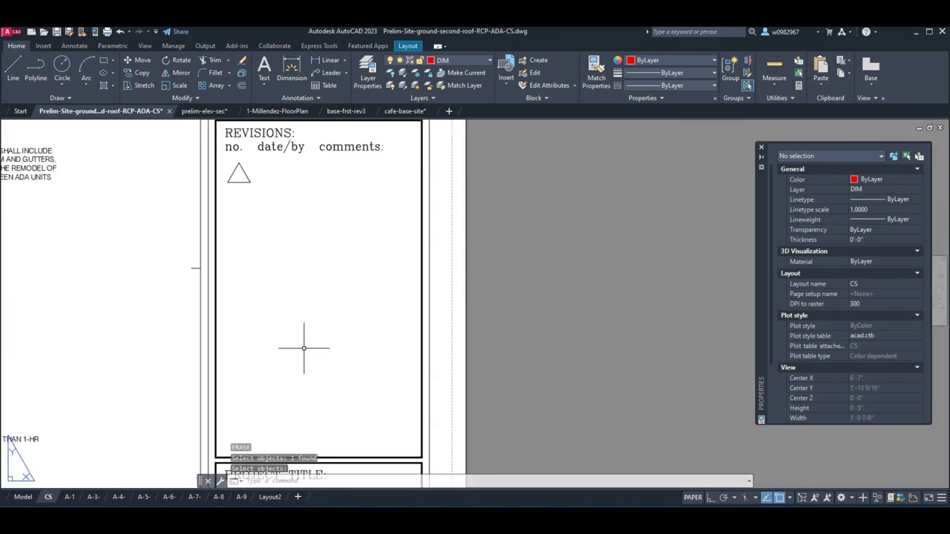
# - Erase the PRELIMINARY text from the title block of sheet A-1 as well and return to the CS layout
pyautogui.click(69, 496)
pyautogui.press('Return')
pyautogui.click(418, 321)
pyautogui.press('Return')
pyautogui.click(48, 496)
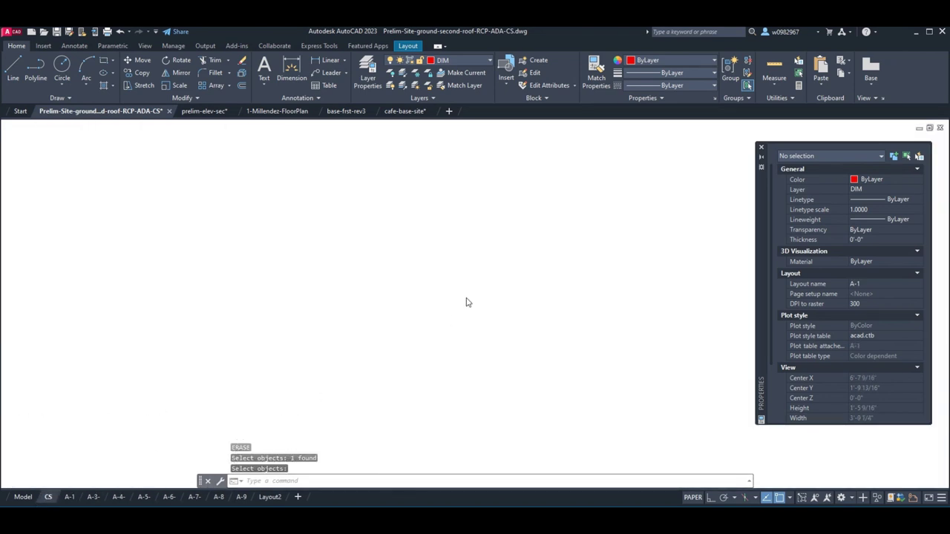
# - Review the CS cover sheet, examining the title block, sheet number, drawing index, drawing symbols and the revisions box
pyautogui.scroll(-2, 404, 297)
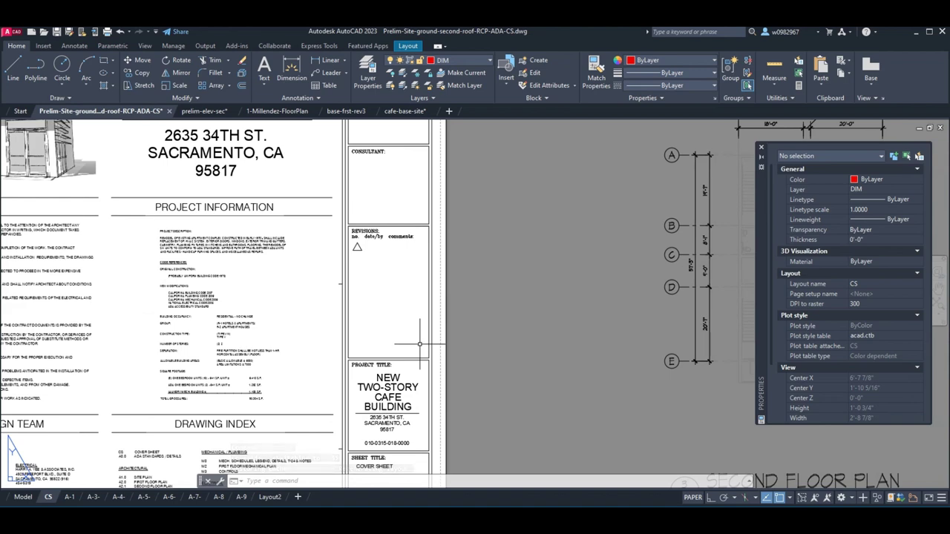
pyautogui.scroll(-3, 307, 357)
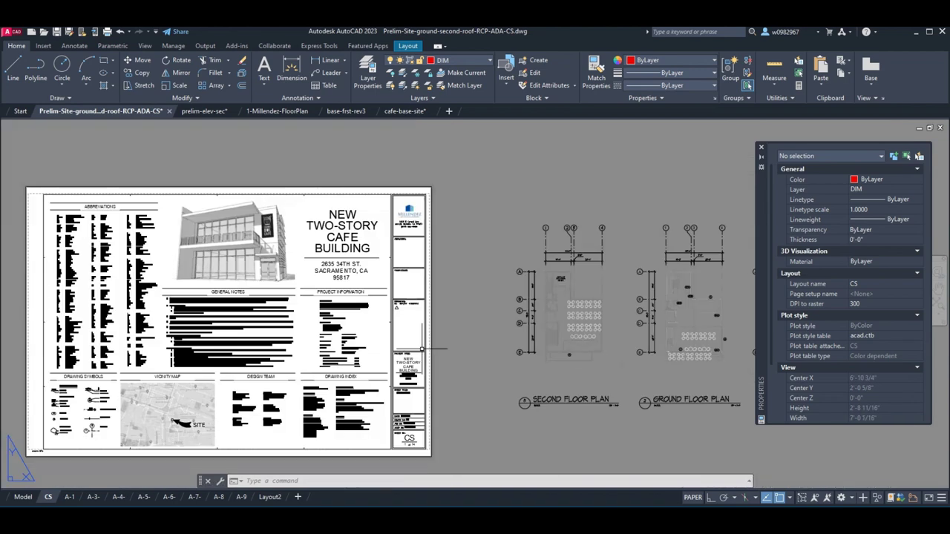
pyautogui.scroll(3, 381, 450)
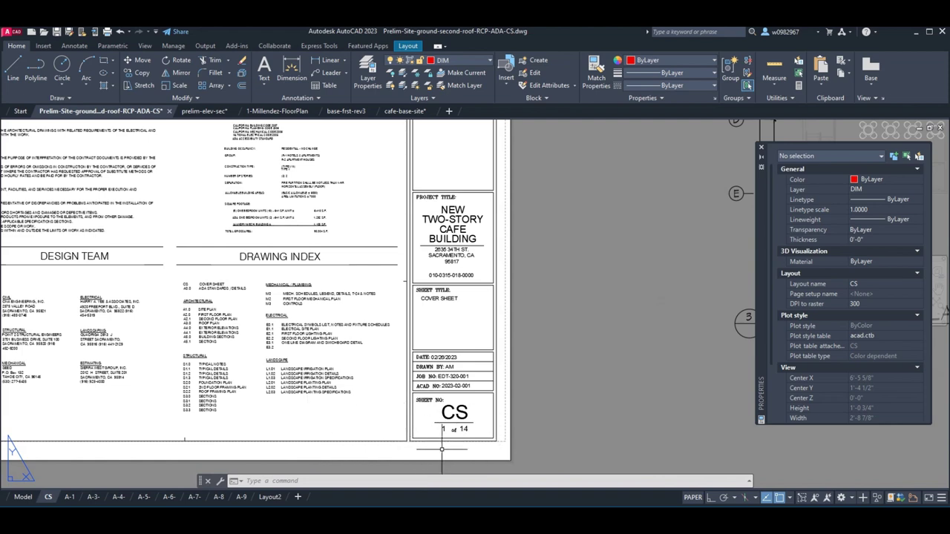
pyautogui.scroll(-2, 513, 374)
pyautogui.scroll(2, 419, 245)
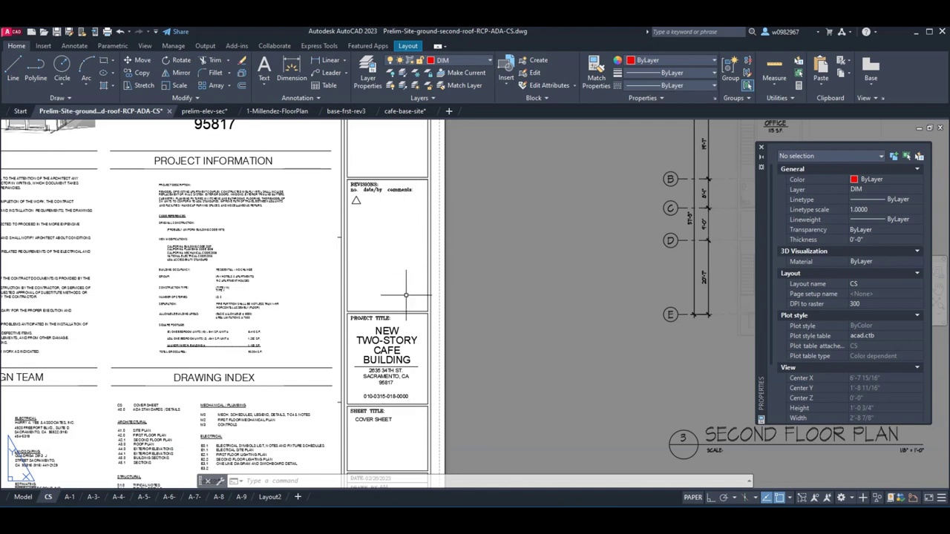
pyautogui.scroll(-5, 373, 380)
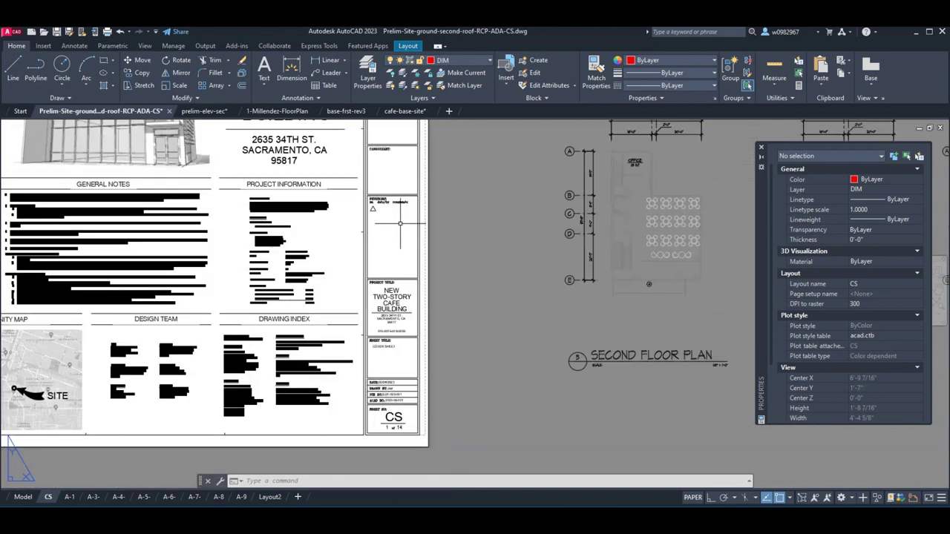
pyautogui.scroll(6, 144, 401)
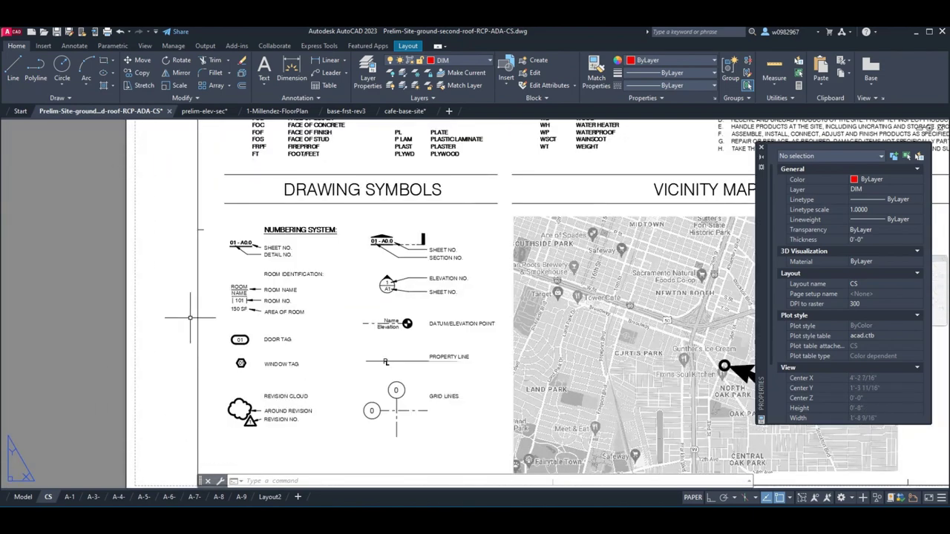
pyautogui.scroll(-4, 242, 320)
pyautogui.moveTo(559, 296); pyautogui.dragTo(314, 368, button='middle')
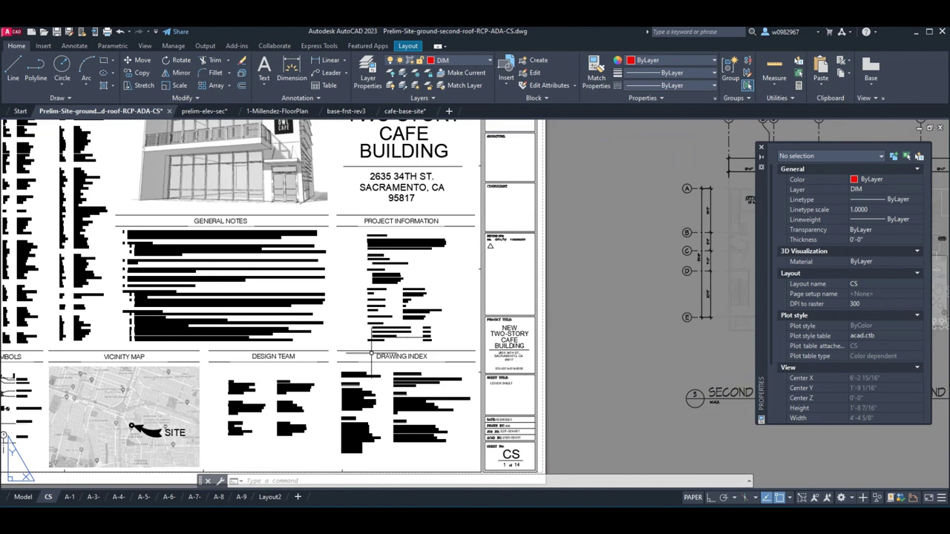
pyautogui.moveTo(540, 267); pyautogui.dragTo(326, 315, button='middle')
pyautogui.scroll(4, 434, 307)
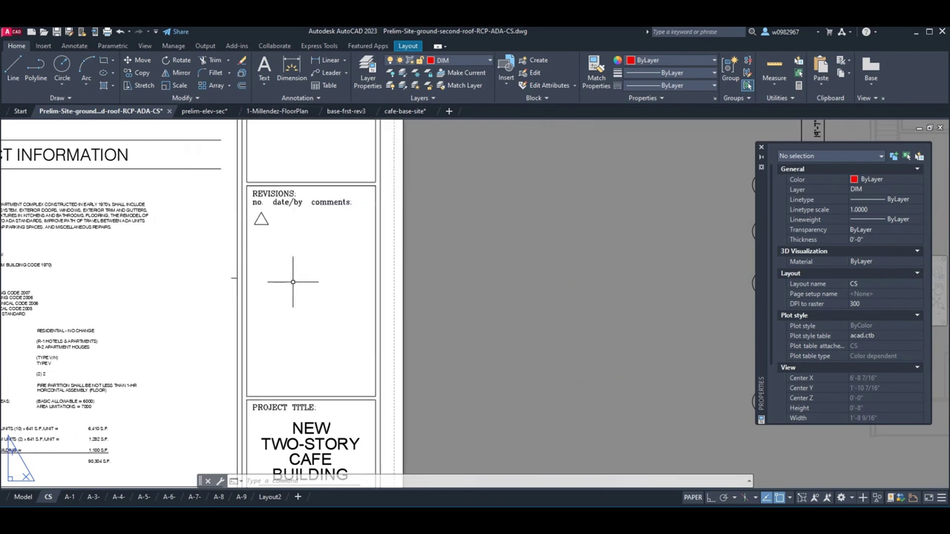
pyautogui.scroll(-2, 347, 457)
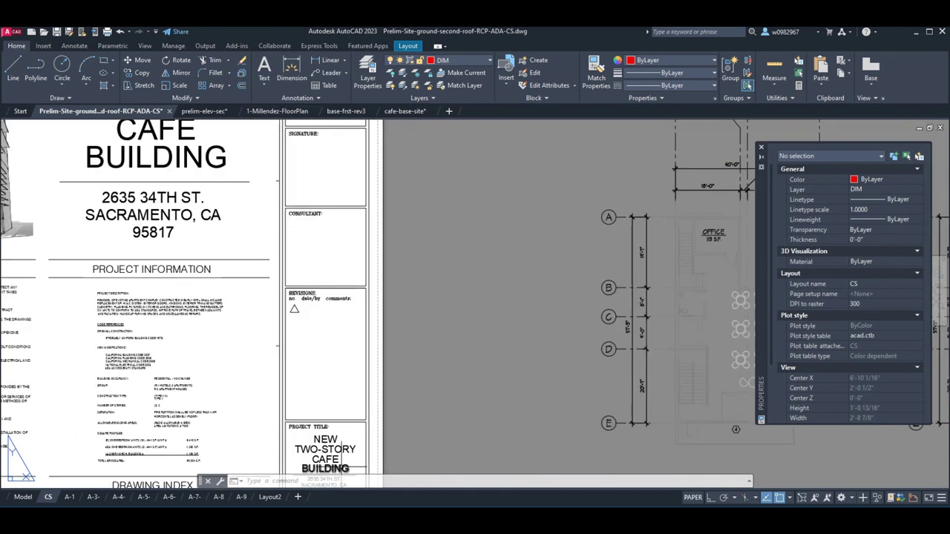
# - Copy the TWO-STORY text from the project title into the lower part of the revisions box above it
pyautogui.press('Escape')
pyautogui.press('Escape')
pyautogui.press('Escape')
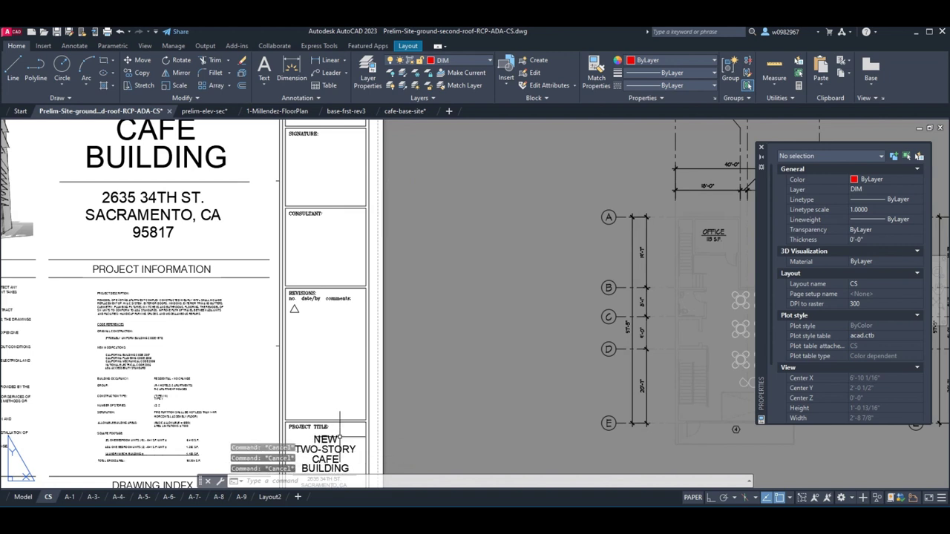
pyautogui.write('co')
pyautogui.press('Return')
pyautogui.click(327, 451)
pyautogui.press('Return')
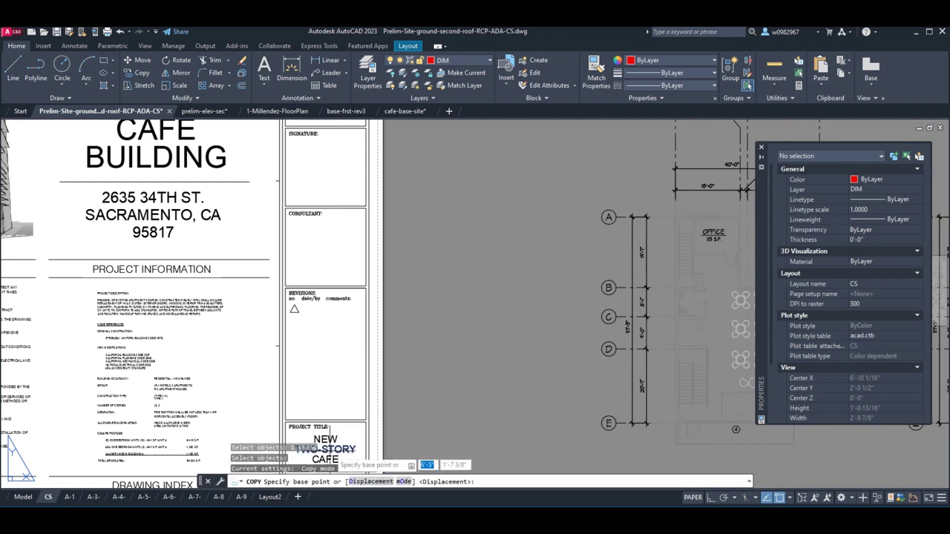
pyautogui.click(327, 451)
pyautogui.click(334, 383)
pyautogui.press('Escape')
# - Change the copied text in the revisions box to FOR CONSTRUCTION
pyautogui.doubleClick(331, 383)
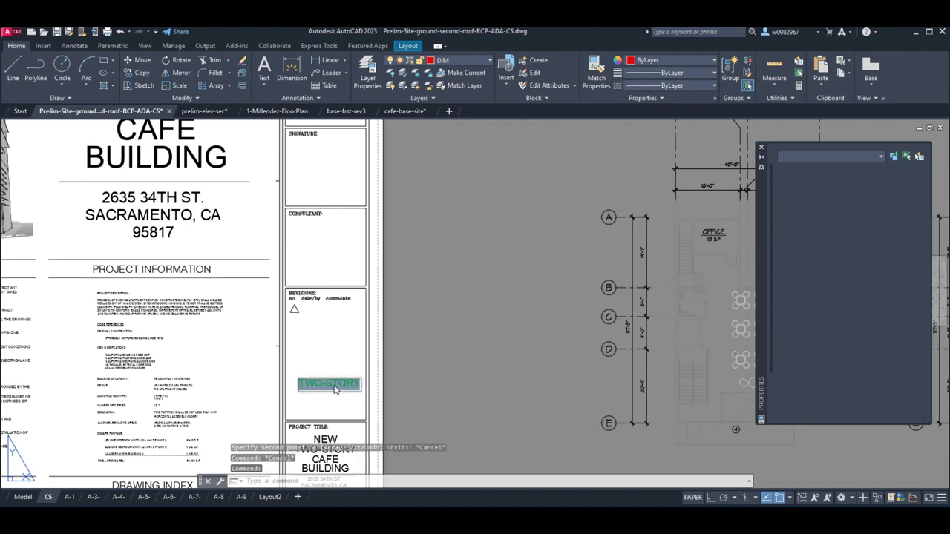
pyautogui.write('FOR')
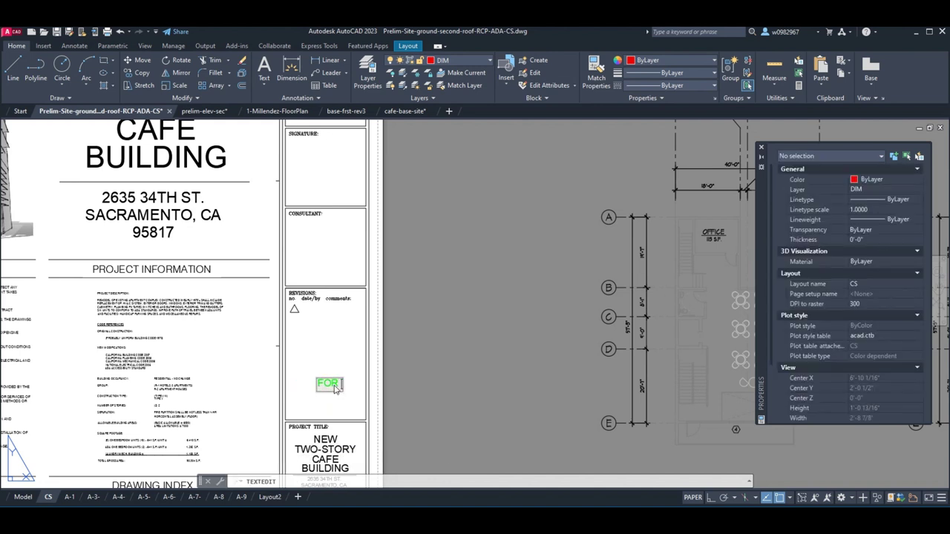
pyautogui.write(' CONSTRUCTIO')
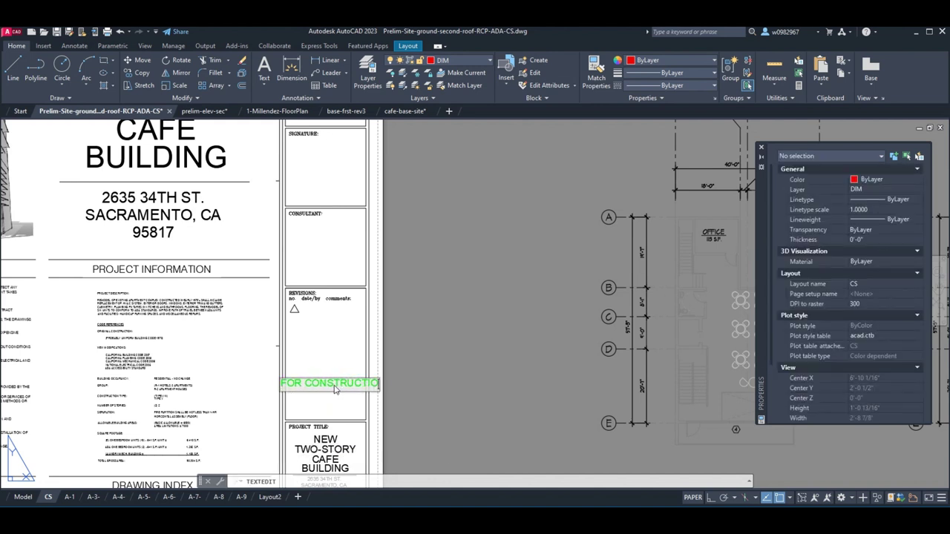
pyautogui.write('N')
pyautogui.click(423, 347)
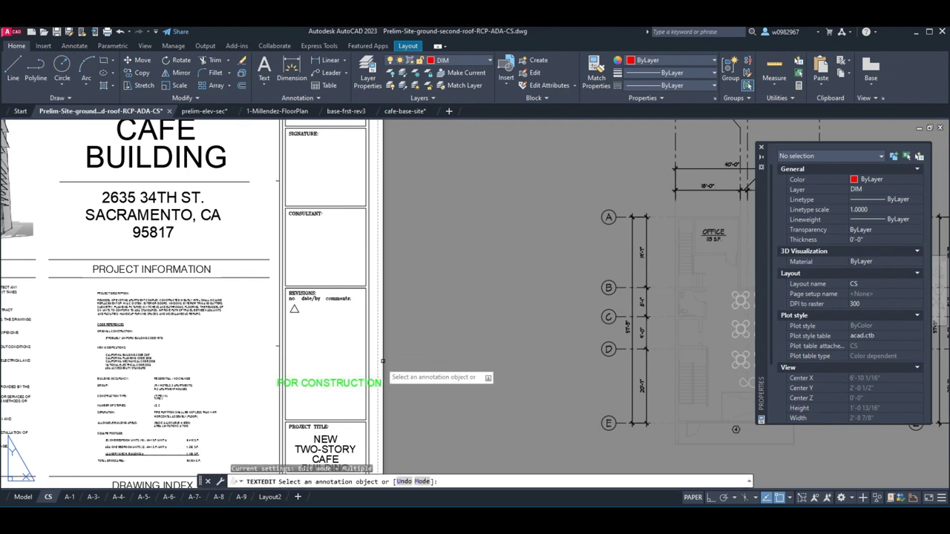
pyautogui.press('Escape')
pyautogui.press('Escape')
pyautogui.press('Escape')
# - Rotate the FOR CONSTRUCTION text 90 degrees about its middle with Ortho on, so it reads vertically
pyautogui.write('o')
pyautogui.press('Return')
pyautogui.click(336, 383)
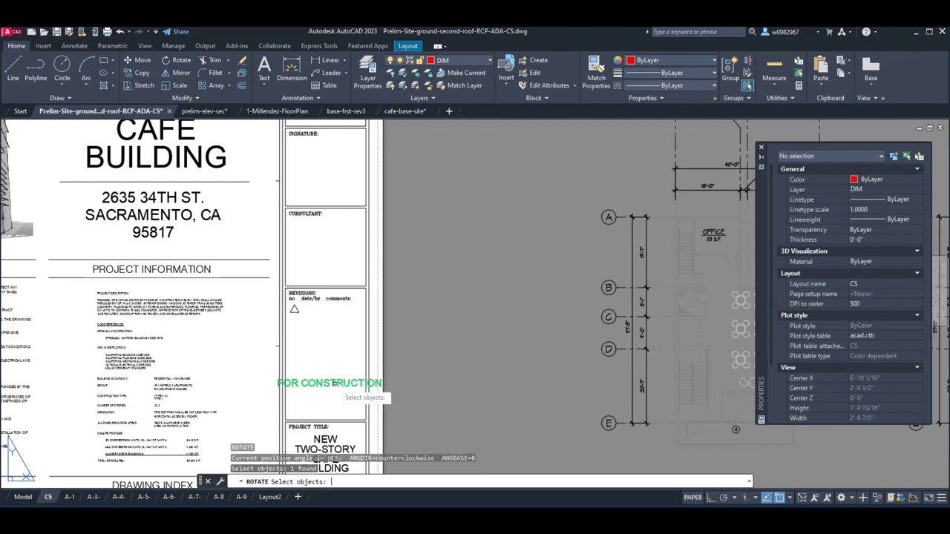
pyautogui.press('Return')
pyautogui.click(331, 382)
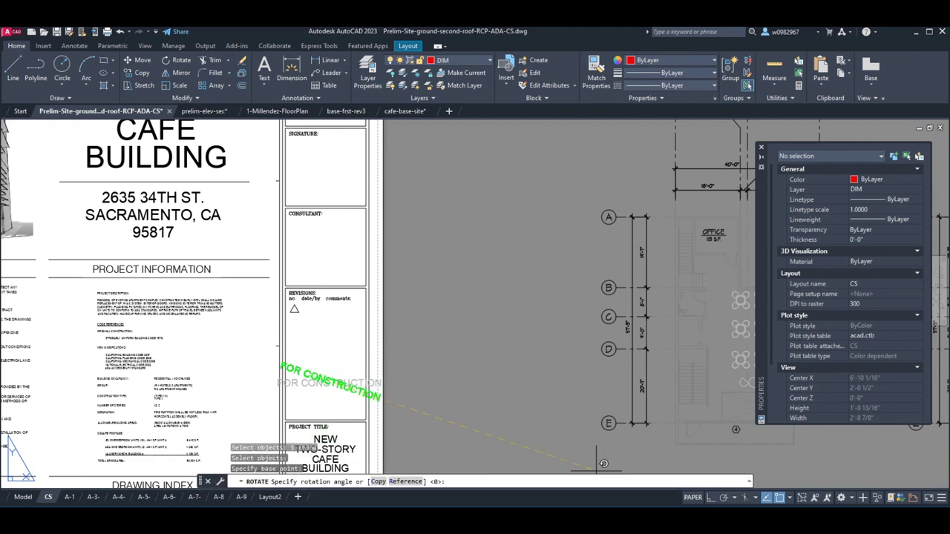
pyautogui.click(710, 498)
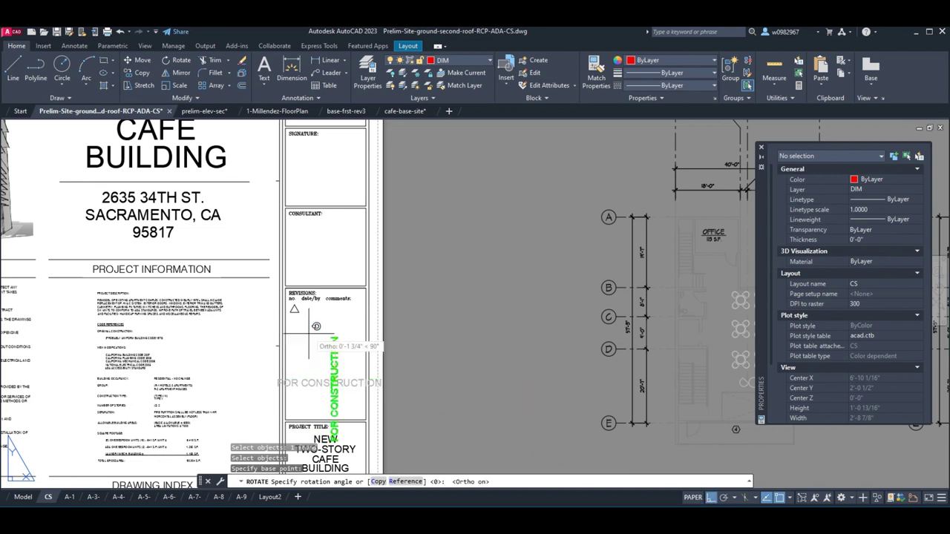
pyautogui.click(361, 382)
# - Move the vertical FOR CONSTRUCTION text up inside the revisions box and shift it toward the box's right edge
pyautogui.write('m')
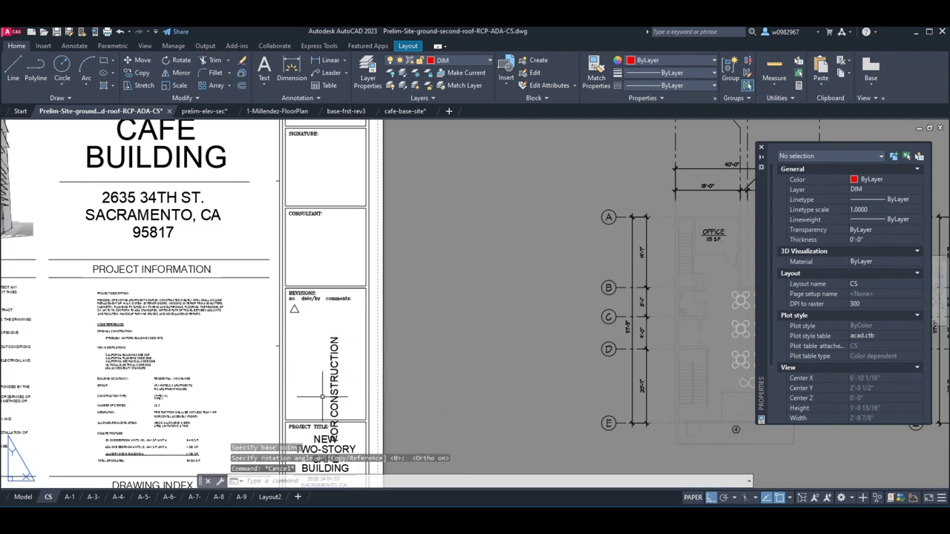
pyautogui.press('Return')
pyautogui.click(334, 397)
pyautogui.press('Return')
pyautogui.click(334, 397)
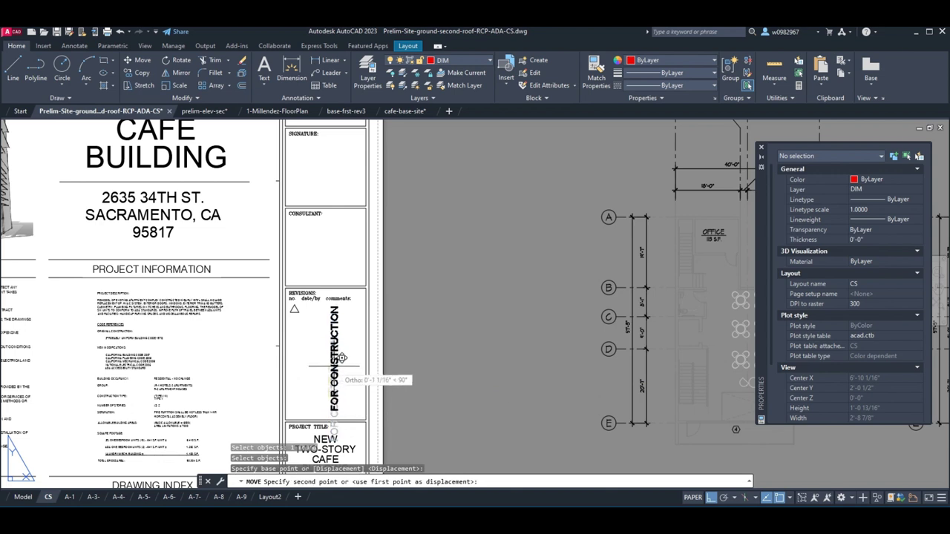
pyautogui.click(333, 366)
pyautogui.press('Return')
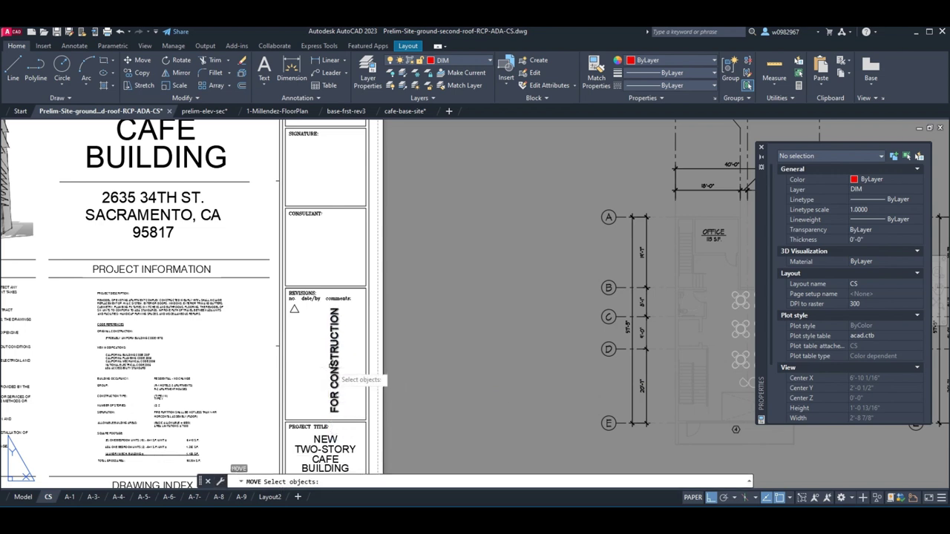
pyautogui.click(334, 371)
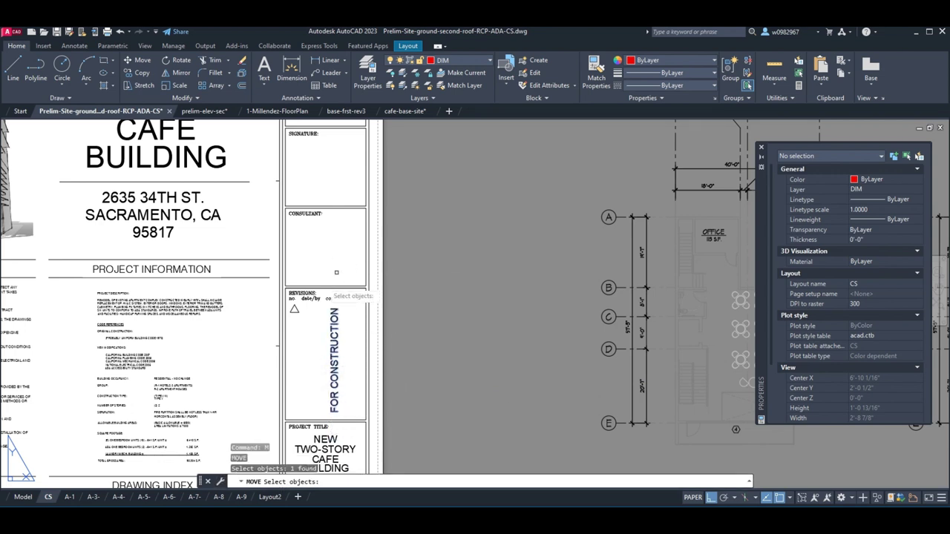
pyautogui.press('Return')
pyautogui.click(307, 238)
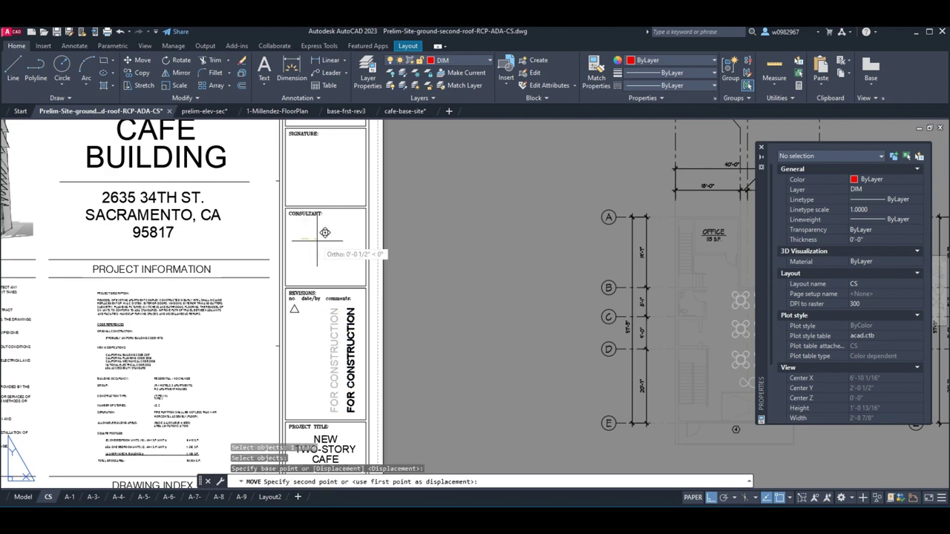
pyautogui.click(329, 235)
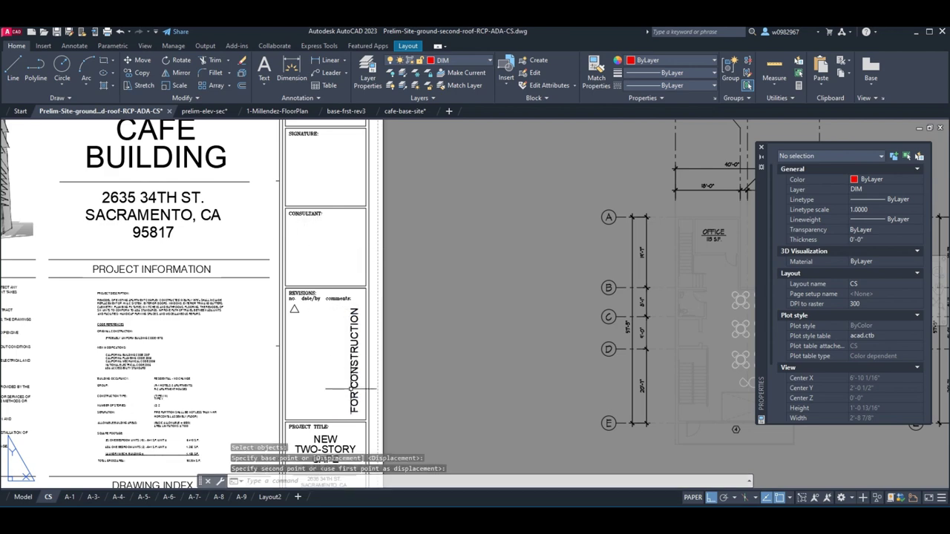
# - Draw a rectangle about 7/16" wide and 3 13/16" high around the FOR CONSTRUCTION text
pyautogui.scroll(5, 378, 400)
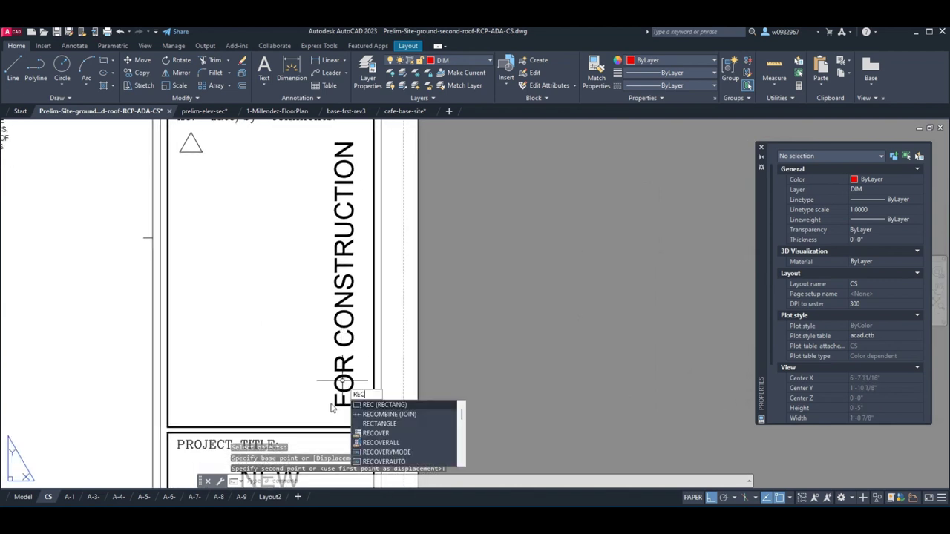
pyautogui.press('Escape')
pyautogui.press('Escape')
pyautogui.write('rec')
pyautogui.press('Return')
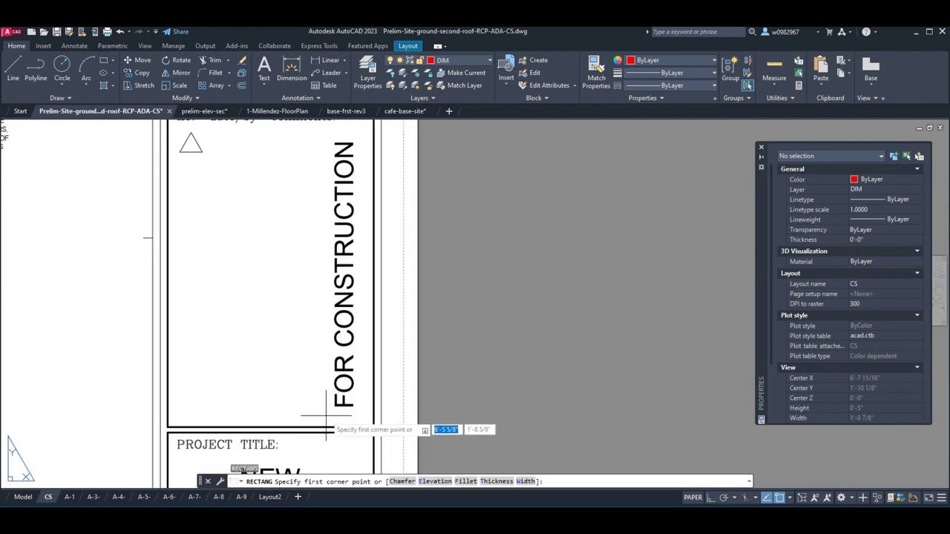
pyautogui.click(327, 415)
pyautogui.scroll(2, 349, 274)
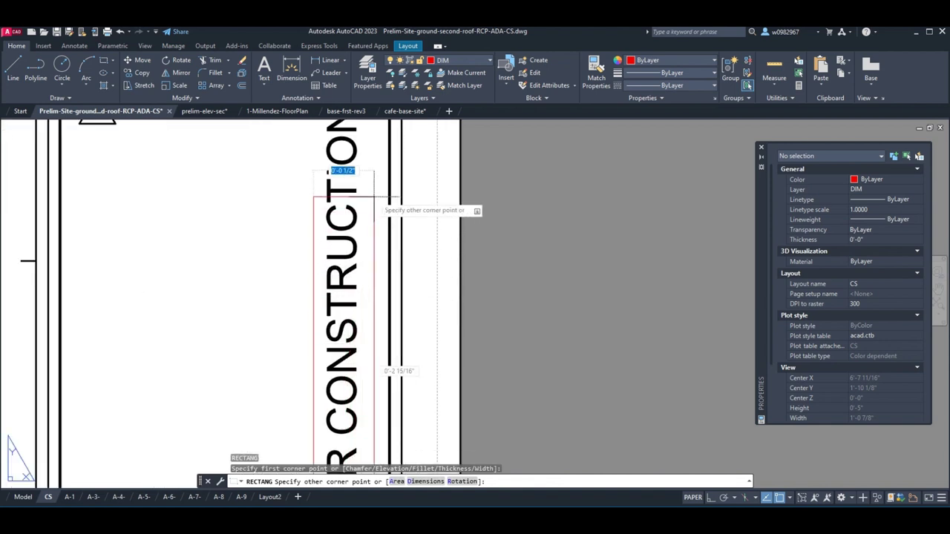
pyautogui.scroll(-3, 360, 214)
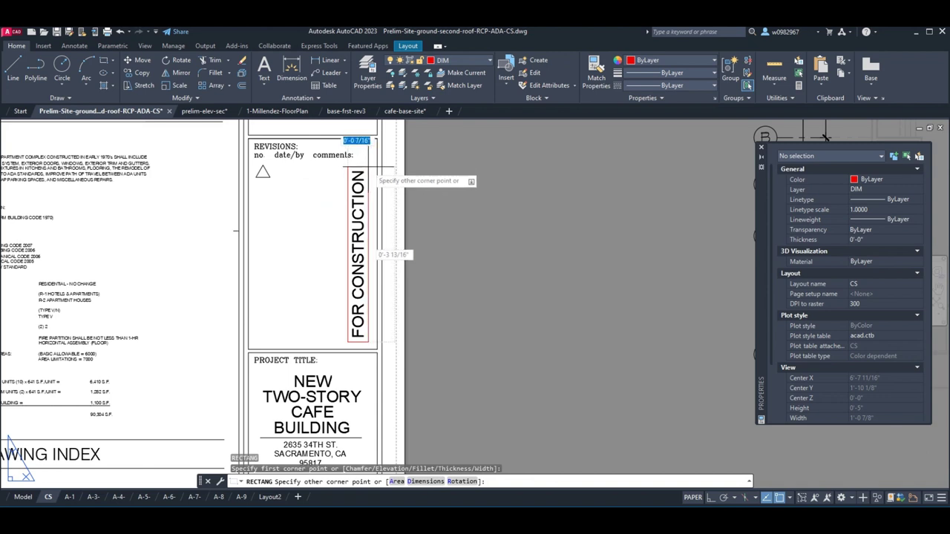
pyautogui.click(369, 167)
pyautogui.press('Escape')
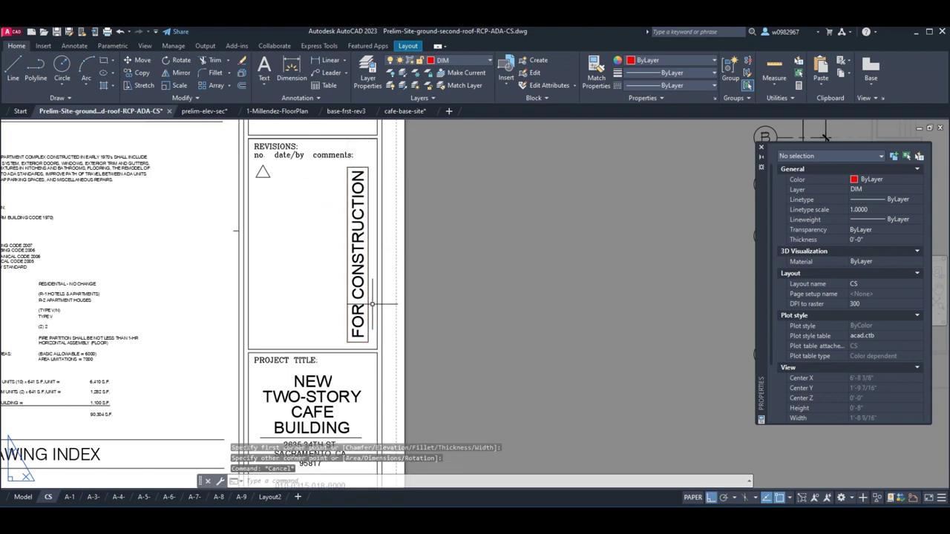
pyautogui.scroll(2, 372, 304)
pyautogui.scroll(-2, 420, 319)
pyautogui.moveTo(443, 312); pyautogui.dragTo(450, 324, button='middle')
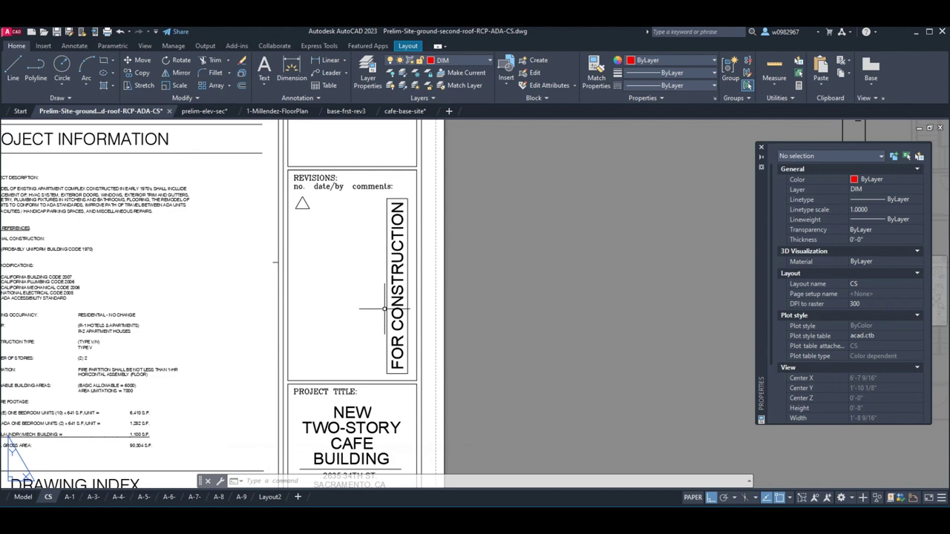
pyautogui.hotkey('ctrl', 'c')
pyautogui.click(408, 197)
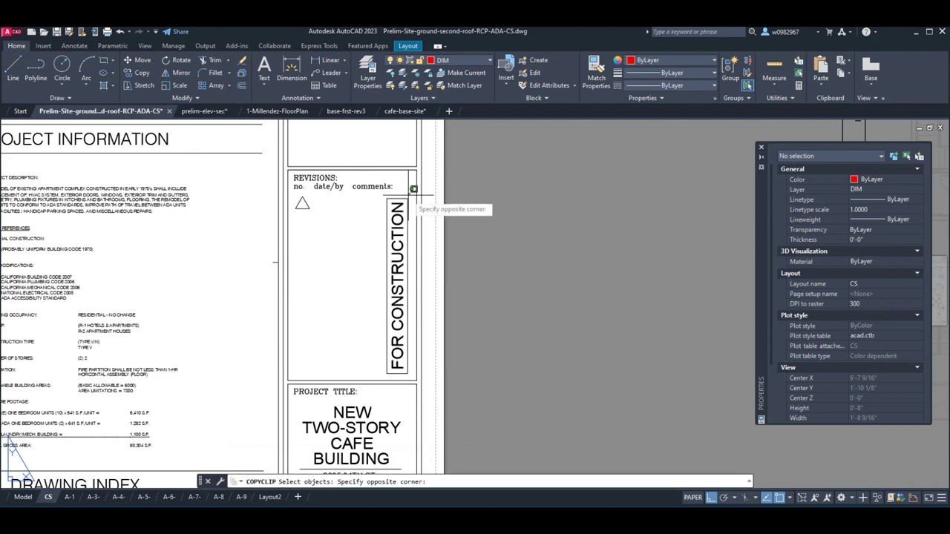
pyautogui.press('Escape')
# - Copy the boxed FOR CONSTRUCTION label from the CS sheet, try pasting it onto sheet A-1, and return to CS
pyautogui.click(409, 197)
pyautogui.click(371, 249)
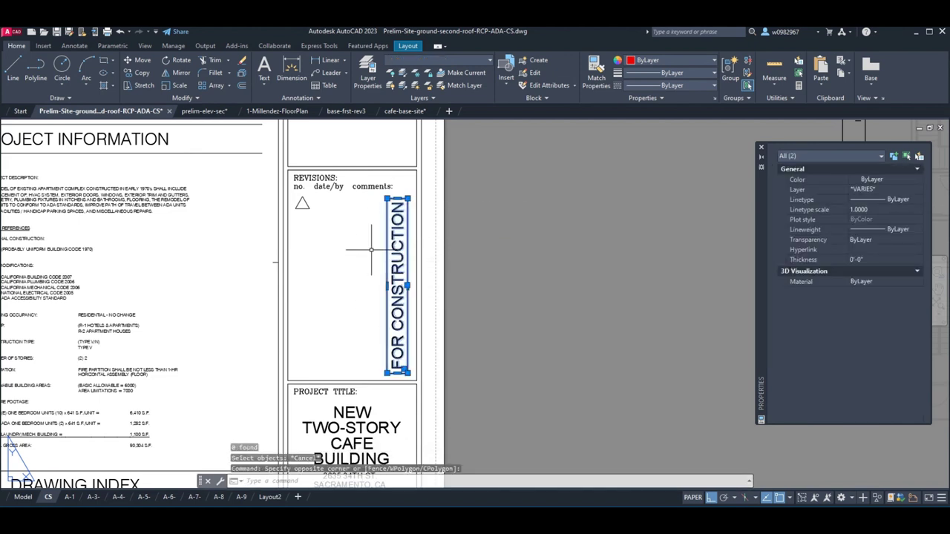
pyautogui.hotkey('ctrl', 'c')
pyautogui.click(69, 497)
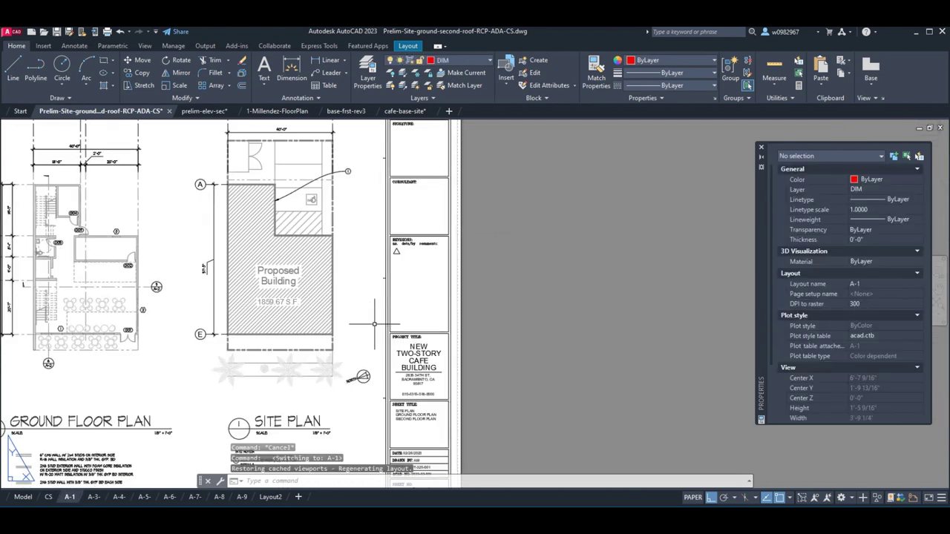
pyautogui.hotkey('ctrl', 'v')
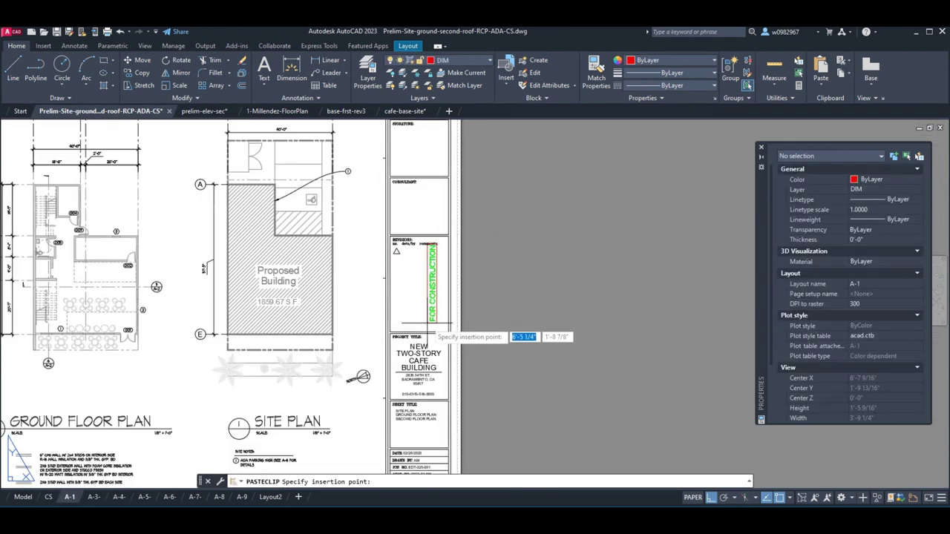
pyautogui.press('Escape')
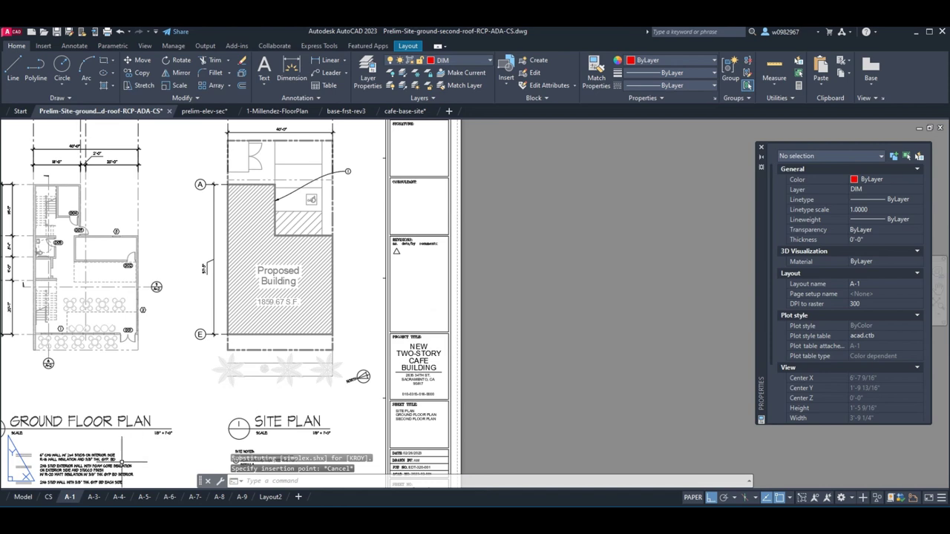
pyautogui.click(49, 498)
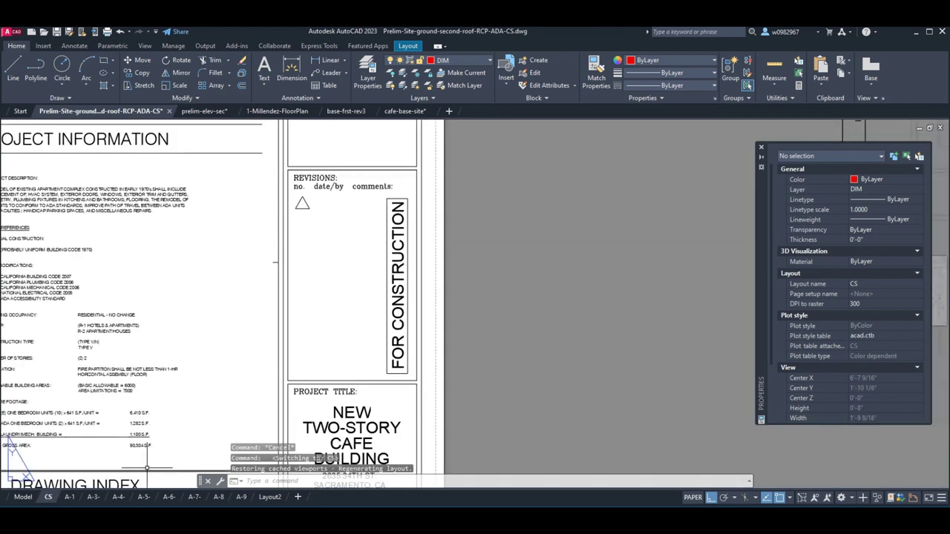
pyautogui.scroll(5, 438, 364)
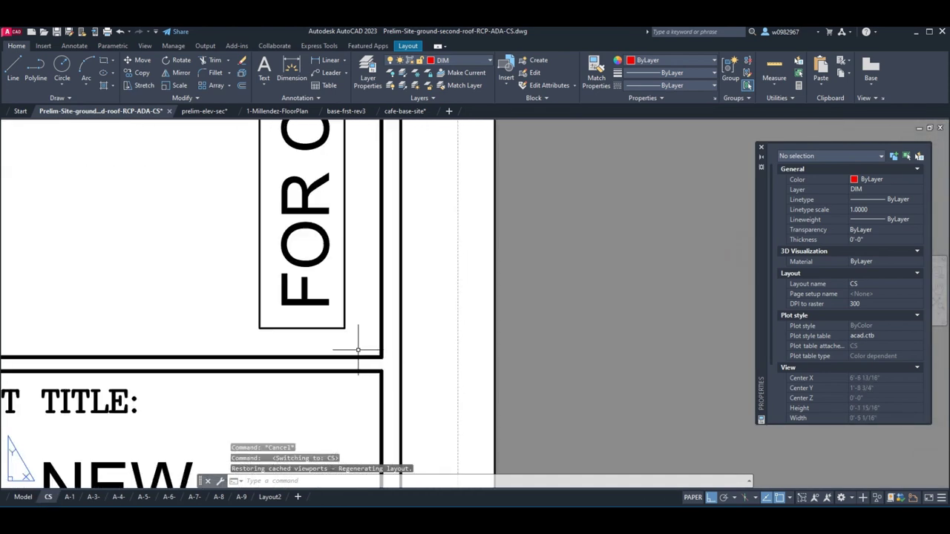
pyautogui.write('l')
pyautogui.press('Return')
pyautogui.click(344, 328)
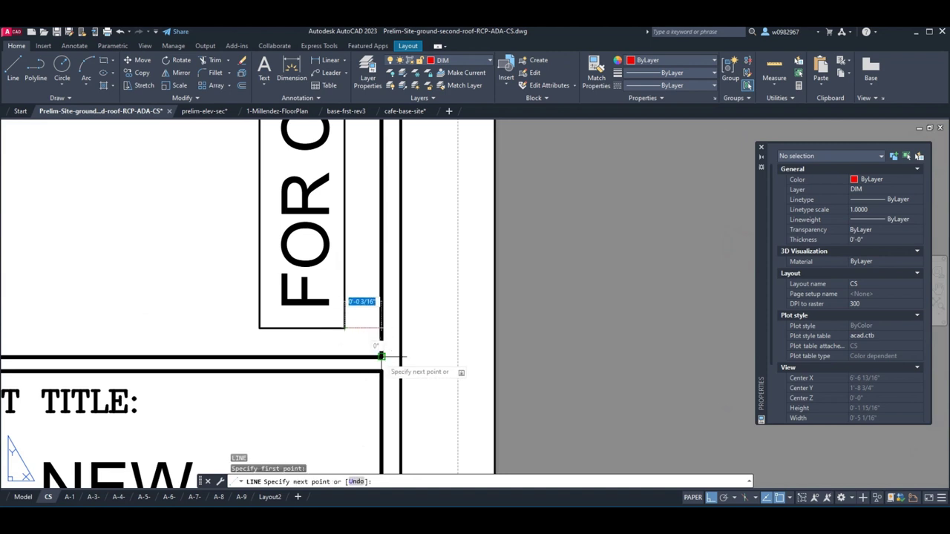
pyautogui.press('Escape')
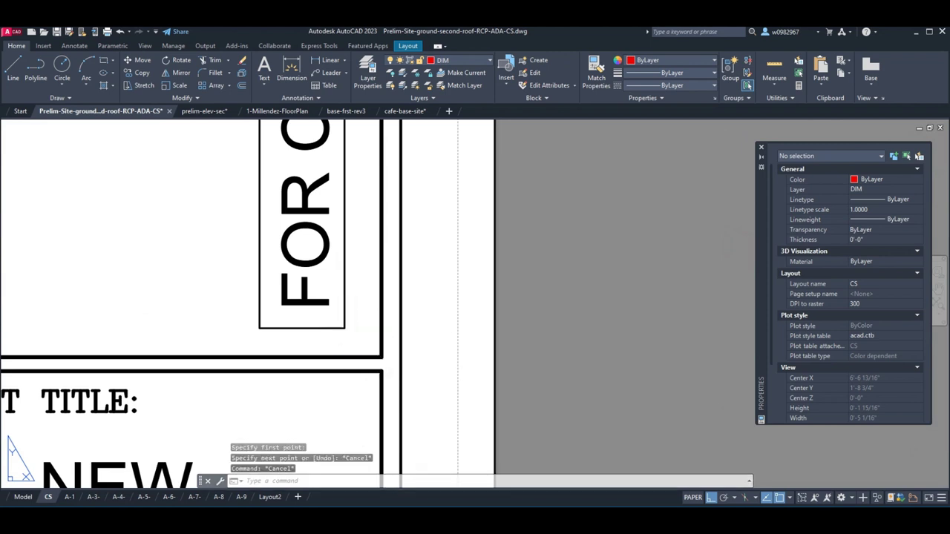
pyautogui.scroll(-3, 364, 349)
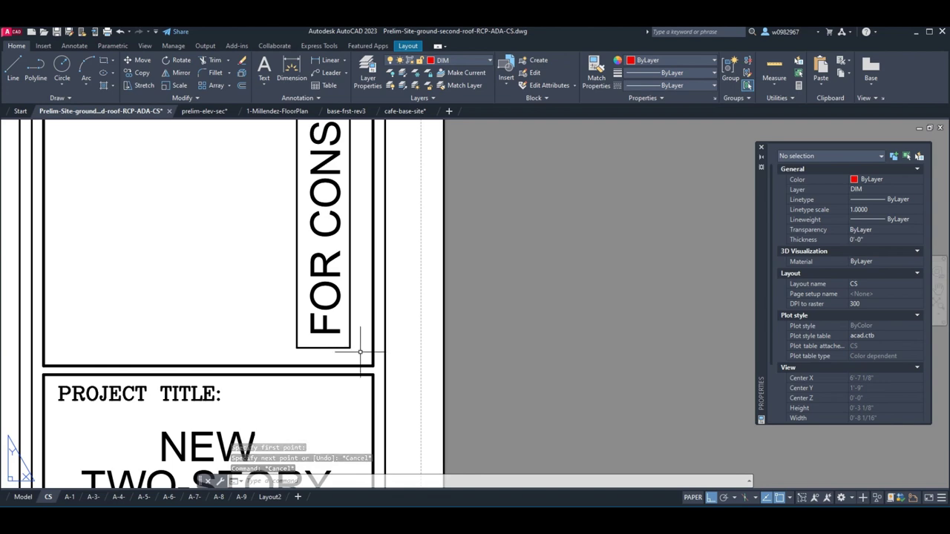
pyautogui.scroll(-2, 360, 346)
pyautogui.scroll(-1, 361, 351)
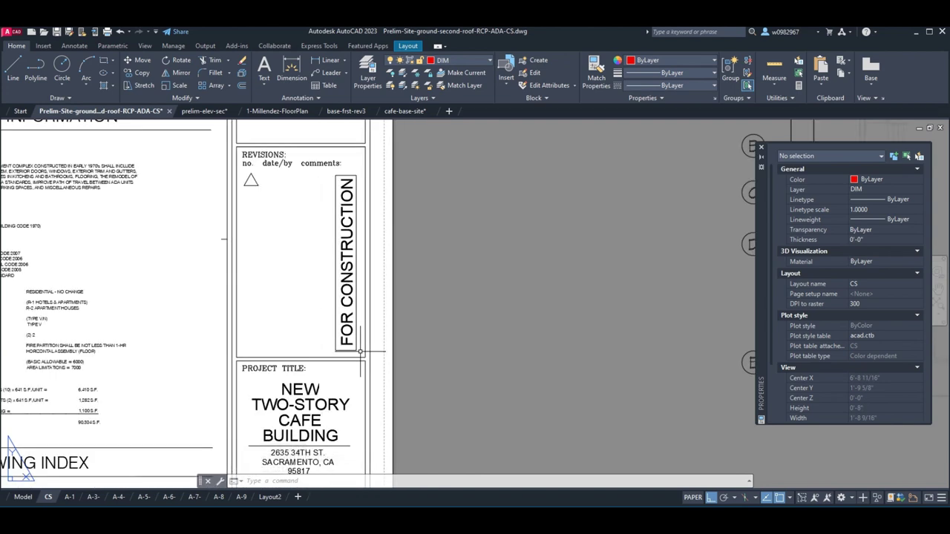
pyautogui.press('m')
pyautogui.press('Return')
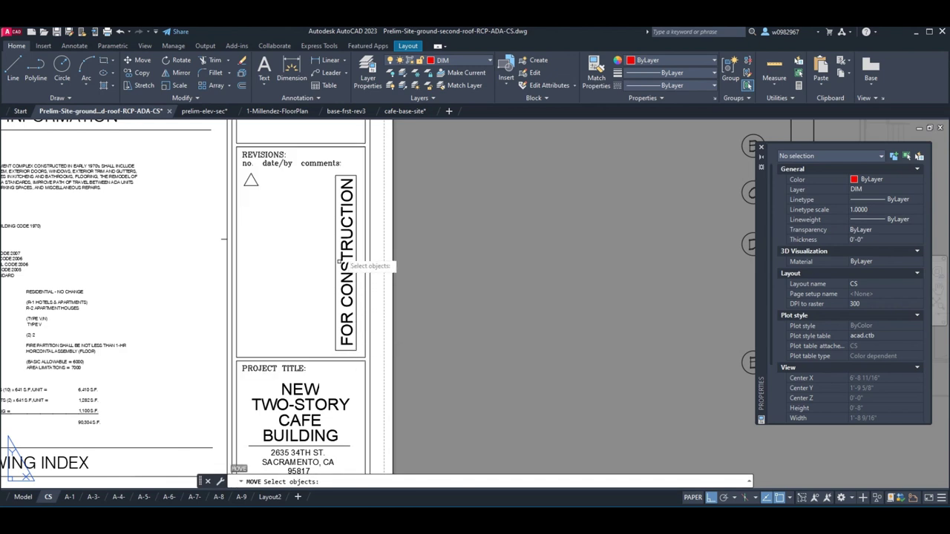
pyautogui.click(332, 172)
pyautogui.press('Escape')
pyautogui.press('Escape')
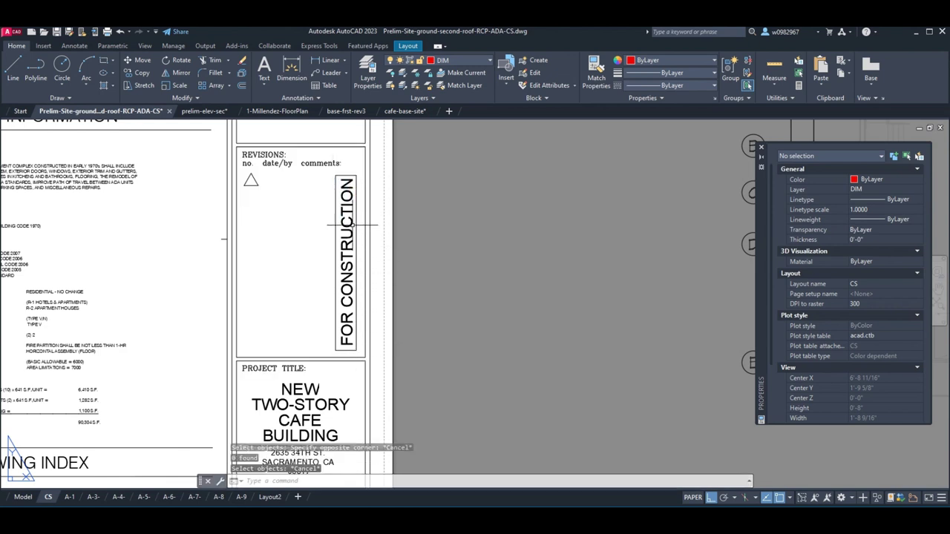
# - Draw a diagonal guide line about 1/4" long from the revisions box's lower-right corner to the label rectangle's lower-right corner
pyautogui.press('l')
pyautogui.press('Return')
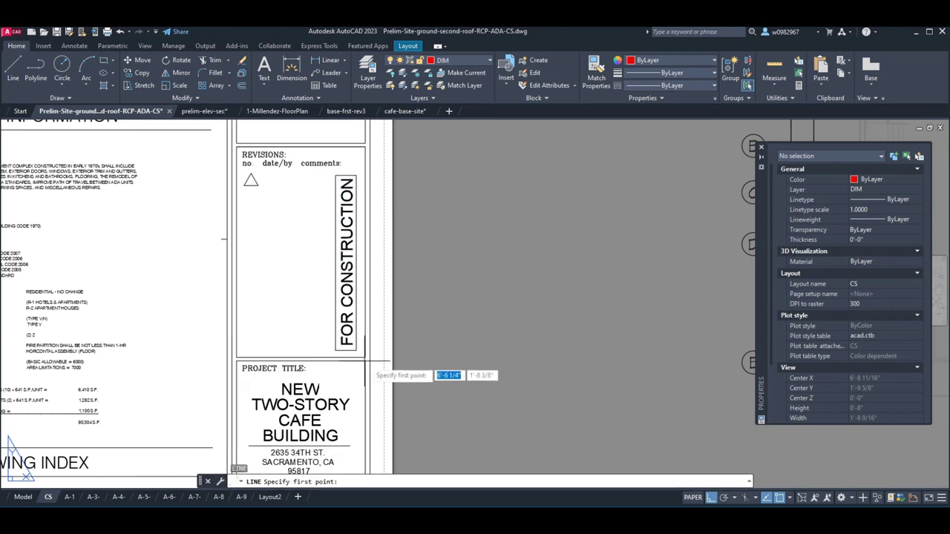
pyautogui.click(366, 361)
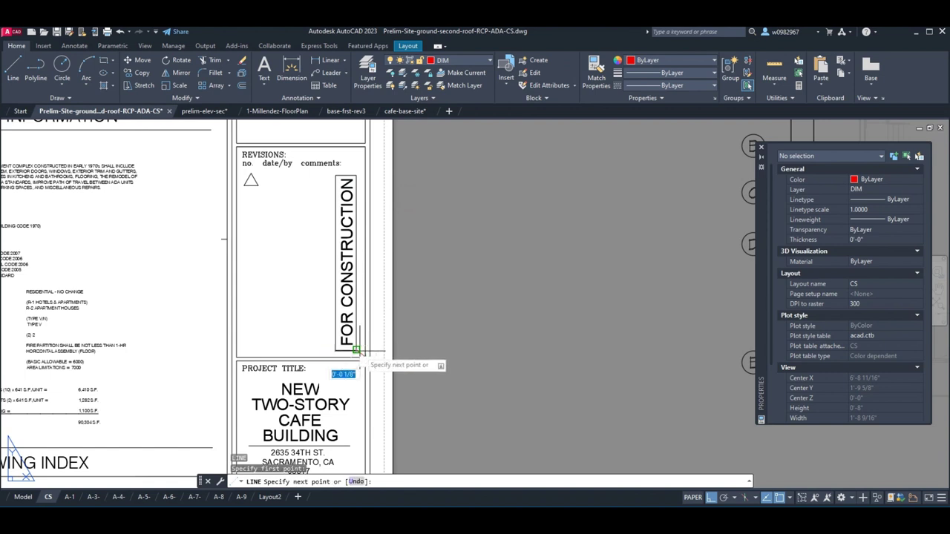
pyautogui.click(360, 260)
pyautogui.press('Escape')
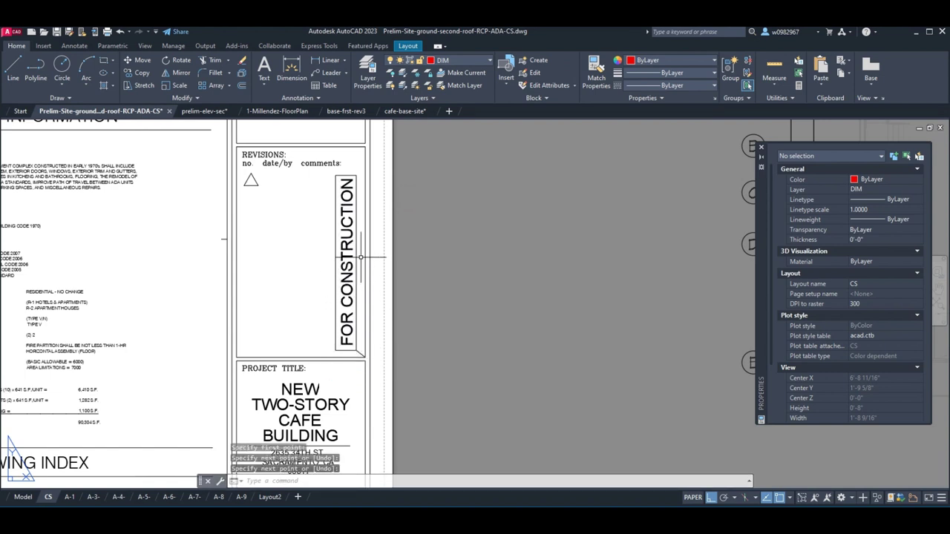
# - Copy the FOR CONSTRUCTION text, its rectangle and the diagonal guide line to the clipboard, and delete the guide line from the CS sheet
pyautogui.click(360, 172)
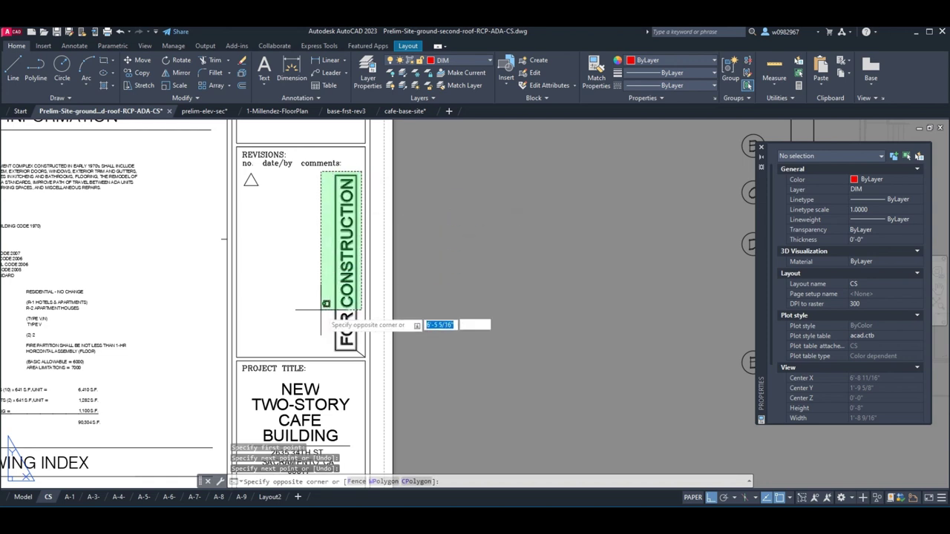
pyautogui.click(332, 345)
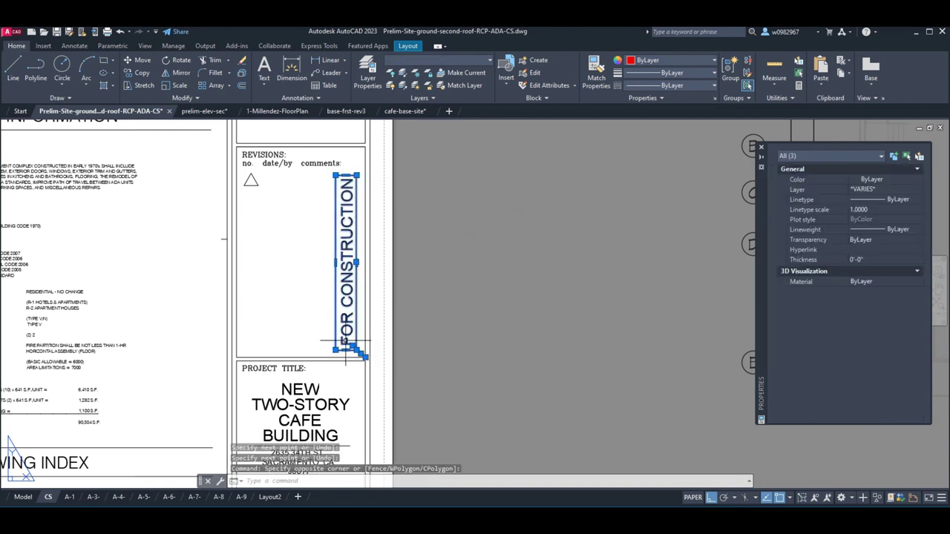
pyautogui.hotkey('ctrl', 'c')
pyautogui.rightClick(354, 322)
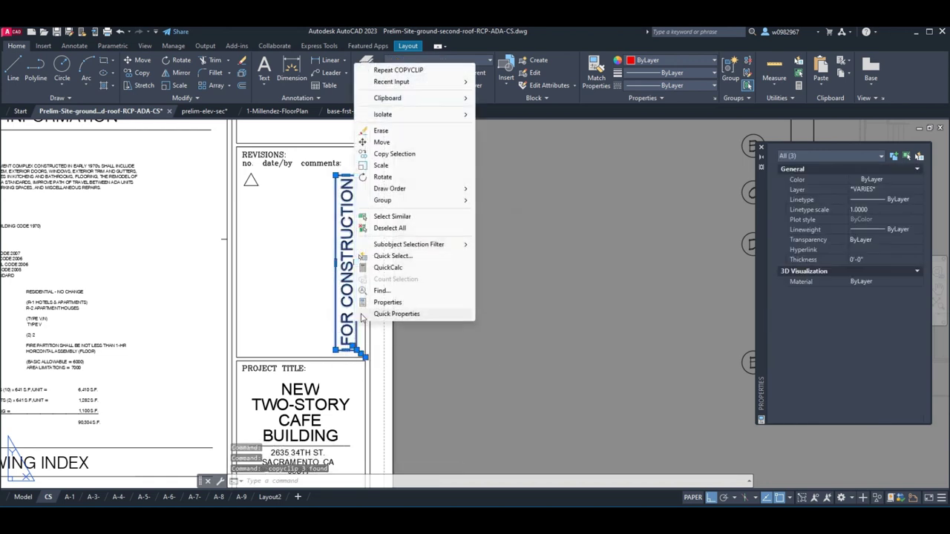
pyautogui.moveTo(460, 99)
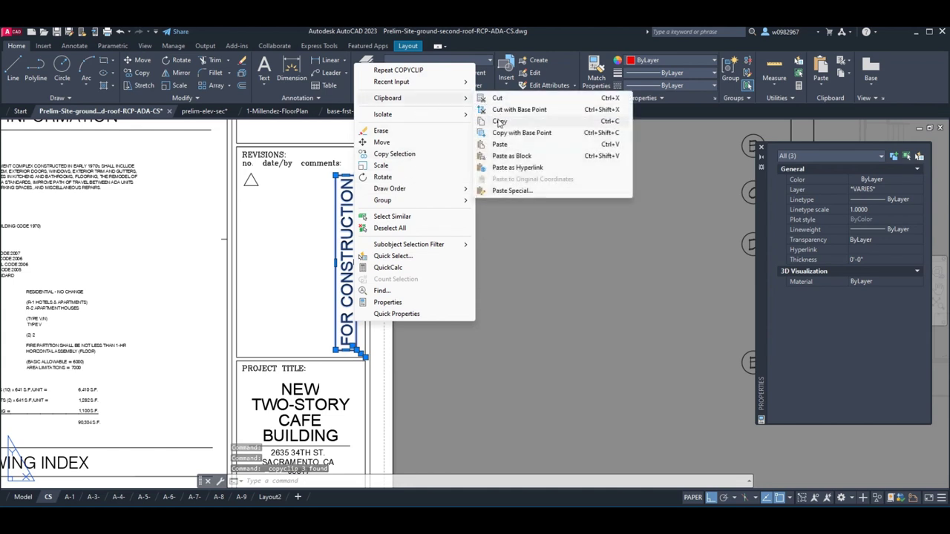
pyautogui.press('Escape')
pyautogui.press('Escape')
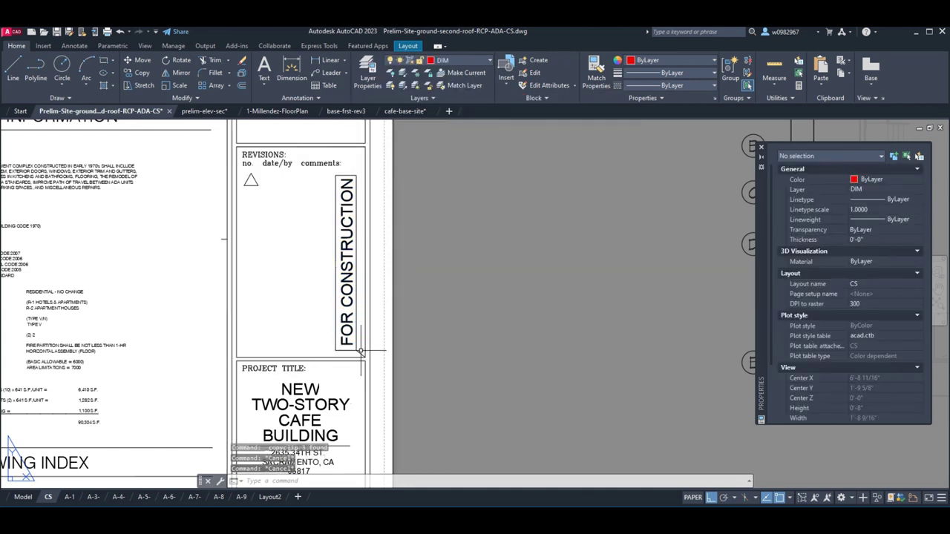
pyautogui.click(359, 353)
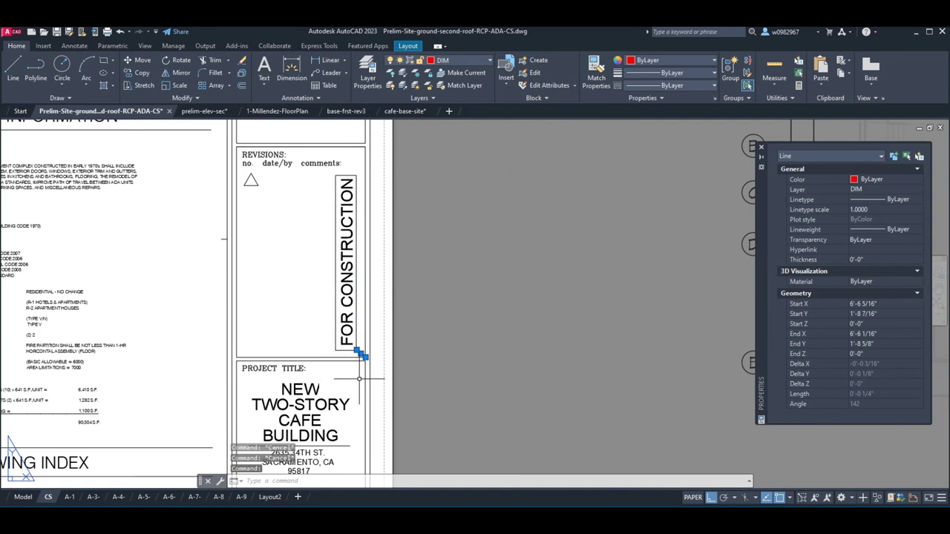
pyautogui.press('Delete')
# - Paste the boxed label with its guide line into the empty area beside the title block on sheet A-1
pyautogui.click(69, 497)
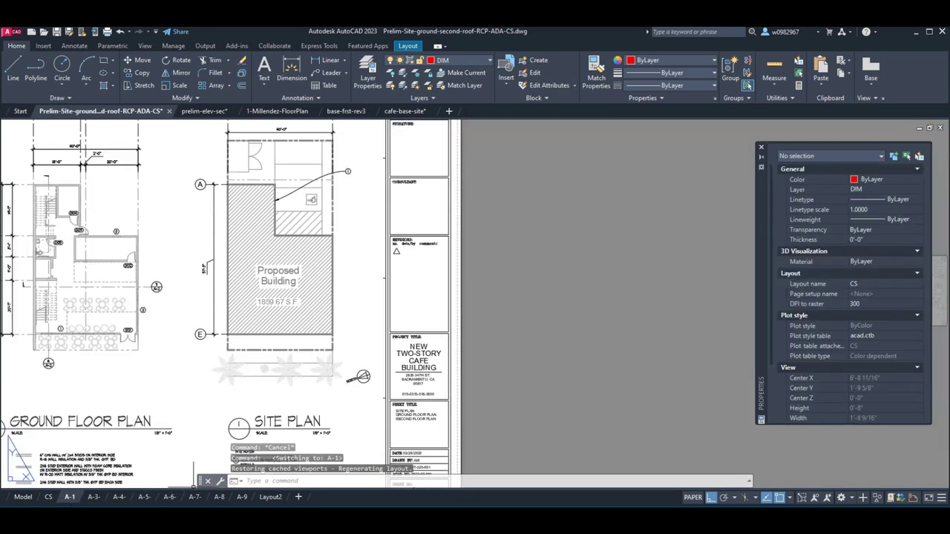
pyautogui.hotkey('ctrl', 'v')
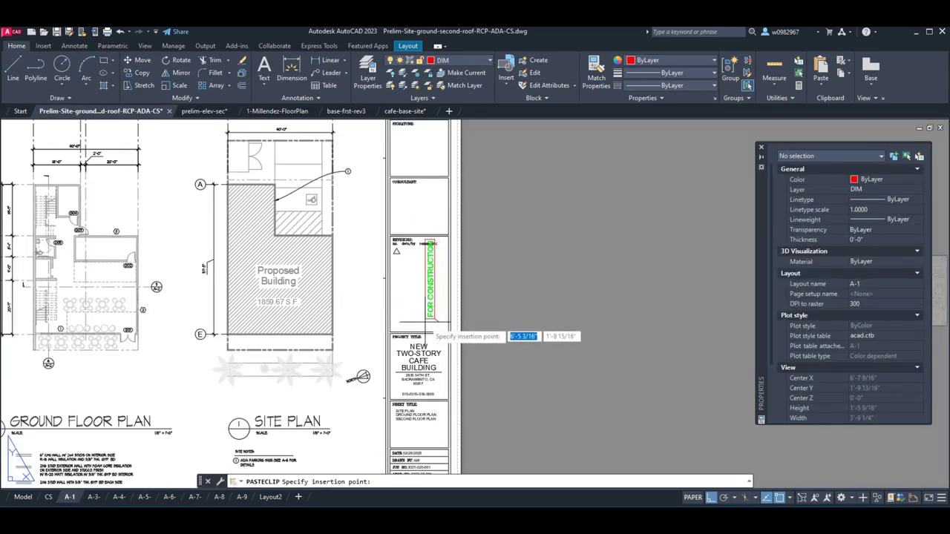
pyautogui.click(481, 316)
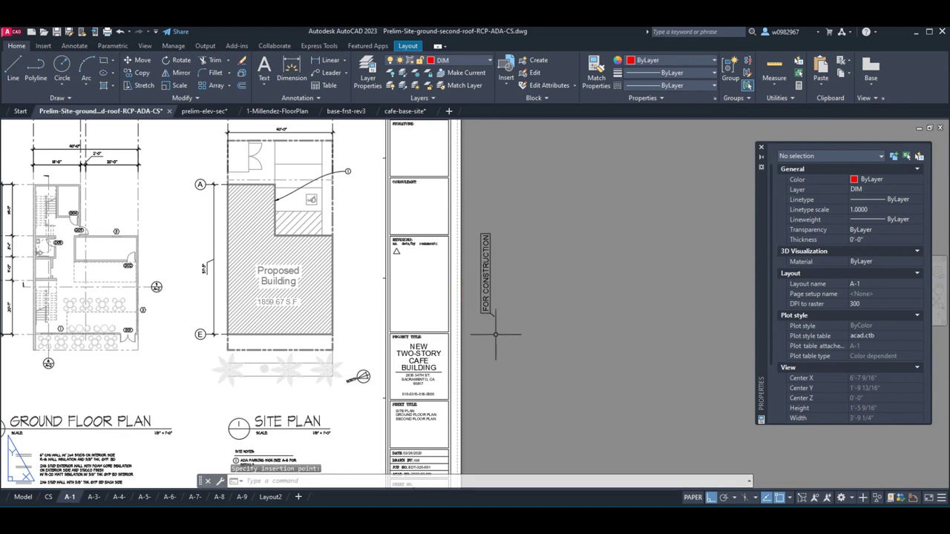
# - Move the pasted label on A-1 by the guide line's outer end onto the revisions box's lower-right corner
pyautogui.write('m')
pyautogui.press('Return')
pyautogui.scroll(3, 495, 334)
pyautogui.scroll(-3, 492, 286)
pyautogui.click(509, 313)
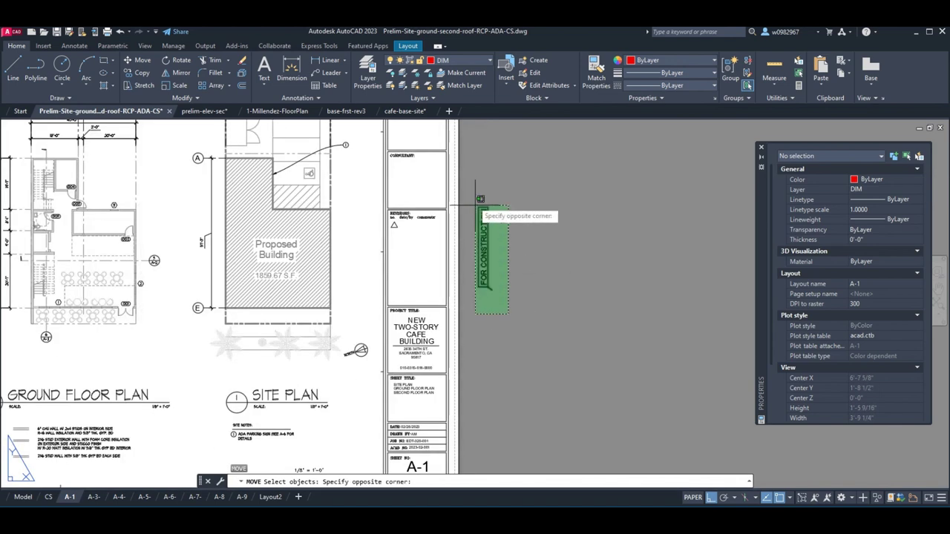
pyautogui.click(481, 199)
pyautogui.press('Return')
pyautogui.scroll(3, 496, 297)
pyautogui.click(512, 268)
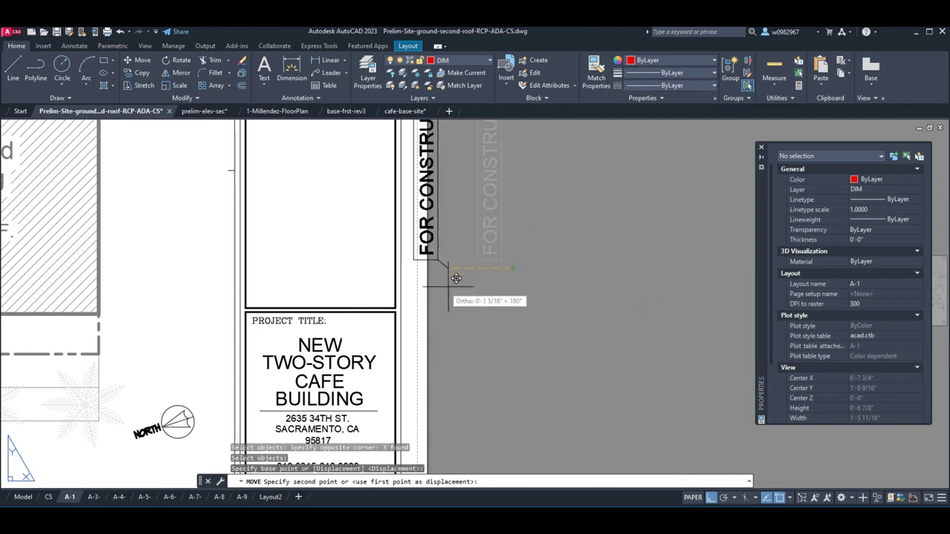
pyautogui.click(386, 298)
pyautogui.press('Escape')
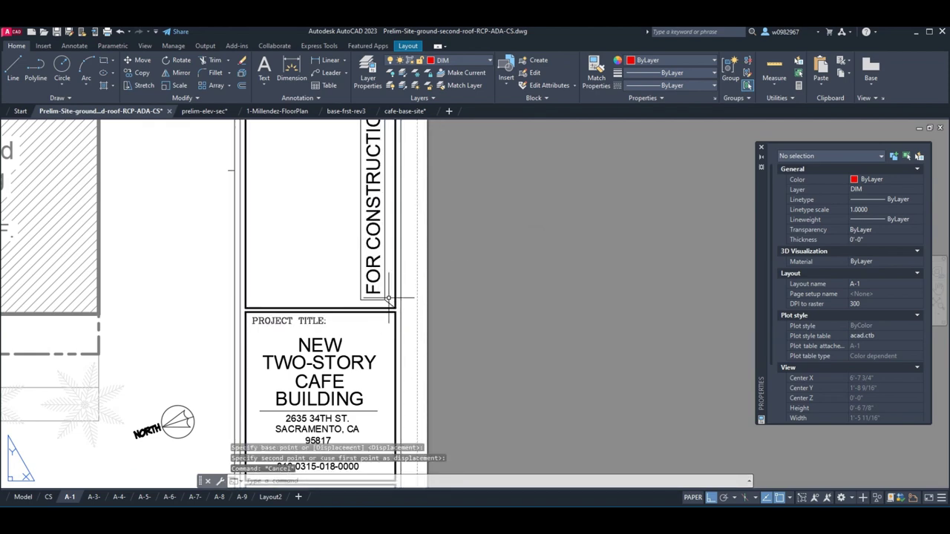
# - Erase the diagonal guide line beside the FOR CONSTRUCTION label on sheet A-1
pyautogui.write('e')
pyautogui.press('Return')
pyautogui.click(385, 297)
pyautogui.scroll(-2, 387, 297)
pyautogui.press('Return')
# - Erase the PRELIMINARY text from the revisions box on sheet A-3-
pyautogui.click(93, 497)
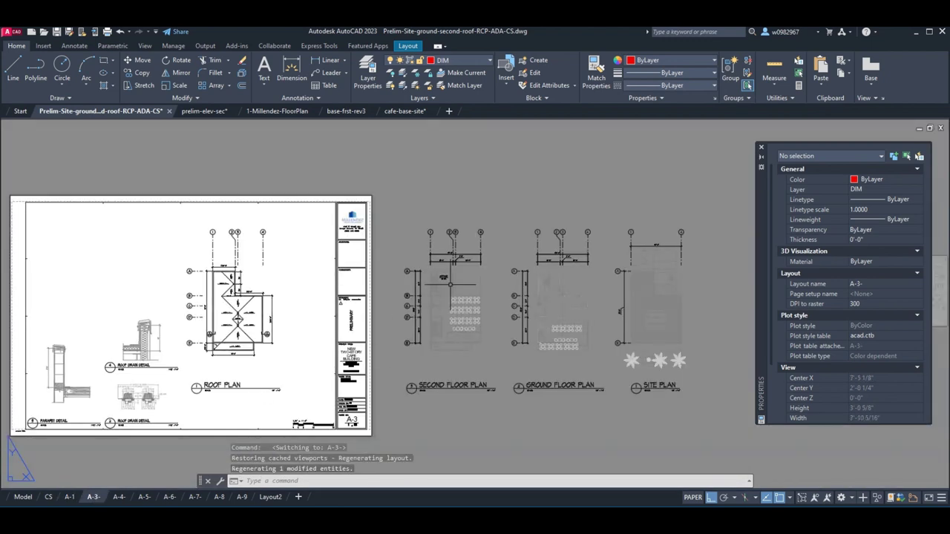
pyautogui.scroll(4, 359, 339)
pyautogui.write('e')
pyautogui.press('Return')
pyautogui.click(356, 307)
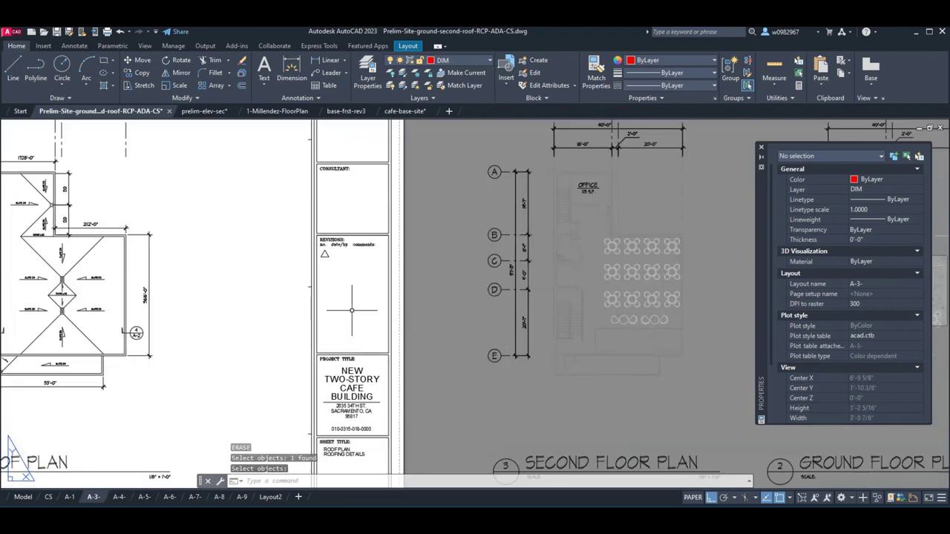
# - Paste the boxed FOR CONSTRUCTION label with its guide line beside the title block on sheet A-3-
pyautogui.hotkey('ctrl', 'v')
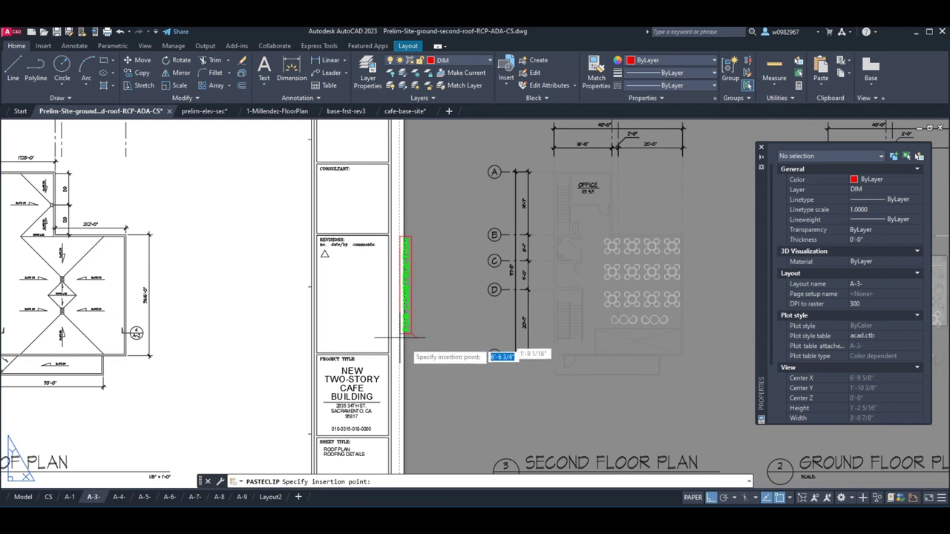
pyautogui.click(420, 338)
pyautogui.press('Escape')
# - Move the pasted label on A-3- by the guide line's outer end onto the revisions box's lower-right corner
pyautogui.write('m')
pyautogui.press('Return')
pyautogui.click(442, 355)
pyautogui.click(418, 319)
pyautogui.press('Return')
pyautogui.click(436, 338)
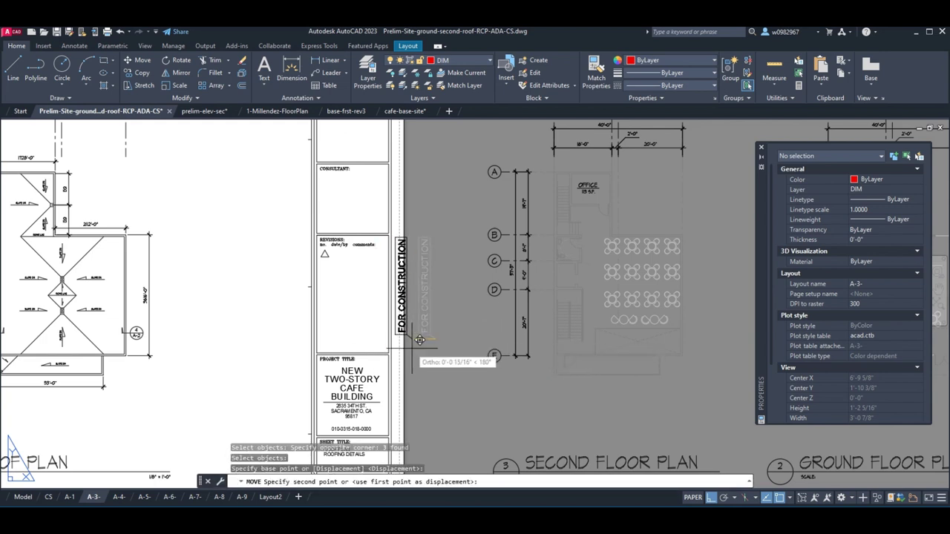
pyautogui.click(392, 341)
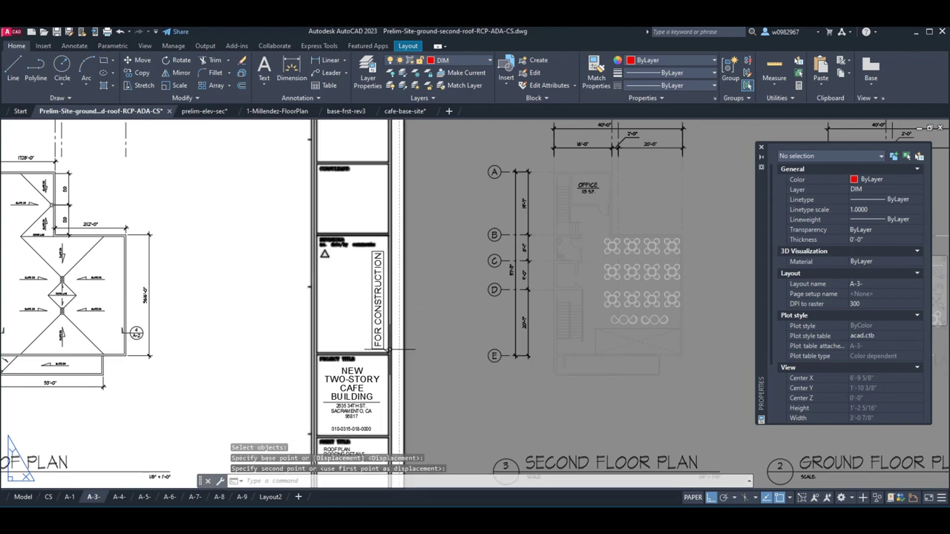
# - Erase the diagonal guide line beside the FOR CONSTRUCTION label on sheet A-3-
pyautogui.scroll(5, 387, 349)
pyautogui.write('e')
pyautogui.press('Return')
pyautogui.click(378, 338)
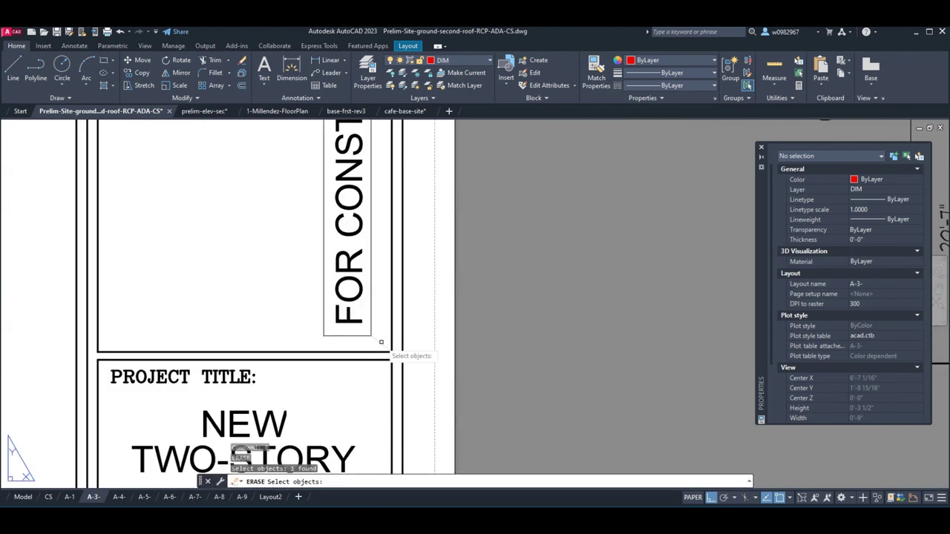
pyautogui.scroll(-7, 445, 300)
pyautogui.scroll(5, 446, 299)
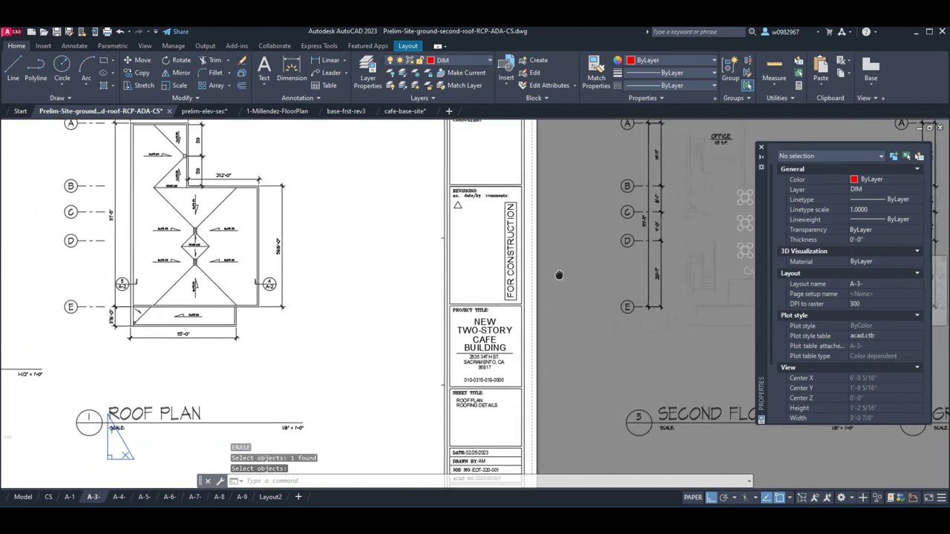
pyautogui.scroll(-4, 446, 300)
pyautogui.moveTo(513, 134); pyautogui.dragTo(543, 293, button='middle')
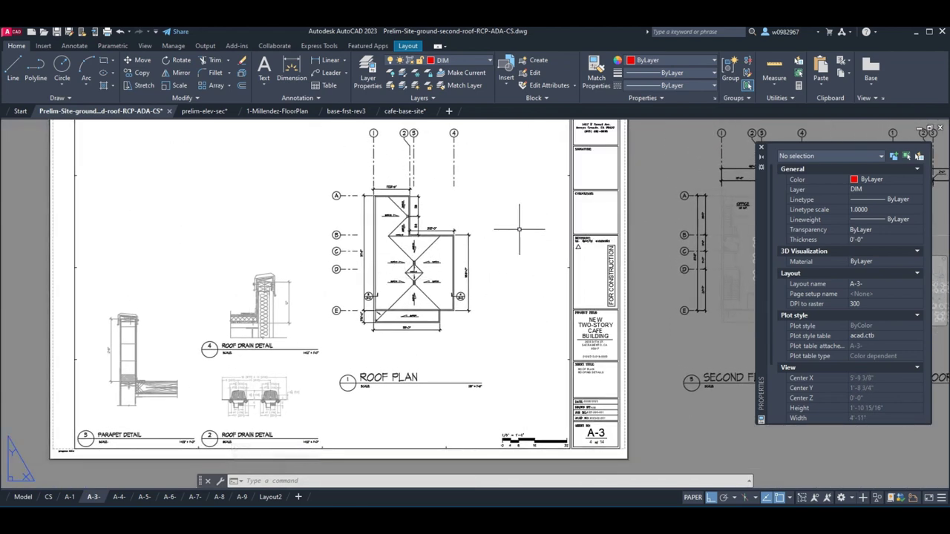
# - Switch to the Google Docs checklist and review item 7 on the FOR CONSTRUCTION label and item 8 on making the PDF
pyautogui.hotkey('alt', 'Tab')
pyautogui.scroll(-2, 449, 371)
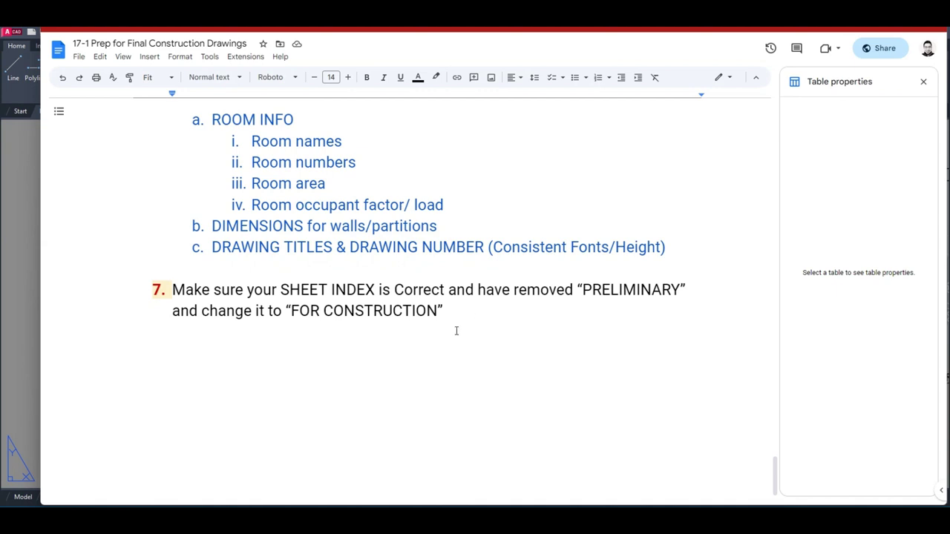
pyautogui.scroll(2, 453, 330)
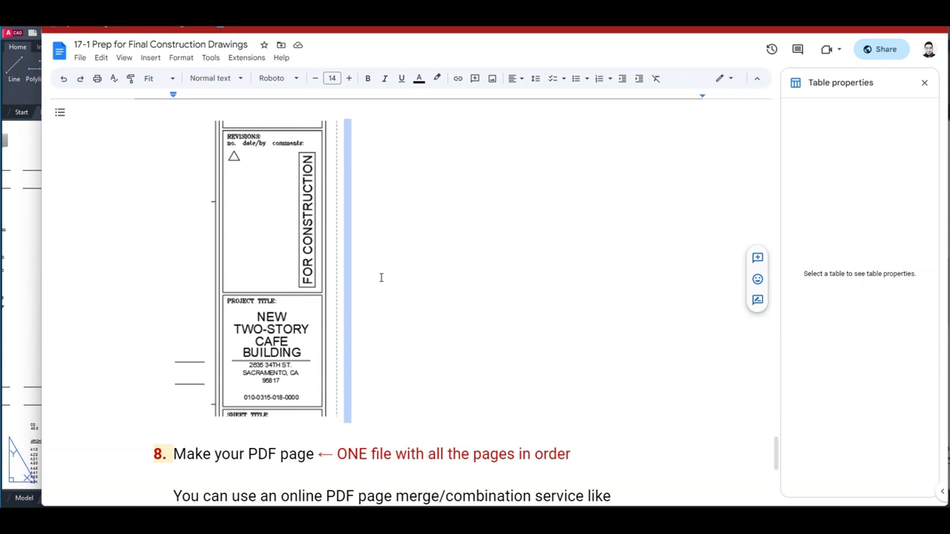
pyautogui.scroll(2, 342, 273)
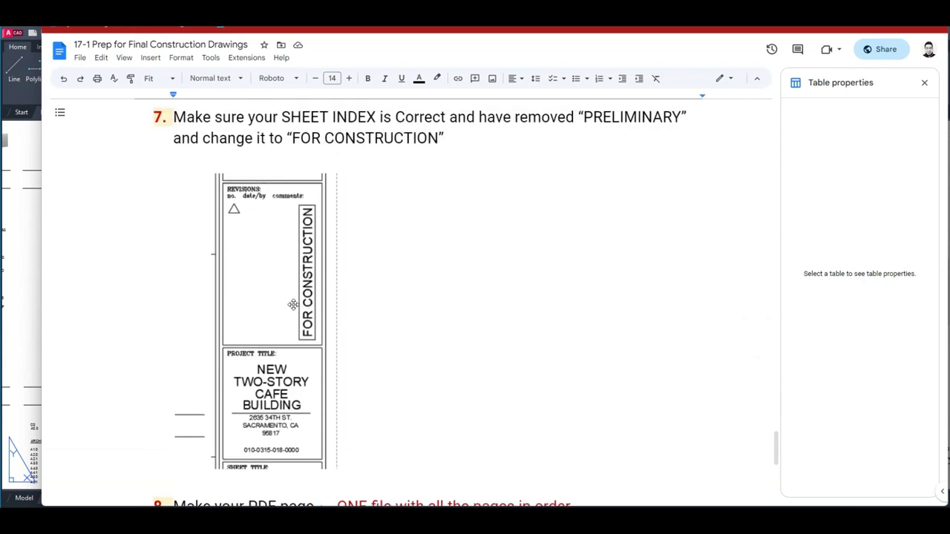
pyautogui.scroll(-5, 306, 282)
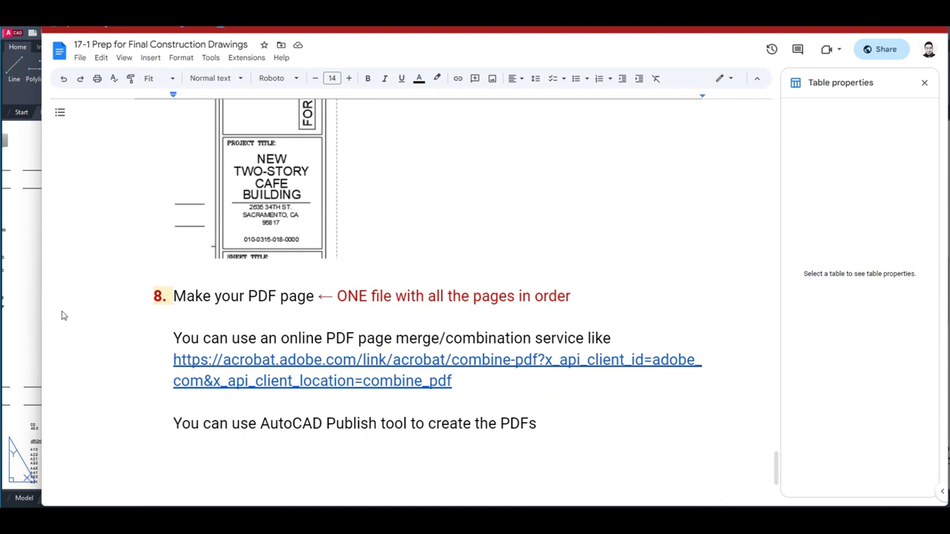
# - Return to AutoCAD and review the plot settings for the CS sheet without plotting it
pyautogui.click(32, 299)
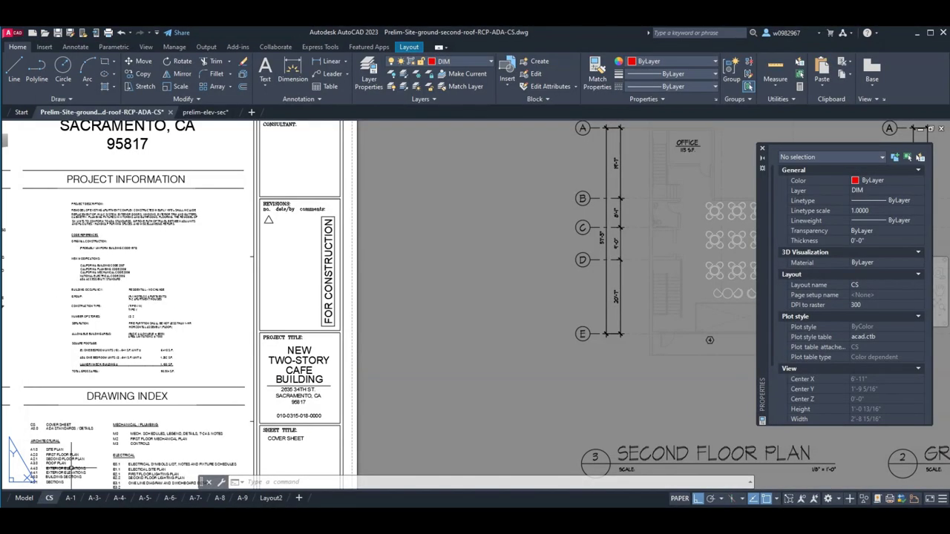
pyautogui.click(12, 34)
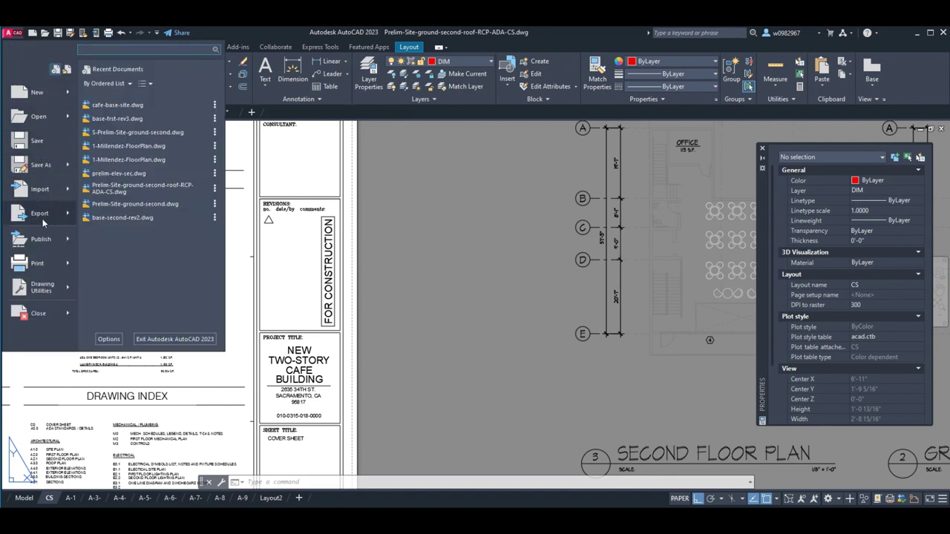
pyautogui.click(37, 264)
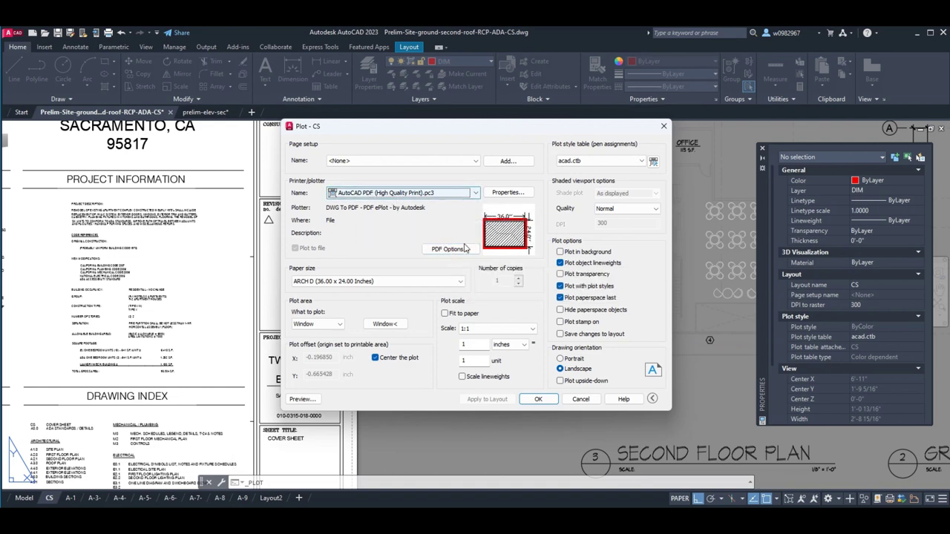
pyautogui.click(581, 399)
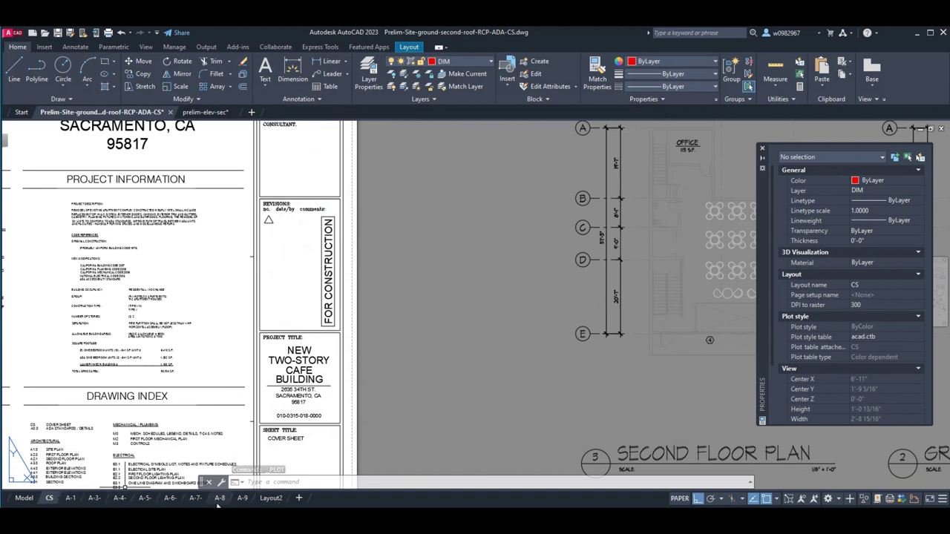
# - Rename the Elev - Sec layout in prelim-elev-sec to A-2 and save that drawing
pyautogui.moveTo(253, 505)
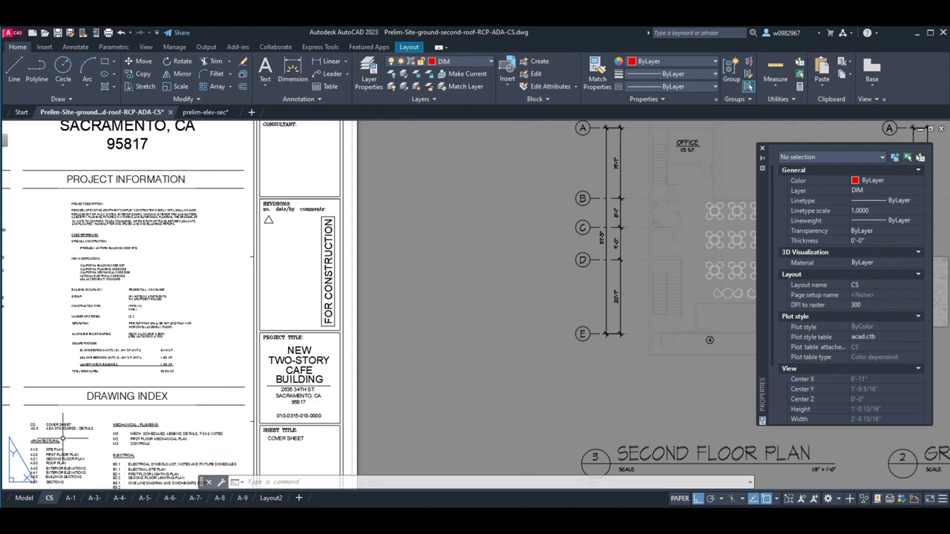
pyautogui.click(94, 498)
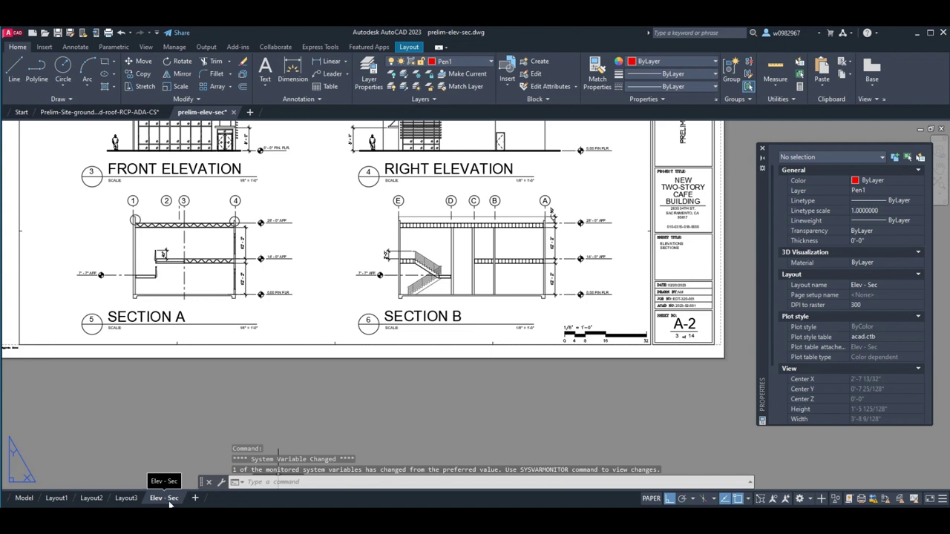
pyautogui.rightClick(170, 501)
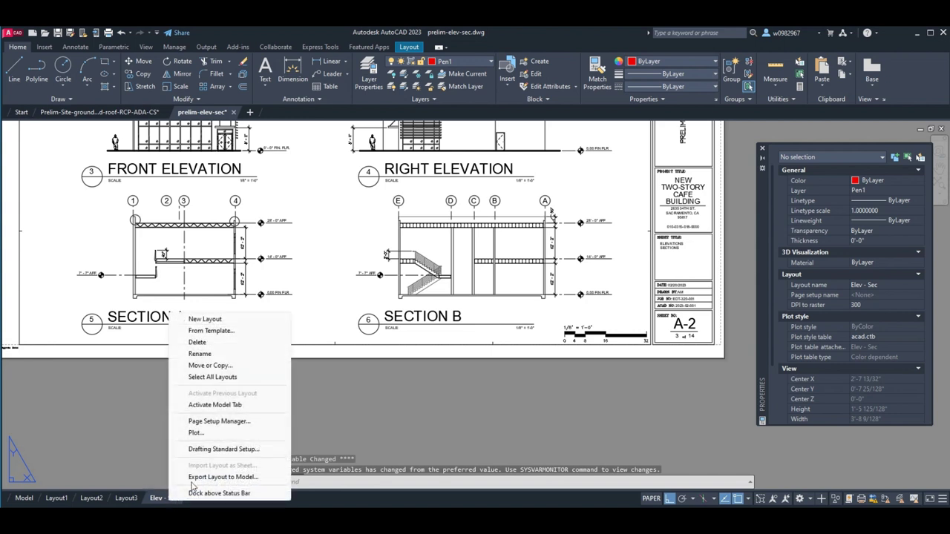
pyautogui.click(205, 356)
pyautogui.write('A-2')
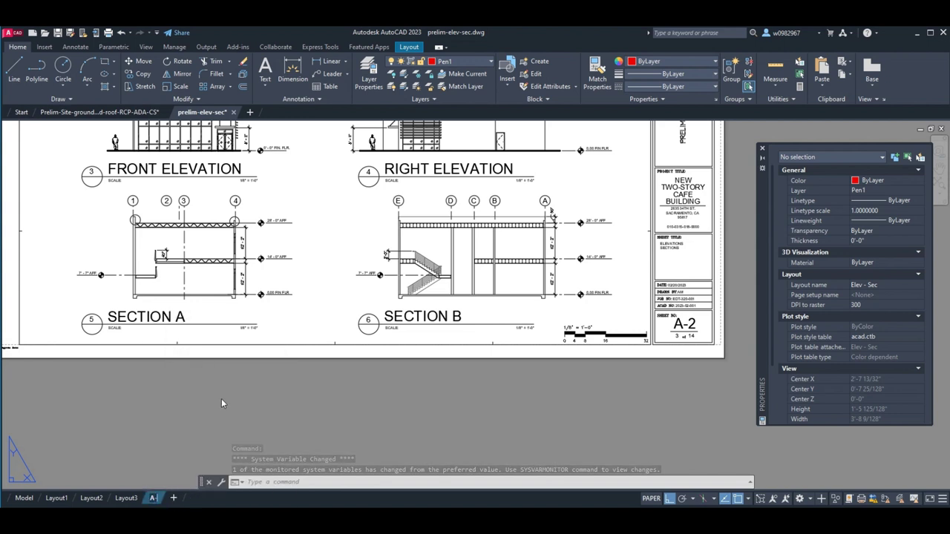
pyautogui.press('Return')
pyautogui.click(223, 401)
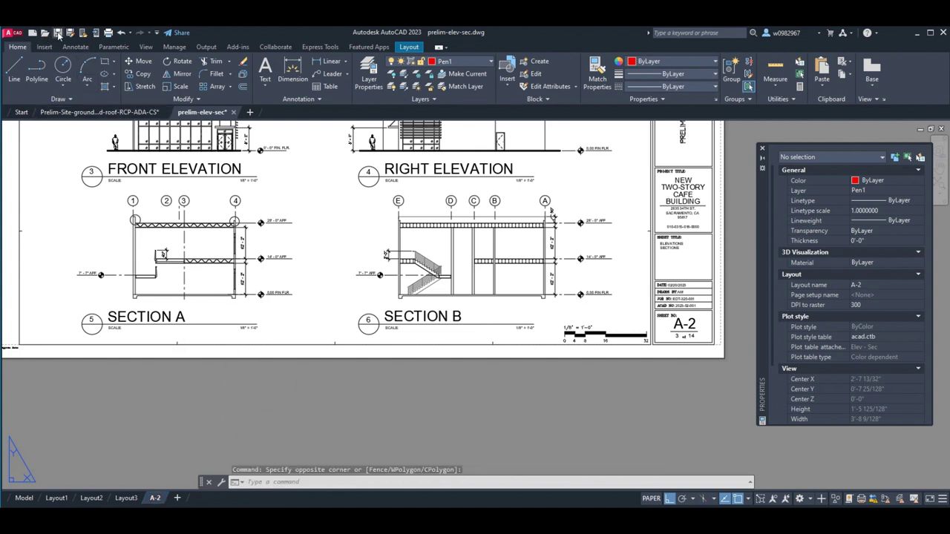
pyautogui.click(58, 34)
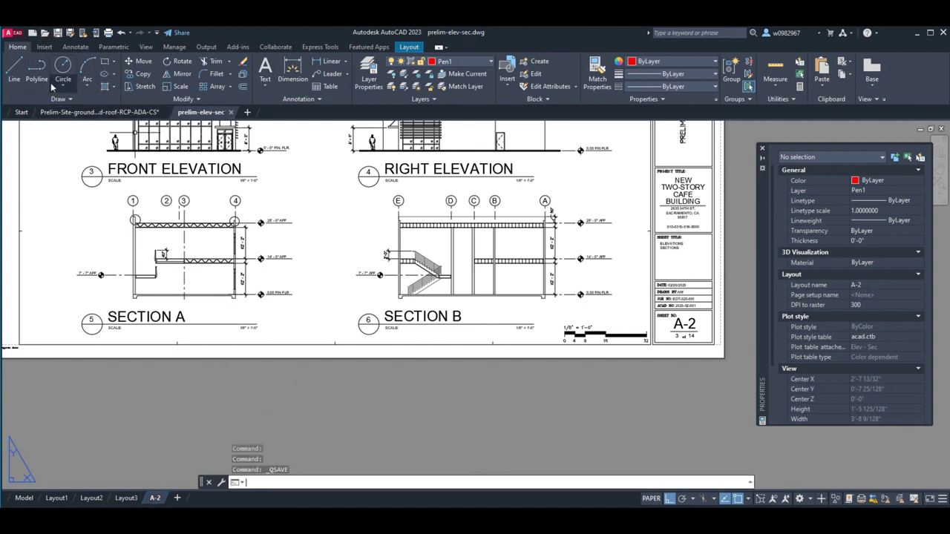
# - Open S-Prelim-Site-ground-second from the preliminary package inside Structural Folder and show its S-0 layout
pyautogui.click(22, 112)
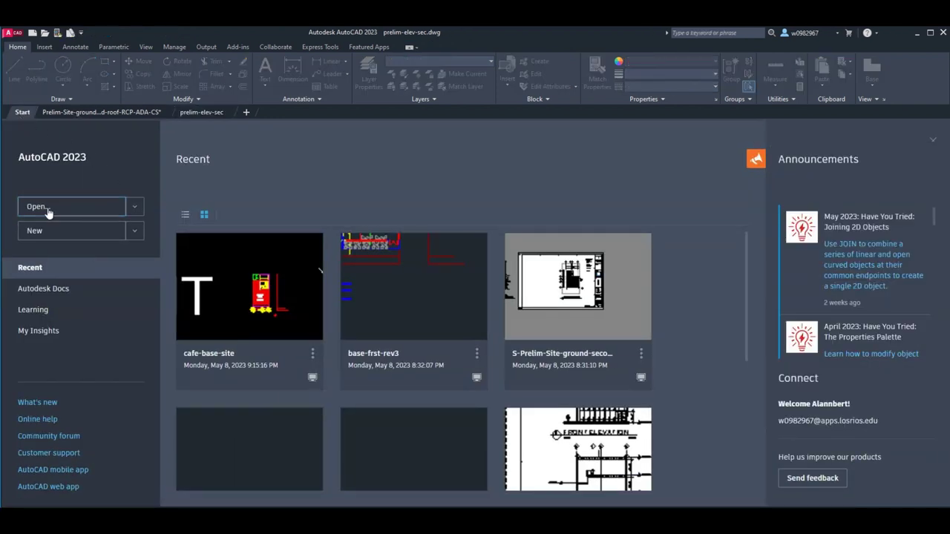
pyautogui.click(48, 213)
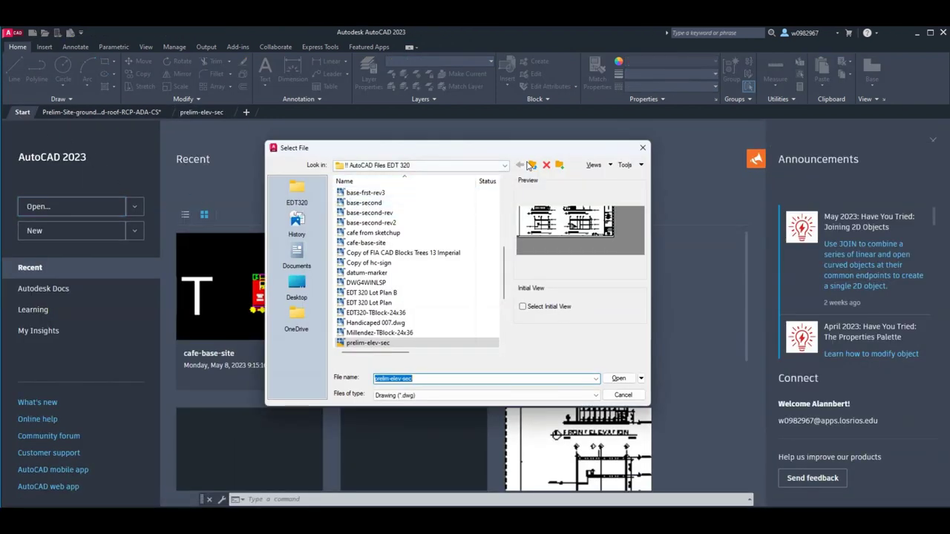
pyautogui.click(530, 165)
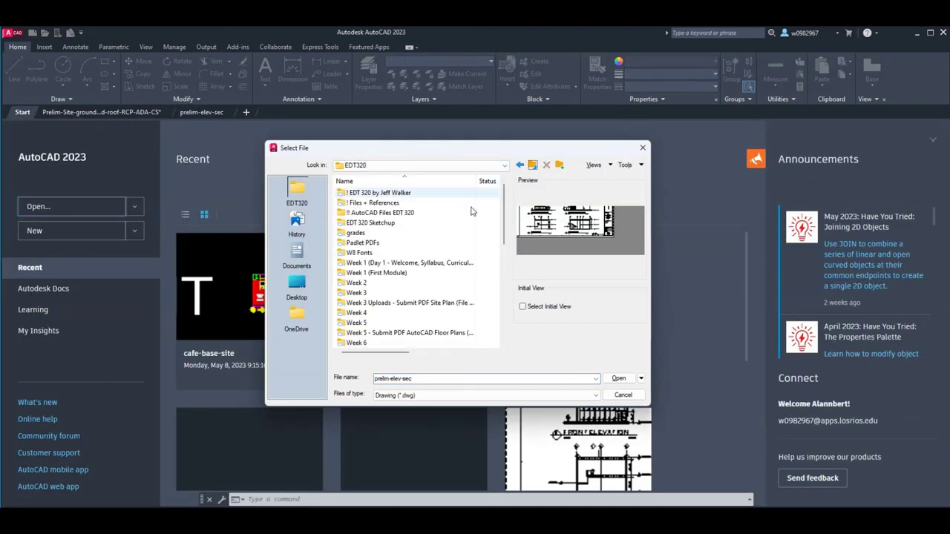
pyautogui.doubleClick(381, 213)
pyautogui.doubleClick(364, 273)
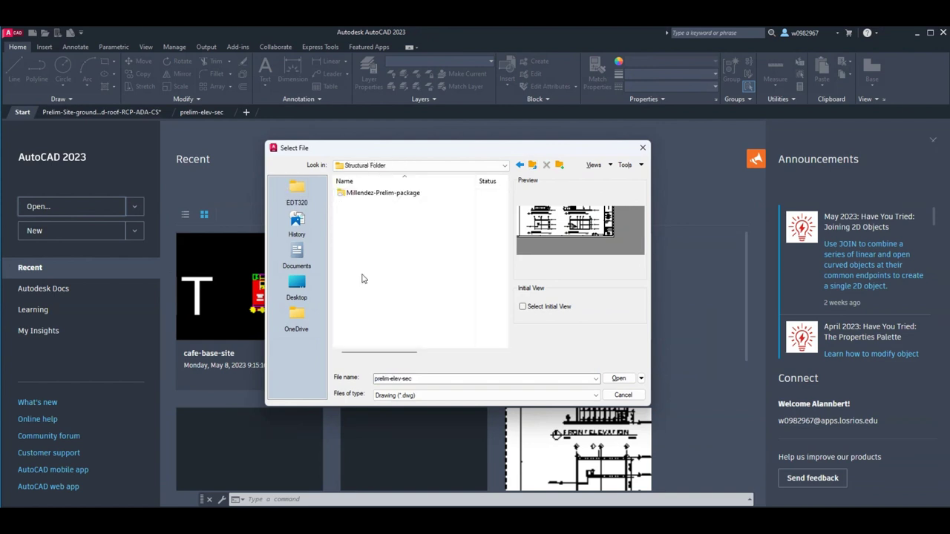
pyautogui.doubleClick(375, 193)
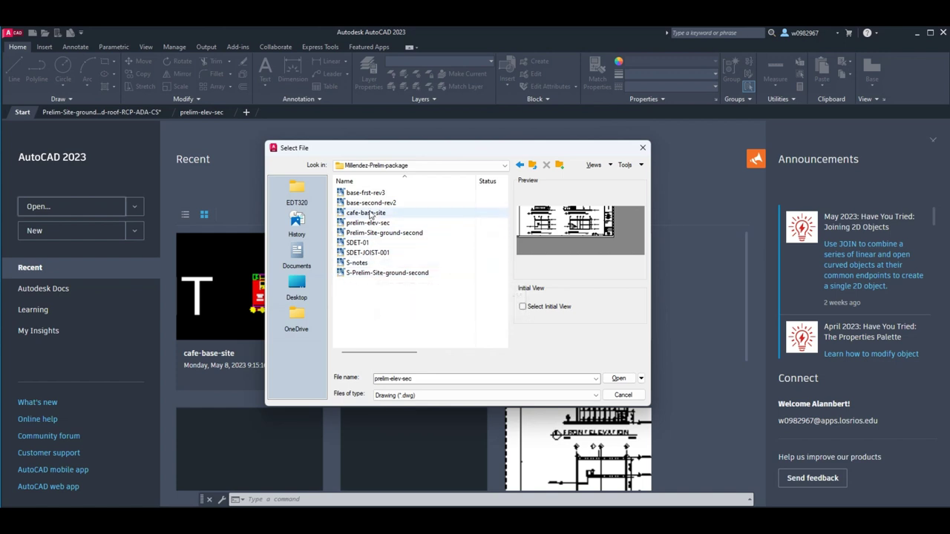
pyautogui.doubleClick(378, 273)
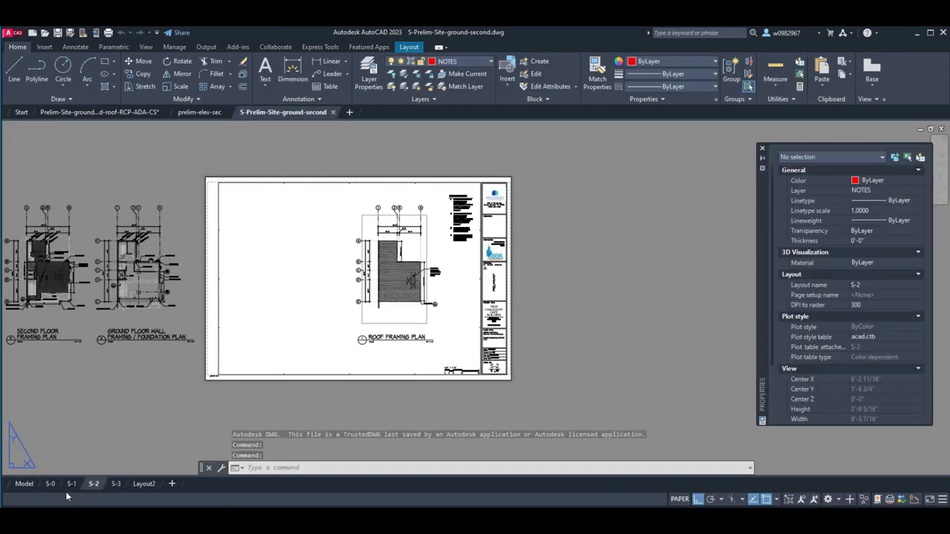
pyautogui.click(50, 483)
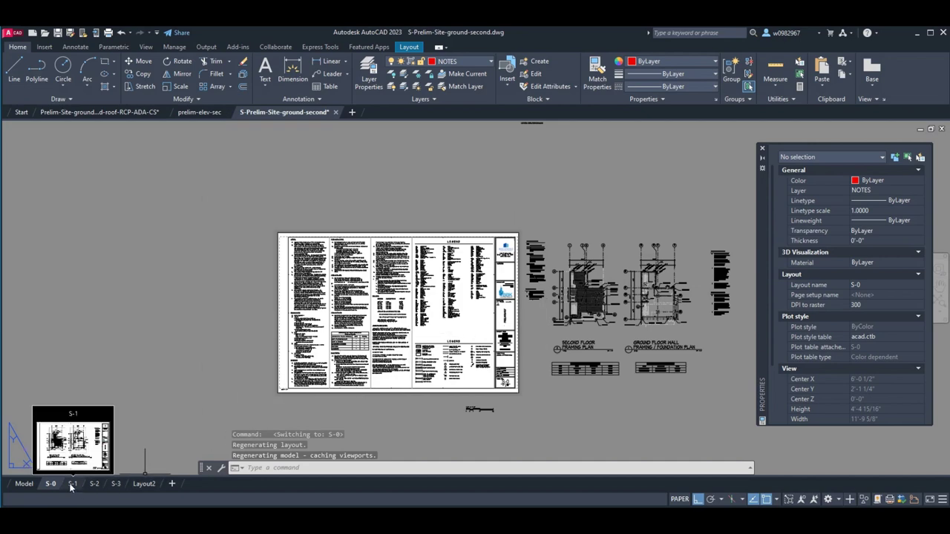
# - Delete Layout2 from the Prelim-Site-ground-second-roof-RCP-ADA-CS drawing
pyautogui.click(137, 113)
pyautogui.moveTo(267, 484)
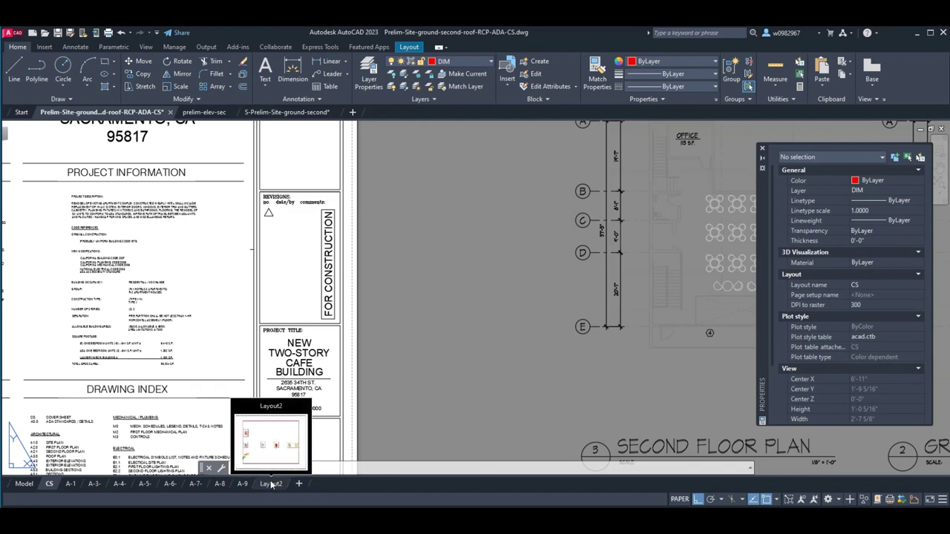
pyautogui.rightClick(271, 484)
pyautogui.click(270, 484)
pyautogui.rightClick(270, 484)
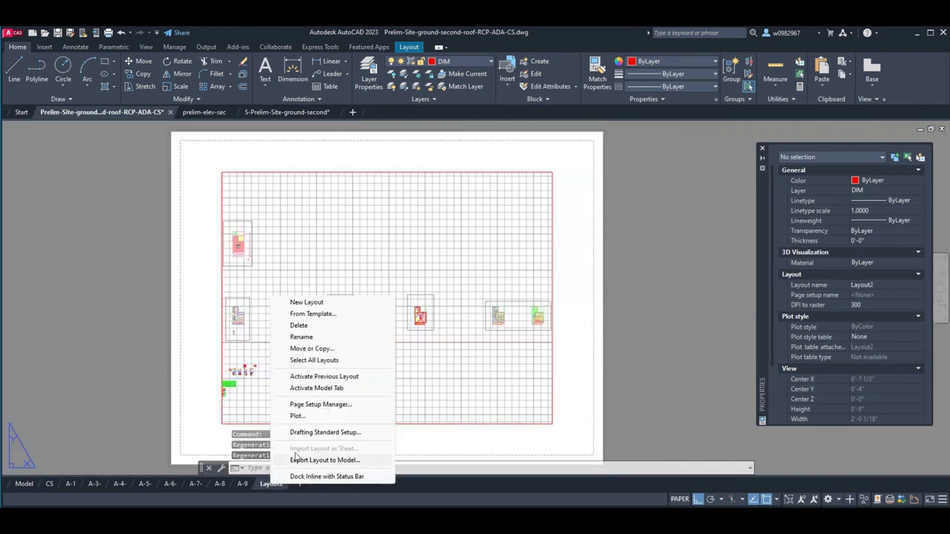
pyautogui.click(300, 326)
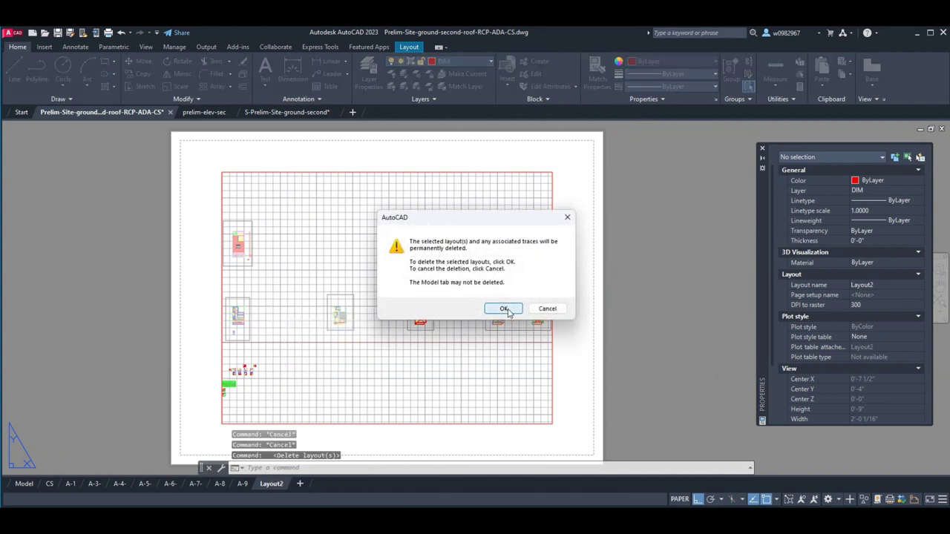
pyautogui.click(504, 309)
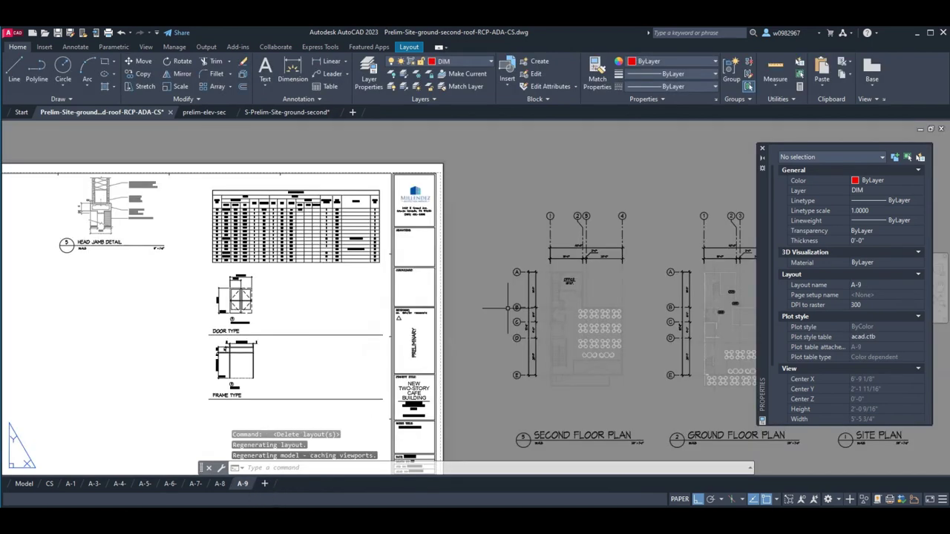
# - Check the leftover layouts in prelim-elev-sec, including Layout1, and the layouts in S-Prelim-Site-ground-second
pyautogui.click(204, 112)
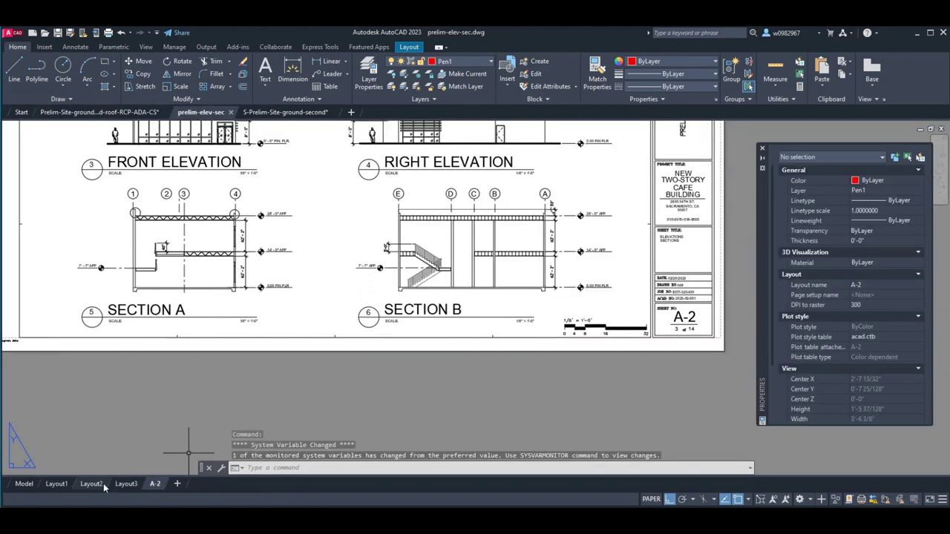
pyautogui.click(58, 483)
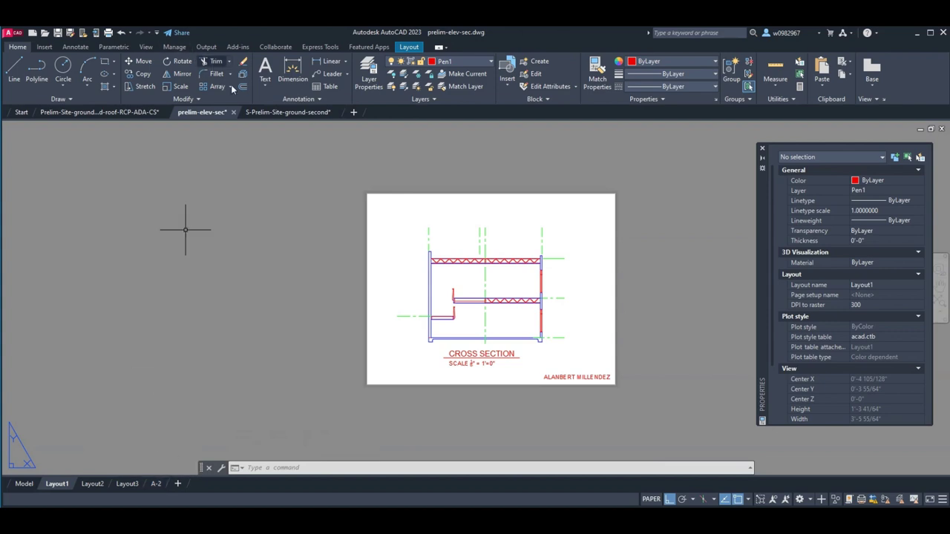
pyautogui.click(277, 112)
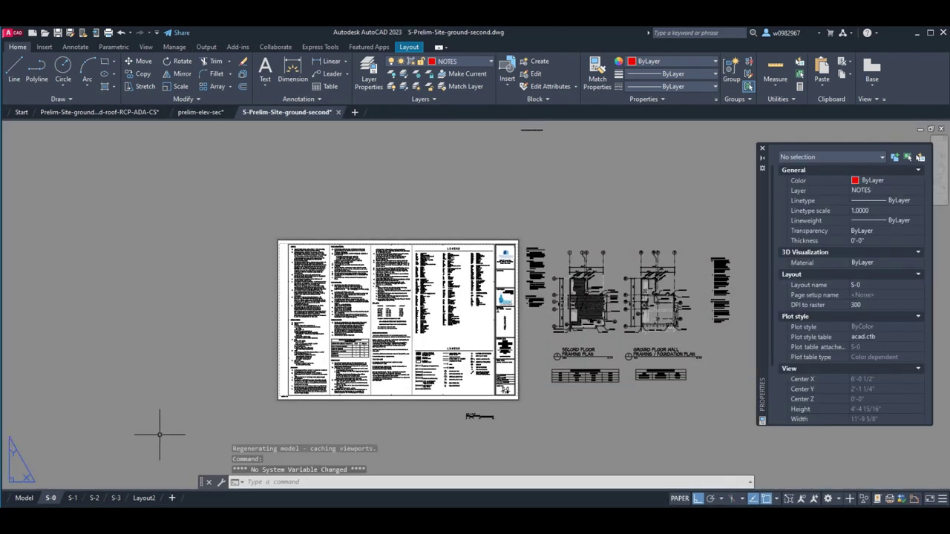
# - Check the checklist's PDF instructions and open the Publish dialog from the Prelim-Site-ground-second-roof-RCP-ADA-CS drawing
pyautogui.click(83, 113)
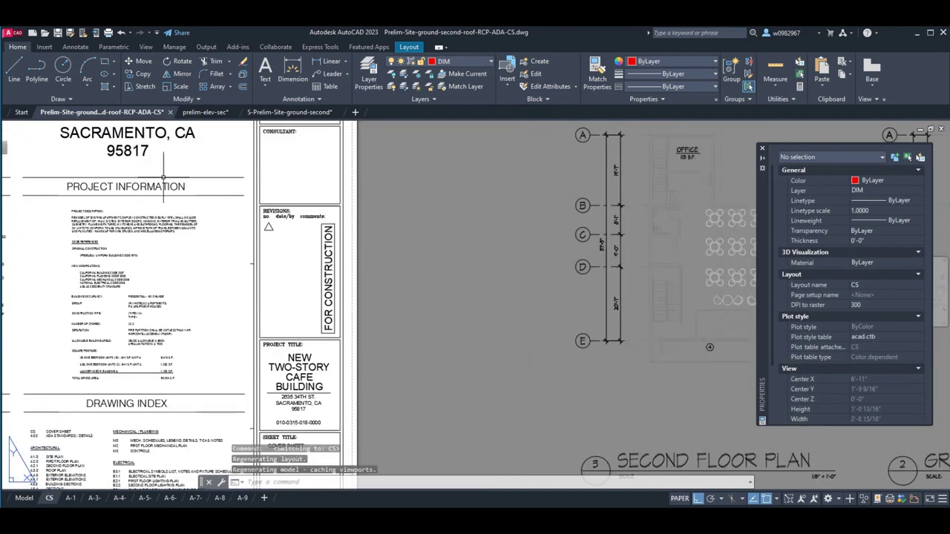
pyautogui.hotkey('alt', 'Tab')
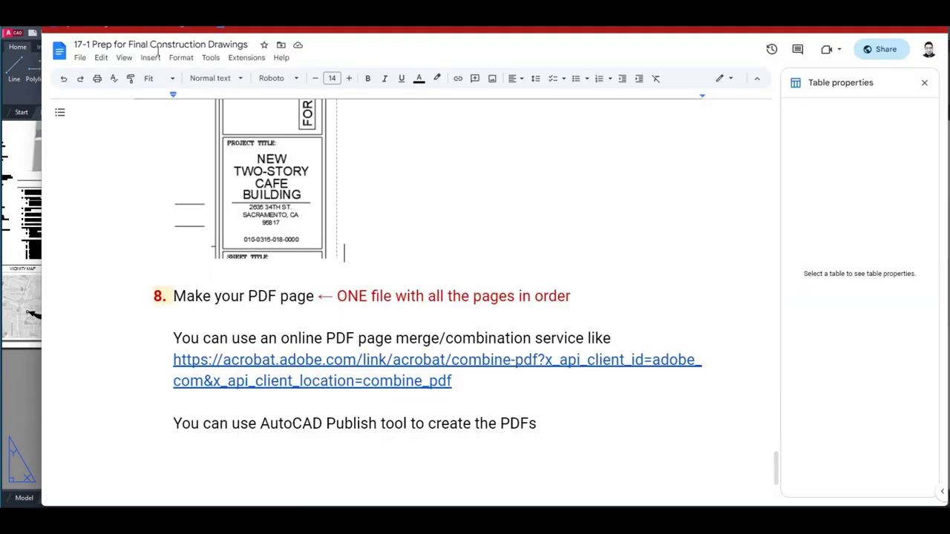
pyautogui.hotkey('alt', 'Tab')
pyautogui.moveTo(339, 238); pyautogui.dragTo(484, 357, button='middle')
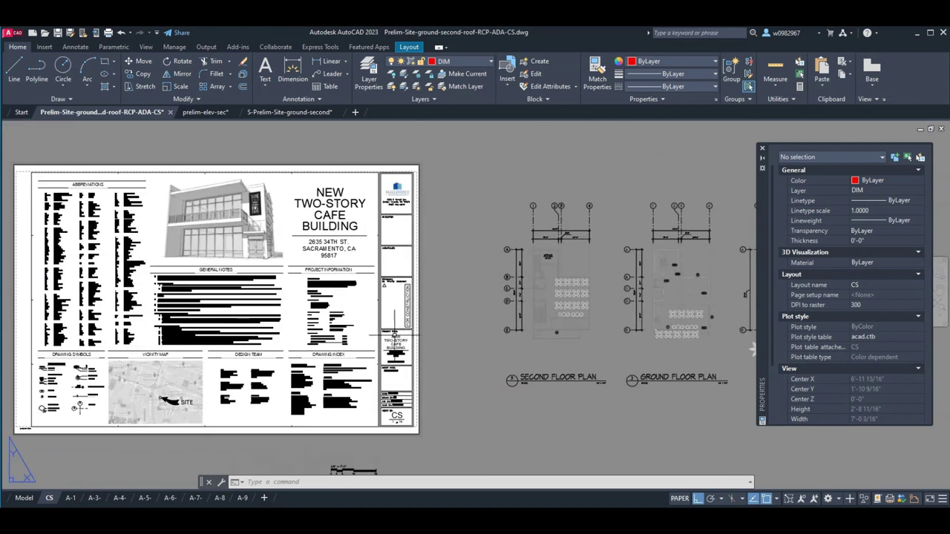
pyautogui.click(13, 34)
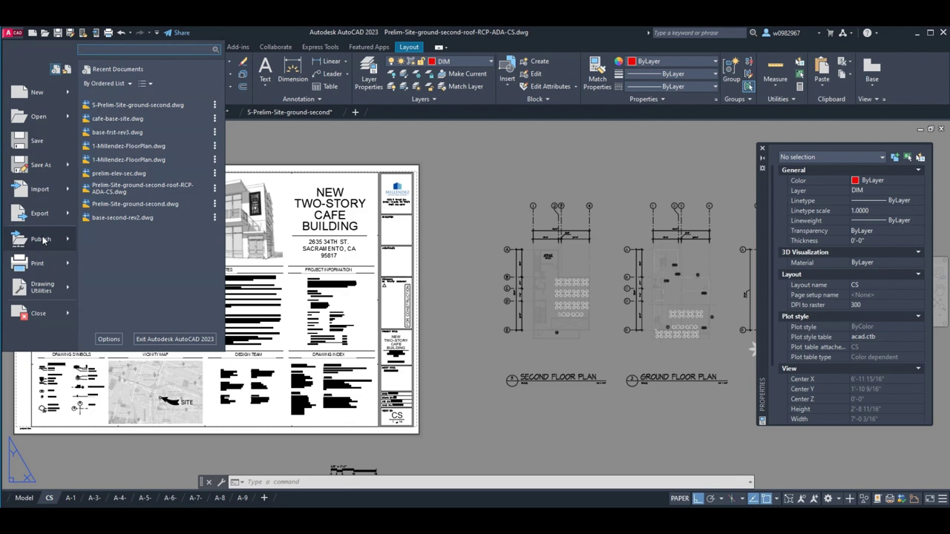
pyautogui.click(141, 187)
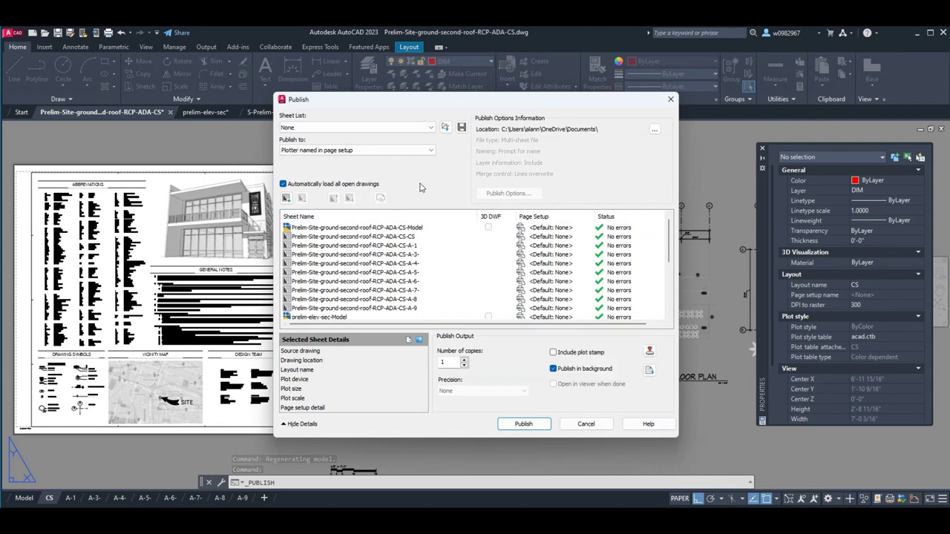
# - Remove the Prelim-Site-ground-second-roof-RCP-ADA-CS-Model sheet from the list of sheets to publish
pyautogui.scroll(-4, 415, 256)
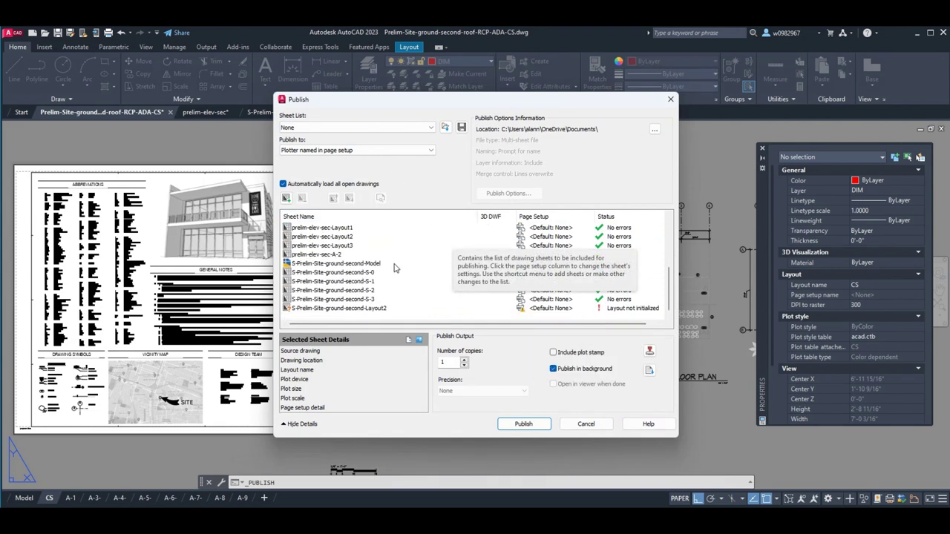
pyautogui.scroll(4, 364, 297)
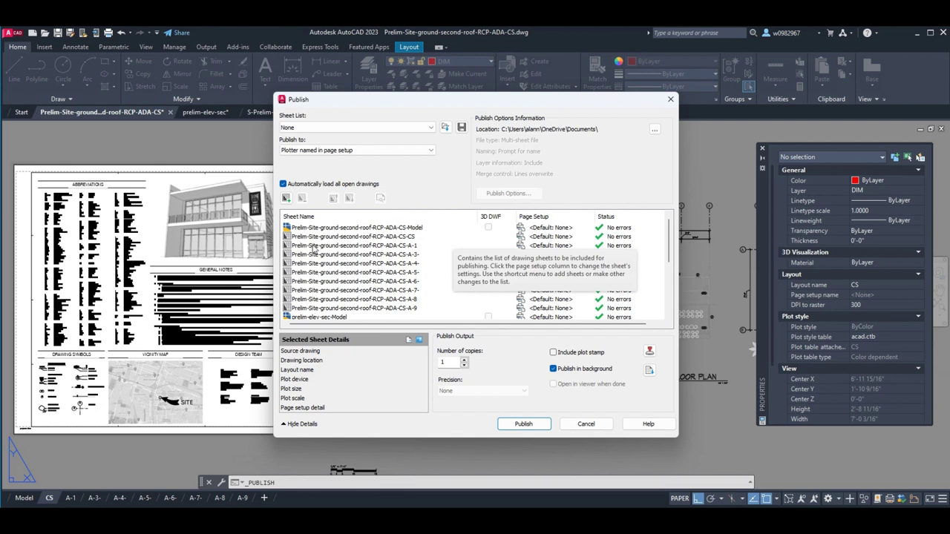
pyautogui.click(397, 228)
pyautogui.rightClick(398, 229)
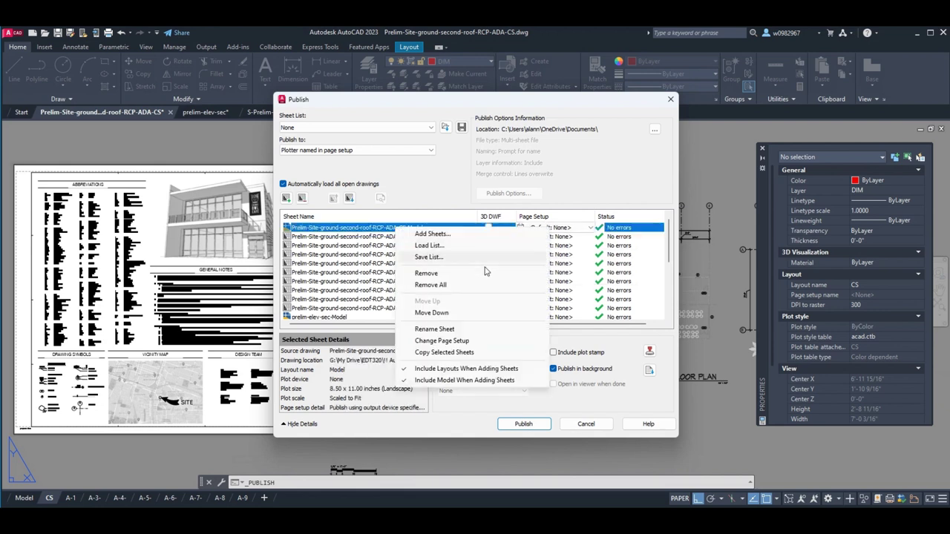
pyautogui.click(427, 273)
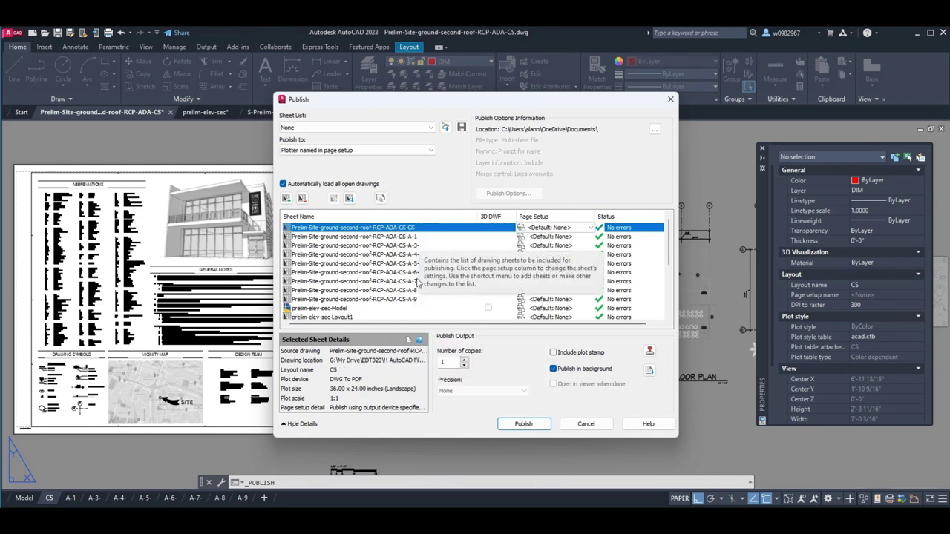
# - Remove the prelim-elev-sec Model, Layout1, Layout2 and Layout3 sheets from the publish list
pyautogui.scroll(-2, 355, 315)
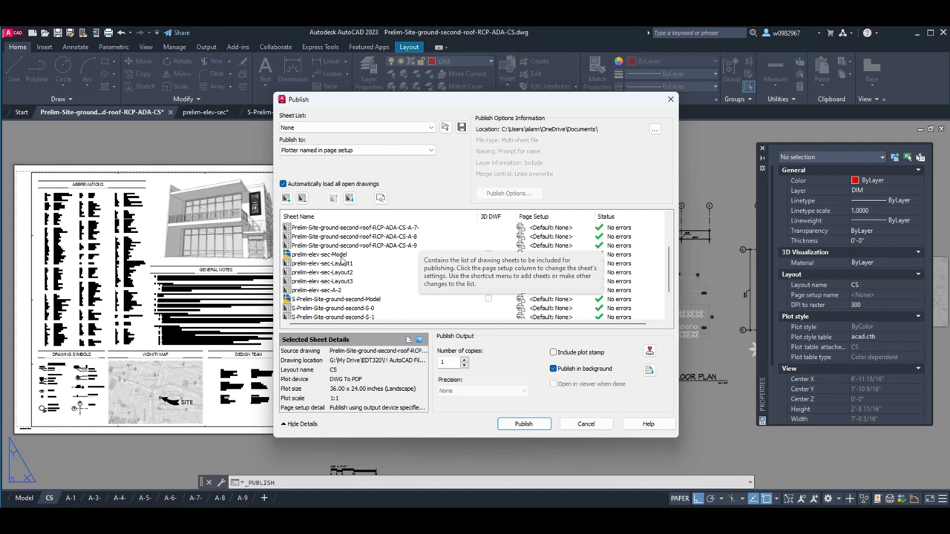
pyautogui.click(344, 255)
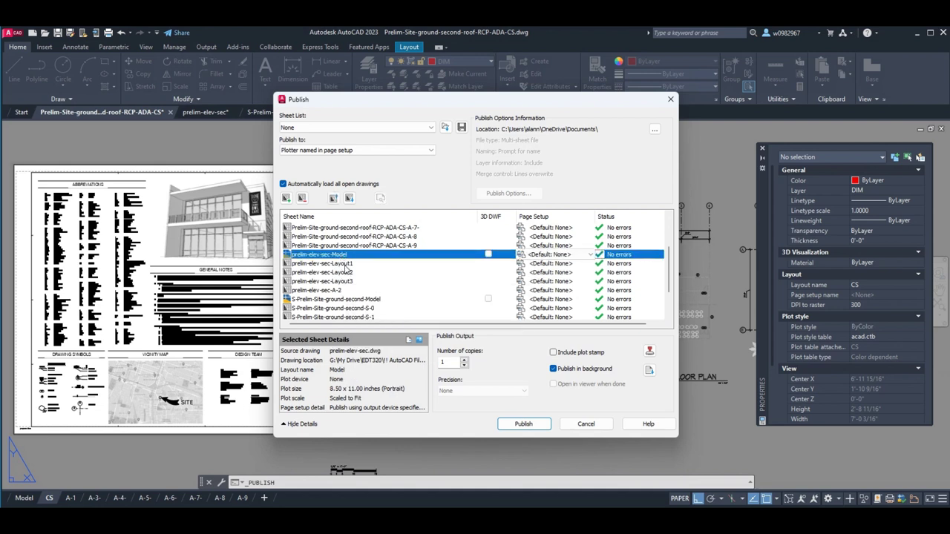
pyautogui.keyDown('shift'); pyautogui.click(346, 272); pyautogui.keyUp('shift')
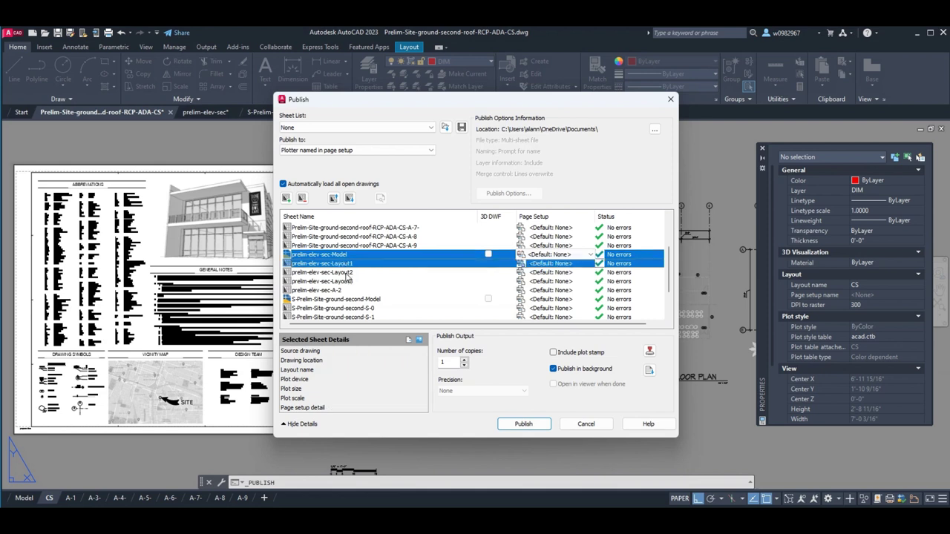
pyautogui.keyDown('shift'); pyautogui.click(348, 282); pyautogui.keyUp('shift')
pyautogui.rightClick(343, 262)
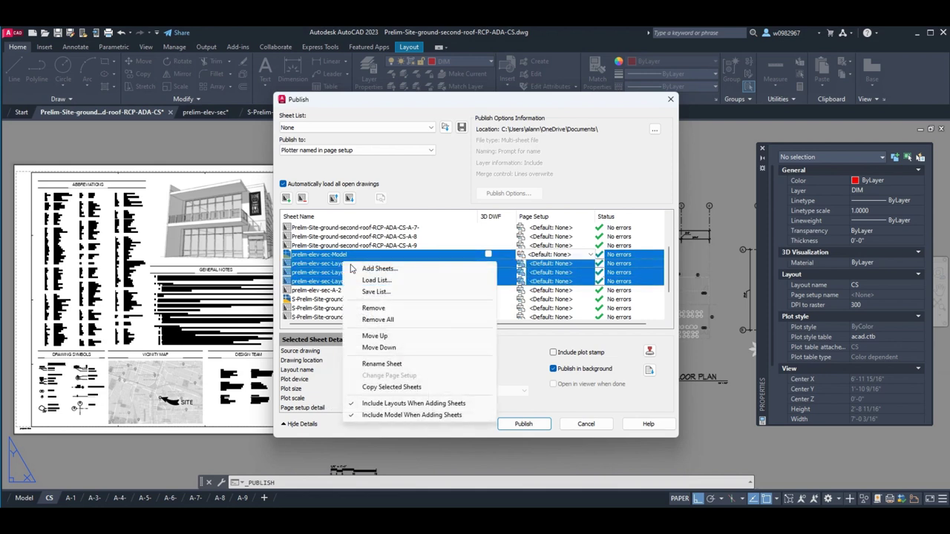
pyautogui.click(375, 308)
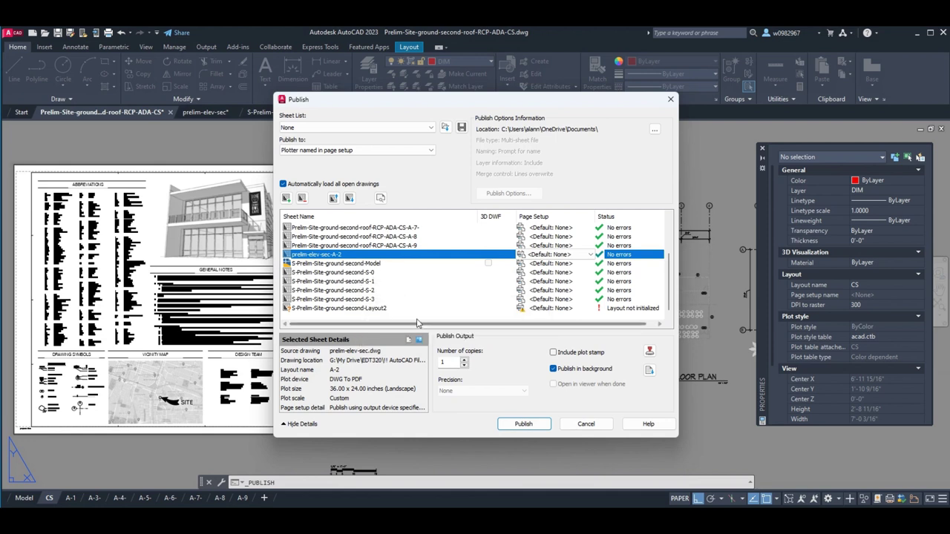
# - Remove the uninitialized S-Prelim-Site-ground-second-Layout2 sheet from the publish list
pyautogui.click(369, 308)
pyautogui.rightClick(367, 309)
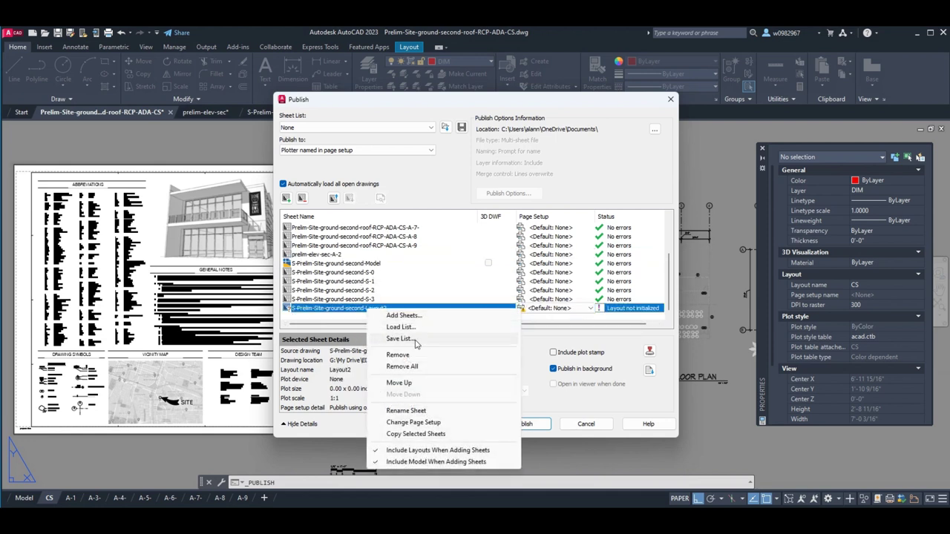
pyautogui.click(400, 355)
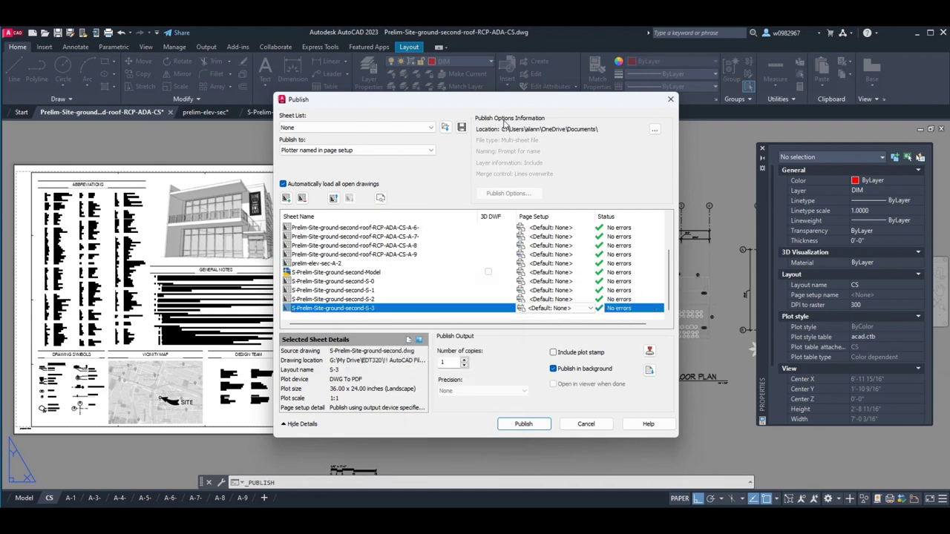
# - Set the output location for the published files to the Desktop folder
pyautogui.click(654, 130)
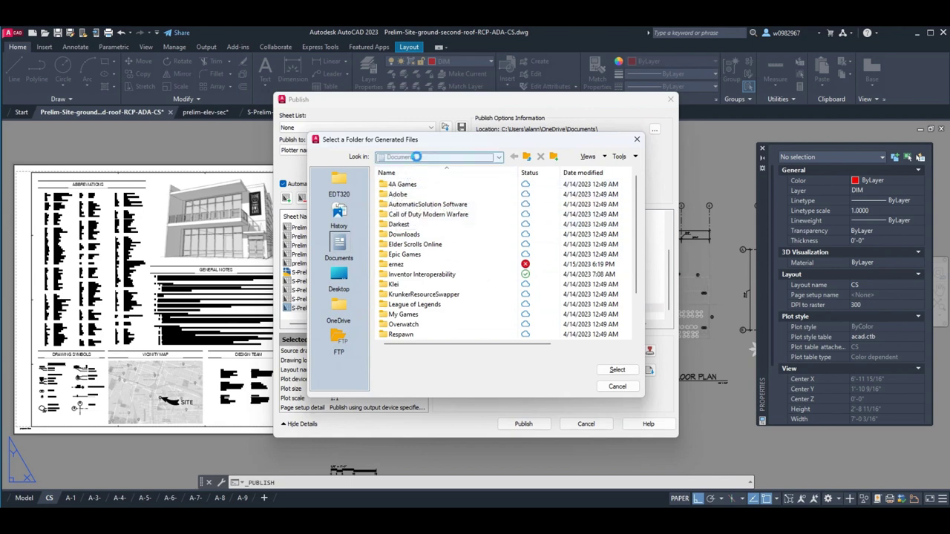
pyautogui.click(413, 158)
pyautogui.click(401, 166)
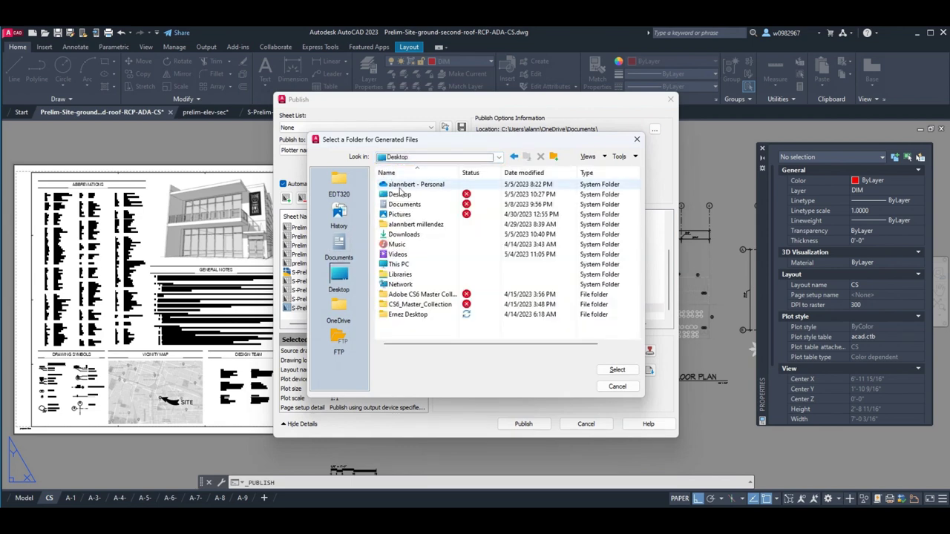
pyautogui.click(617, 371)
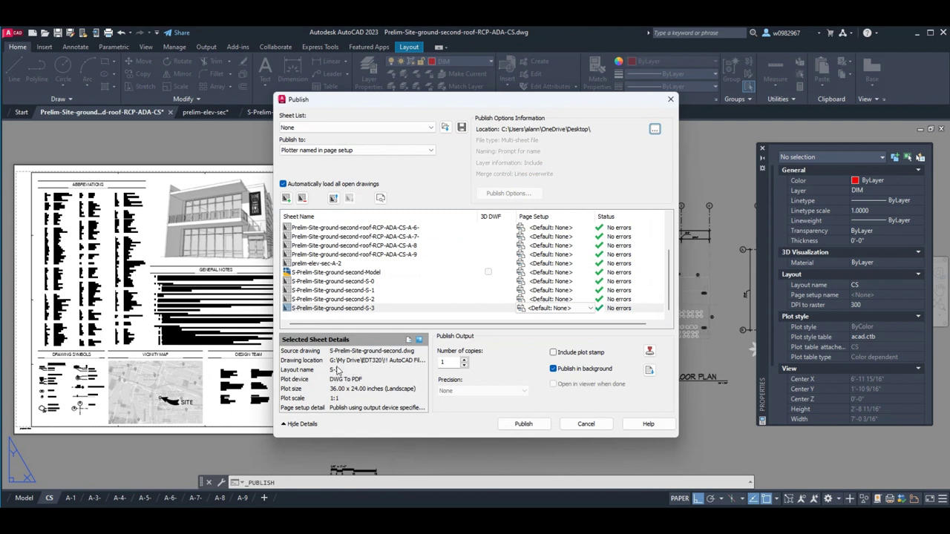
# - Set the publish format to PDF with background publishing off and precision None, and accept the existing PDF publish options
pyautogui.scroll(2, 355, 269)
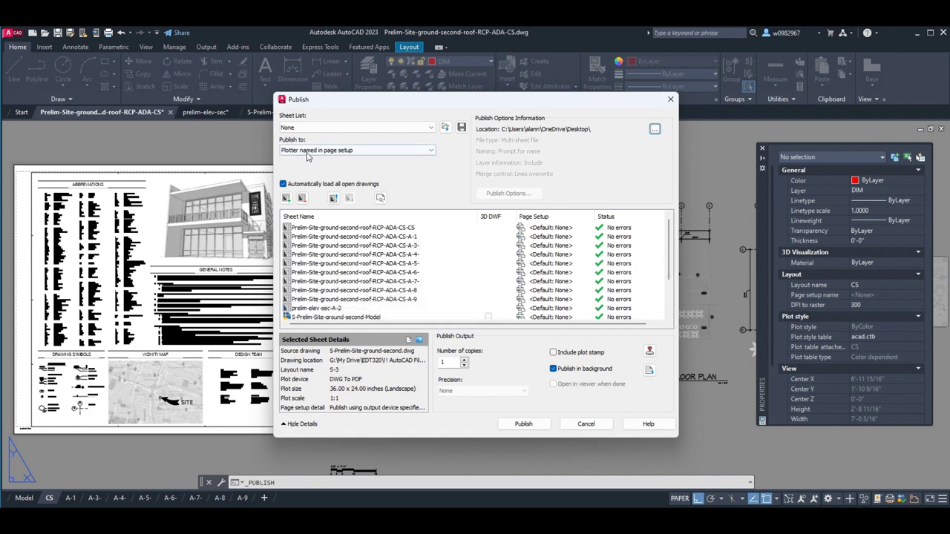
pyautogui.click(314, 152)
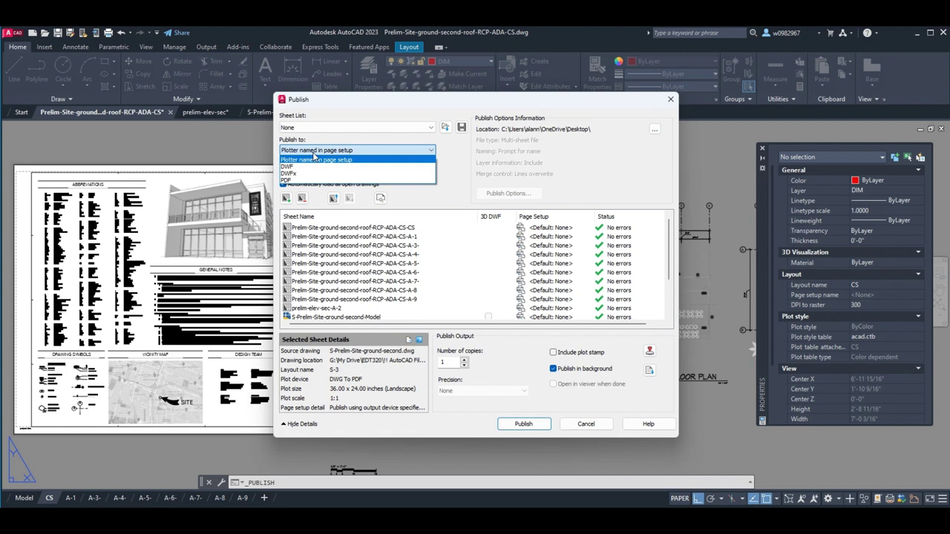
pyautogui.click(294, 180)
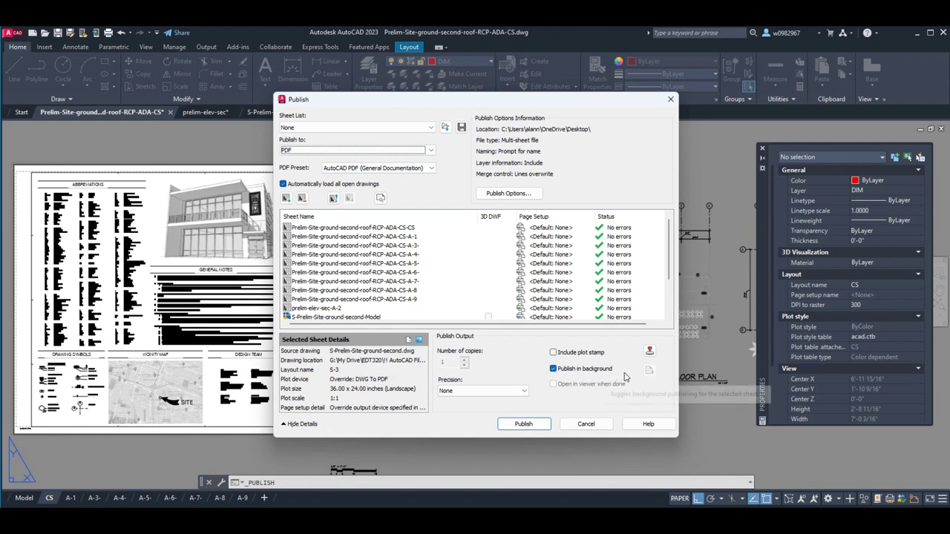
pyautogui.click(553, 370)
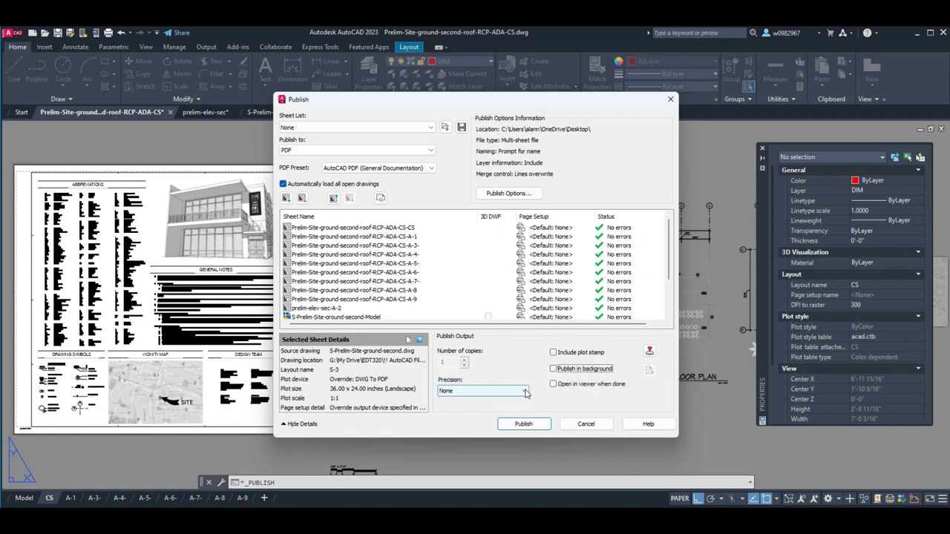
pyautogui.click(525, 392)
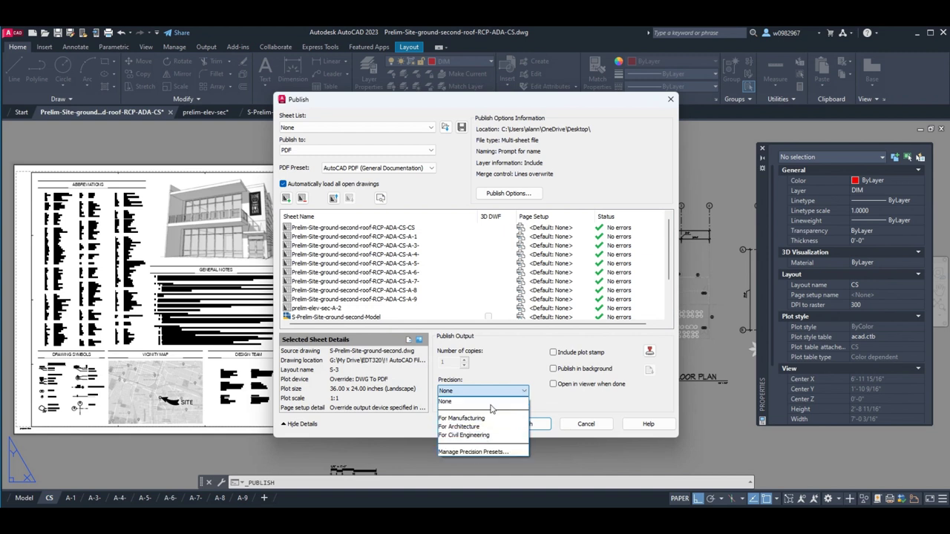
pyautogui.click(466, 404)
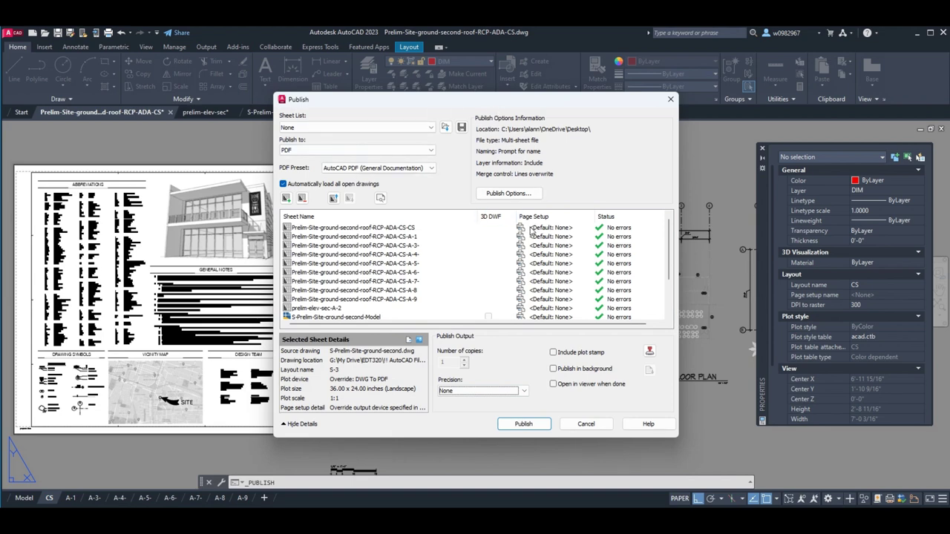
pyautogui.click(509, 193)
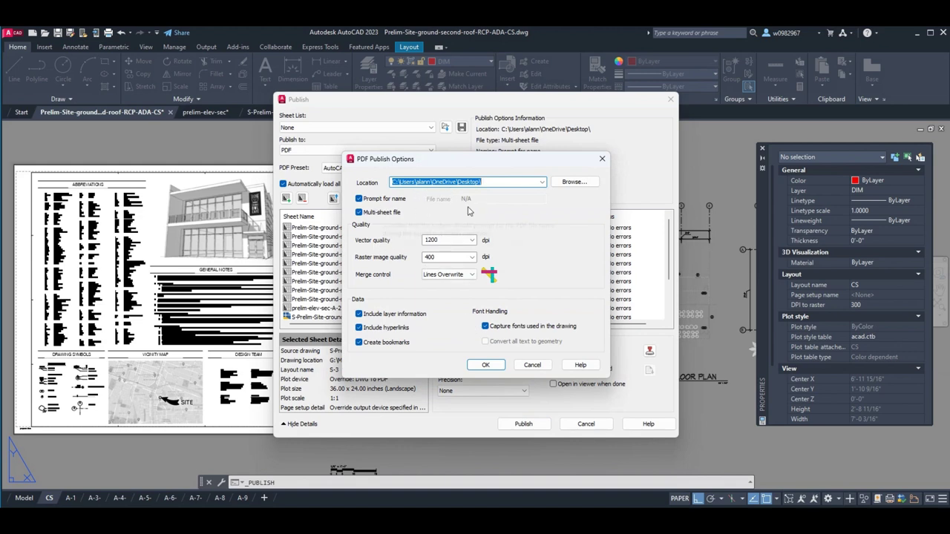
pyautogui.click(486, 365)
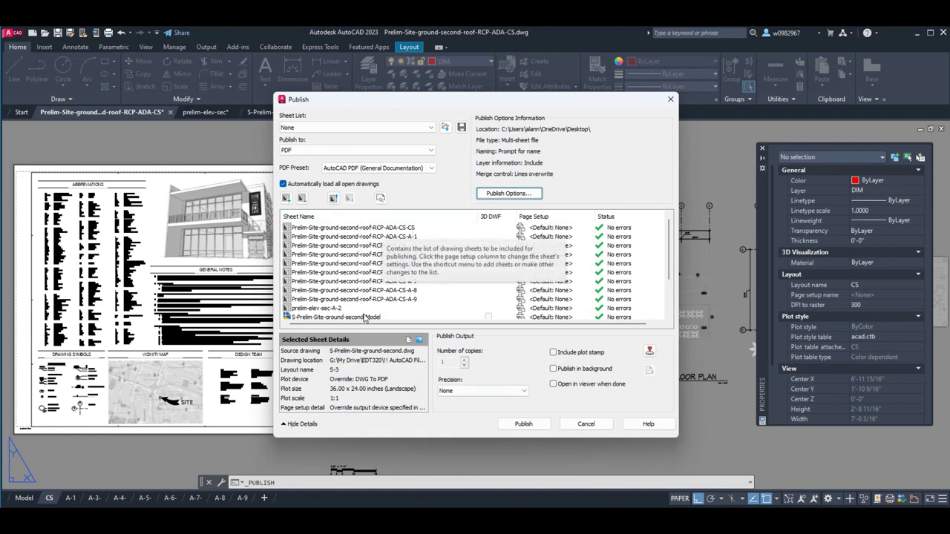
# - Rename the first sheet in the publish list to CS by removing its drawing-name prefix
pyautogui.rightClick(362, 233)
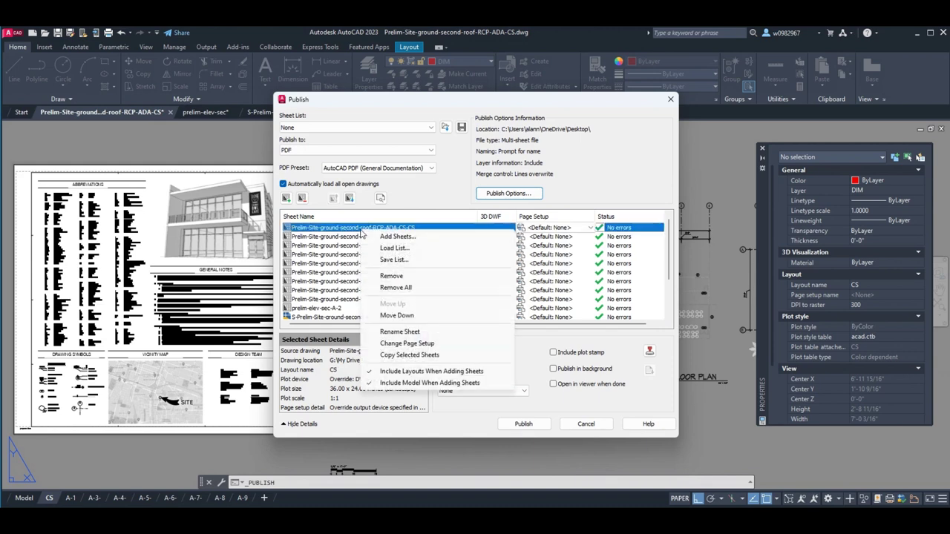
pyautogui.click(400, 332)
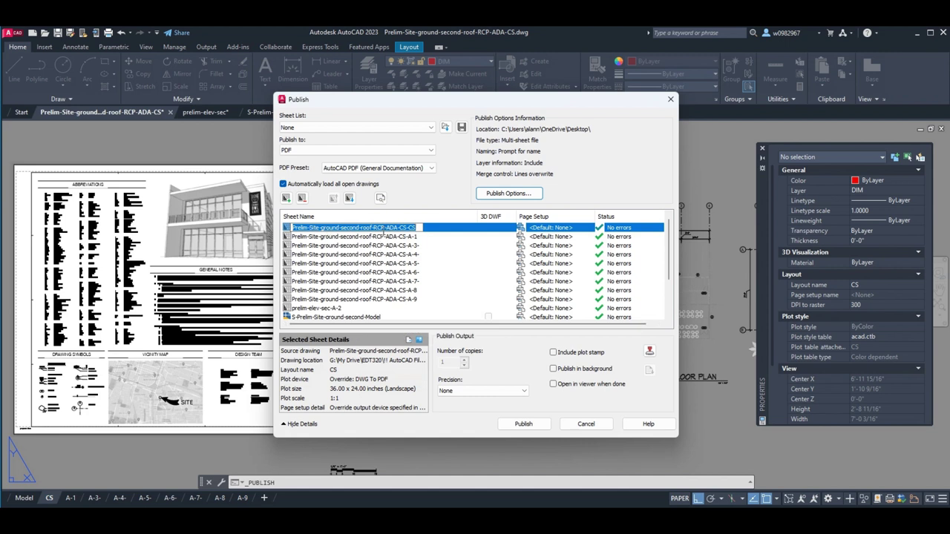
pyautogui.click(383, 228)
pyautogui.moveTo(409, 229); pyautogui.dragTo(293, 238)
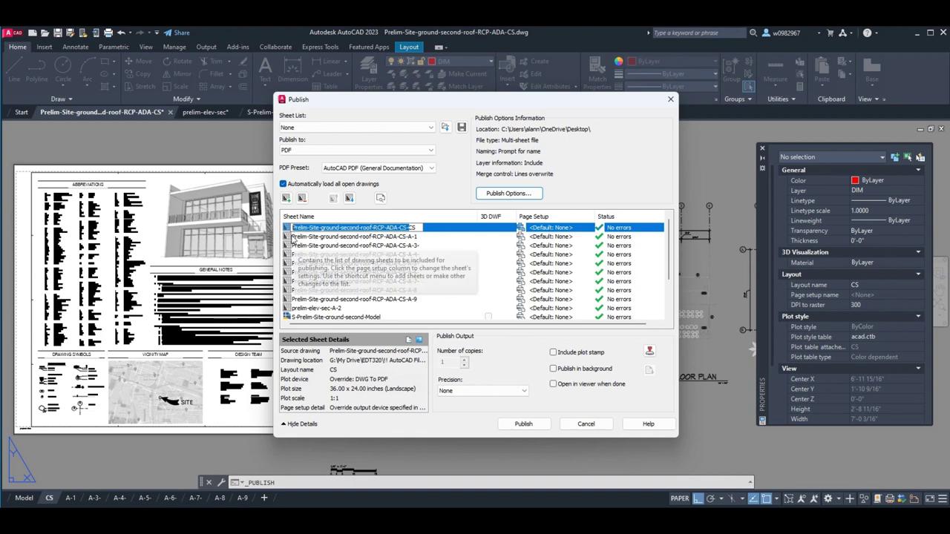
pyautogui.press('BackSpace')
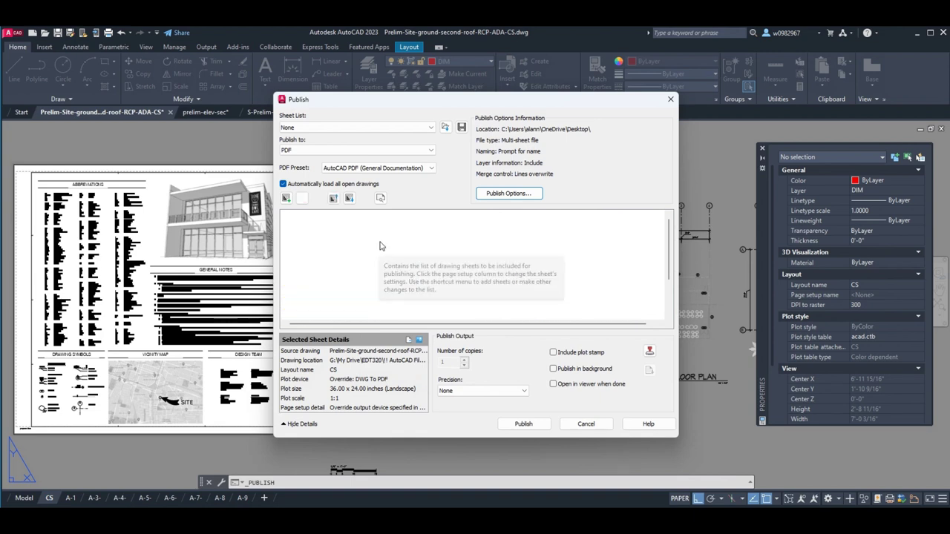
# - Rename the second sheet in the publish list to A-1 by removing its drawing-name prefix
pyautogui.click(383, 238)
pyautogui.rightClick(384, 237)
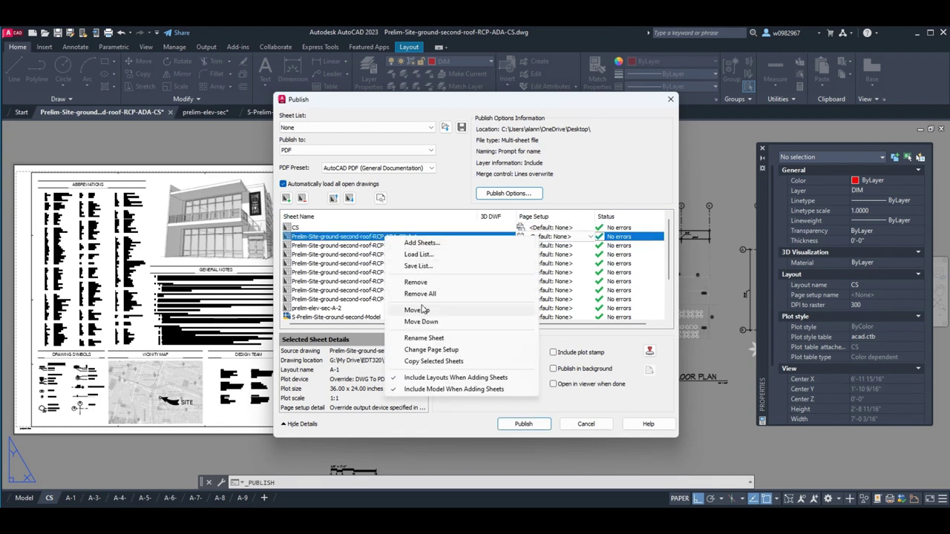
pyautogui.click(426, 338)
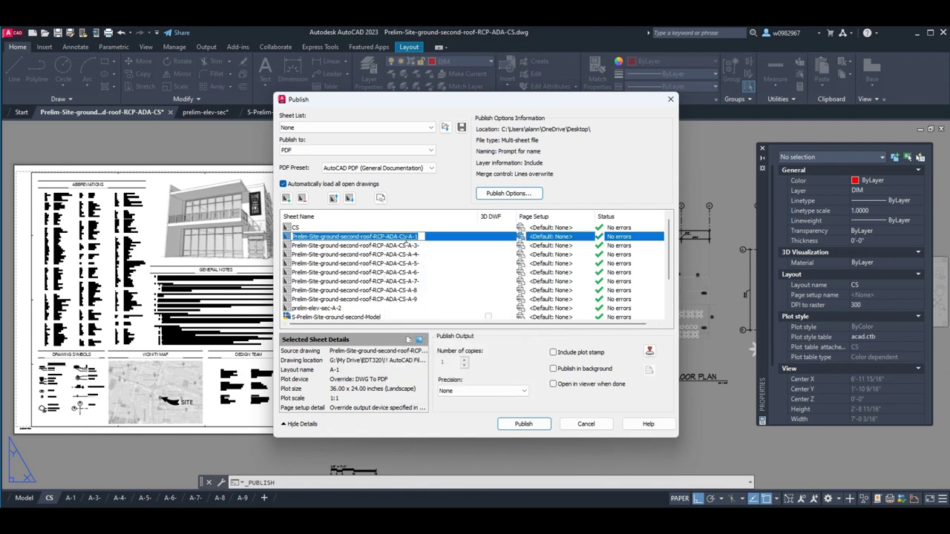
pyautogui.click(407, 236)
pyautogui.moveTo(397, 235); pyautogui.dragTo(300, 239)
pyautogui.press('BackSpace')
pyautogui.click(429, 228)
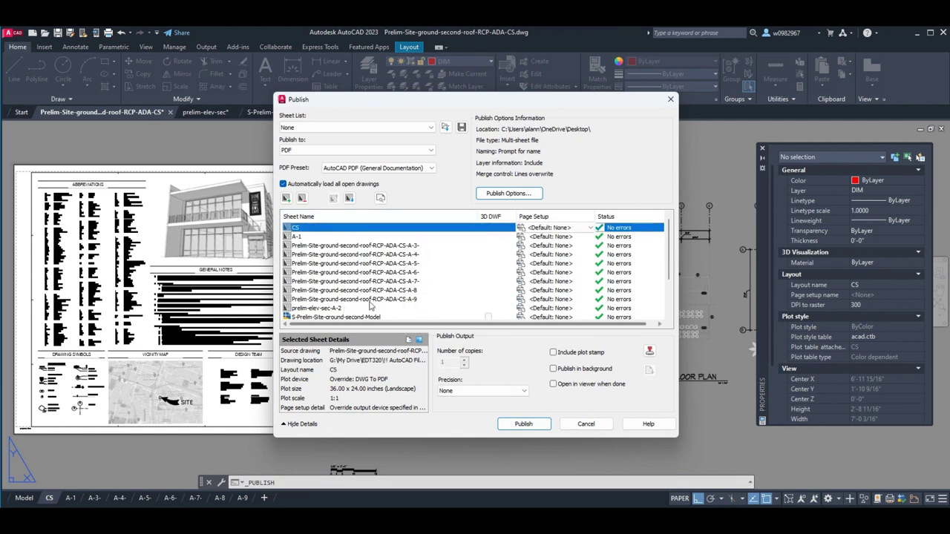
pyautogui.scroll(-2, 369, 285)
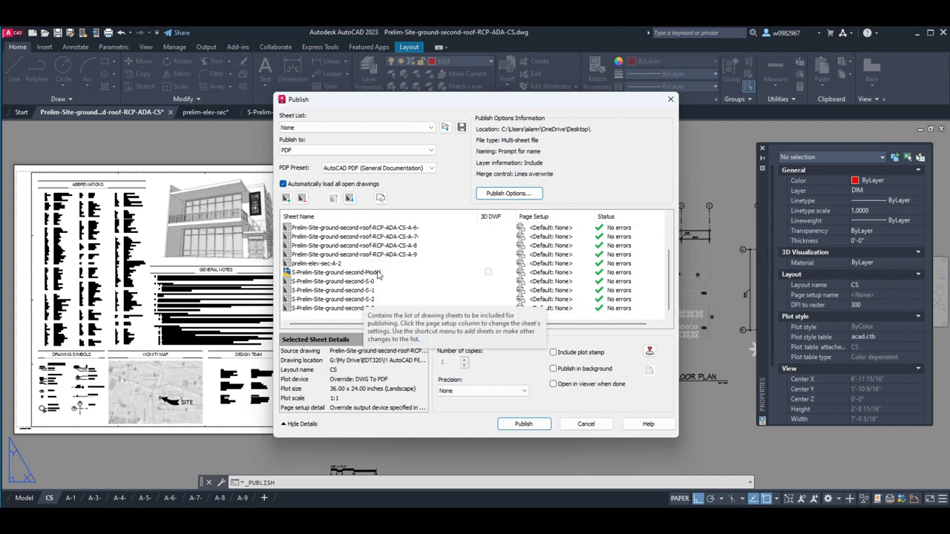
# - Reopen the PDF publish options and browse the output location to the EDT320 folder in My Drive on Google Drive
pyautogui.click(523, 424)
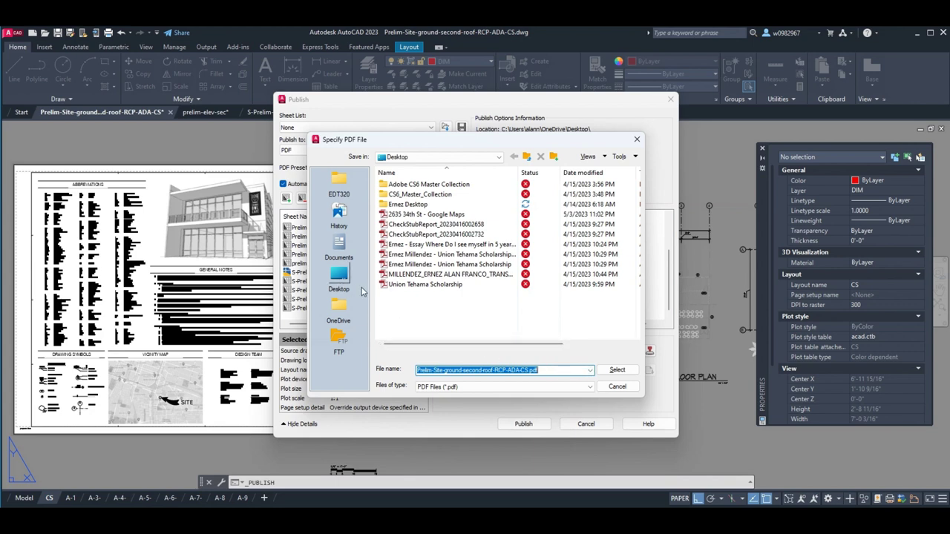
pyautogui.click(617, 386)
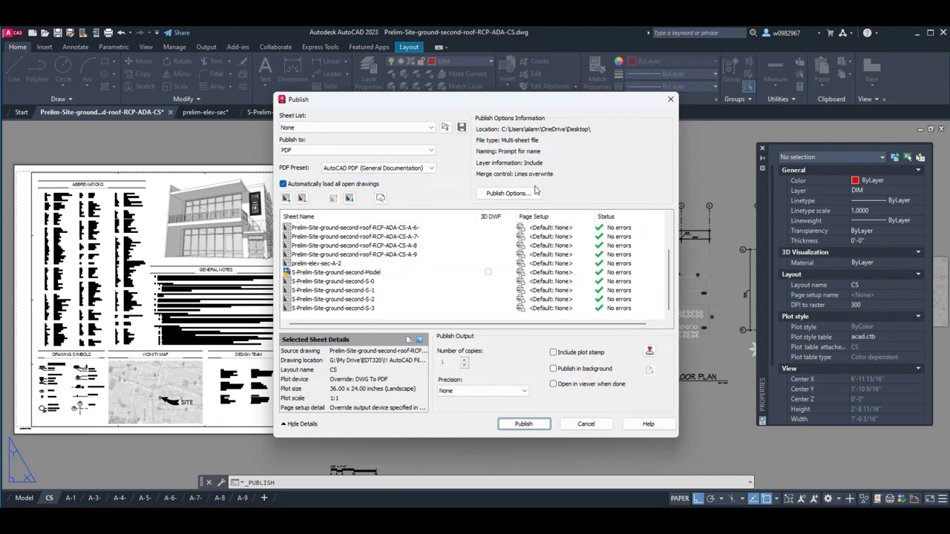
pyautogui.click(509, 193)
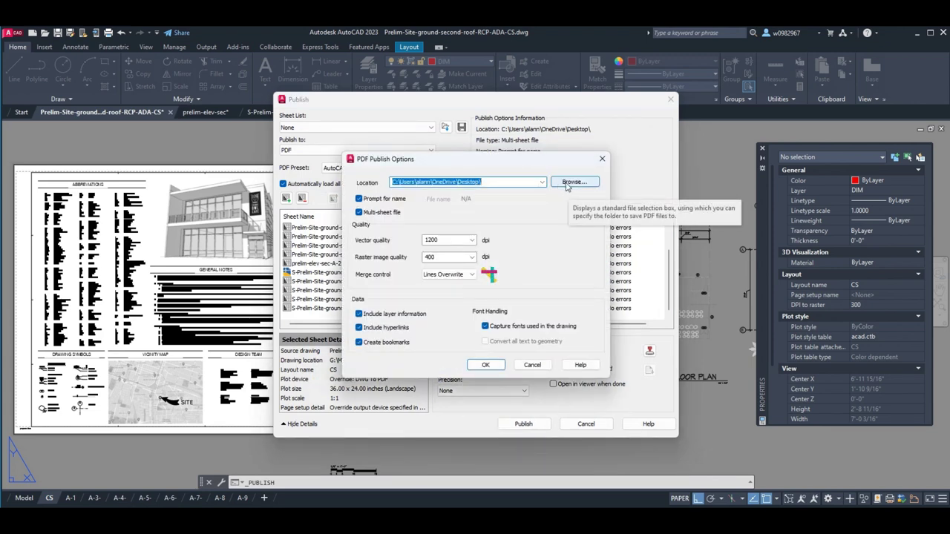
pyautogui.click(573, 183)
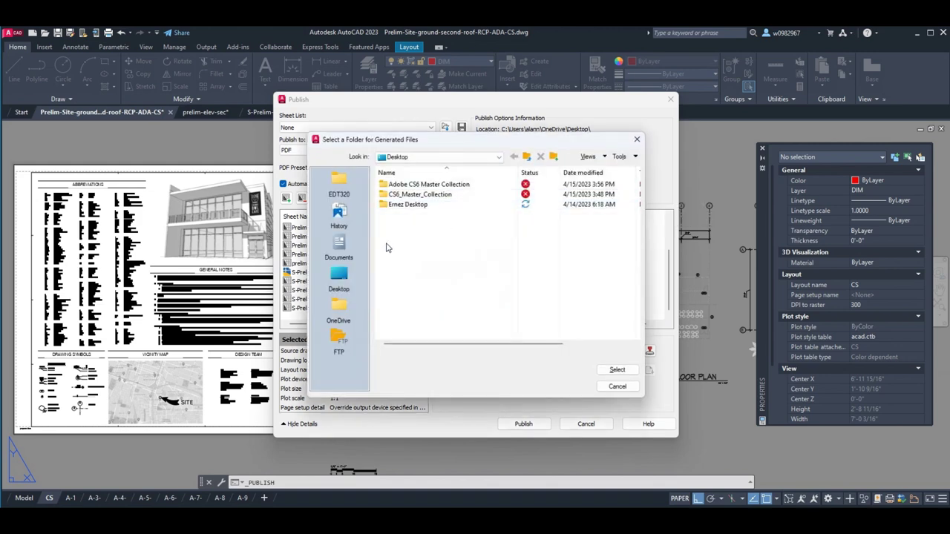
pyautogui.click(500, 158)
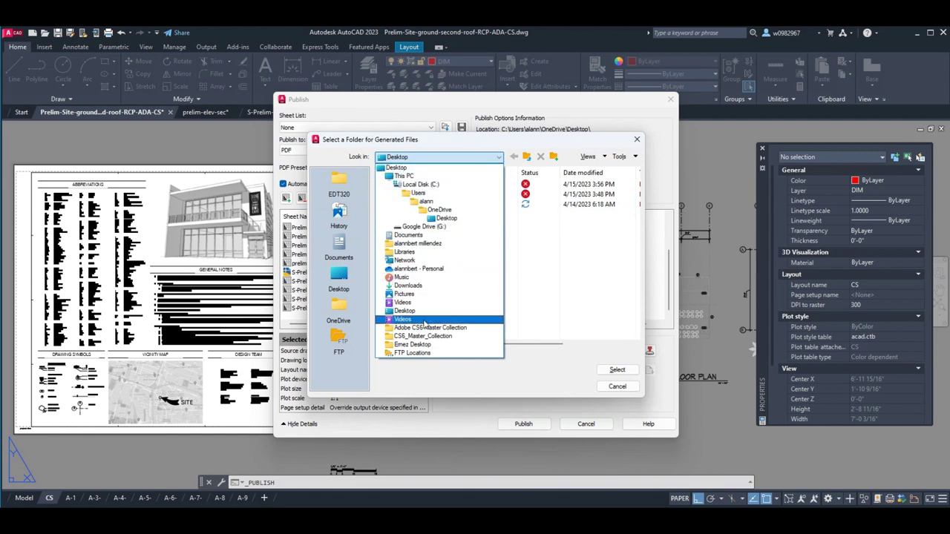
pyautogui.click(422, 227)
pyautogui.doubleClick(406, 205)
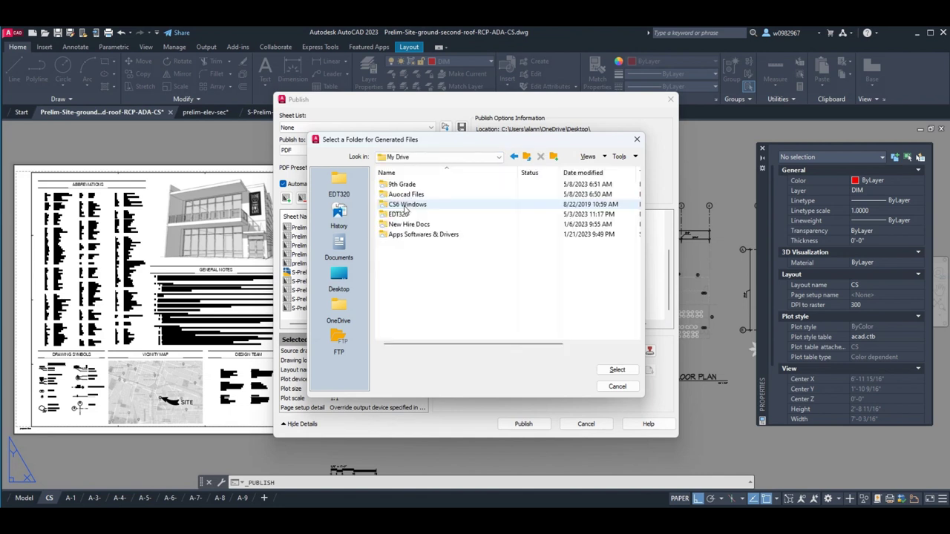
pyautogui.doubleClick(401, 215)
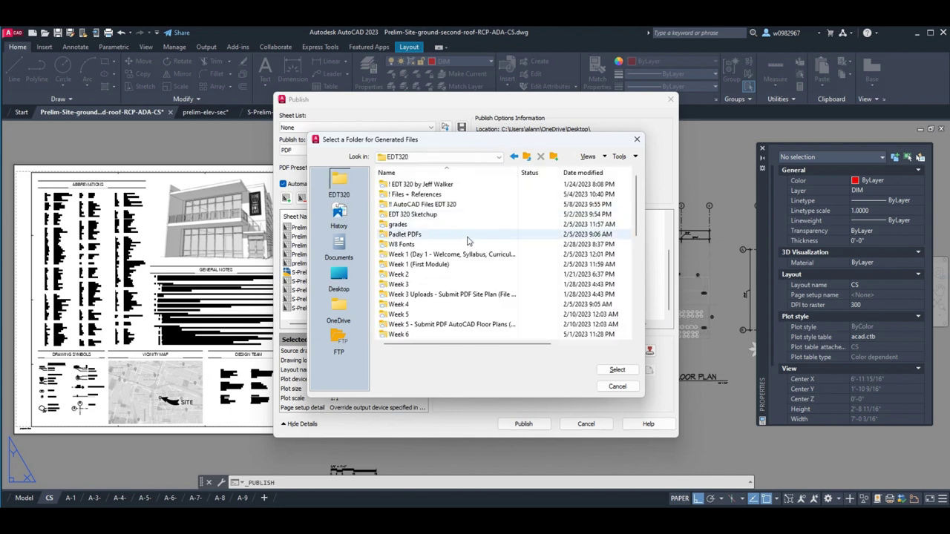
# - Create a folder named Publish inside EDT320 and accept it as the output location for the published PDF
pyautogui.rightClick(544, 226)
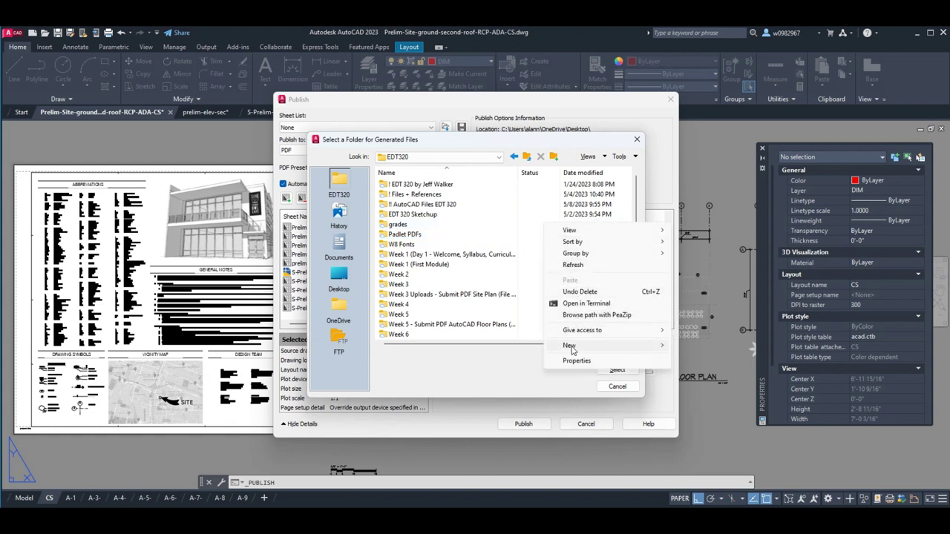
pyautogui.moveTo(576, 347)
pyautogui.click(696, 156)
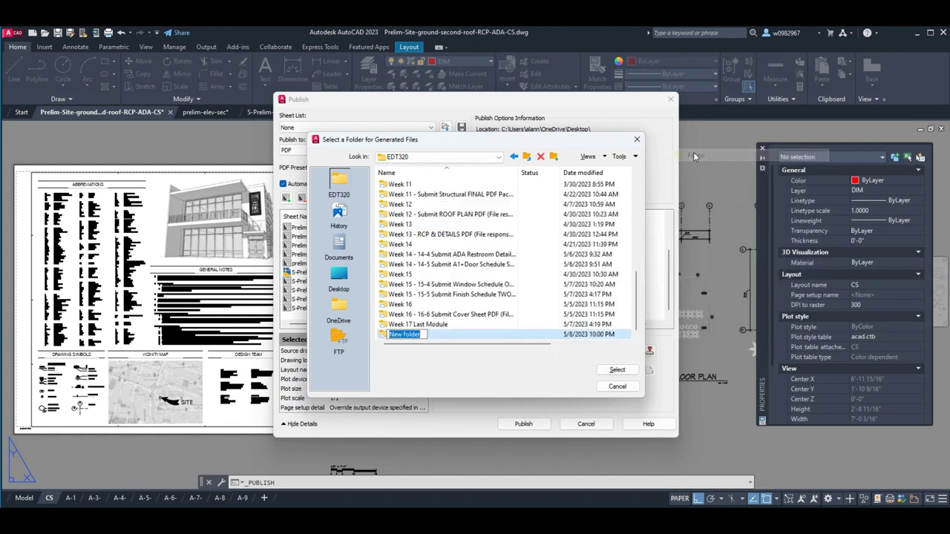
pyautogui.write('Publish')
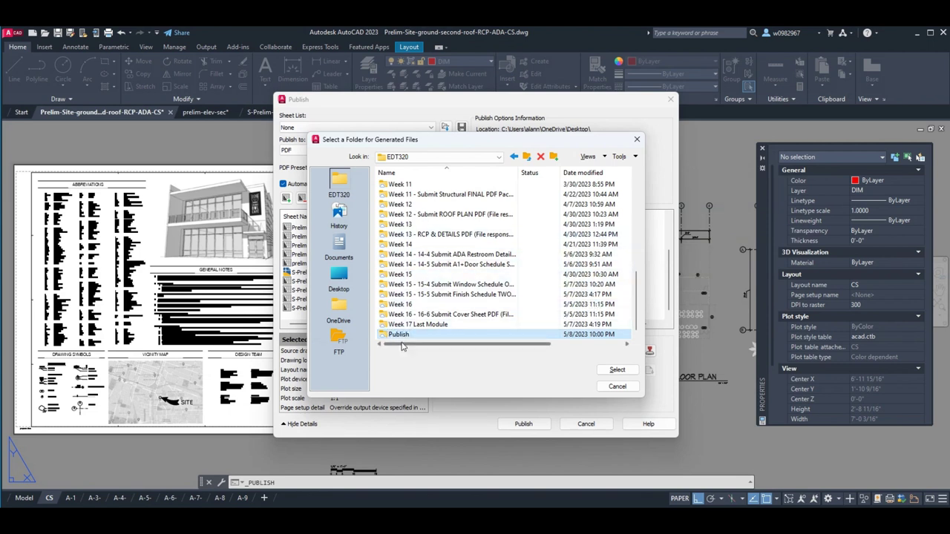
pyautogui.press('Return')
pyautogui.click(616, 371)
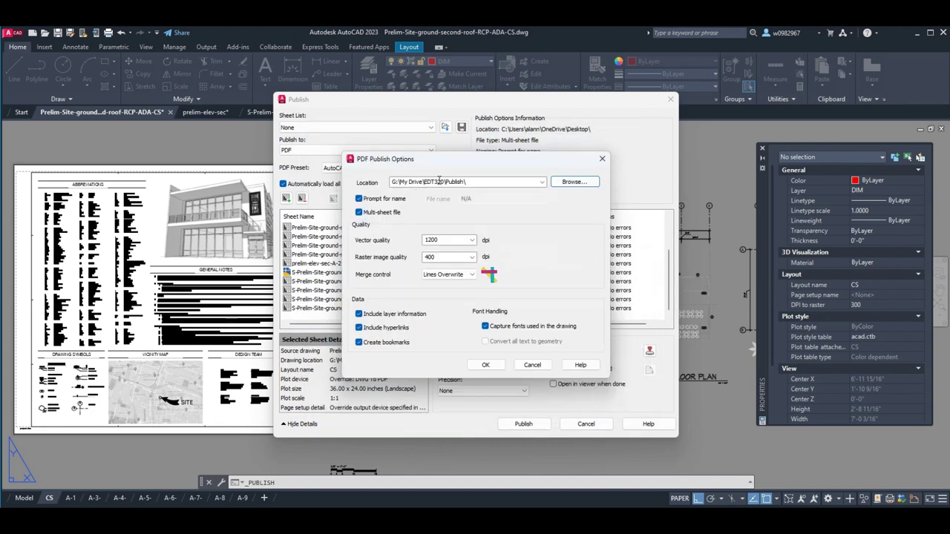
pyautogui.click(487, 366)
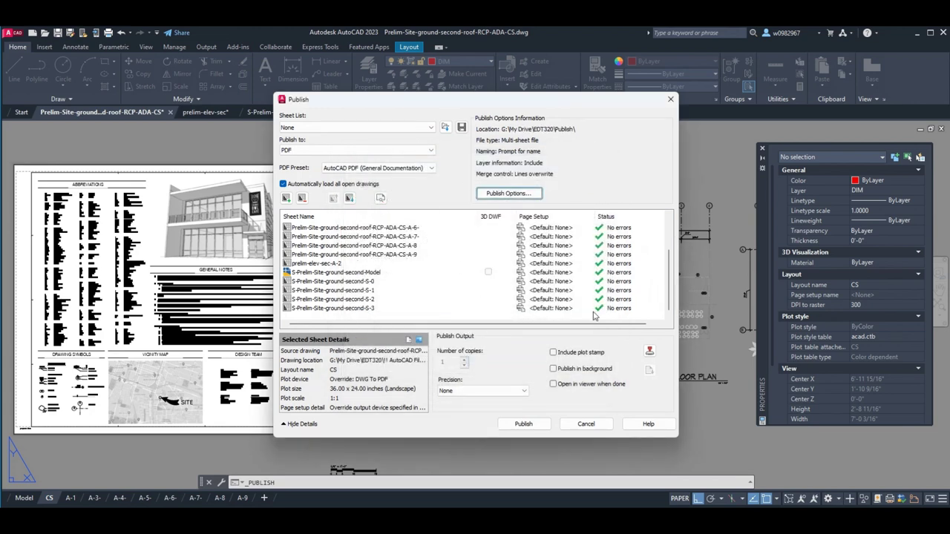
# - Publish the sheets to Prelim-Site-ground-second-roof-RCP-ADA-CS.pdf in the Publish folder without saving the sheet list
pyautogui.click(540, 423)
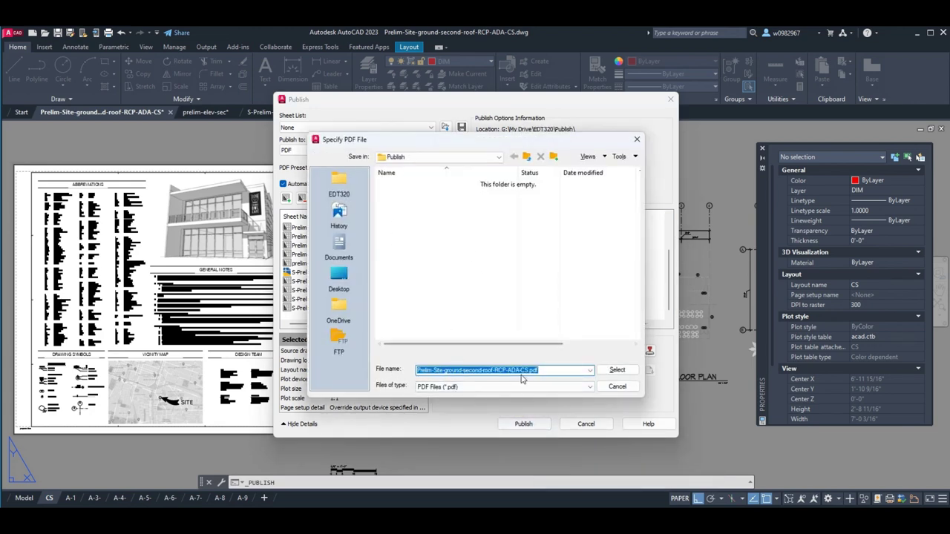
pyautogui.click(616, 371)
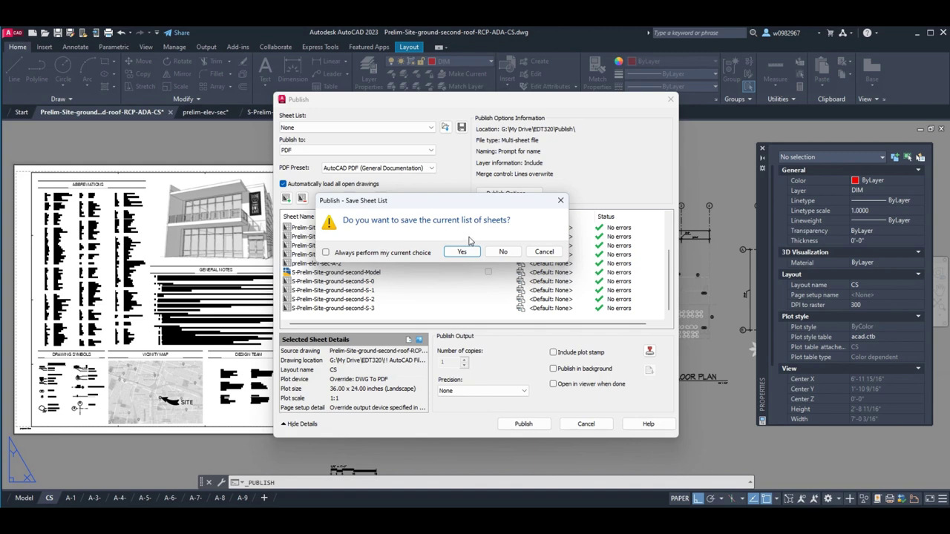
pyautogui.click(502, 252)
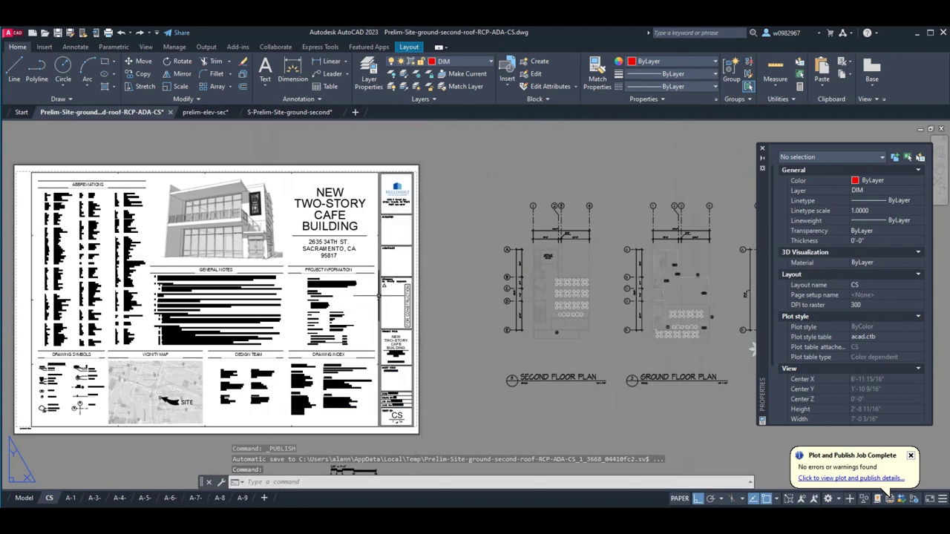
# - Switch to File Explorer, open the published PDF from the EDT320 Publish folder, and skim through its pages
pyautogui.moveTo(364, 523)
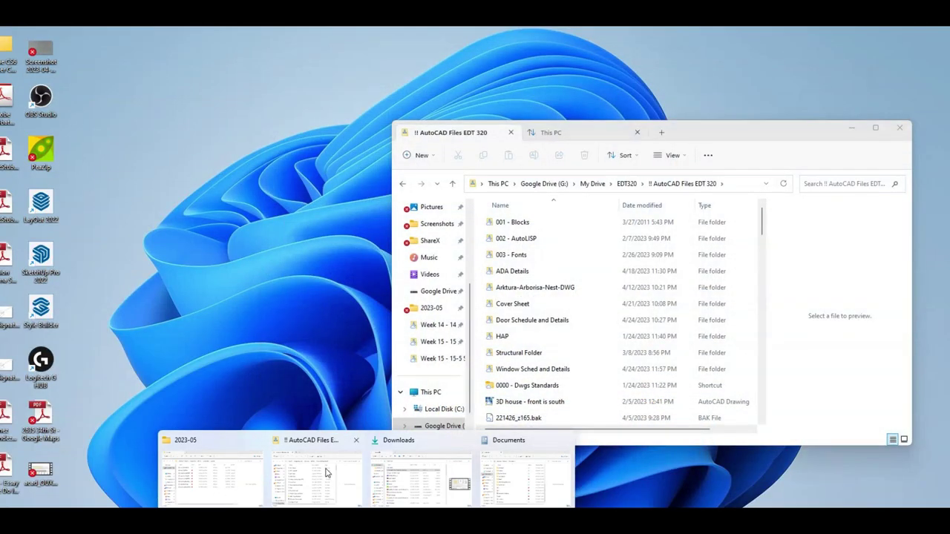
pyautogui.click(331, 470)
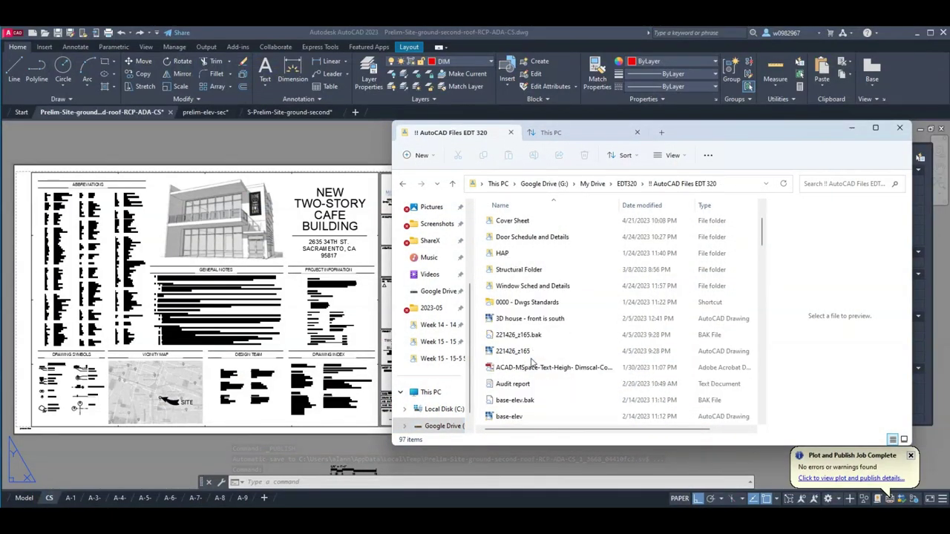
pyautogui.click(627, 183)
pyautogui.scroll(-8, 542, 359)
pyautogui.scroll(-3, 546, 364)
pyautogui.scroll(10, 547, 354)
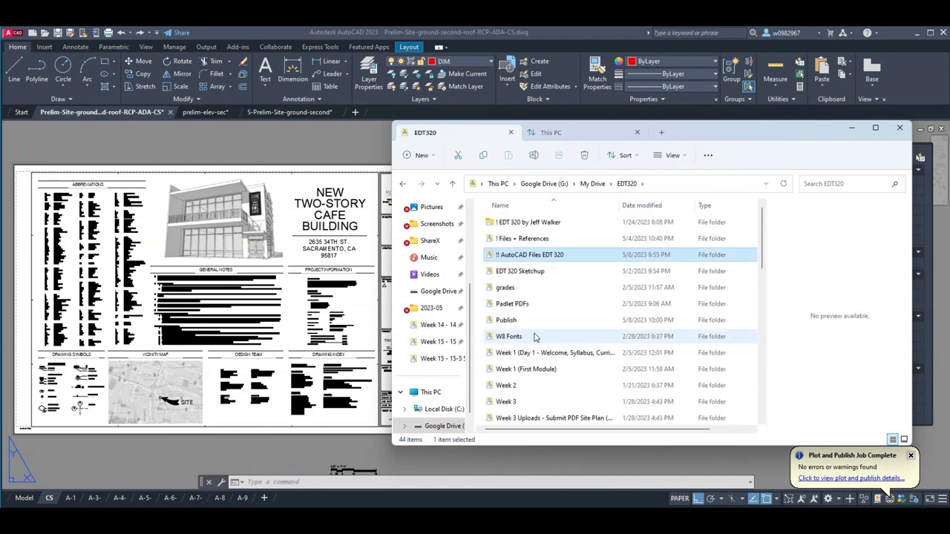
pyautogui.doubleClick(513, 320)
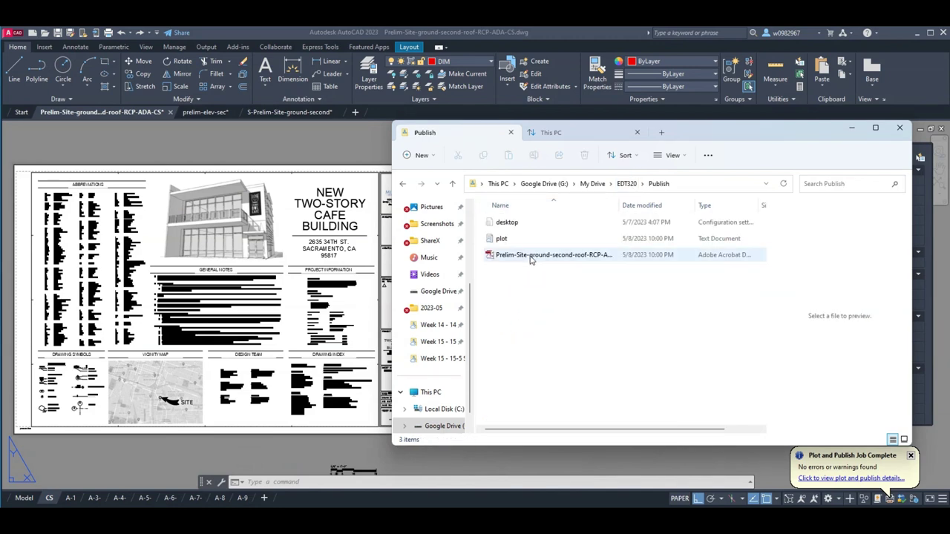
pyautogui.doubleClick(541, 256)
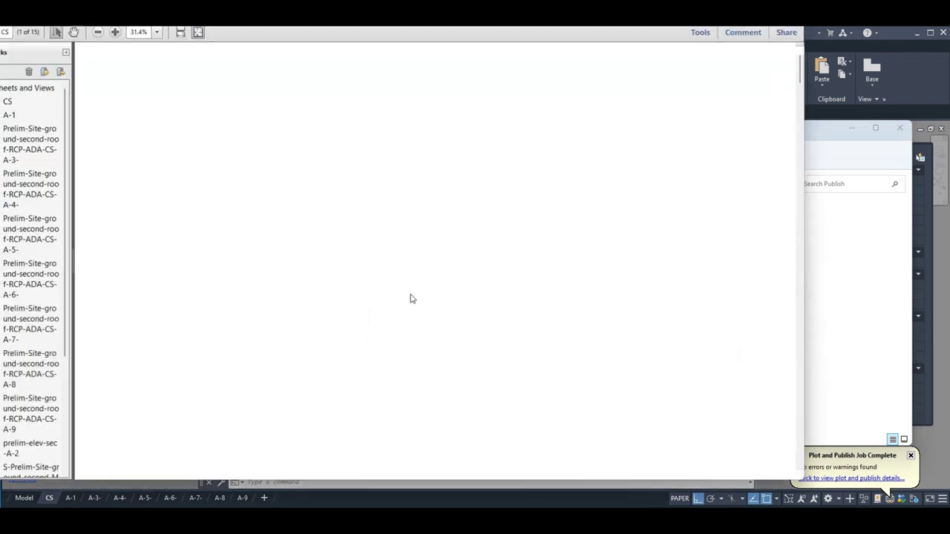
pyautogui.scroll(-5, 325, 212)
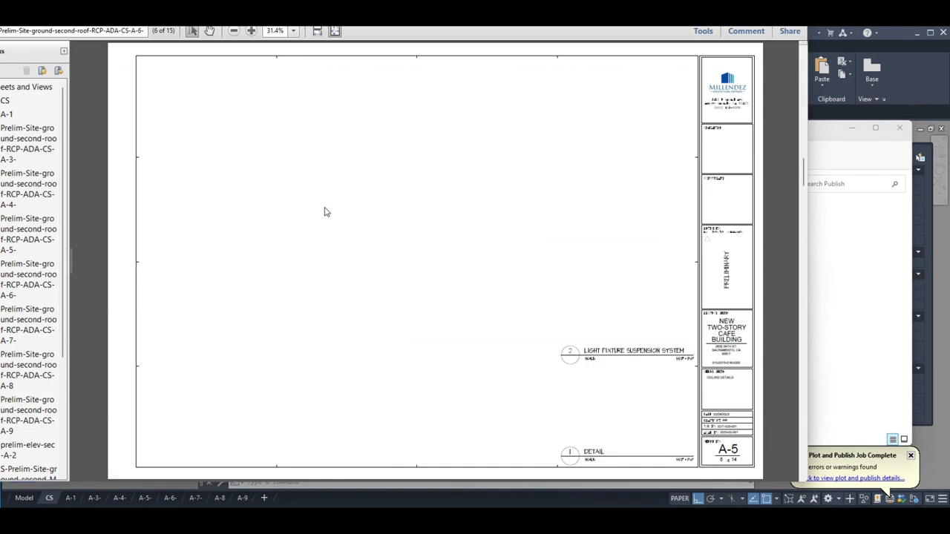
pyautogui.scroll(4, 324, 212)
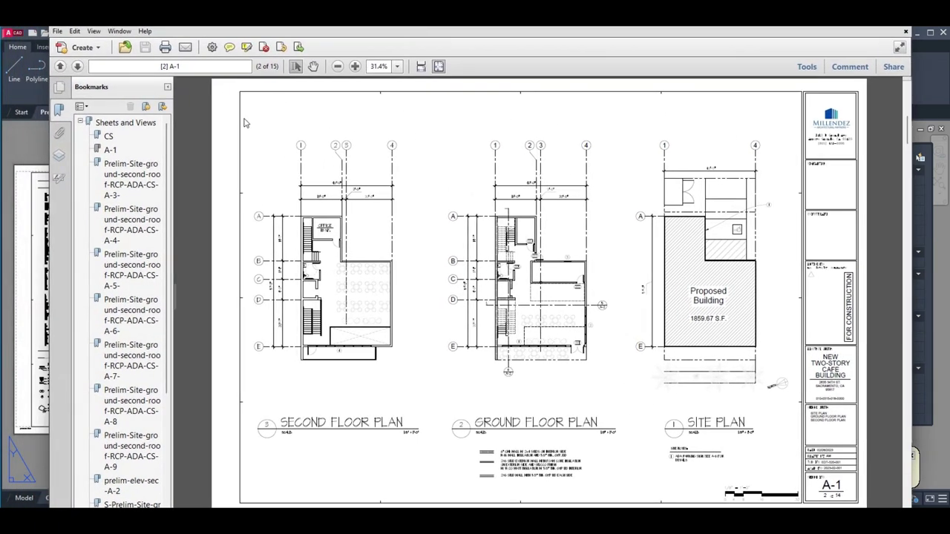
# - Rename the PDF bookmark for the third sheet to A-3
pyautogui.rightClick(33, 140)
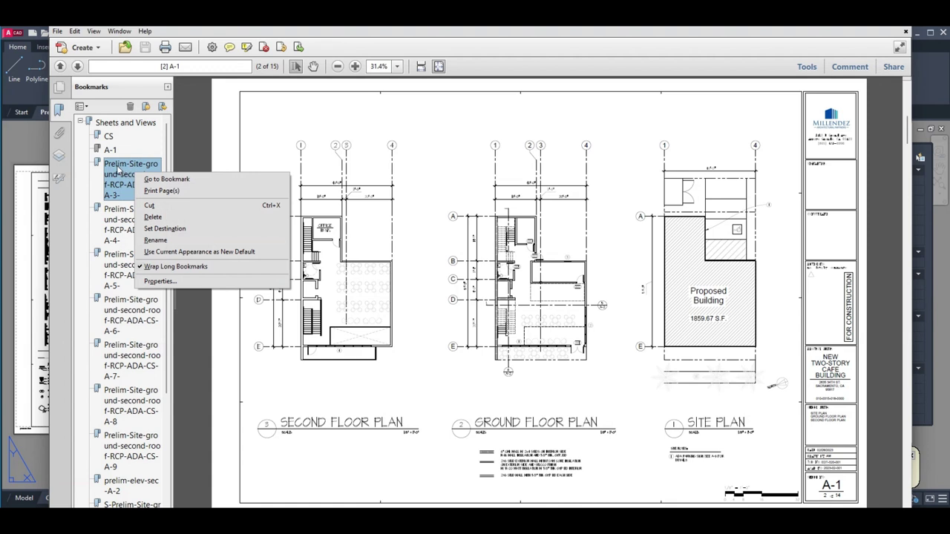
pyautogui.click(156, 241)
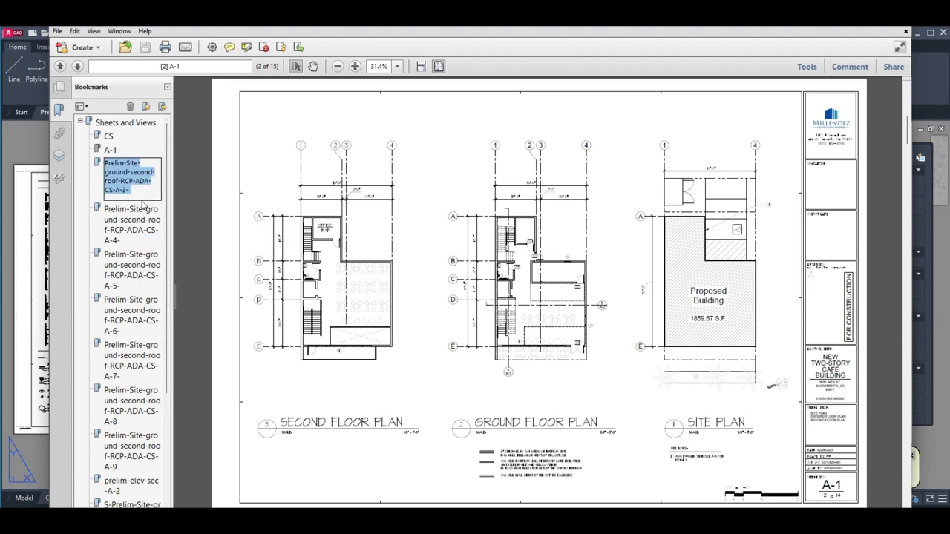
pyautogui.write('A-3')
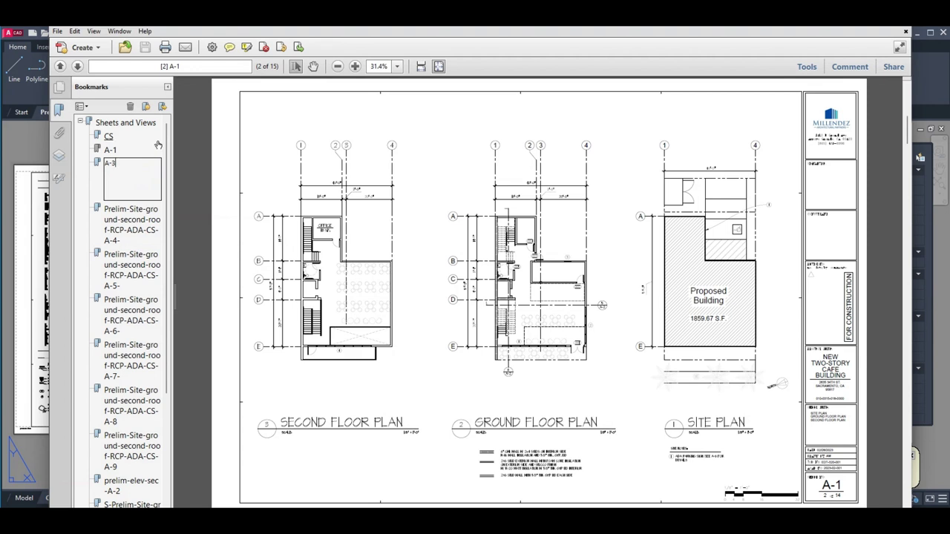
pyautogui.press('Return')
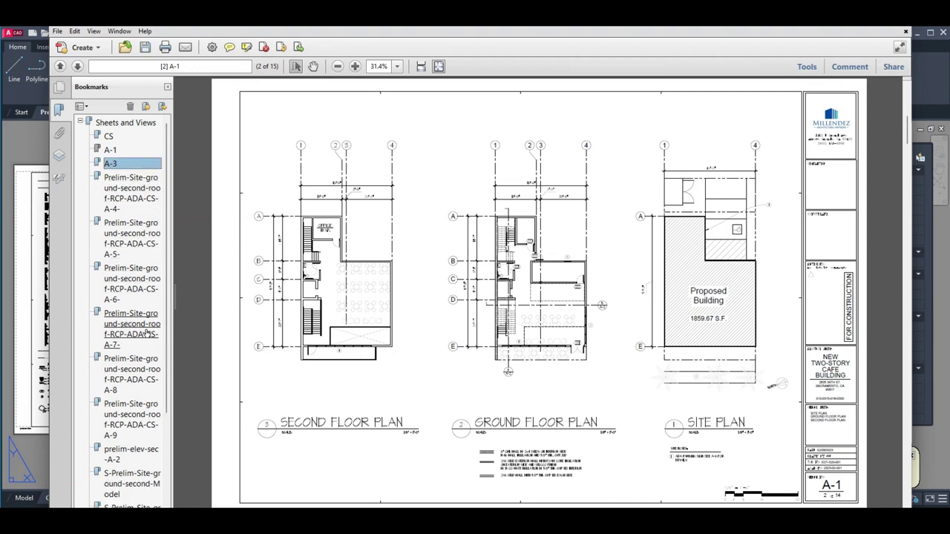
# - Move the prelim-elev-sec-A-2 bookmark between A-1 and A-3 and rename it A-2
pyautogui.click(123, 454)
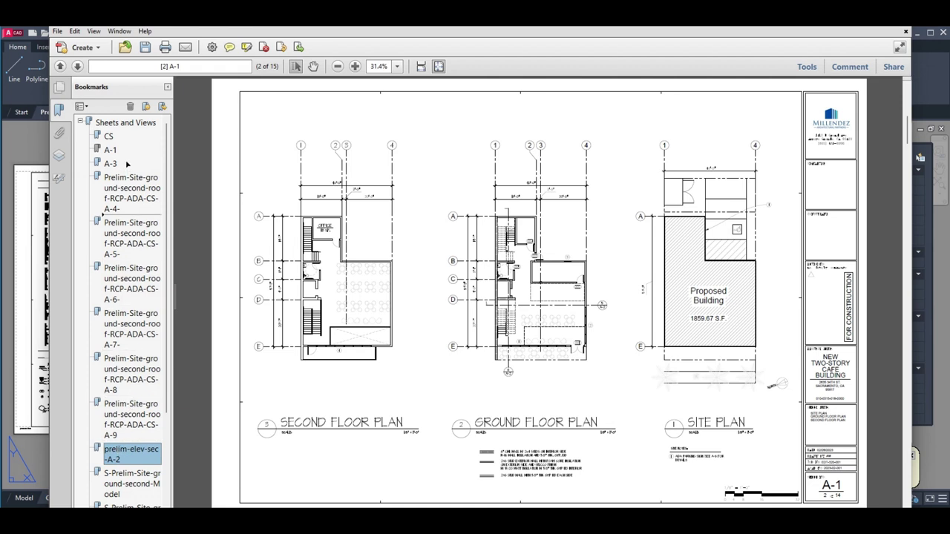
pyautogui.moveTo(116, 154); pyautogui.dragTo(116, 156)
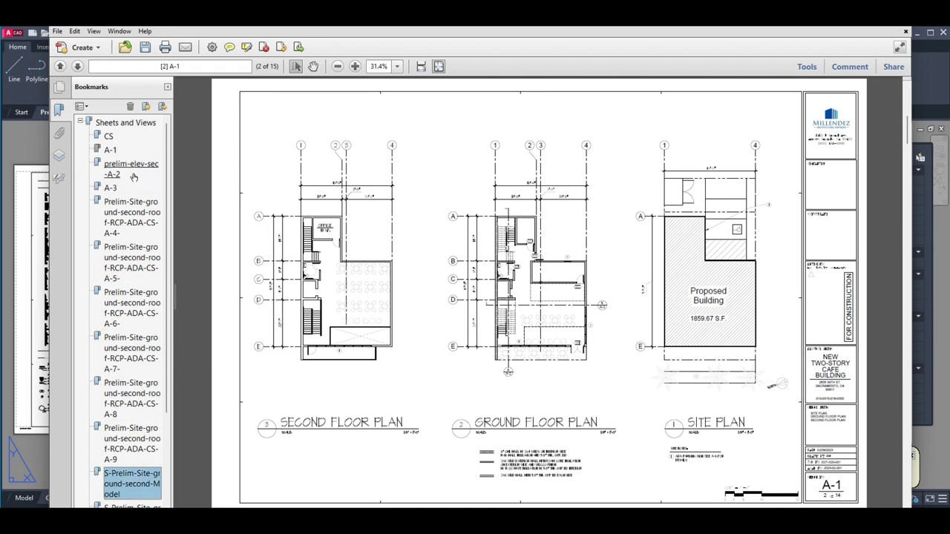
pyautogui.rightClick(124, 169)
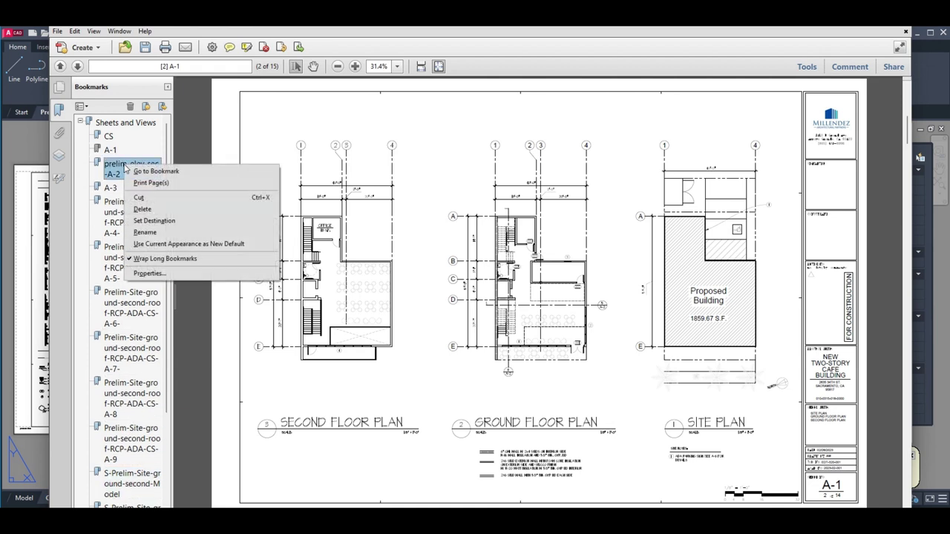
pyautogui.click(157, 233)
pyautogui.write('A')
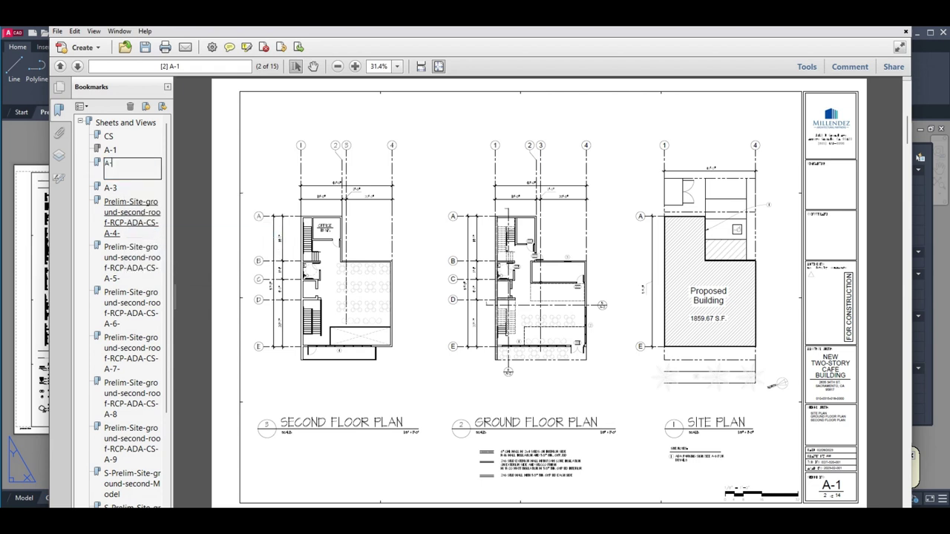
pyautogui.write('-2')
pyautogui.press('Return')
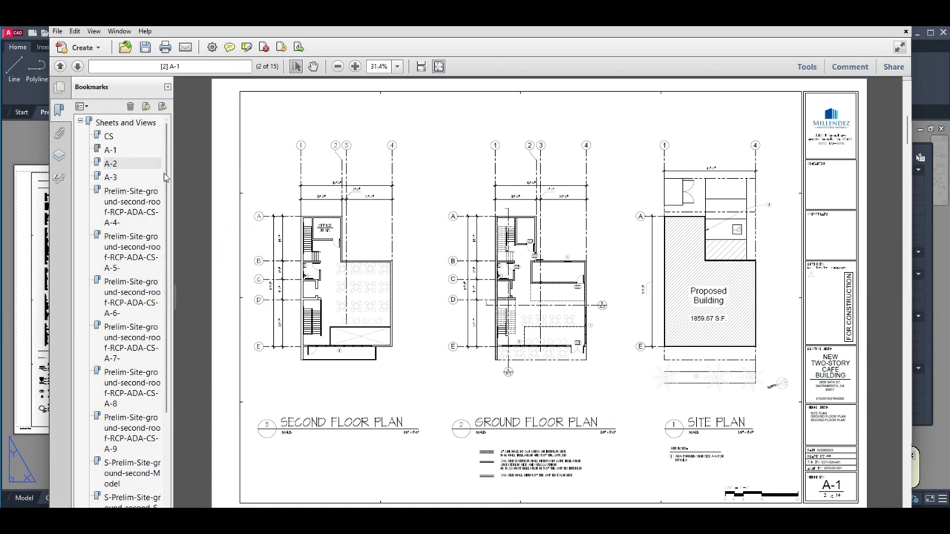
# - Check the pages linked to the CS, A-1, A-2 and A-3 bookmarks in turn
pyautogui.click(108, 136)
pyautogui.click(112, 150)
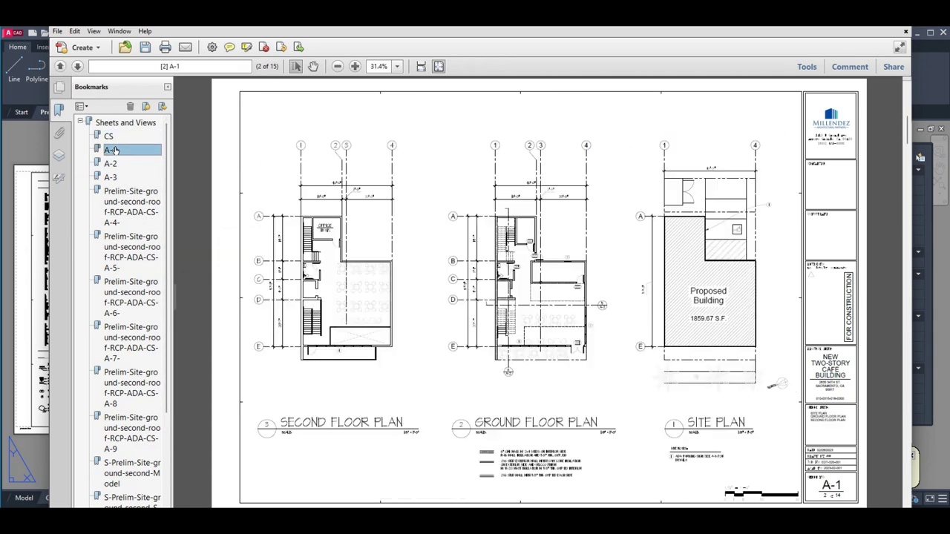
pyautogui.click(110, 164)
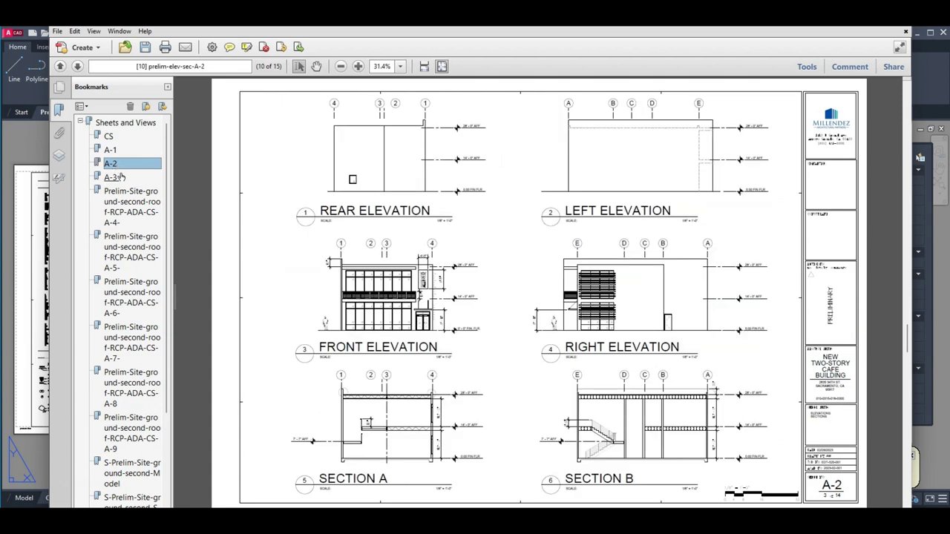
pyautogui.click(113, 178)
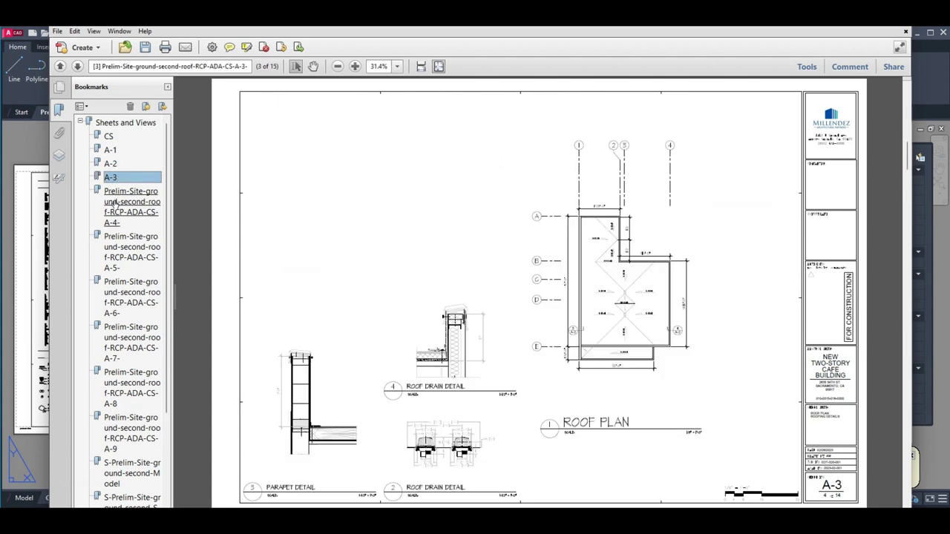
# - Look through the remaining bookmarks and view the S-Prelim-Site-ground-second-Model page
pyautogui.scroll(-5, 159, 349)
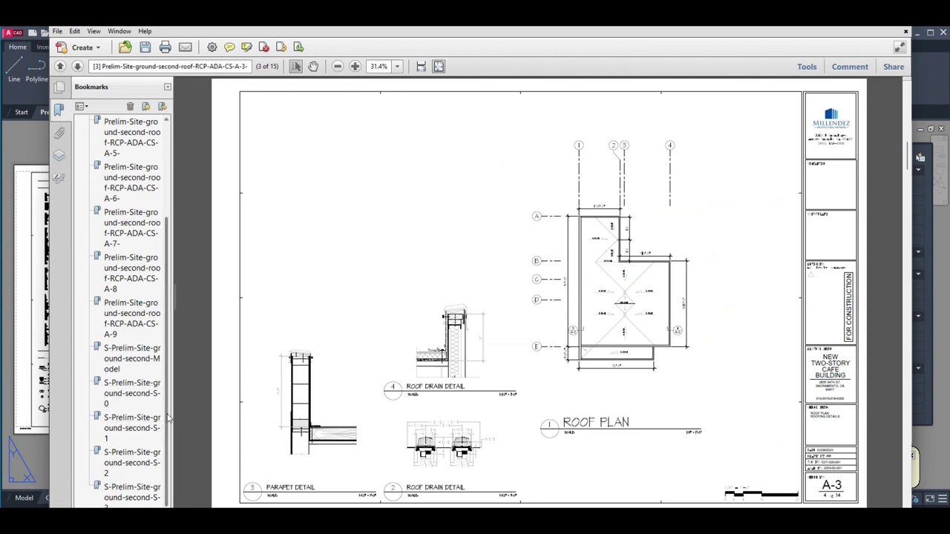
pyautogui.scroll(2, 170, 358)
pyautogui.scroll(3, 170, 358)
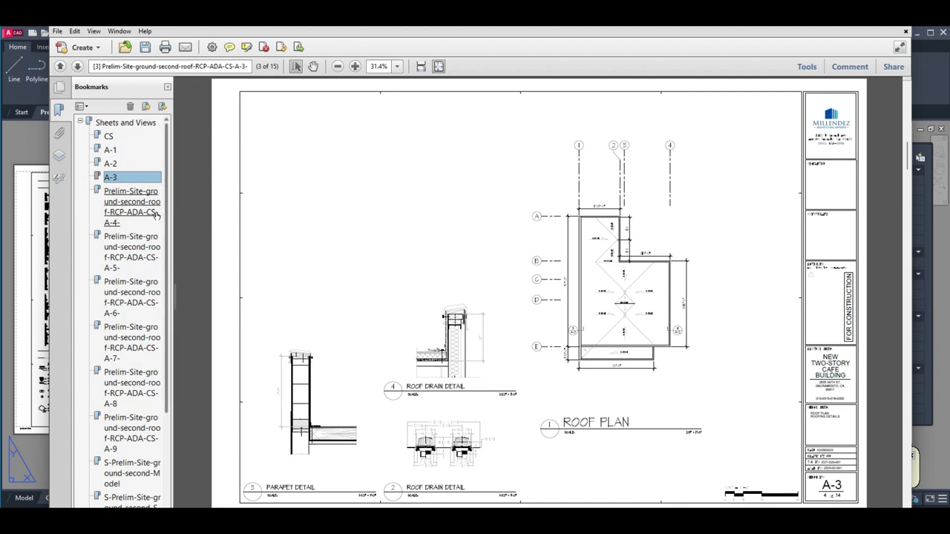
pyautogui.scroll(-3, 144, 312)
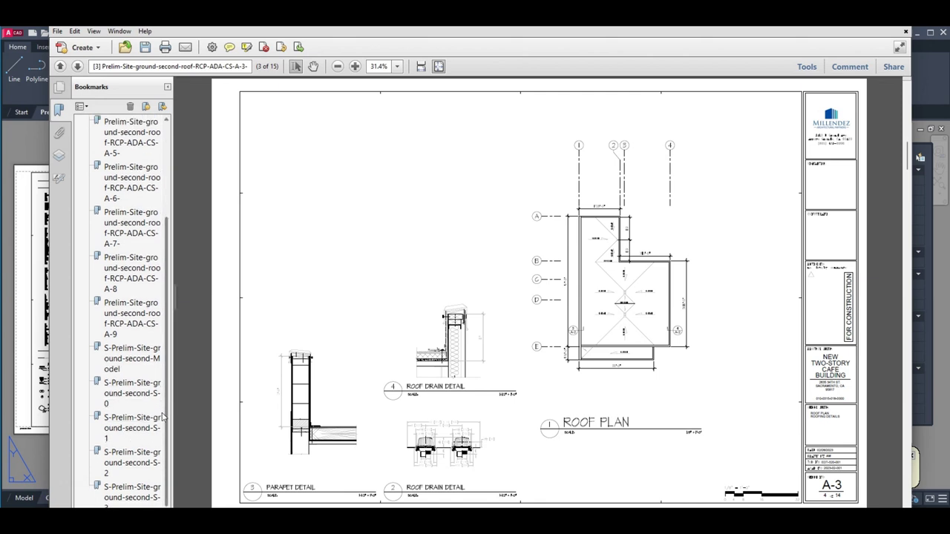
pyautogui.moveTo(401, 26); pyautogui.dragTo(401, 23)
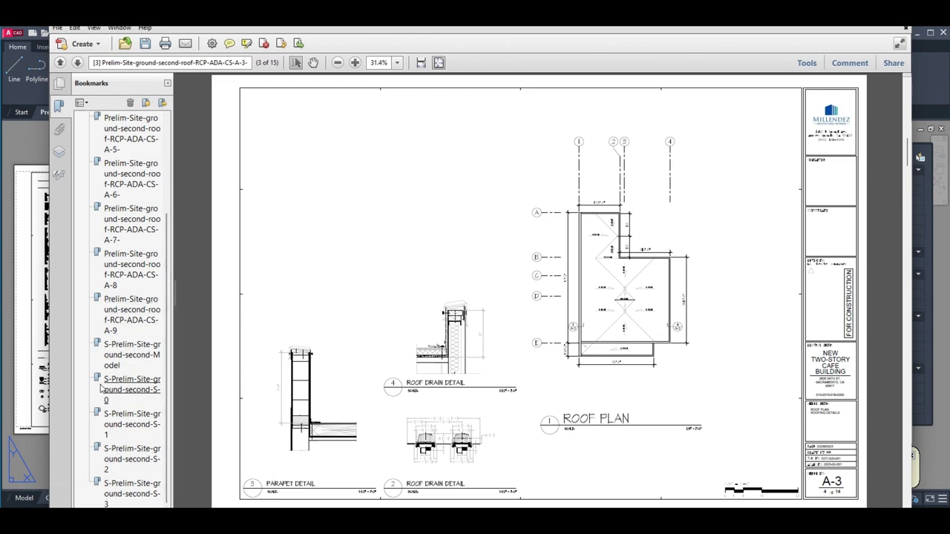
pyautogui.click(132, 352)
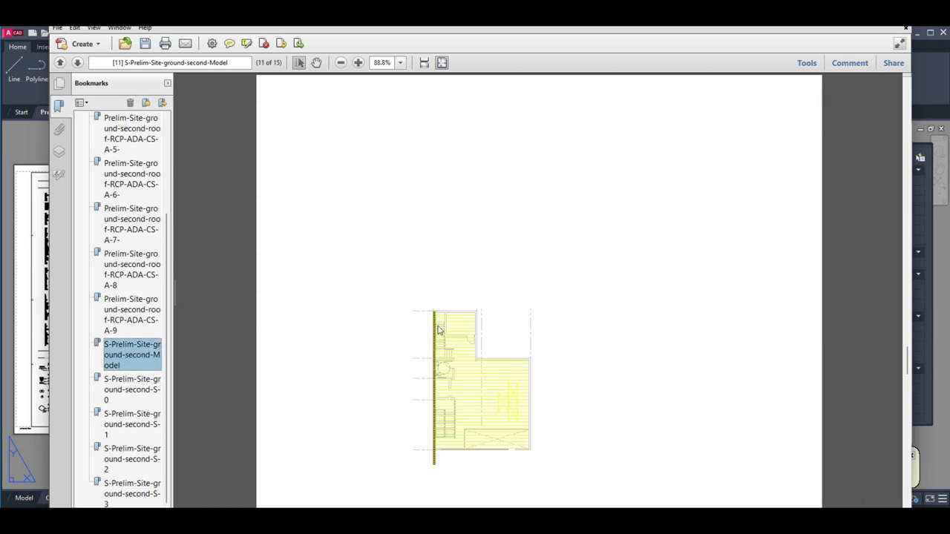